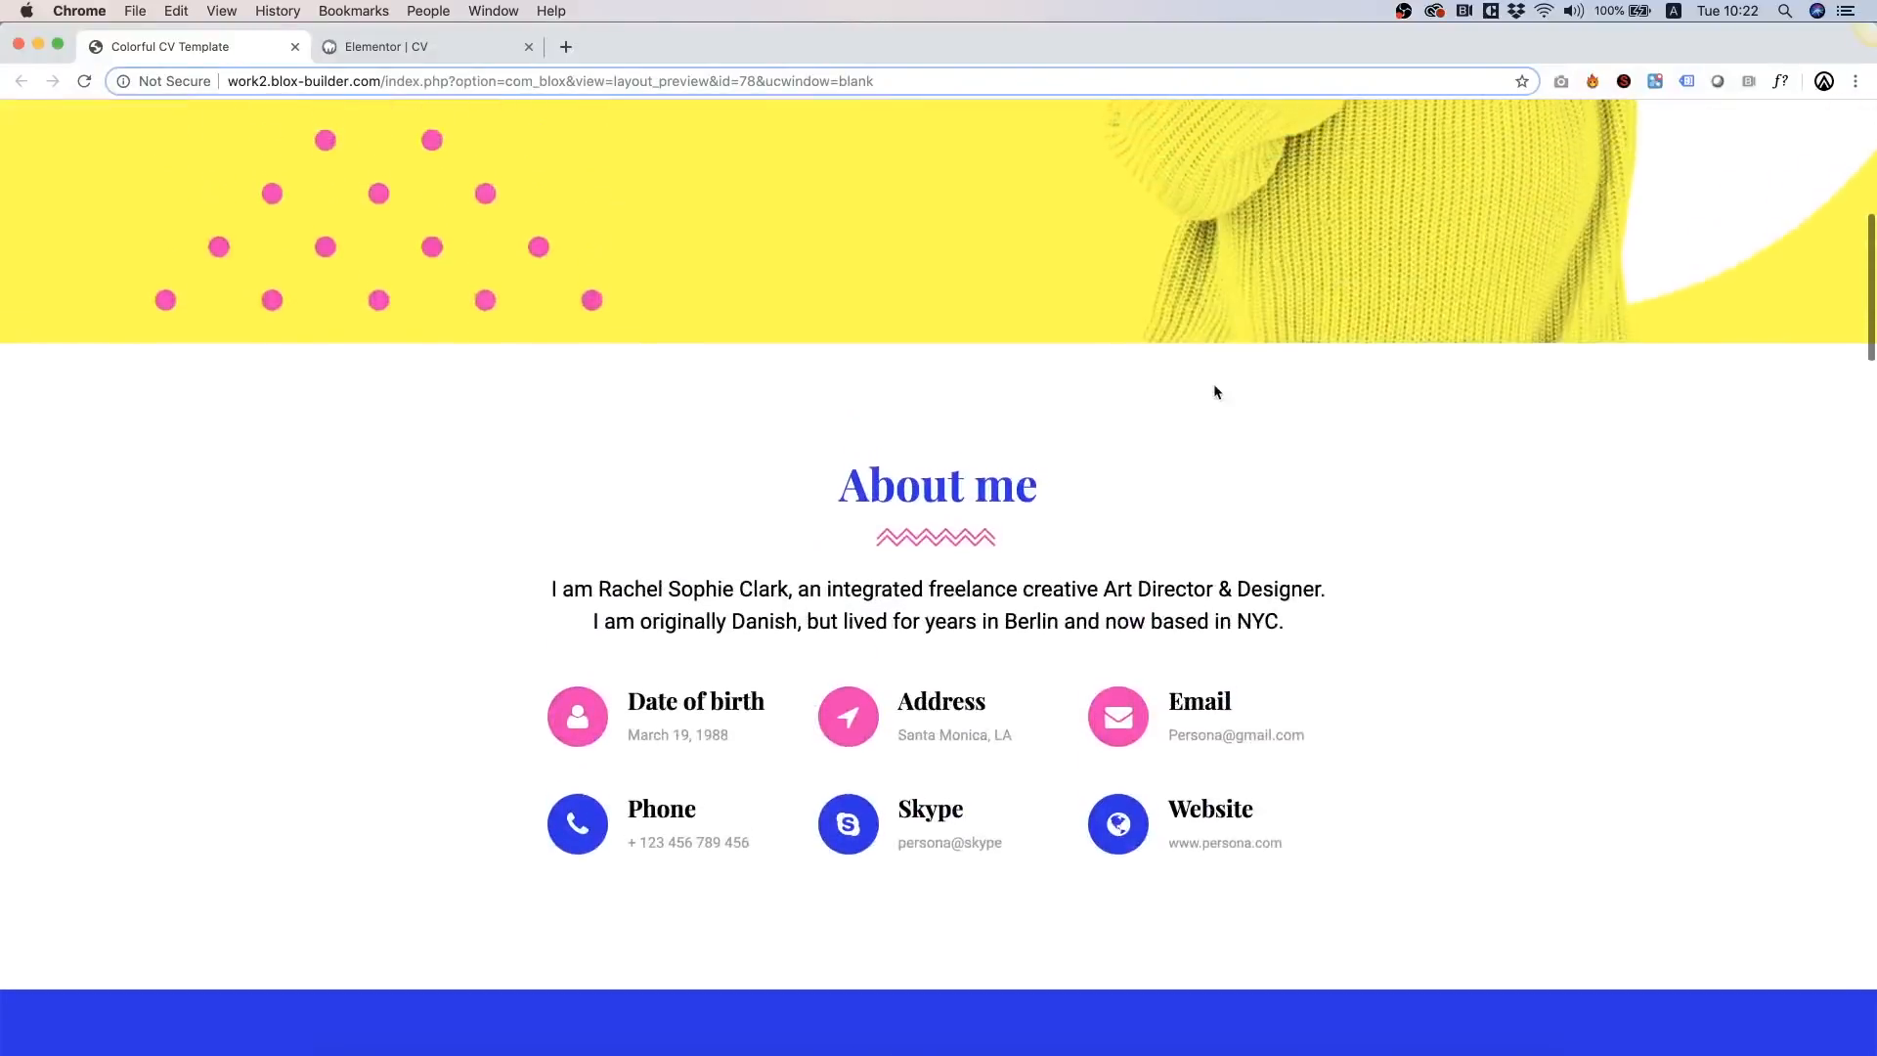
Step: Switch to the Elementor | CV tab to edit the empty CV page
click(396, 49)
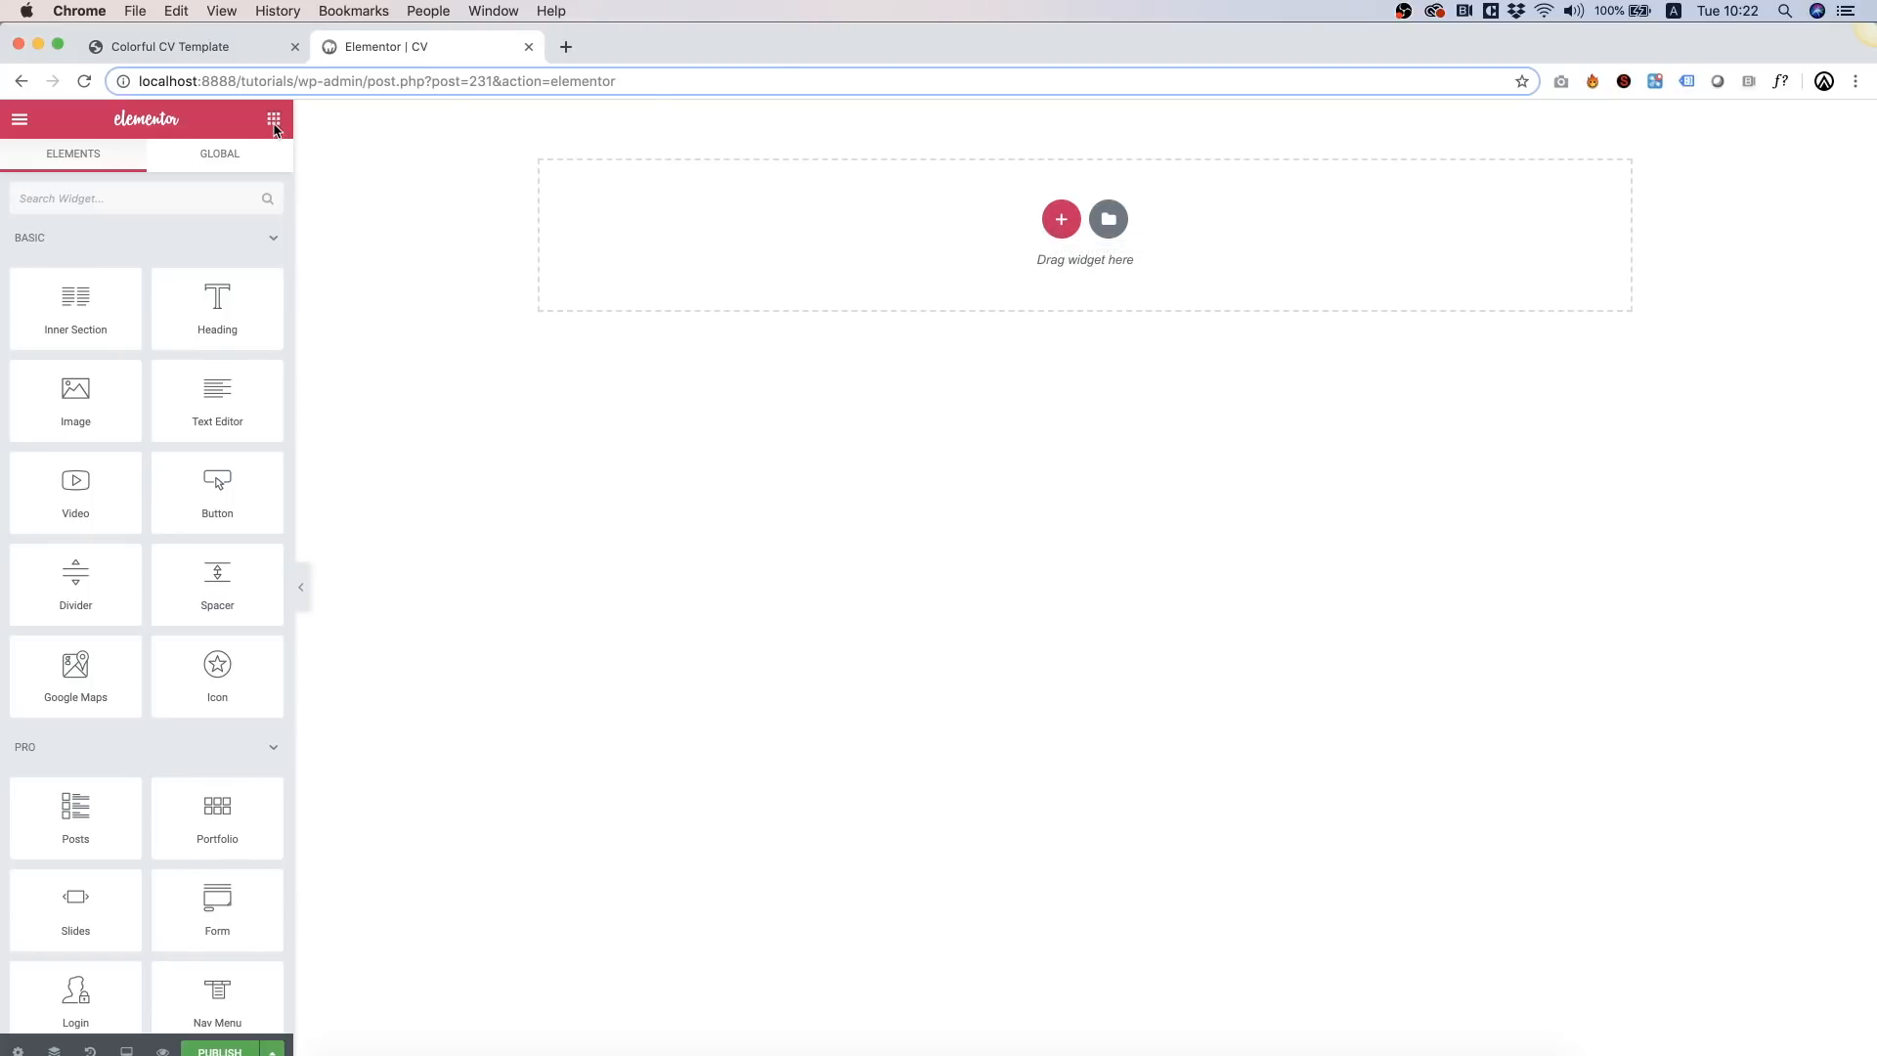
Step: Add a Heading widget and replace its placeholder with 'i I am a persona art director based in NYC'
drag(223, 301, 958, 293)
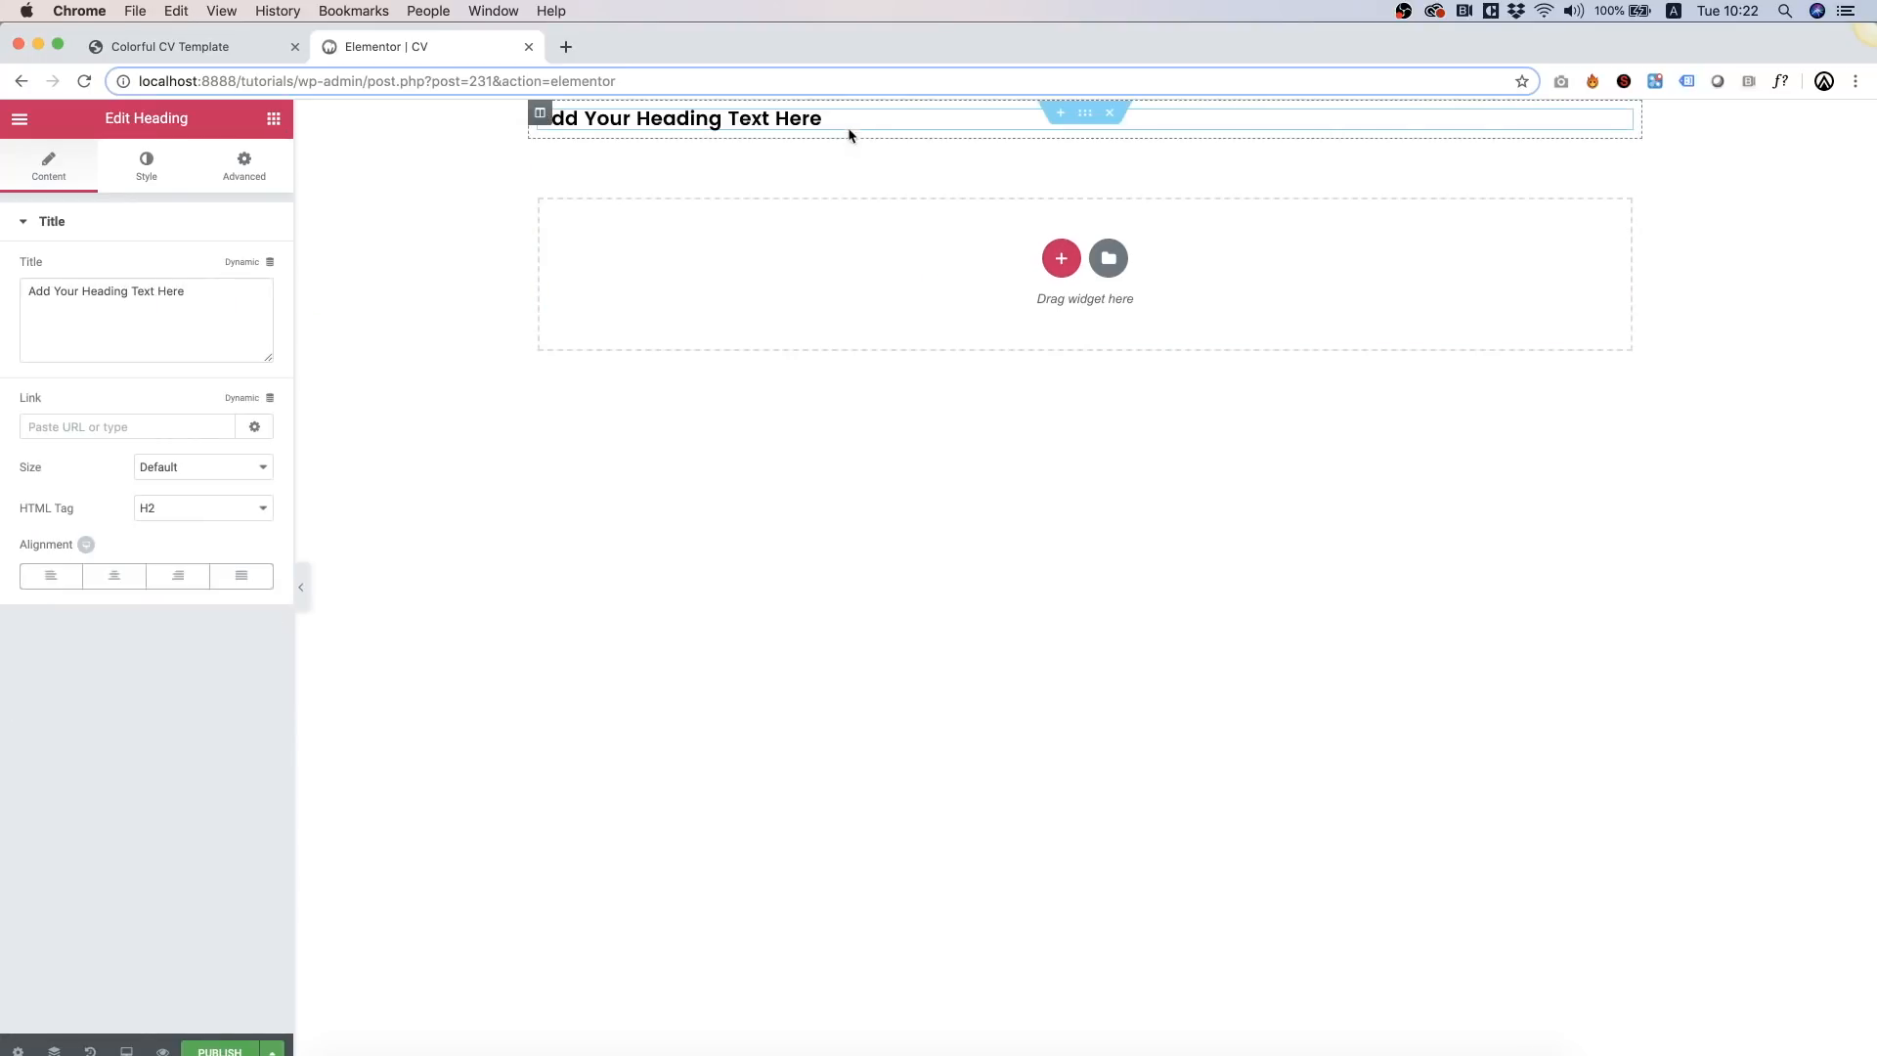
drag(537, 115, 832, 112)
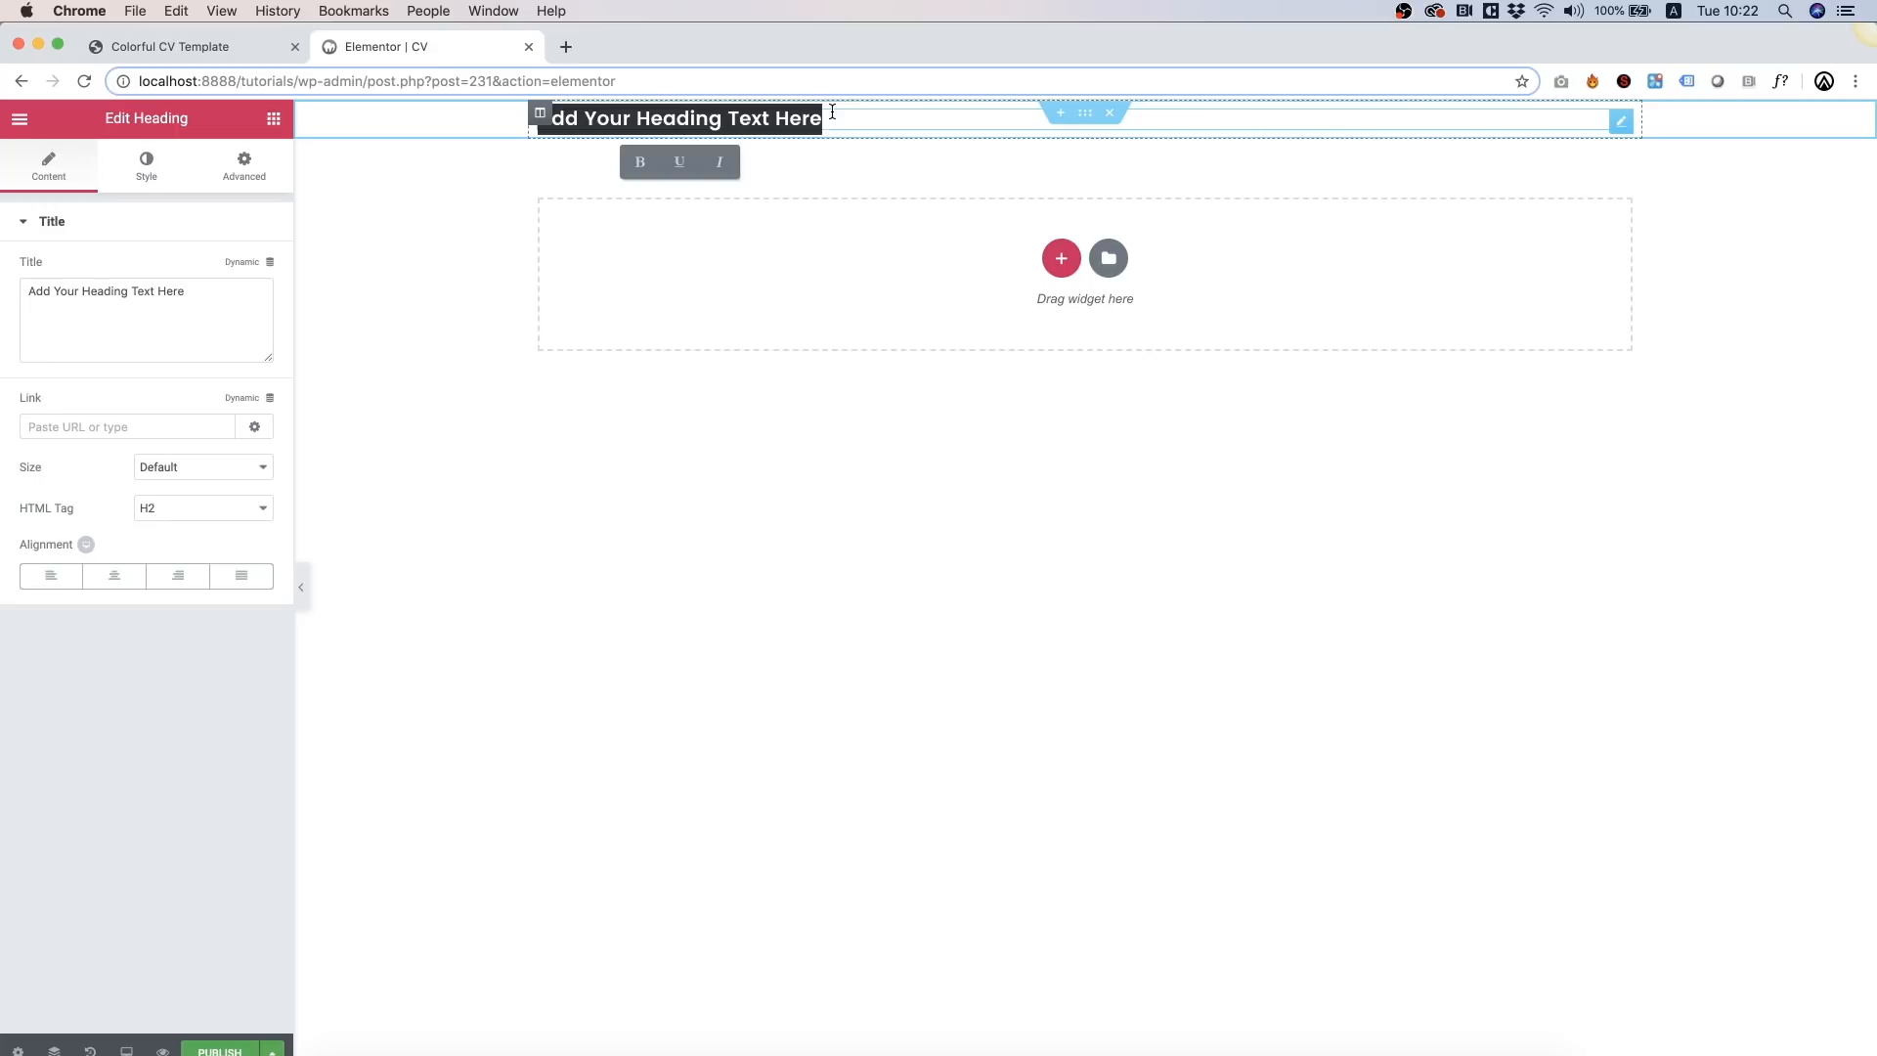
key(BackSpace)
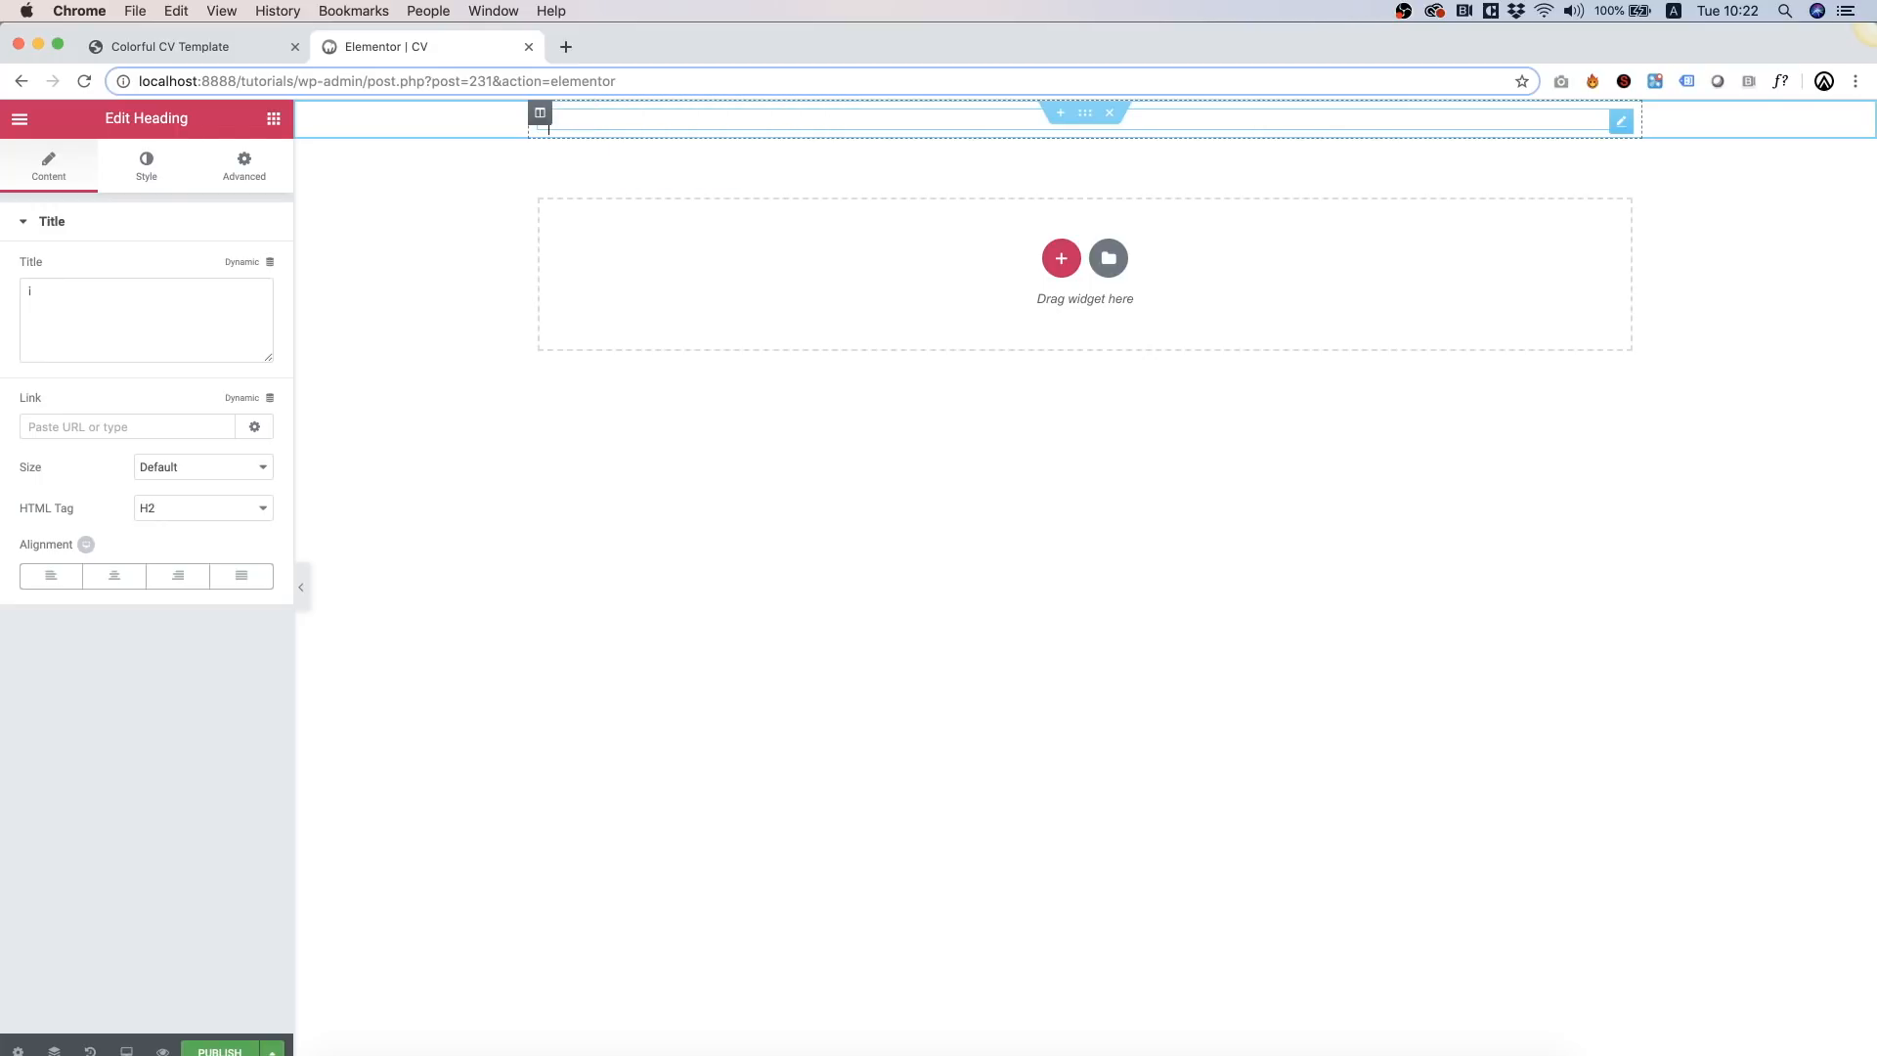
text(i I am a persona art director )
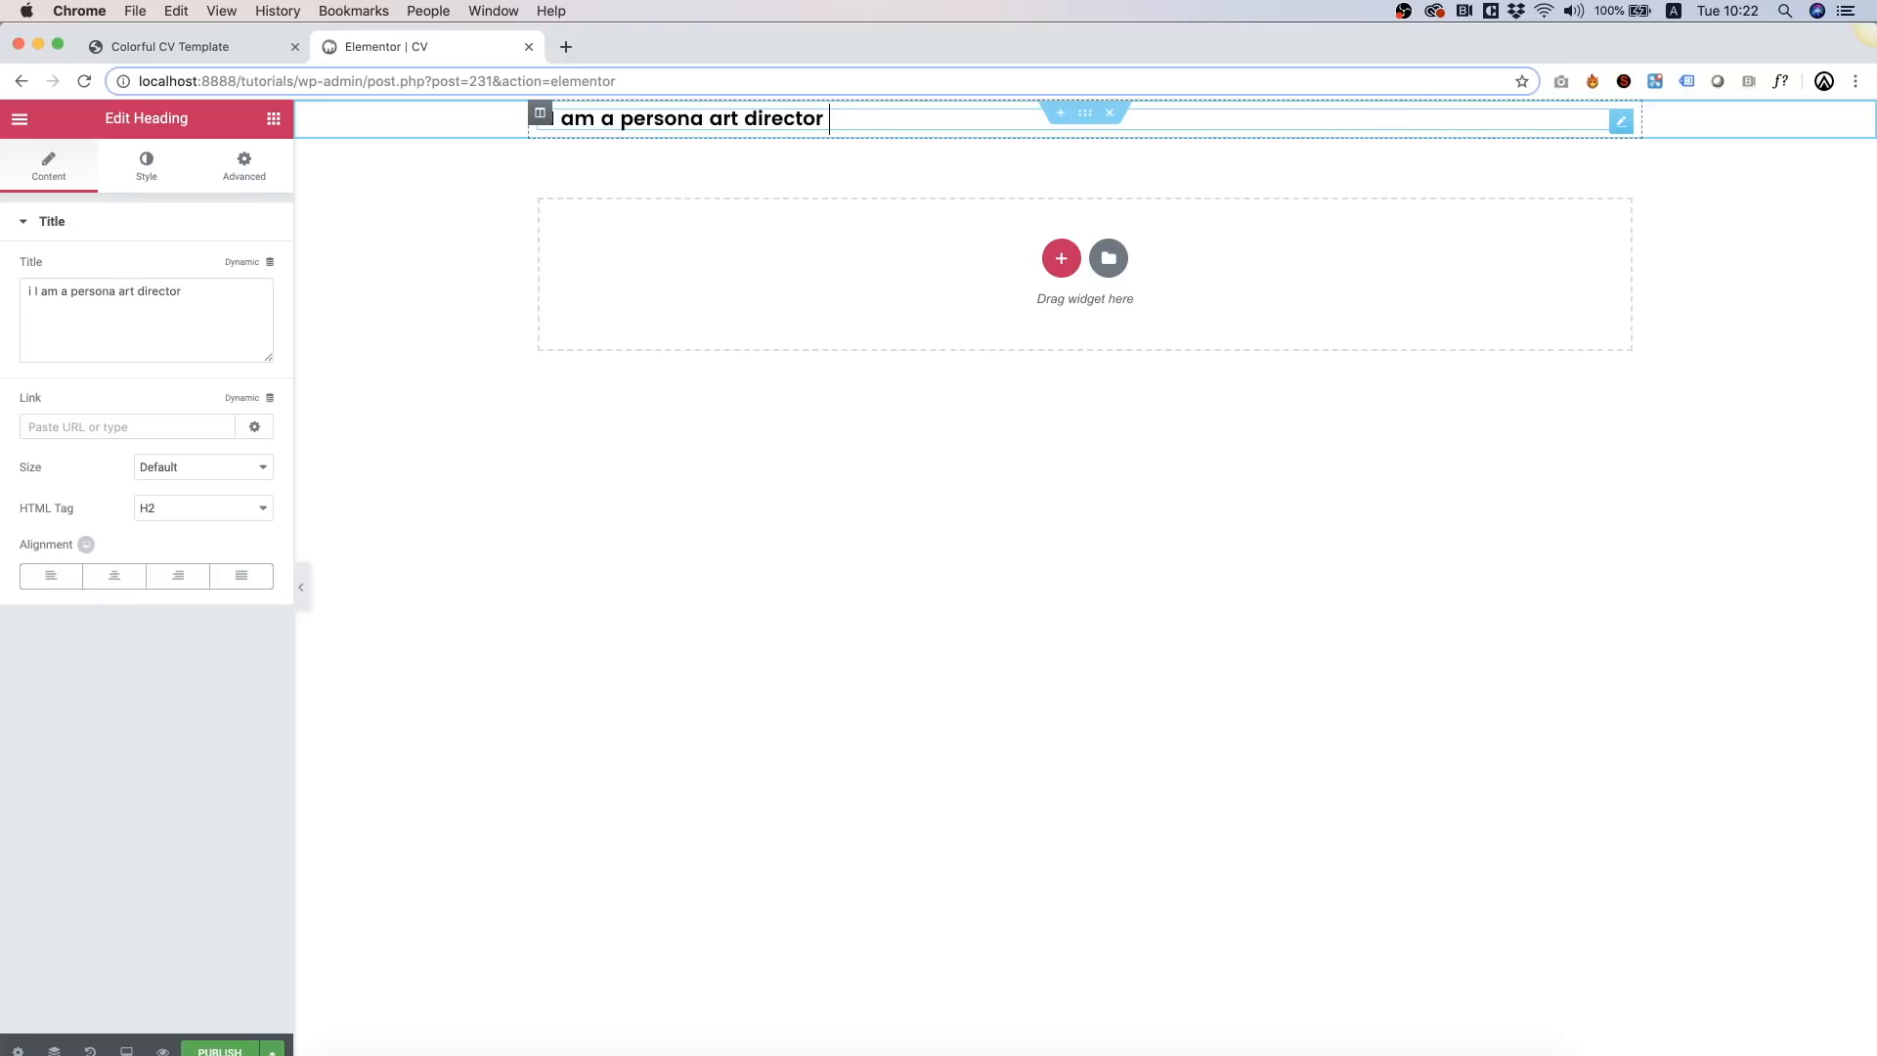
text(based in NYC)
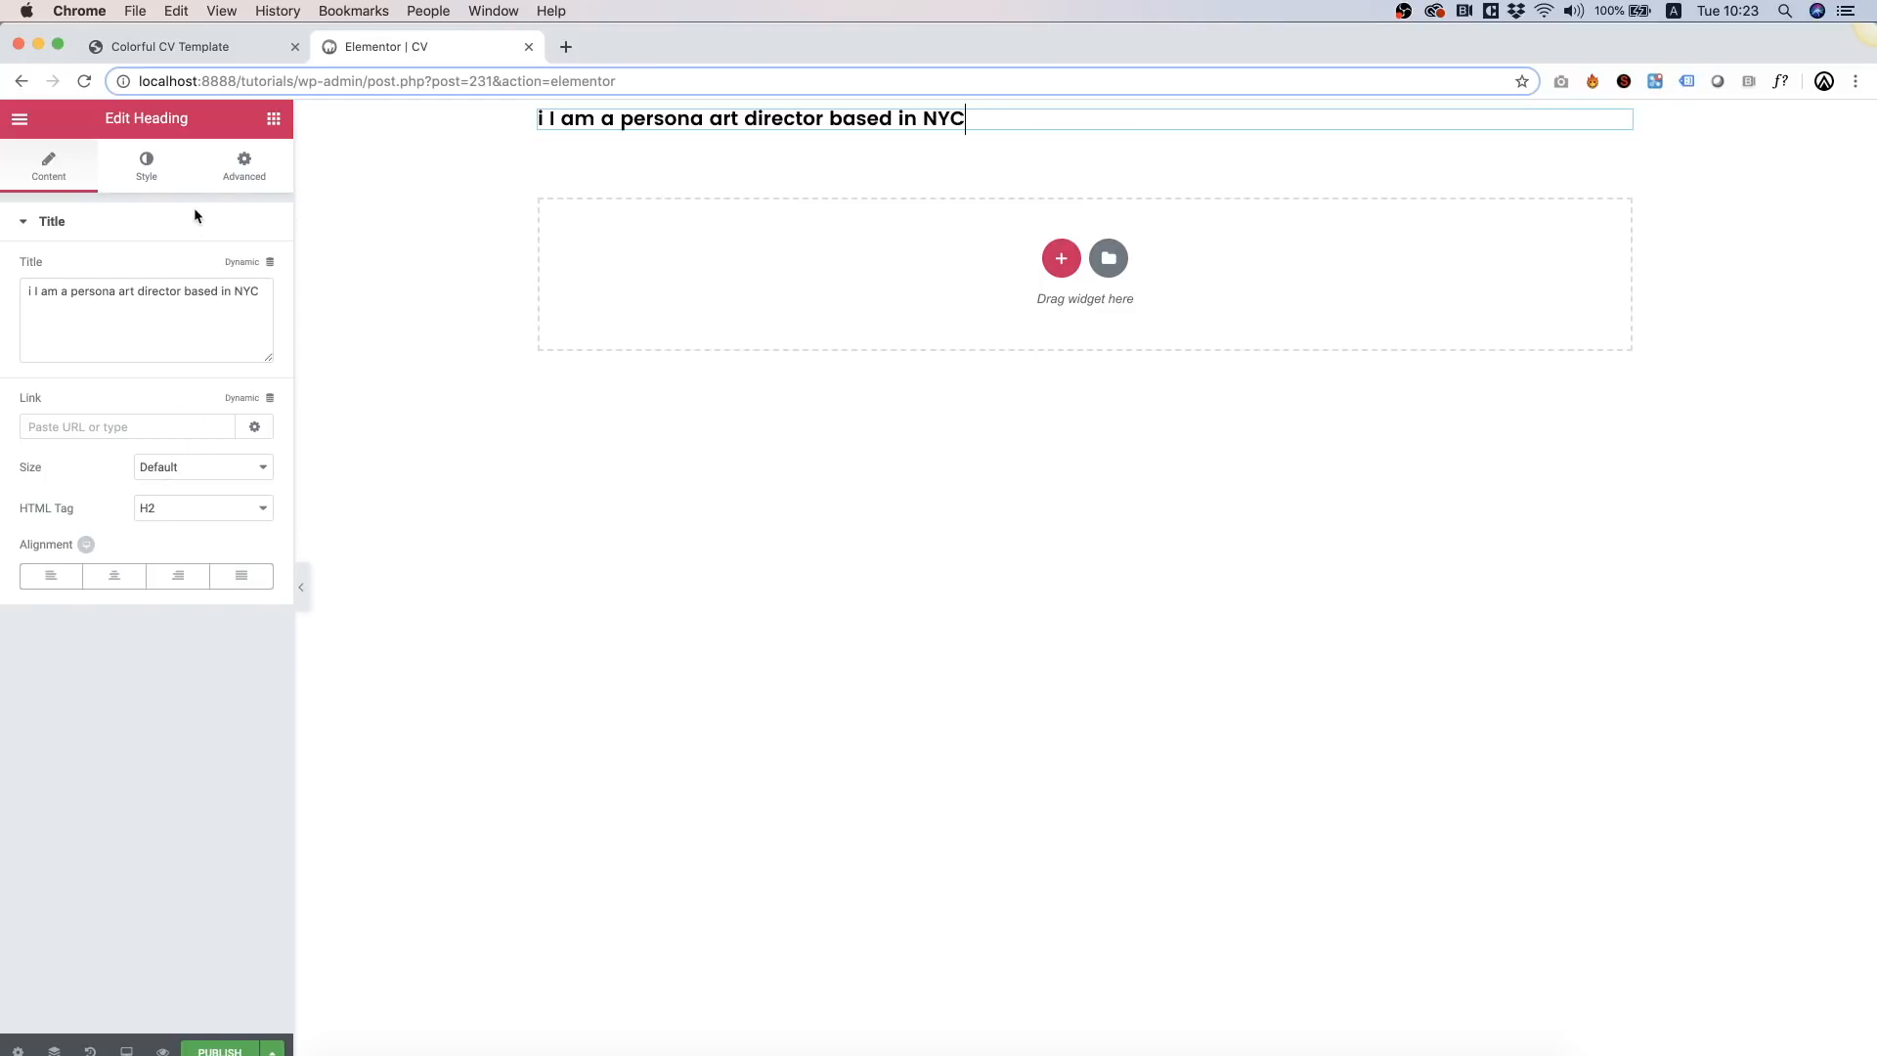
Step: Enlarge the heading's typography size to 83 px so it wraps onto two lines
click(148, 182)
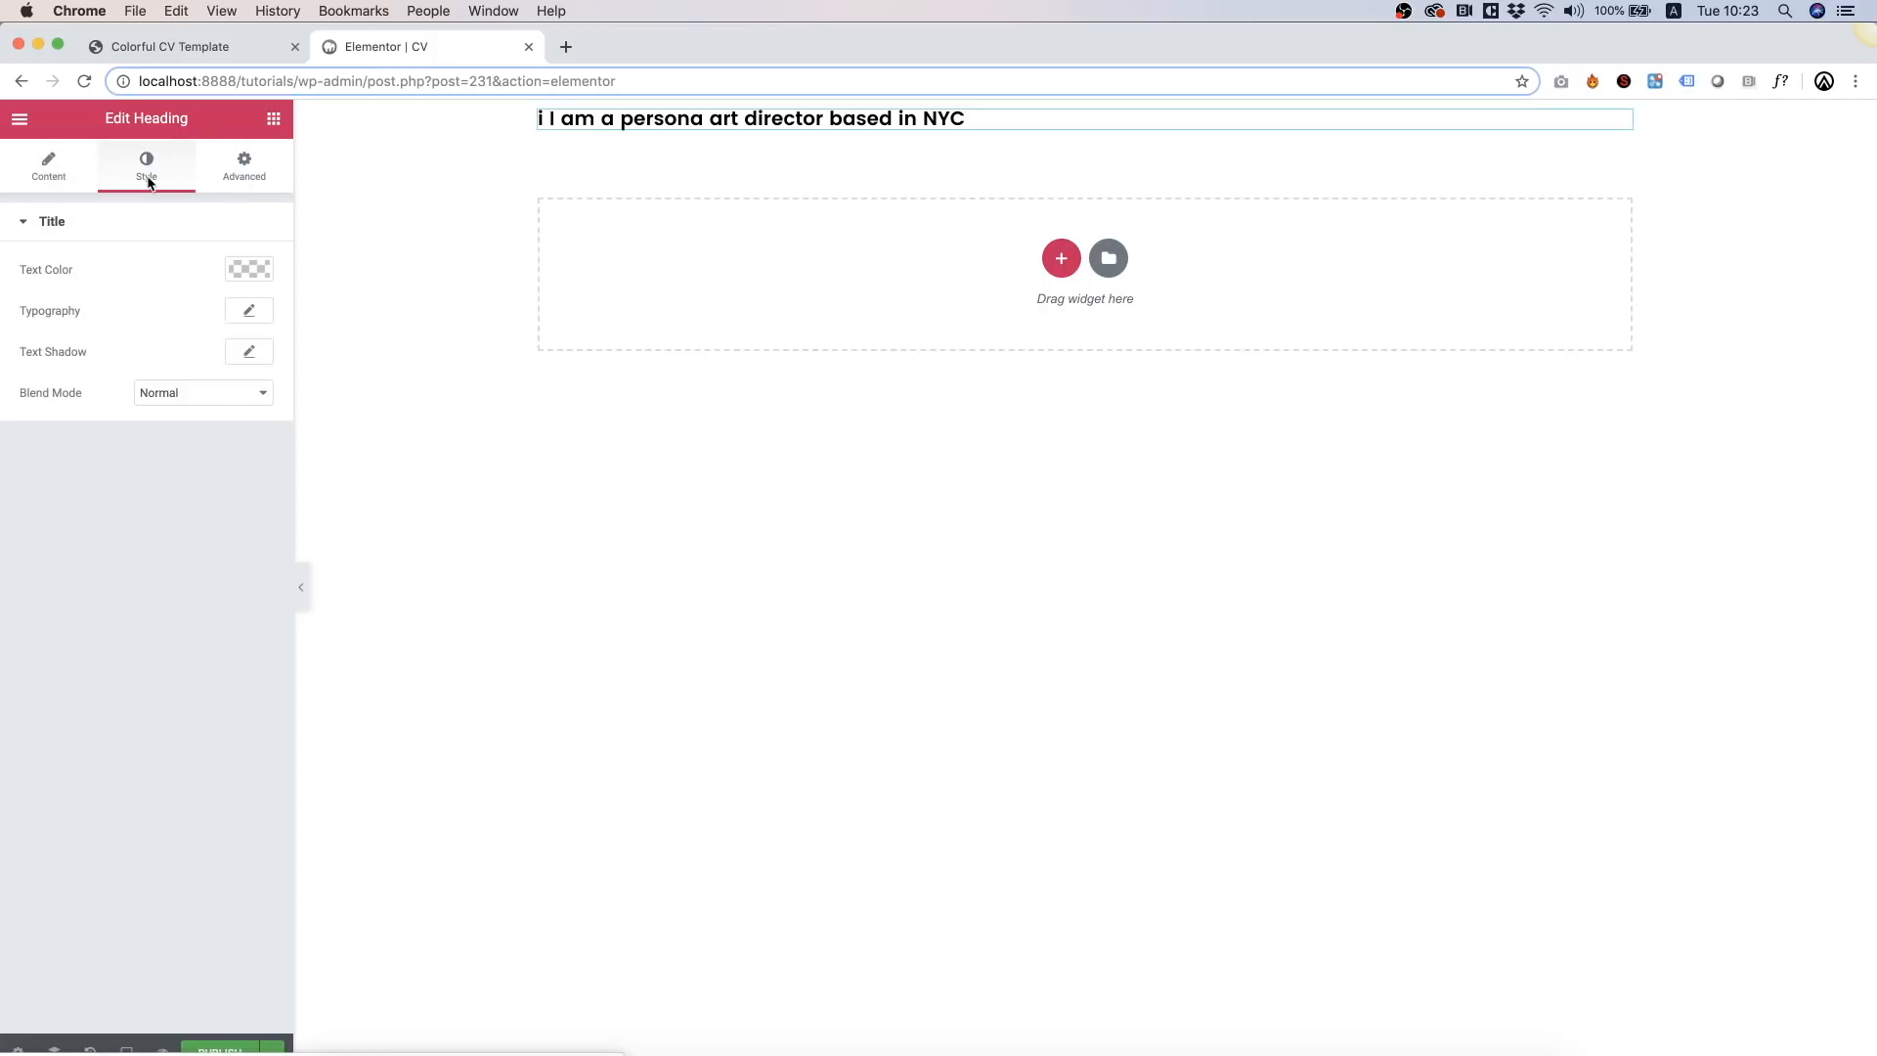
click(253, 312)
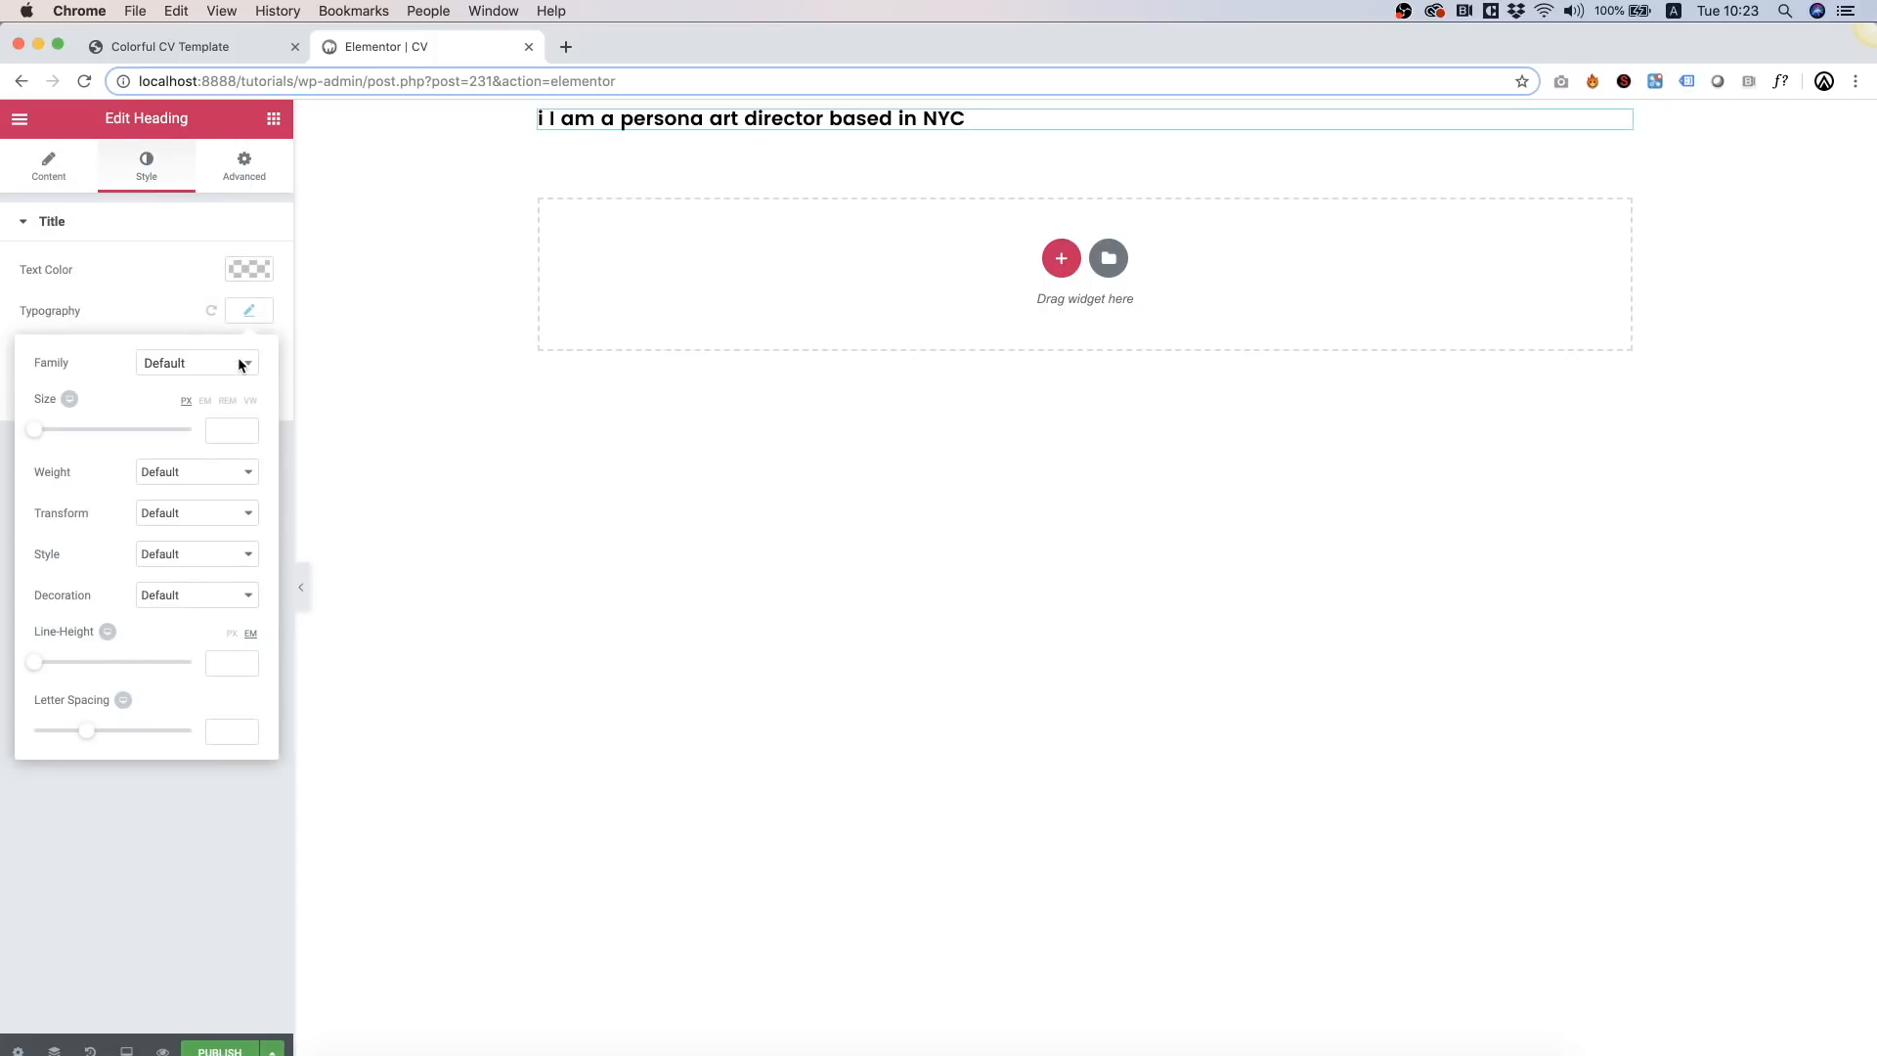
drag(39, 428, 104, 433)
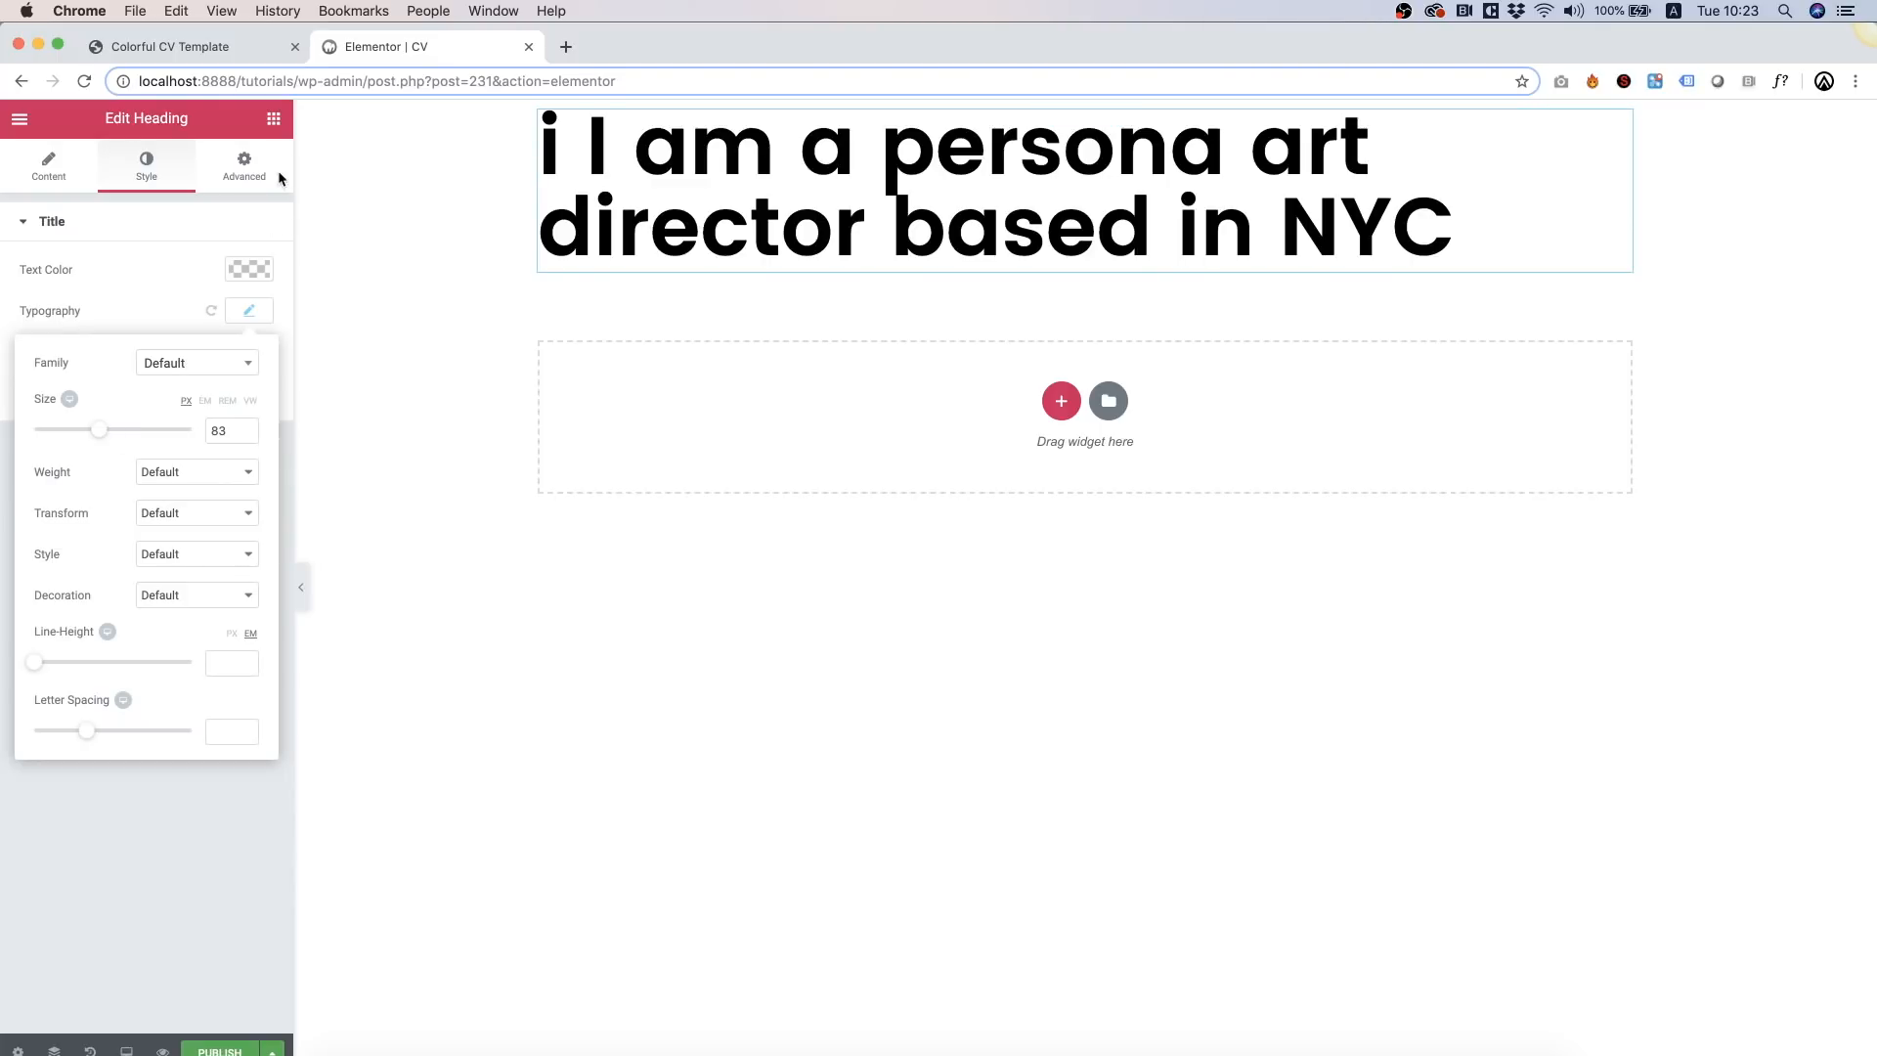
click(273, 125)
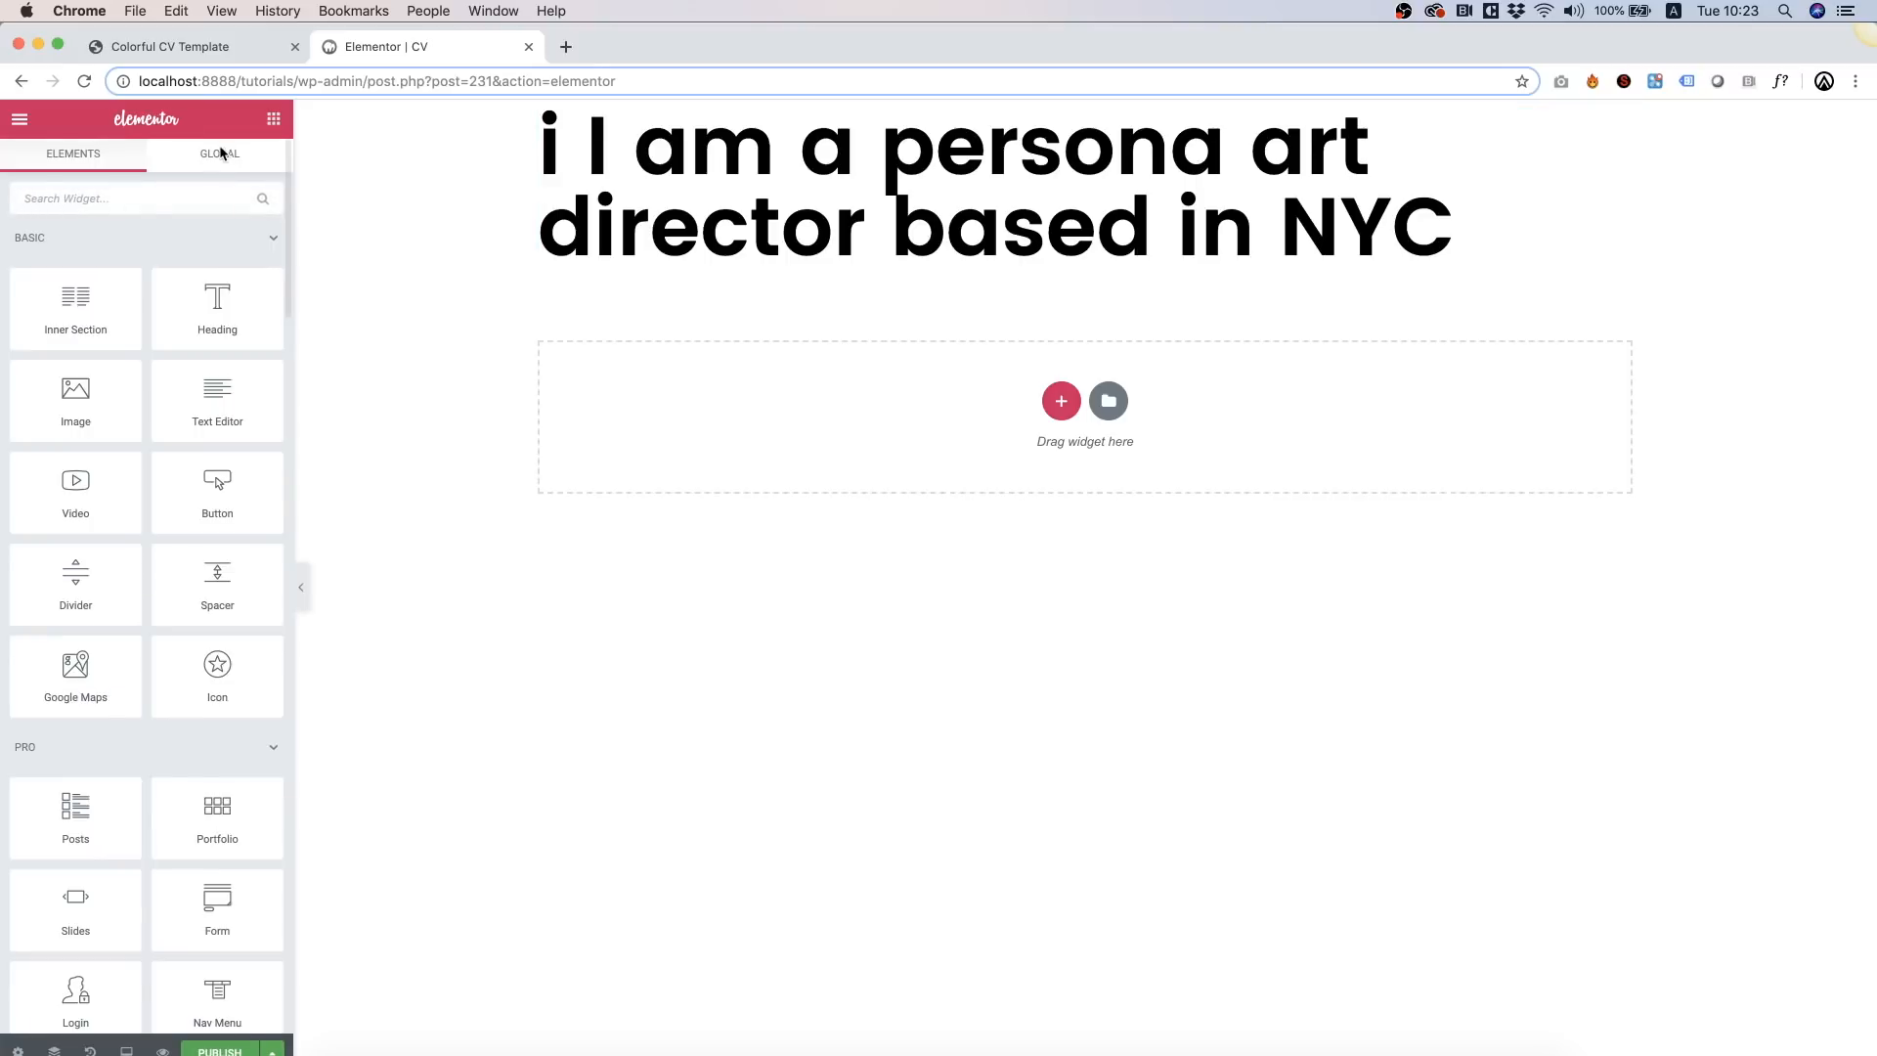
Step: Place a Zigzag Wave Separator above the heading, left-aligned and pink (#ff1cb7)
click(120, 197)
text(z)
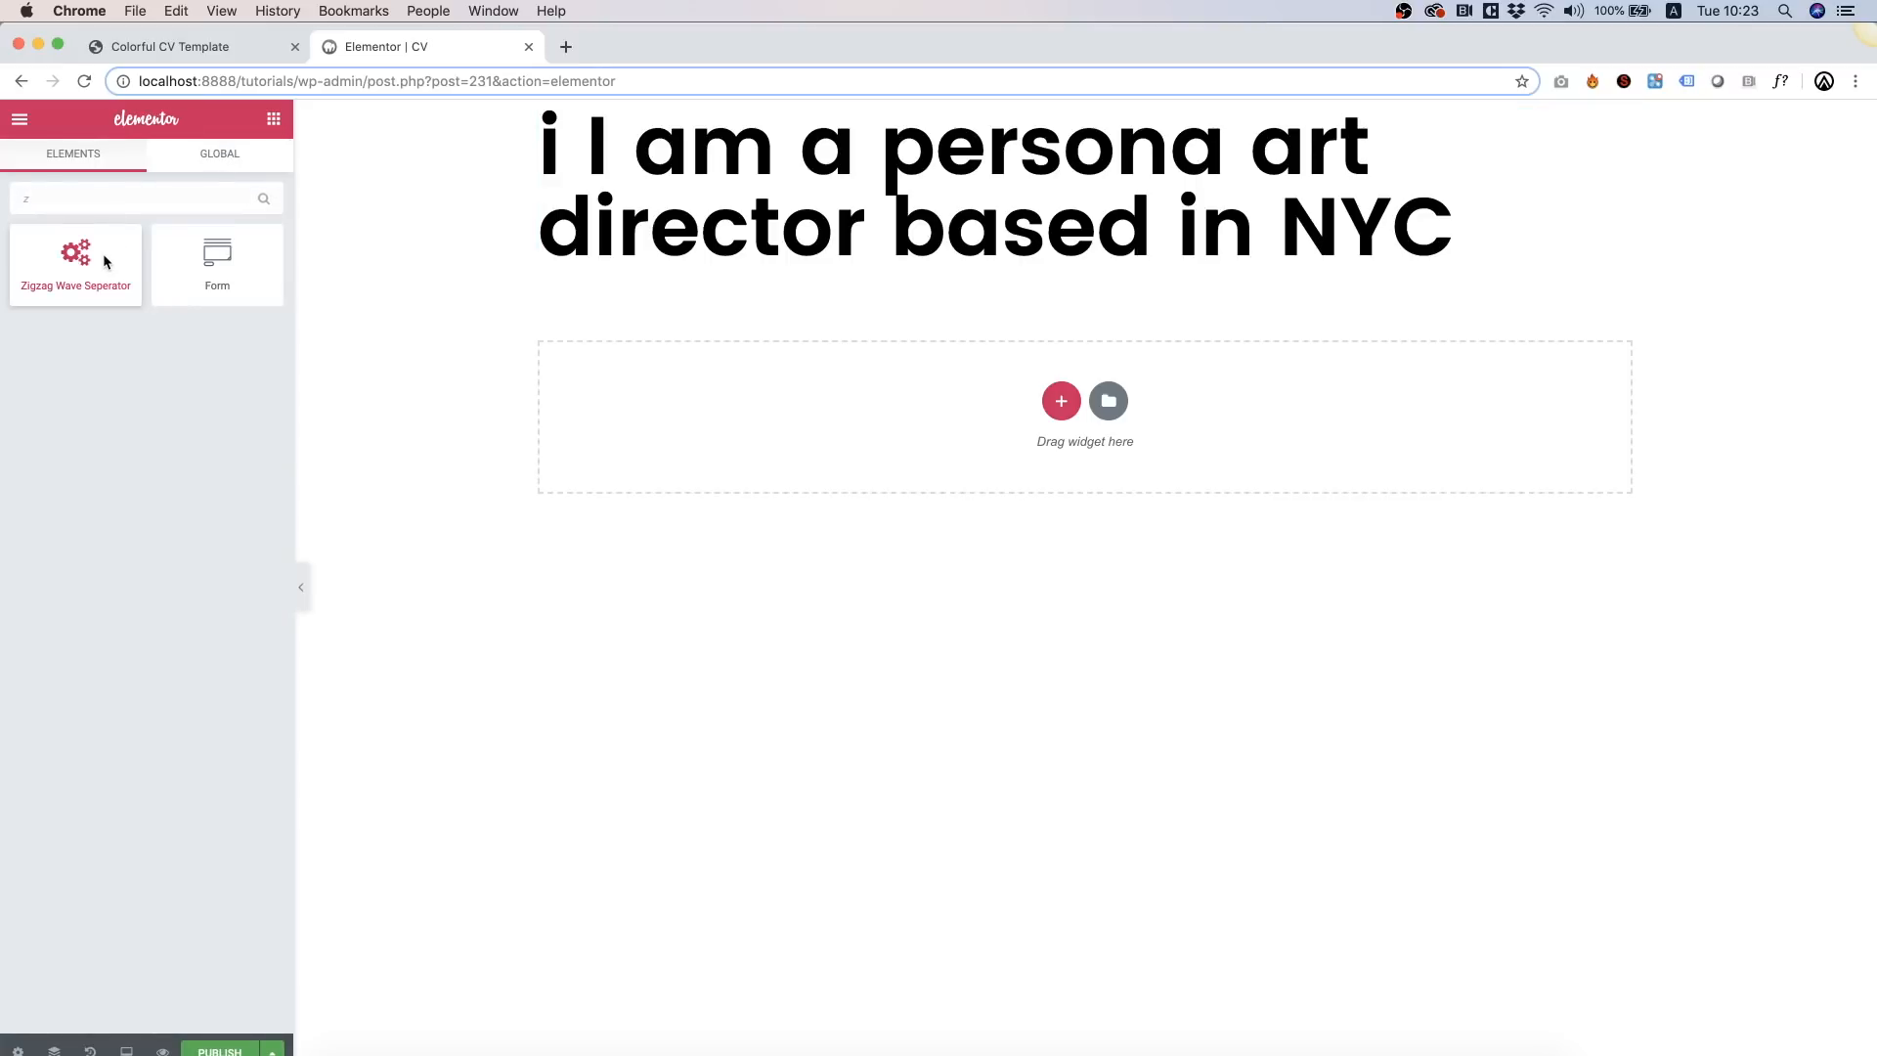
drag(96, 255, 655, 135)
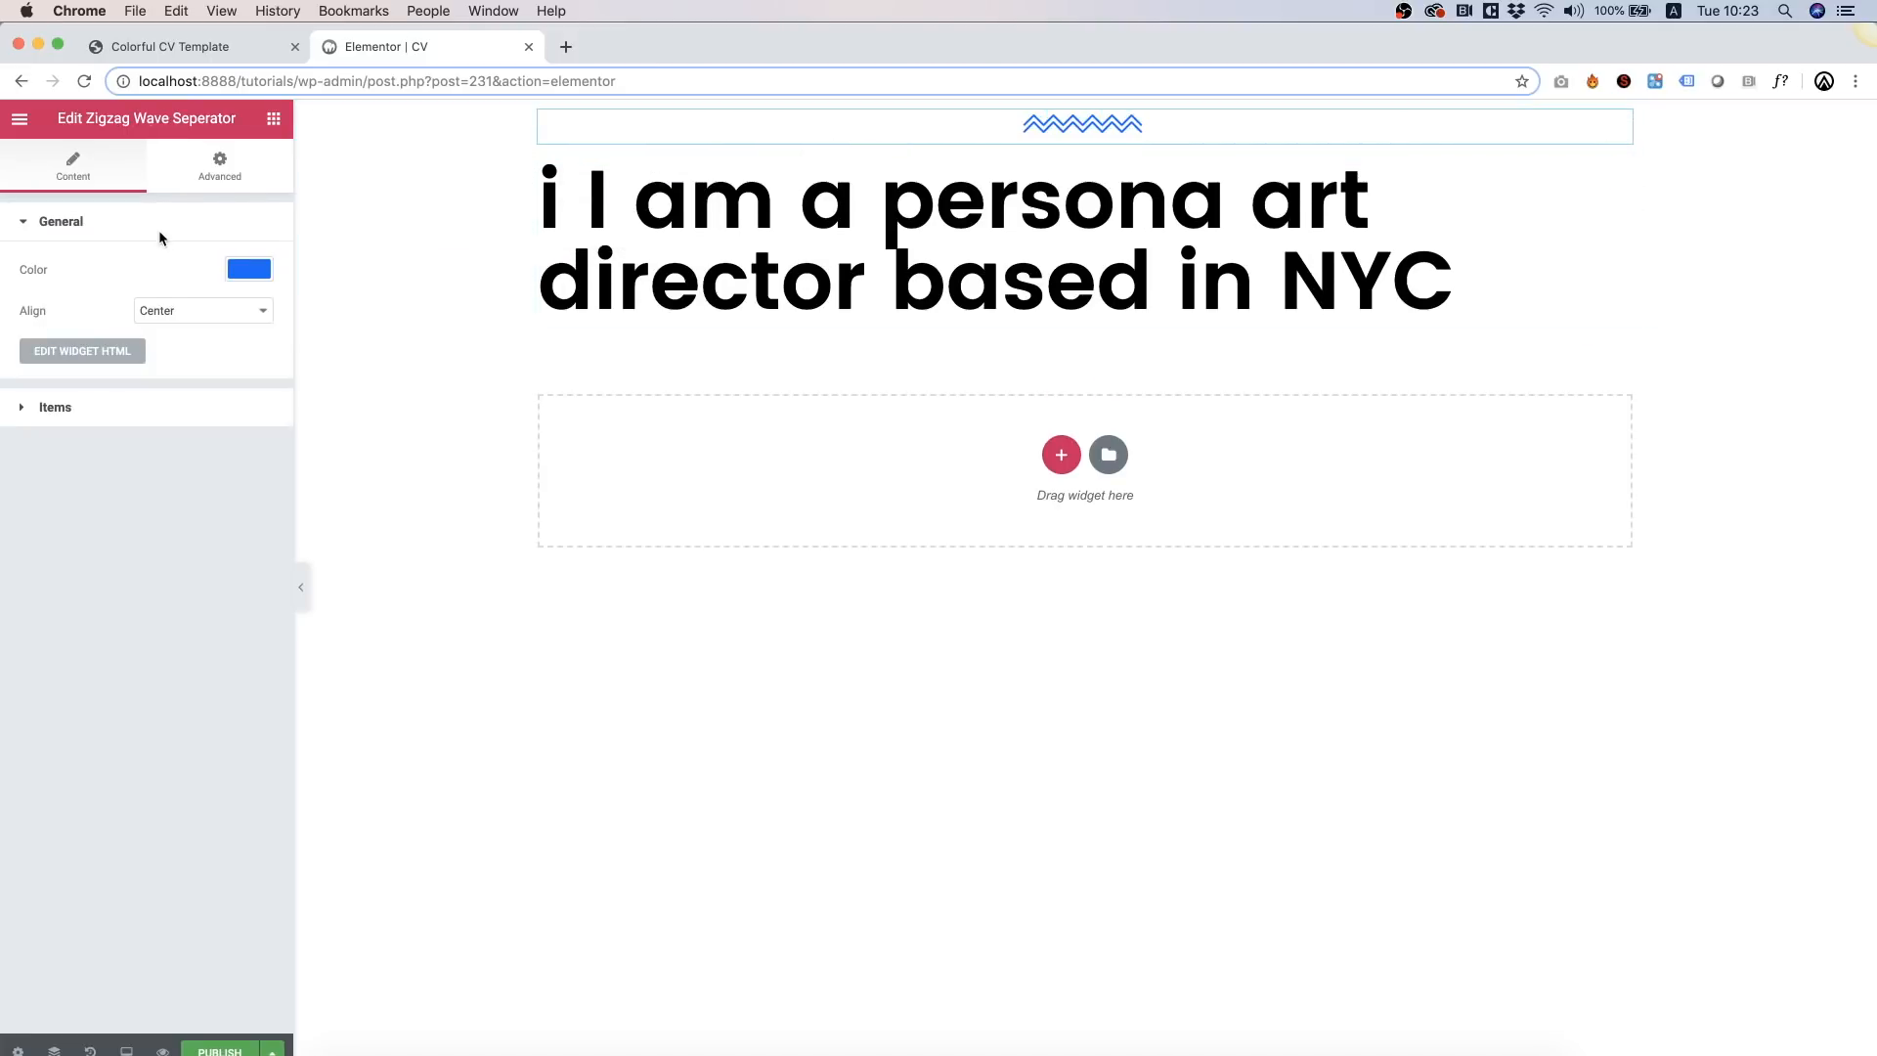
click(159, 310)
click(159, 326)
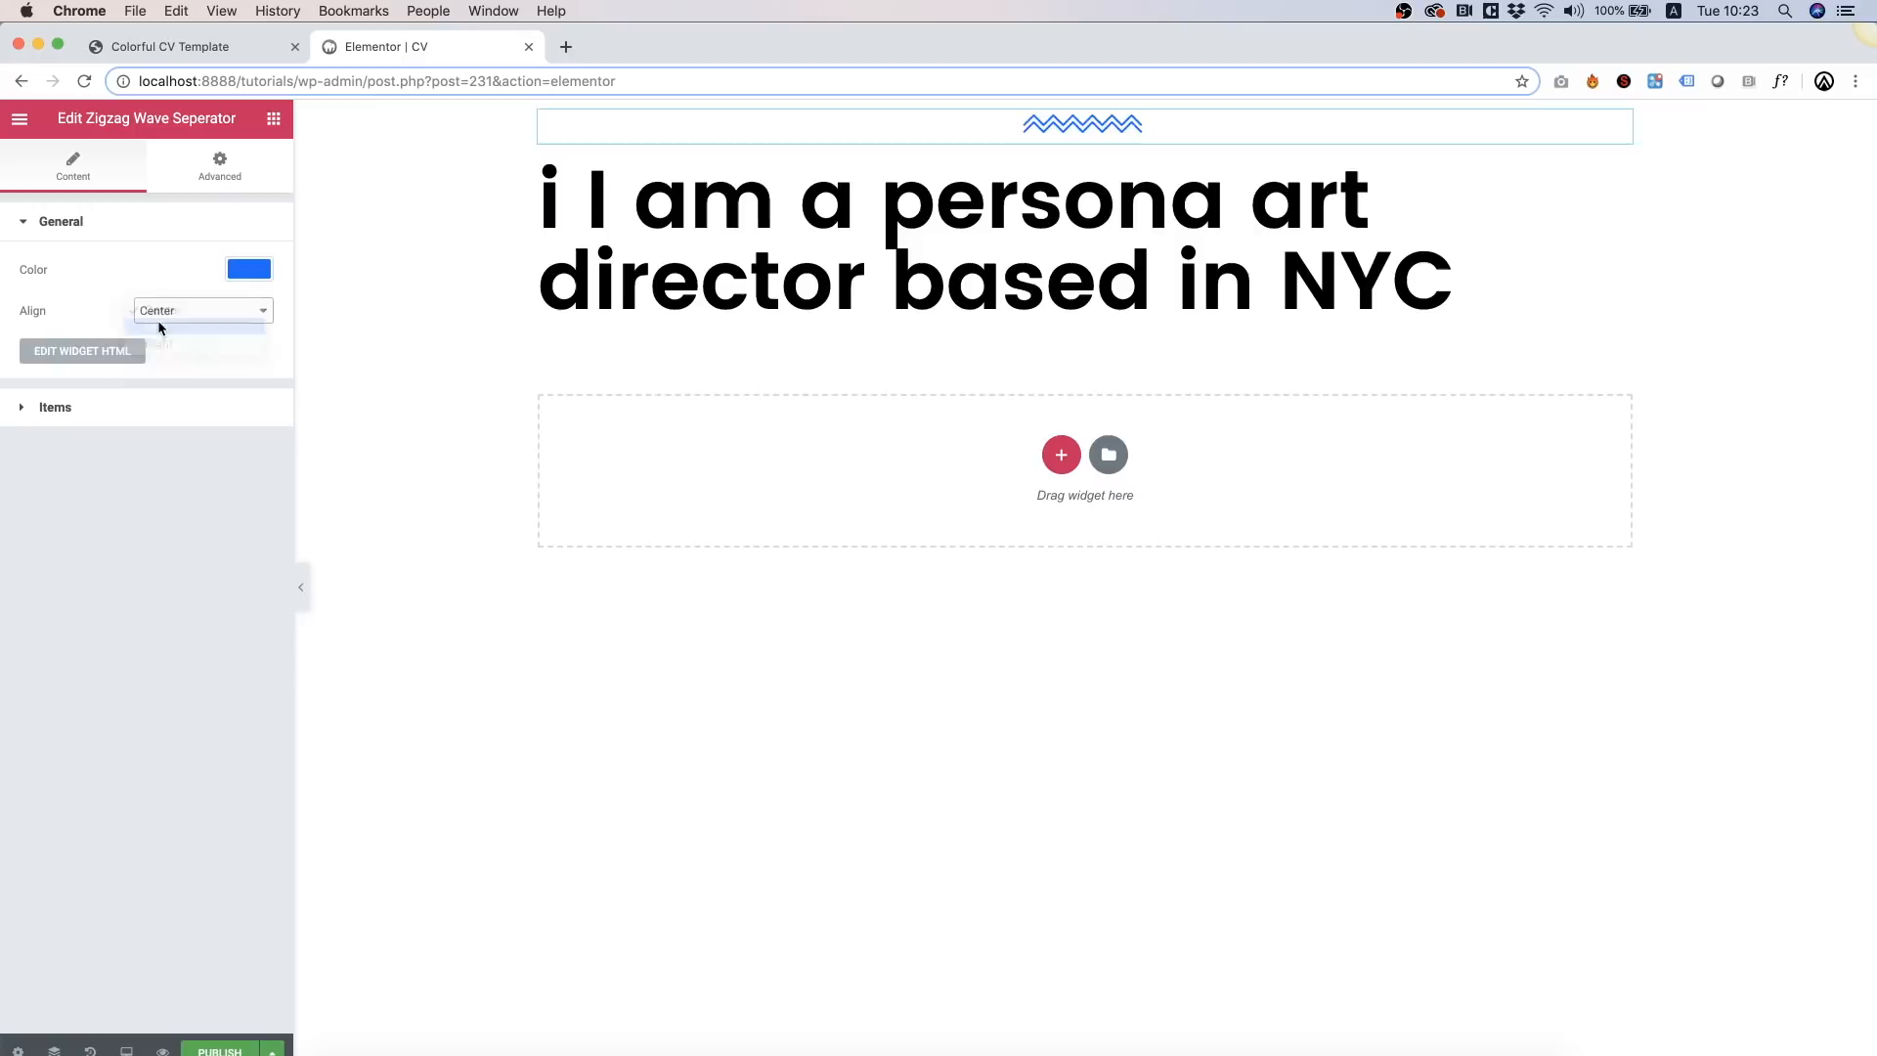
click(250, 269)
click(128, 501)
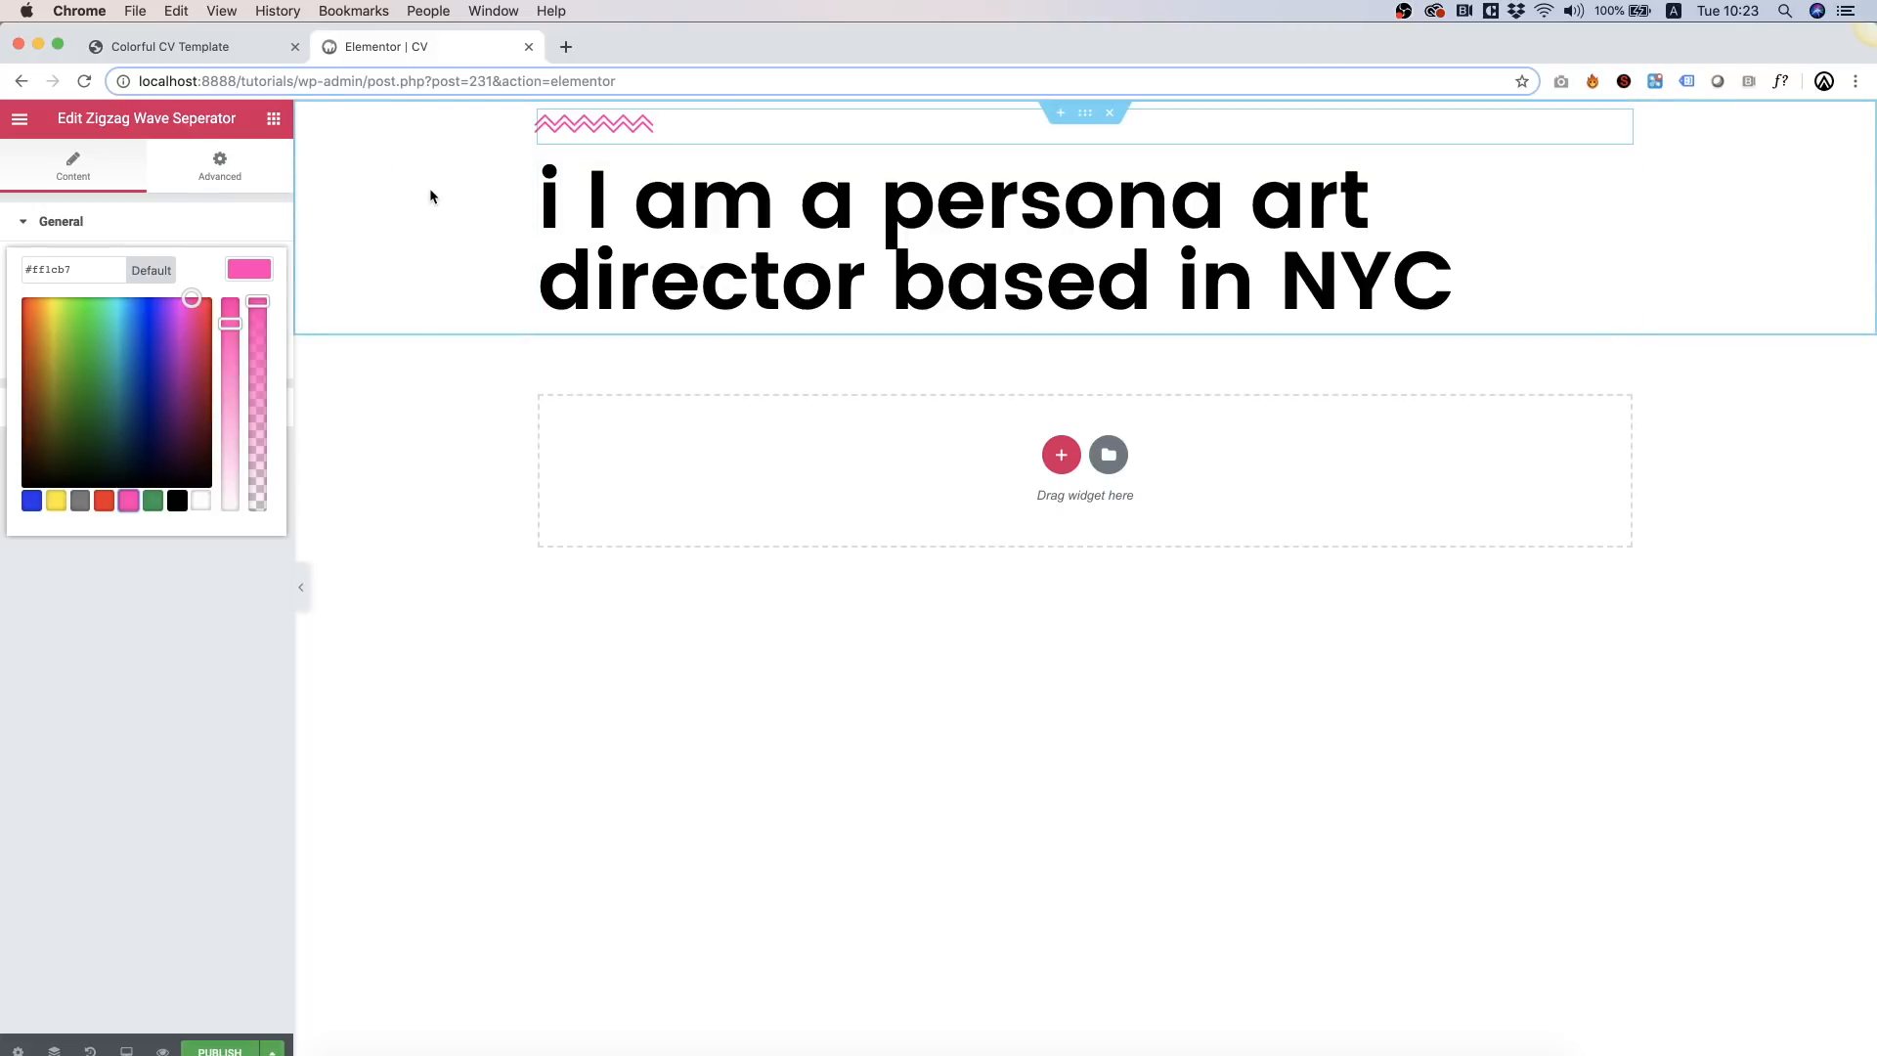
click(273, 118)
text(button)
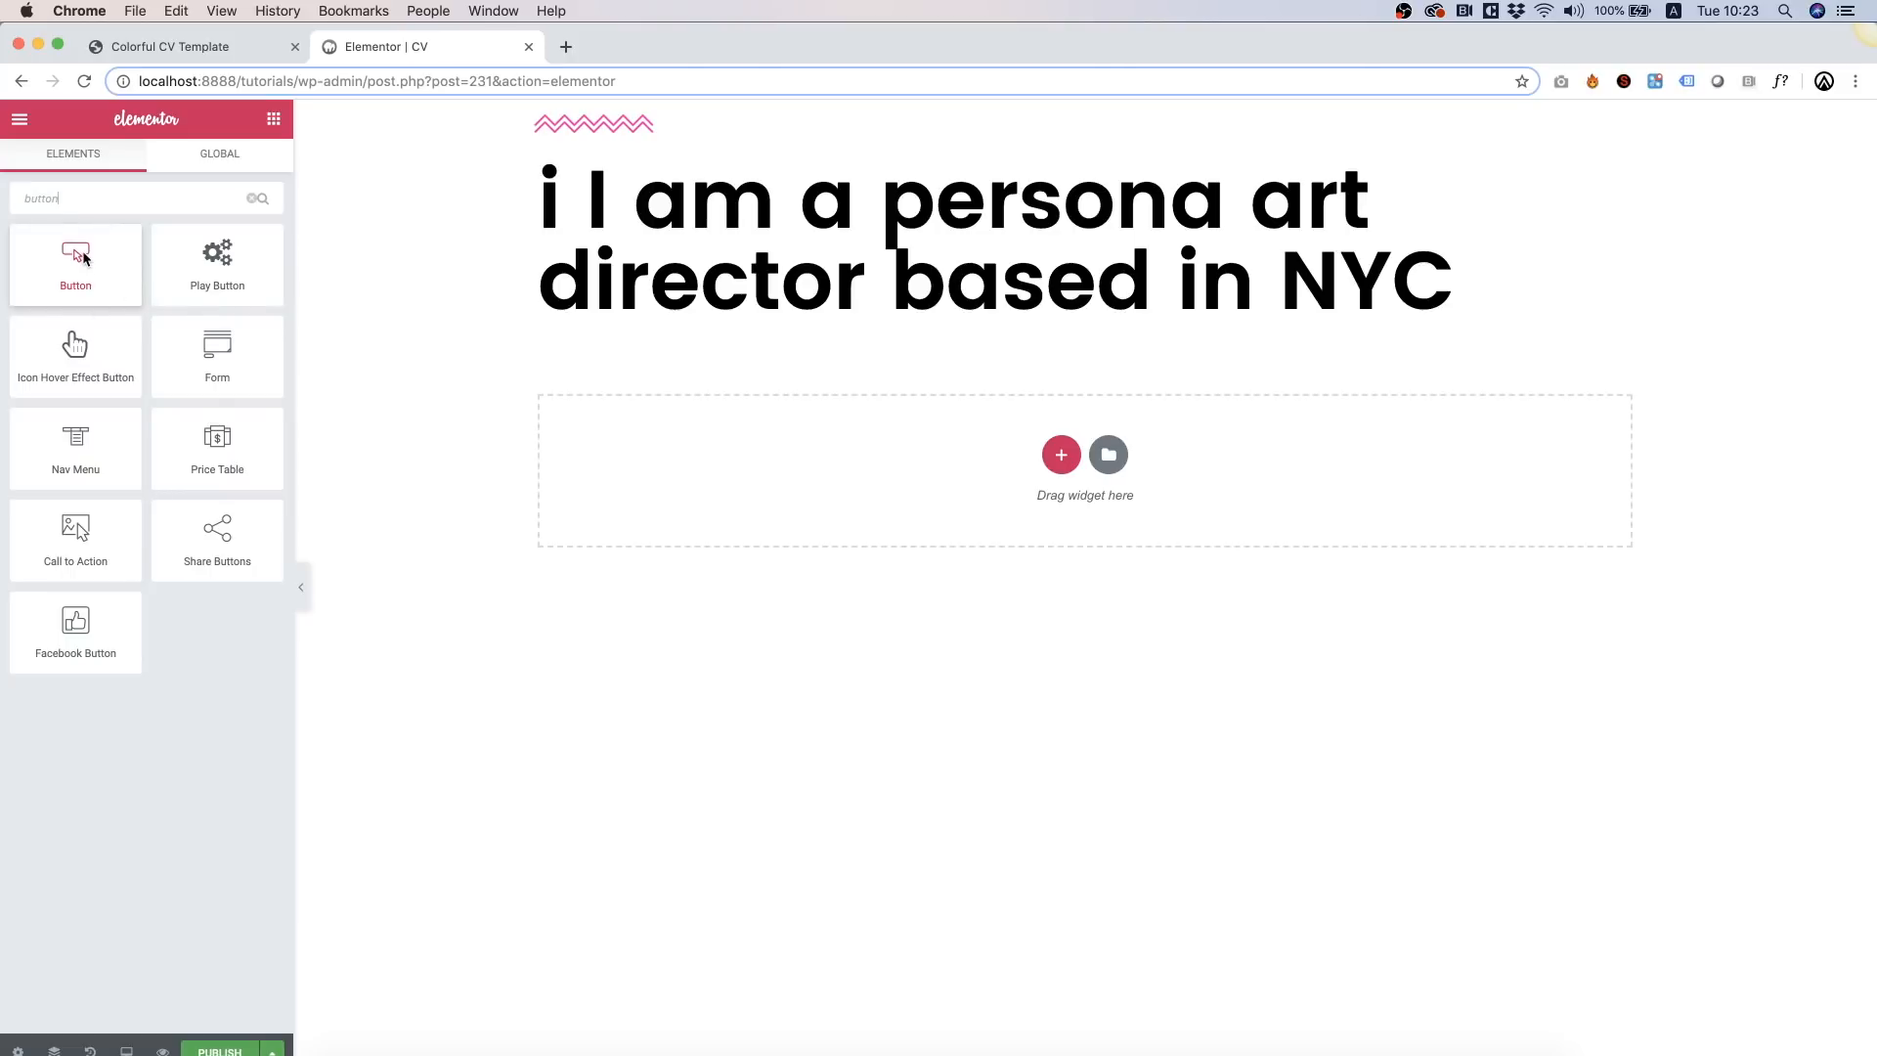
Step: Add an Icon Hover Effect Button below the heading labelled 'Who Am I?' with a blue (#342dec) background
drag(74, 357, 689, 321)
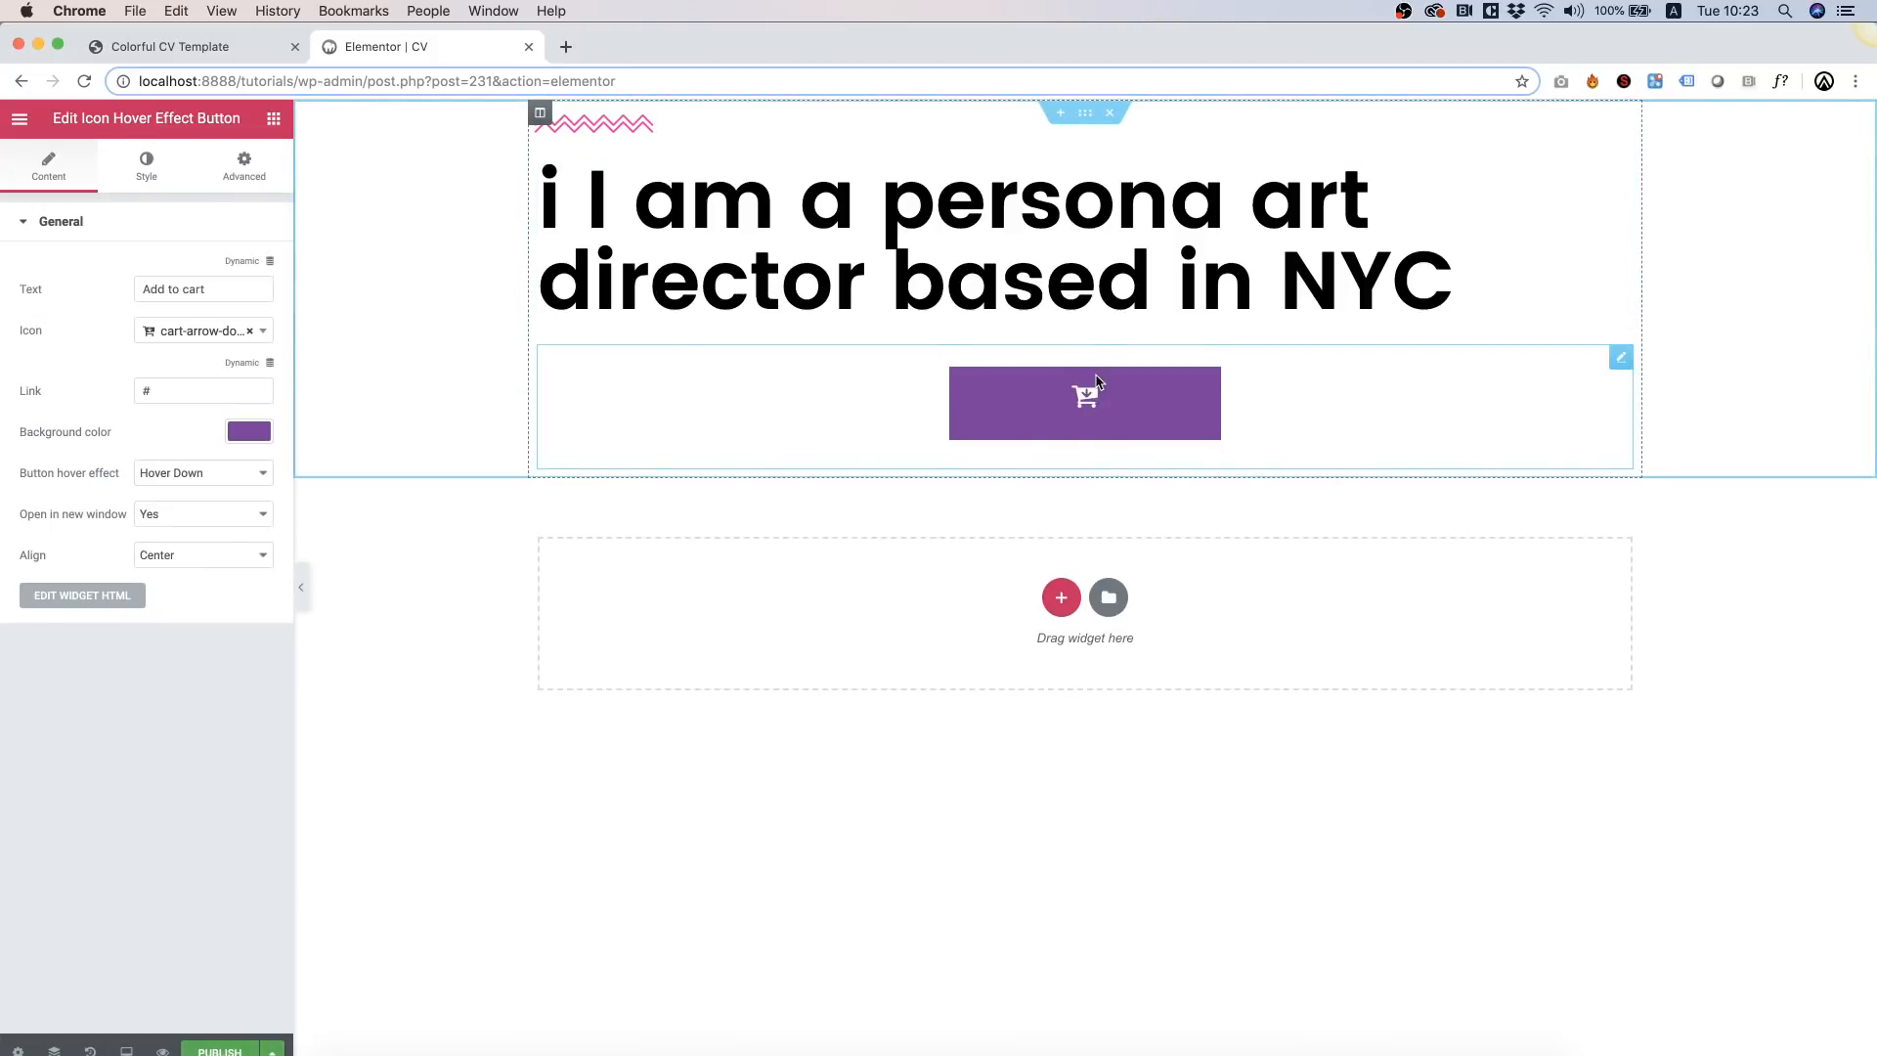
triple_click(201, 293)
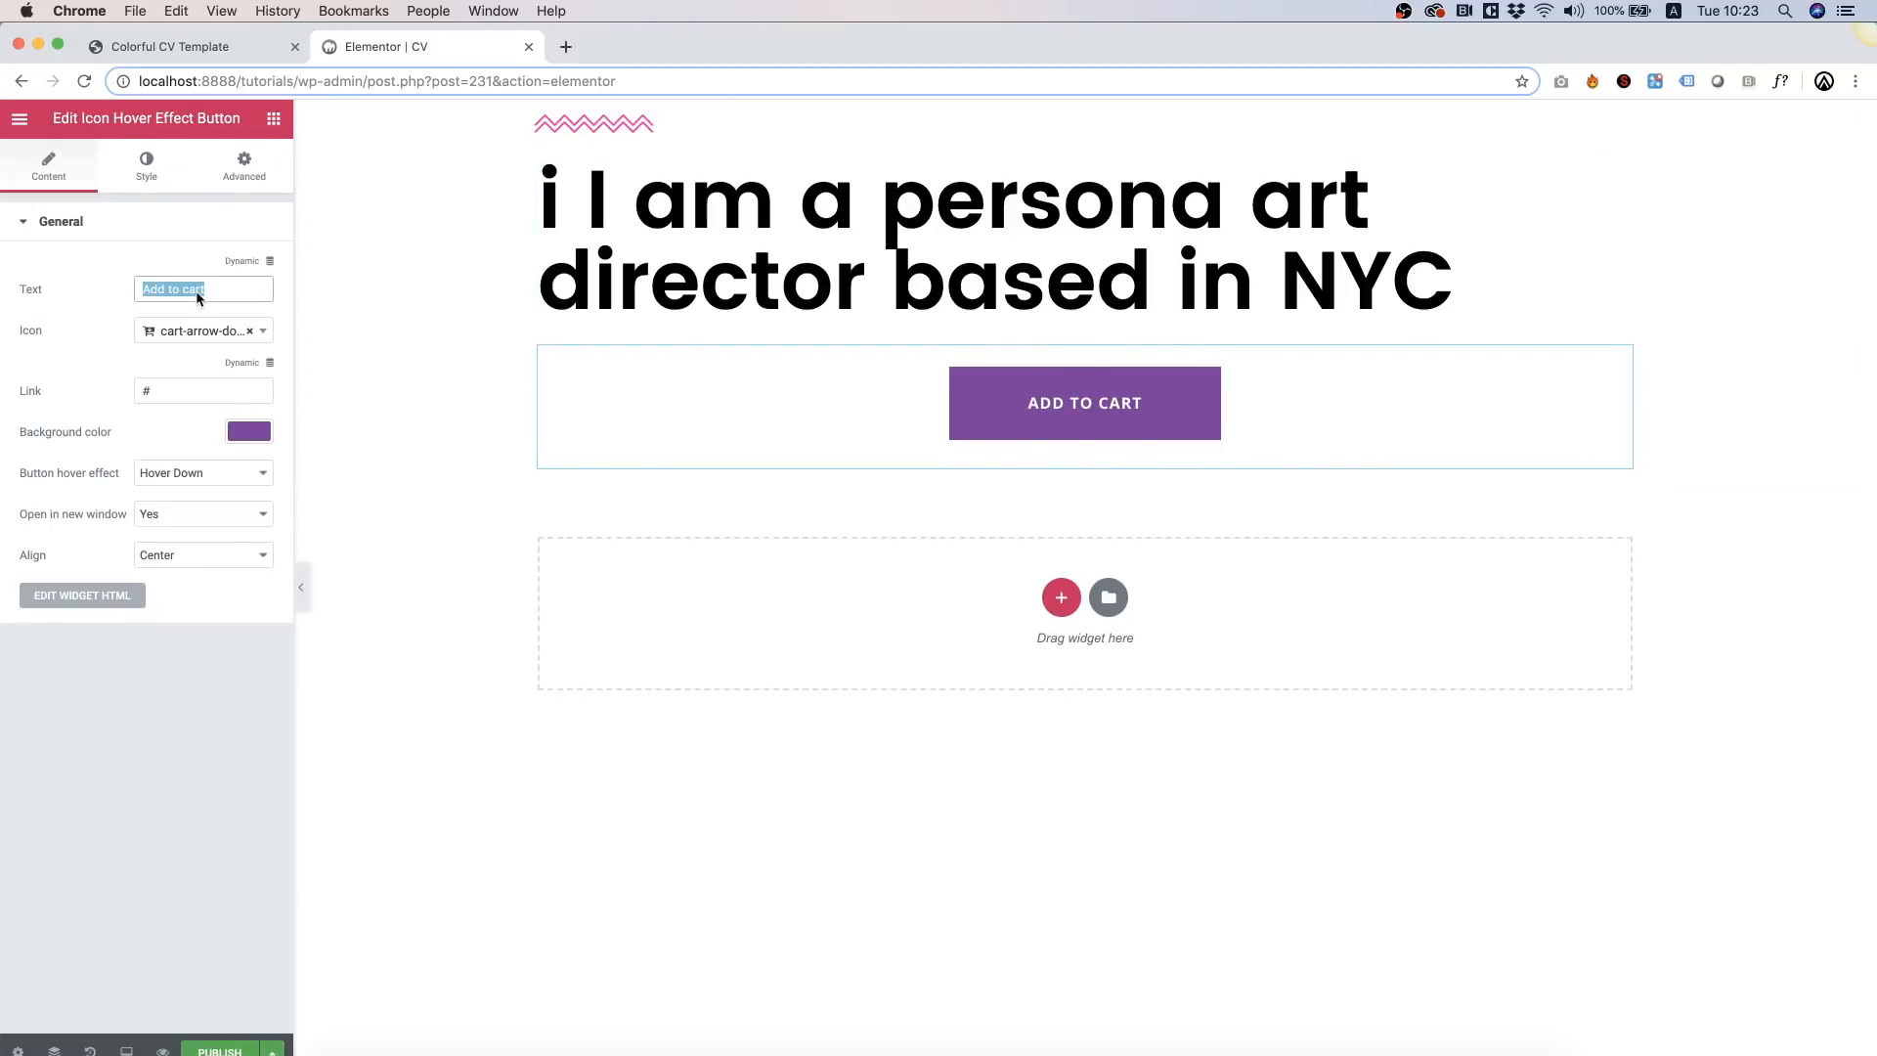
text(Who A)
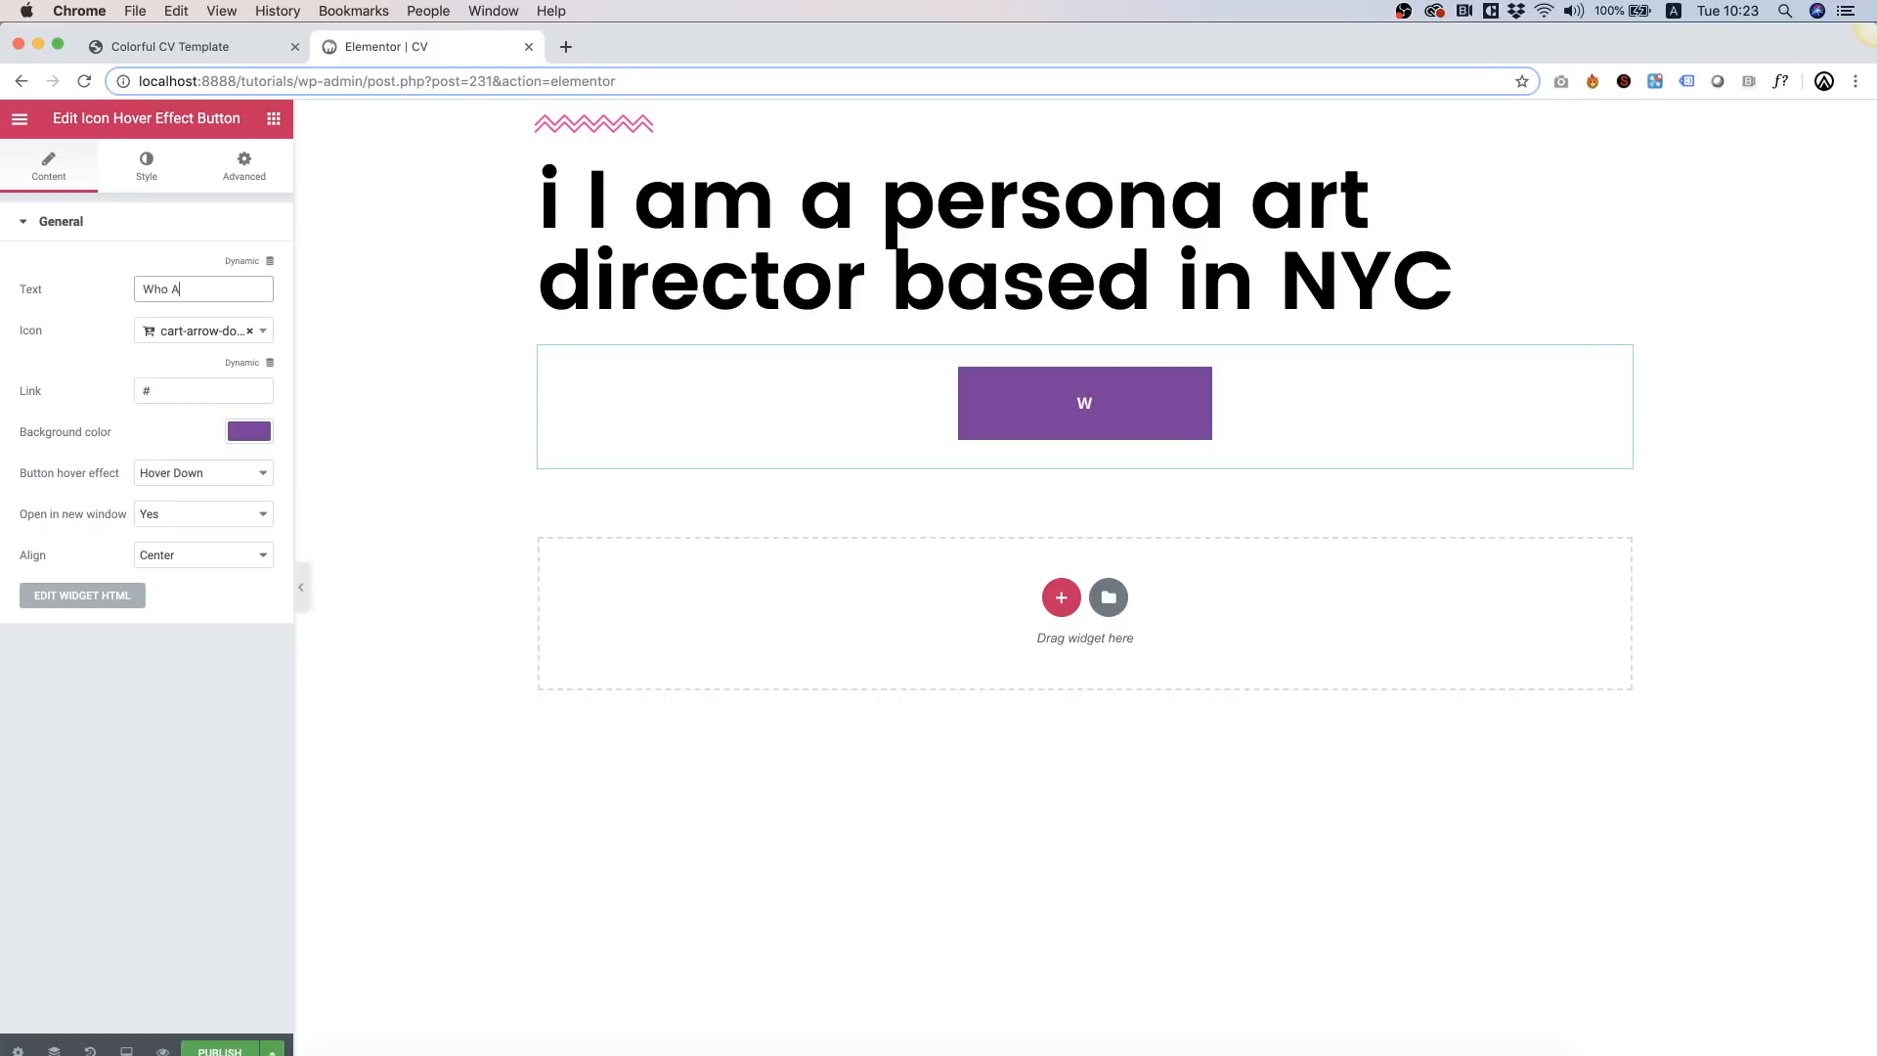
text(m)
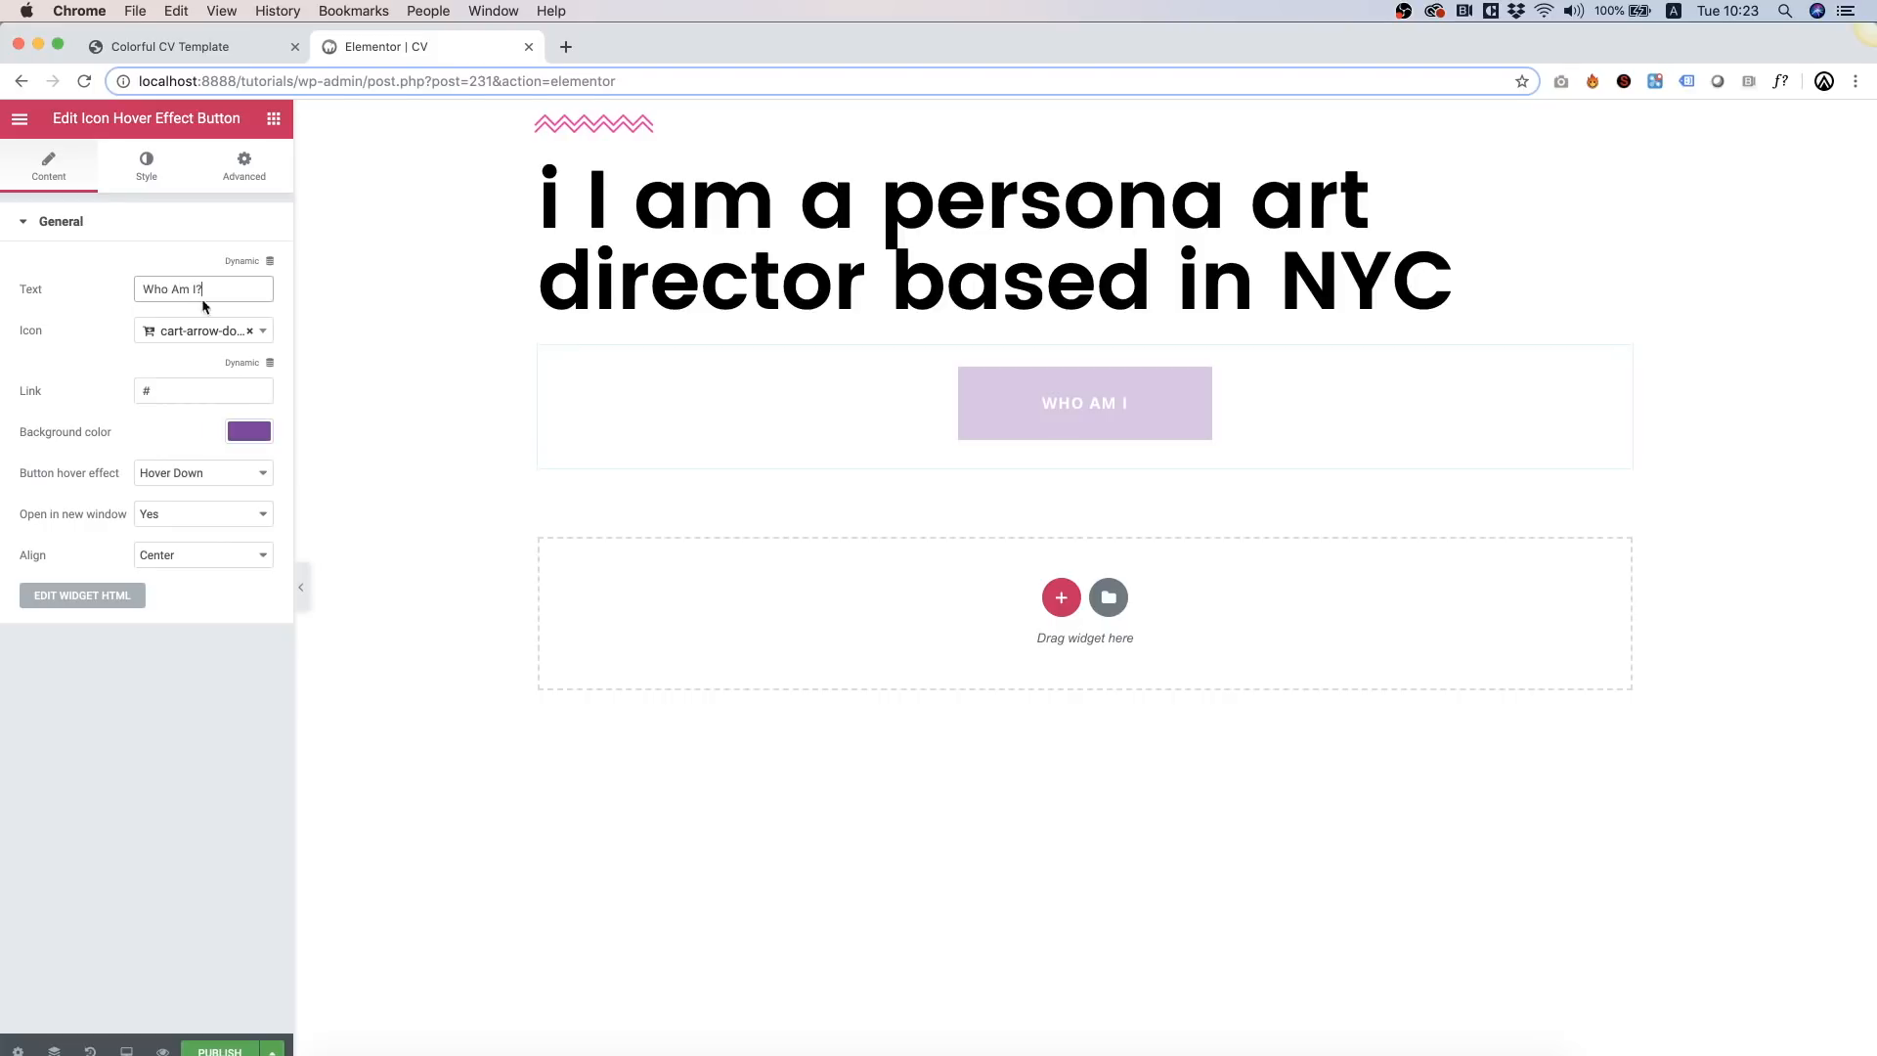
click(250, 432)
click(30, 663)
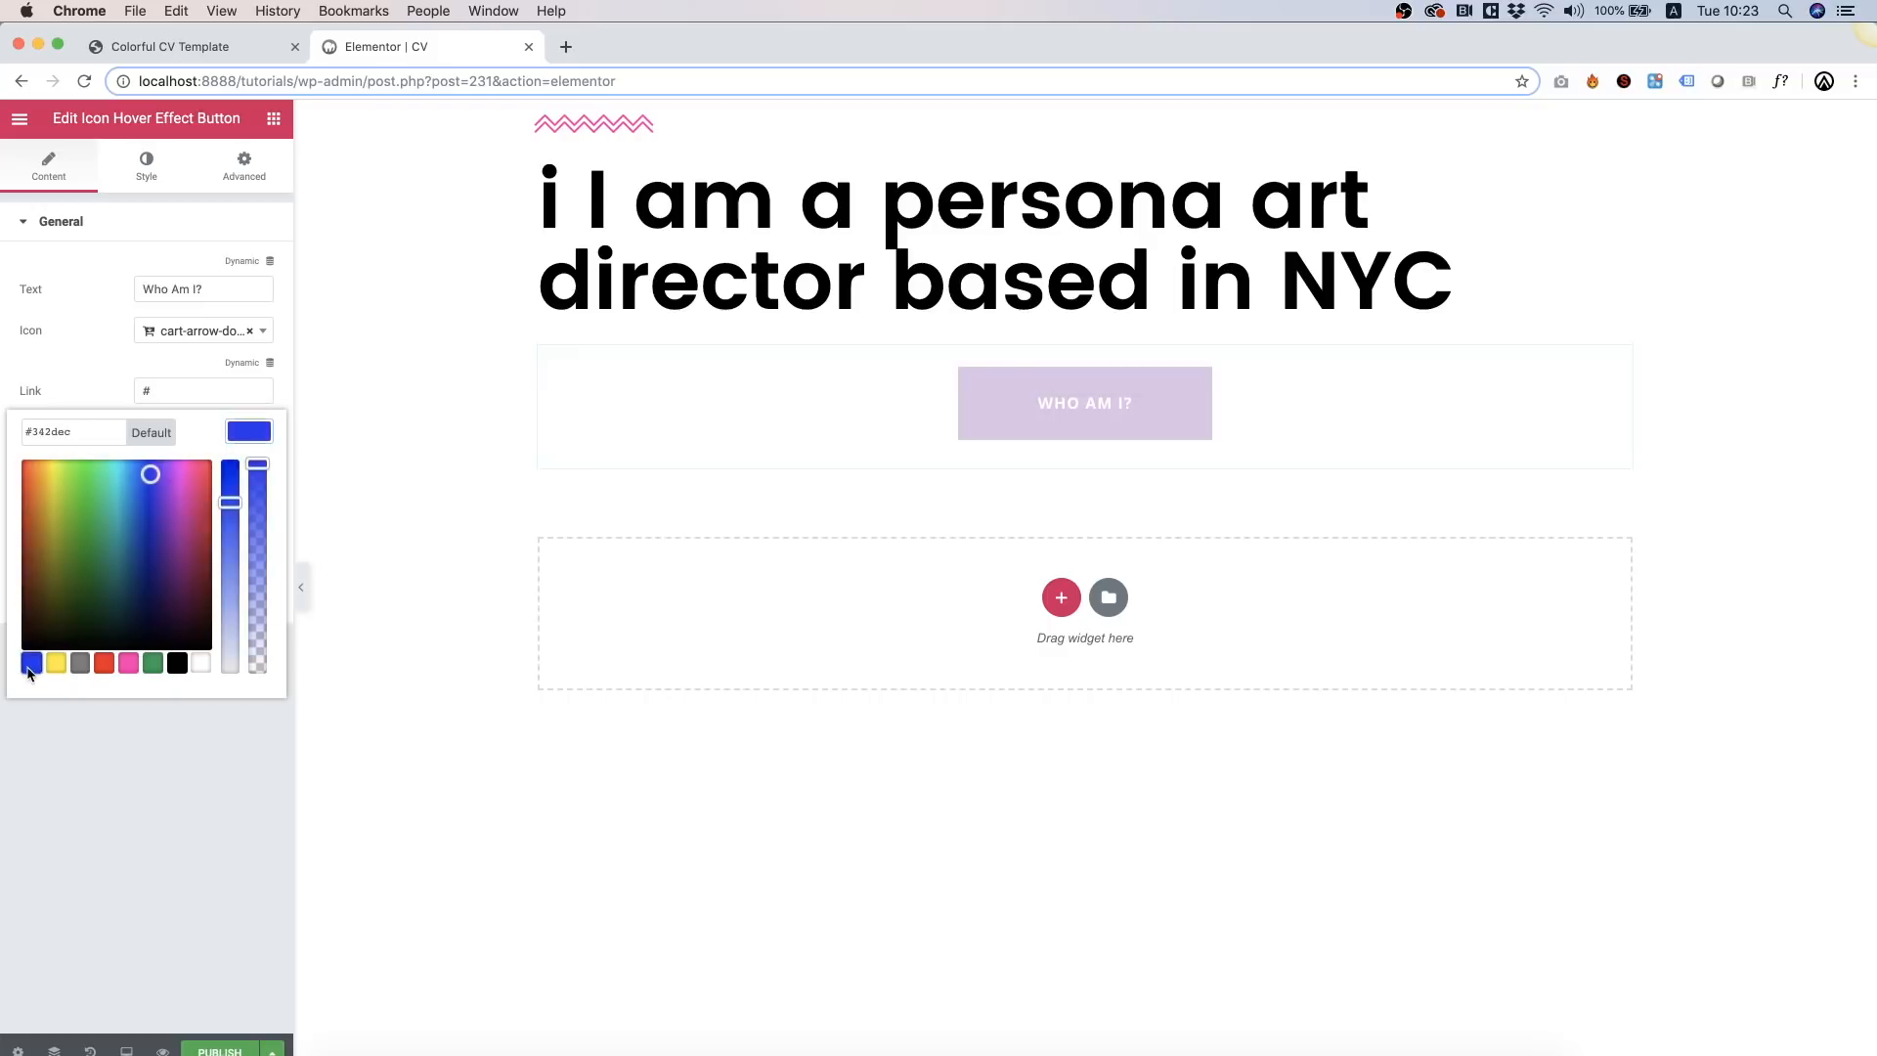
click(94, 780)
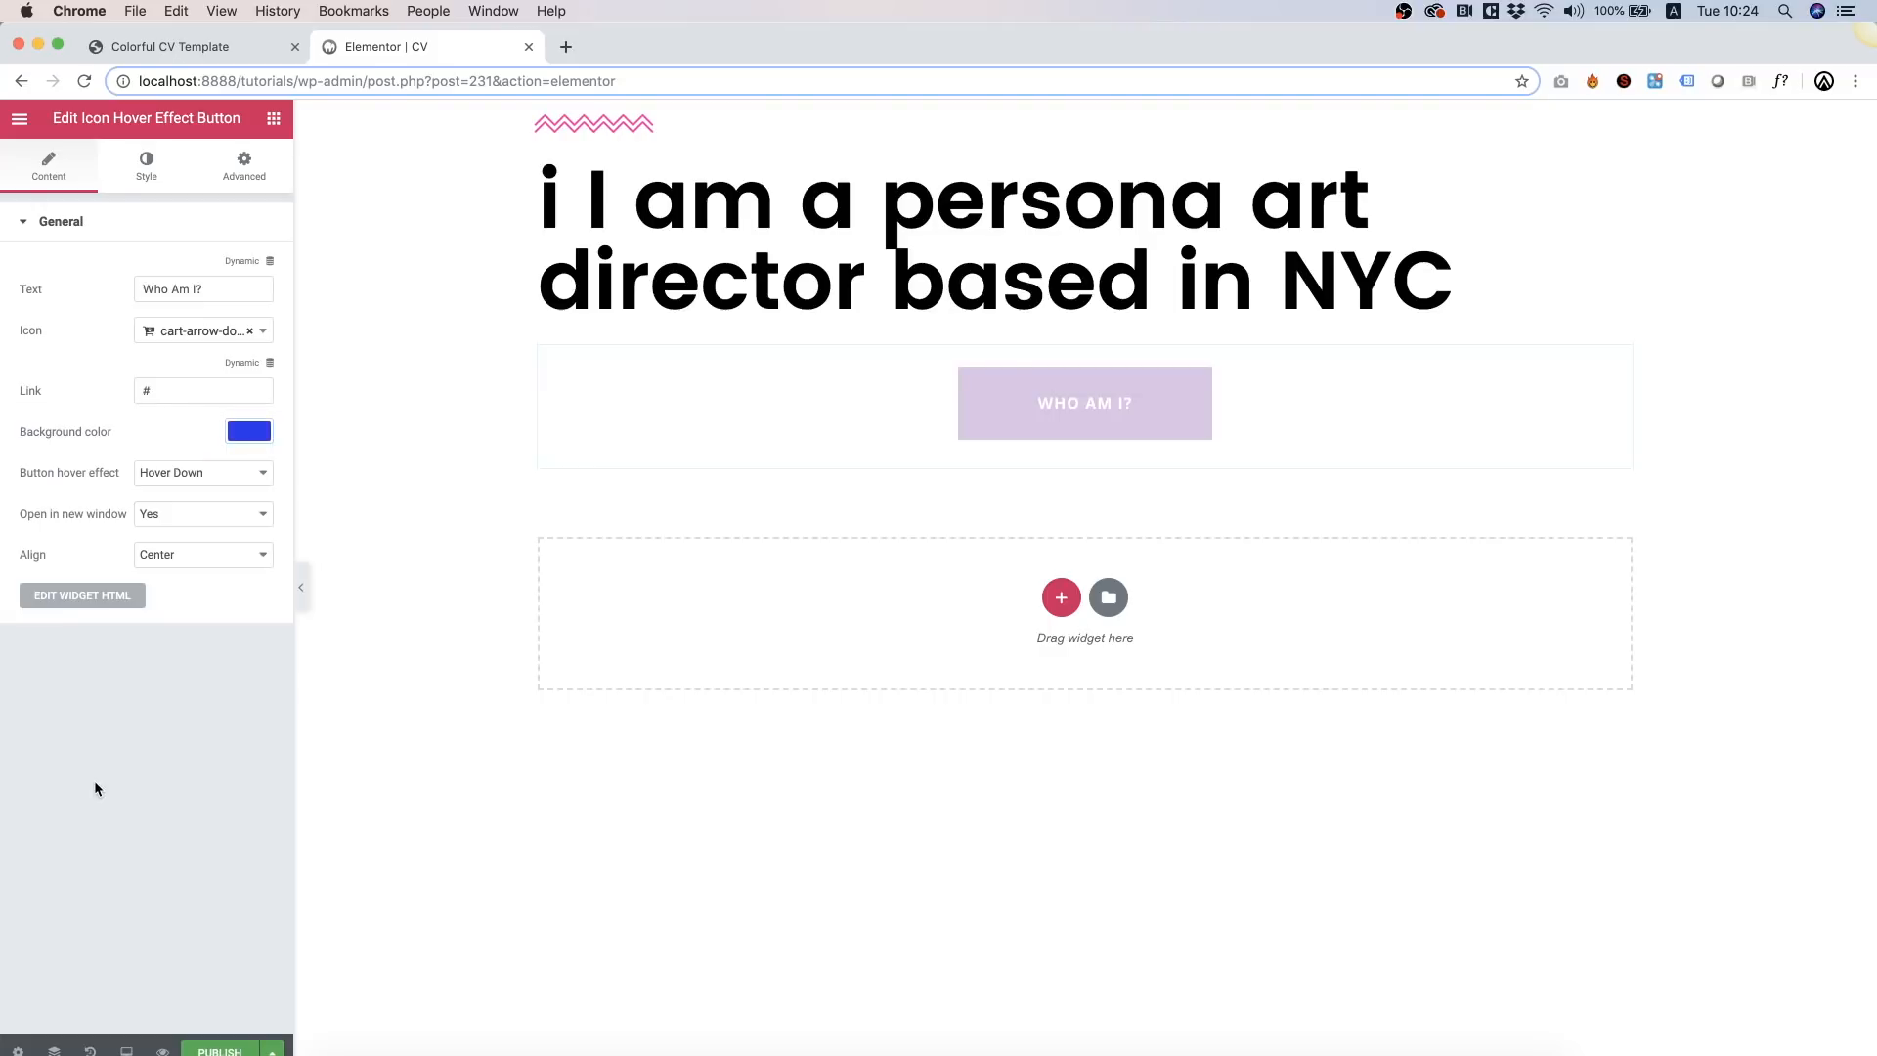
Step: Give the button a long-arrow-down icon and align it left
click(237, 336)
text(arrow)
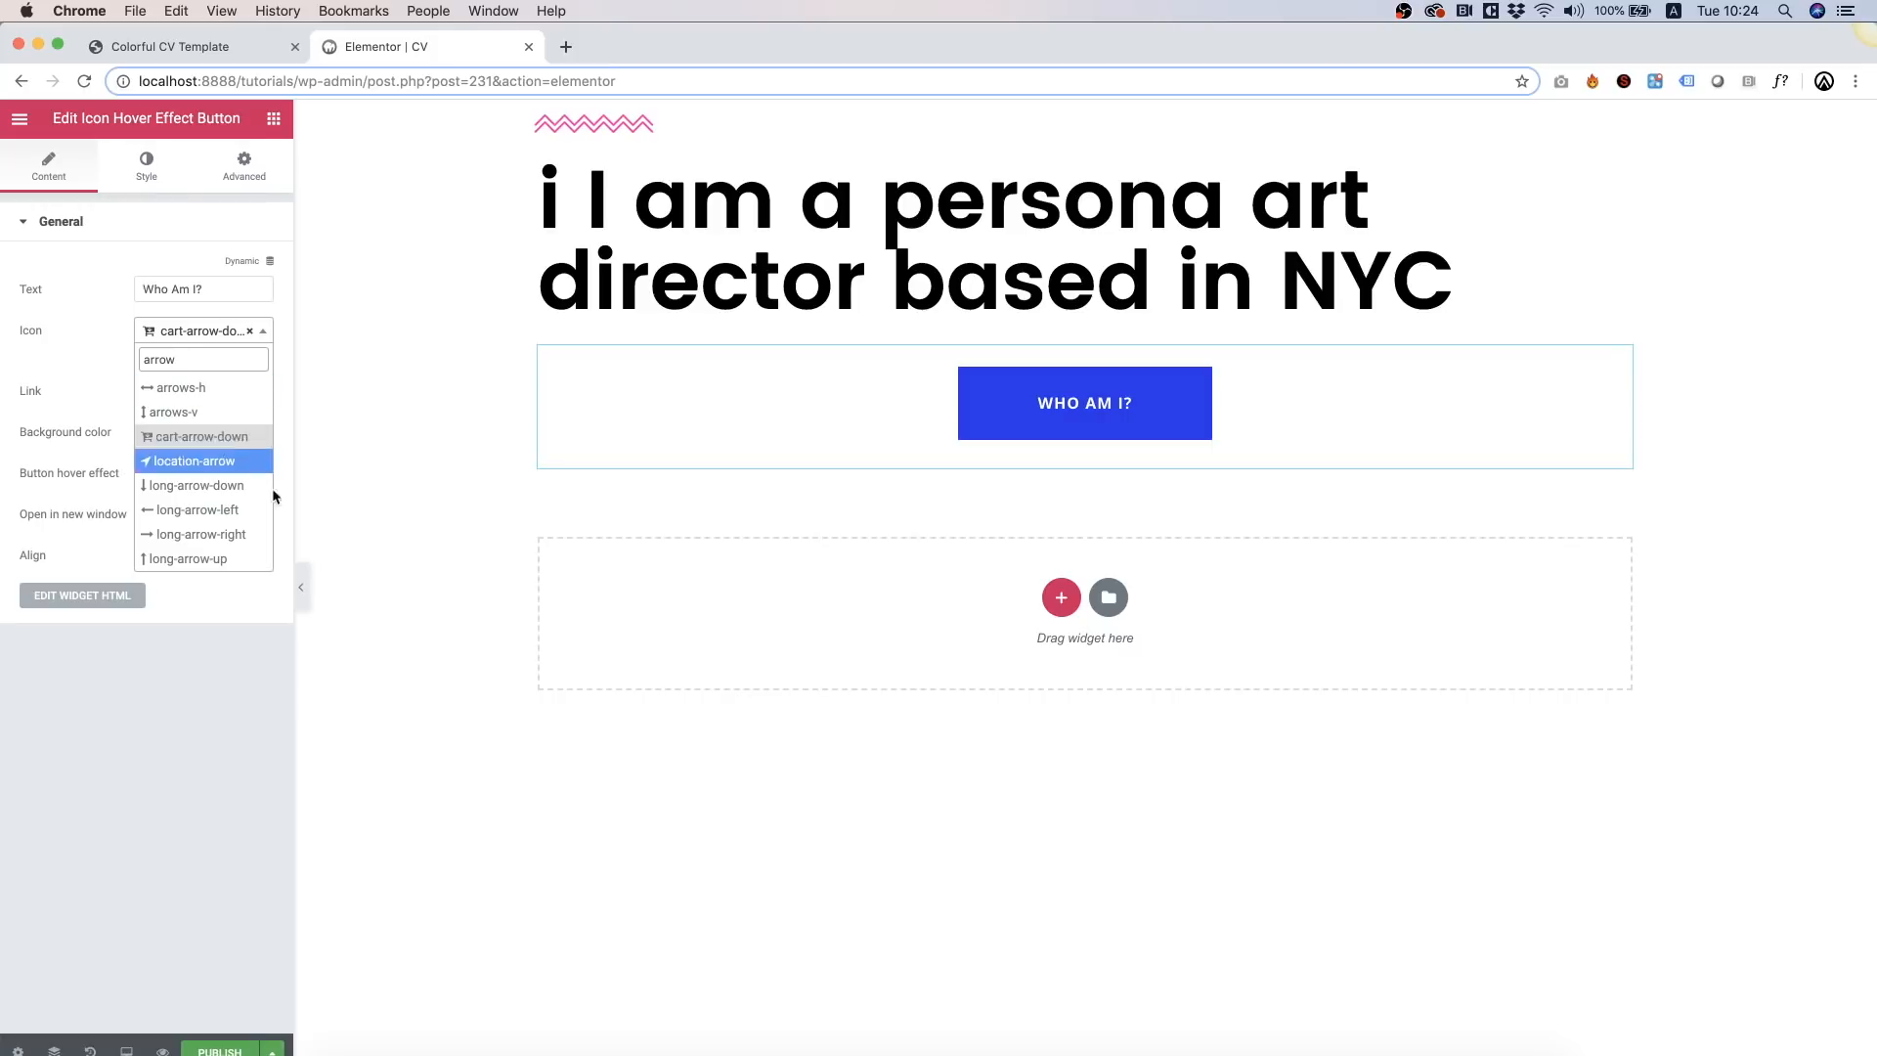
click(227, 485)
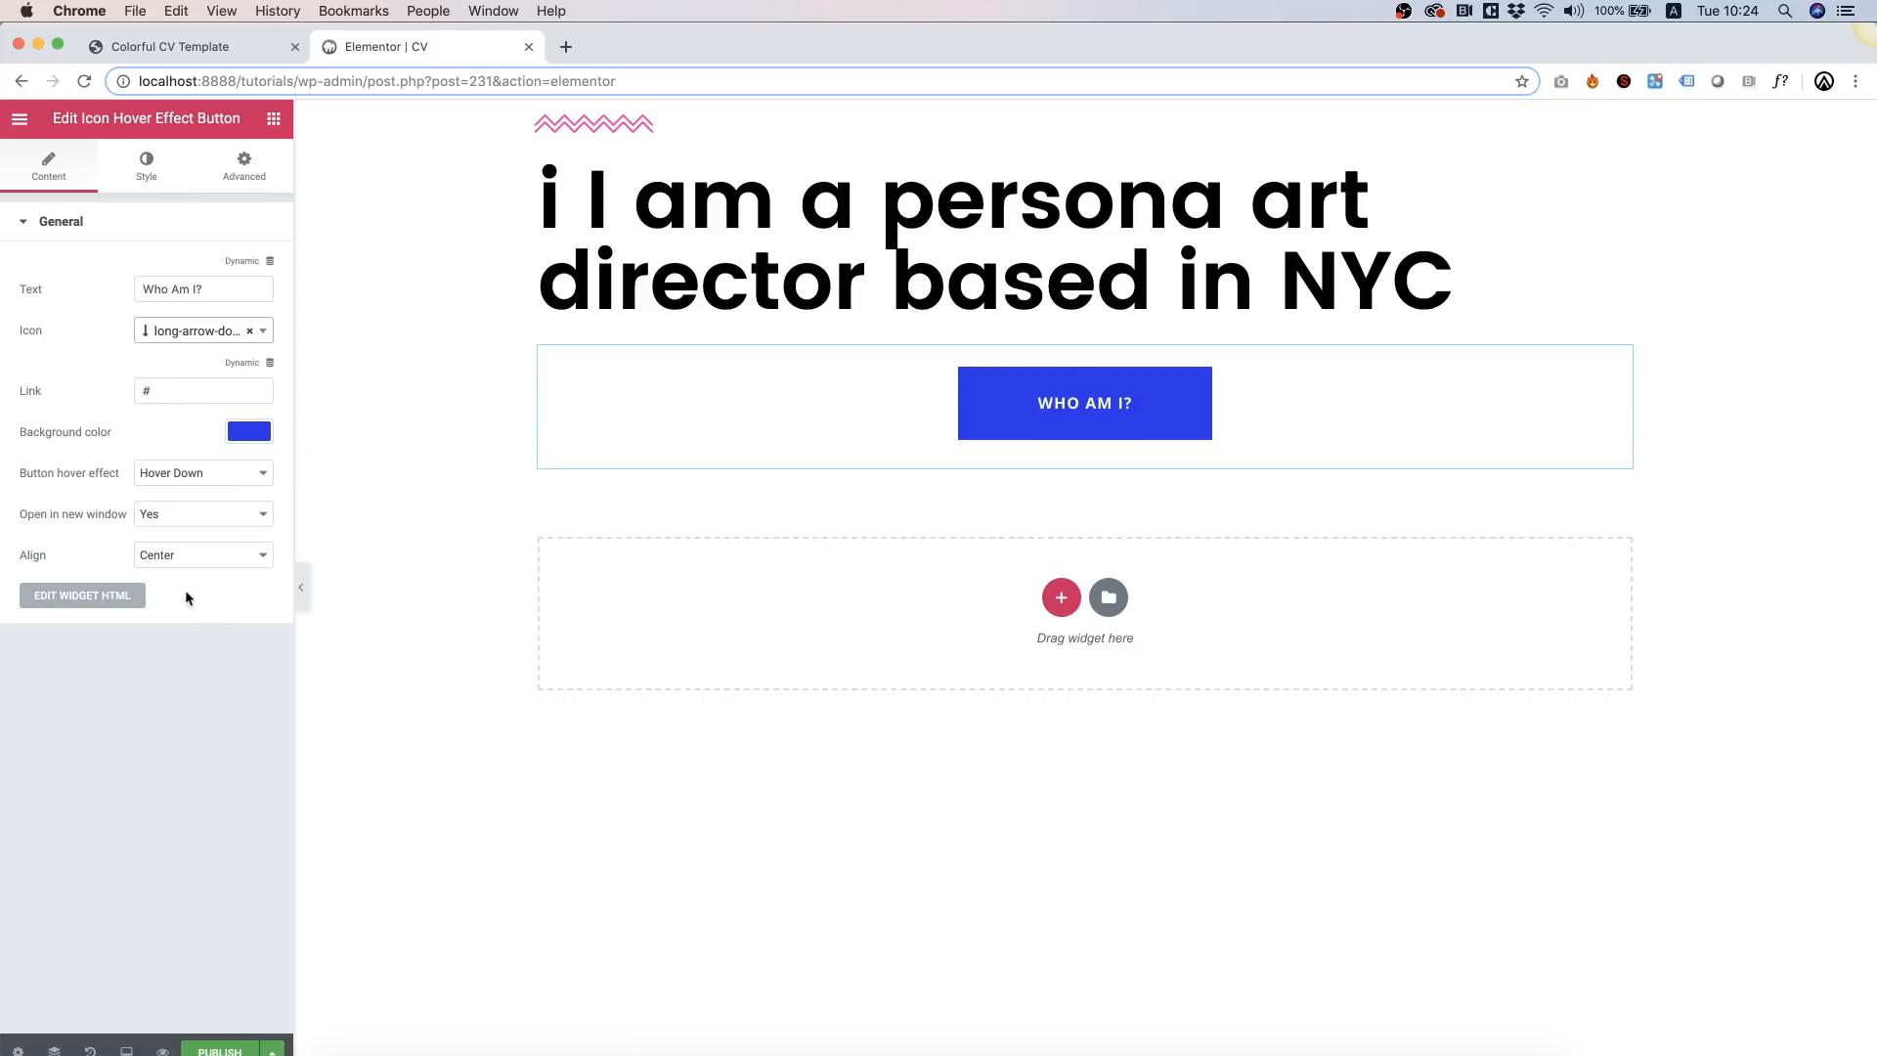
click(152, 518)
click(86, 676)
click(192, 554)
click(169, 565)
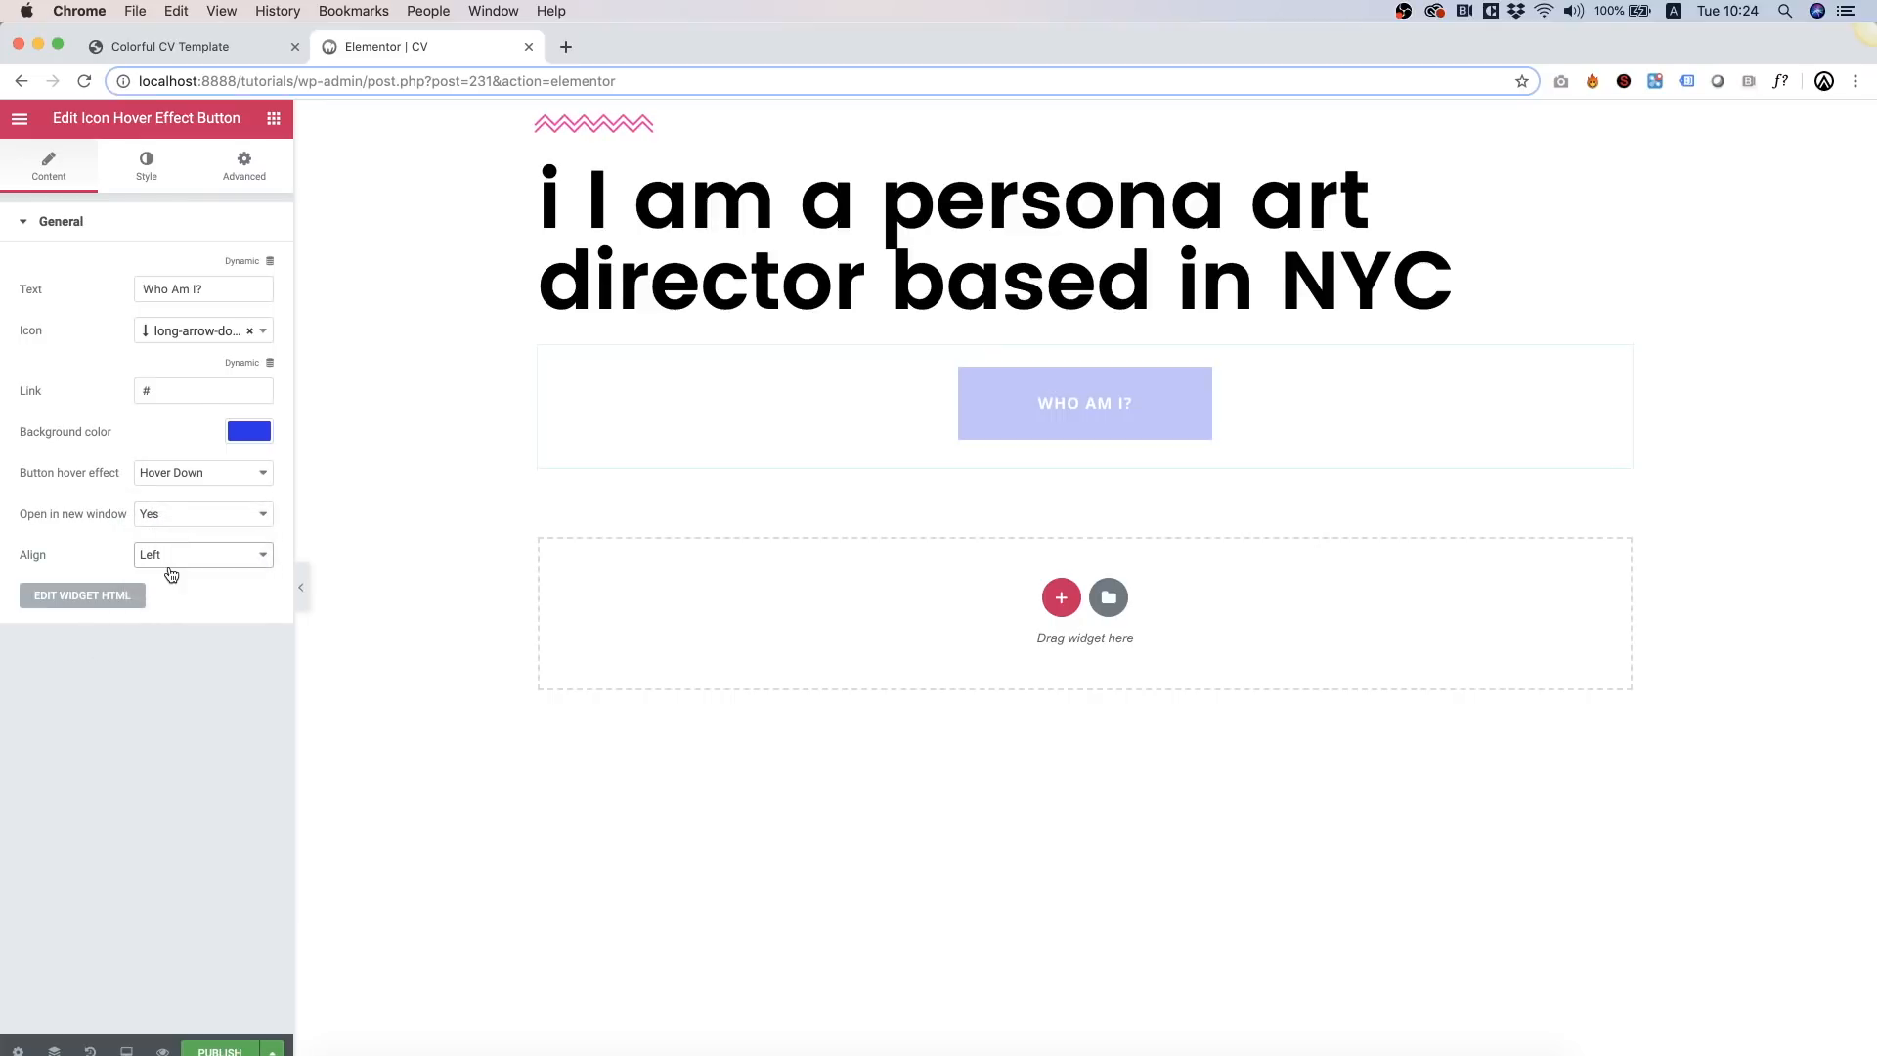
Step: Set the yellow CV portrait image as the section's classic background
right_click(411, 229)
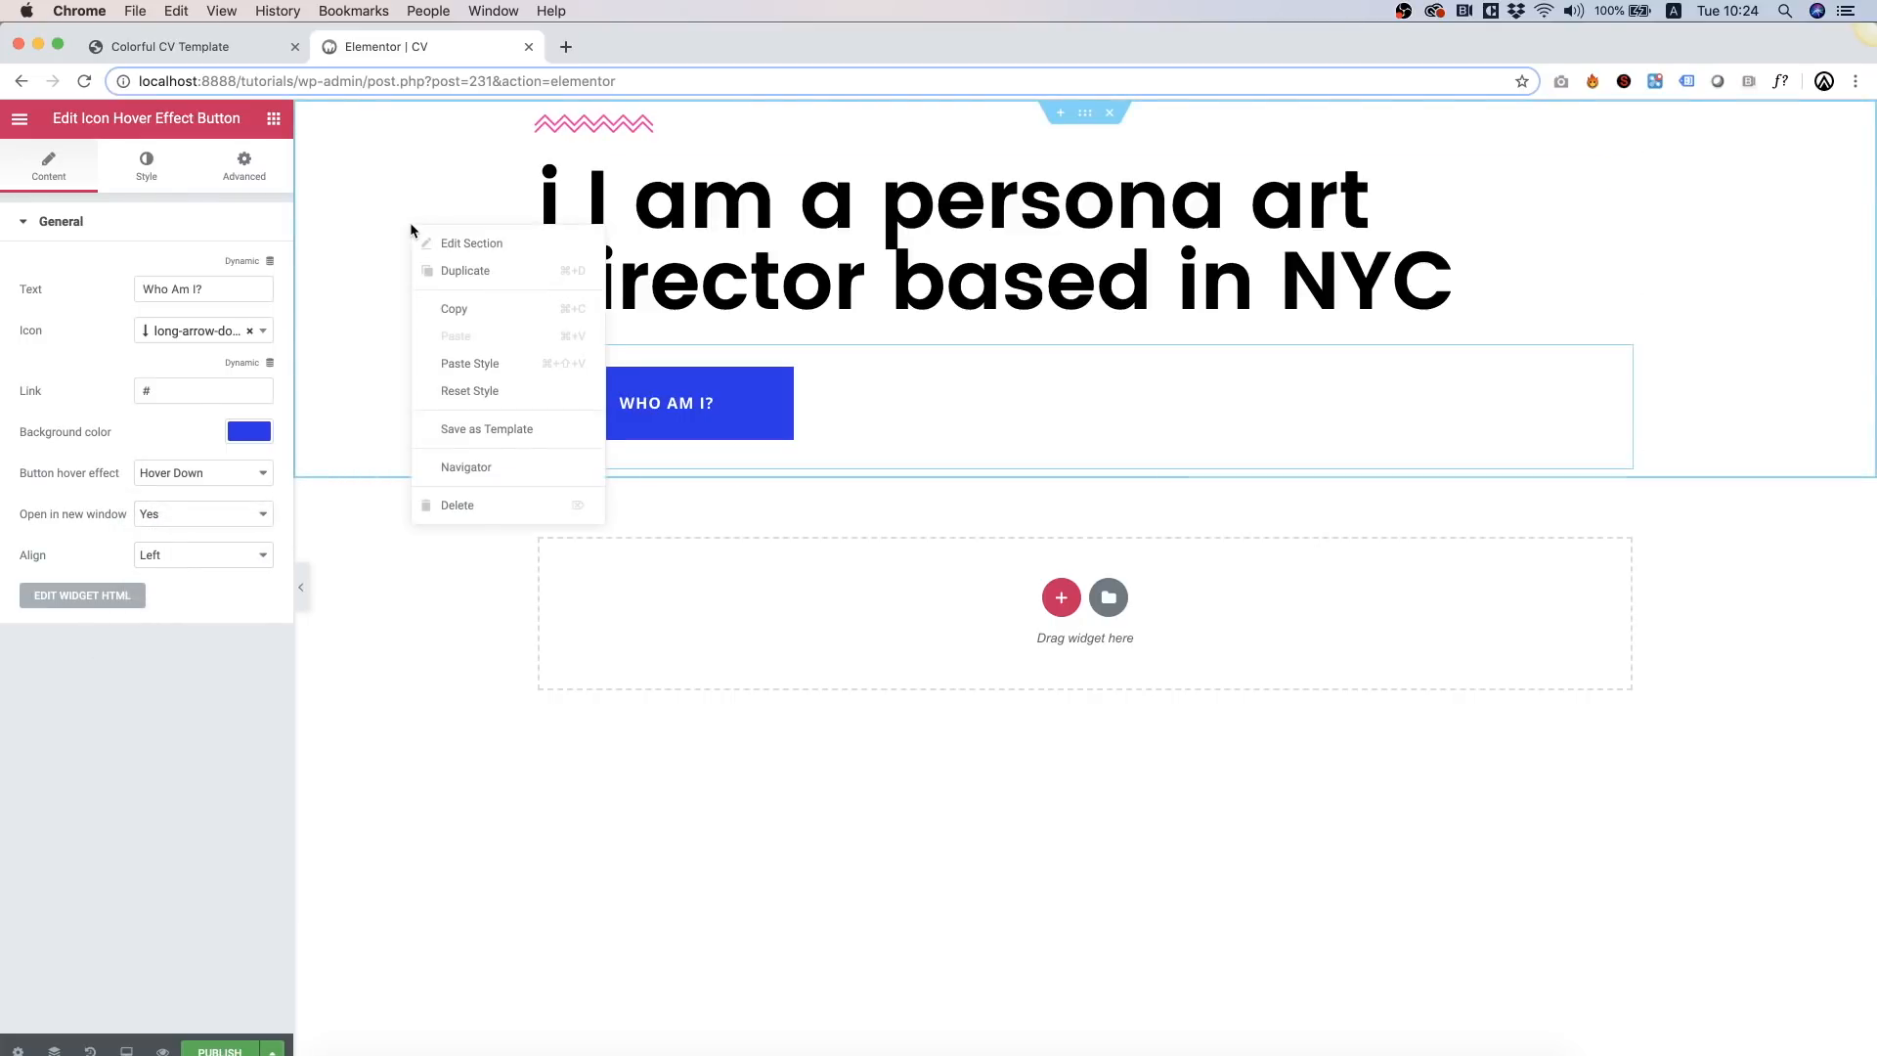
click(465, 240)
right_click(380, 183)
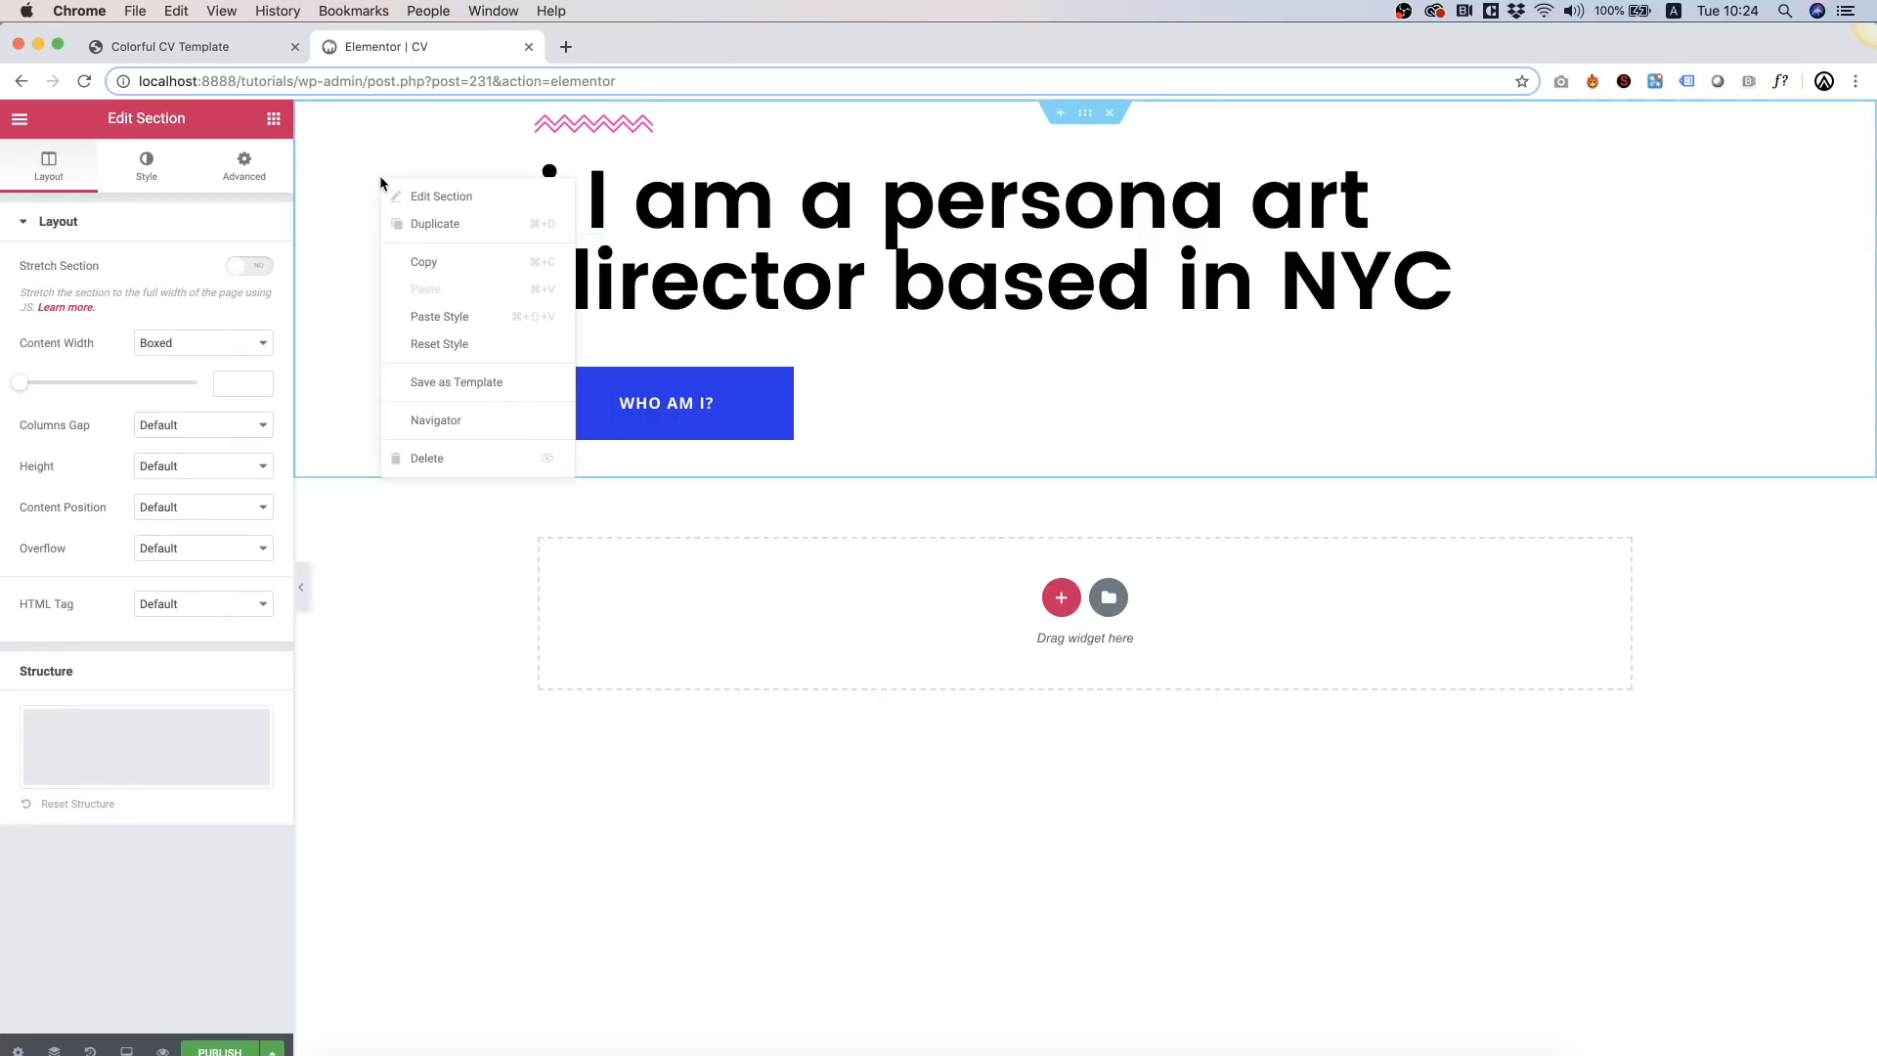
click(408, 191)
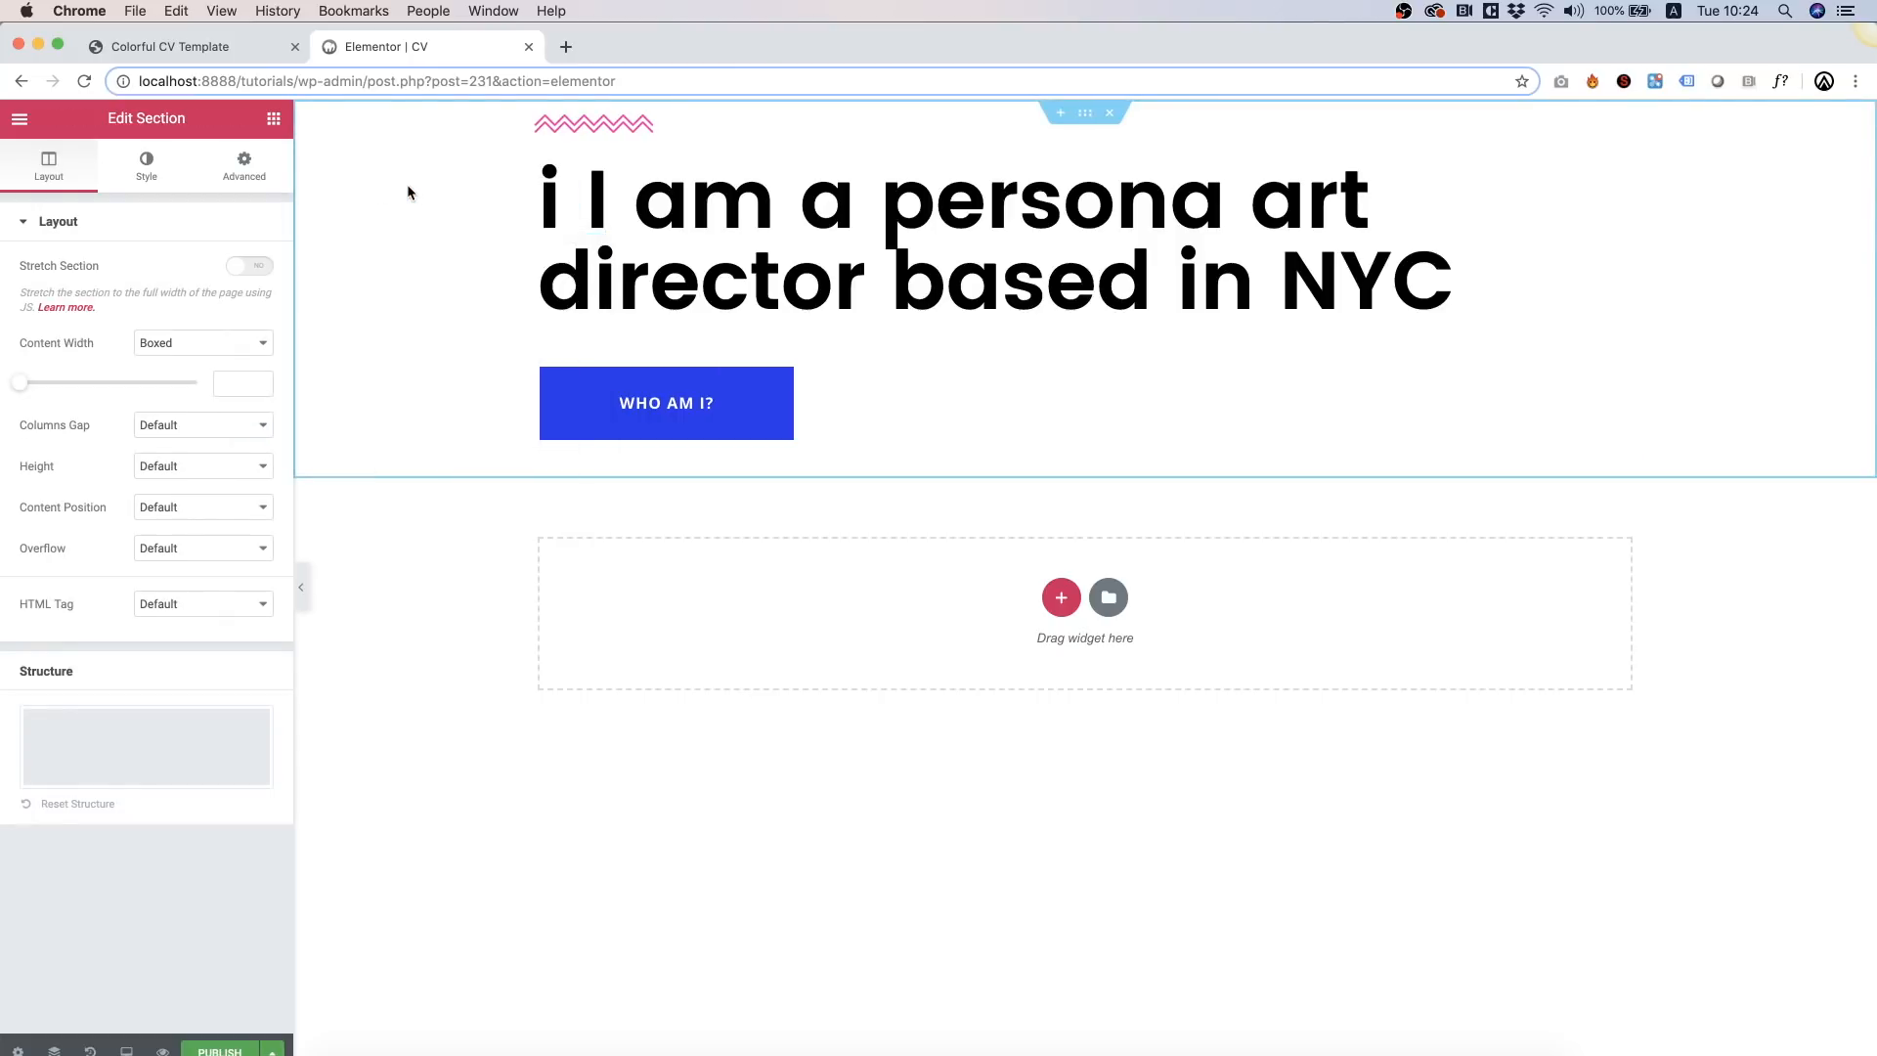
click(147, 168)
click(156, 312)
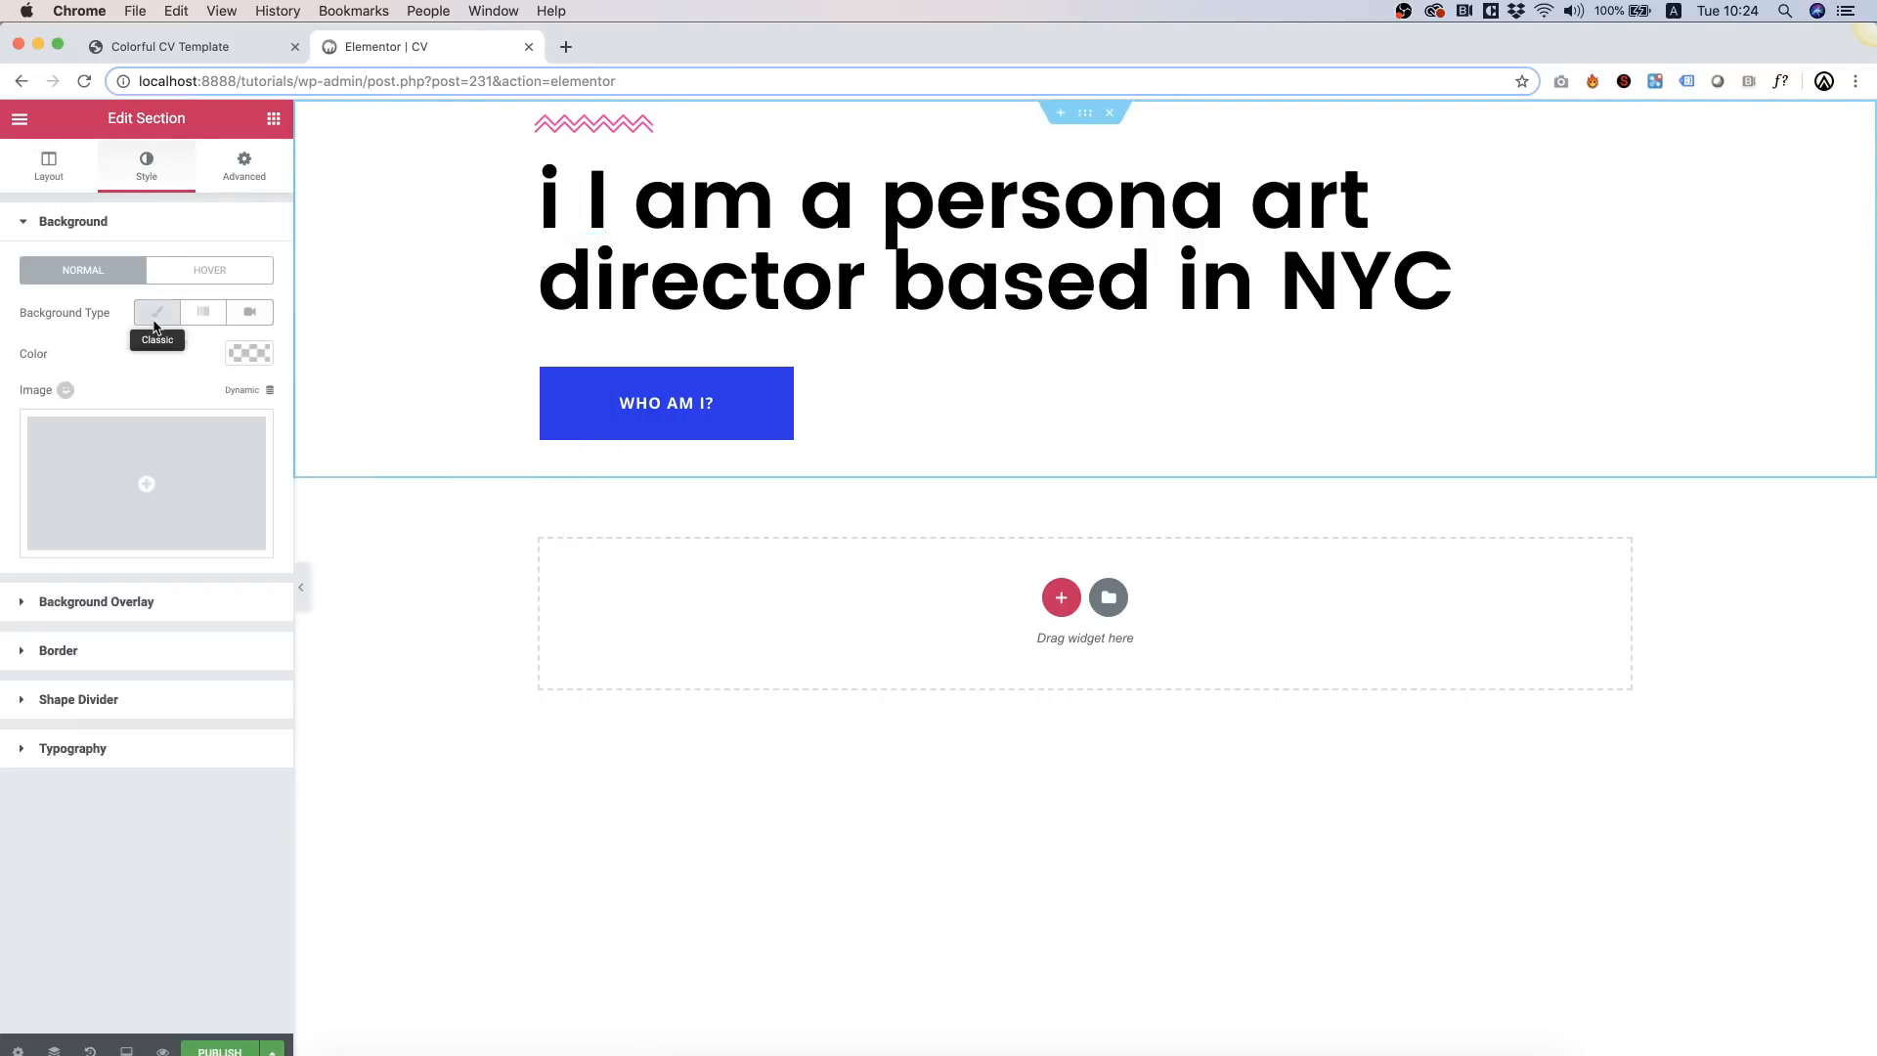
click(155, 444)
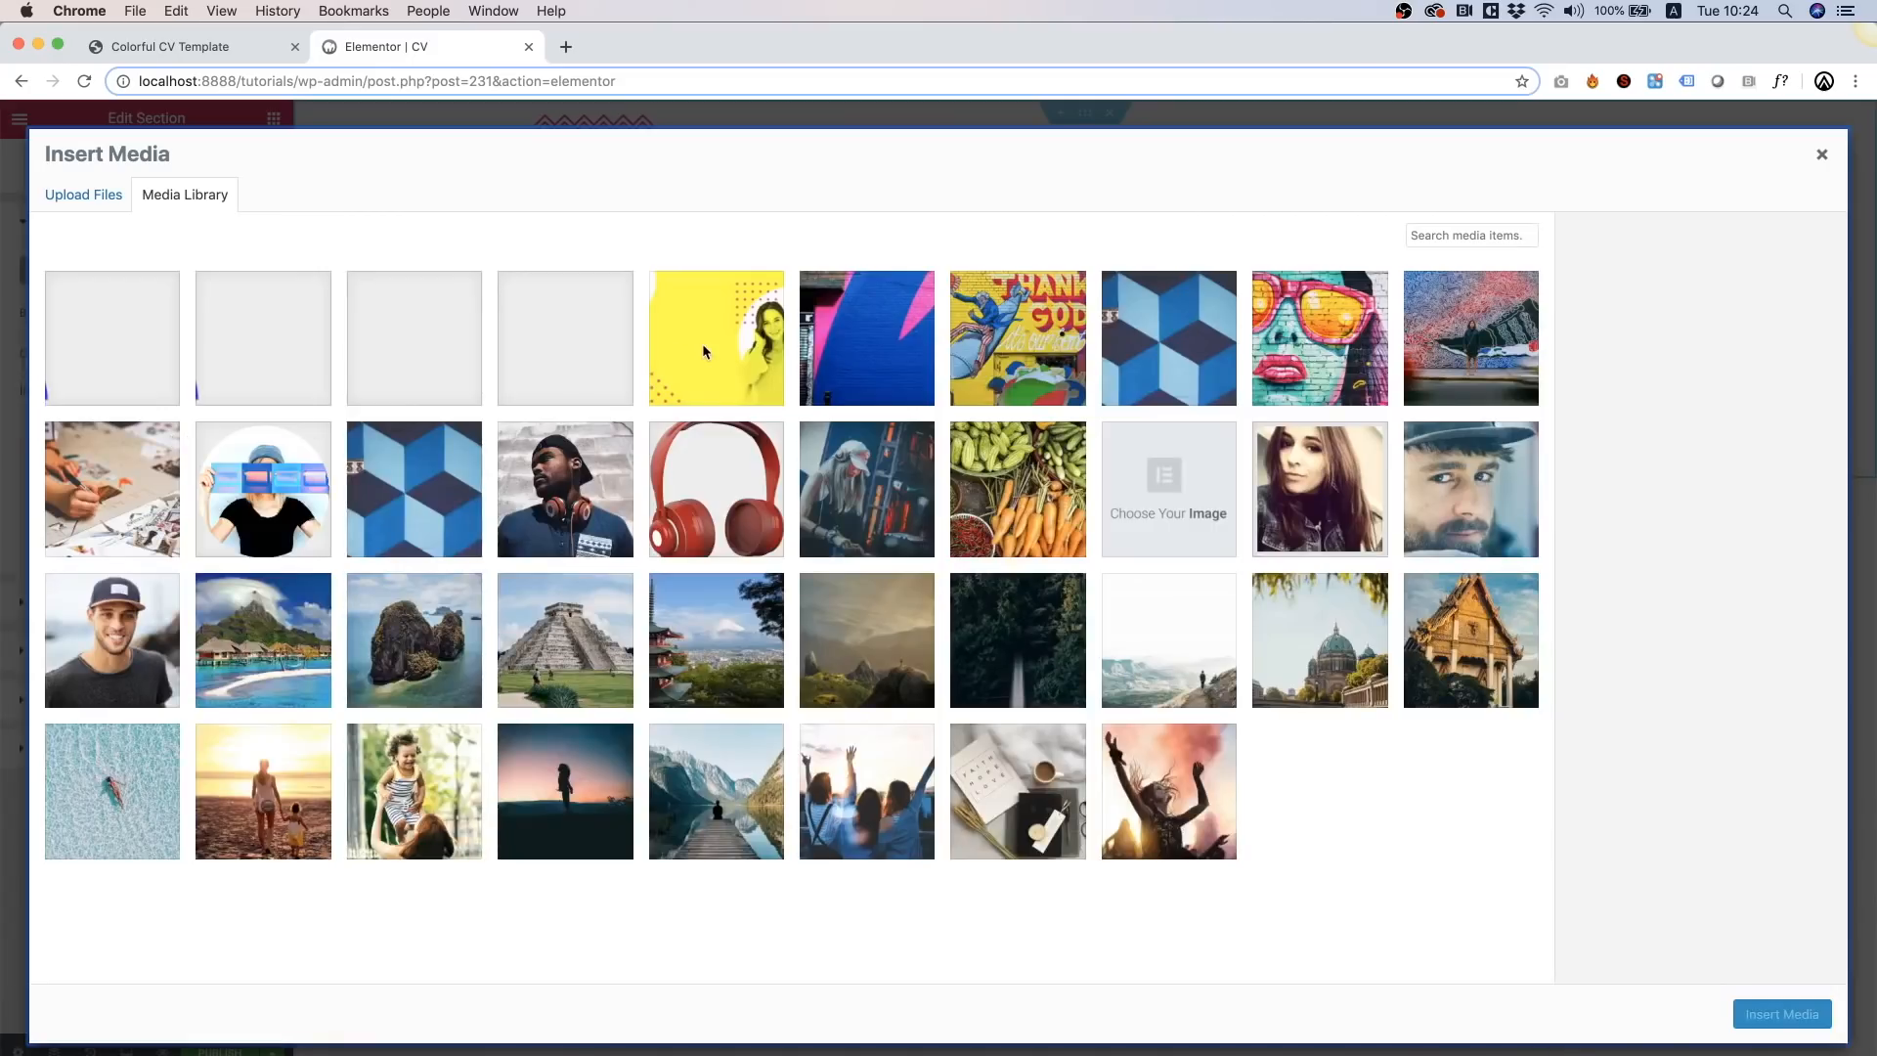
click(691, 353)
click(1792, 1017)
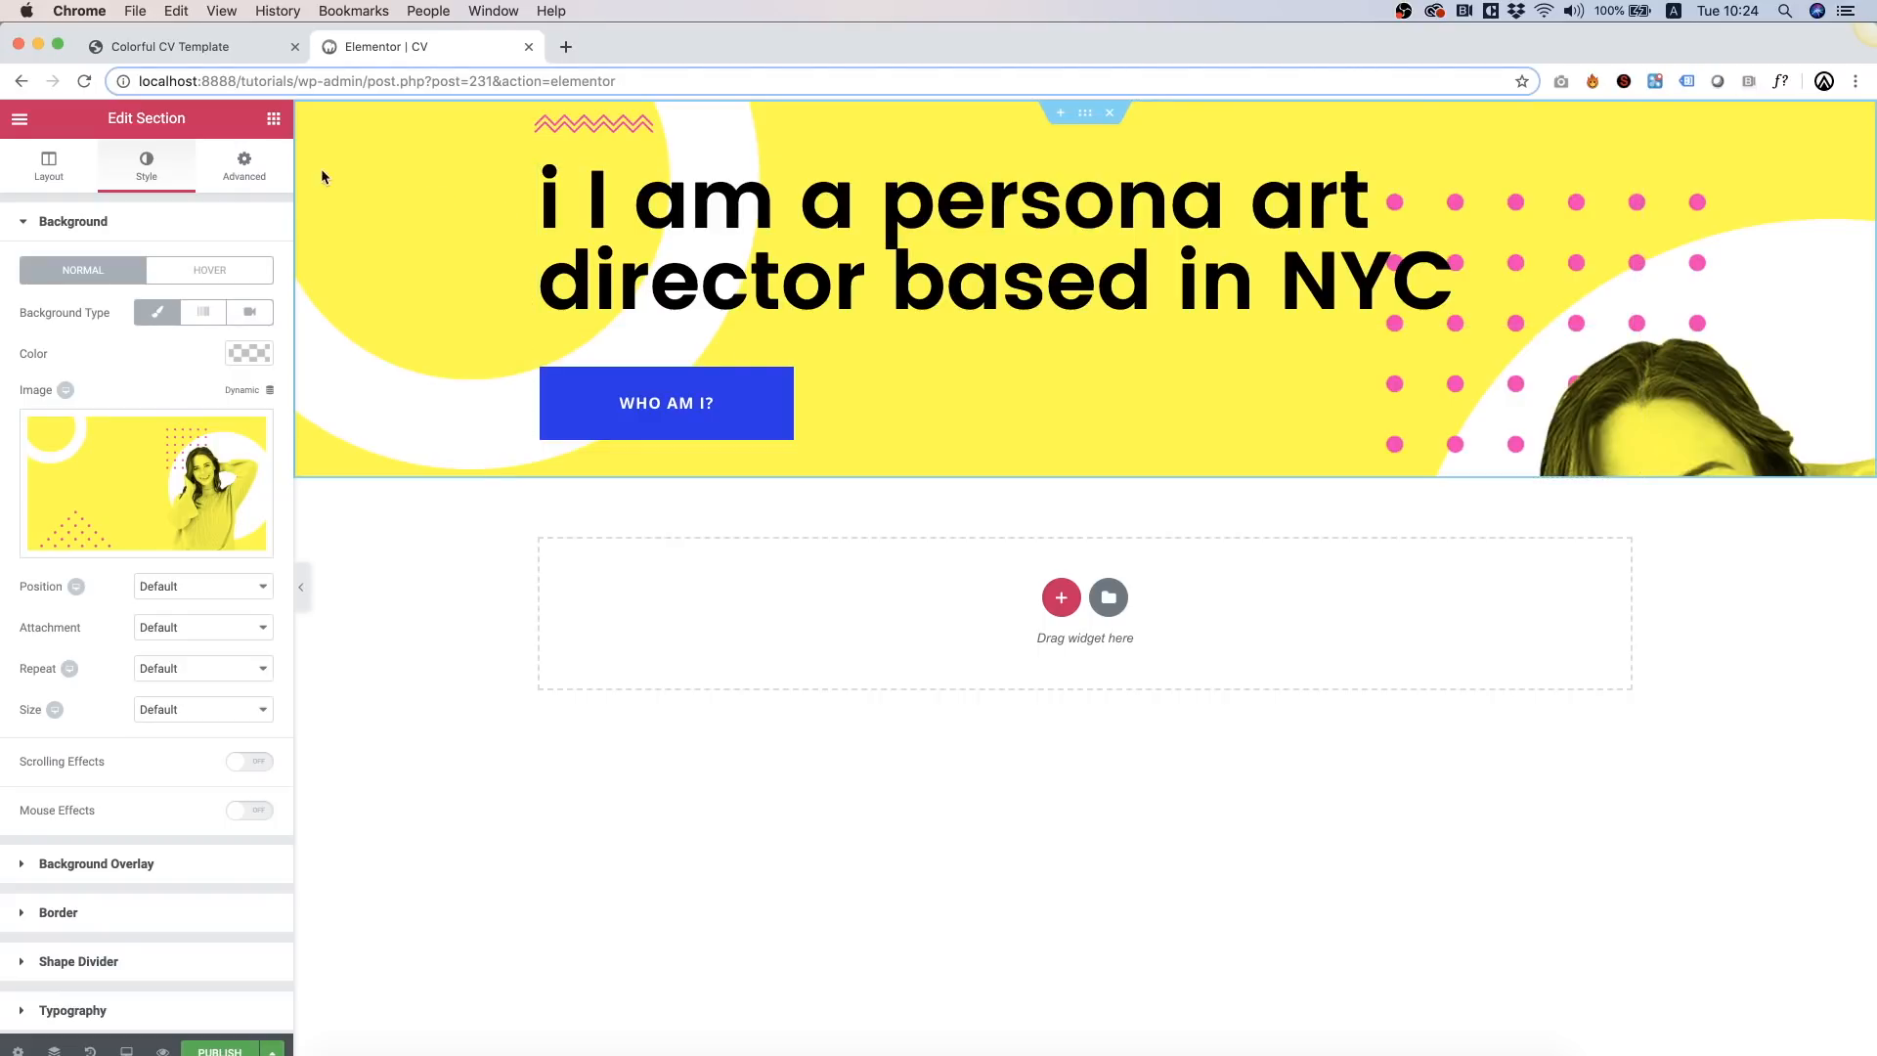
Step: Unlink the section padding and set top and bottom to 200 px
click(246, 166)
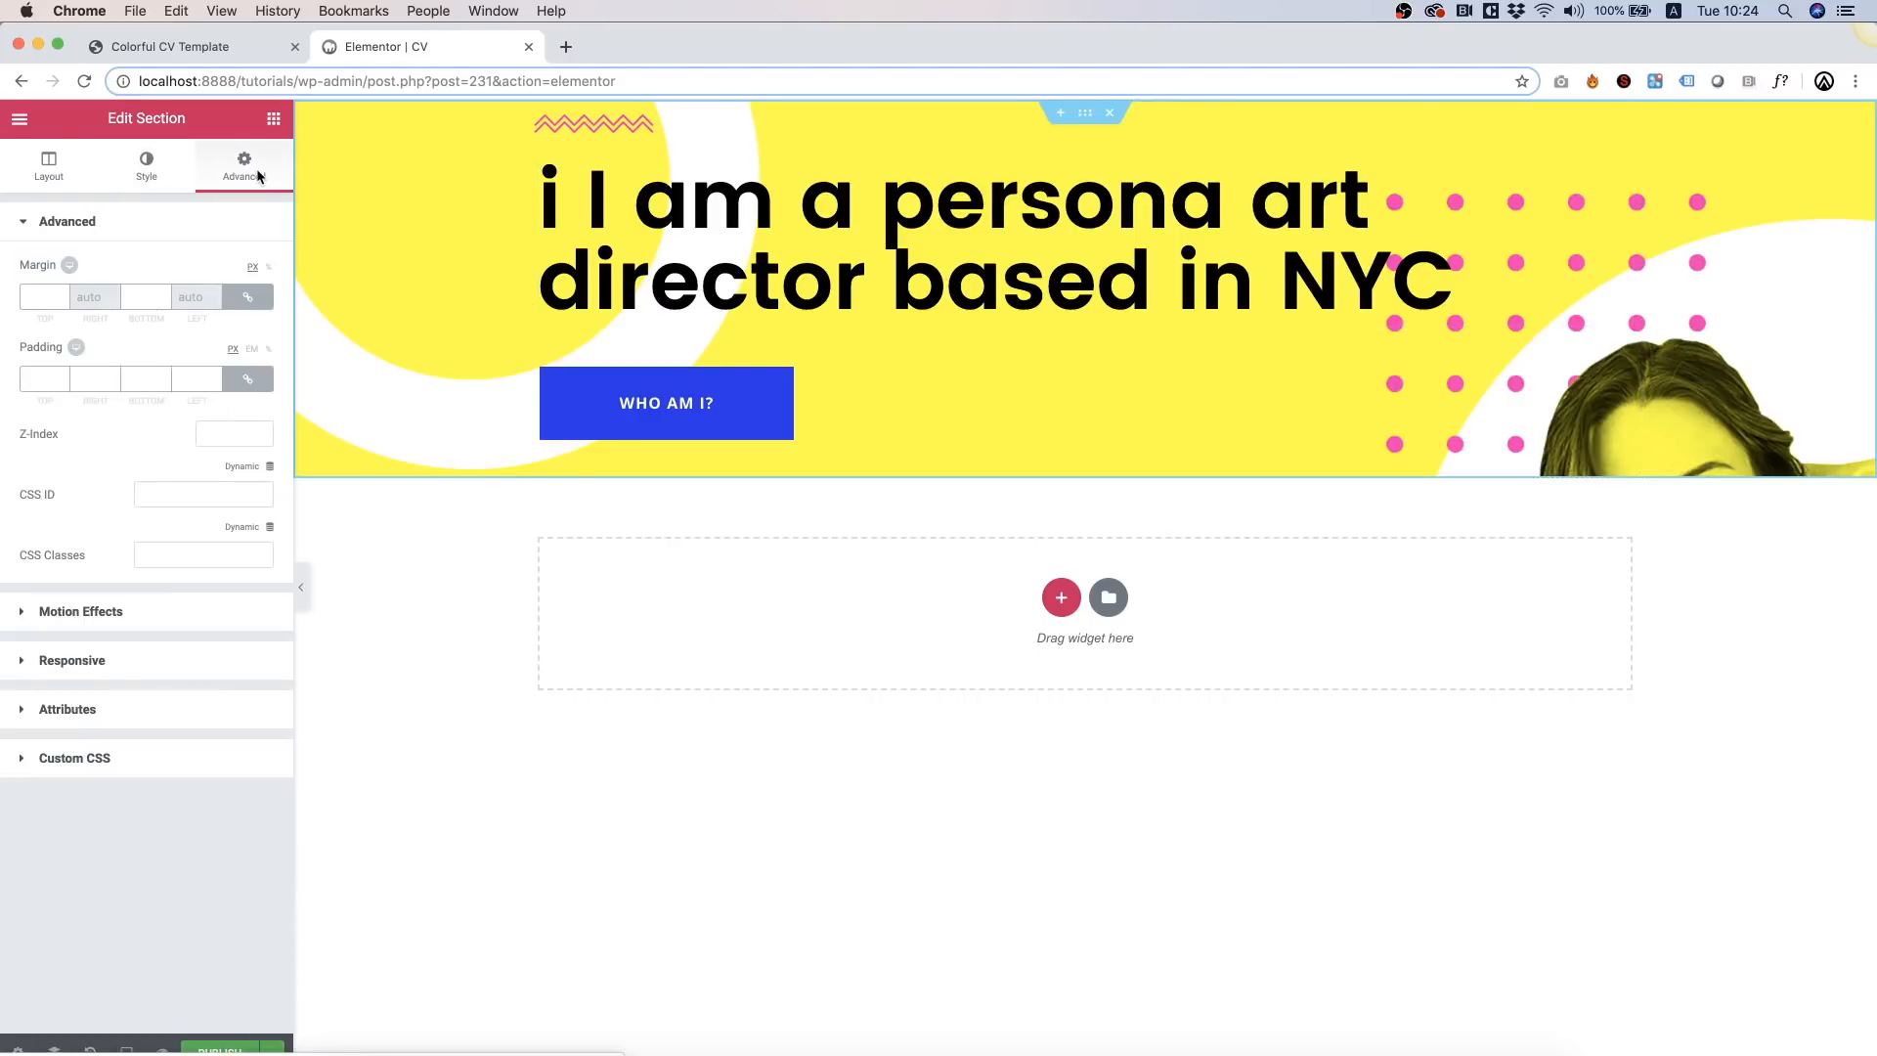
click(250, 388)
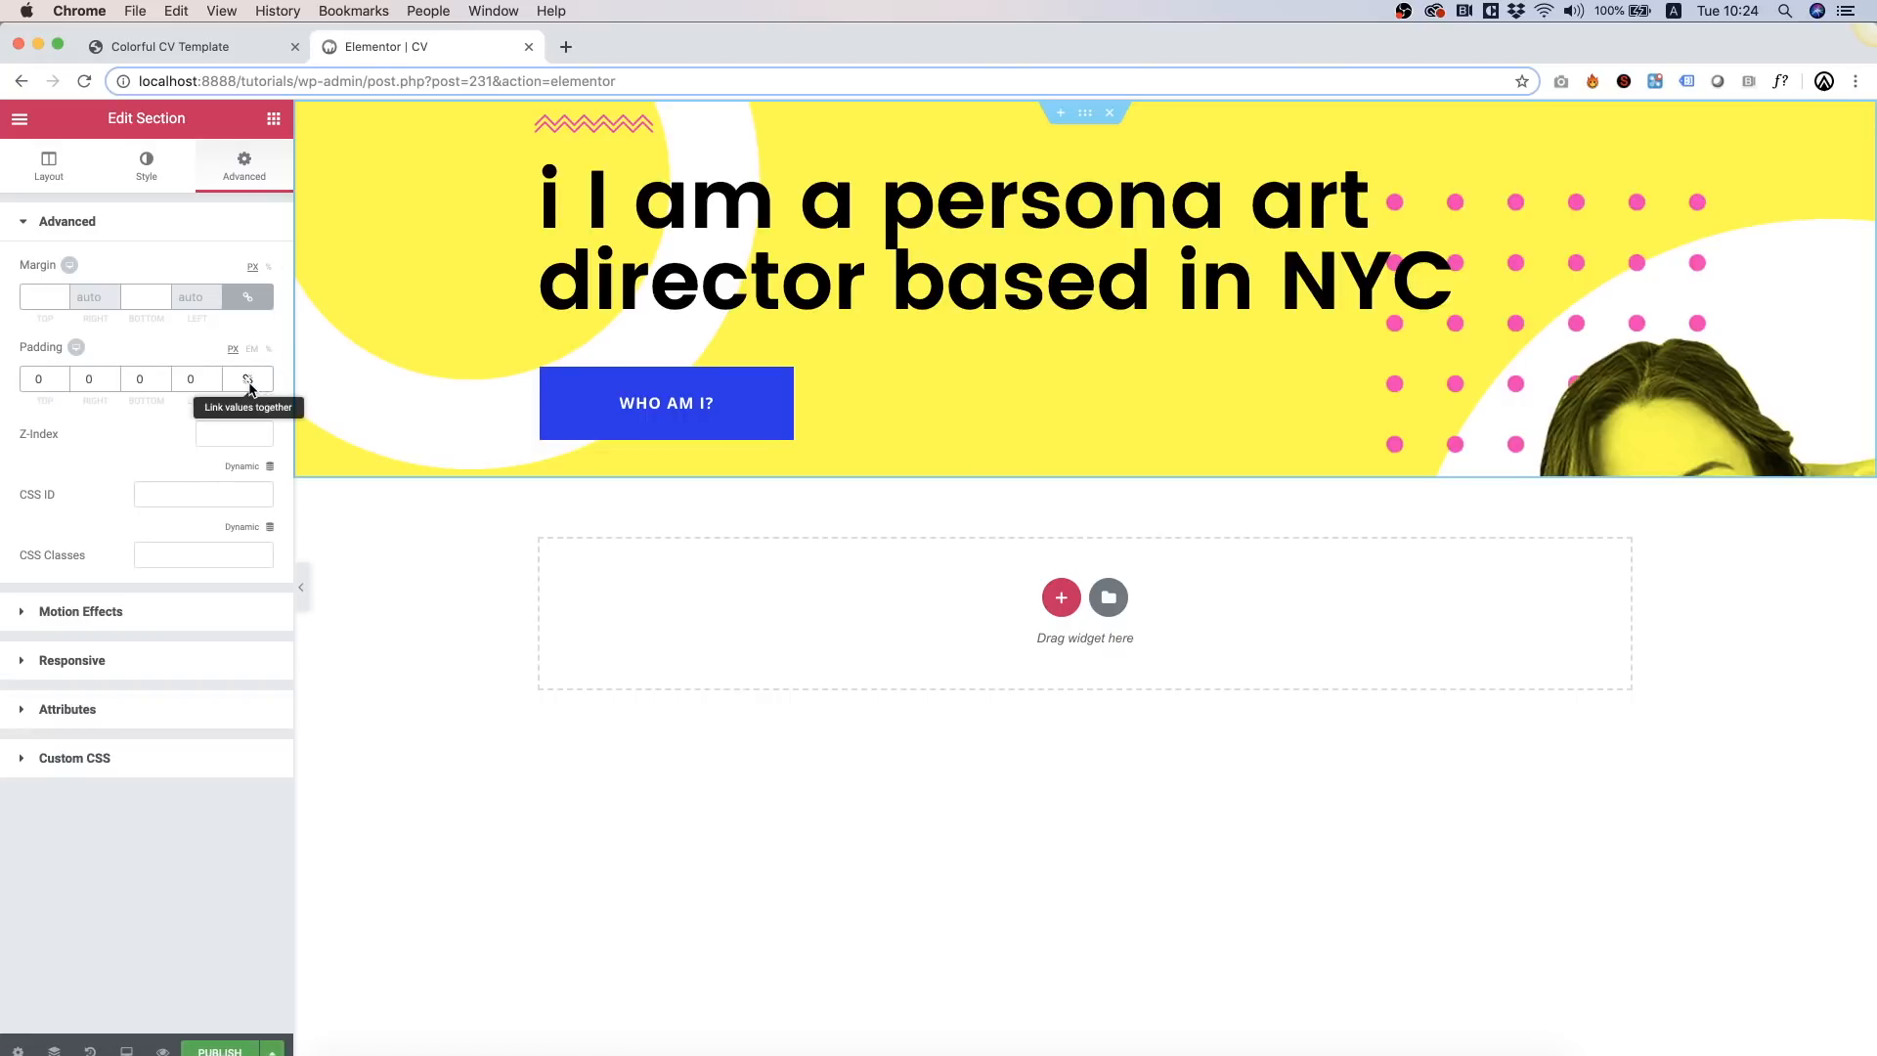
text(200)
key(Tab)
key(Tab)
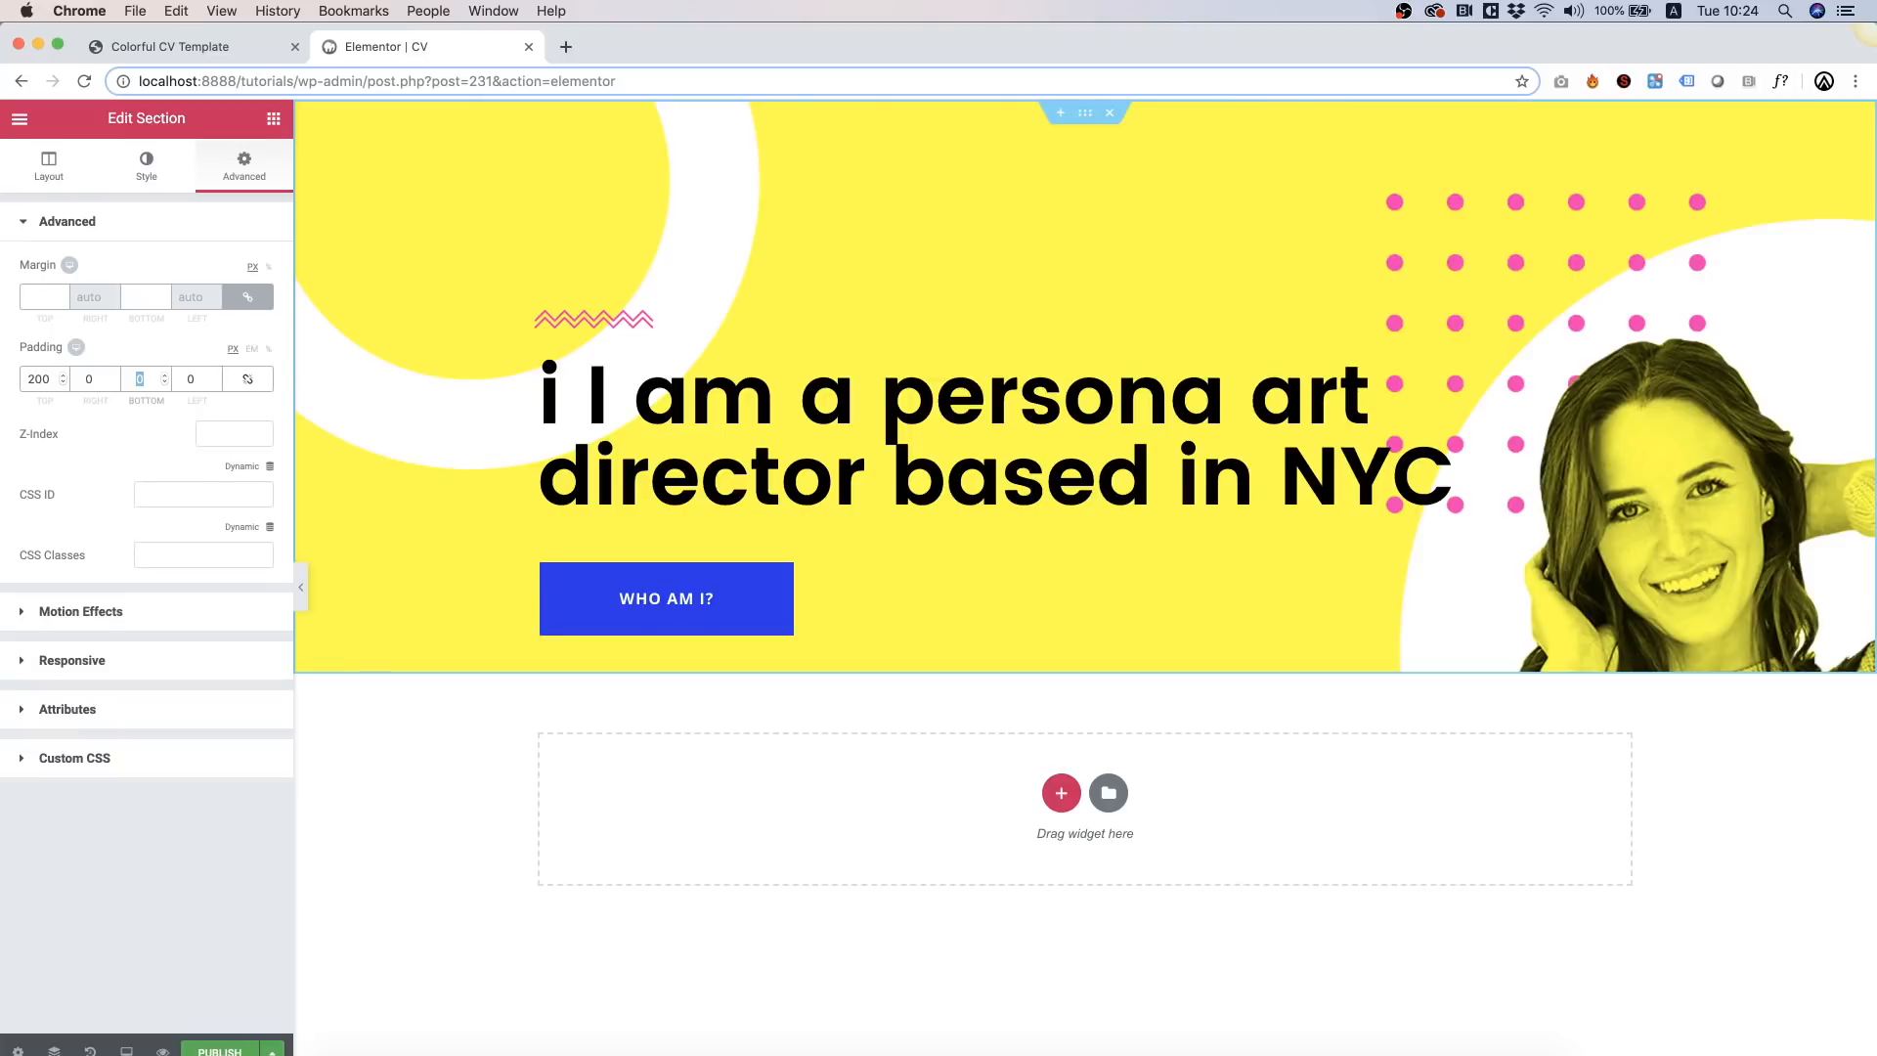
text(200)
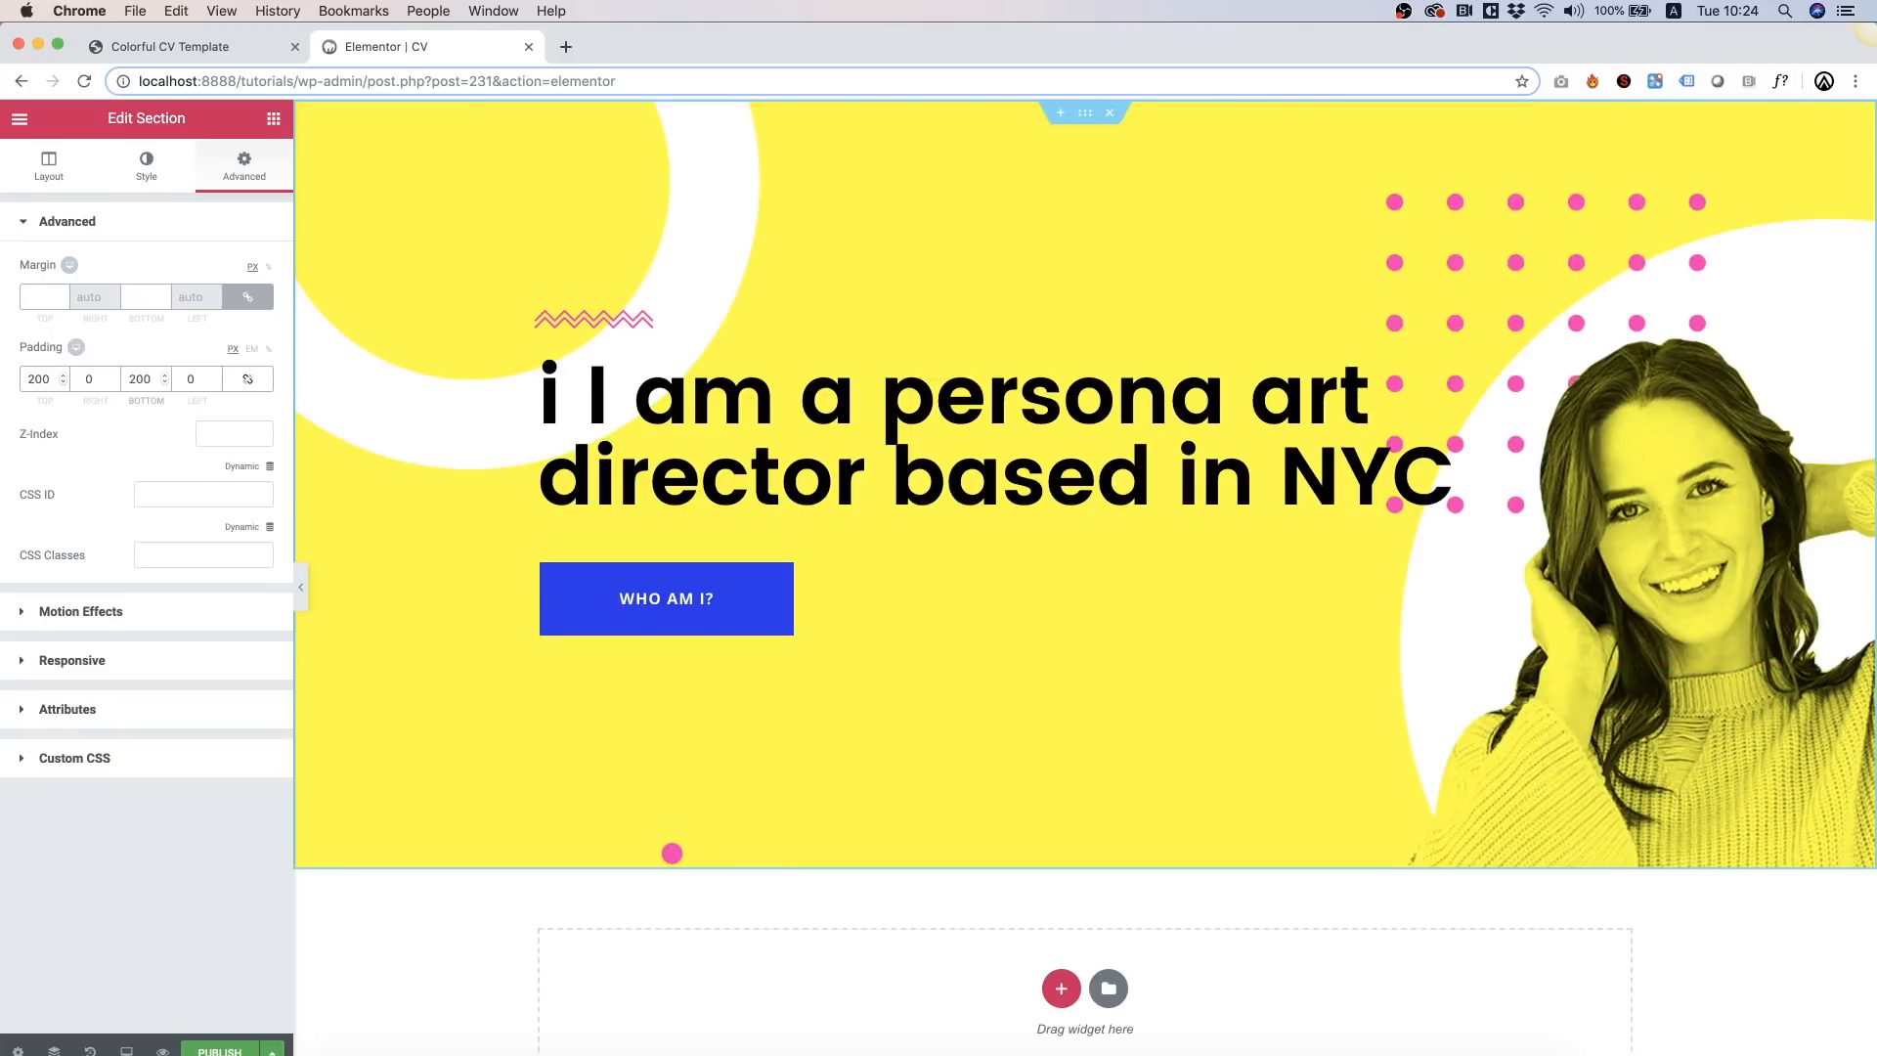
Step: Anchor the section's background image at Bottom Right
click(135, 177)
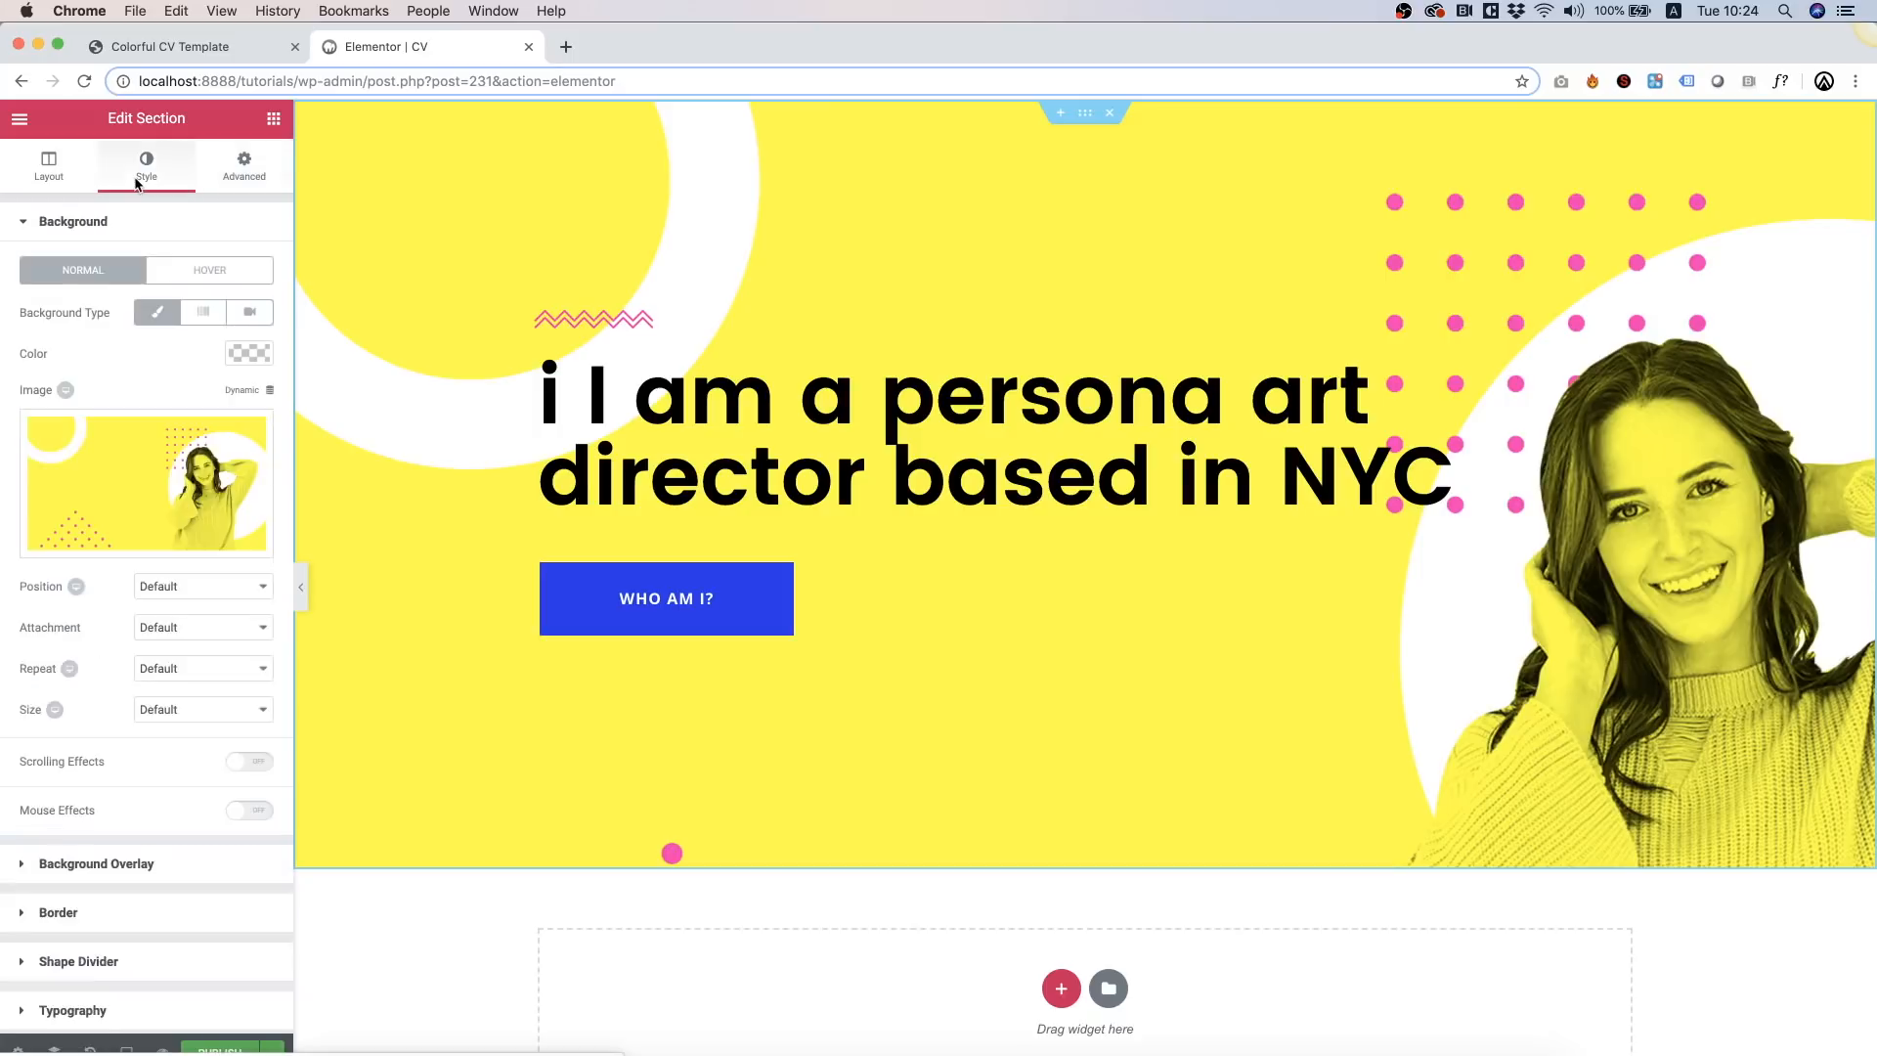
click(182, 587)
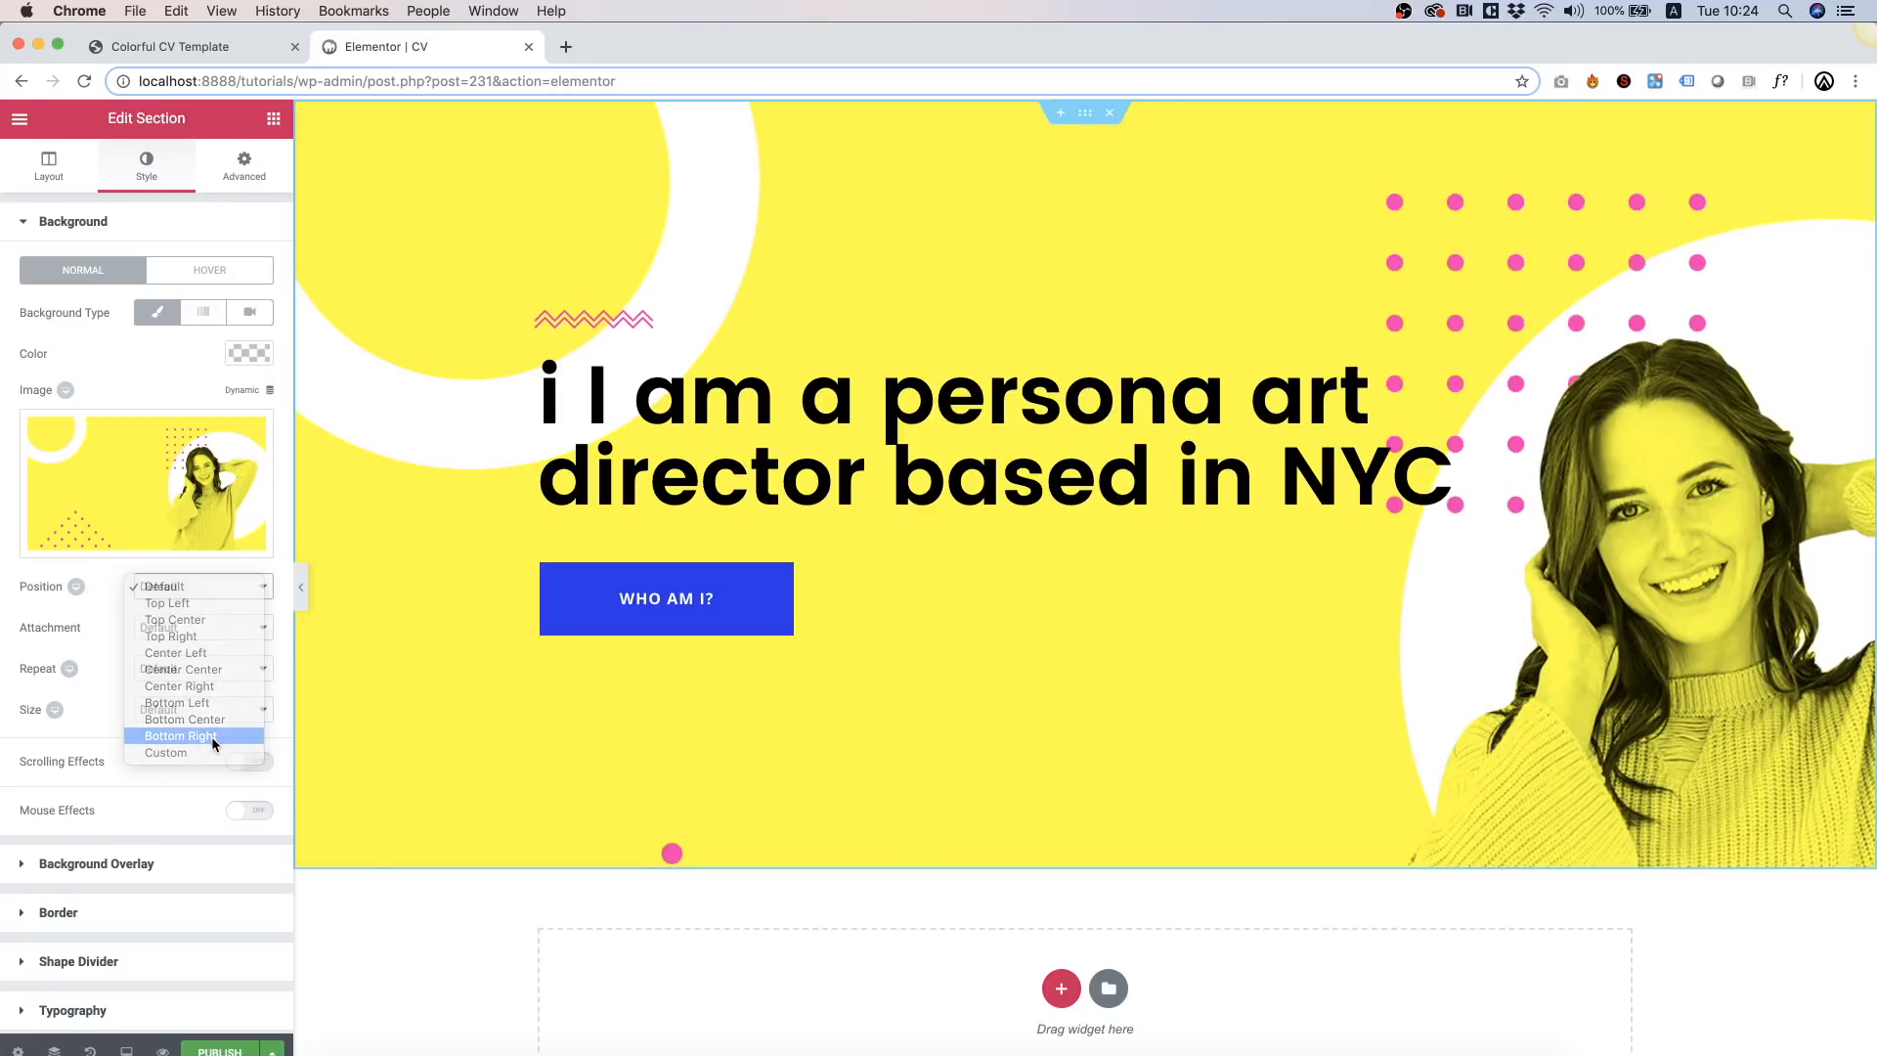
click(212, 737)
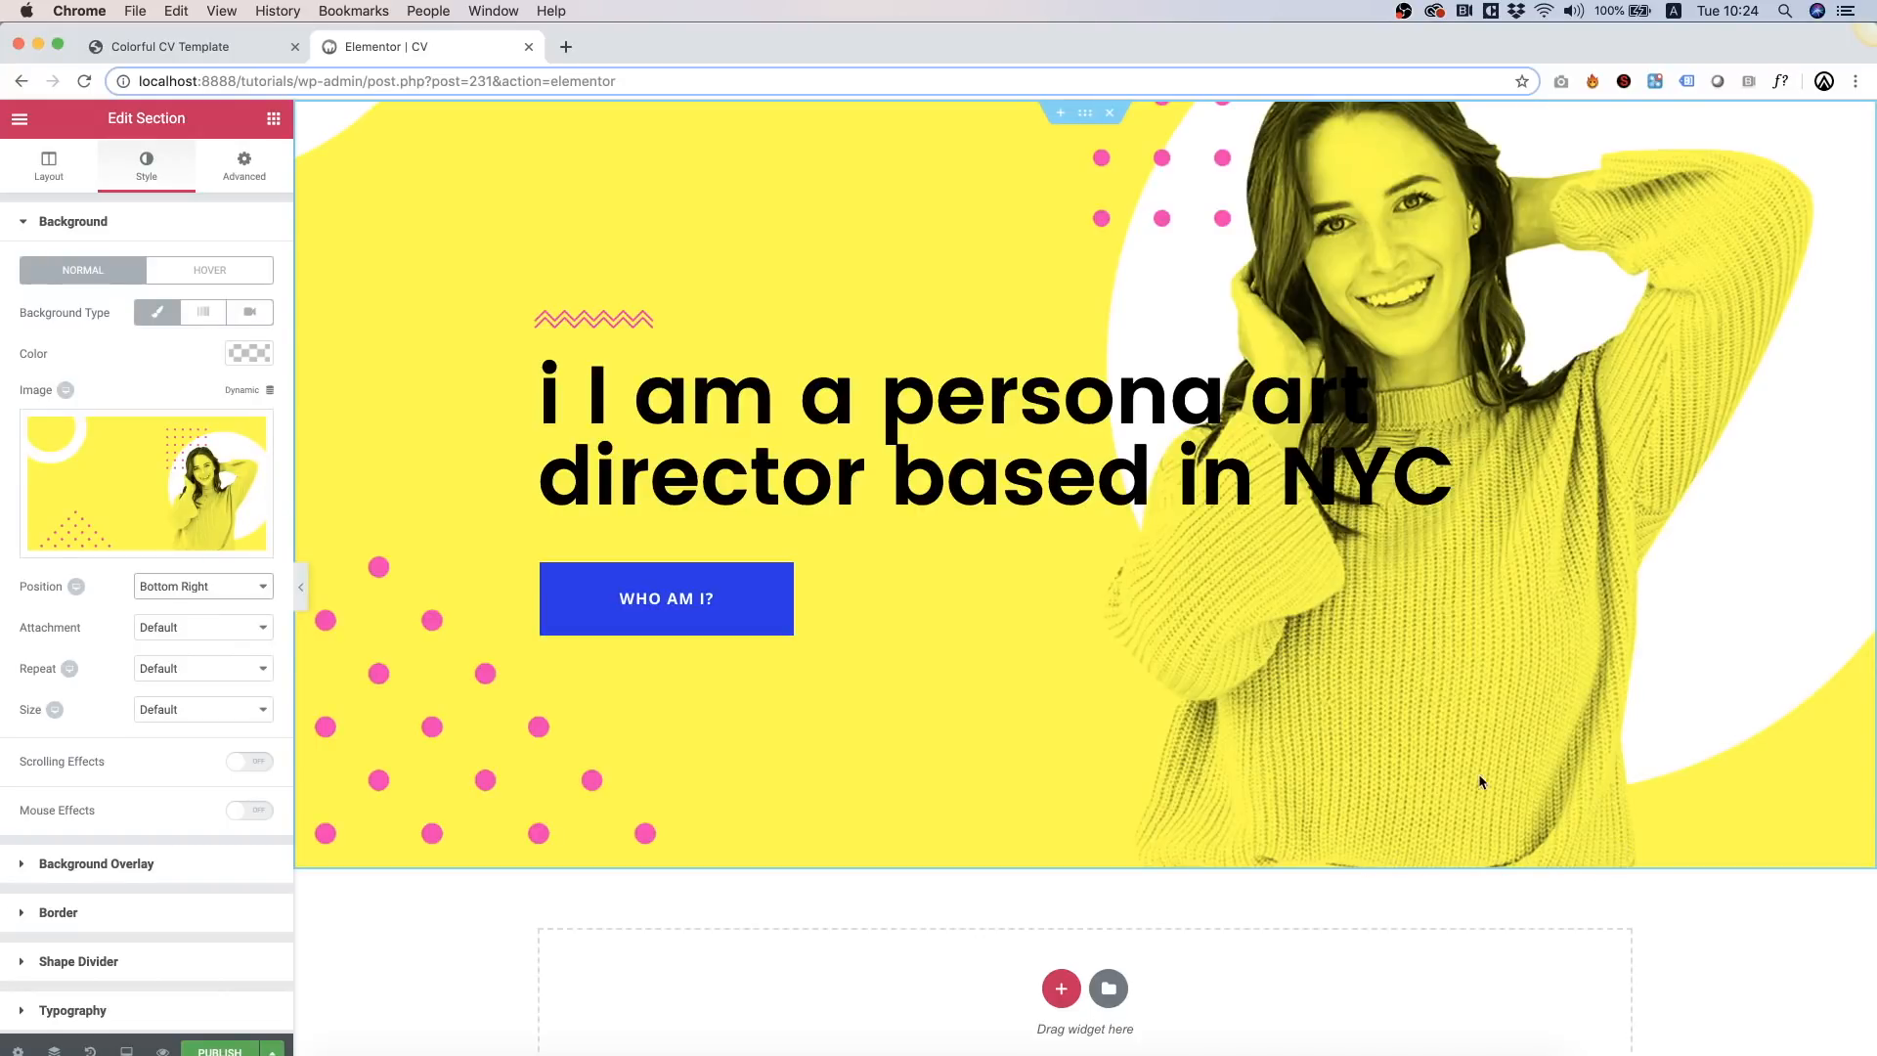
click(983, 414)
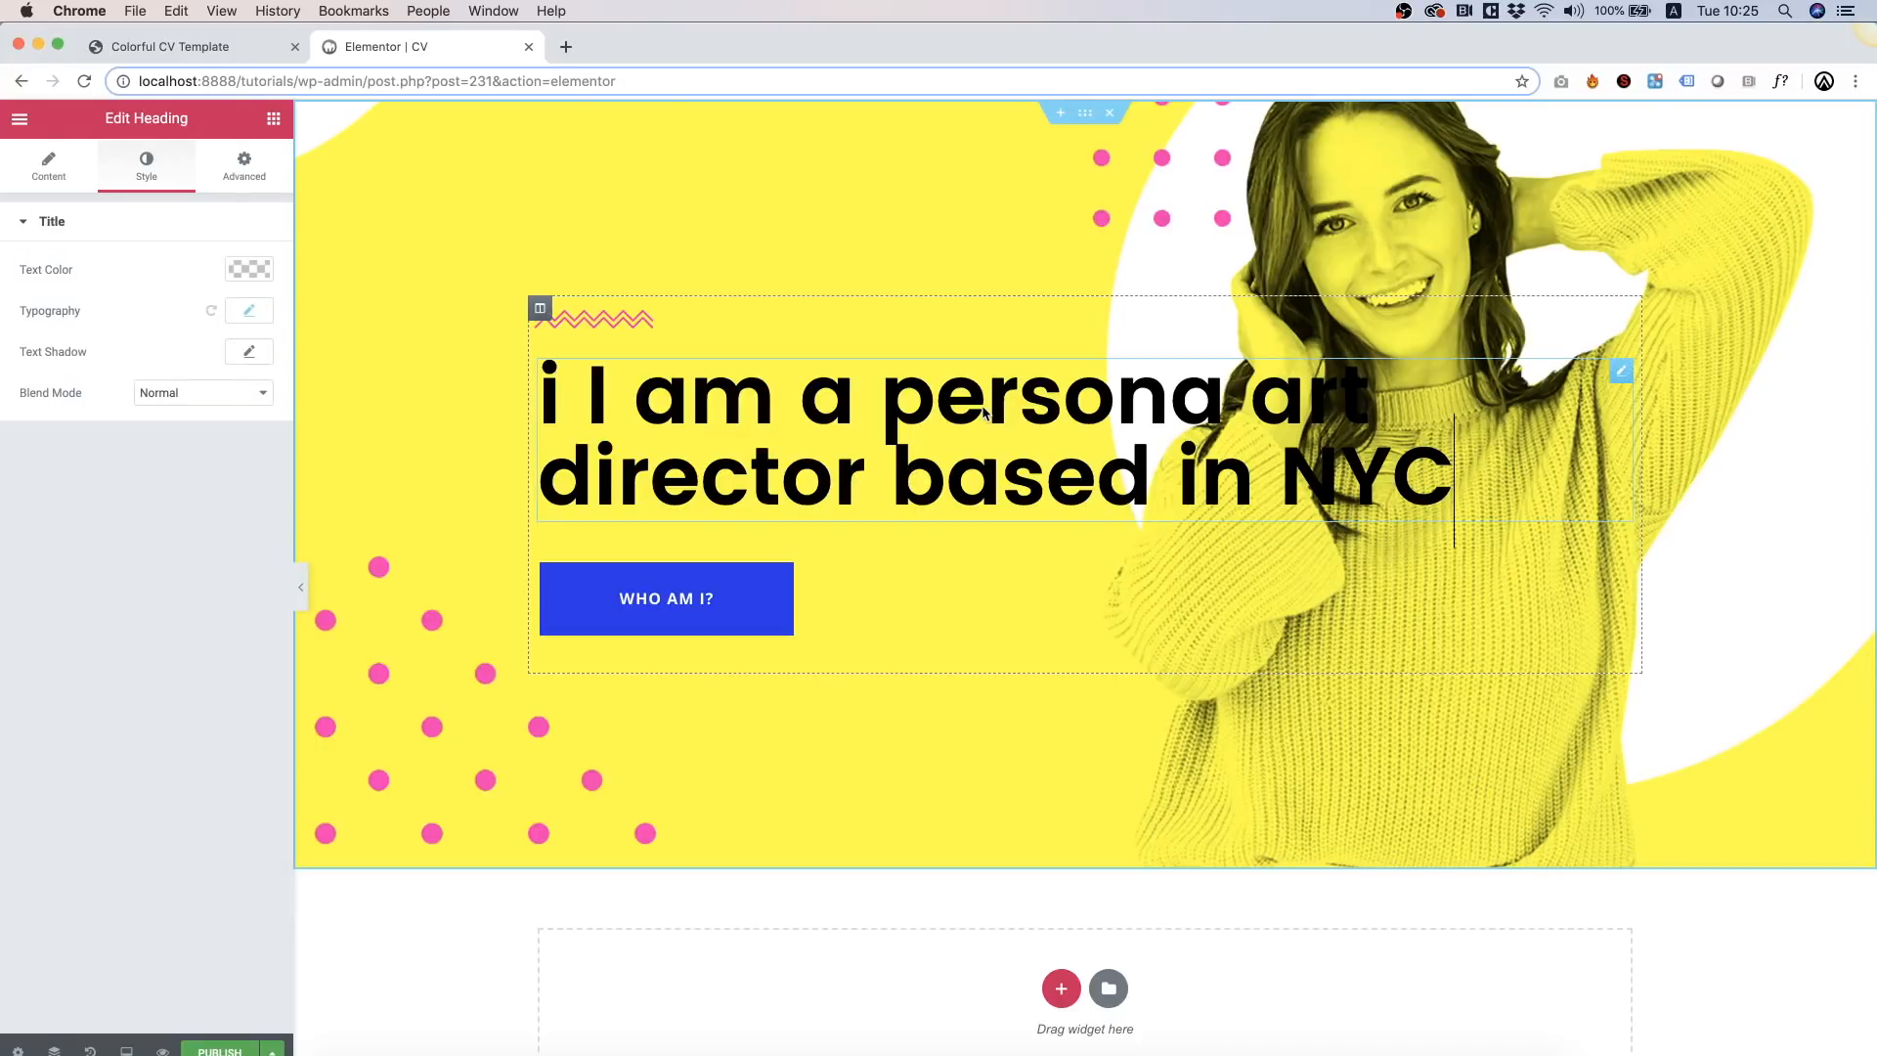
Step: Make the hero heading blue (#342dec) and remove the stray leading 'i'
click(248, 275)
click(31, 501)
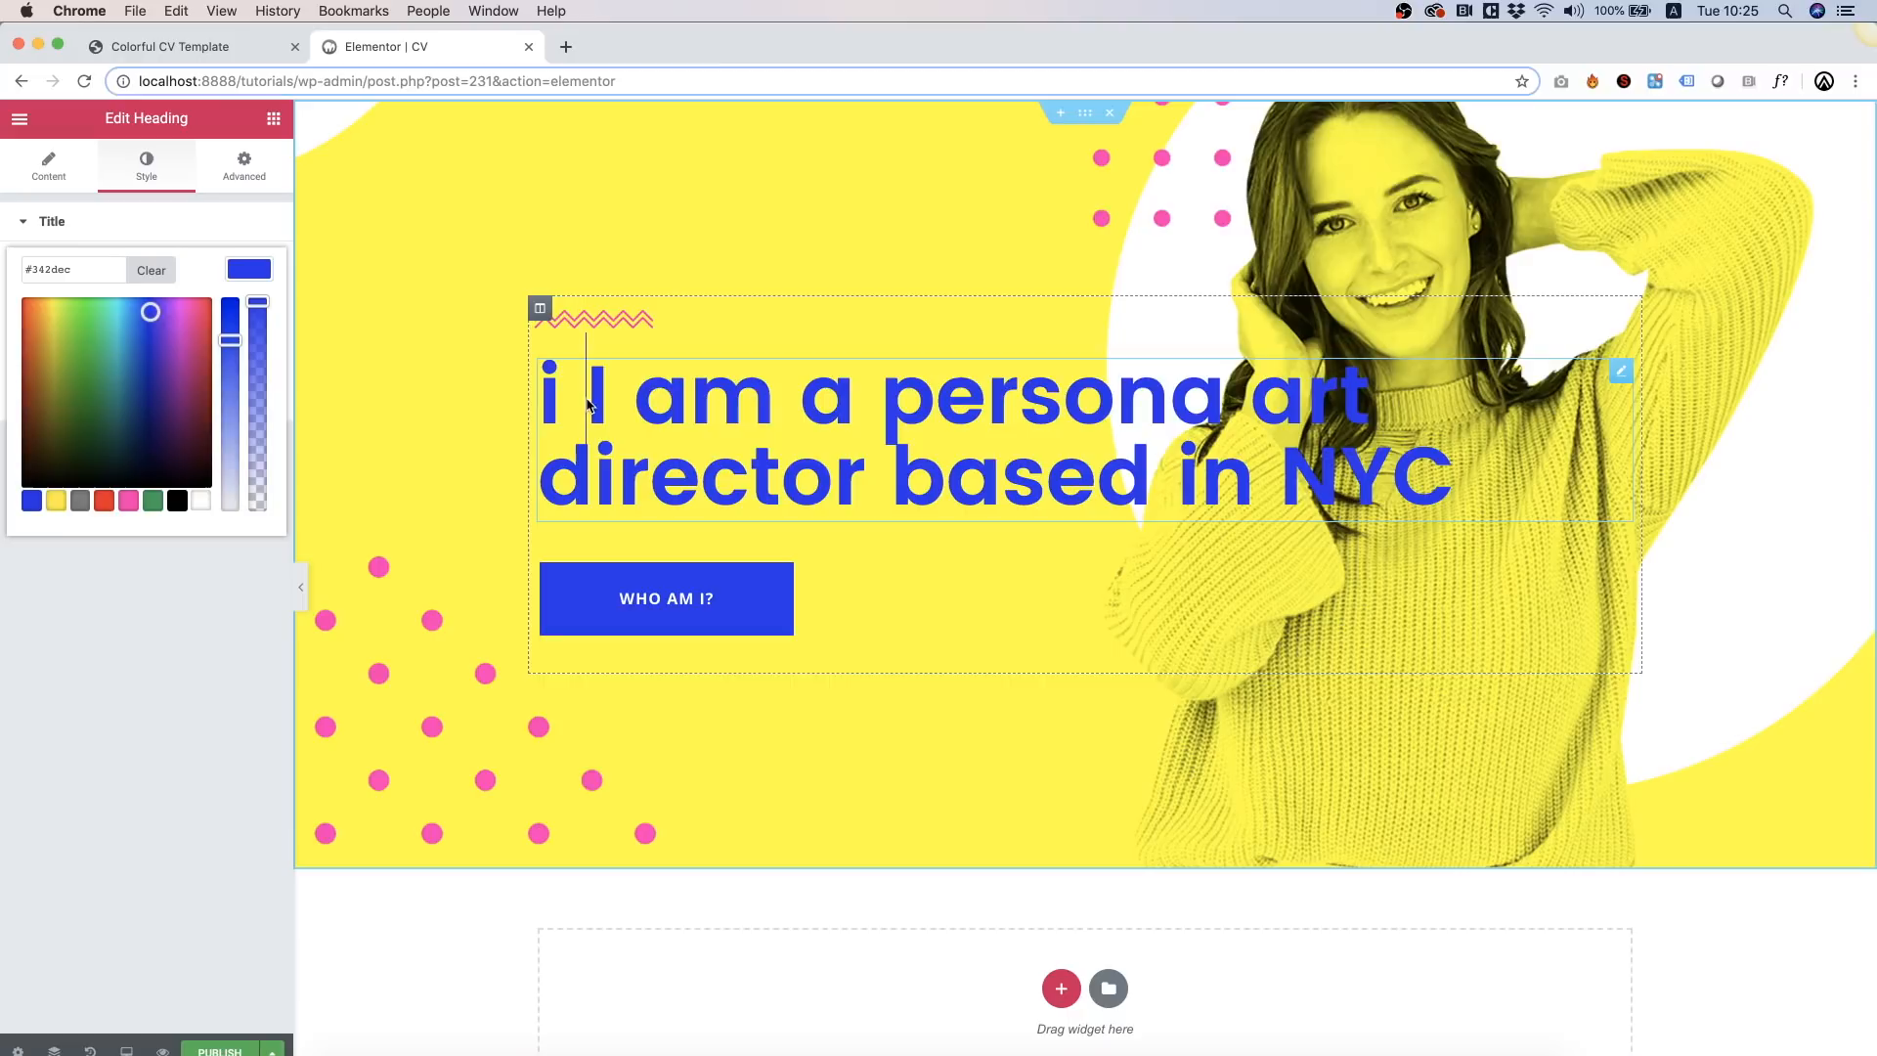
key(BackSpace)
key(BackSpace)
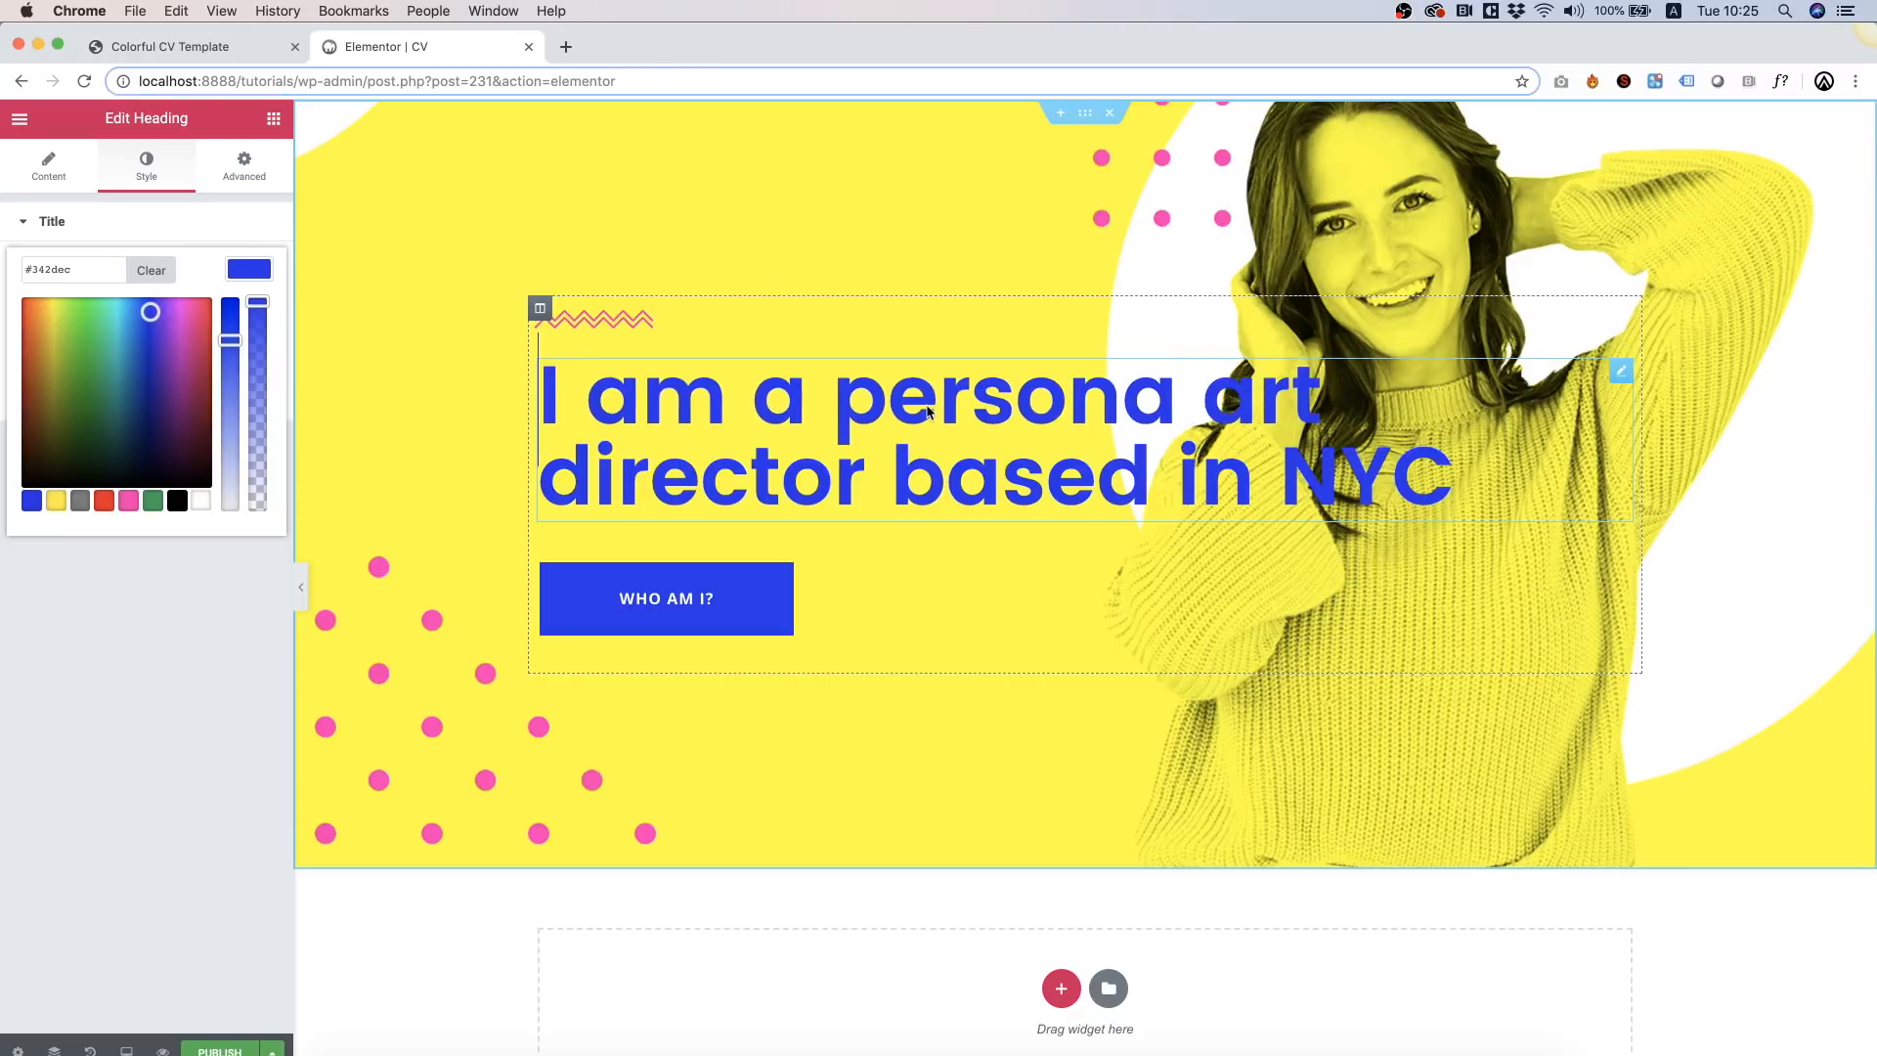
Step: Break the heading into four lines: I am a / persona art / director based / in NYC
click(834, 405)
key(Return)
click(1068, 476)
key(Left)
key(Left)
key(Left)
key(Left)
key(Right)
key(Right)
key(Right)
key(Right)
key(Return)
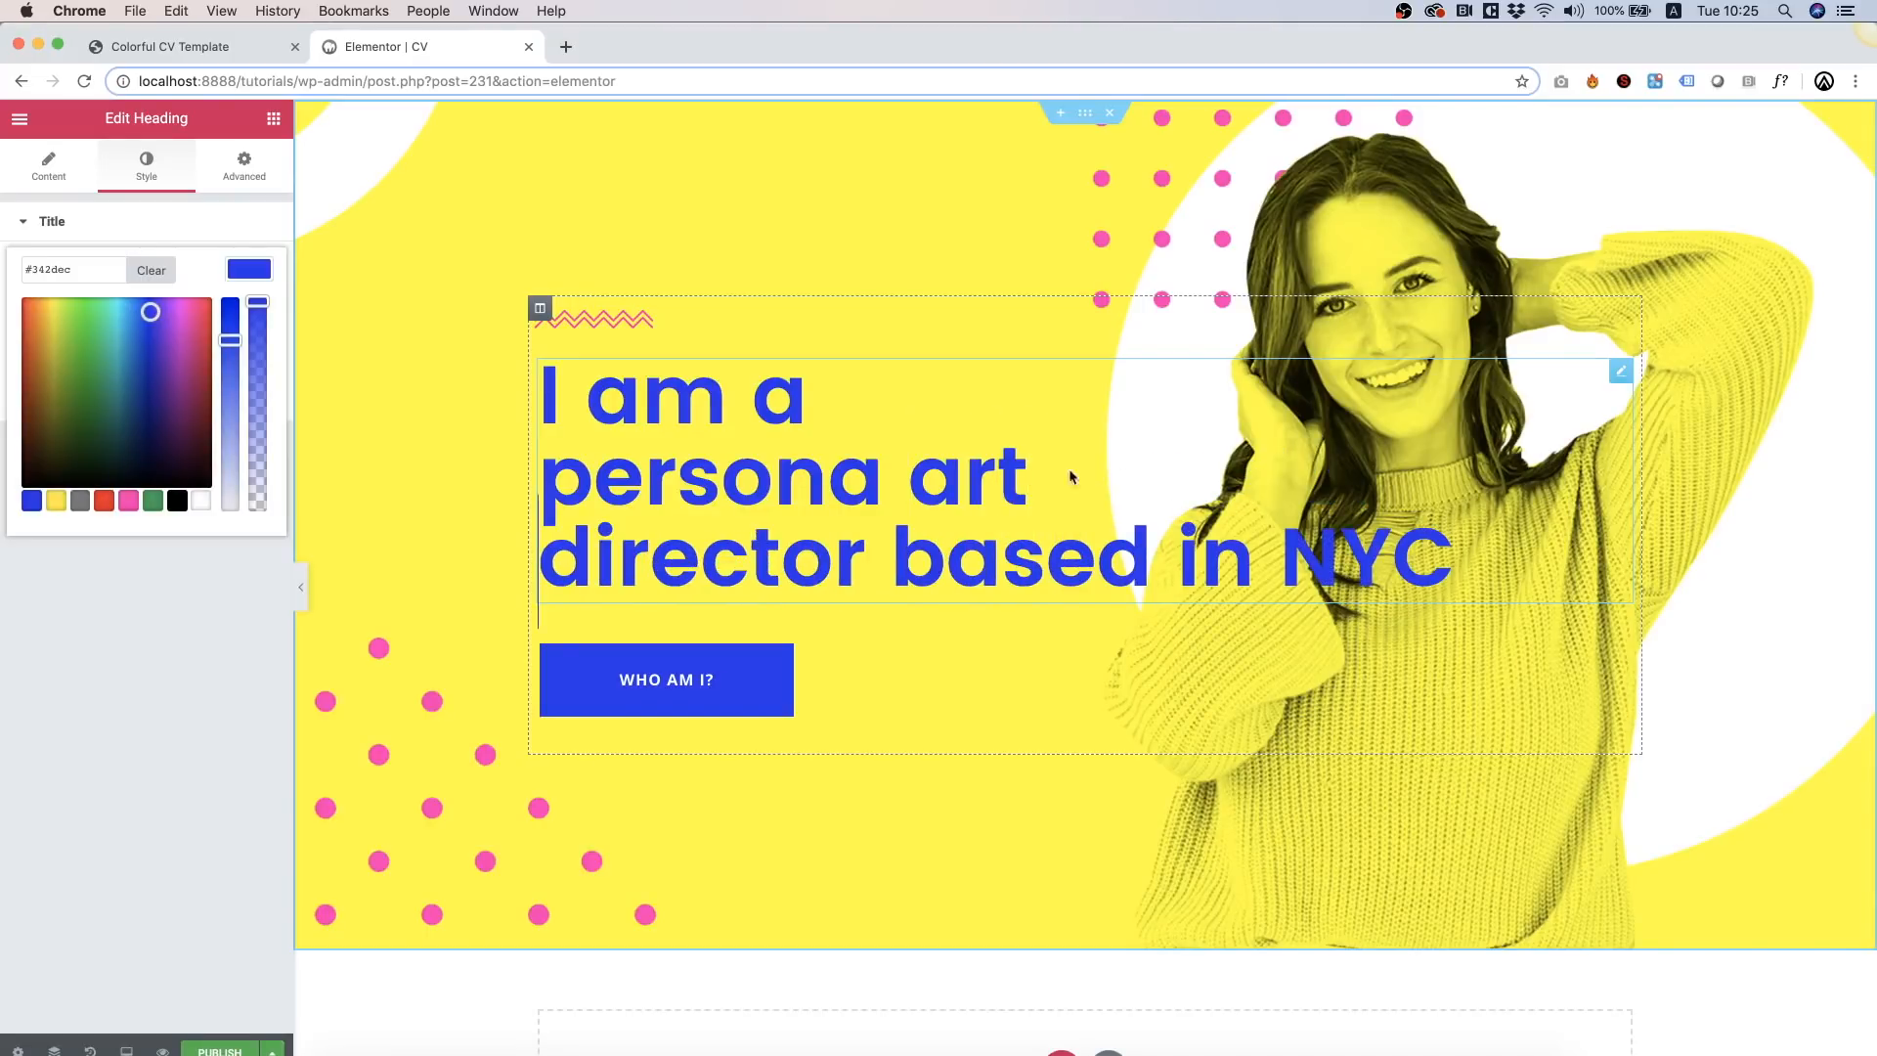
click(1181, 557)
key(Return)
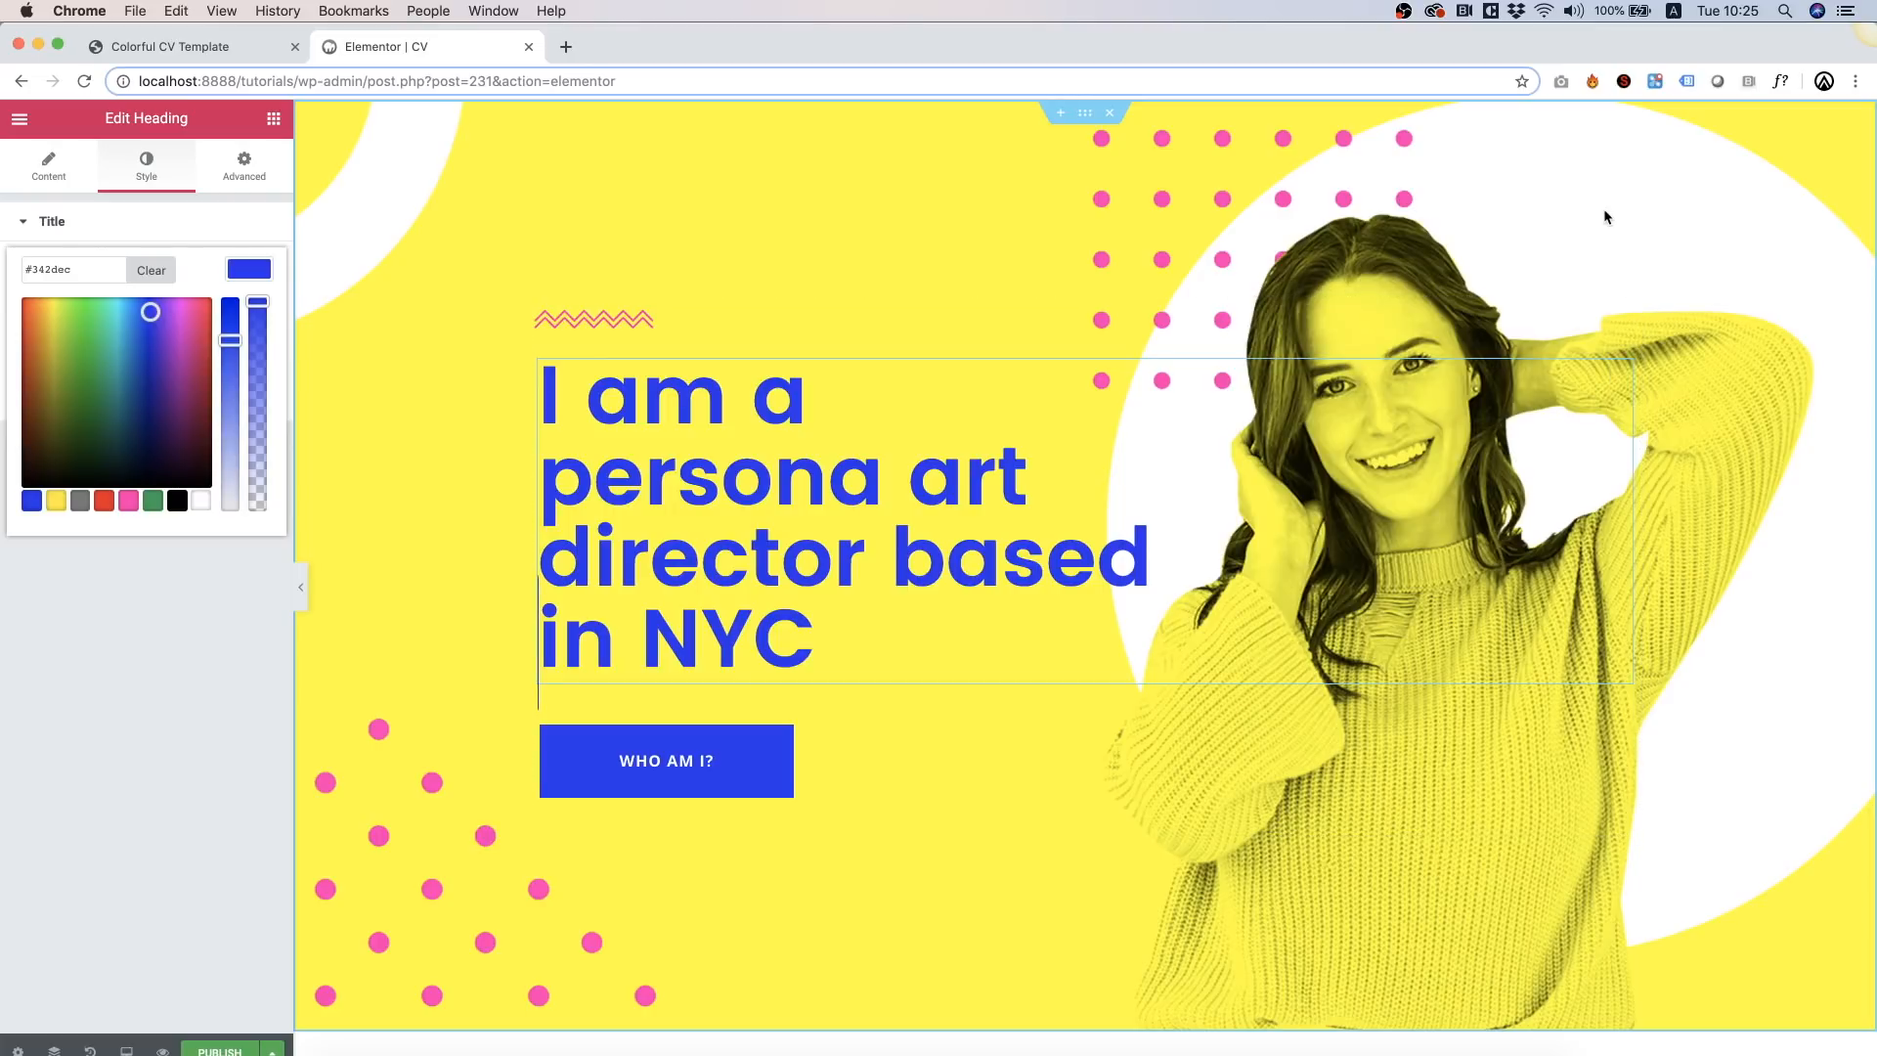
scroll(1198, 237, down, 3)
scroll(1198, 236, up, 3)
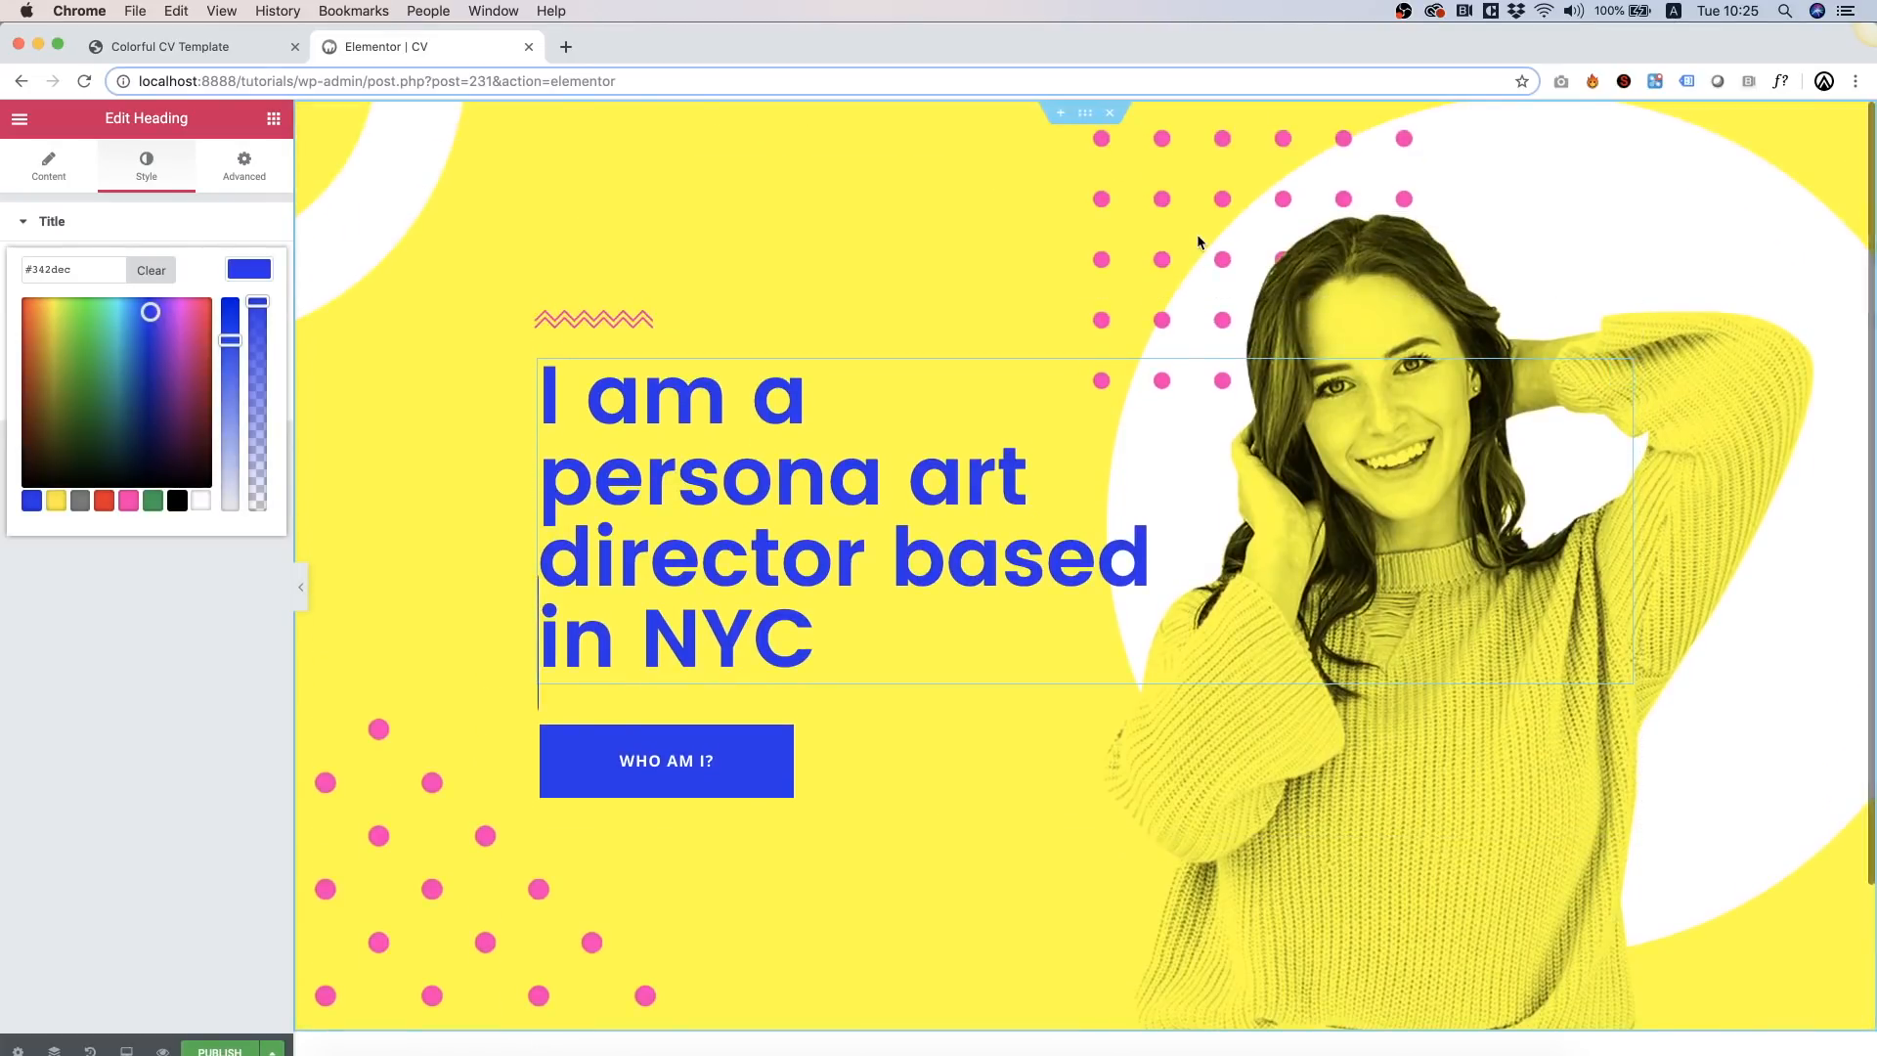
scroll(1794, 727, down, 3)
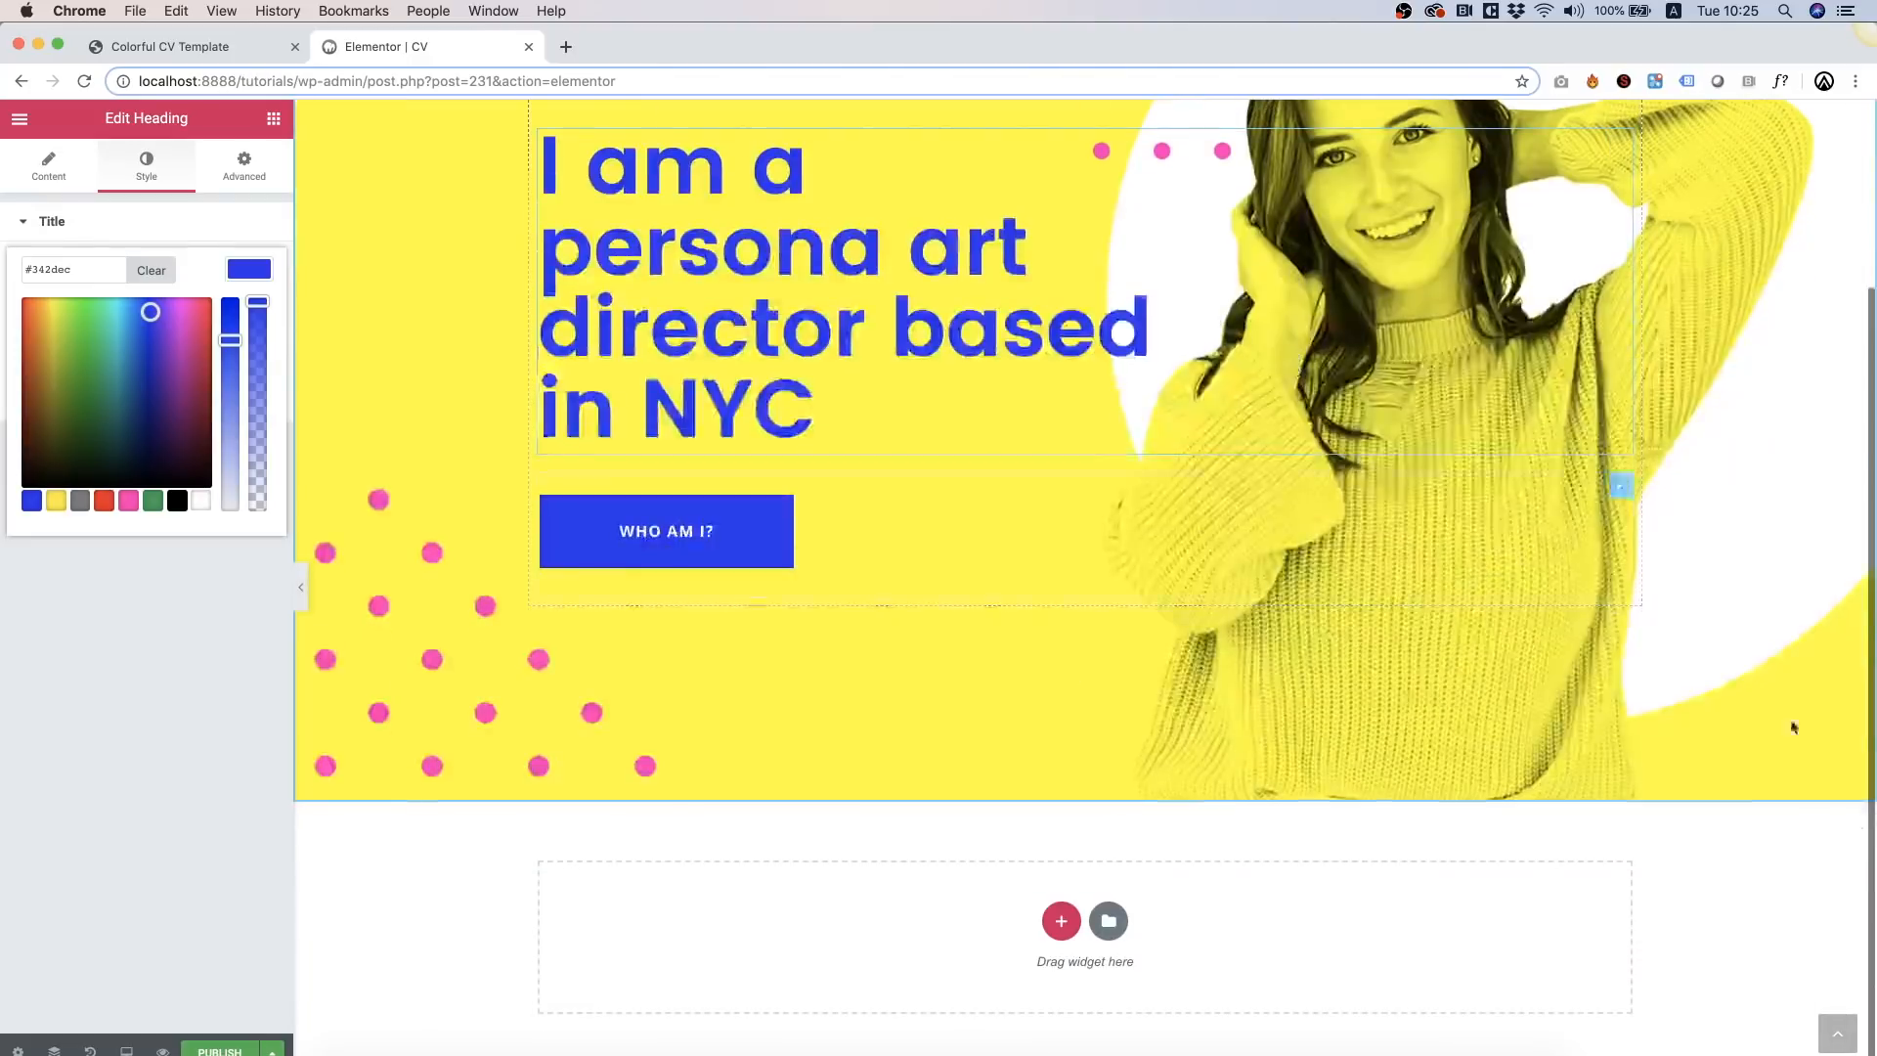
click(273, 118)
Step: Add a placeholder heading in the section below the hero, then bring up the hero heading's level choices
drag(217, 311, 1062, 936)
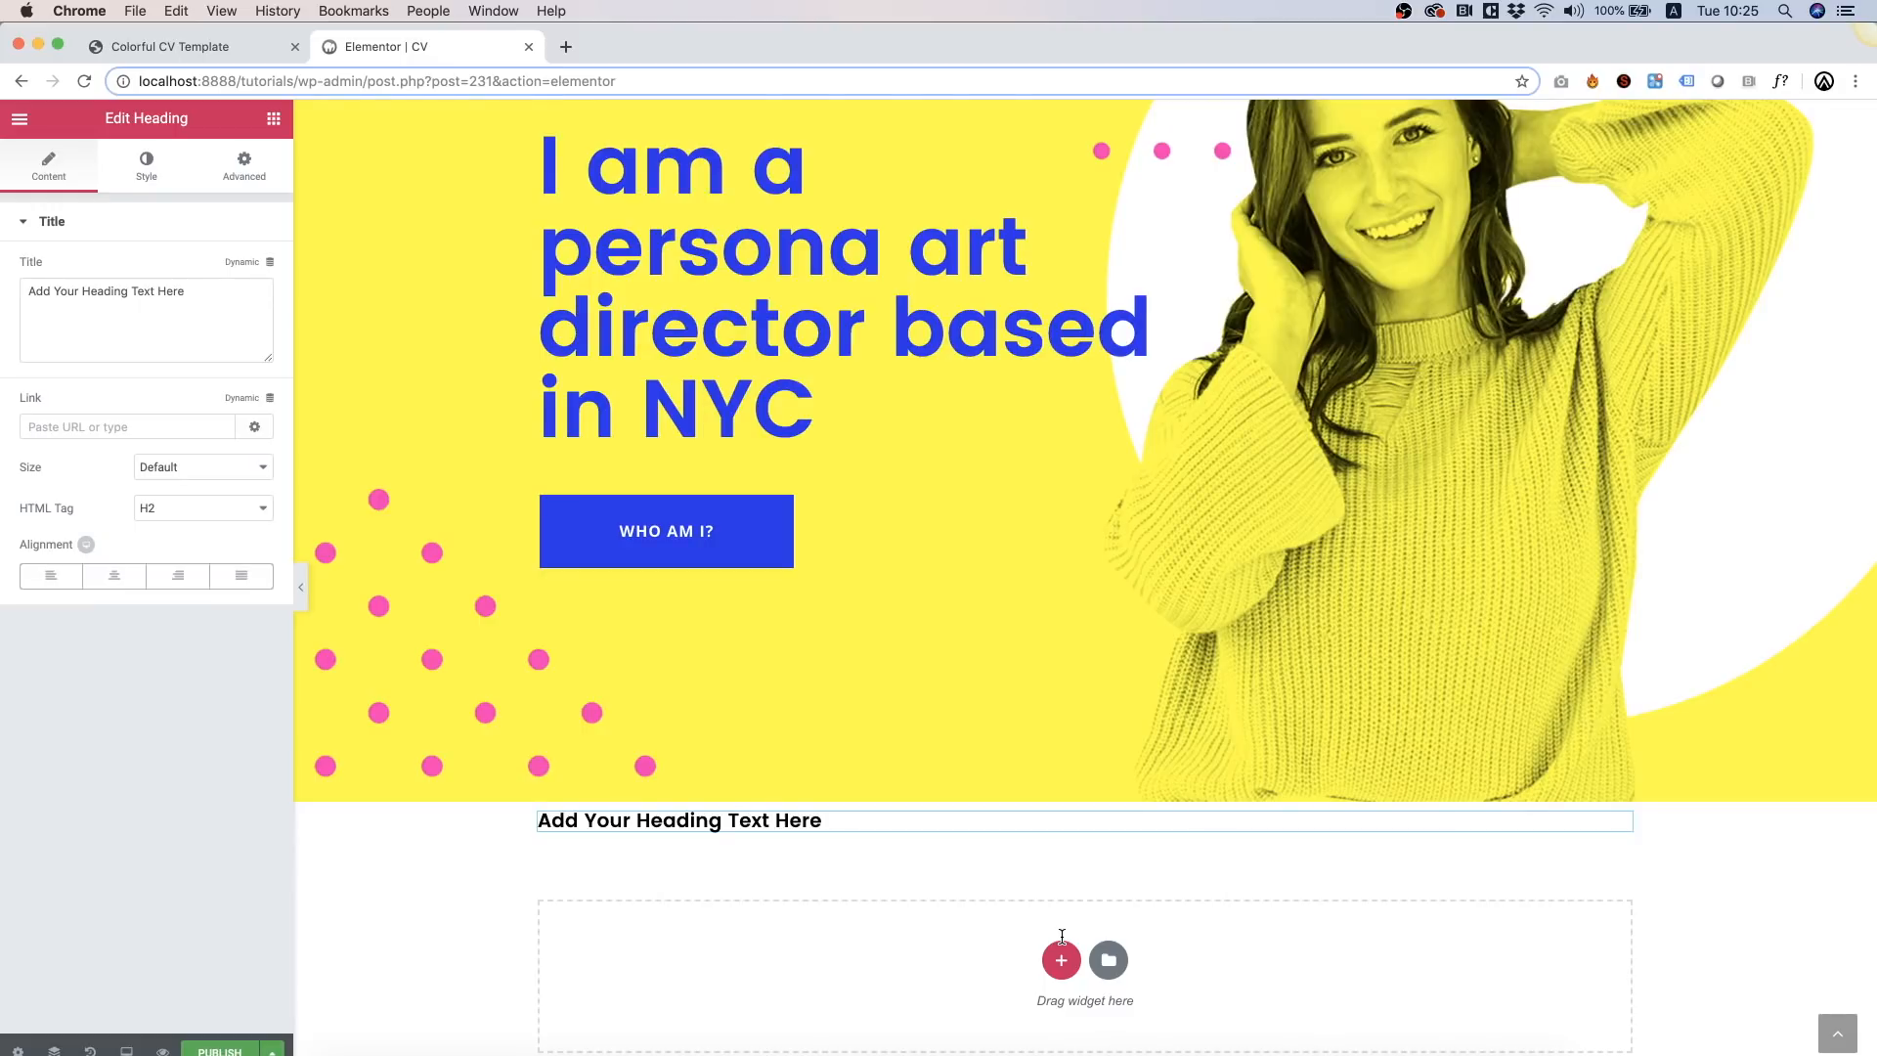
click(843, 320)
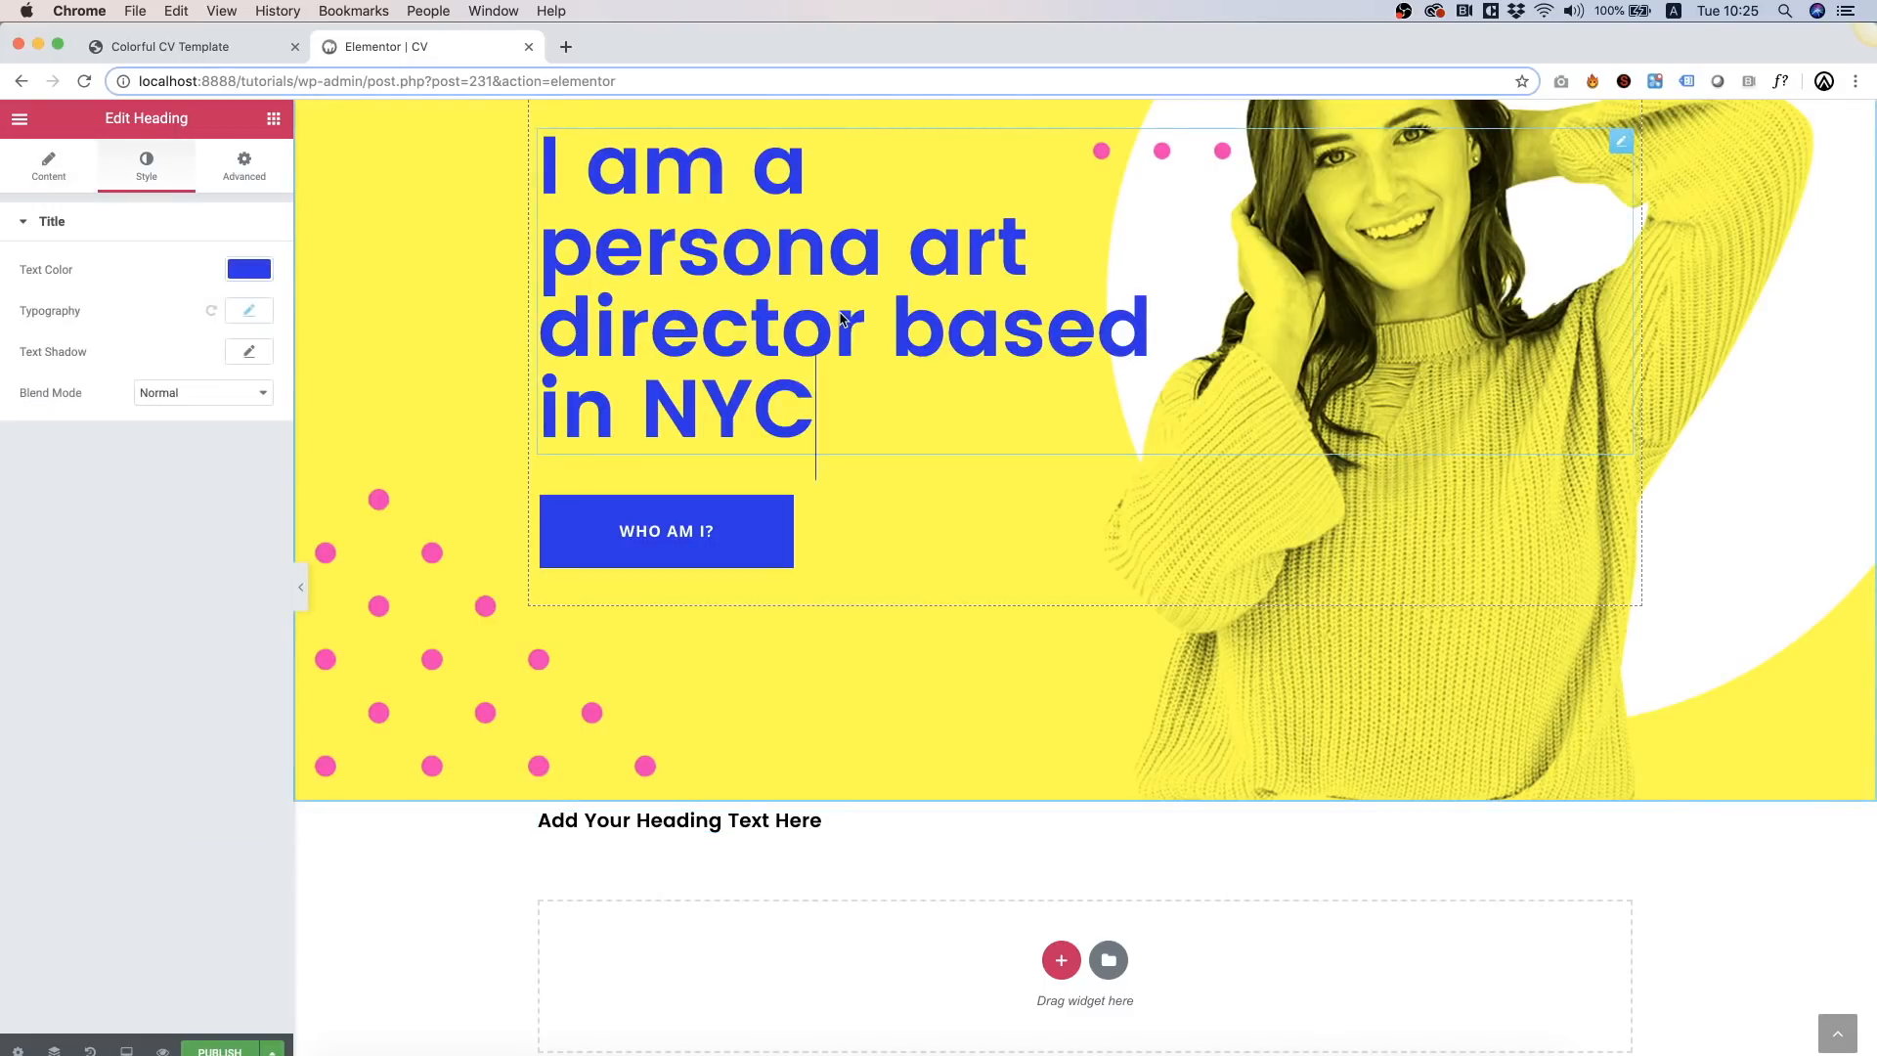
click(54, 174)
click(157, 507)
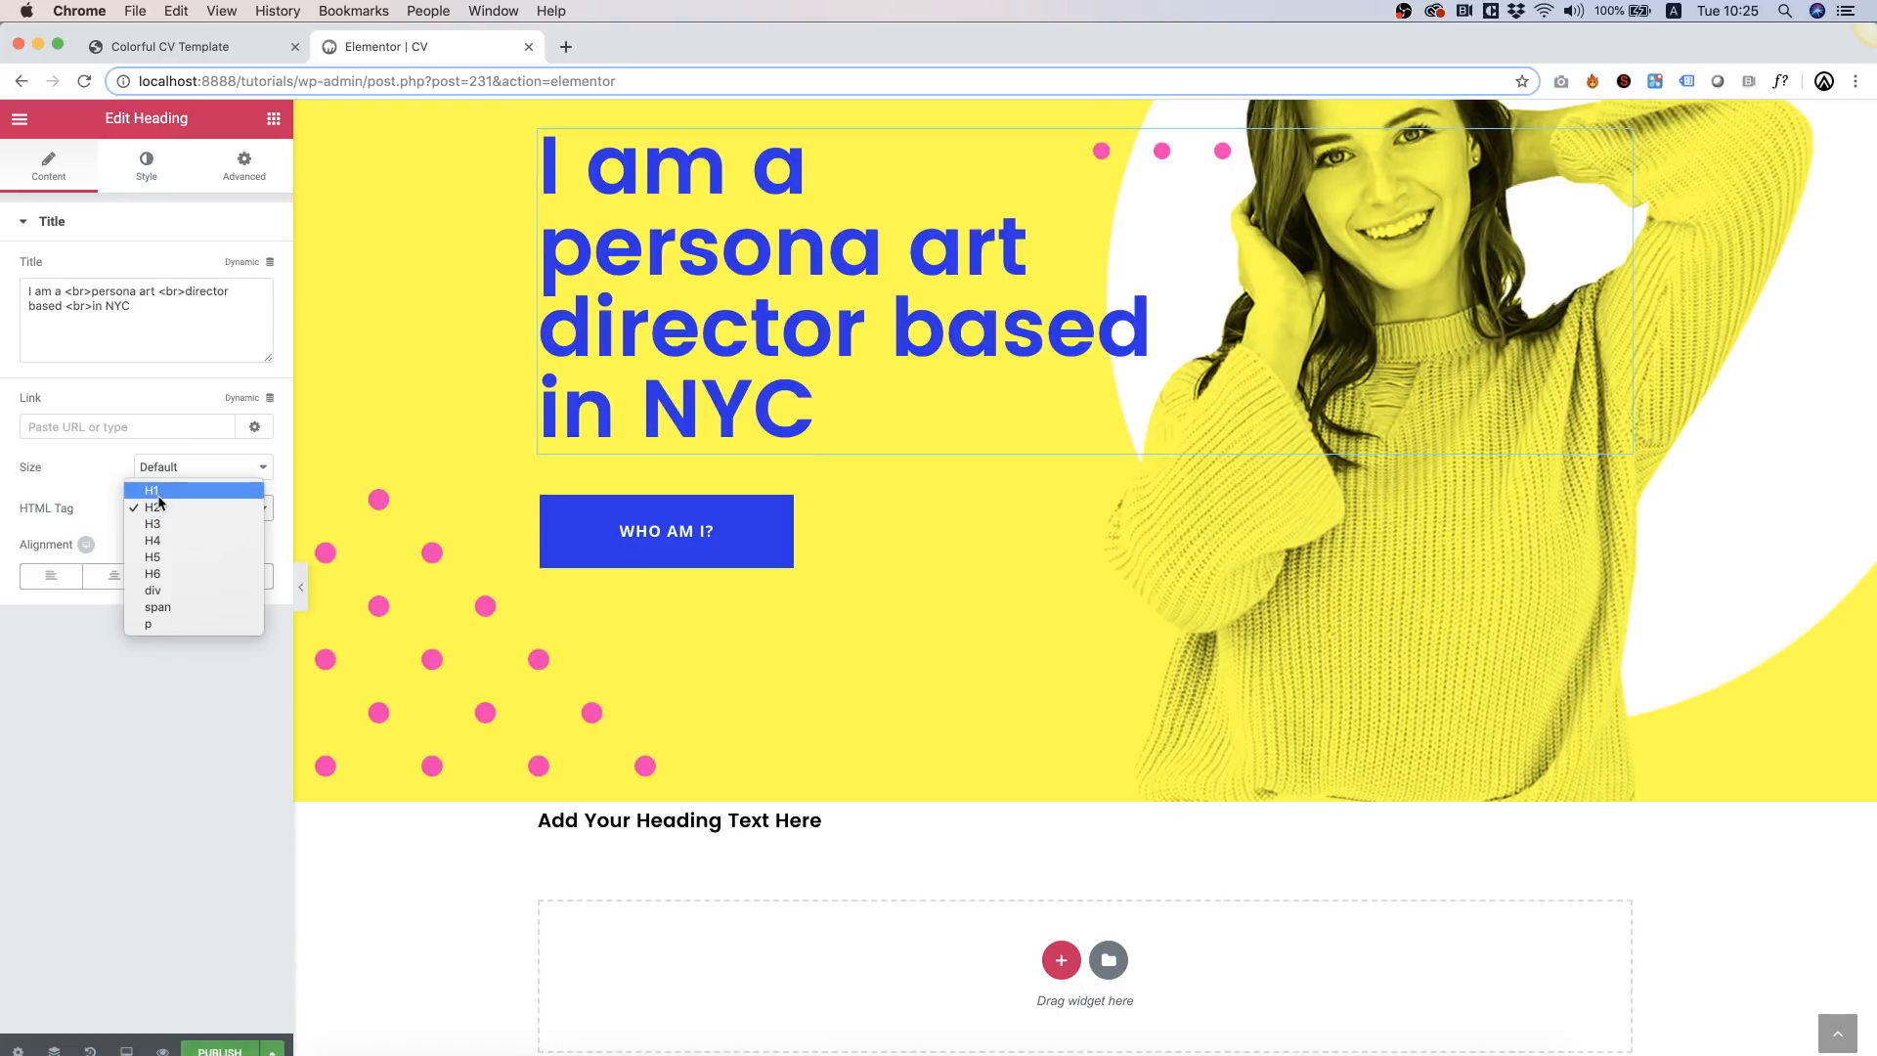
Step: Make the hero heading an H1 and set the new heading to centred 'About Me'
click(155, 489)
click(850, 824)
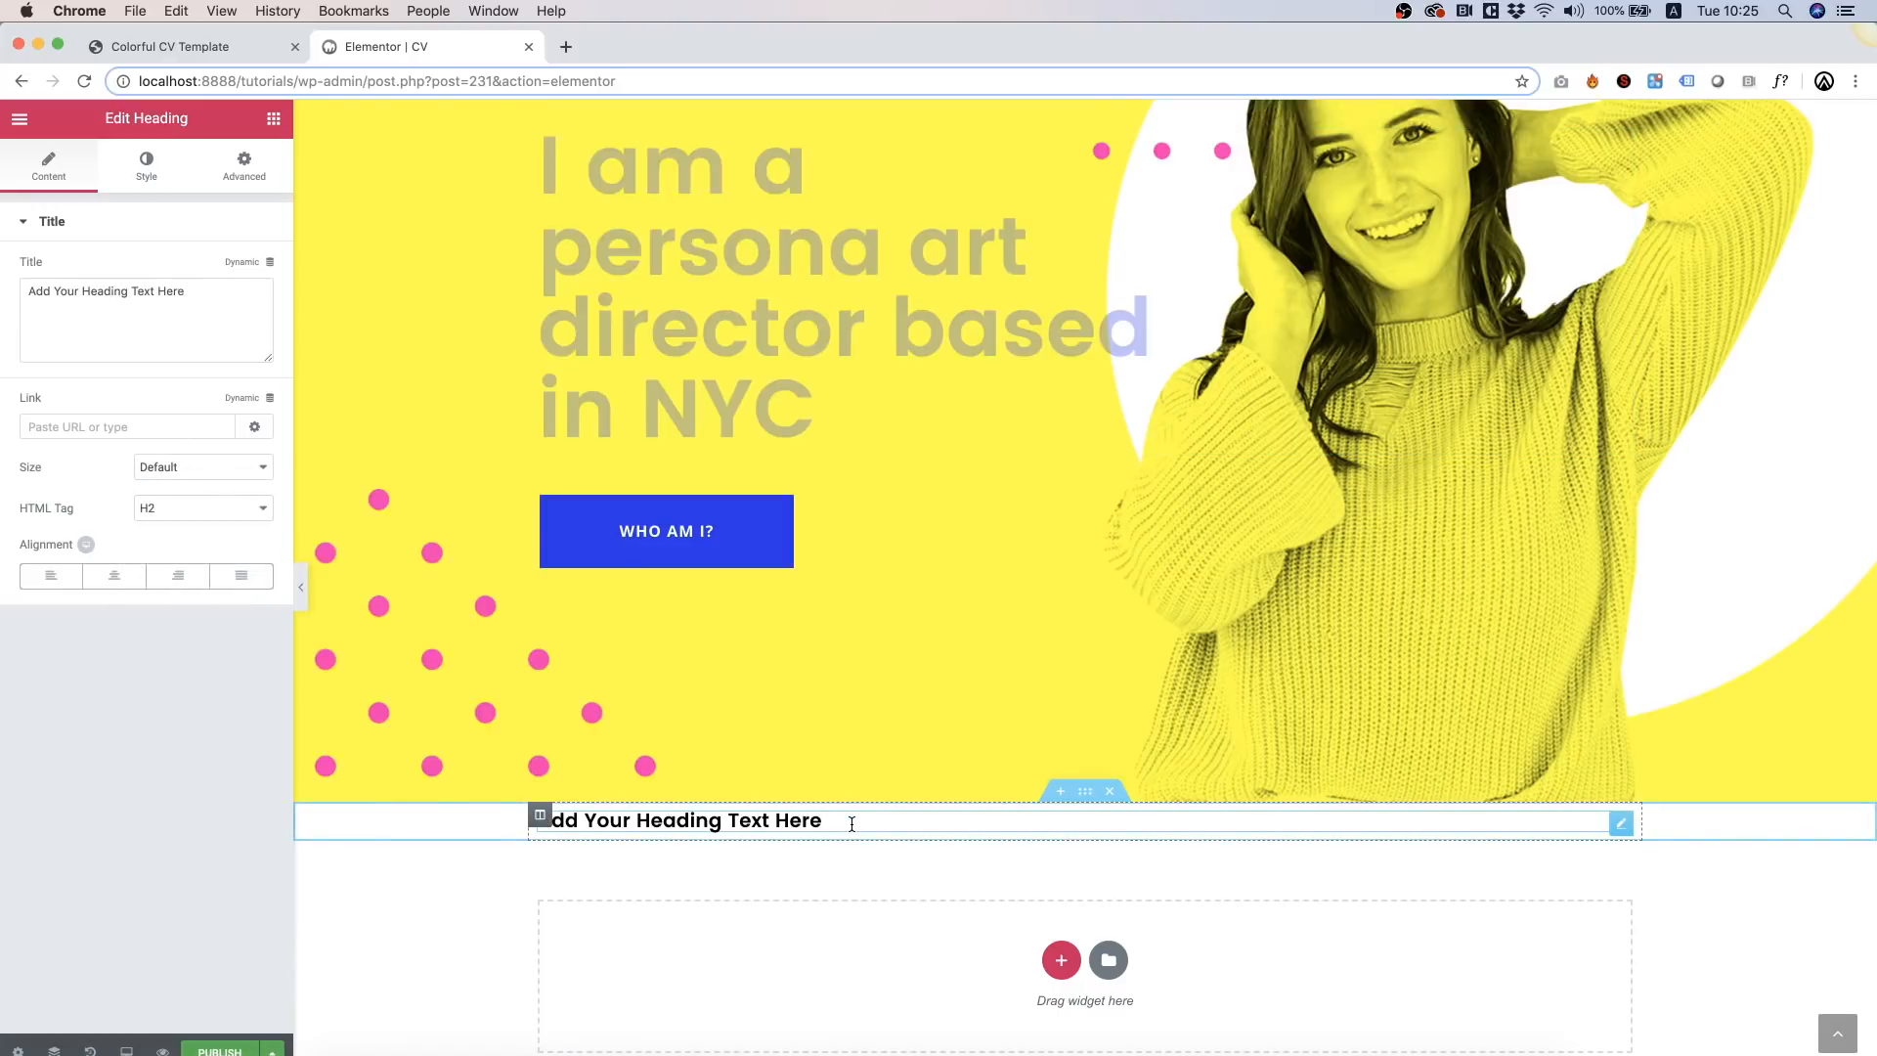
click(115, 575)
scroll(1030, 732, down, 1)
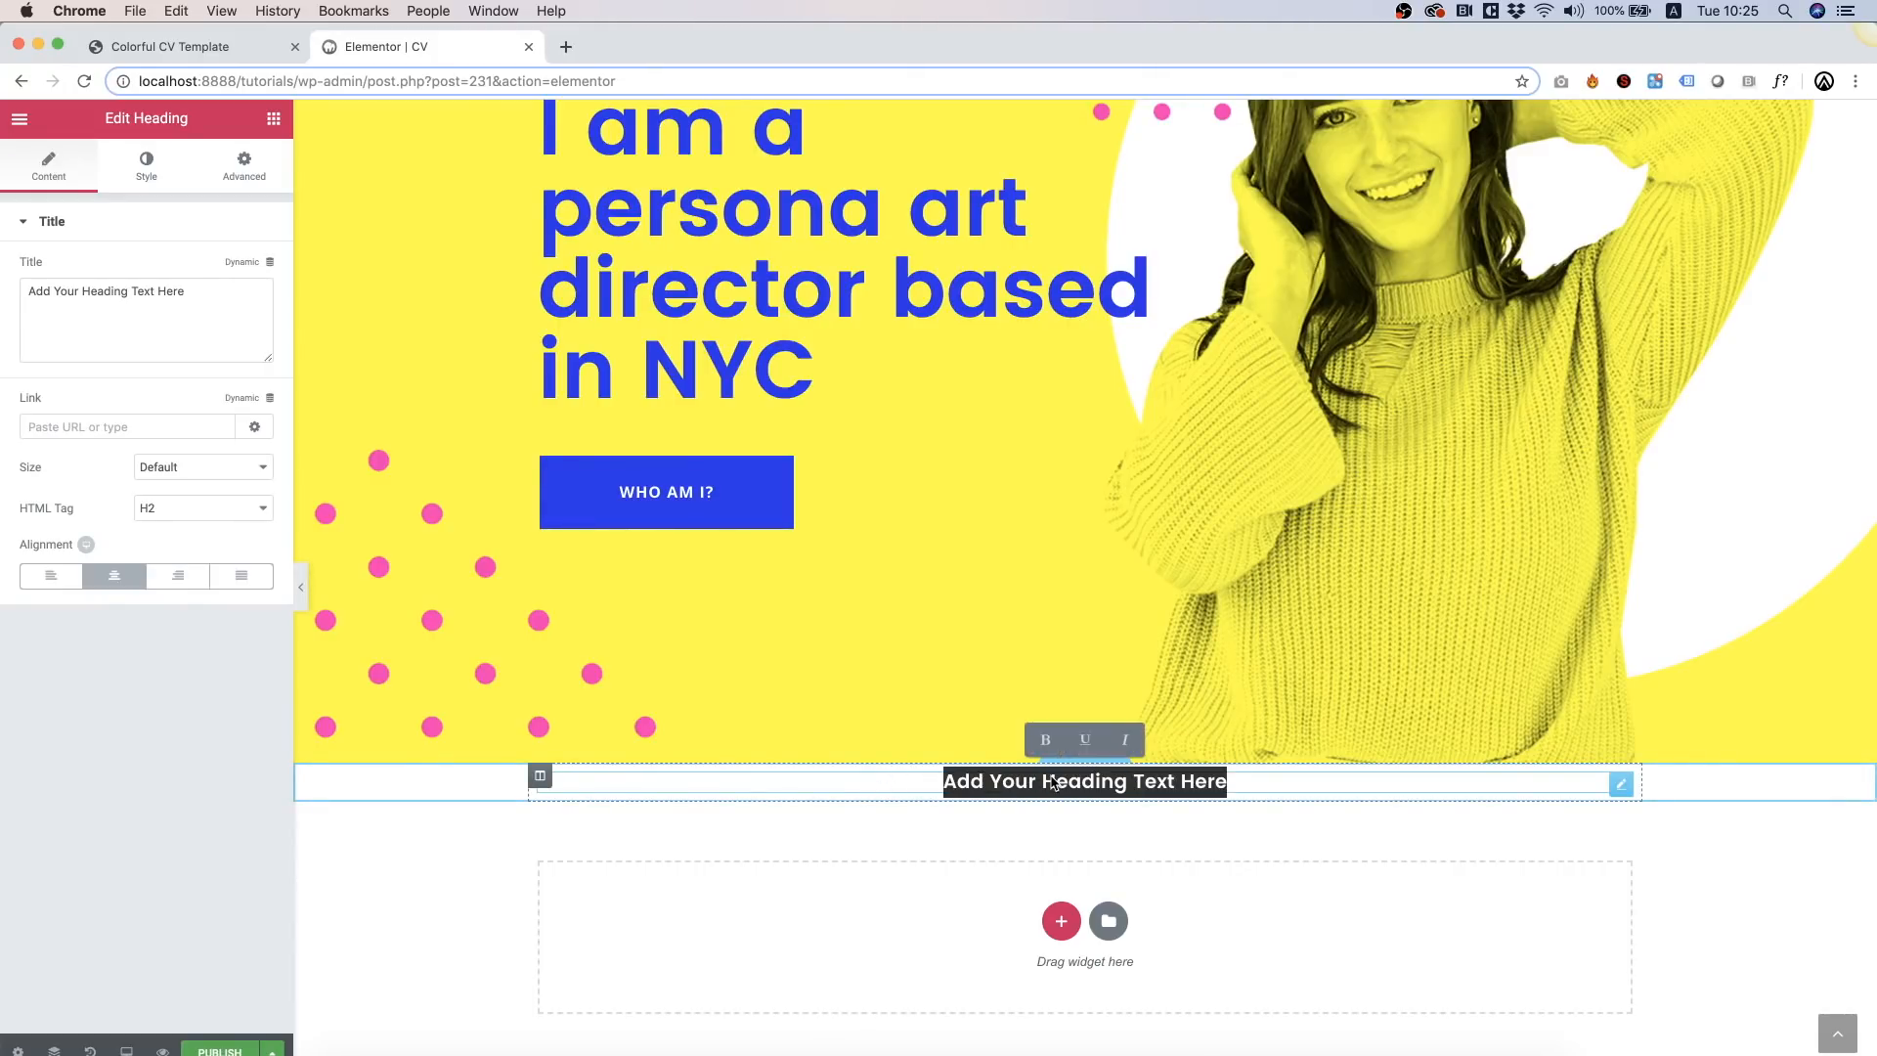
text(About Me)
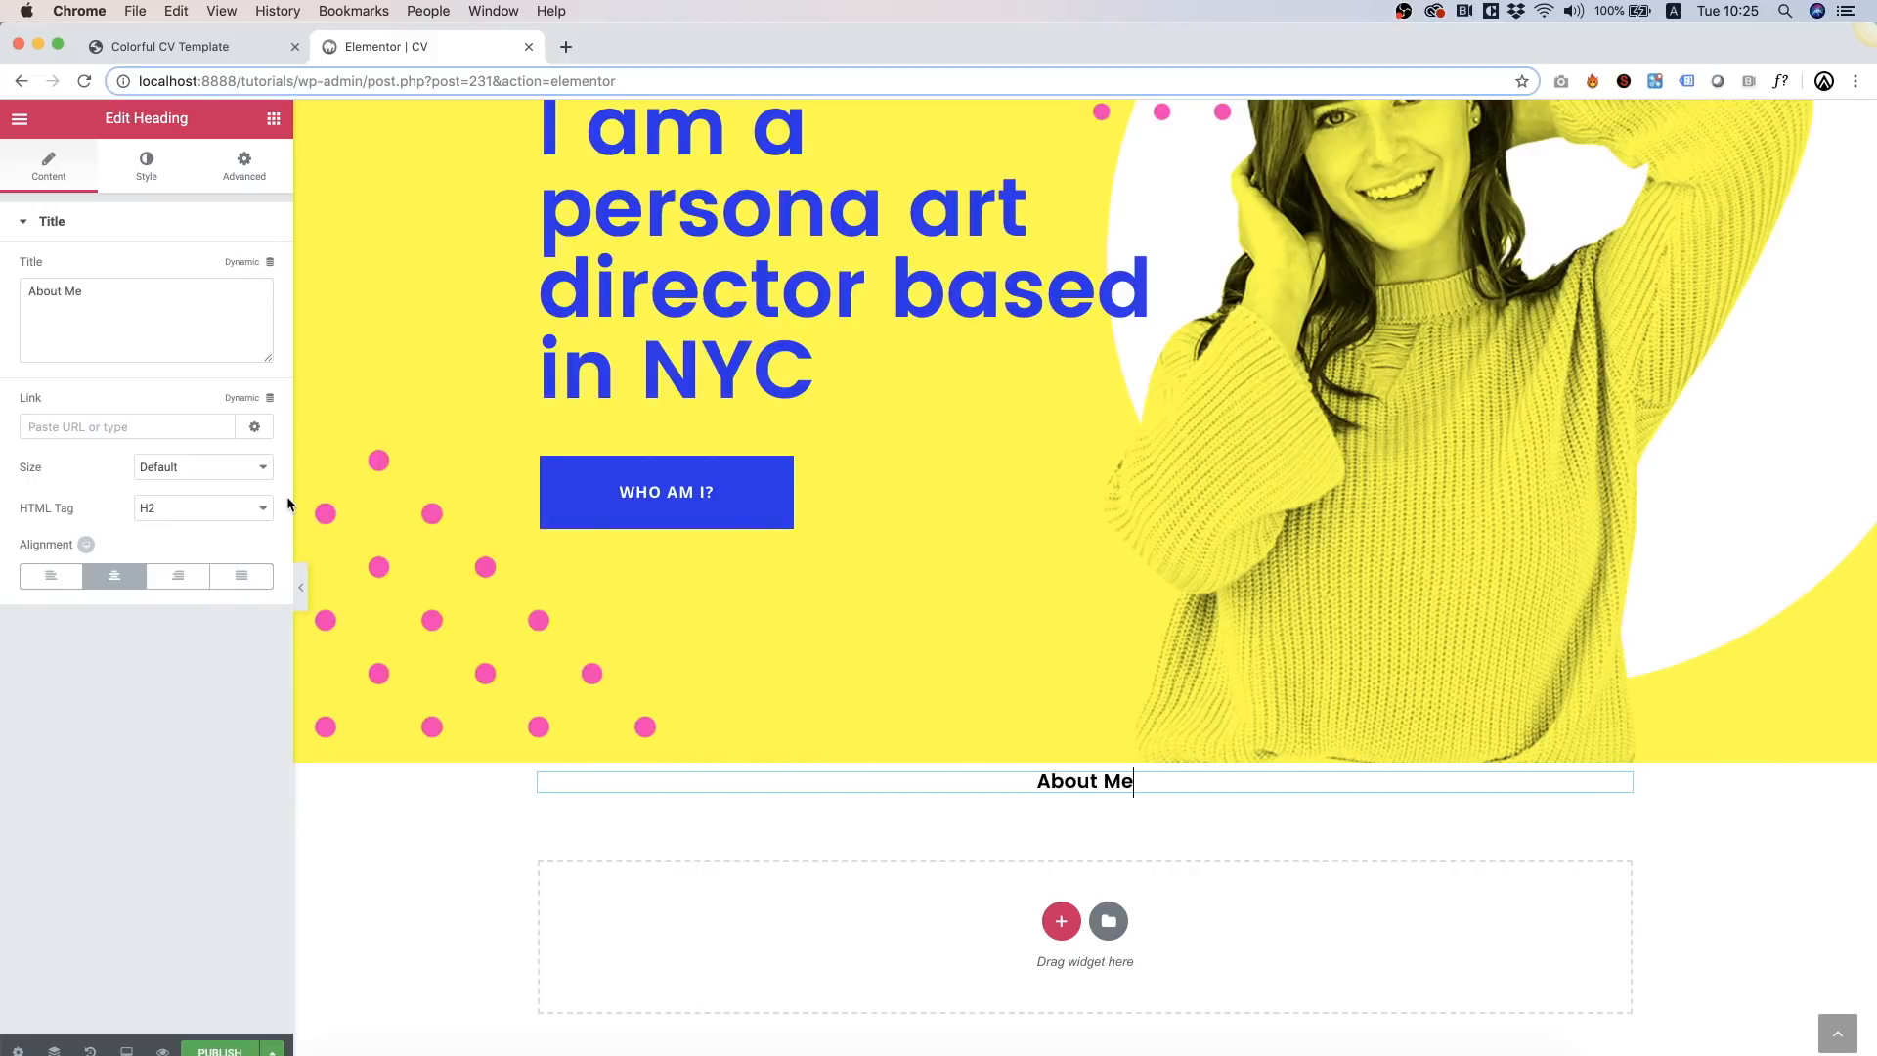
Step: Style the About Me heading blue (#342dec) at a 50 px size
click(154, 178)
click(252, 262)
click(31, 507)
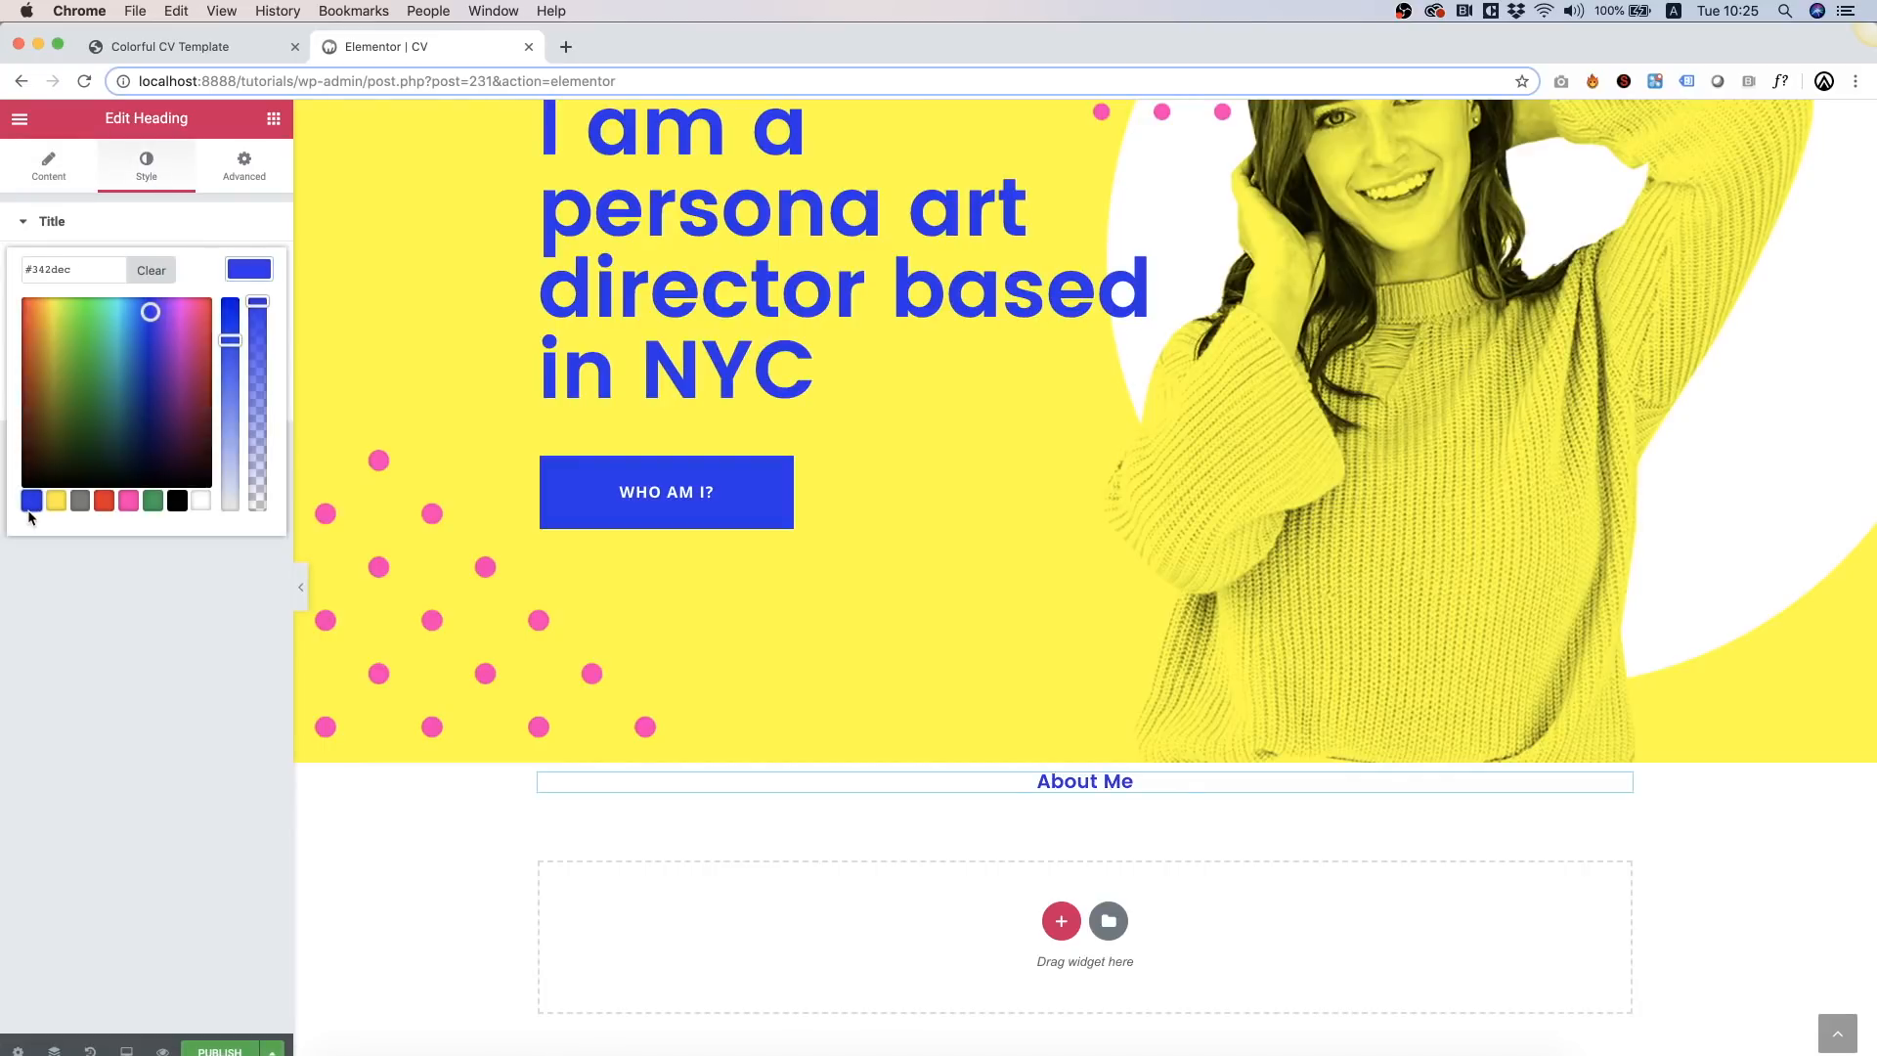
click(110, 662)
click(251, 311)
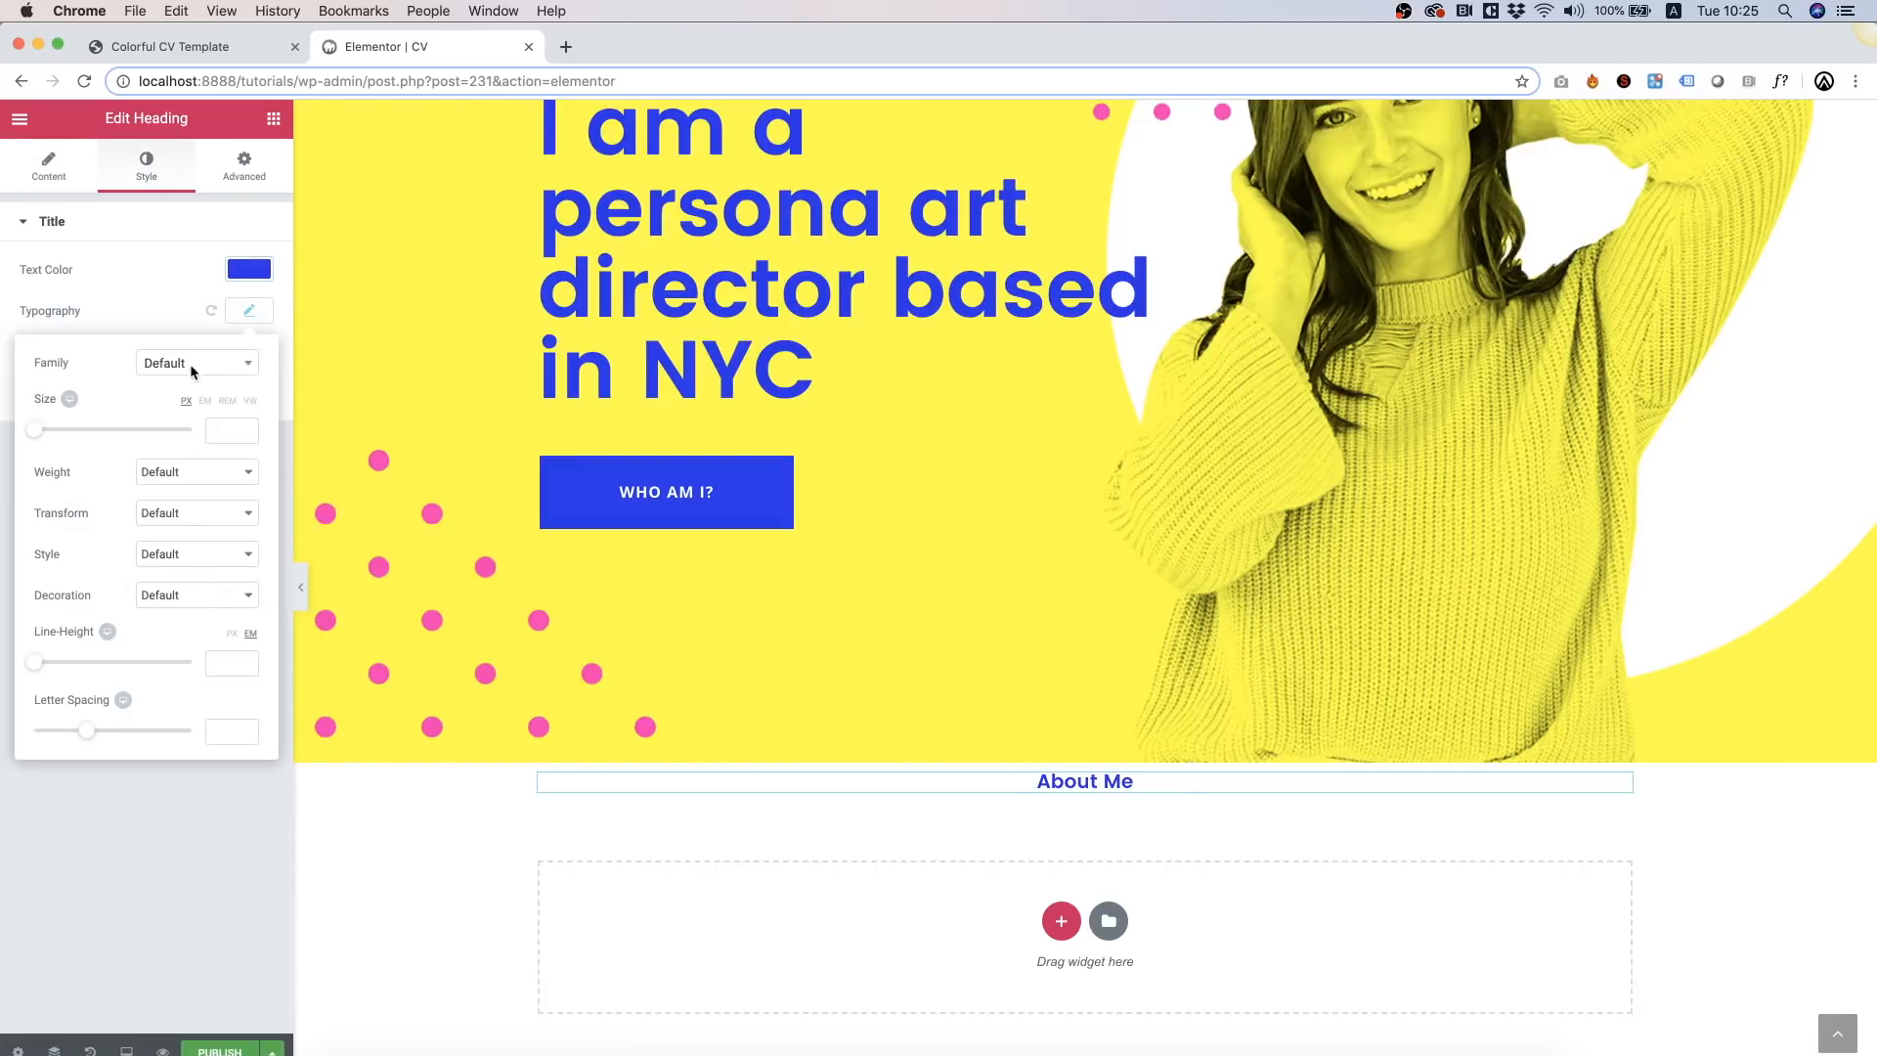
drag(39, 426, 78, 430)
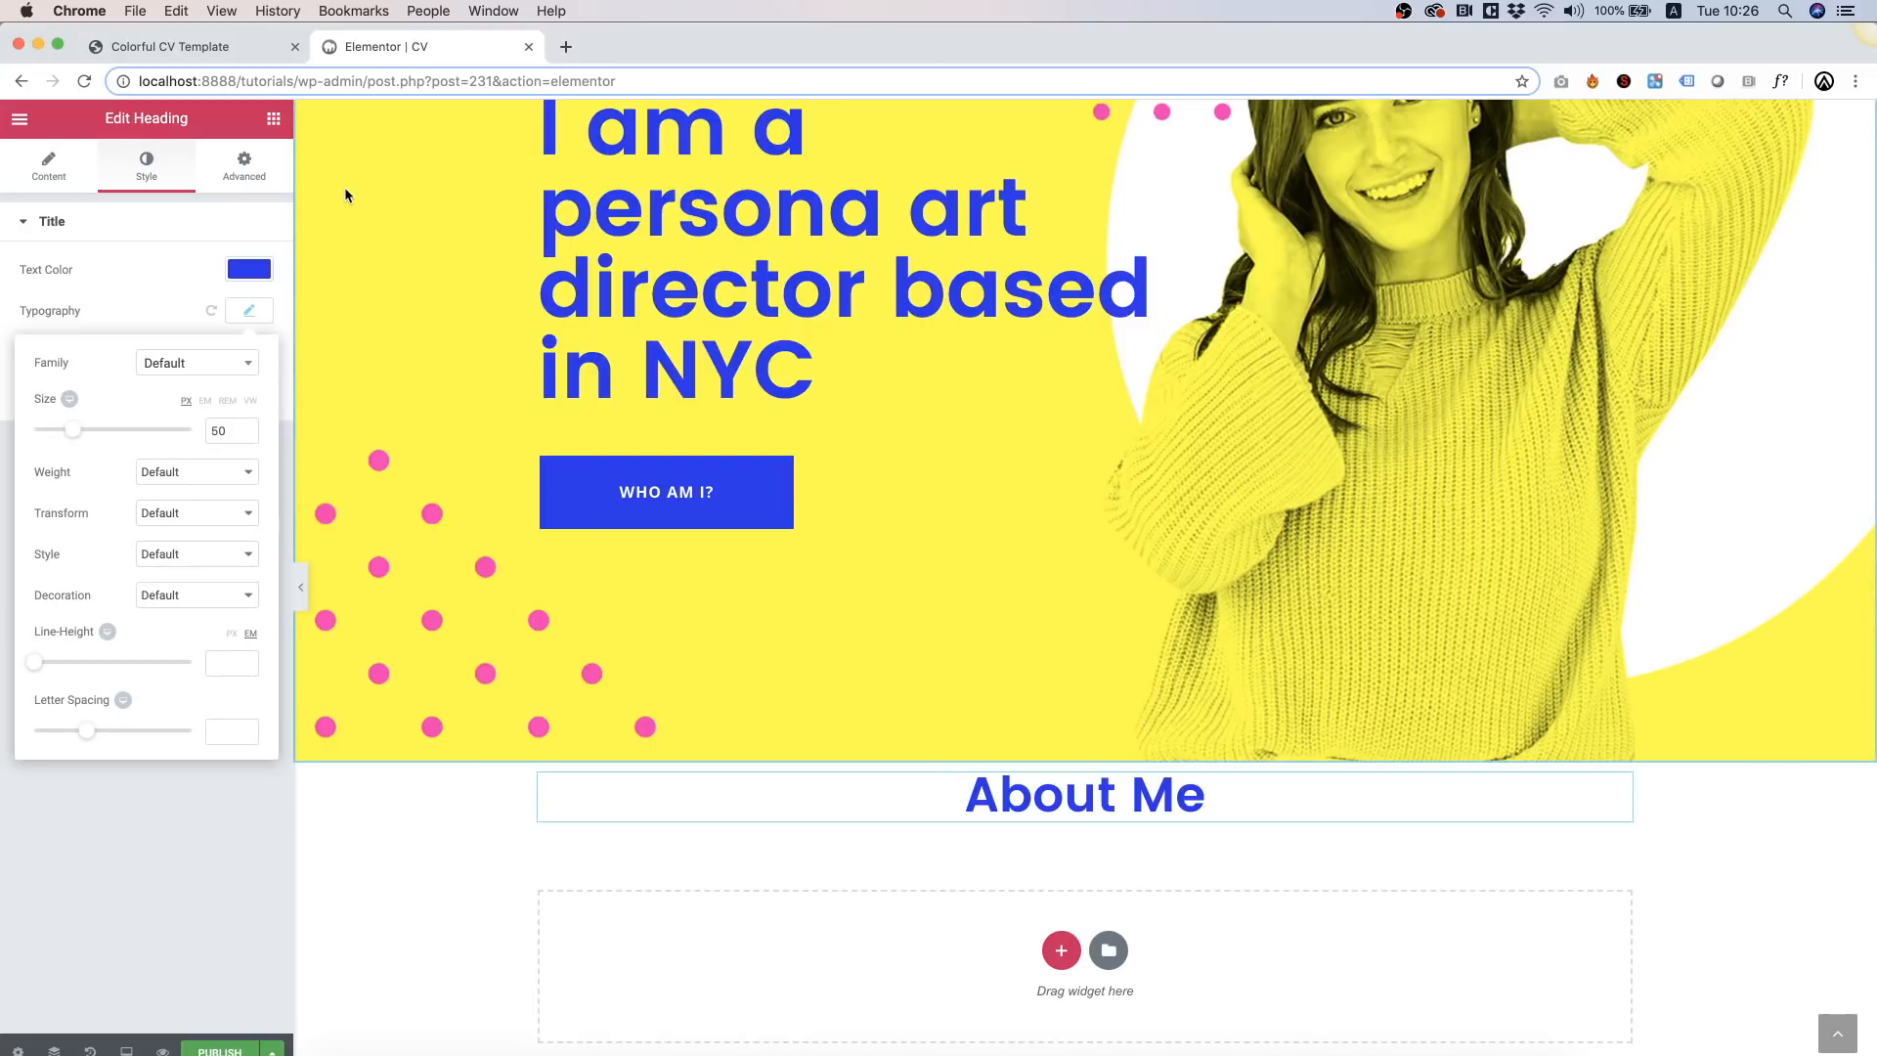
Step: Copy the hero's pink zigzag divider and paste it beneath the About Me heading
scroll(882, 231, up, 3)
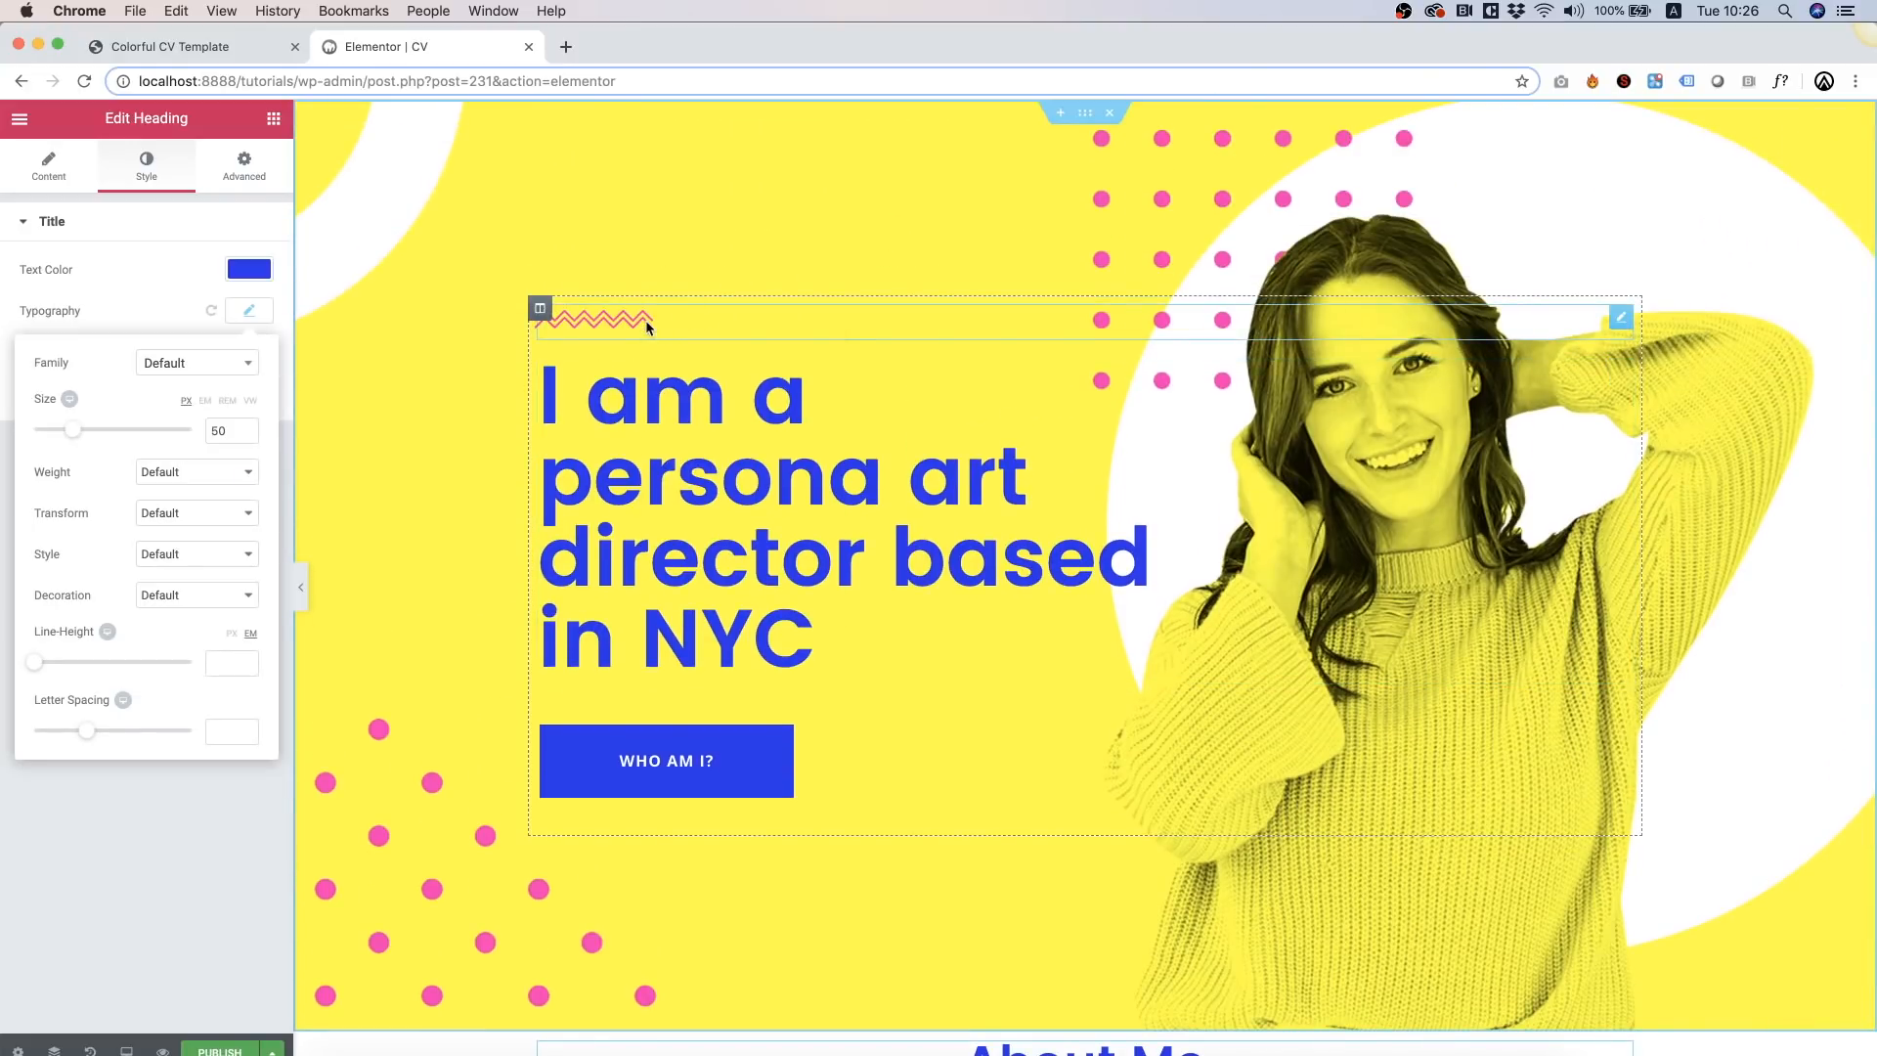
right_click(645, 320)
click(724, 407)
scroll(726, 409, down, 3)
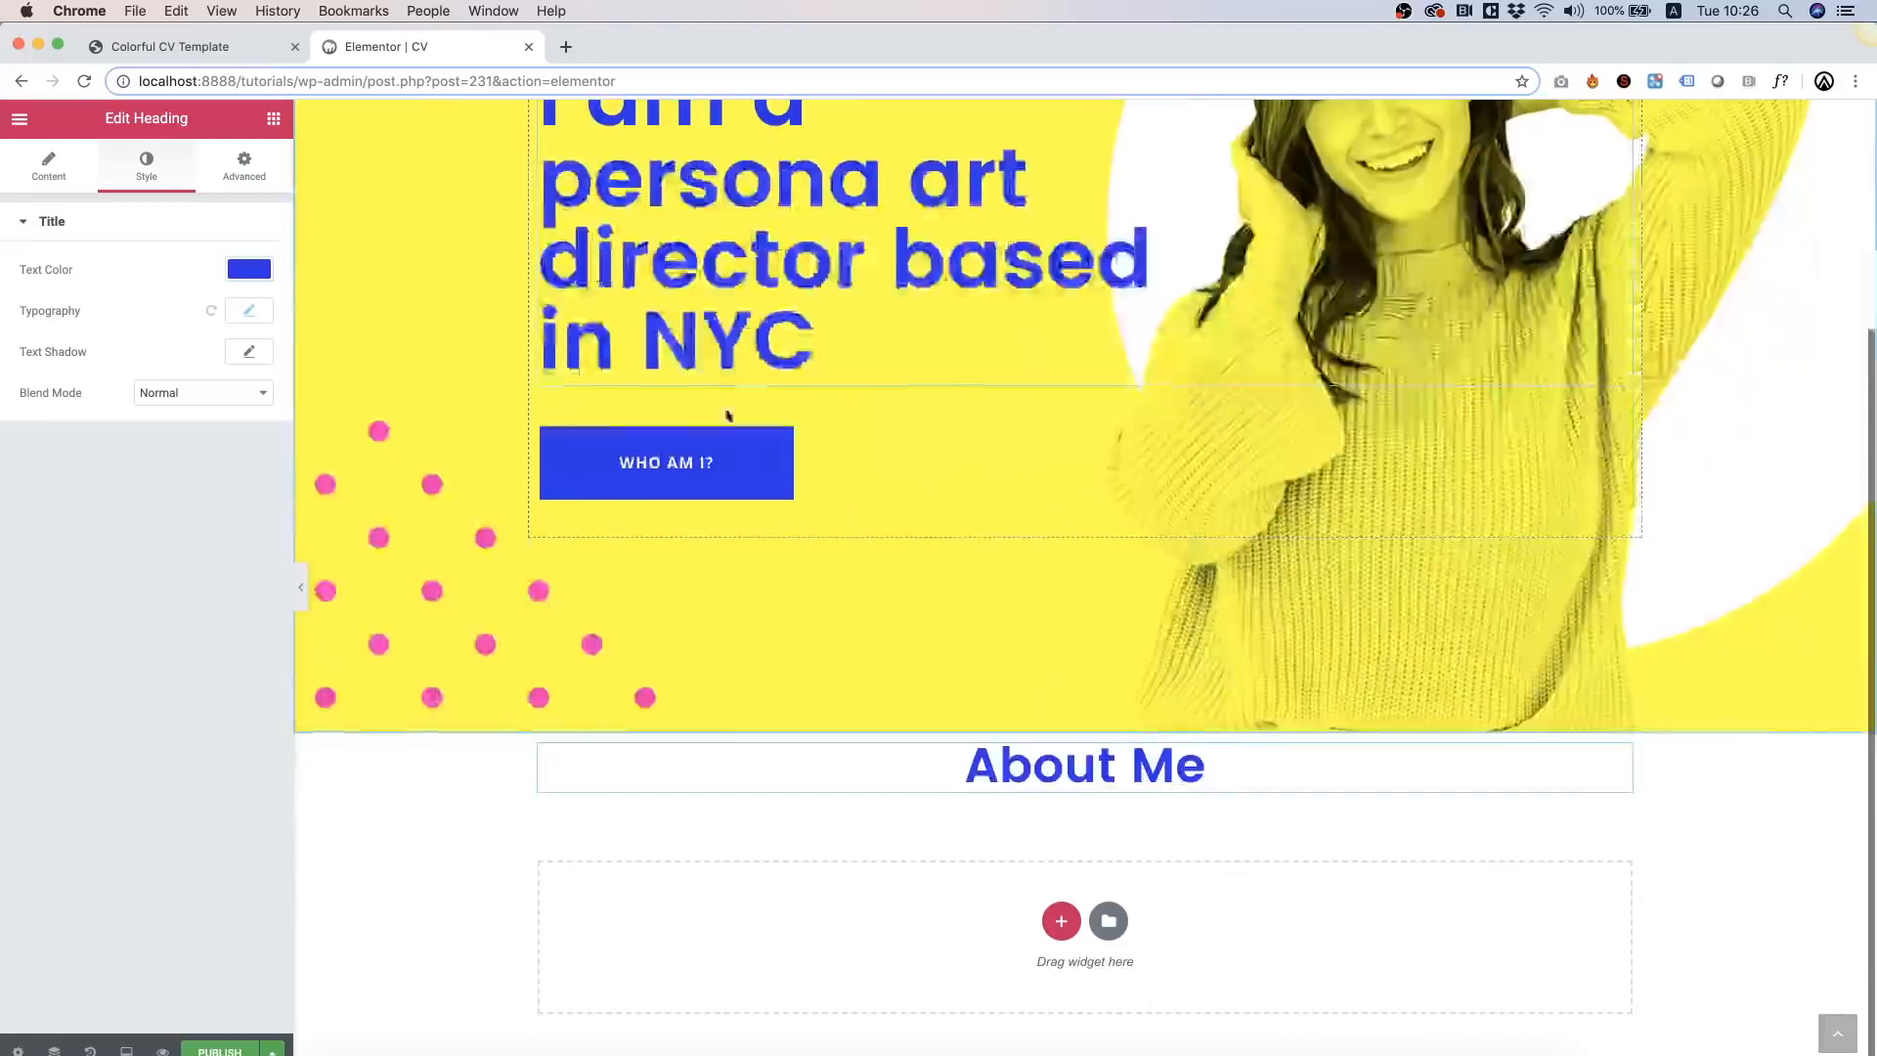
right_click(1044, 763)
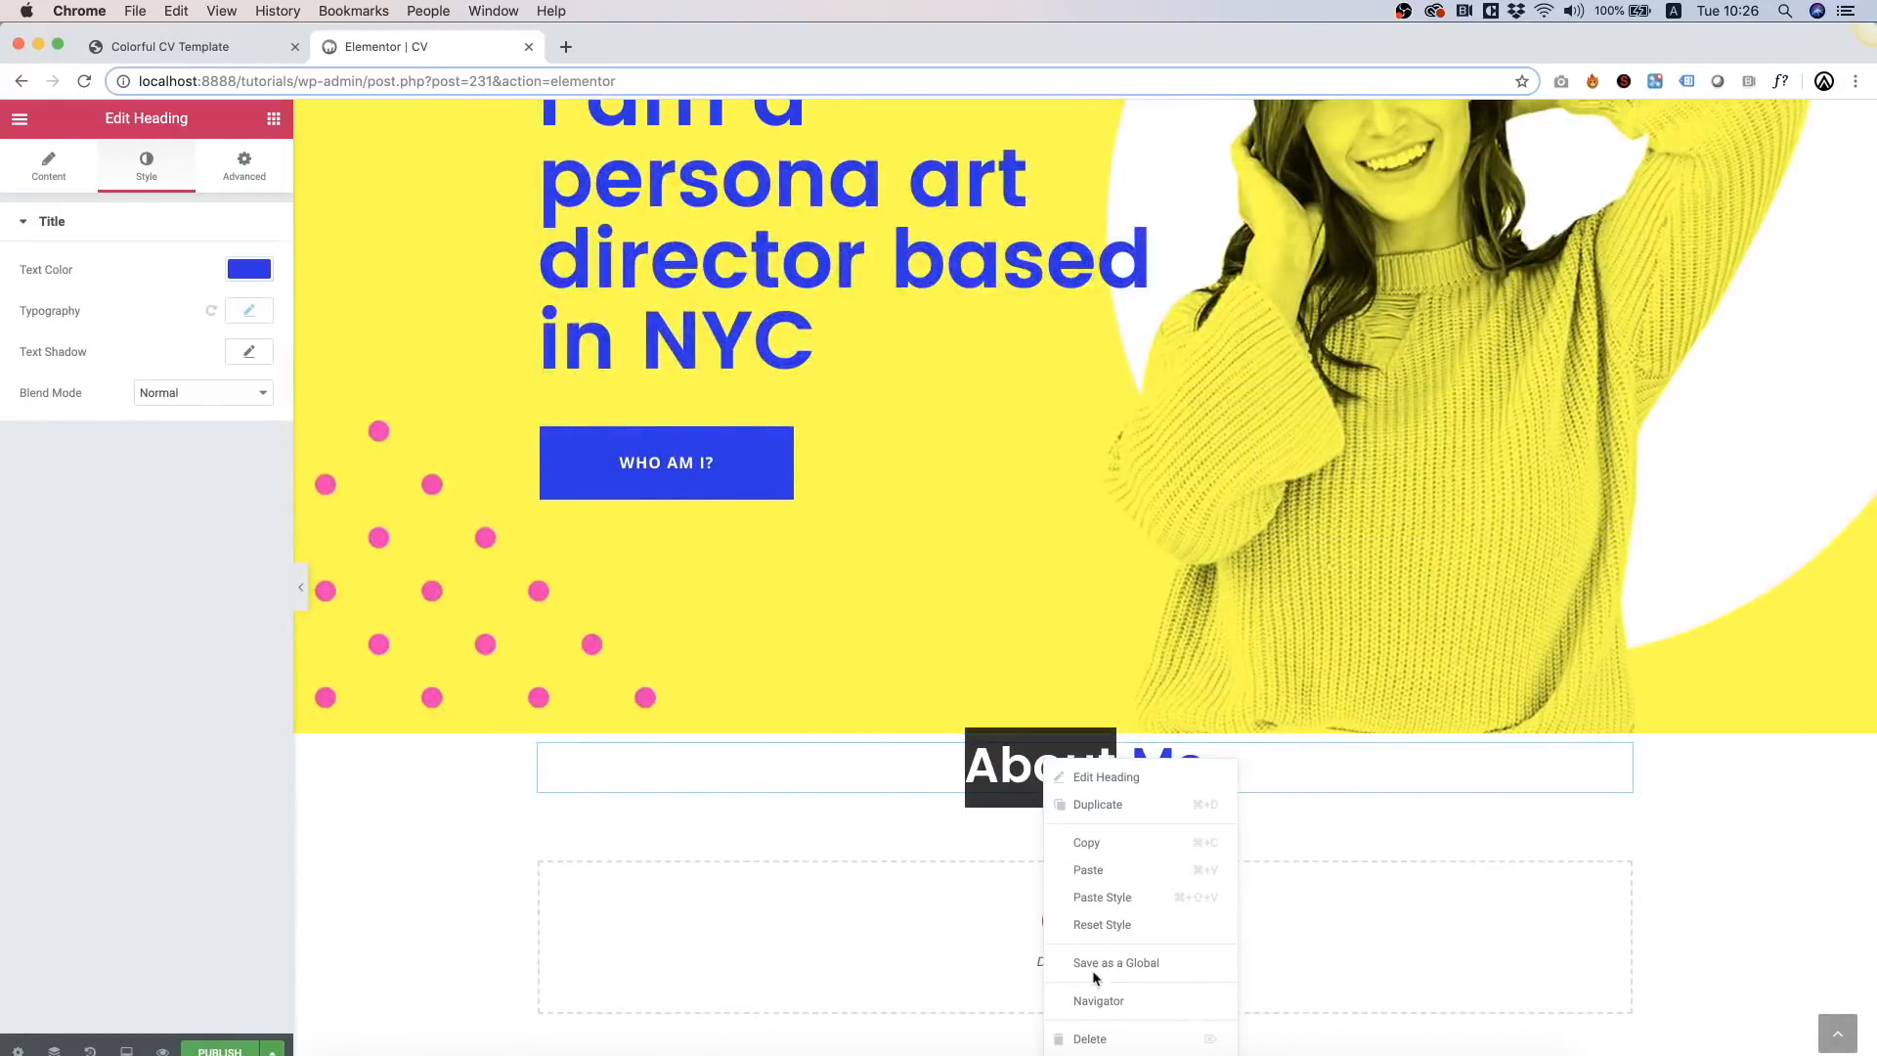
click(1117, 868)
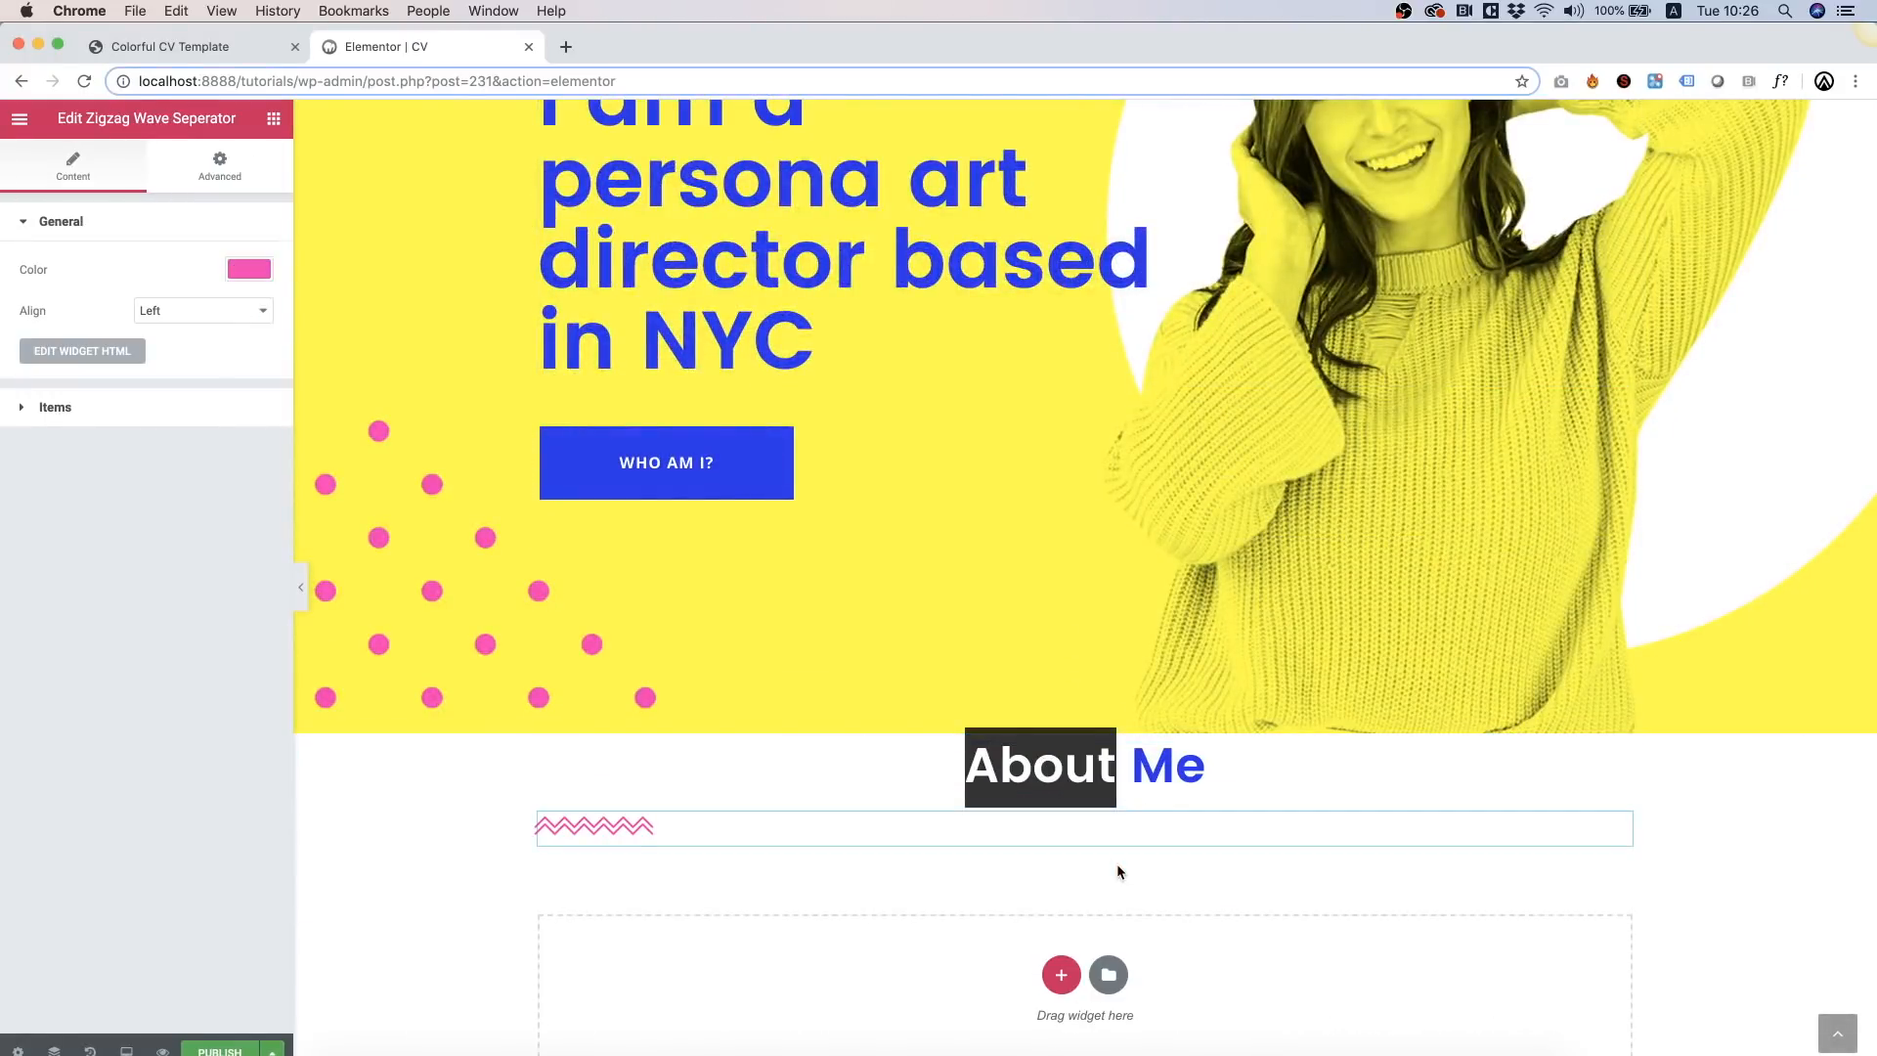
Step: Centre-align the pasted zigzag divider
click(188, 311)
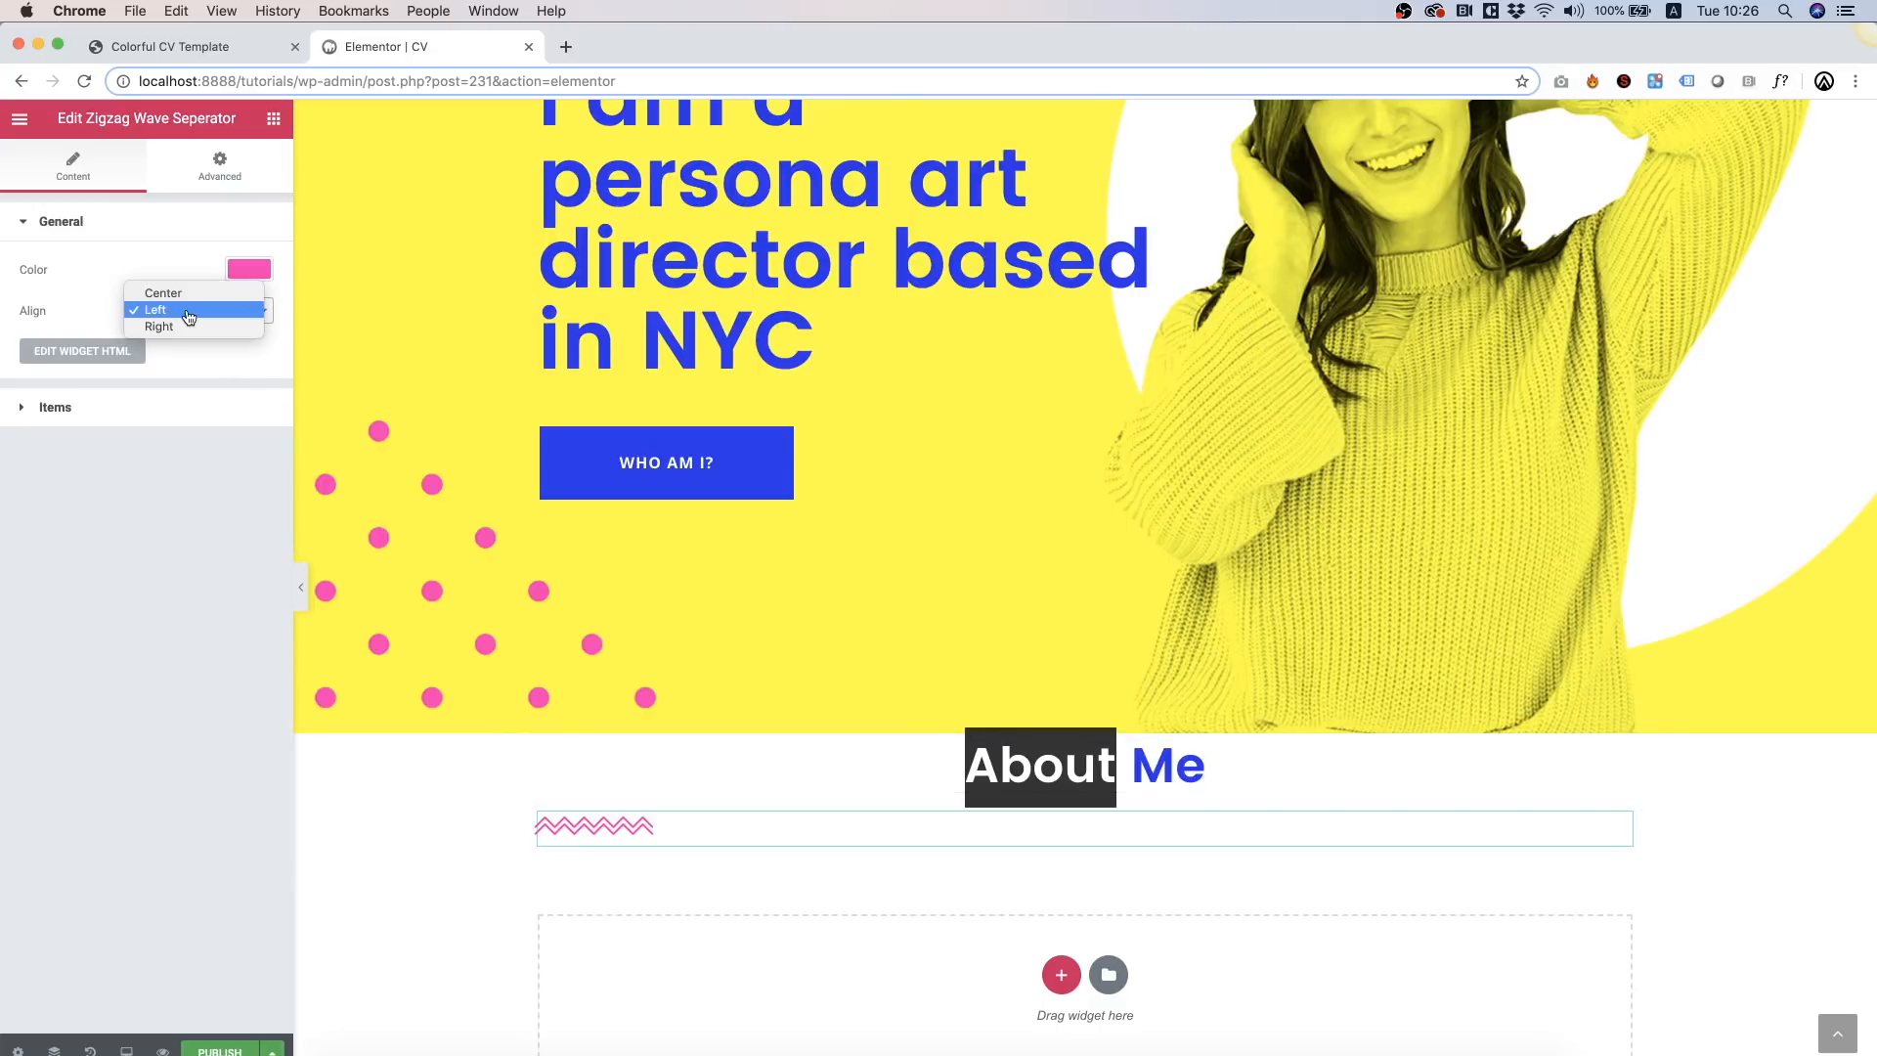
click(185, 293)
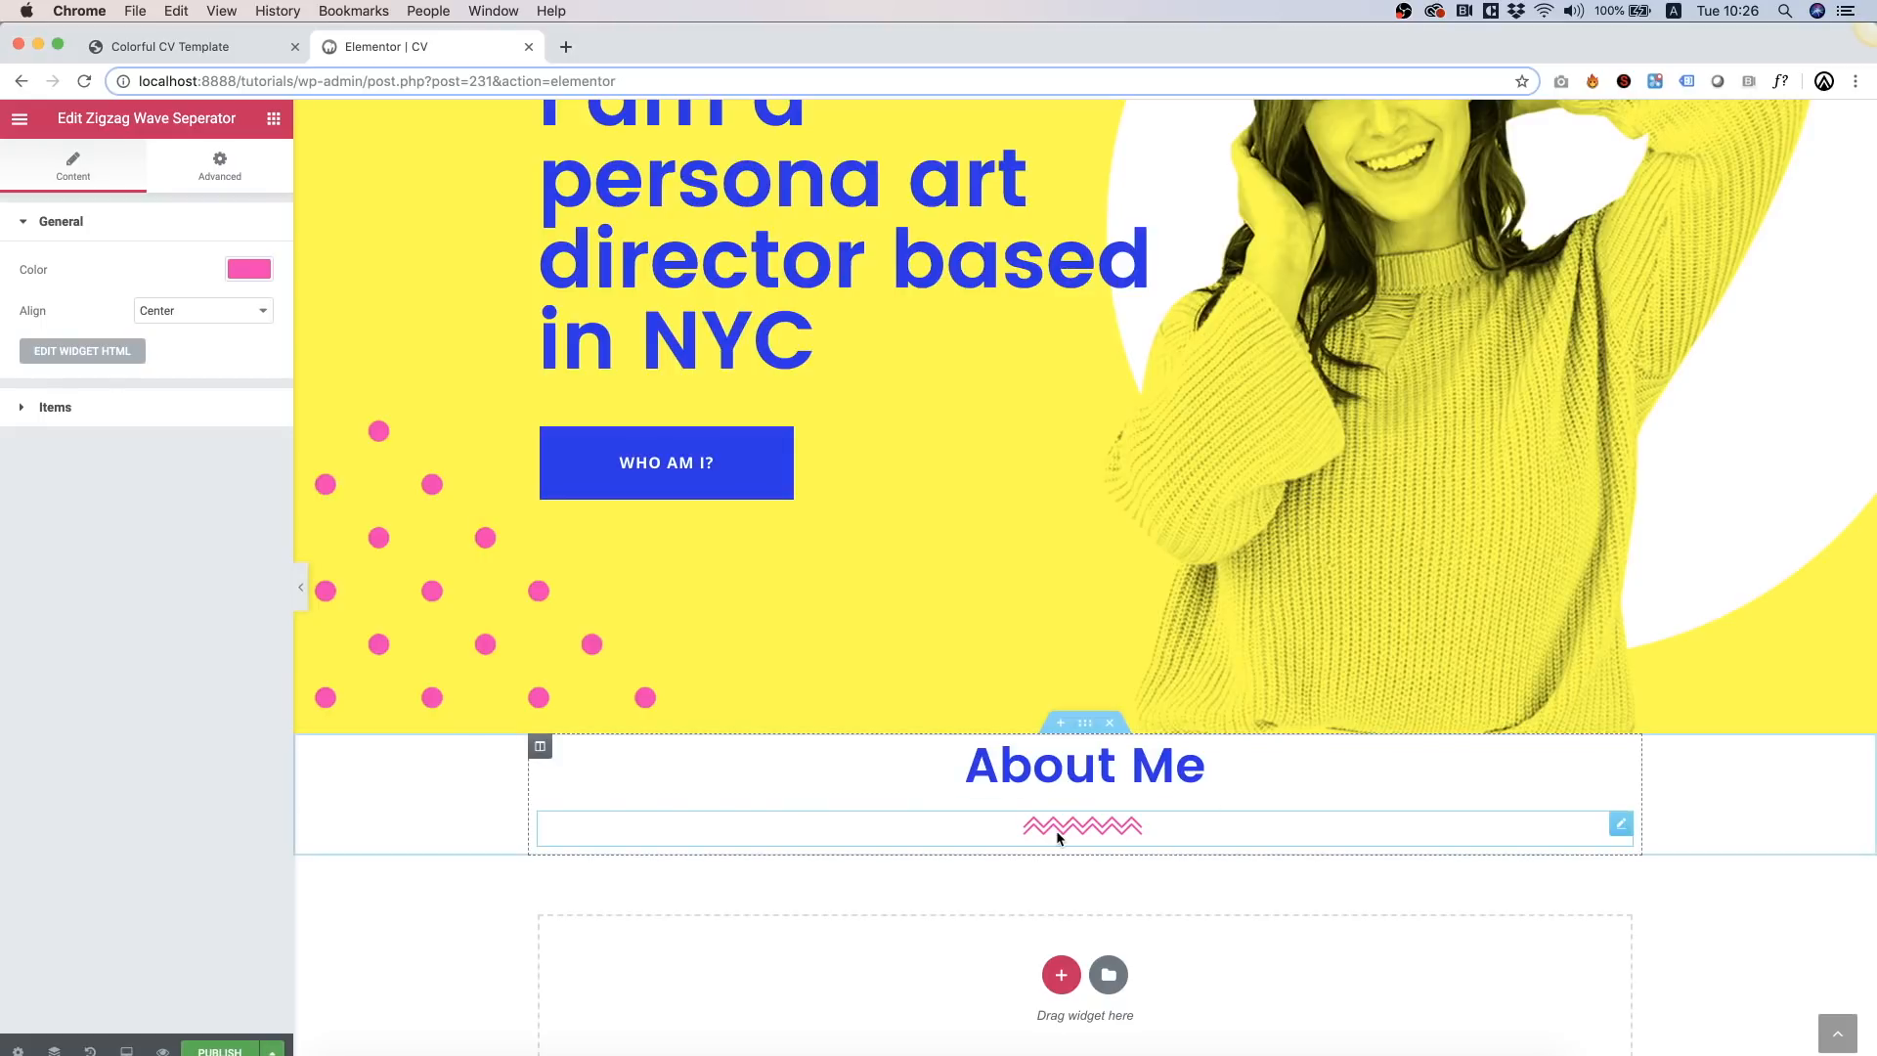
click(26, 409)
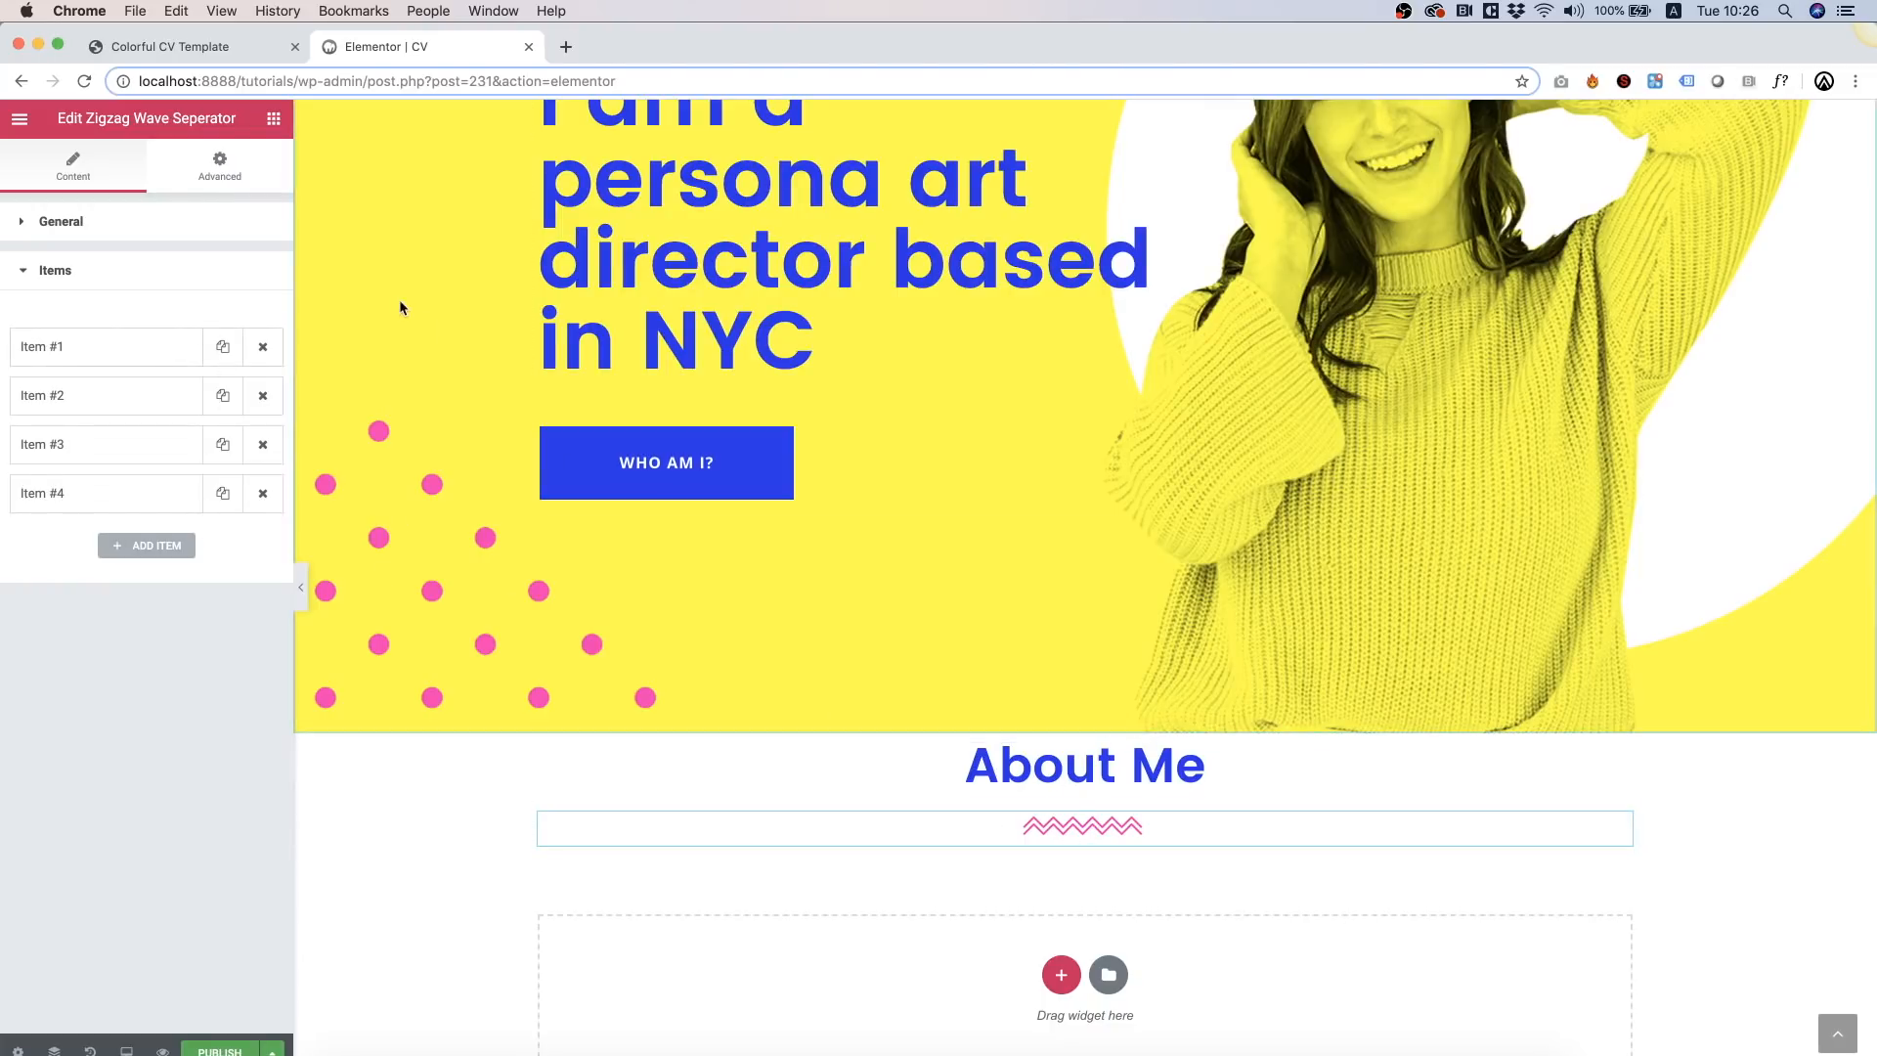
click(23, 271)
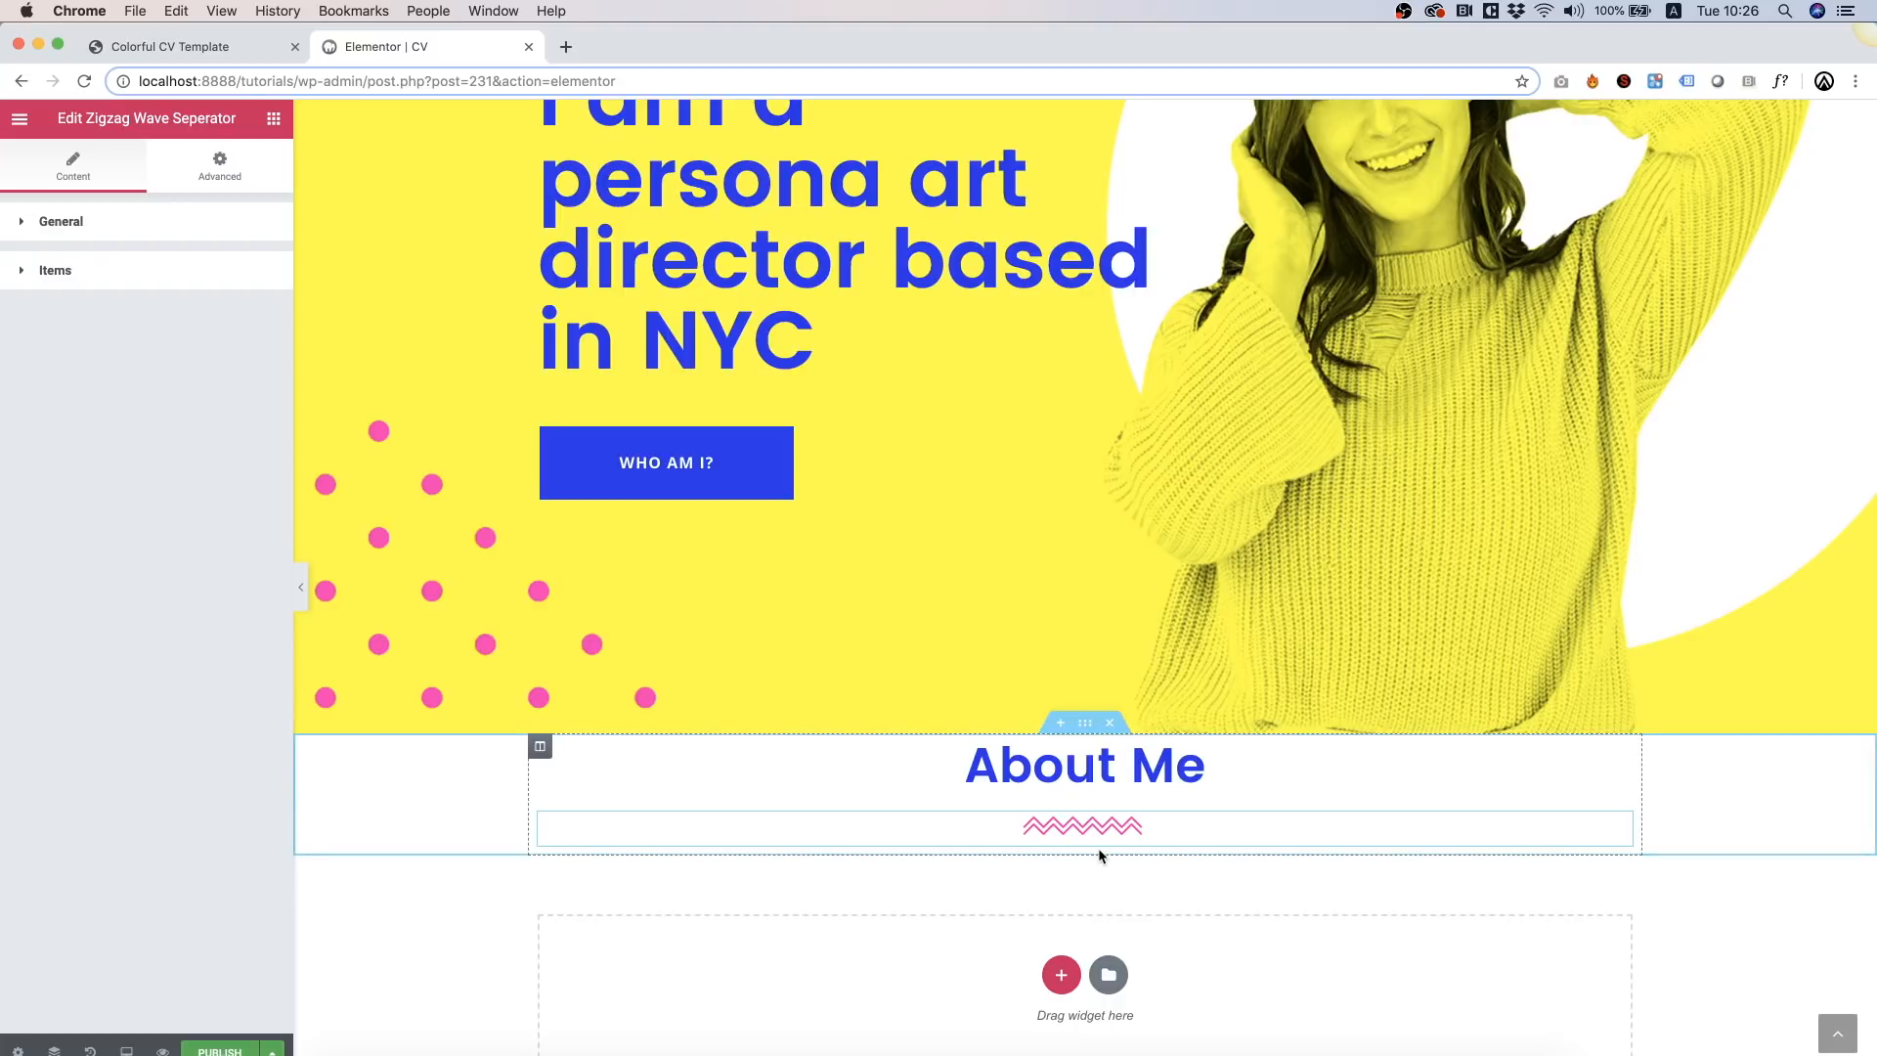
Step: Unlink the About Me section's padding and set top and bottom to 120 px
right_click(425, 823)
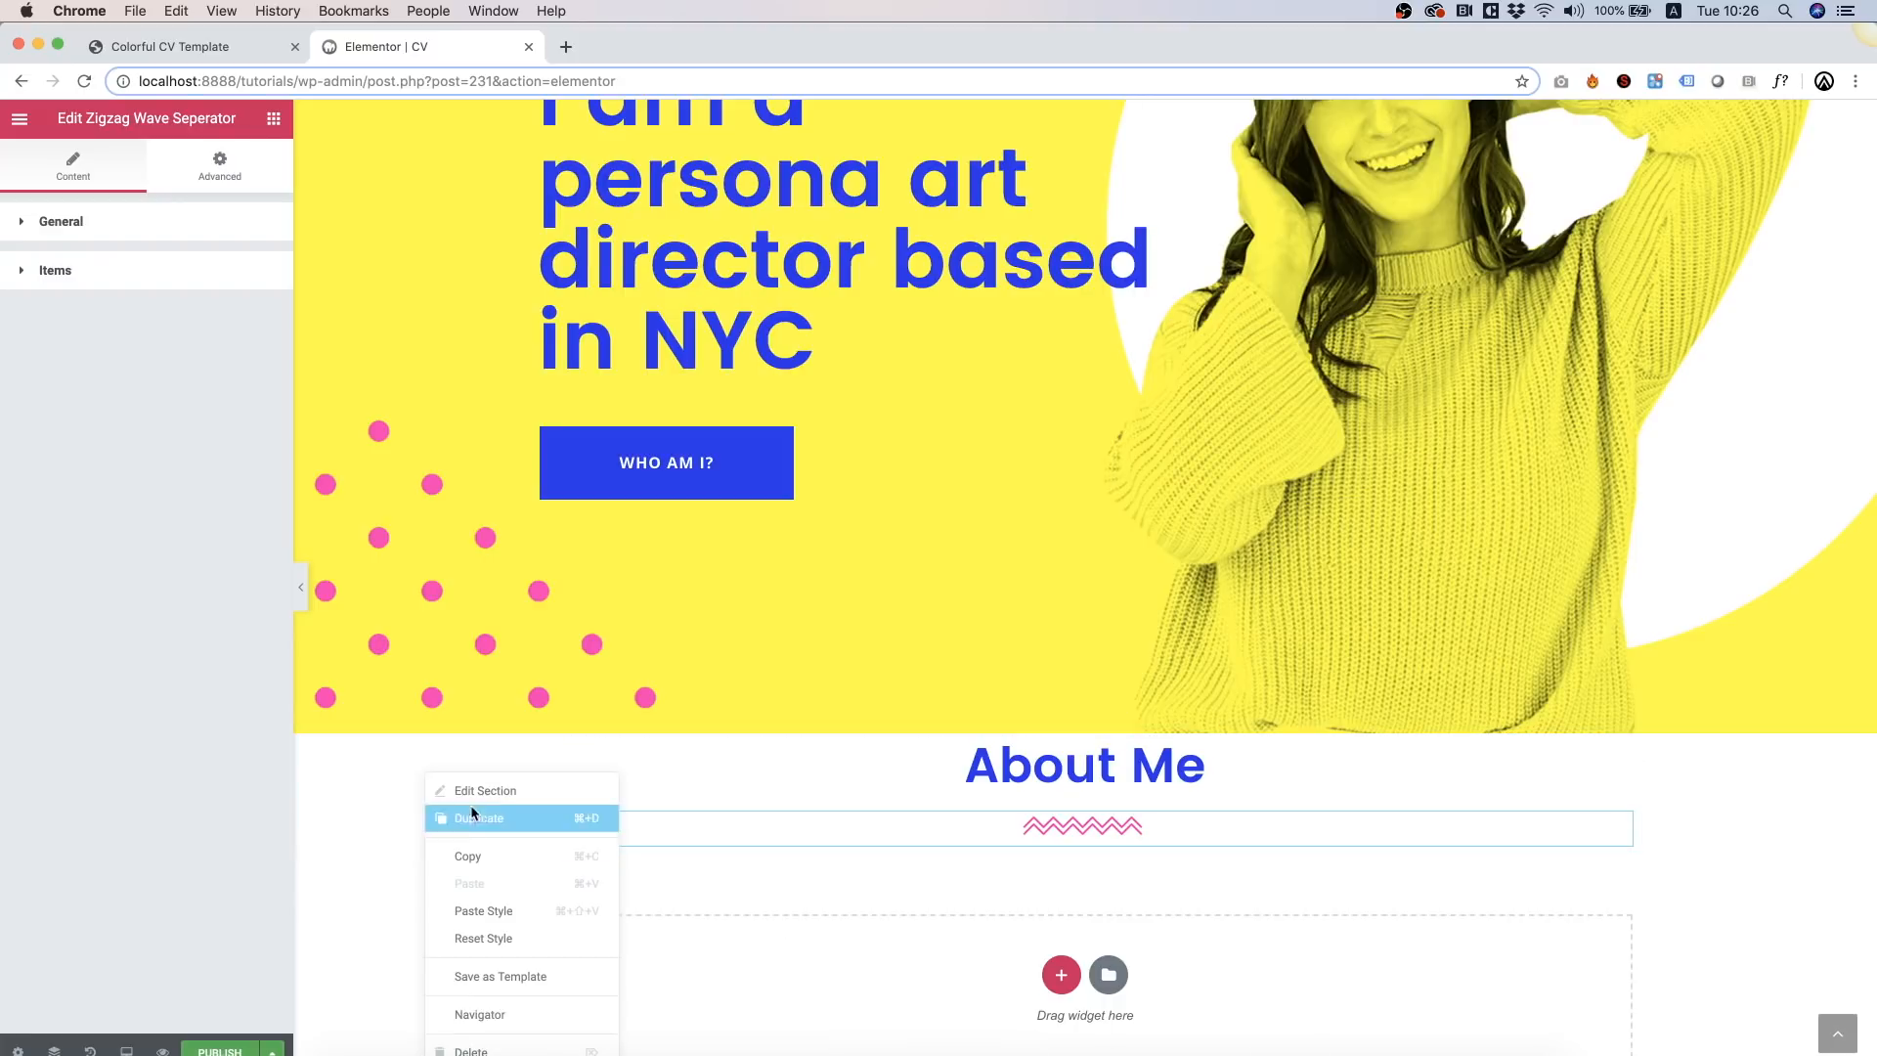
click(502, 791)
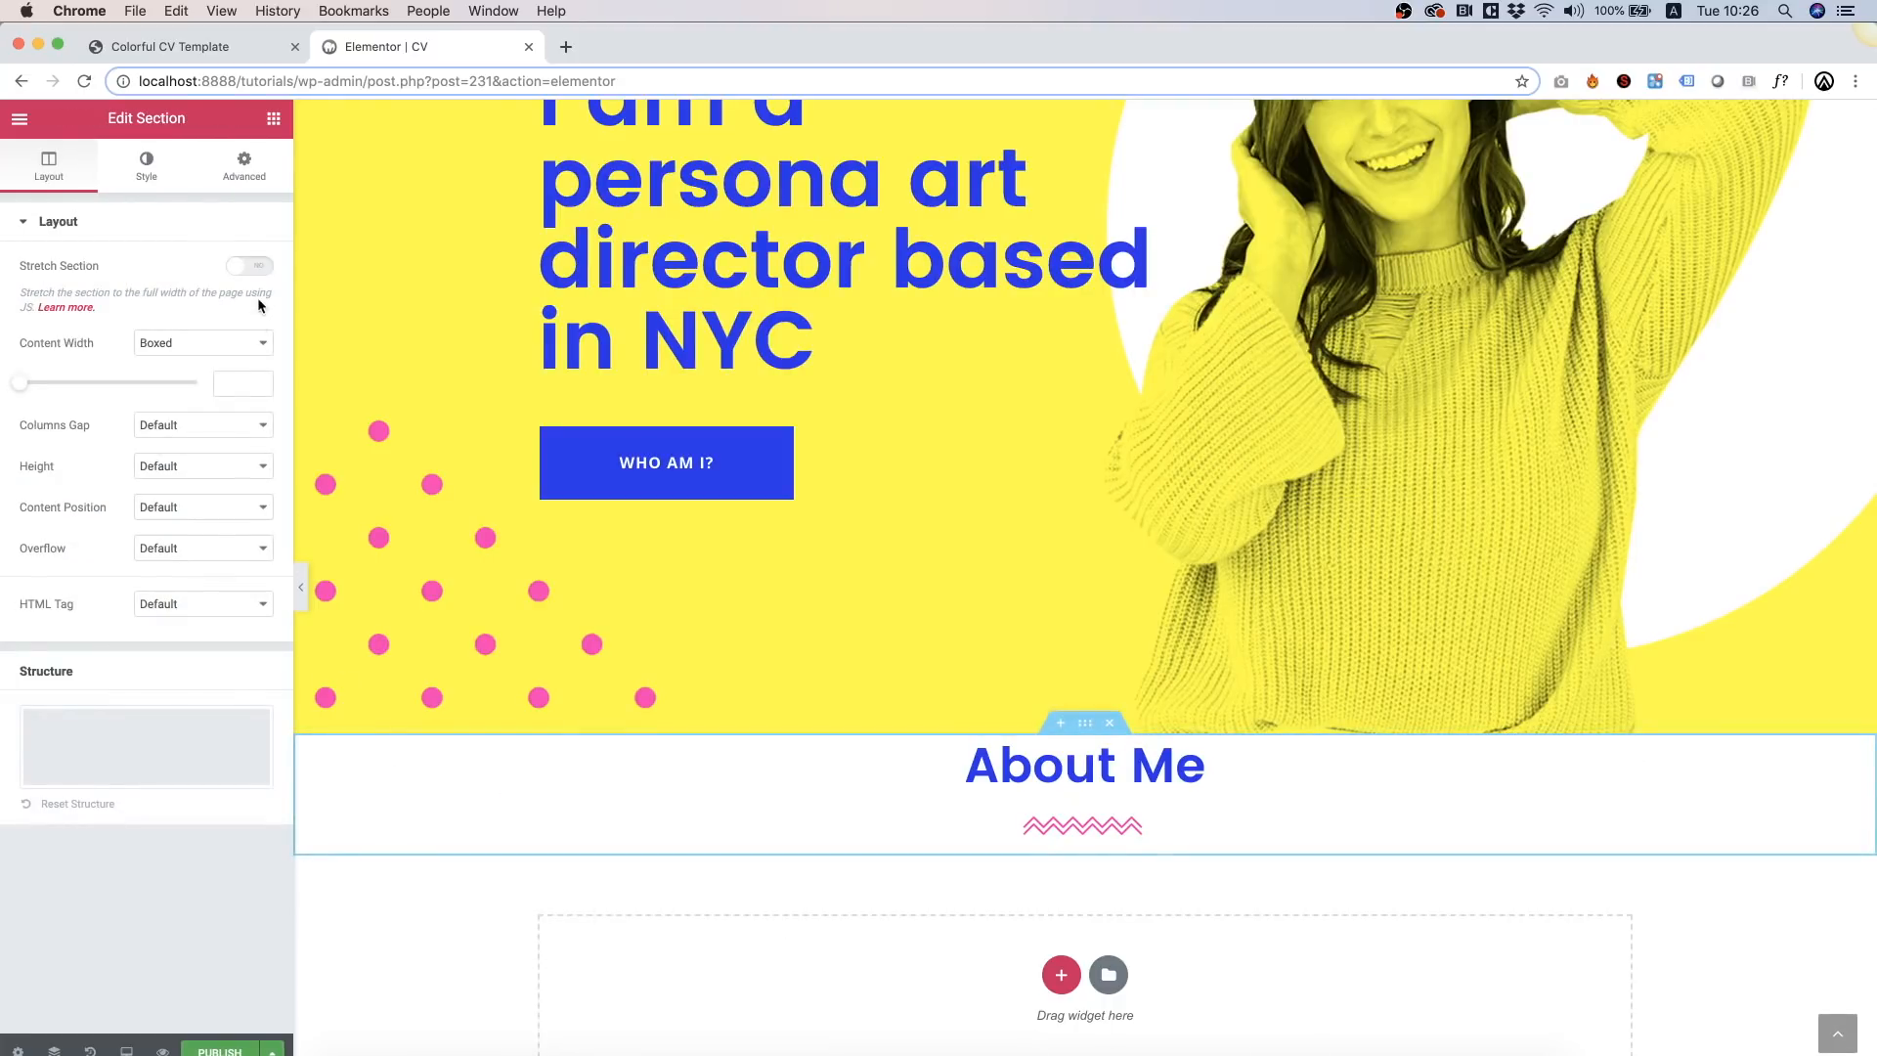
click(241, 176)
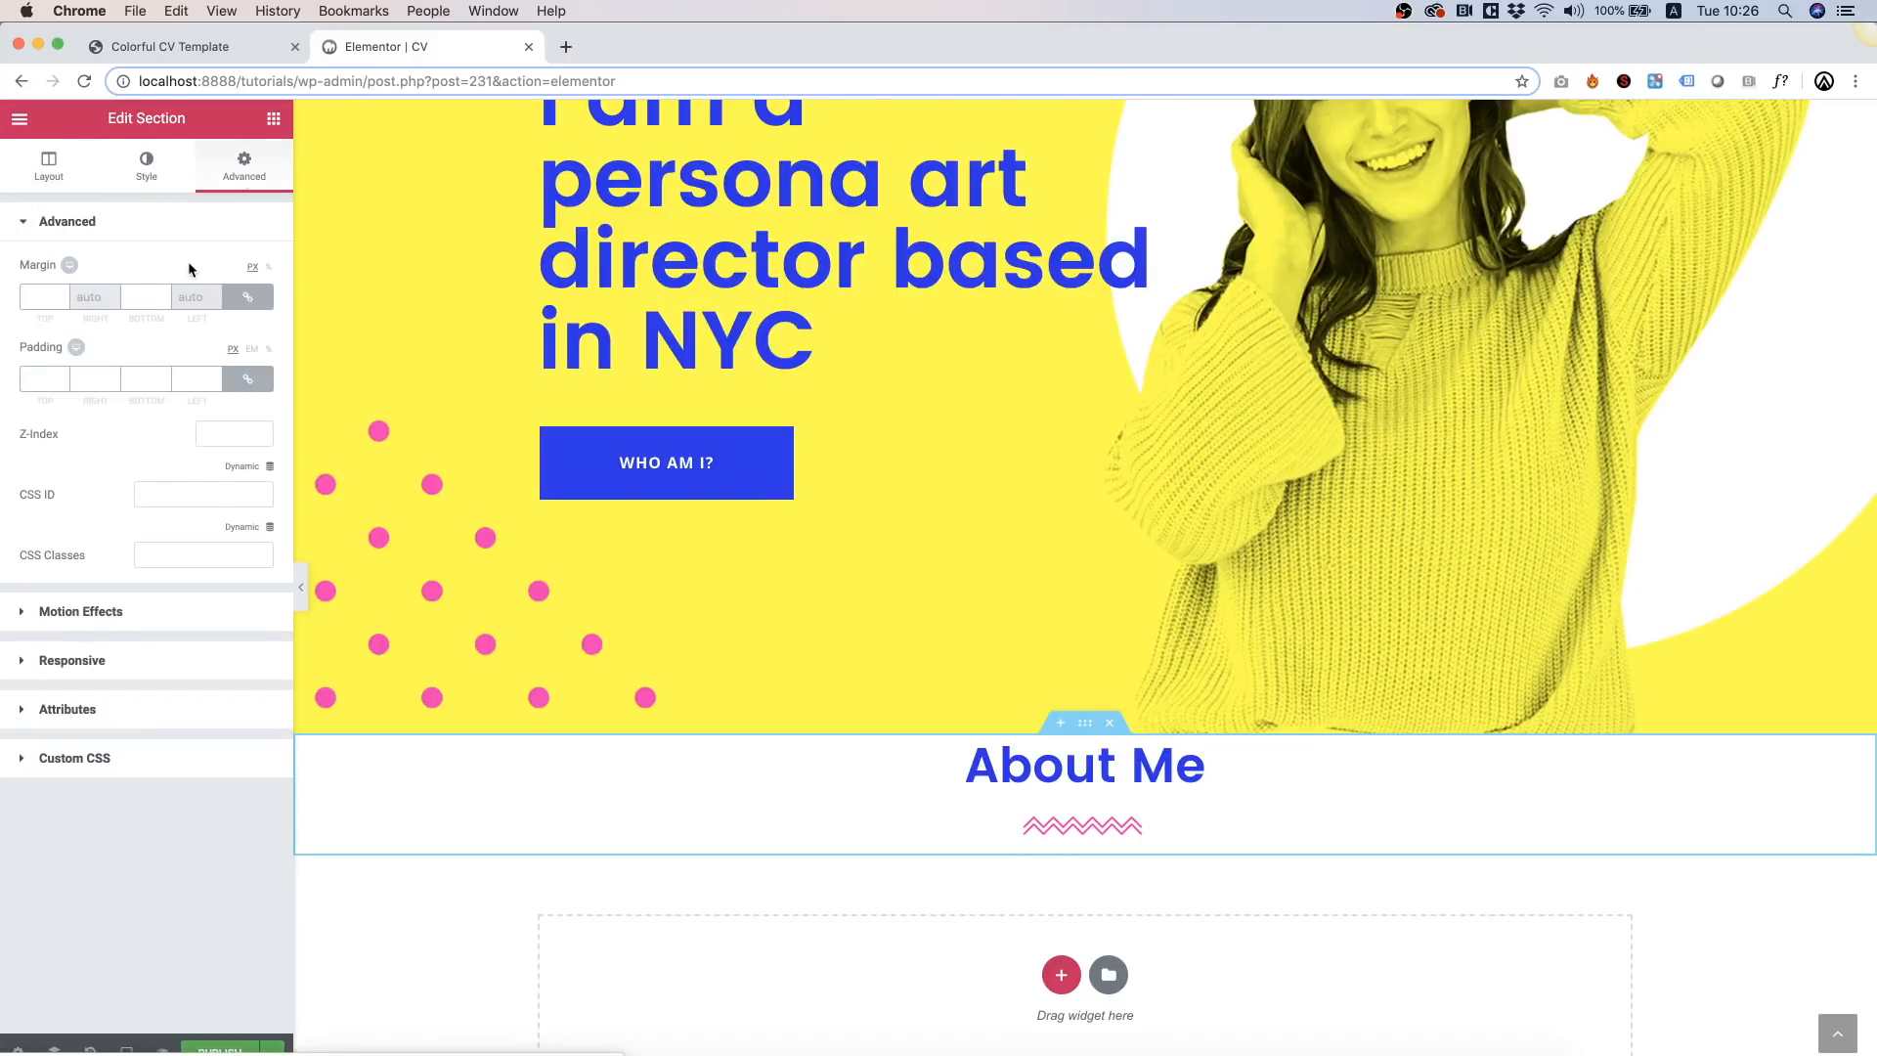
click(252, 380)
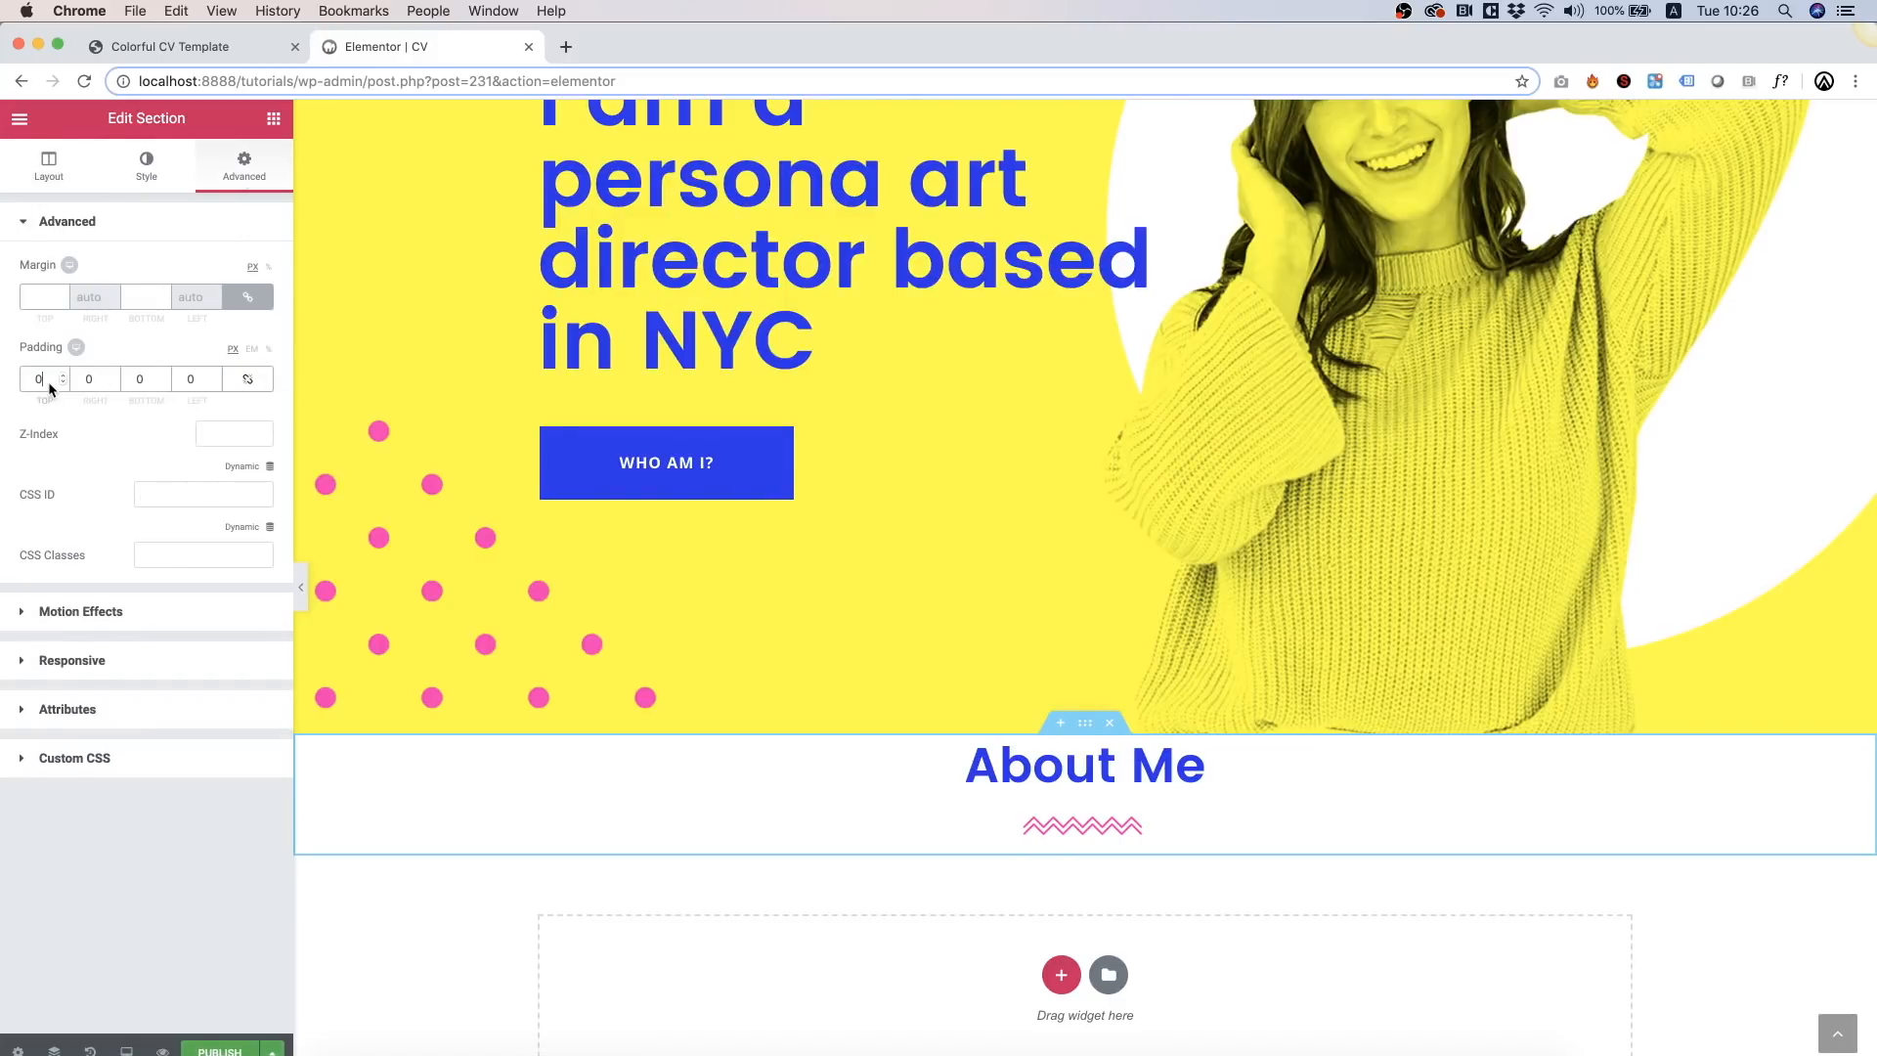
text(120)
key(Tab)
key(Tab)
text(120)
scroll(1633, 792, down, 3)
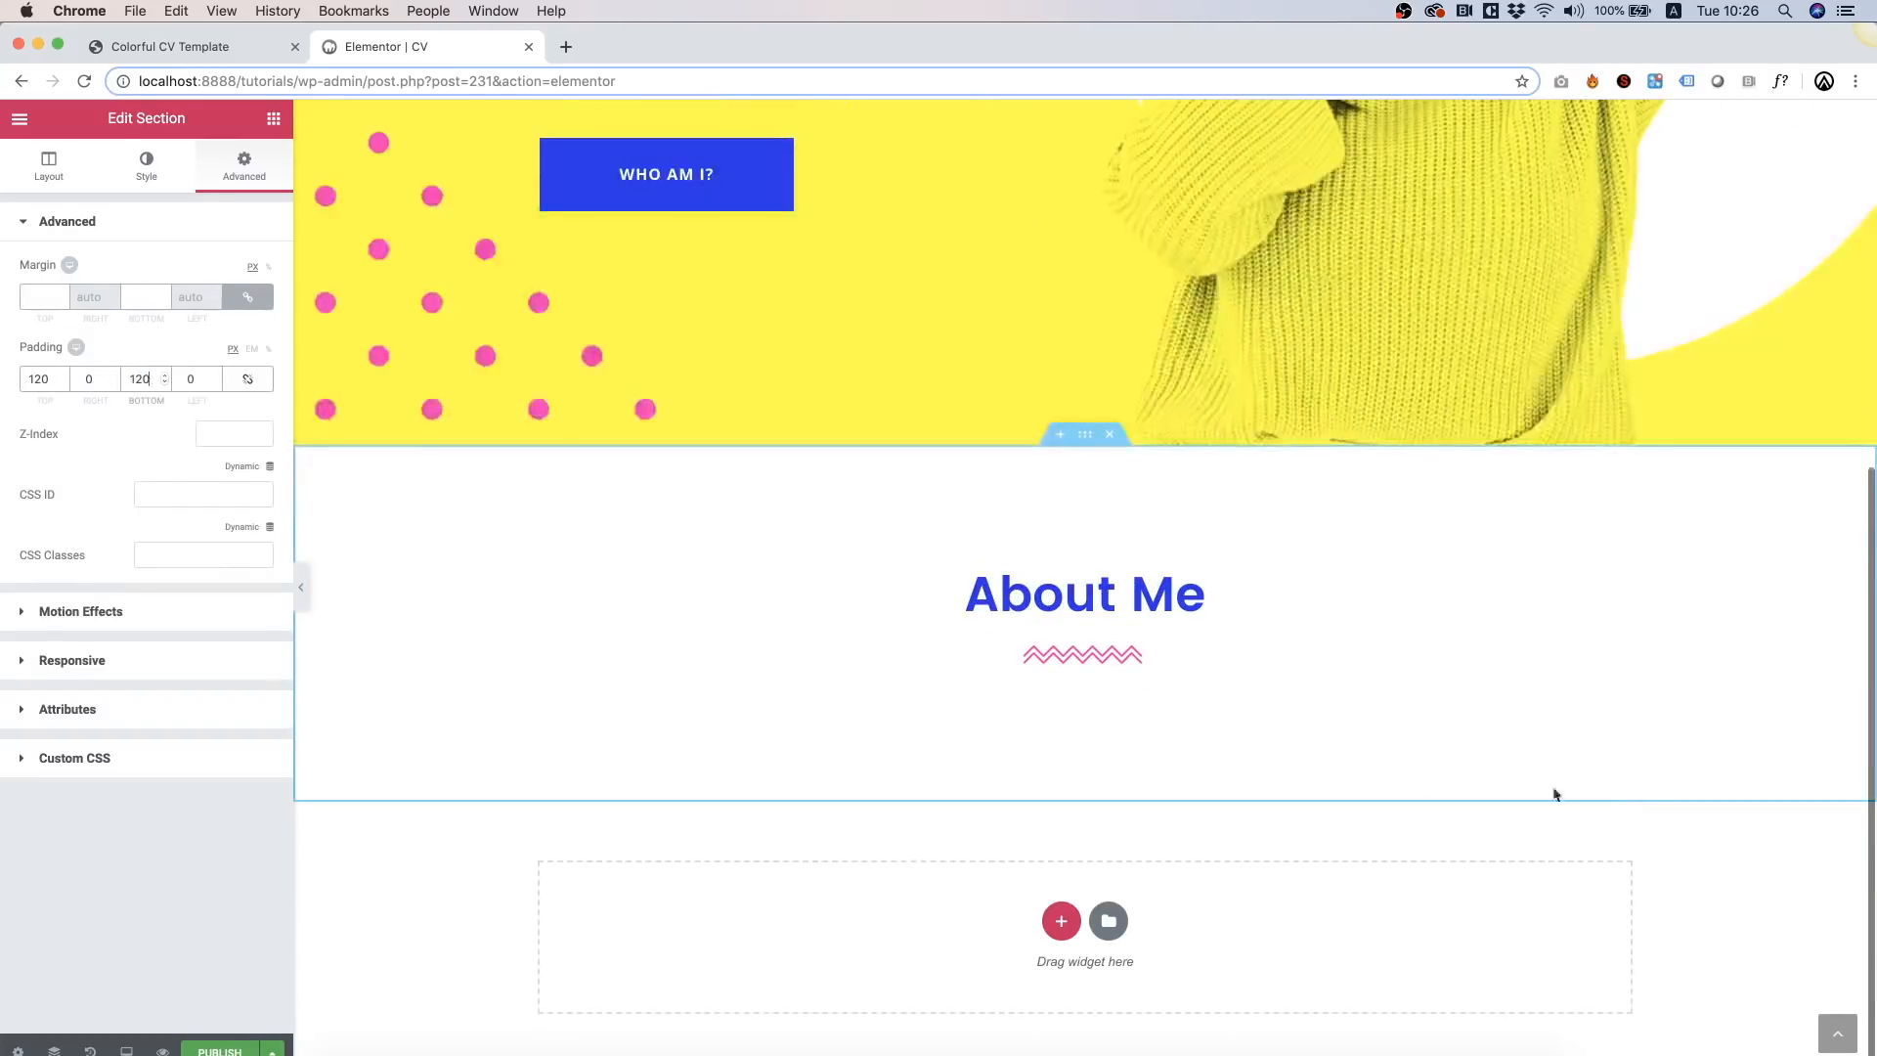
click(274, 123)
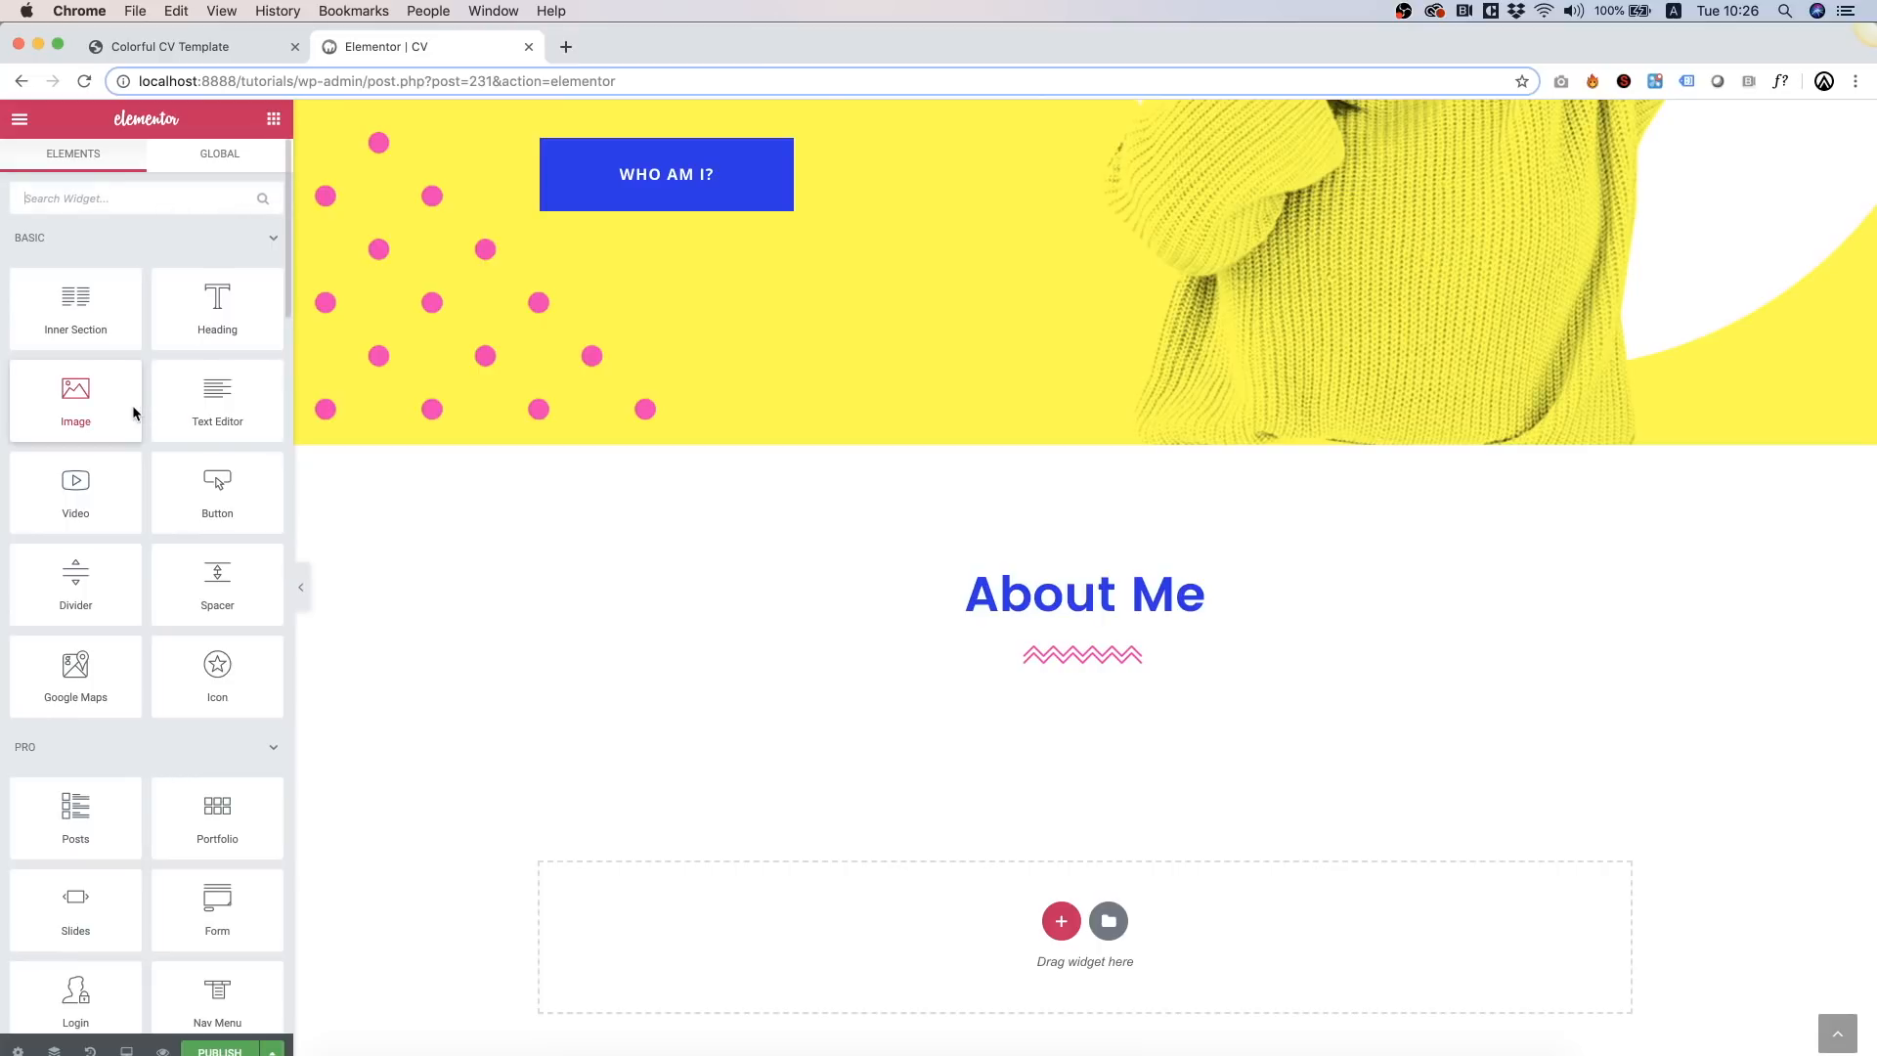
Step: Add a Text Editor paragraph under About Me with font size 18, centre-aligned
drag(211, 421, 1042, 673)
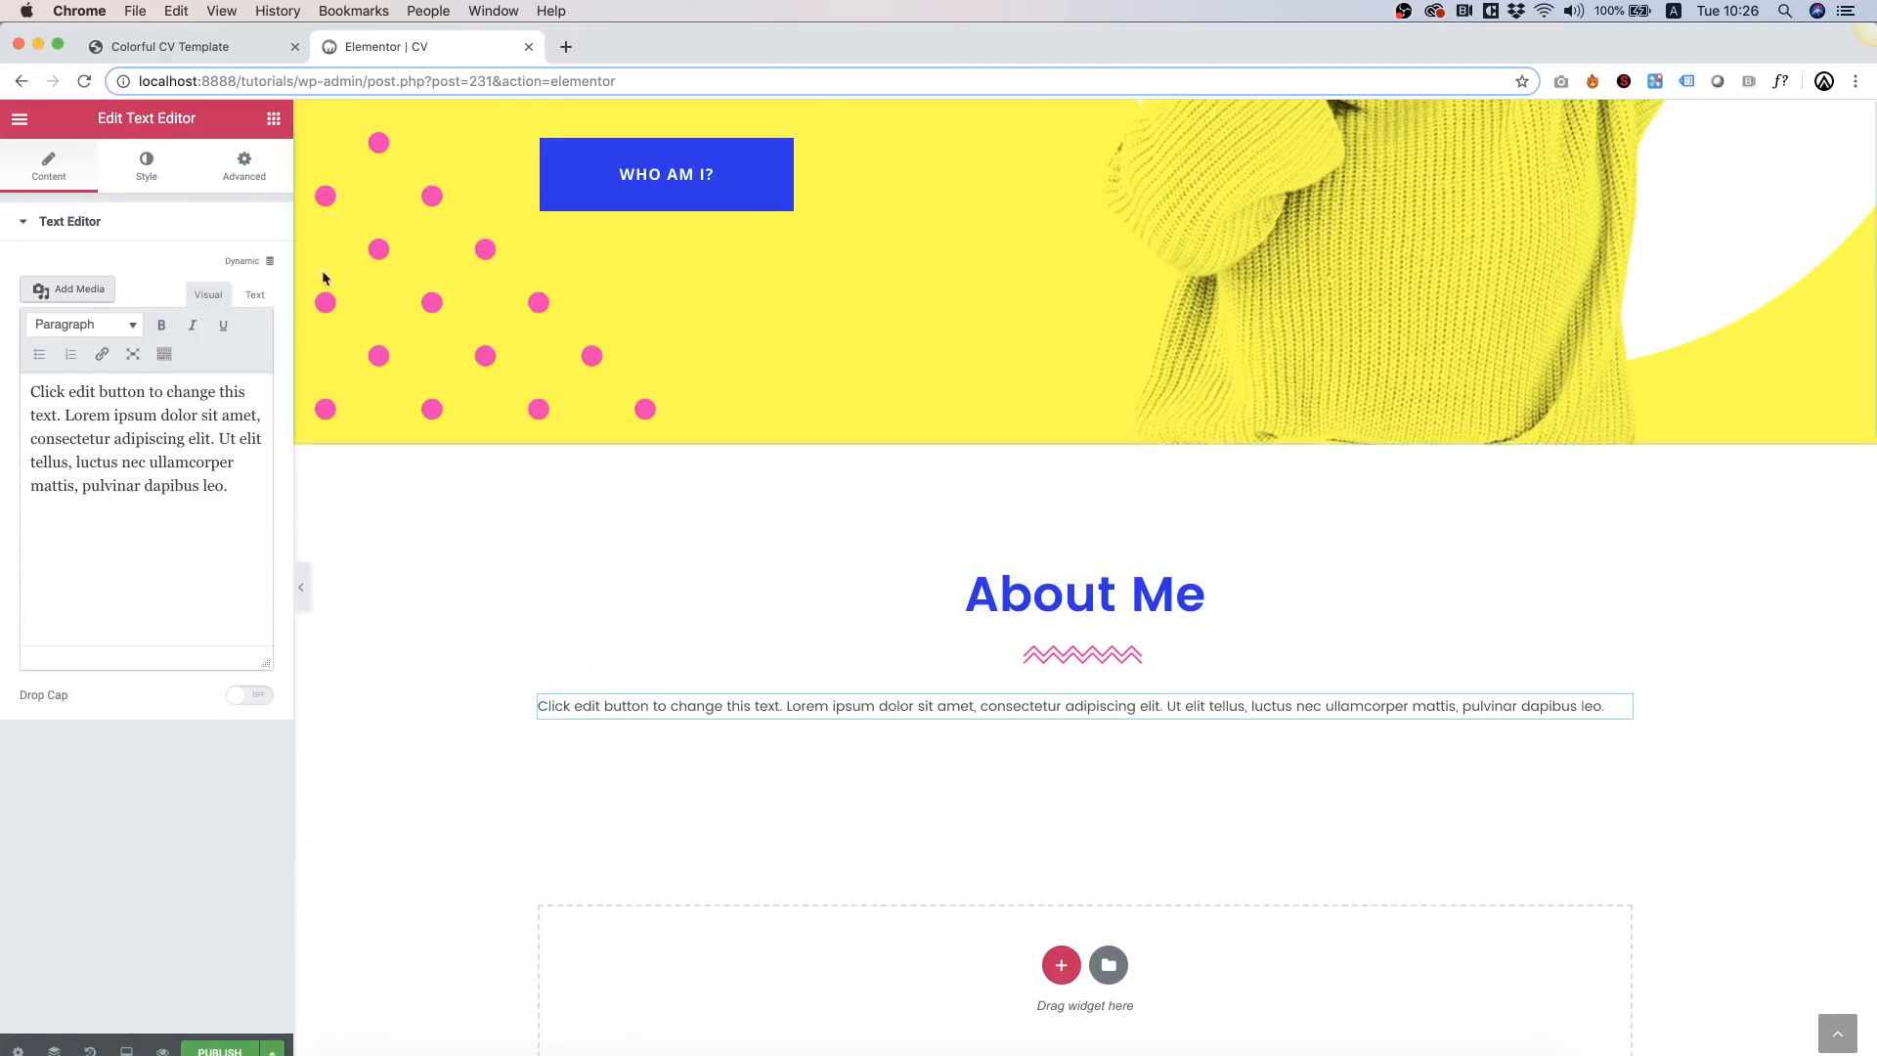
click(149, 172)
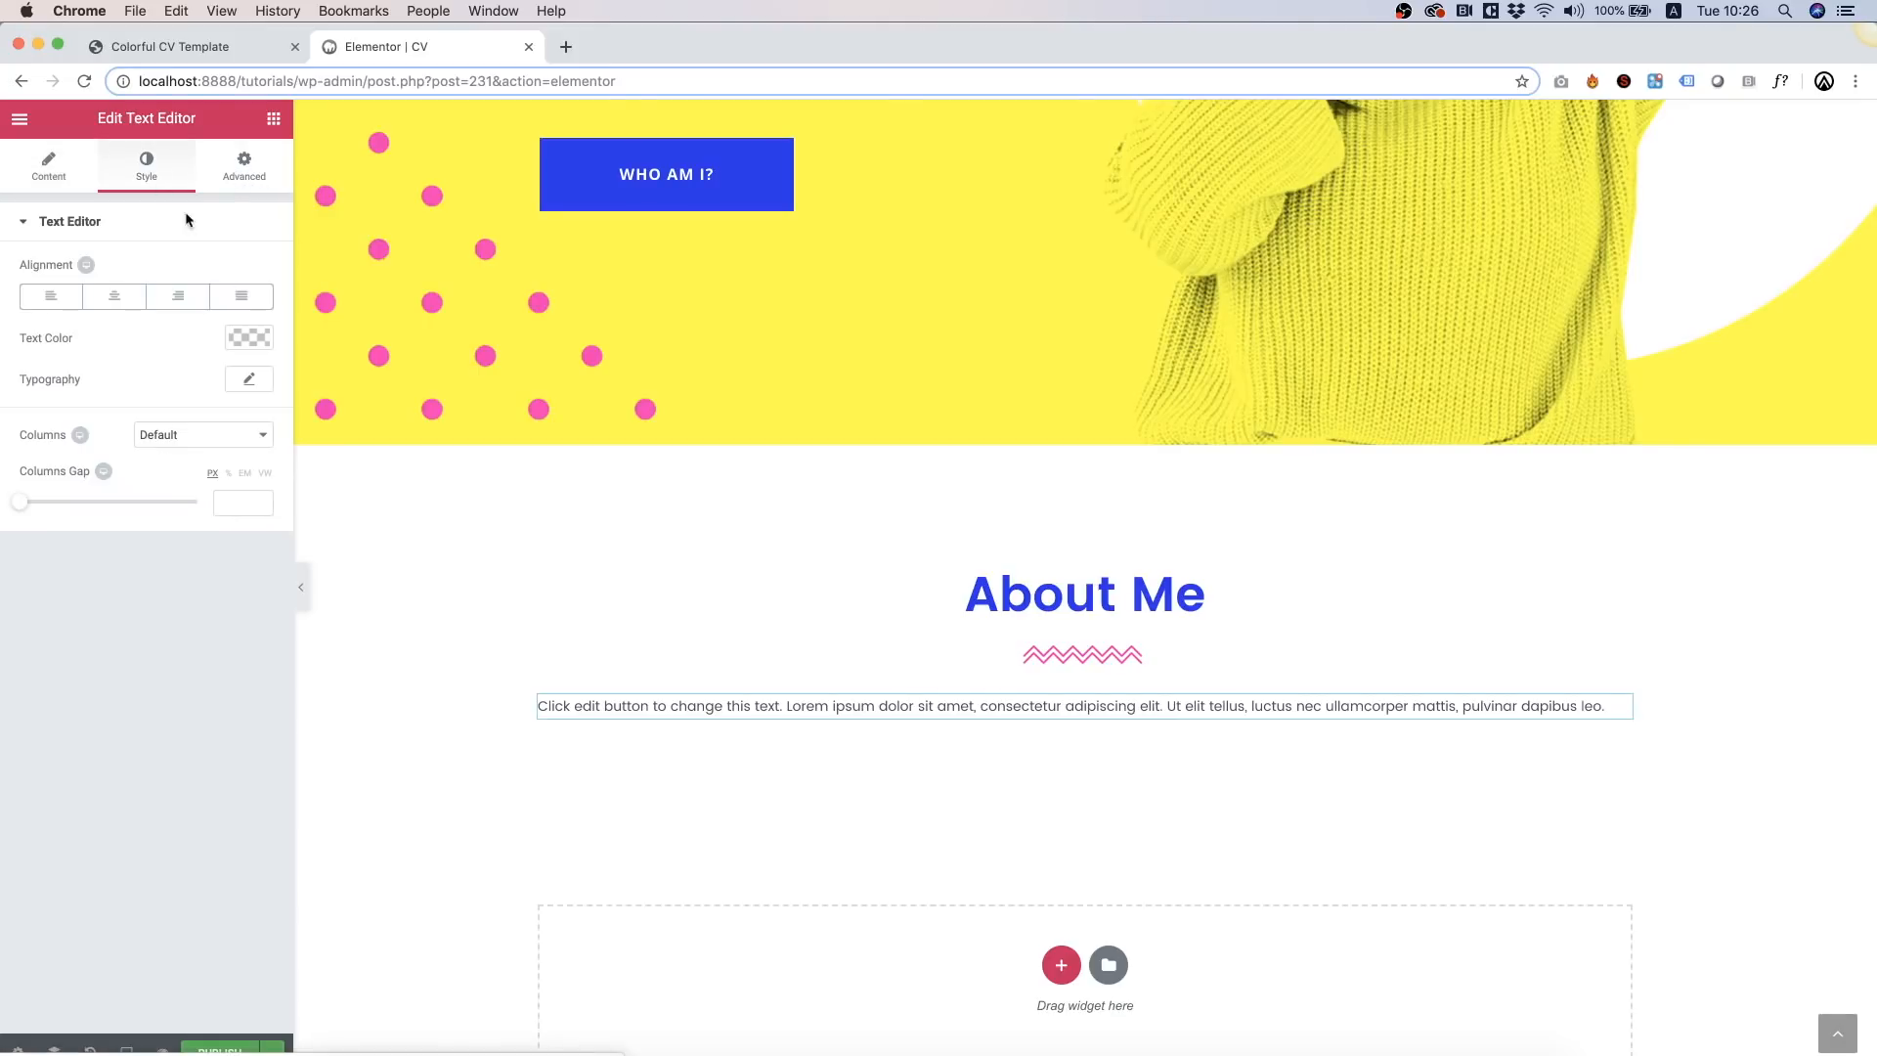
click(248, 339)
click(248, 338)
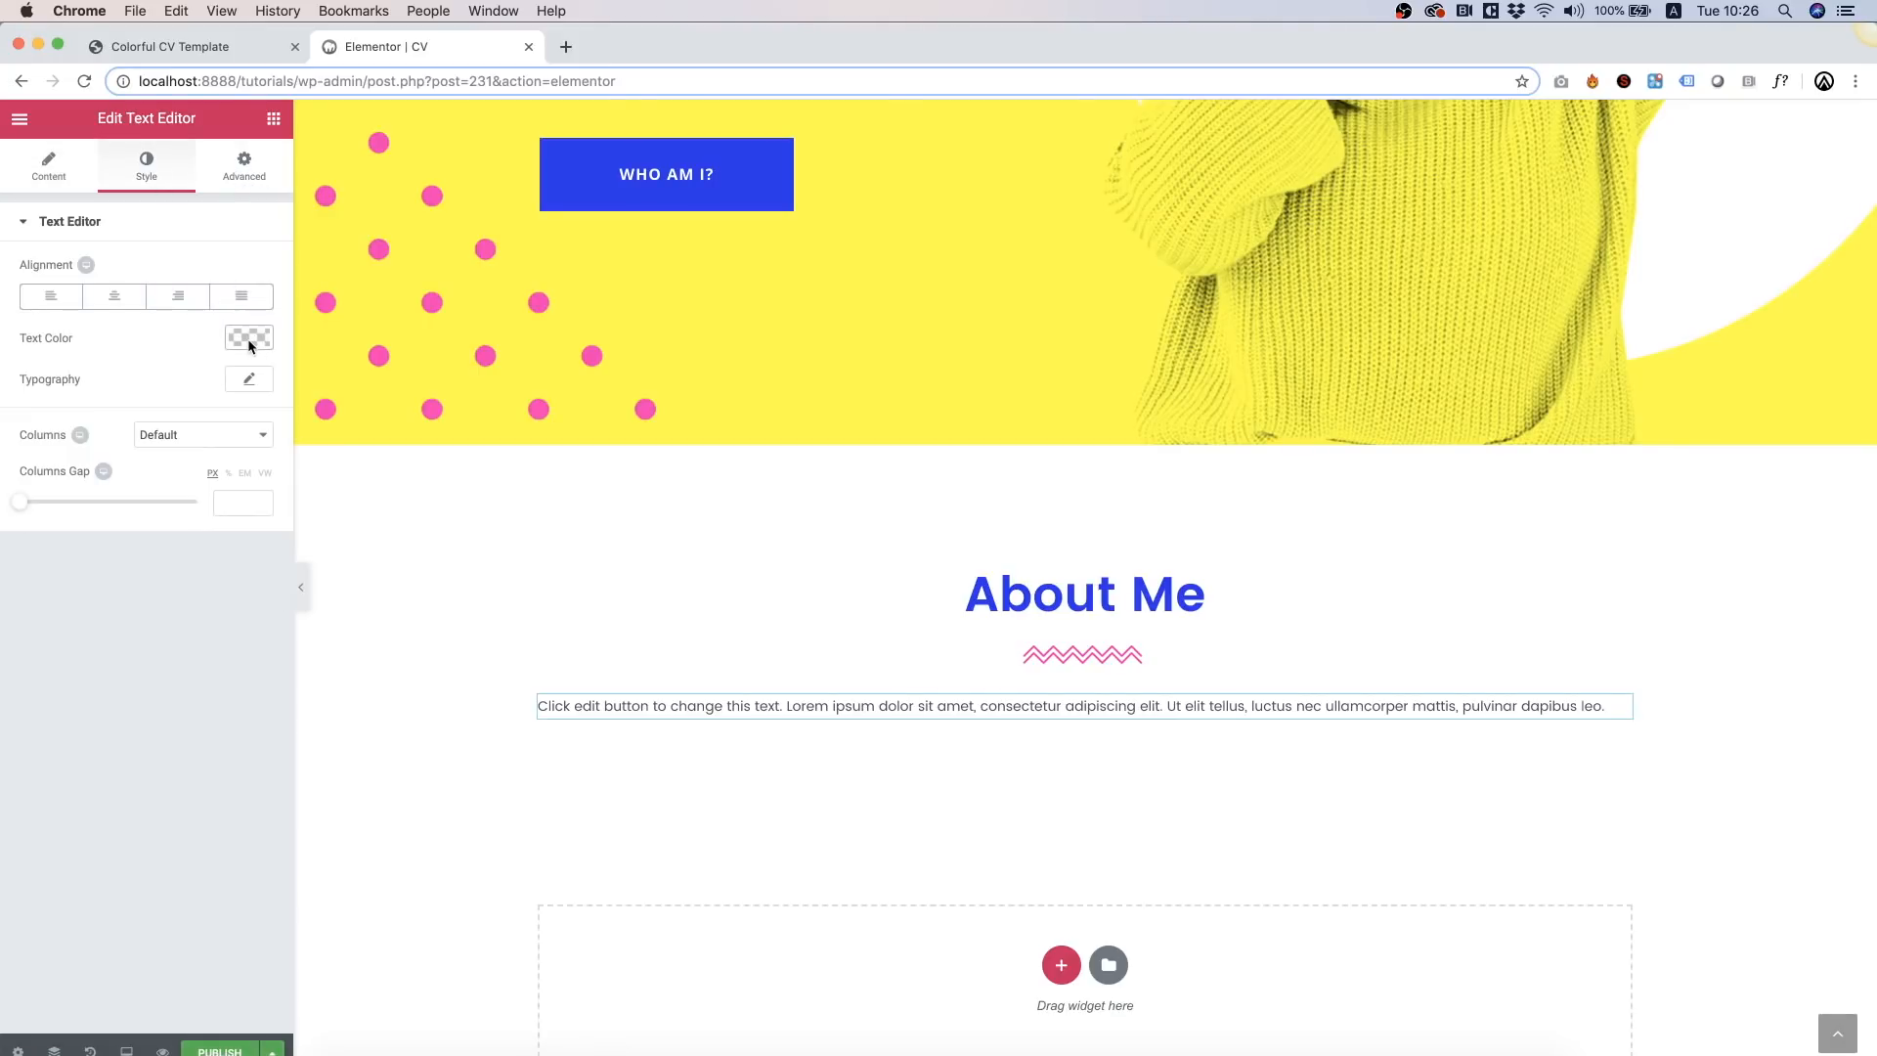
click(249, 378)
click(242, 503)
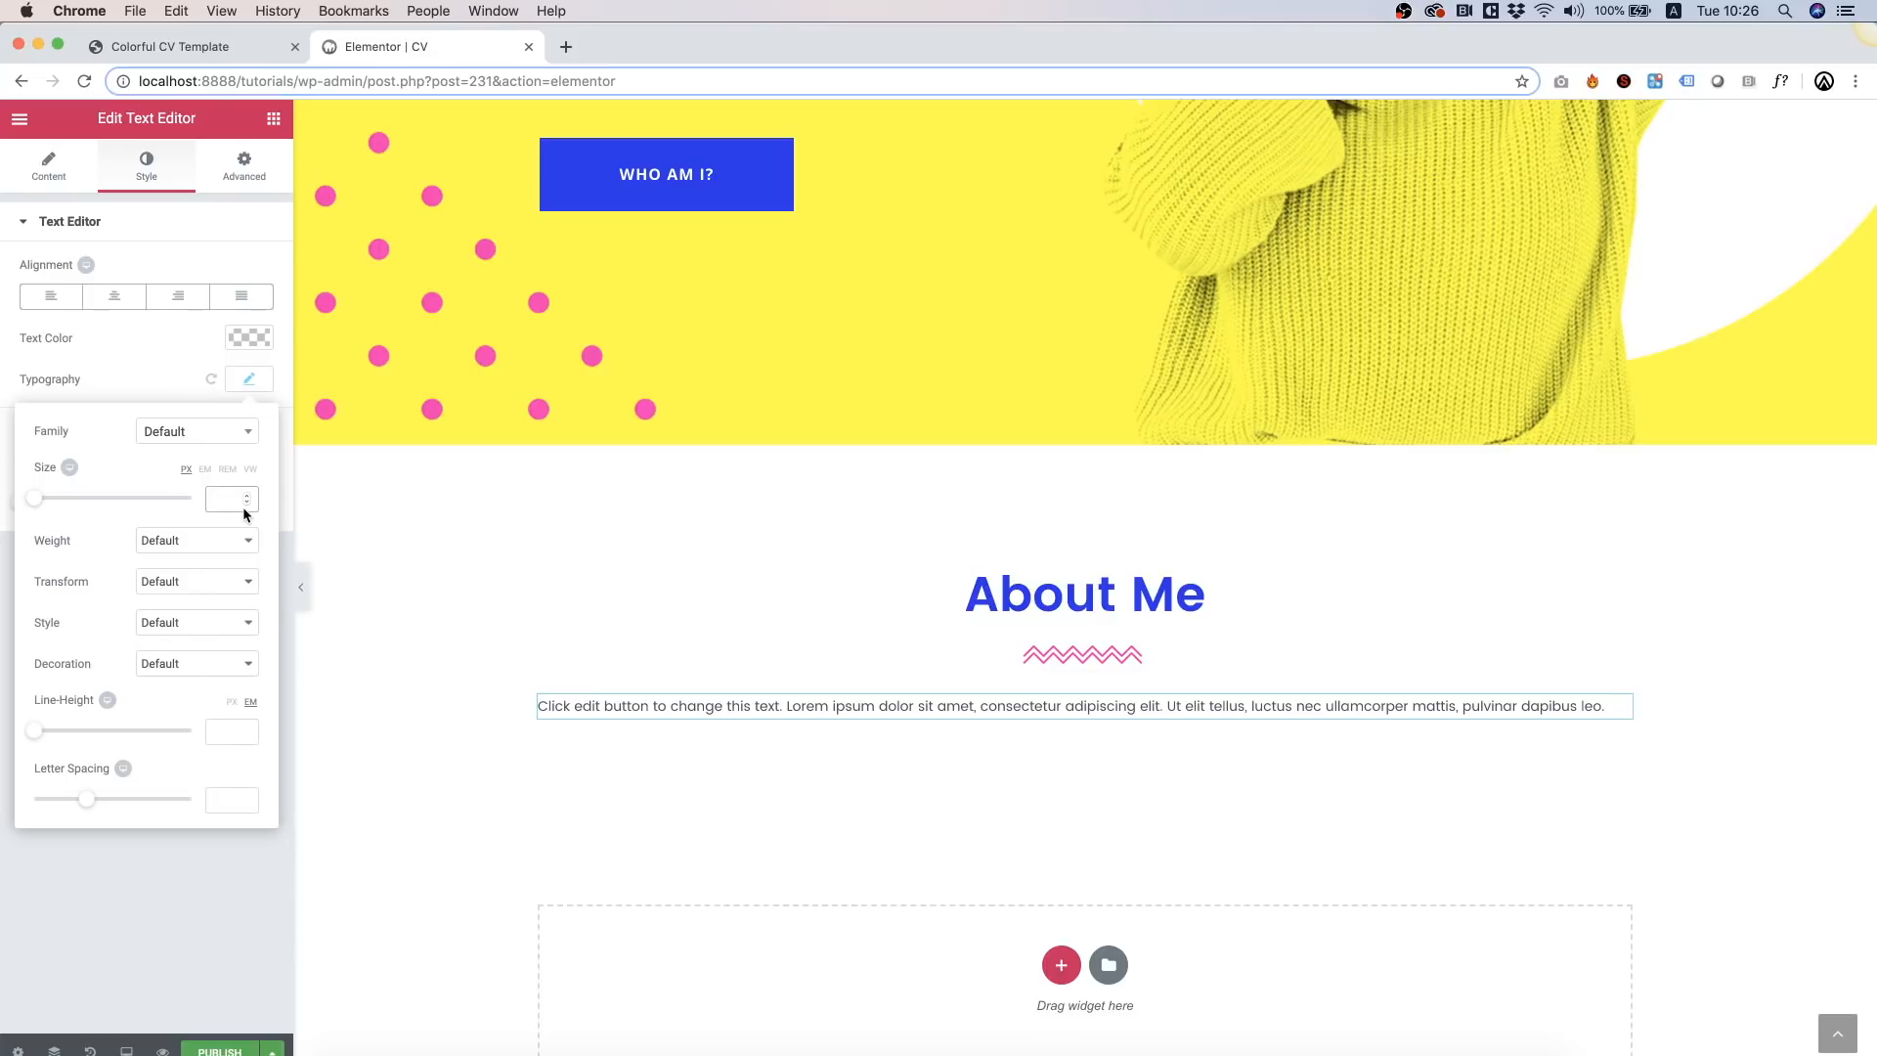
text(18)
click(136, 321)
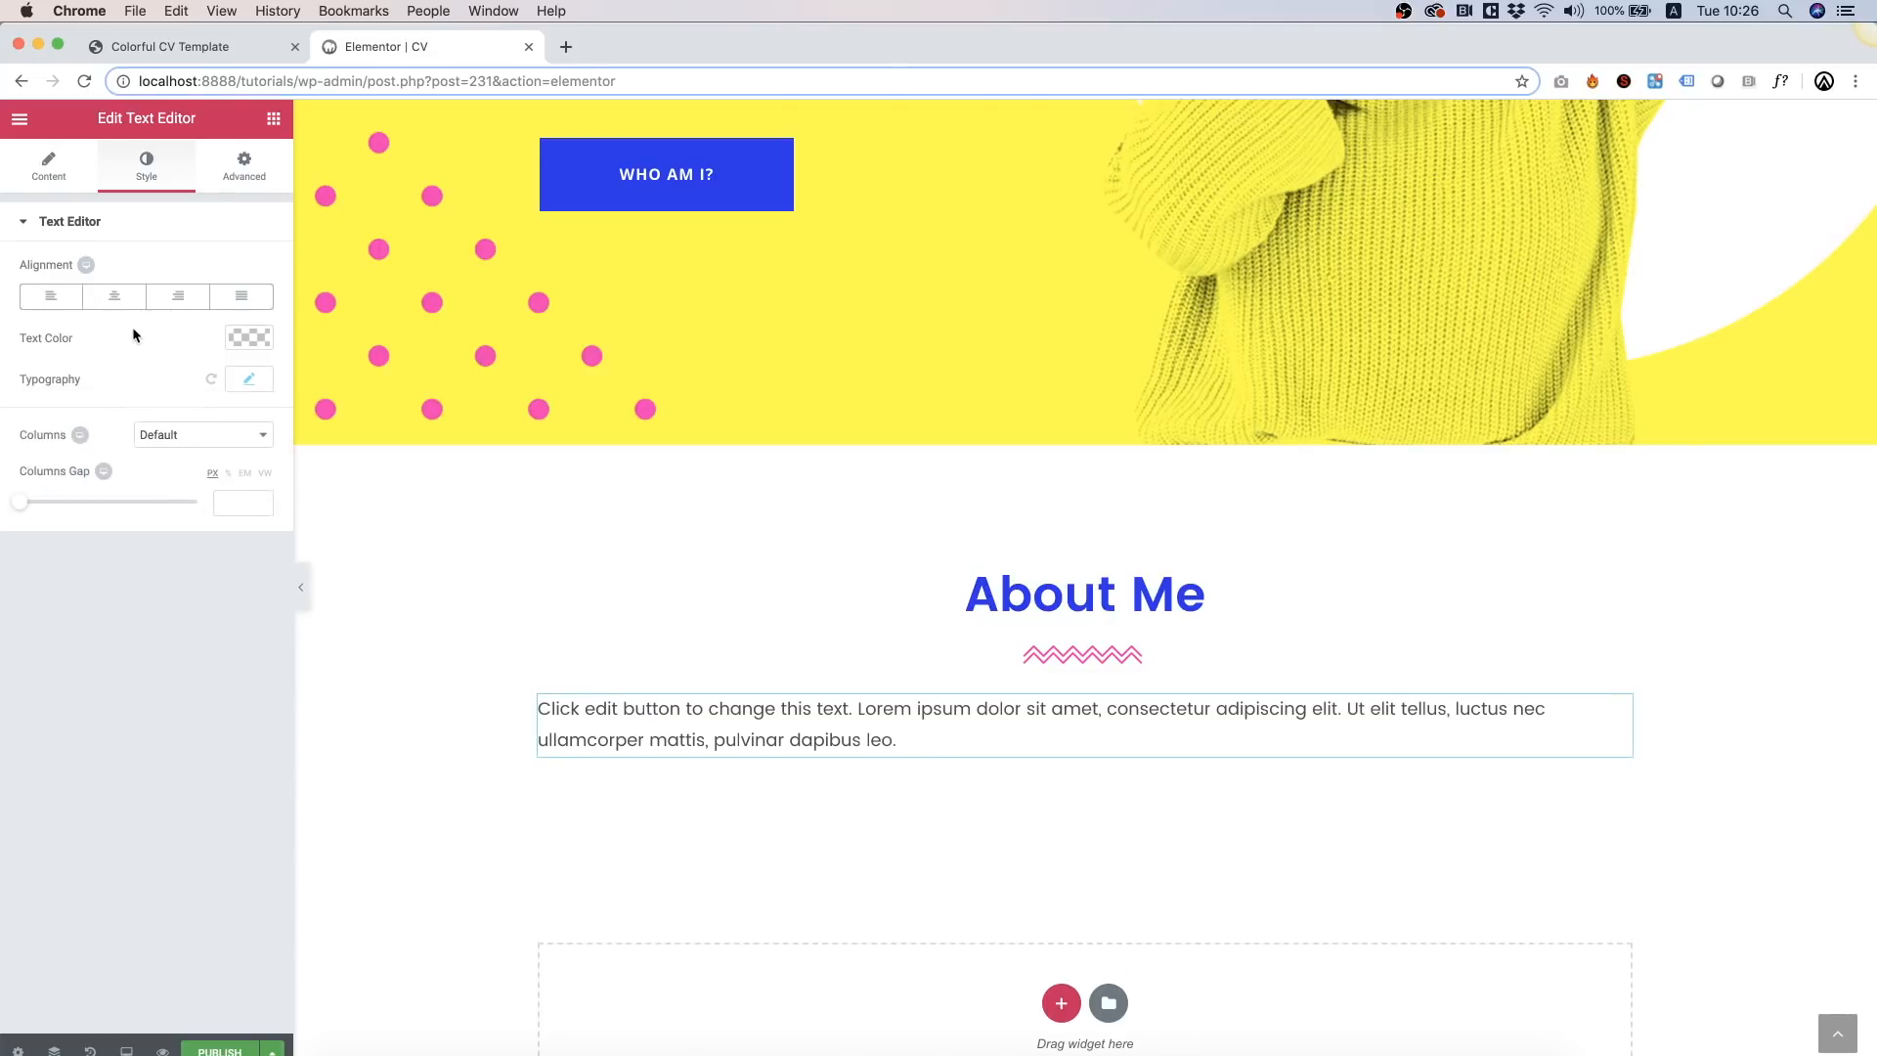
click(122, 307)
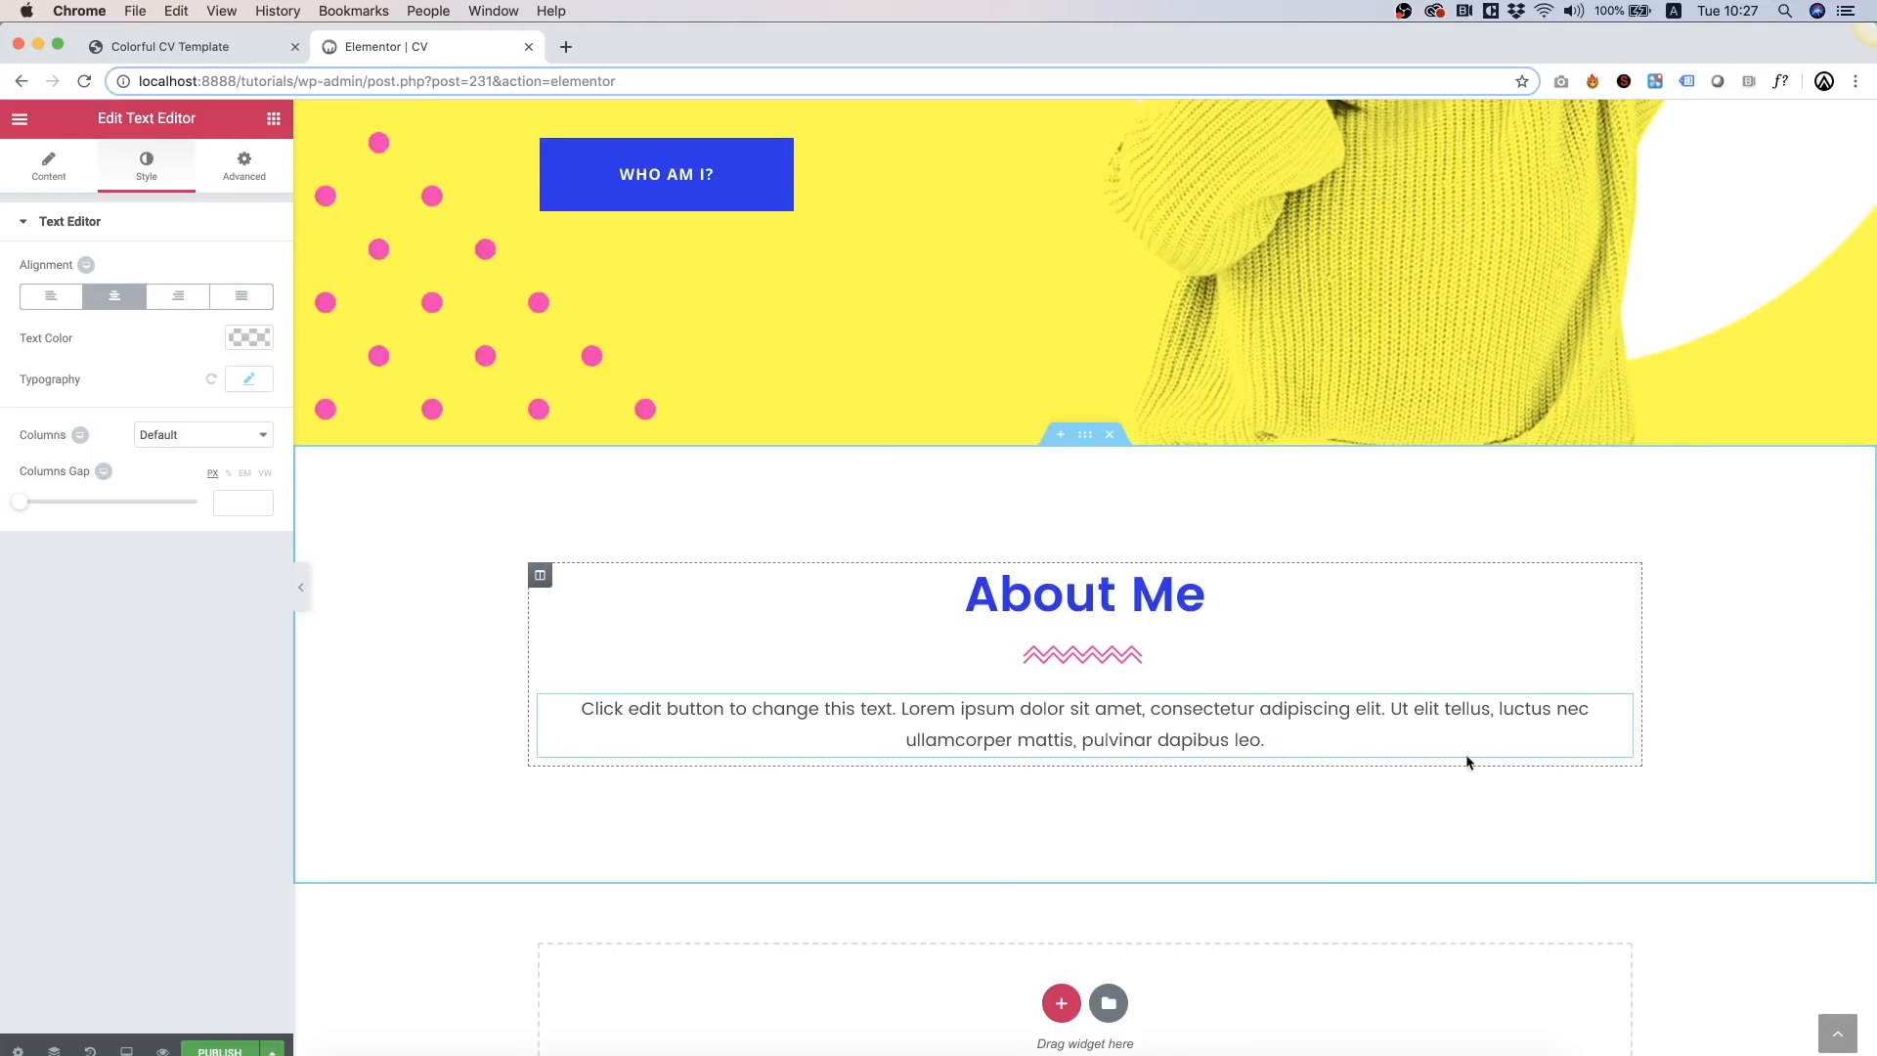
Step: Add an inner section below the paragraph and delete its right column, leaving one column
click(273, 120)
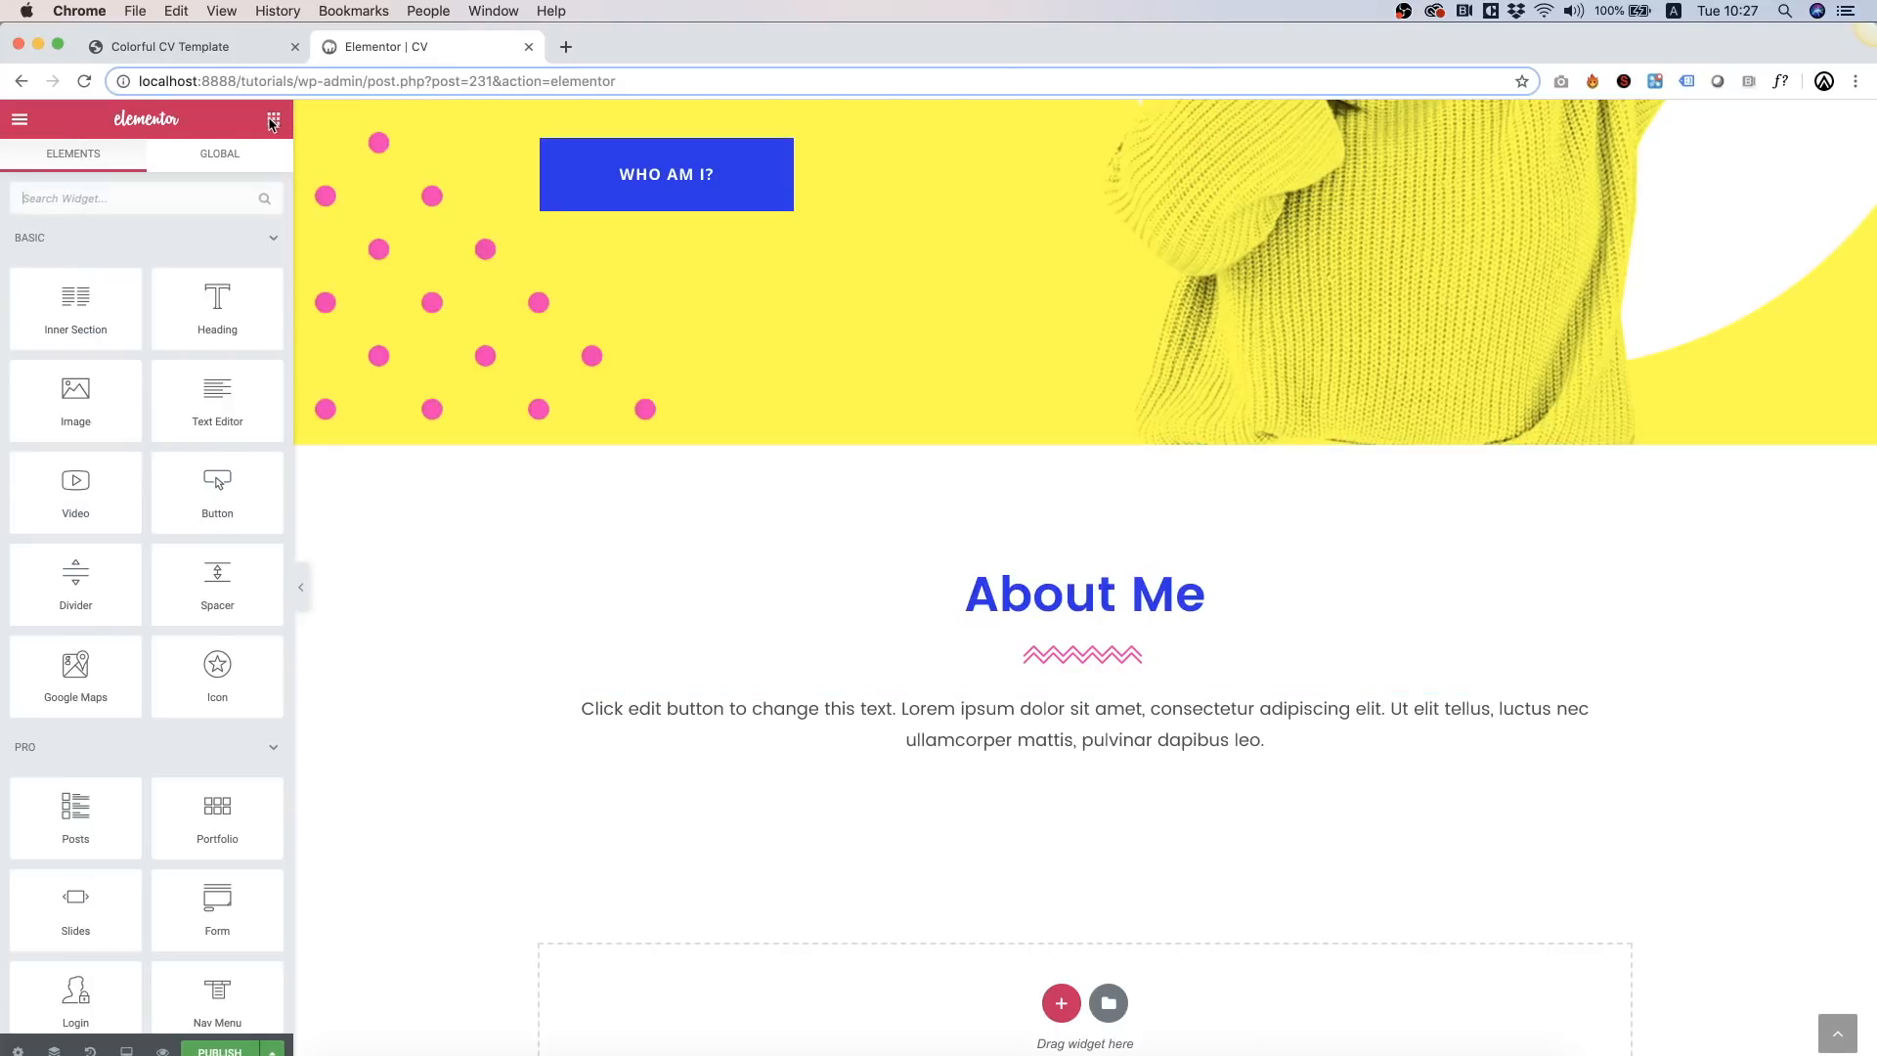
drag(61, 308, 760, 753)
scroll(760, 753, down, 3)
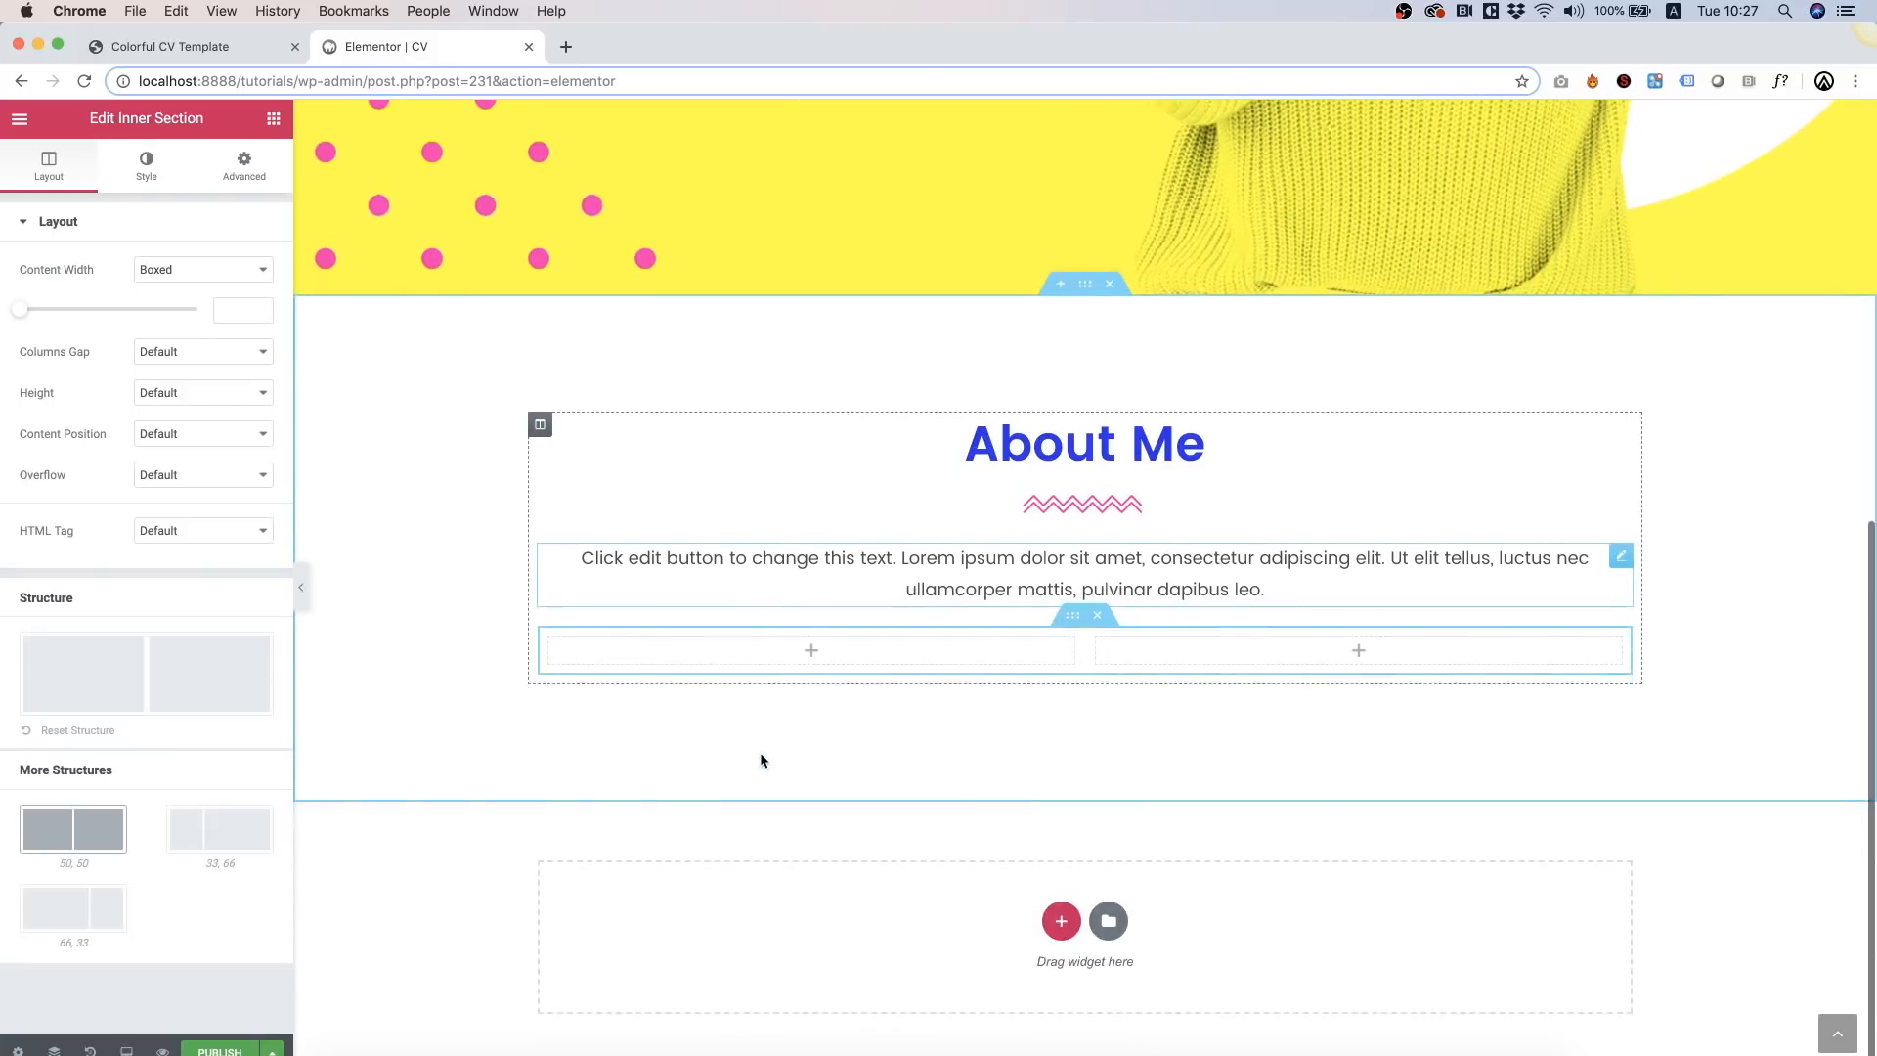
click(1099, 640)
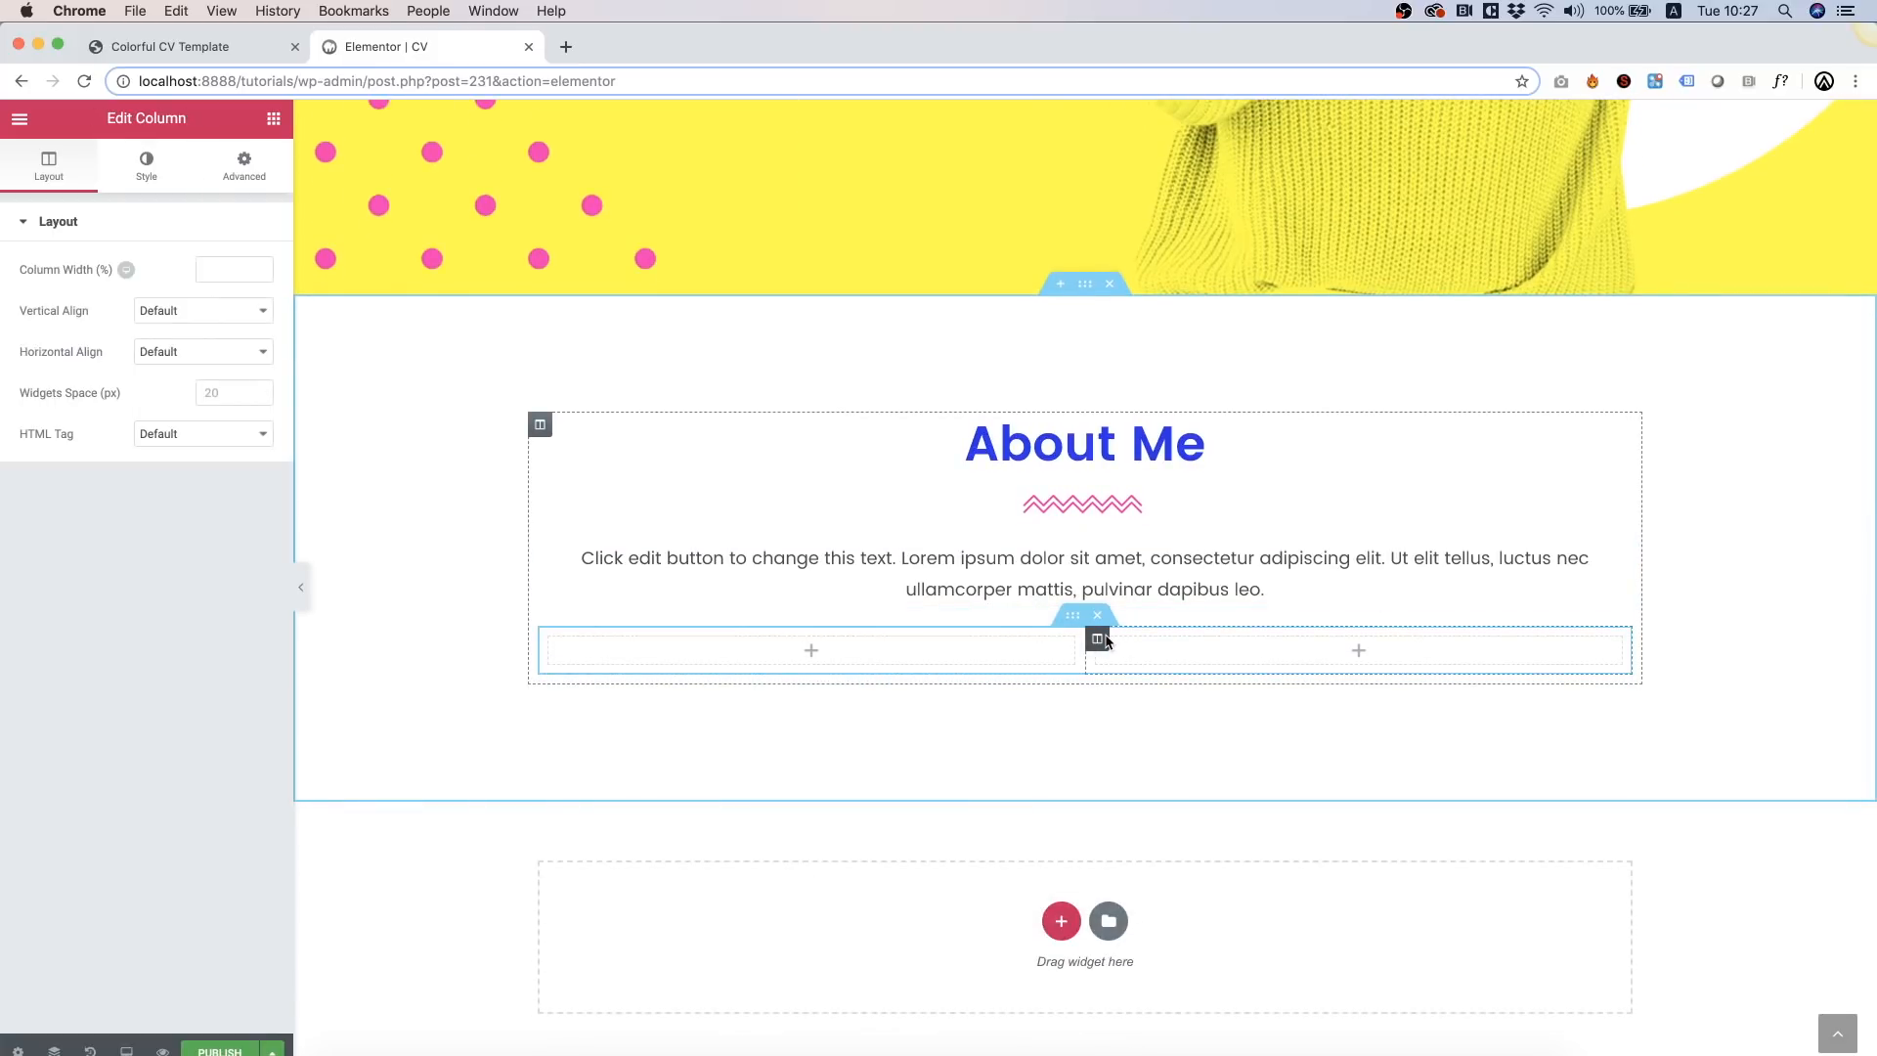
right_click(1103, 640)
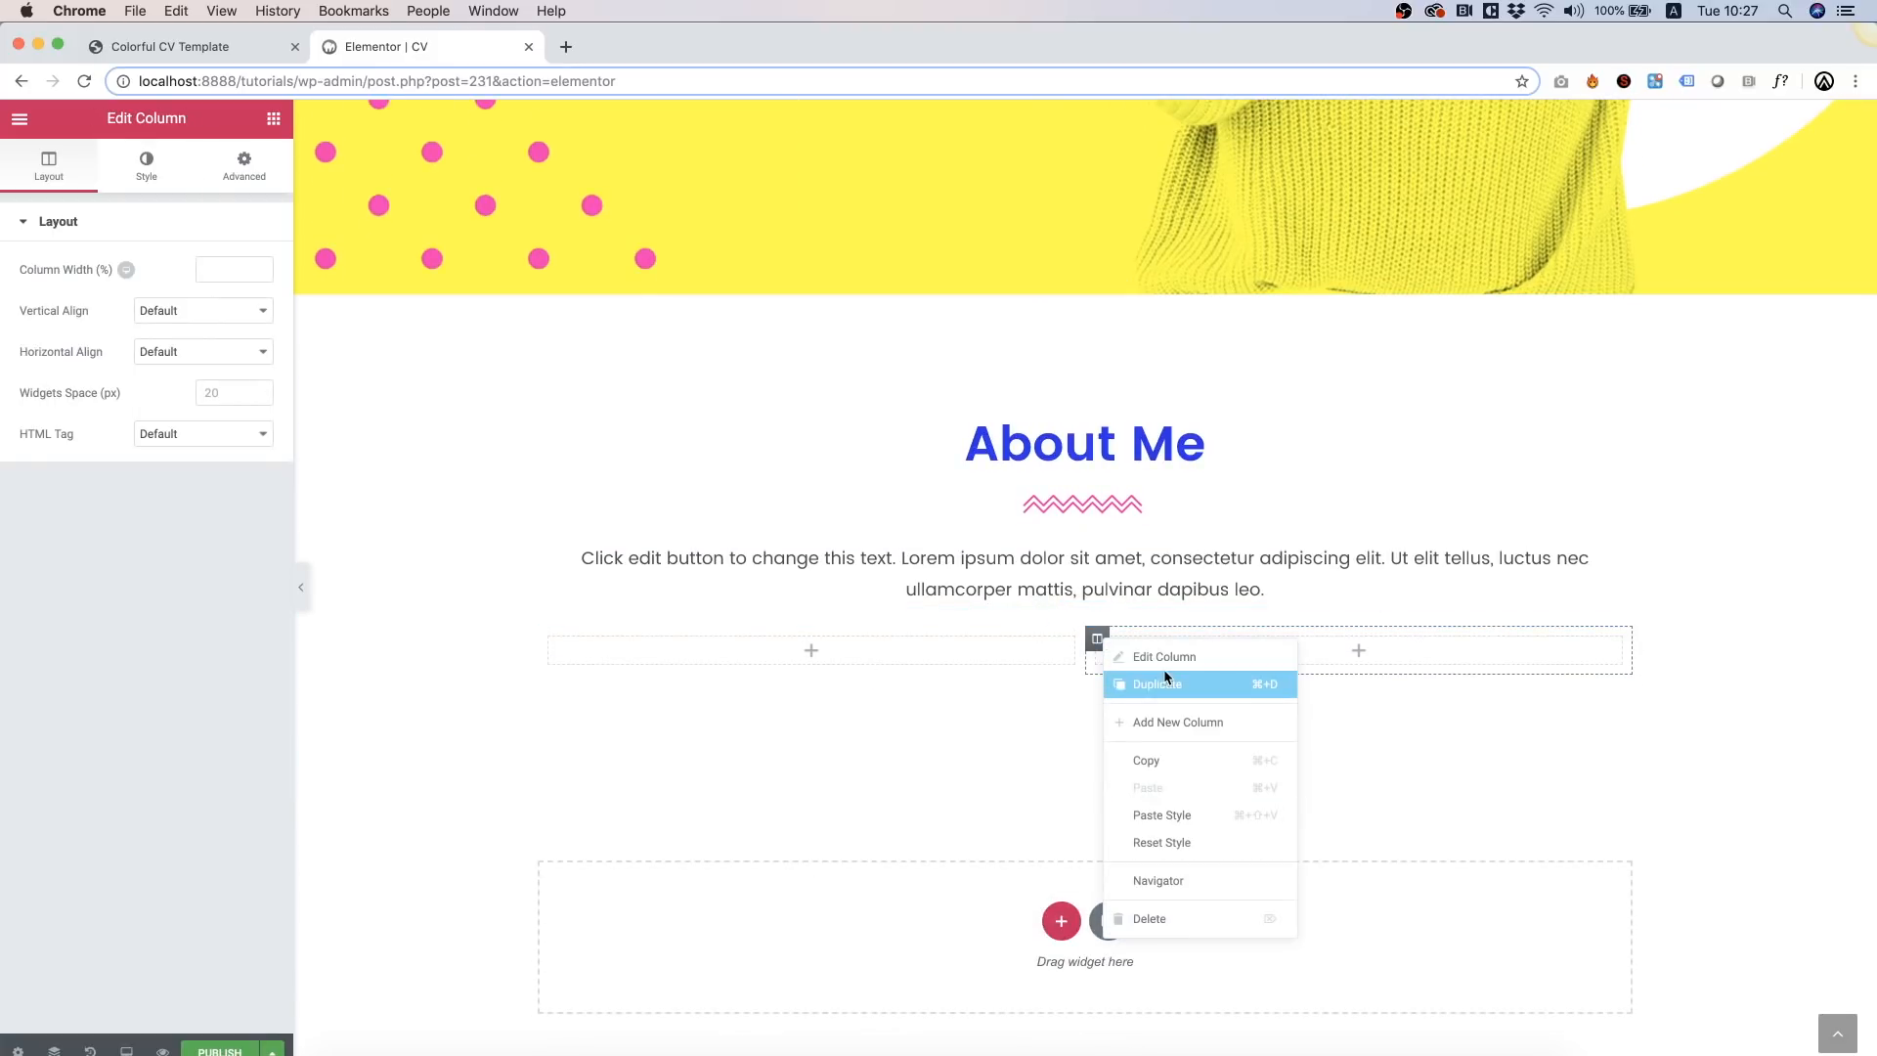
click(1139, 920)
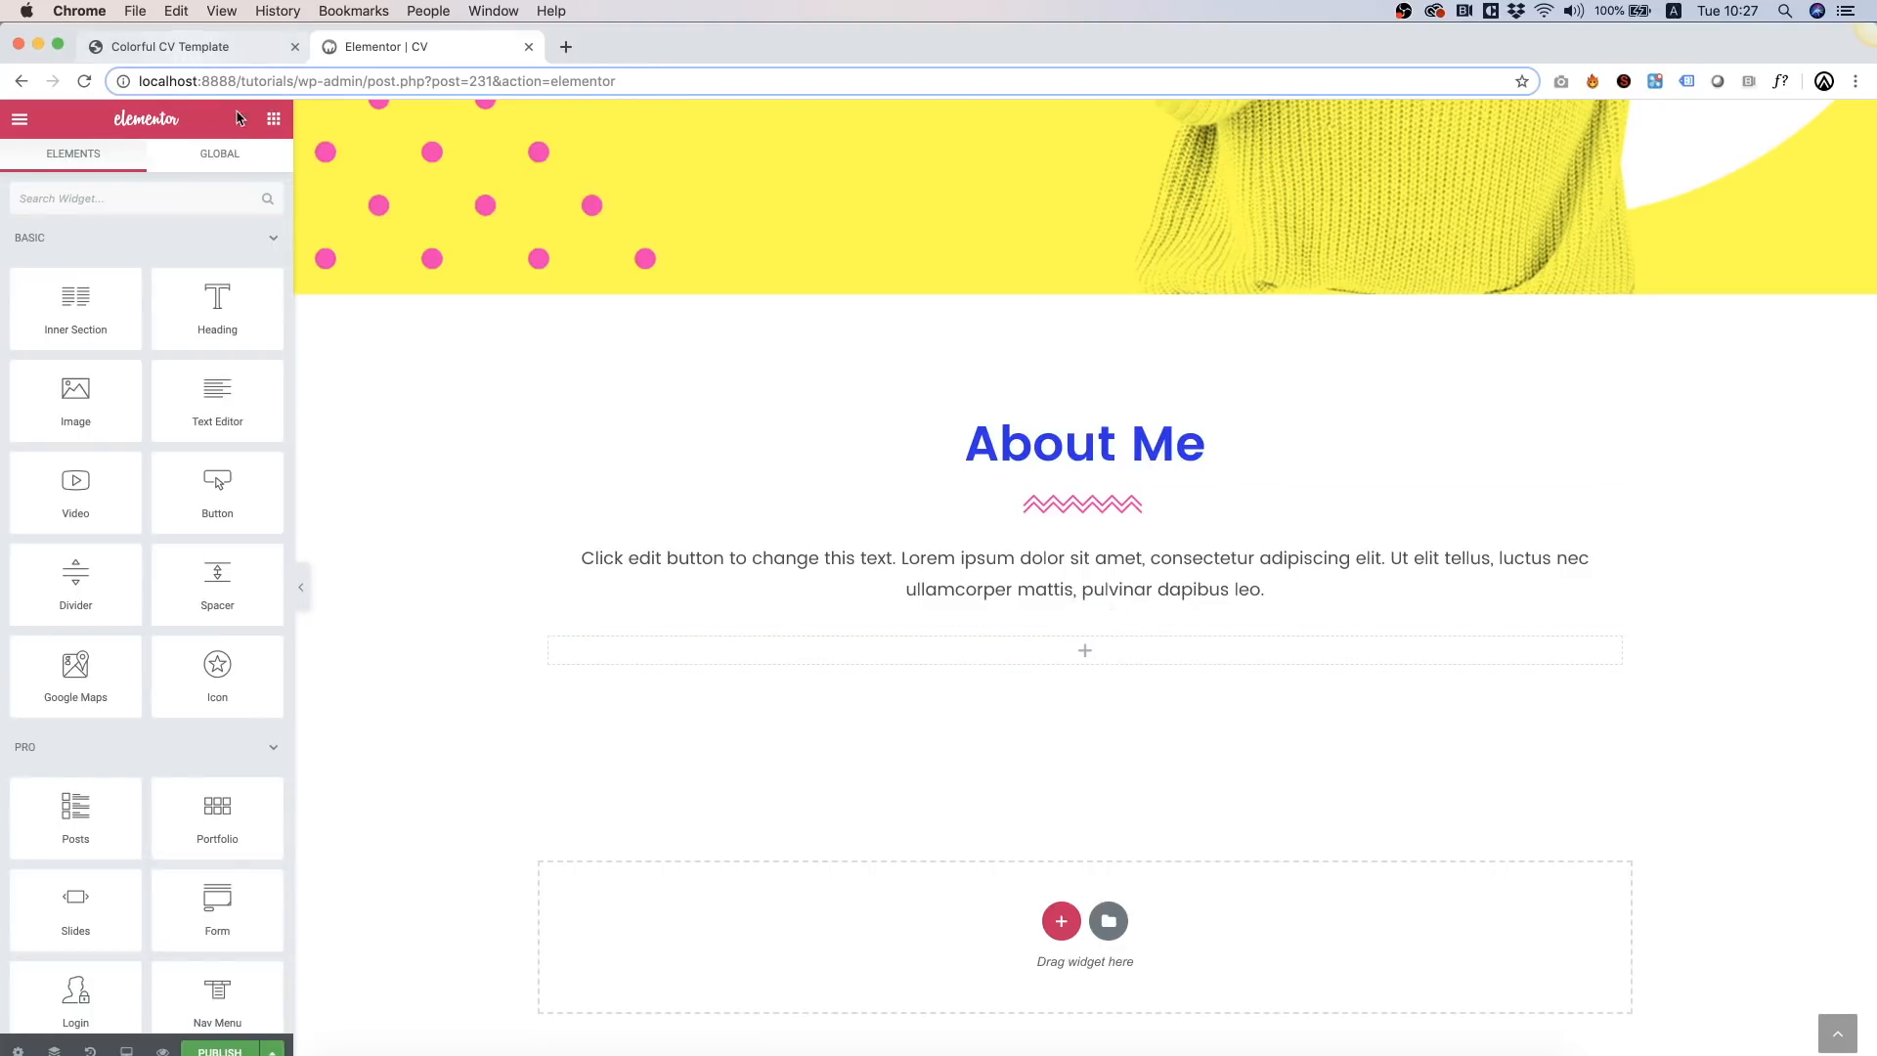
Step: Add a Side Small Round Icon Box into the empty column with a pink icon background
click(103, 198)
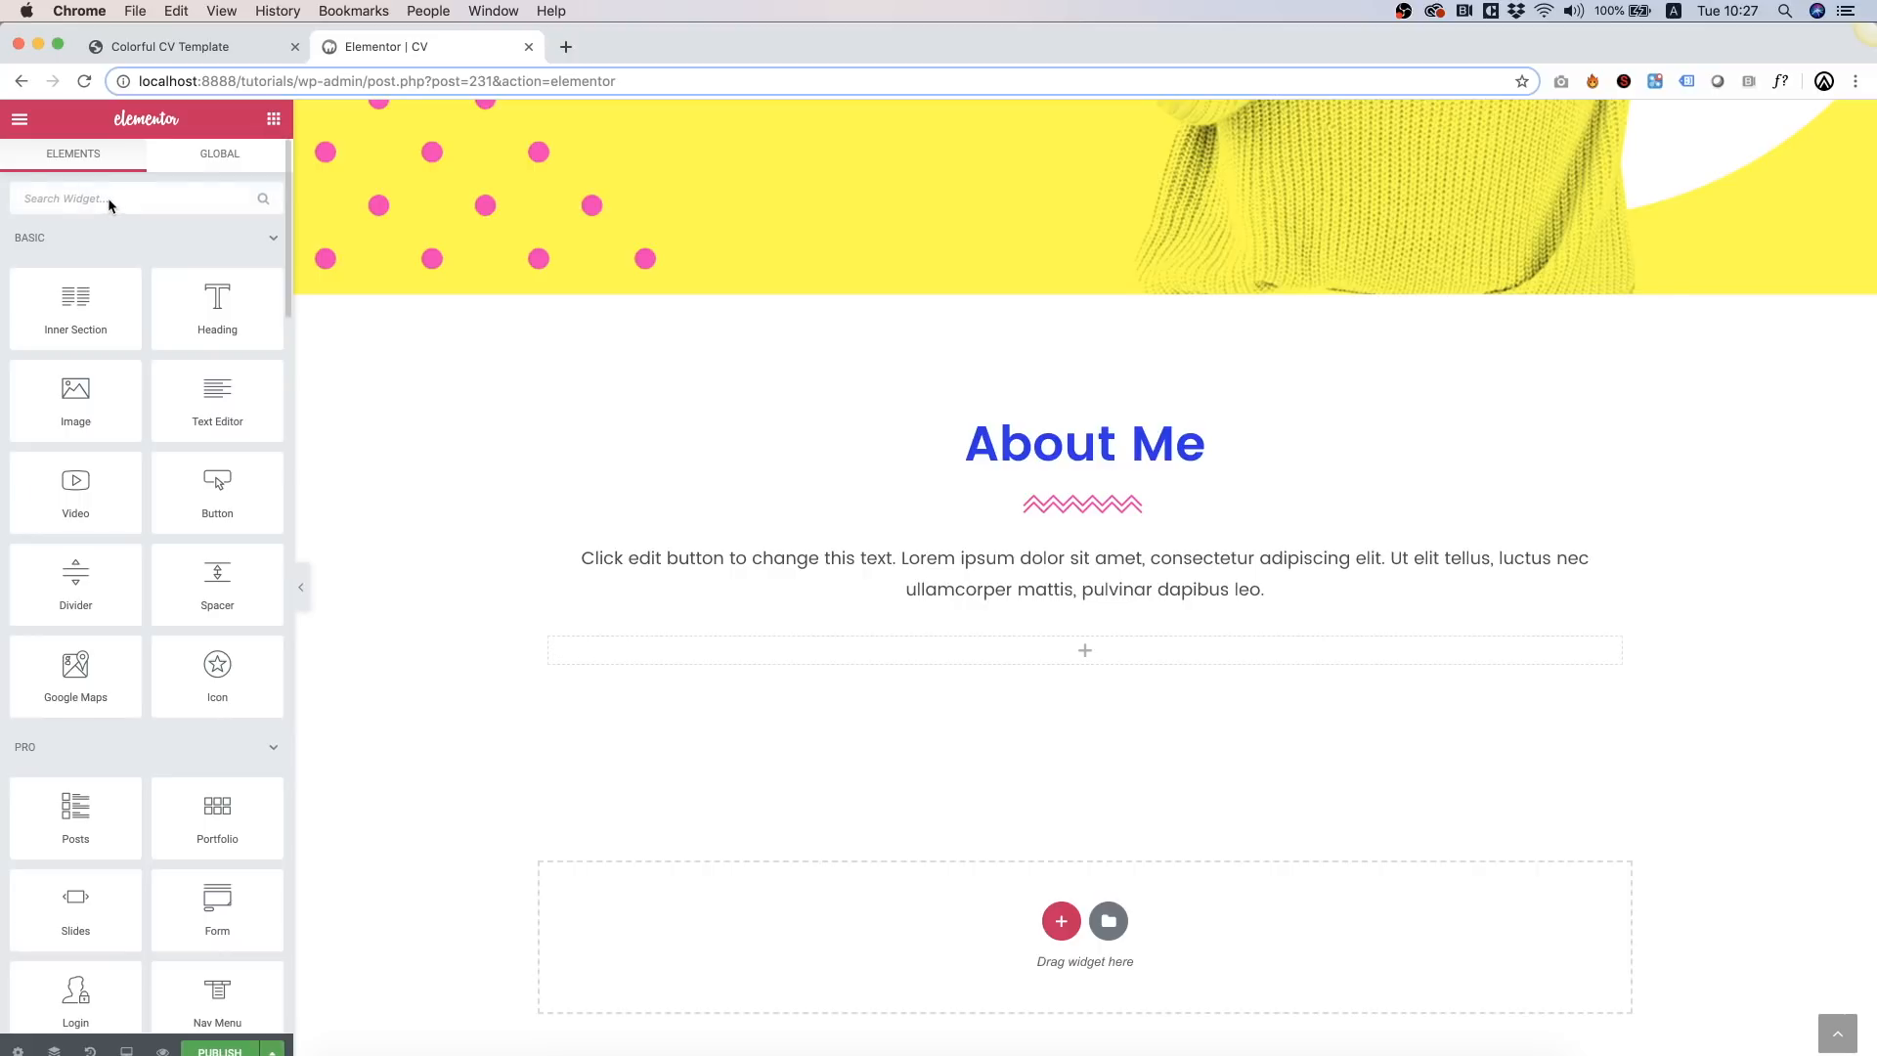
text(icon)
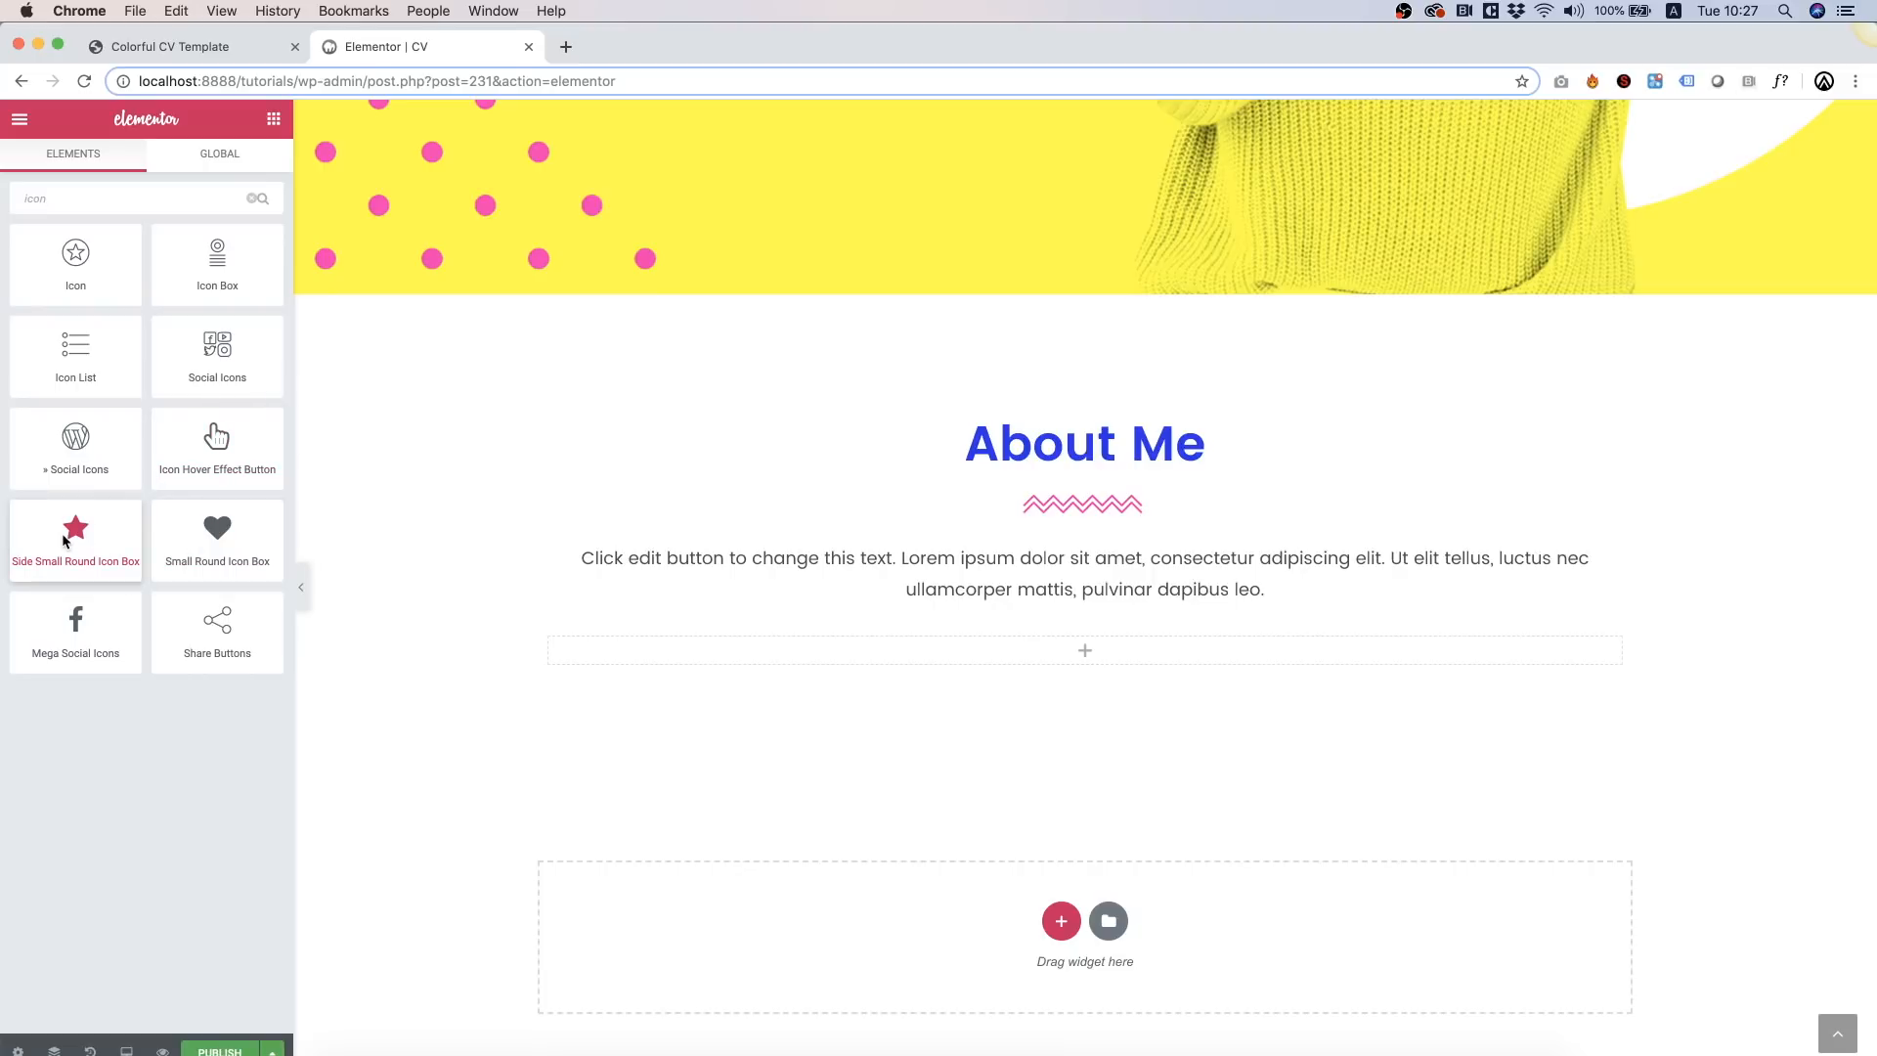
drag(62, 539, 876, 659)
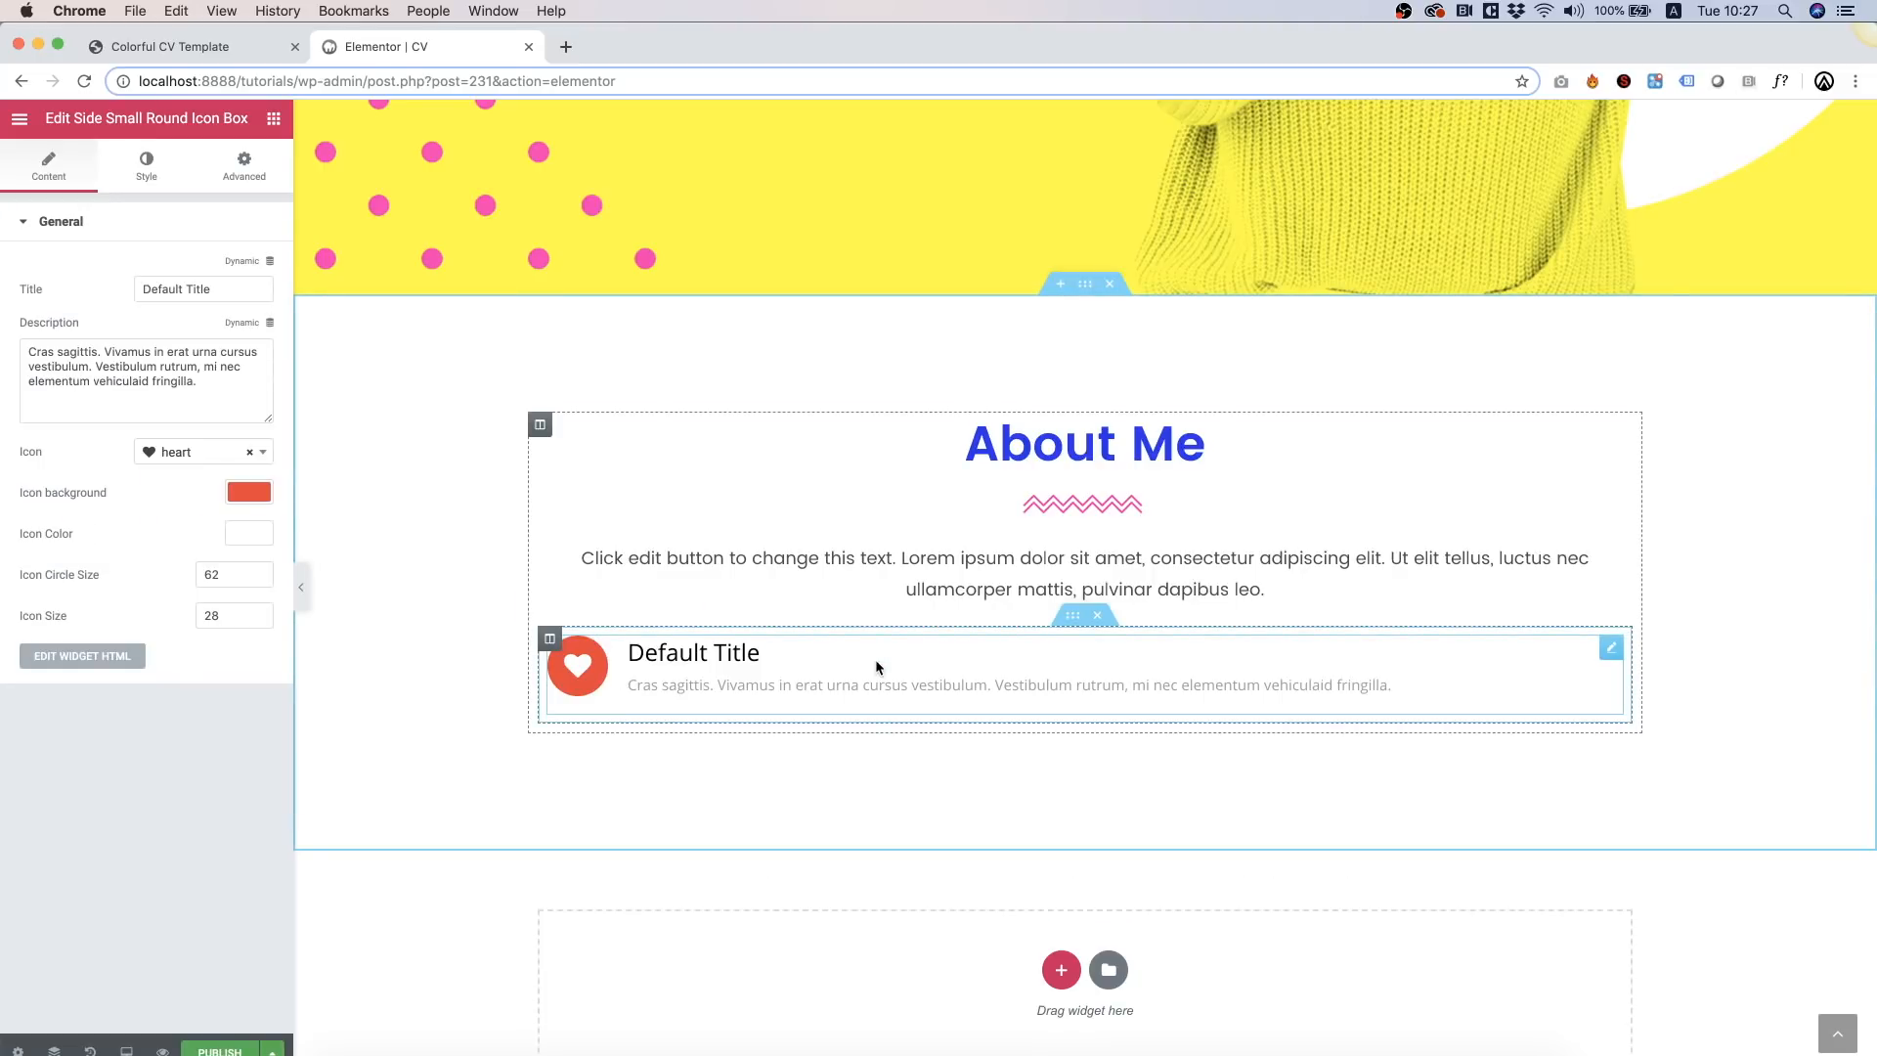
click(250, 499)
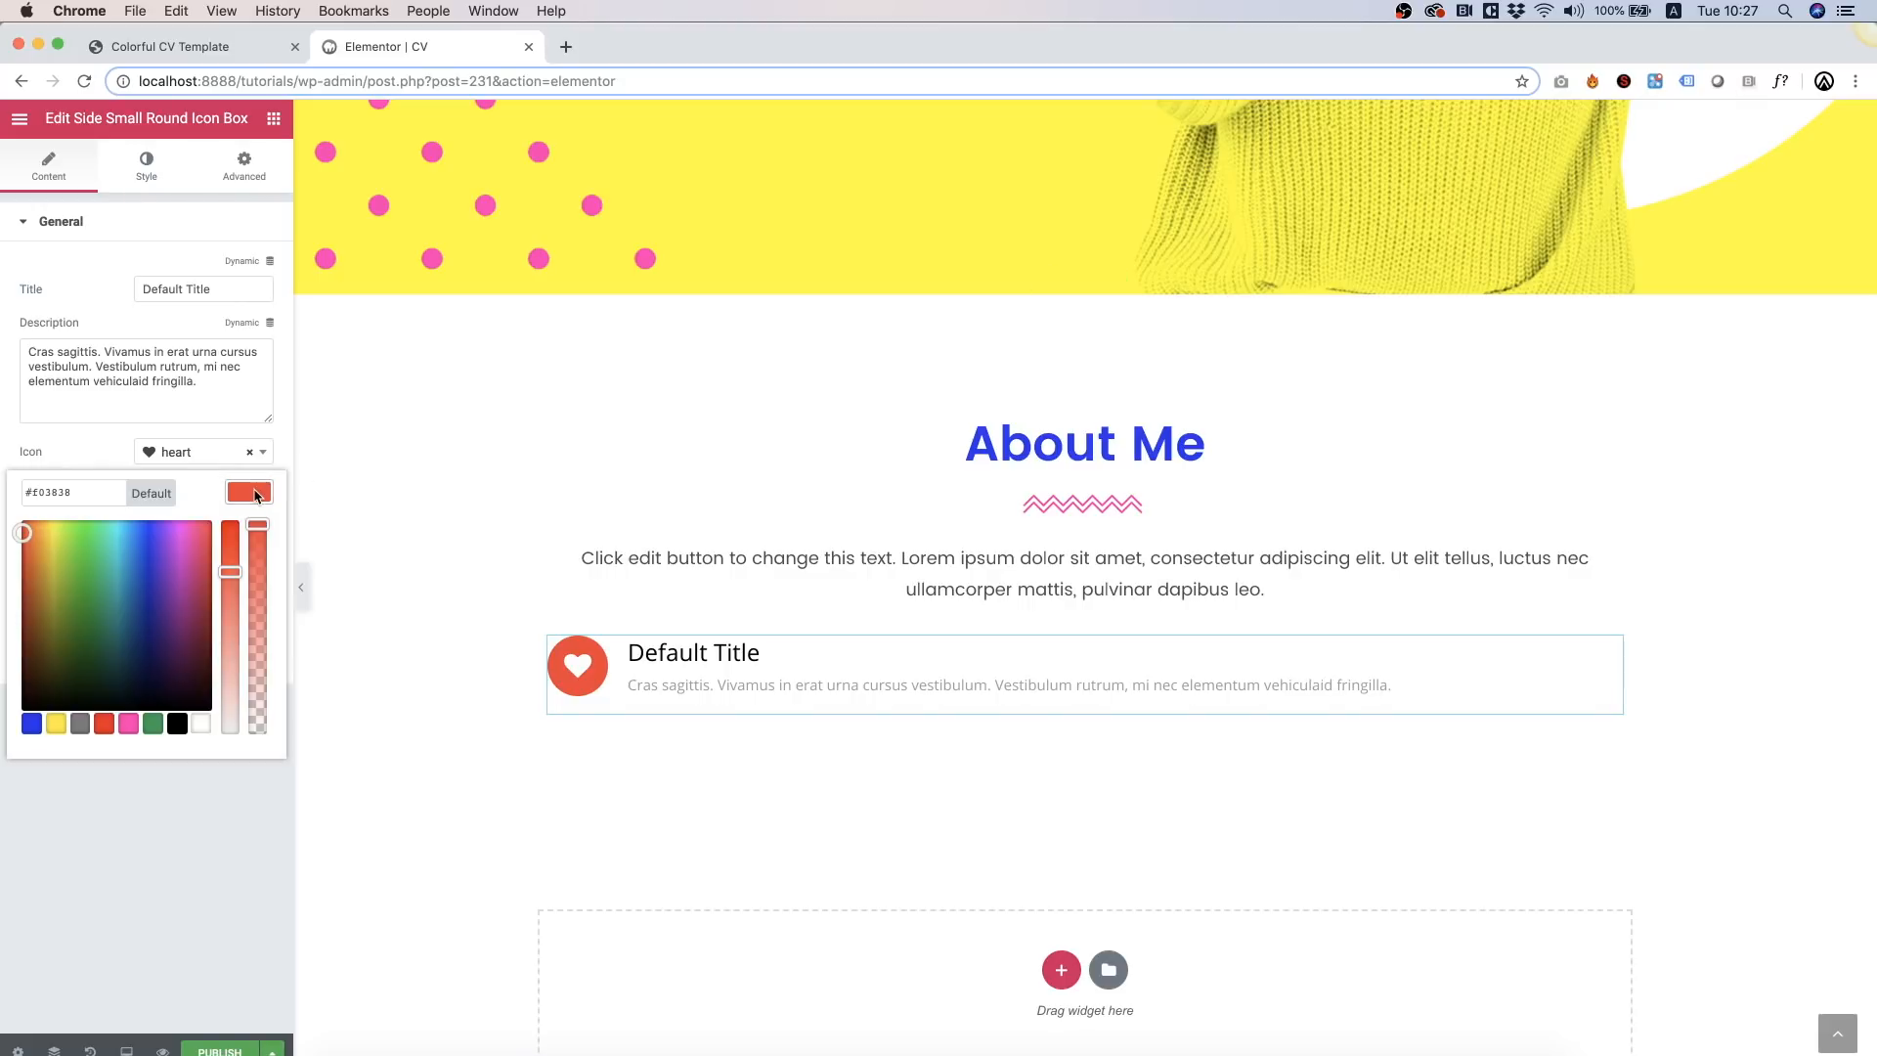
click(128, 724)
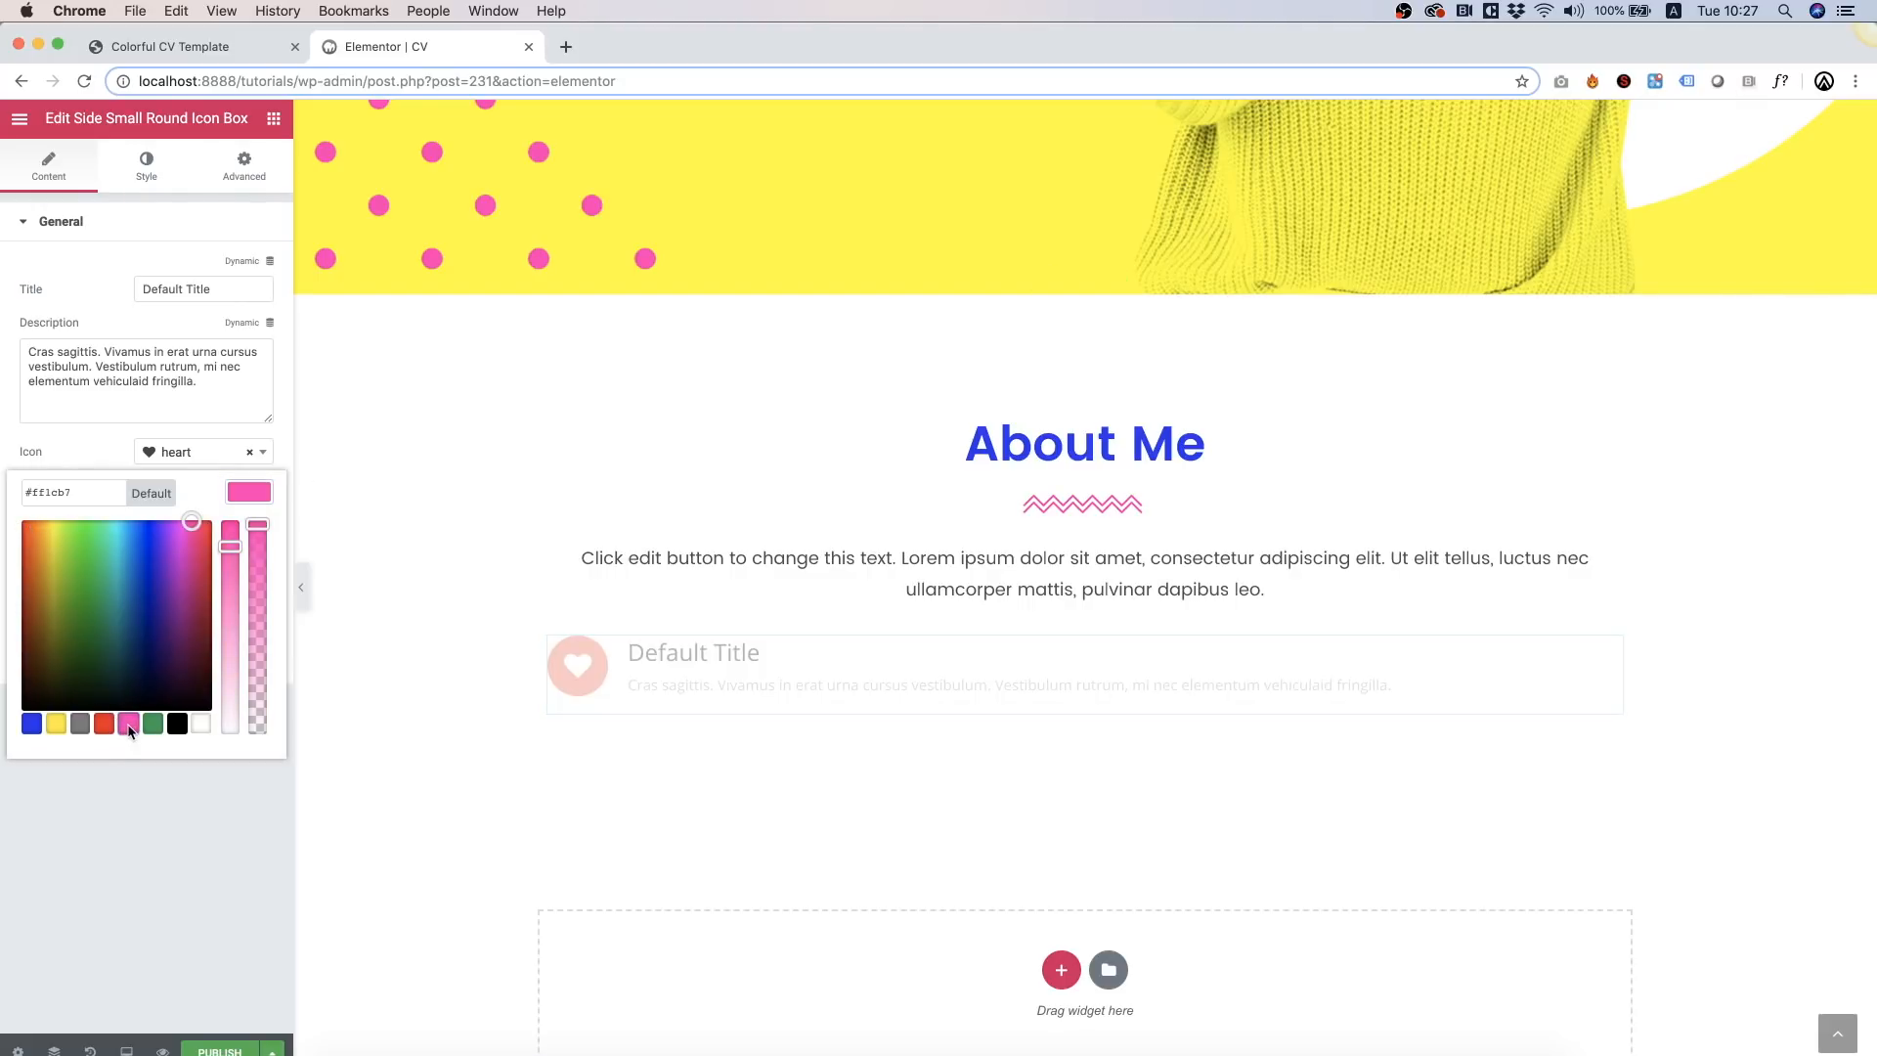
Step: Duplicate the icon box and give the copy a blue icon background
right_click(783, 680)
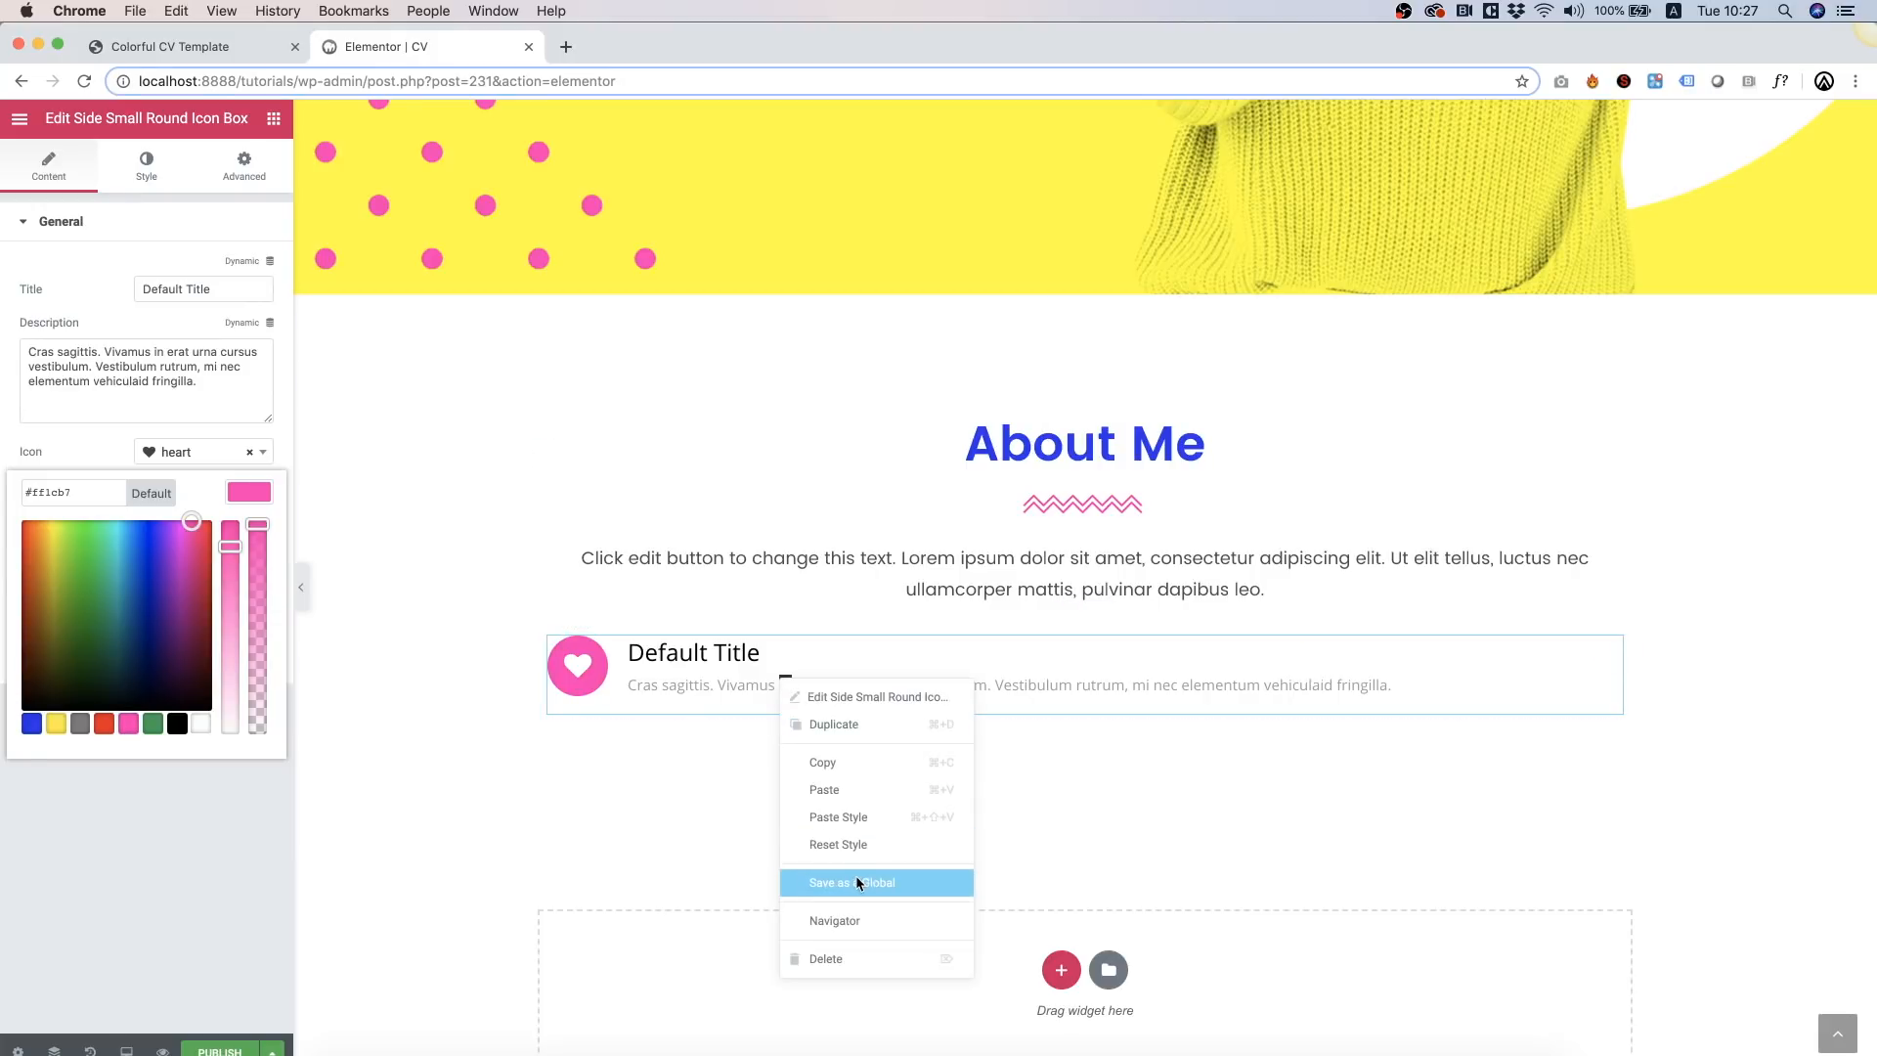
click(834, 724)
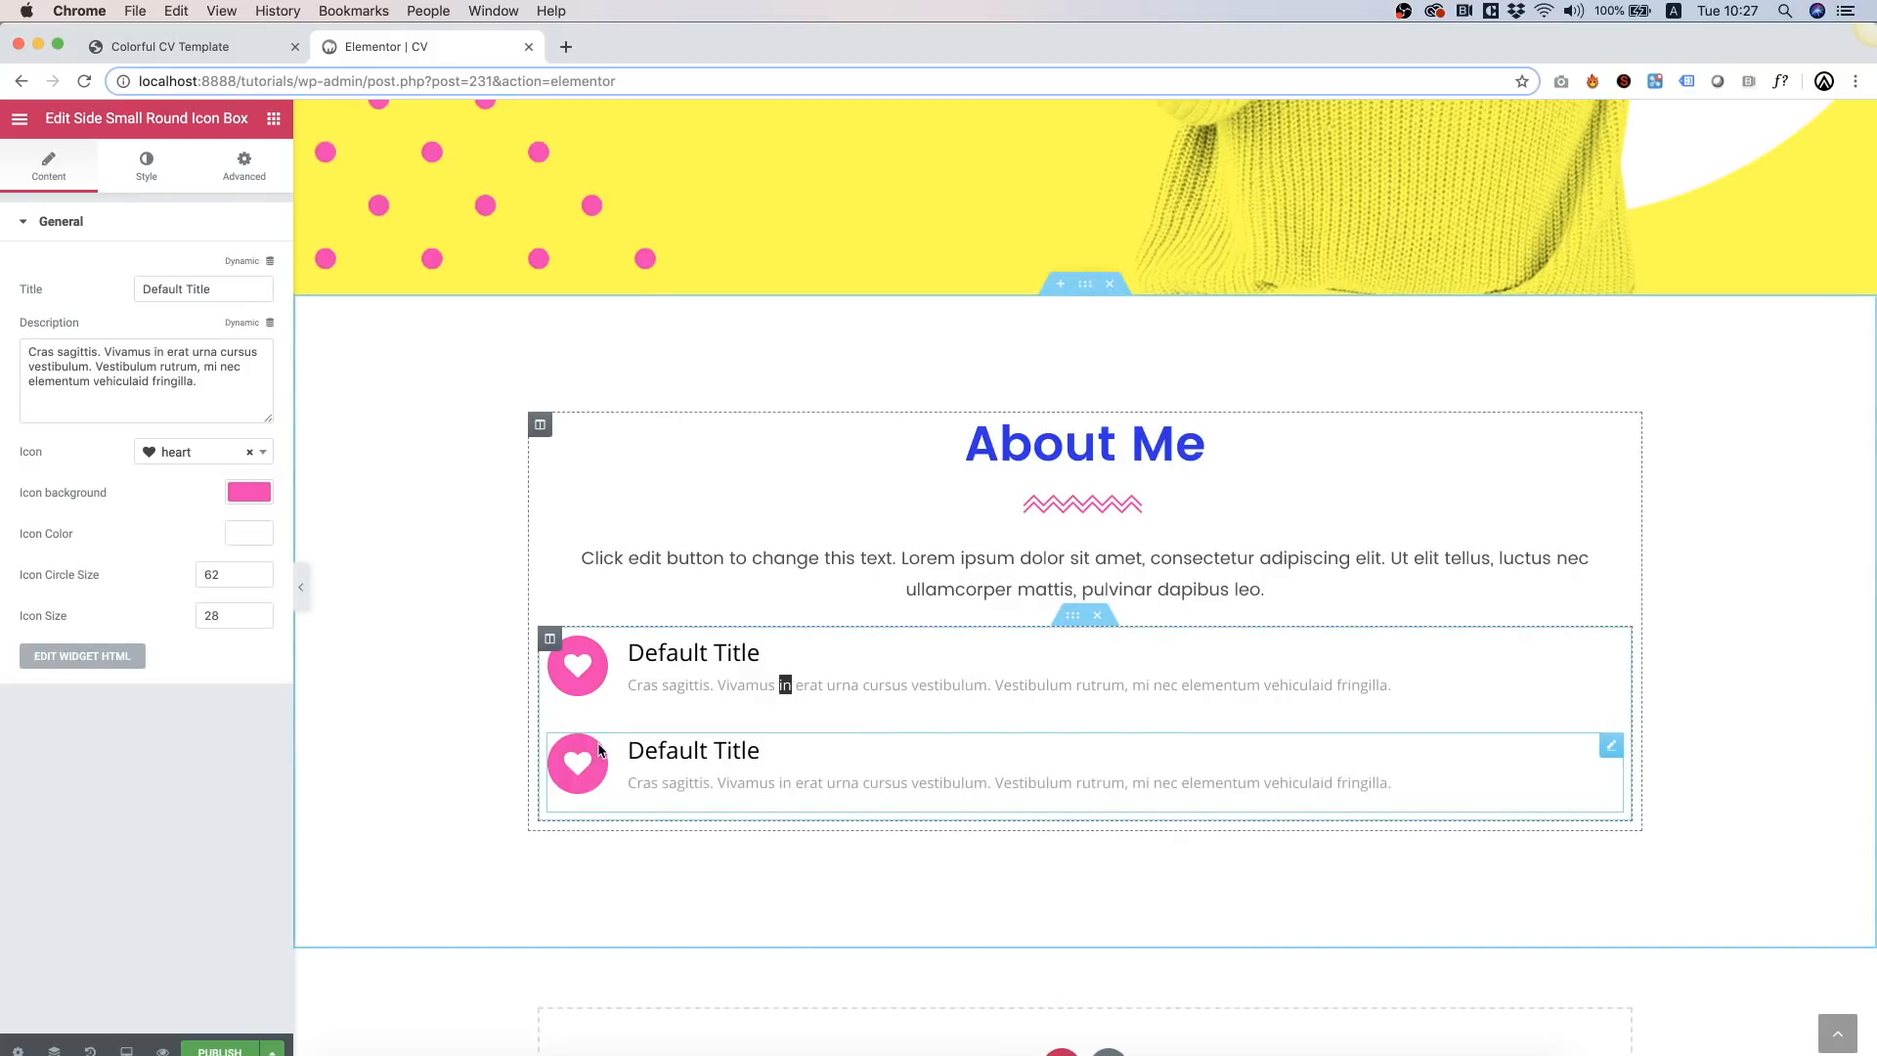
click(256, 500)
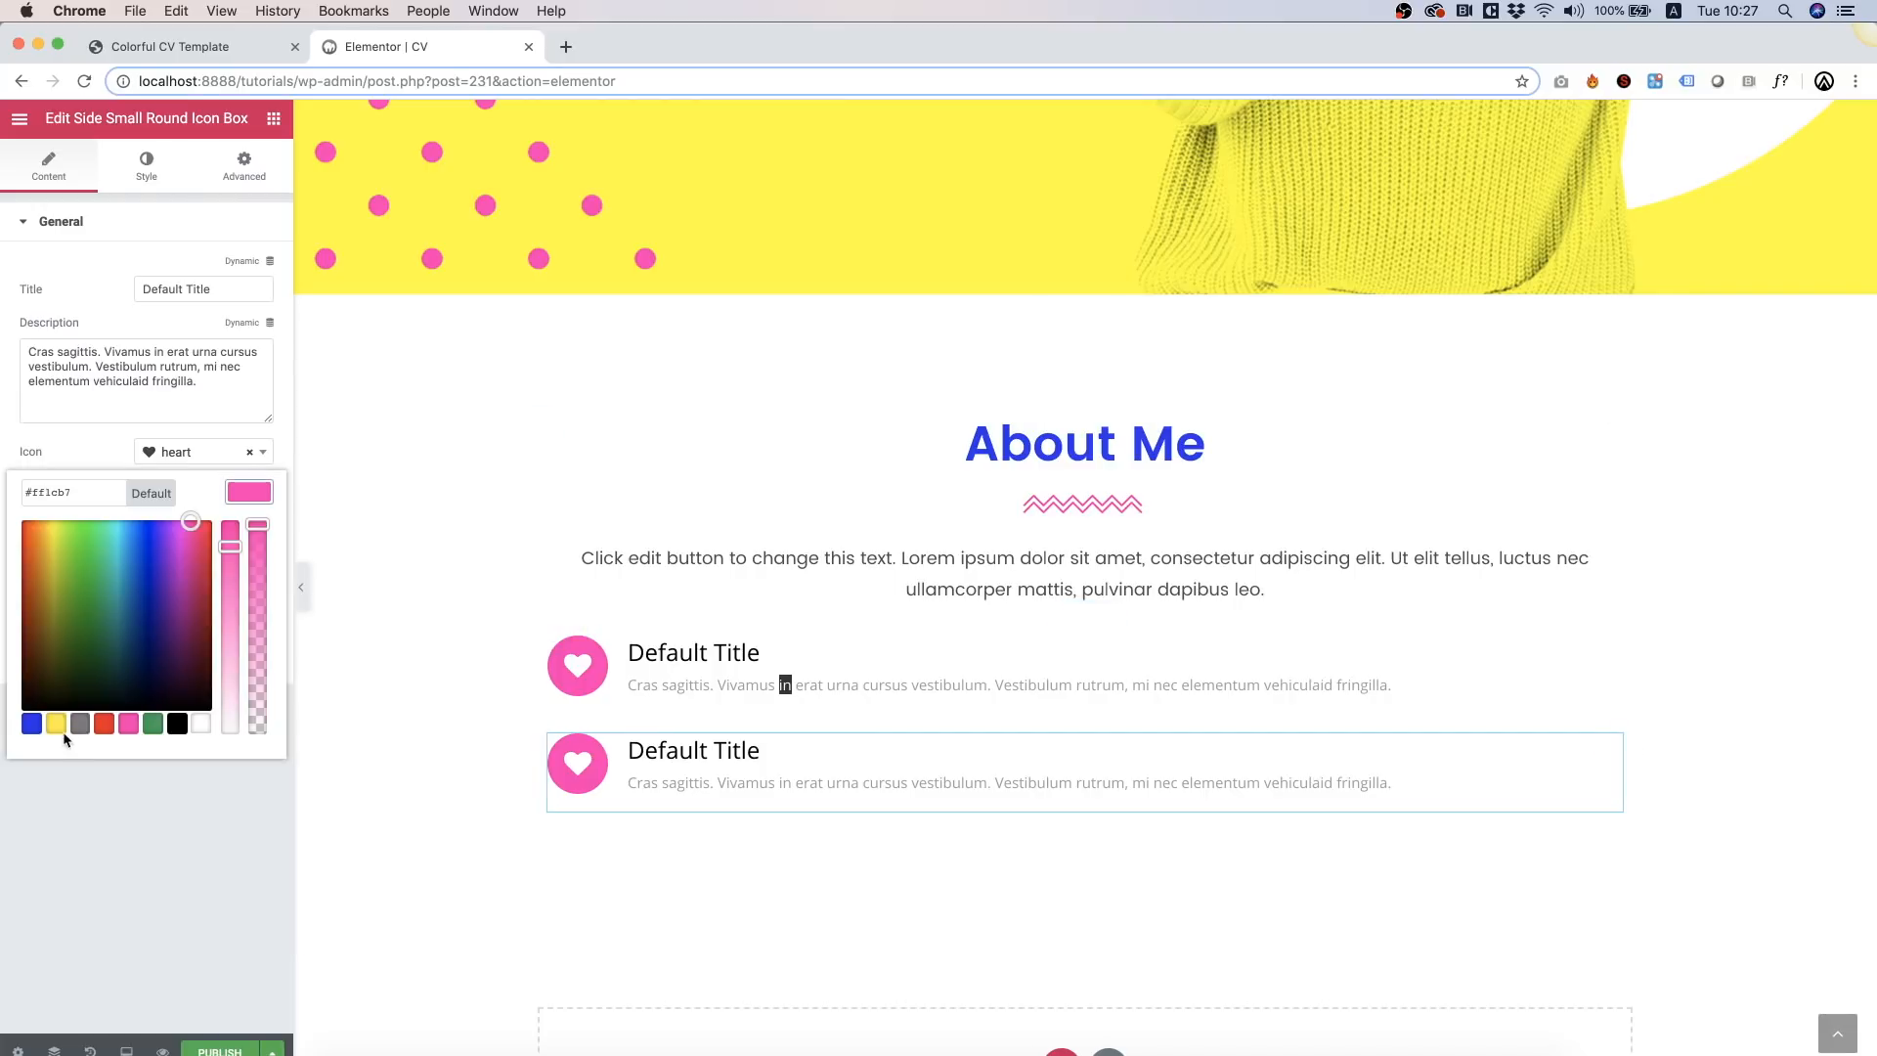
click(31, 723)
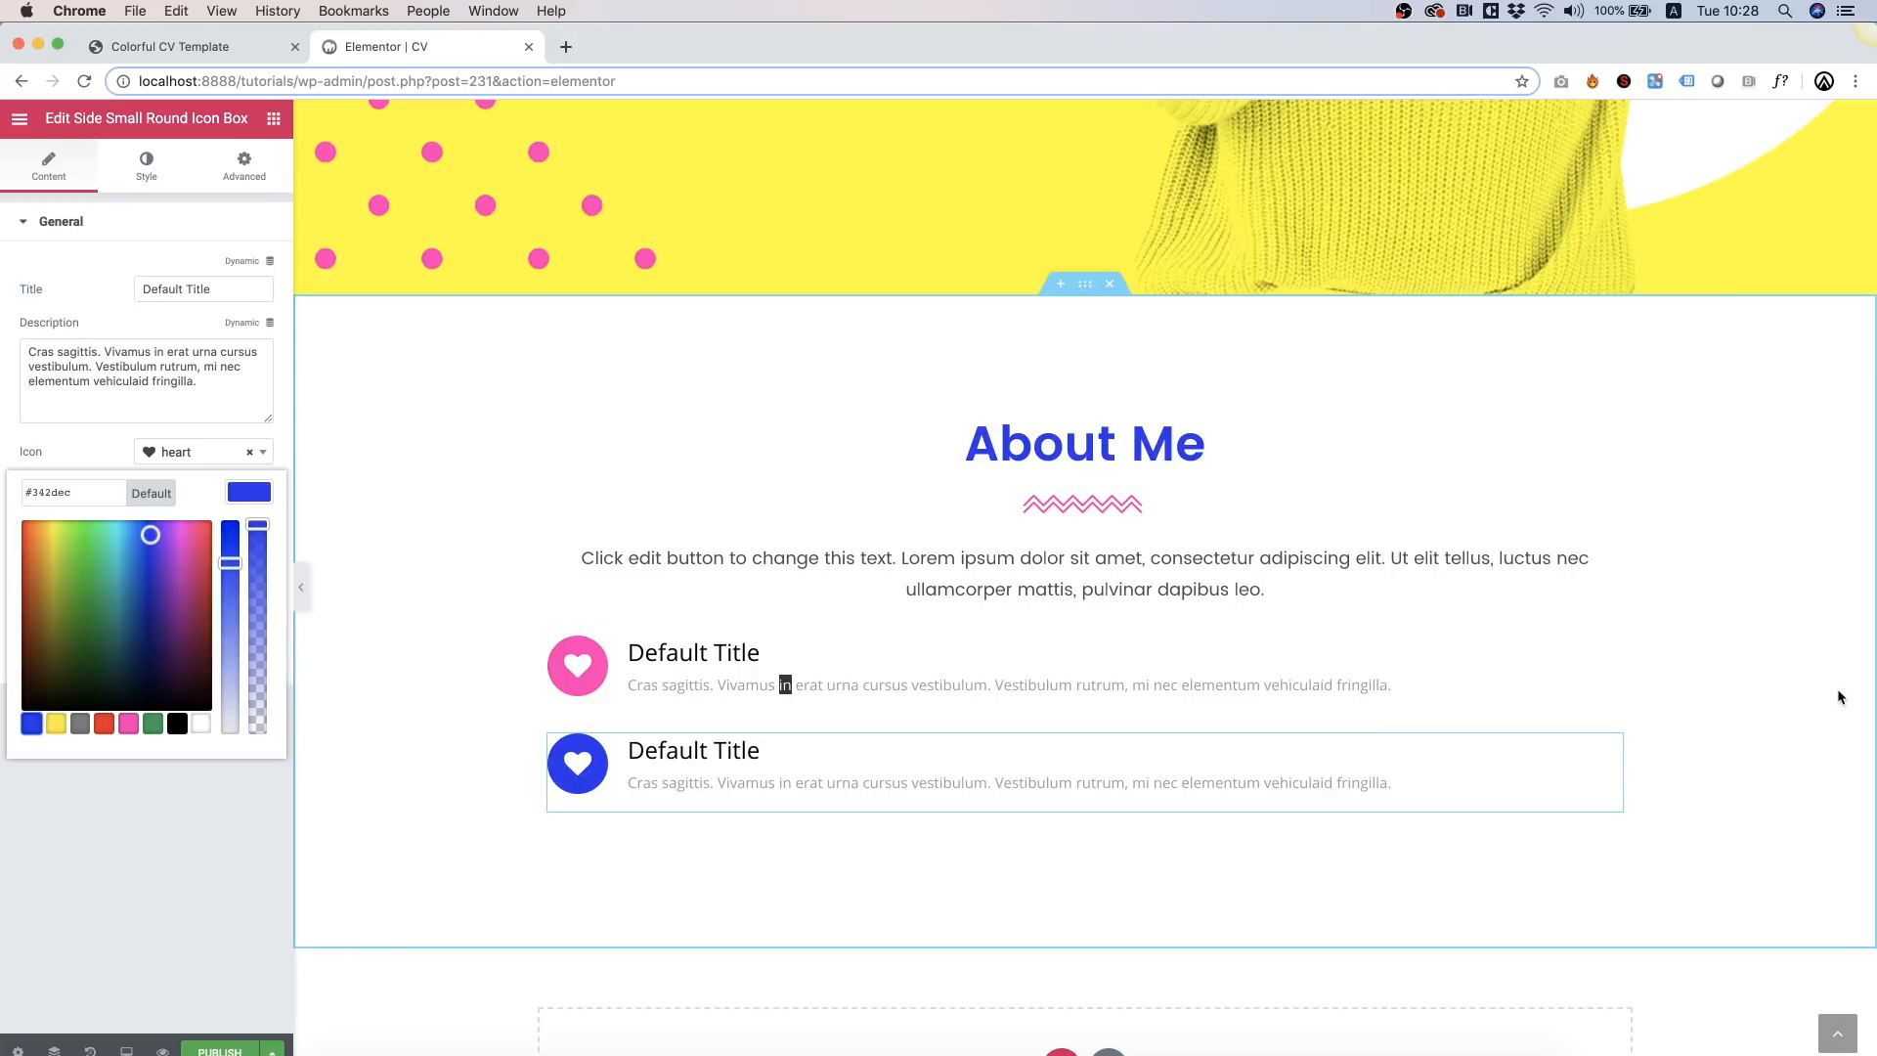
Step: Retitle the first icon box 'Date Of Birth' with description 'January 15, 1985'
click(796, 687)
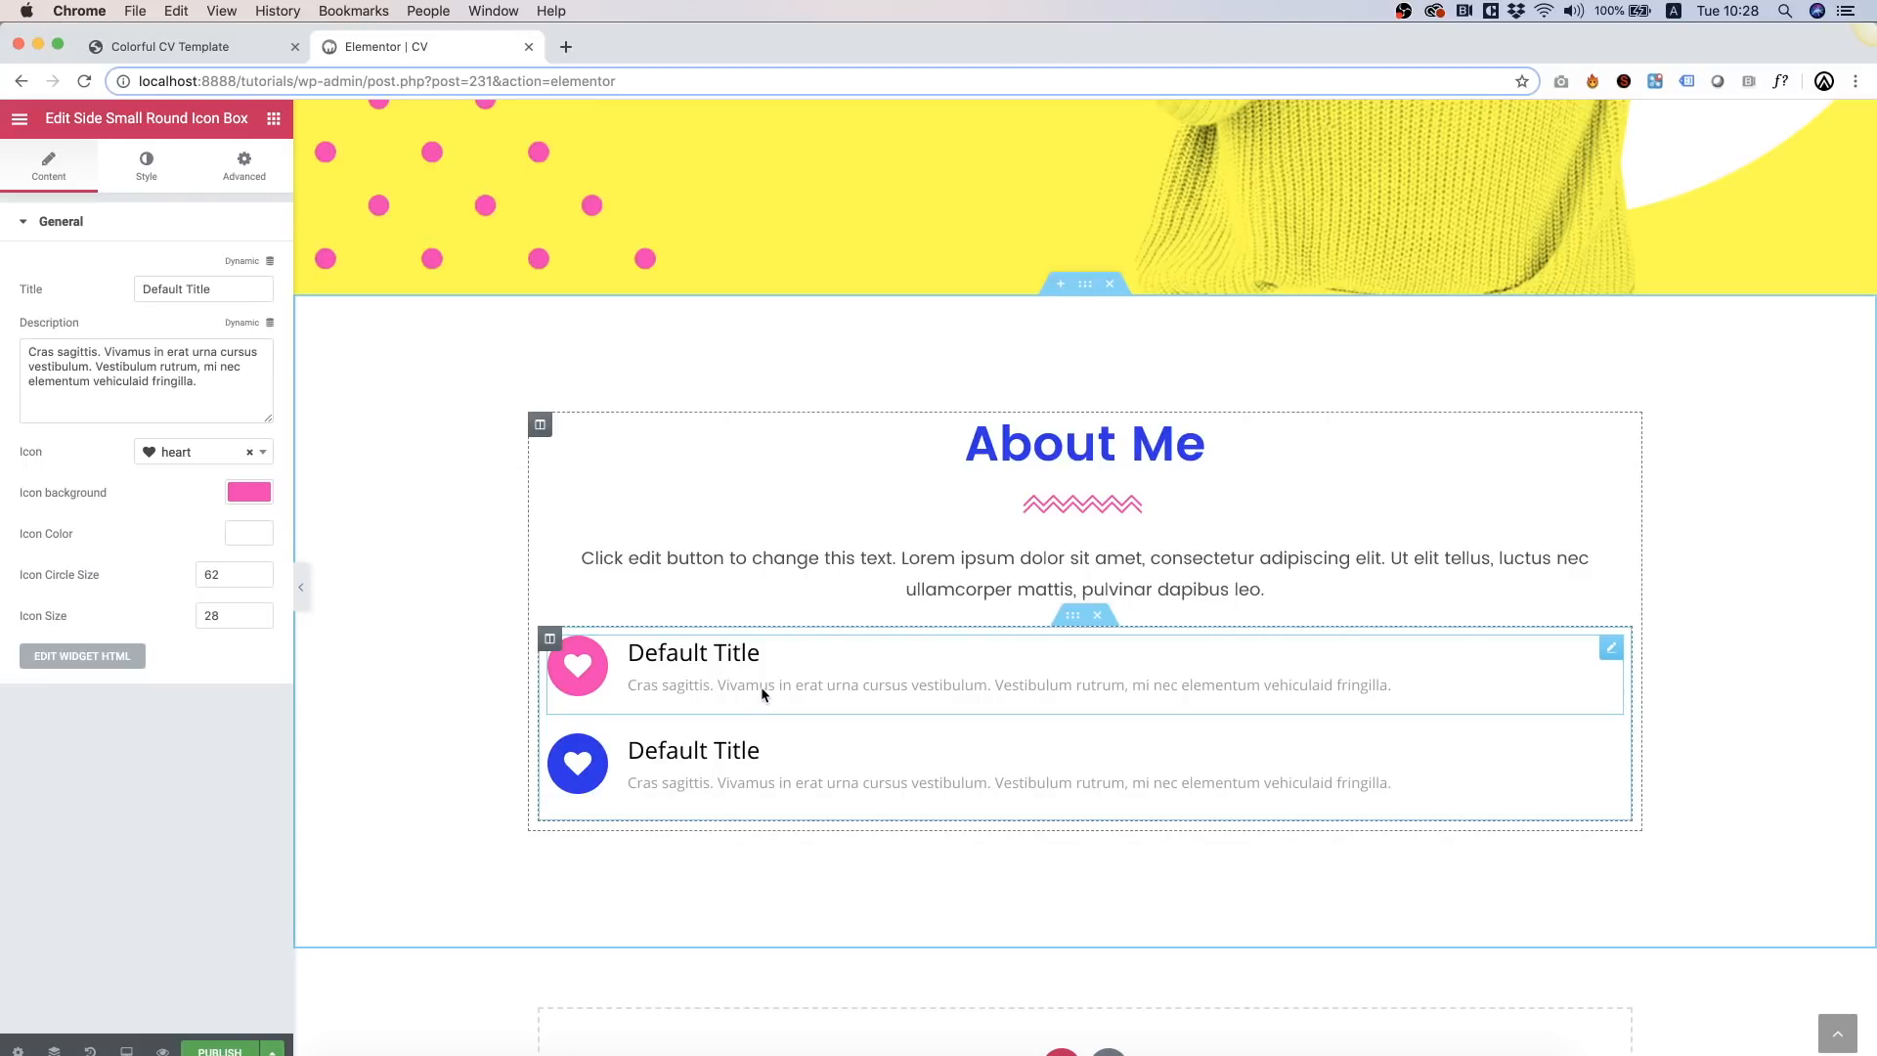
click(155, 290)
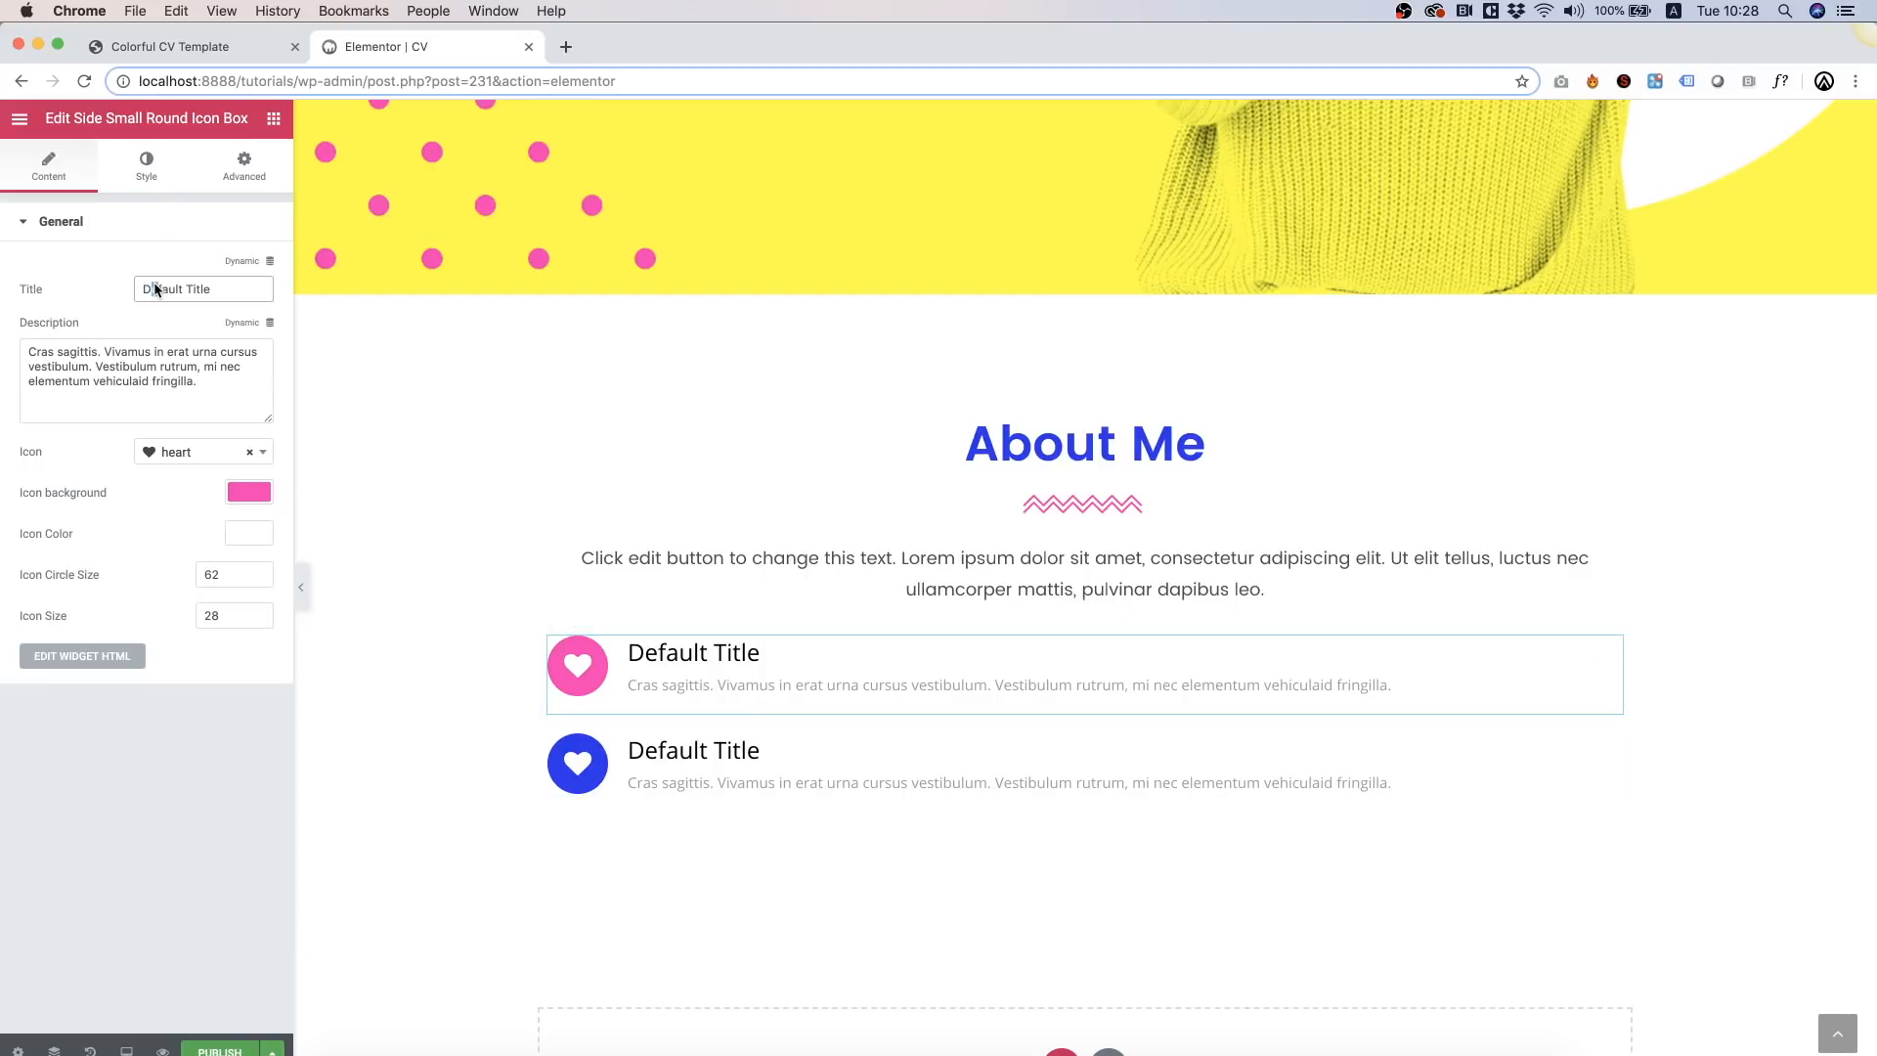
key(super+a)
text(Date Of Birth)
click(140, 369)
key(super+a)
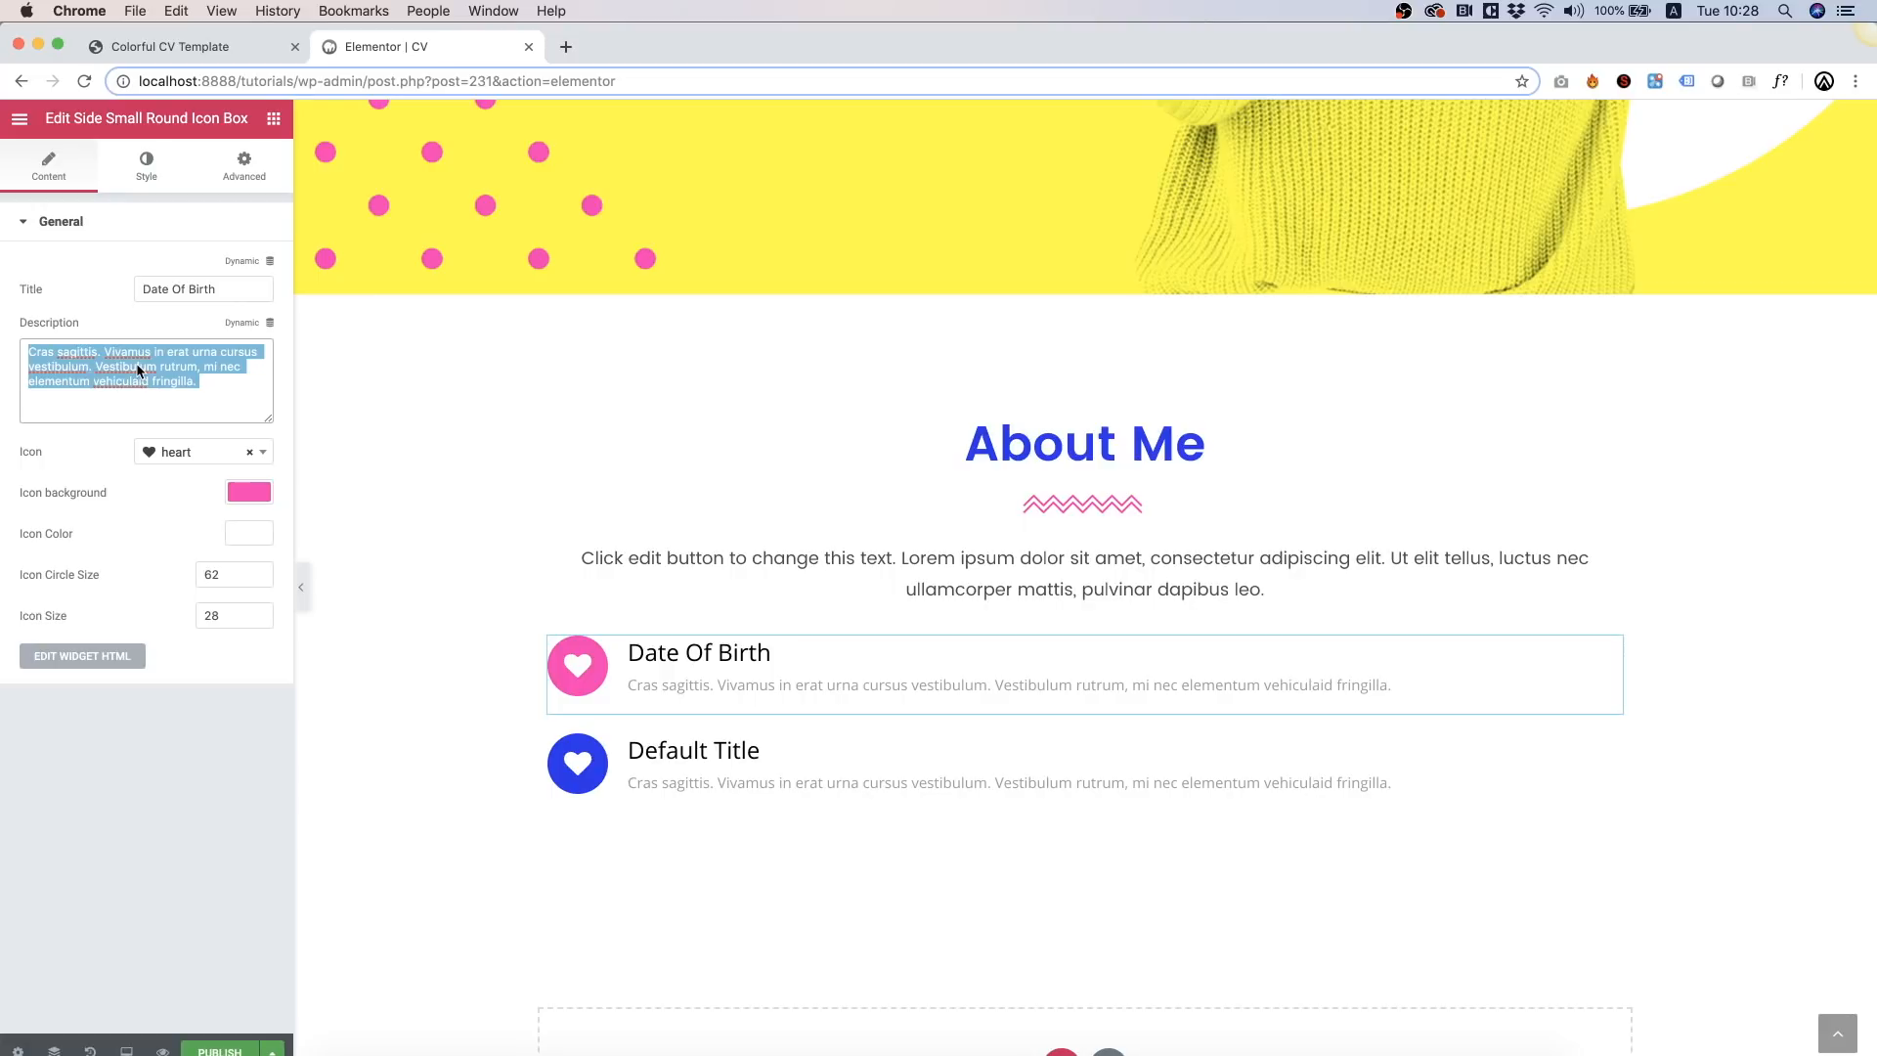
text(January 15, 1985)
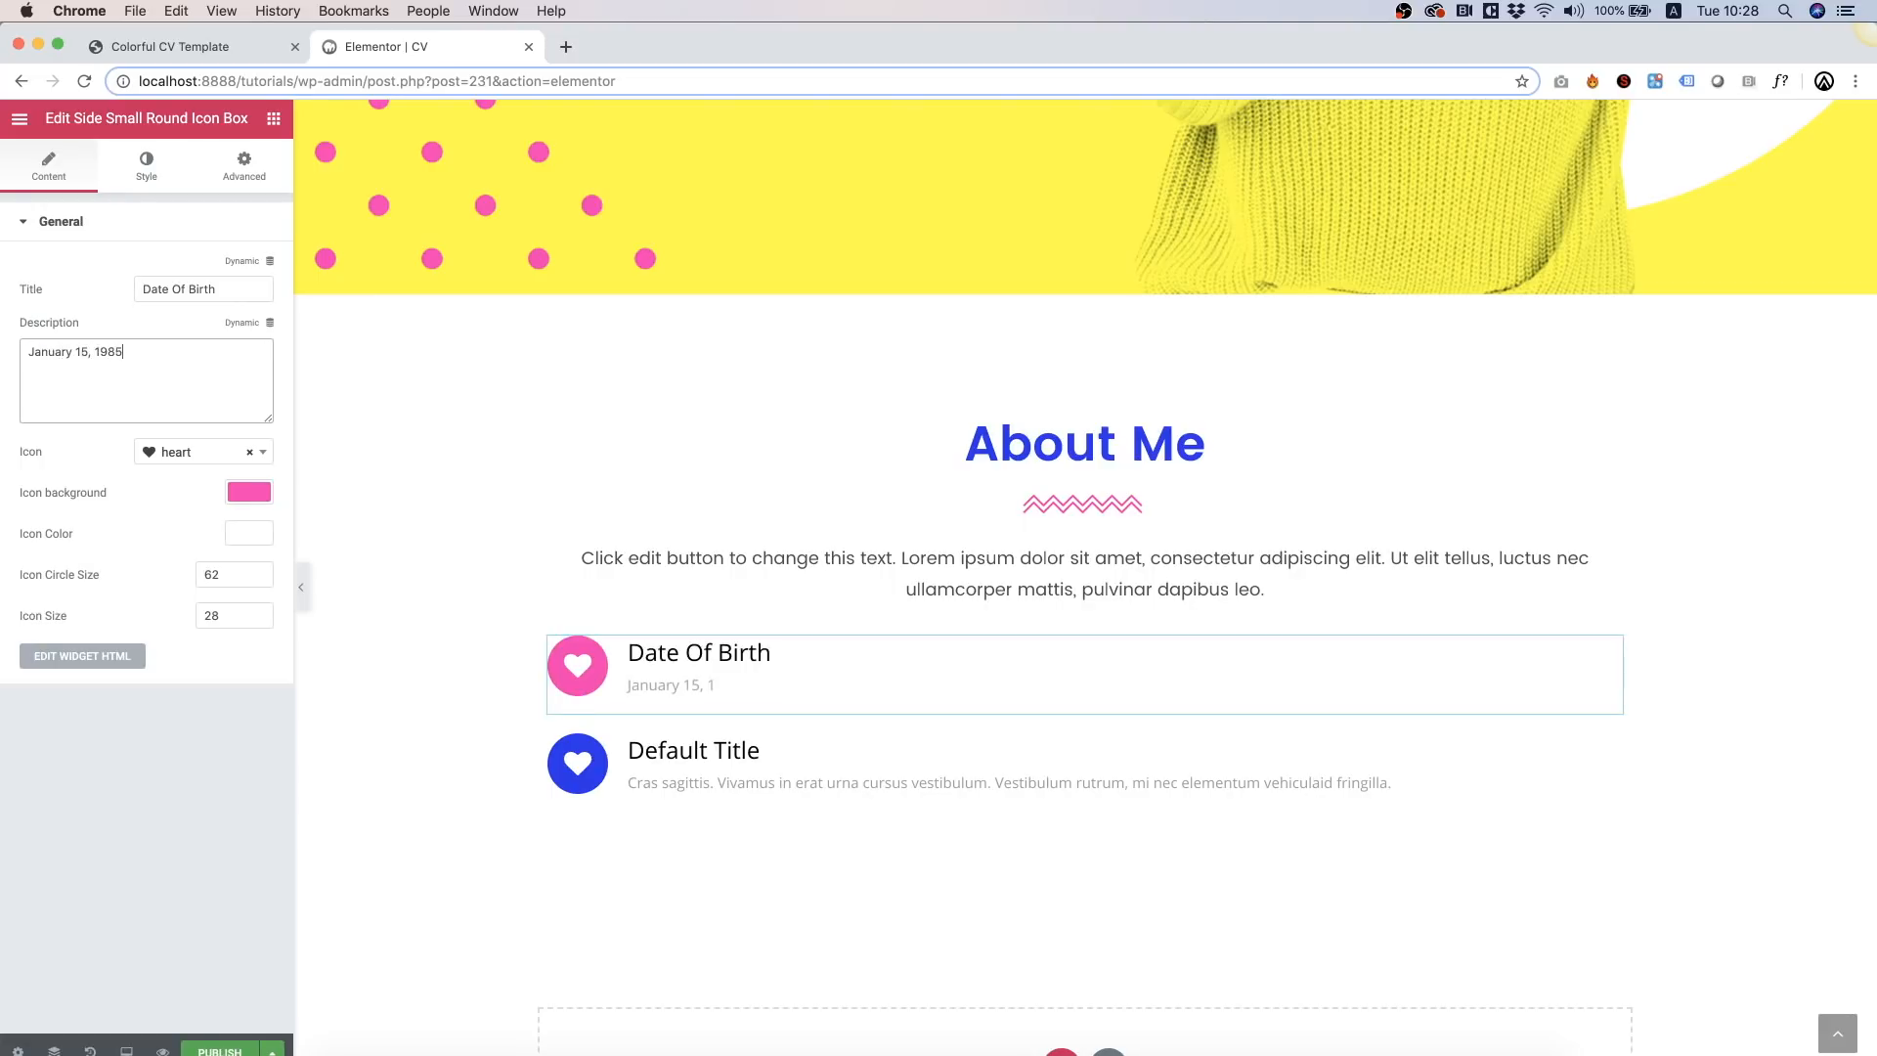
Step: Retitle the second box 'Phone', enter the phone number, and give it the phone icon
click(706, 757)
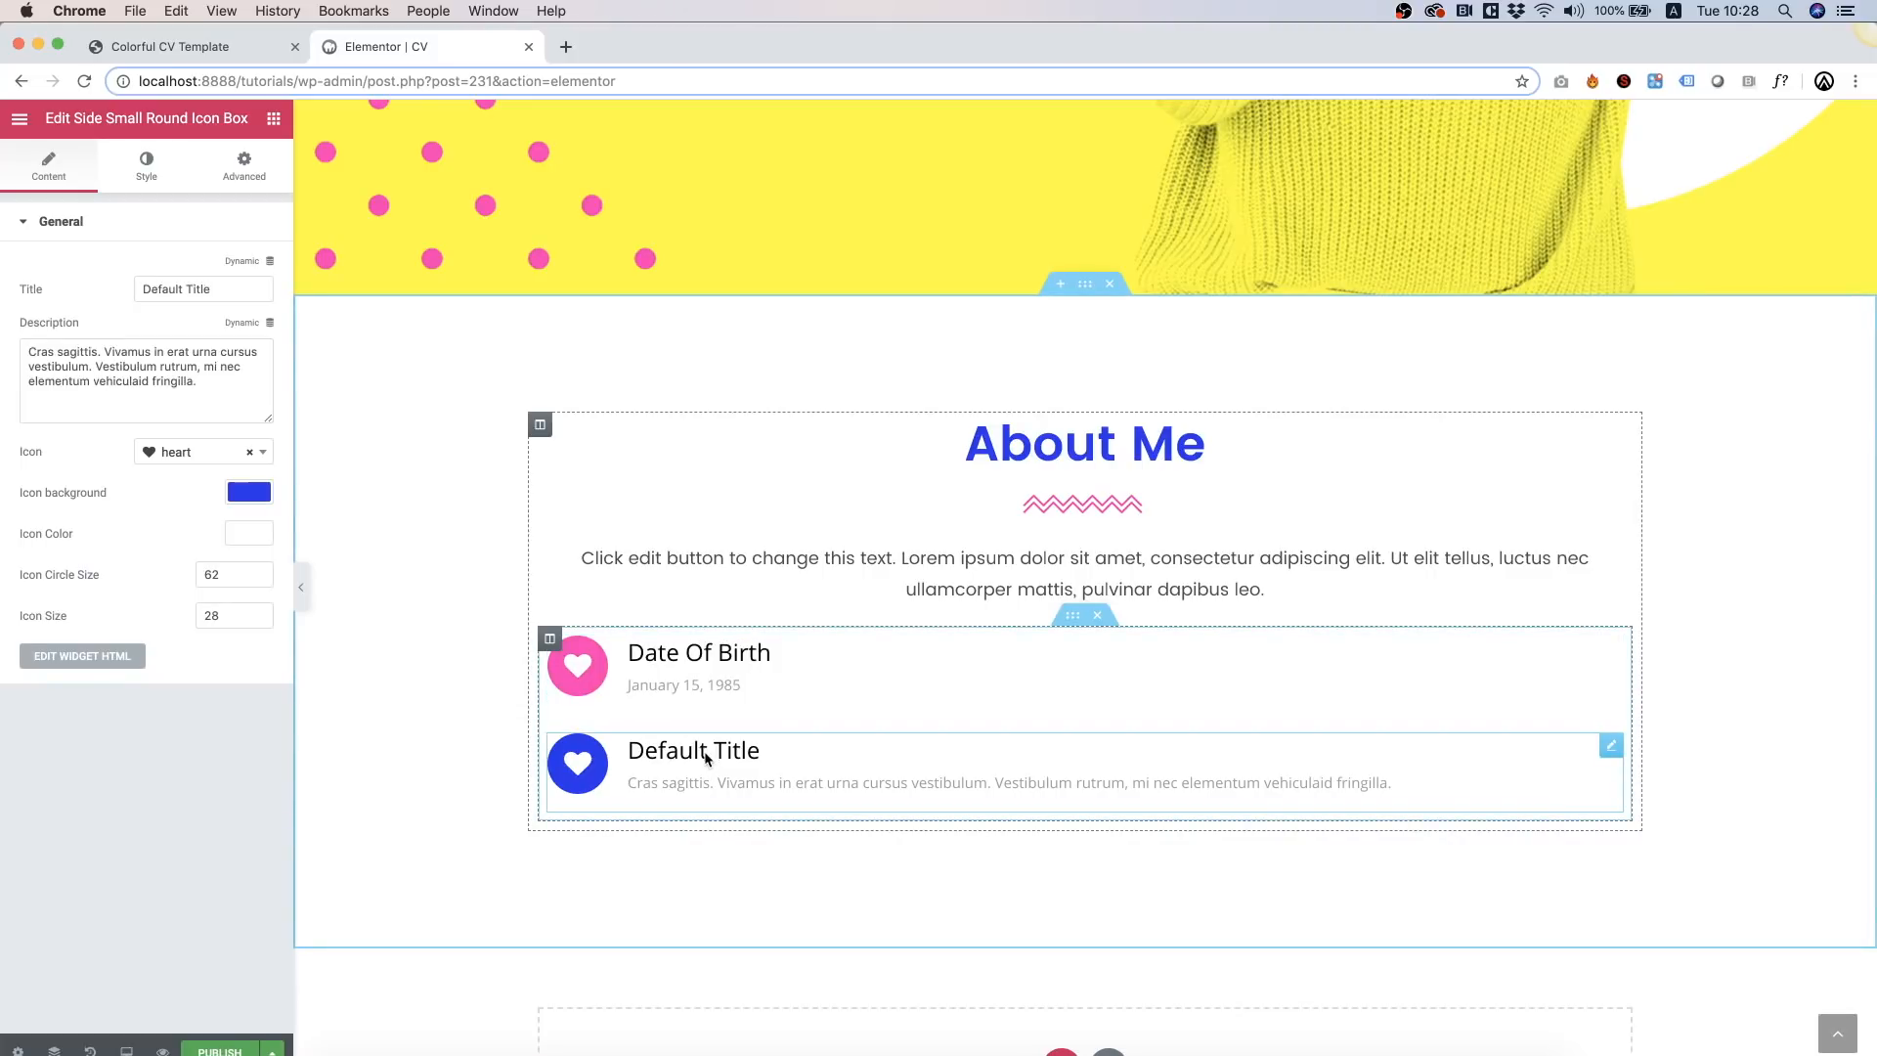
triple_click(189, 285)
text(Phhone)
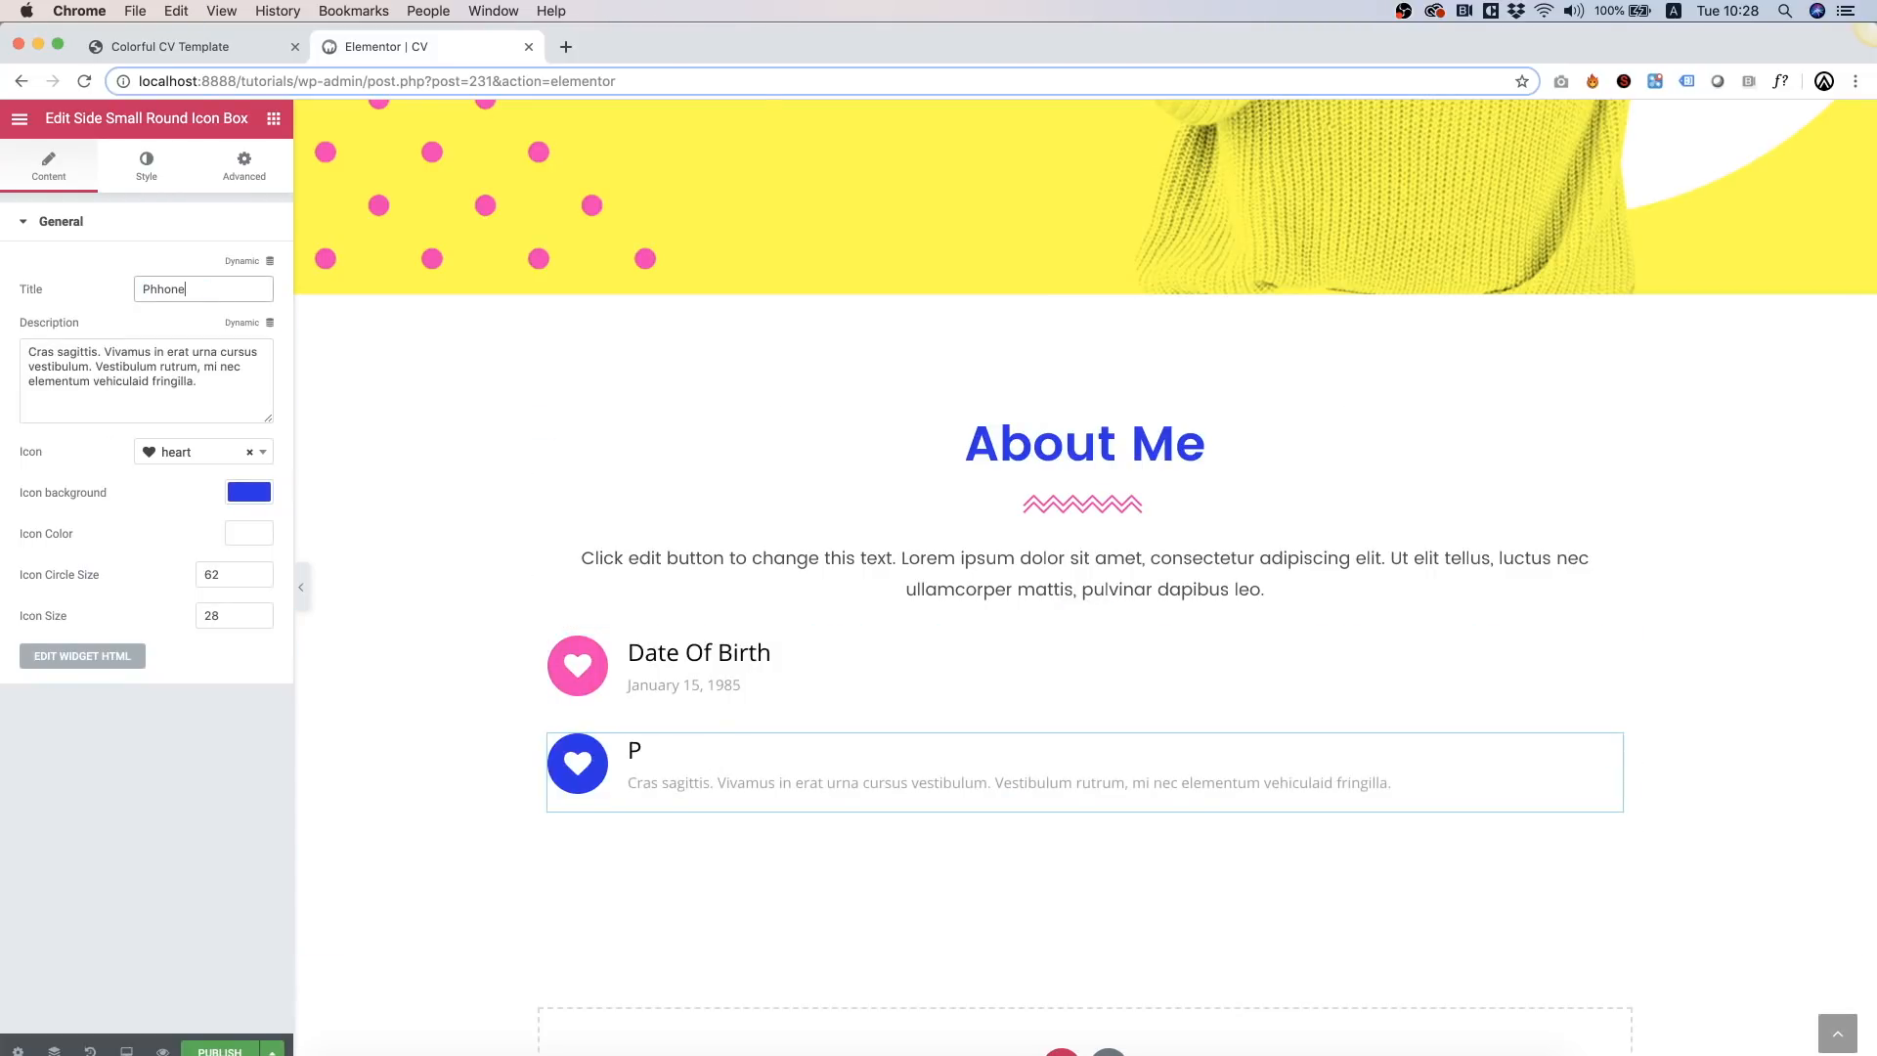
key(BackSpace)
key(BackSpace)
key(BackSpace)
key(BackSpace)
text(one)
triple_click(189, 375)
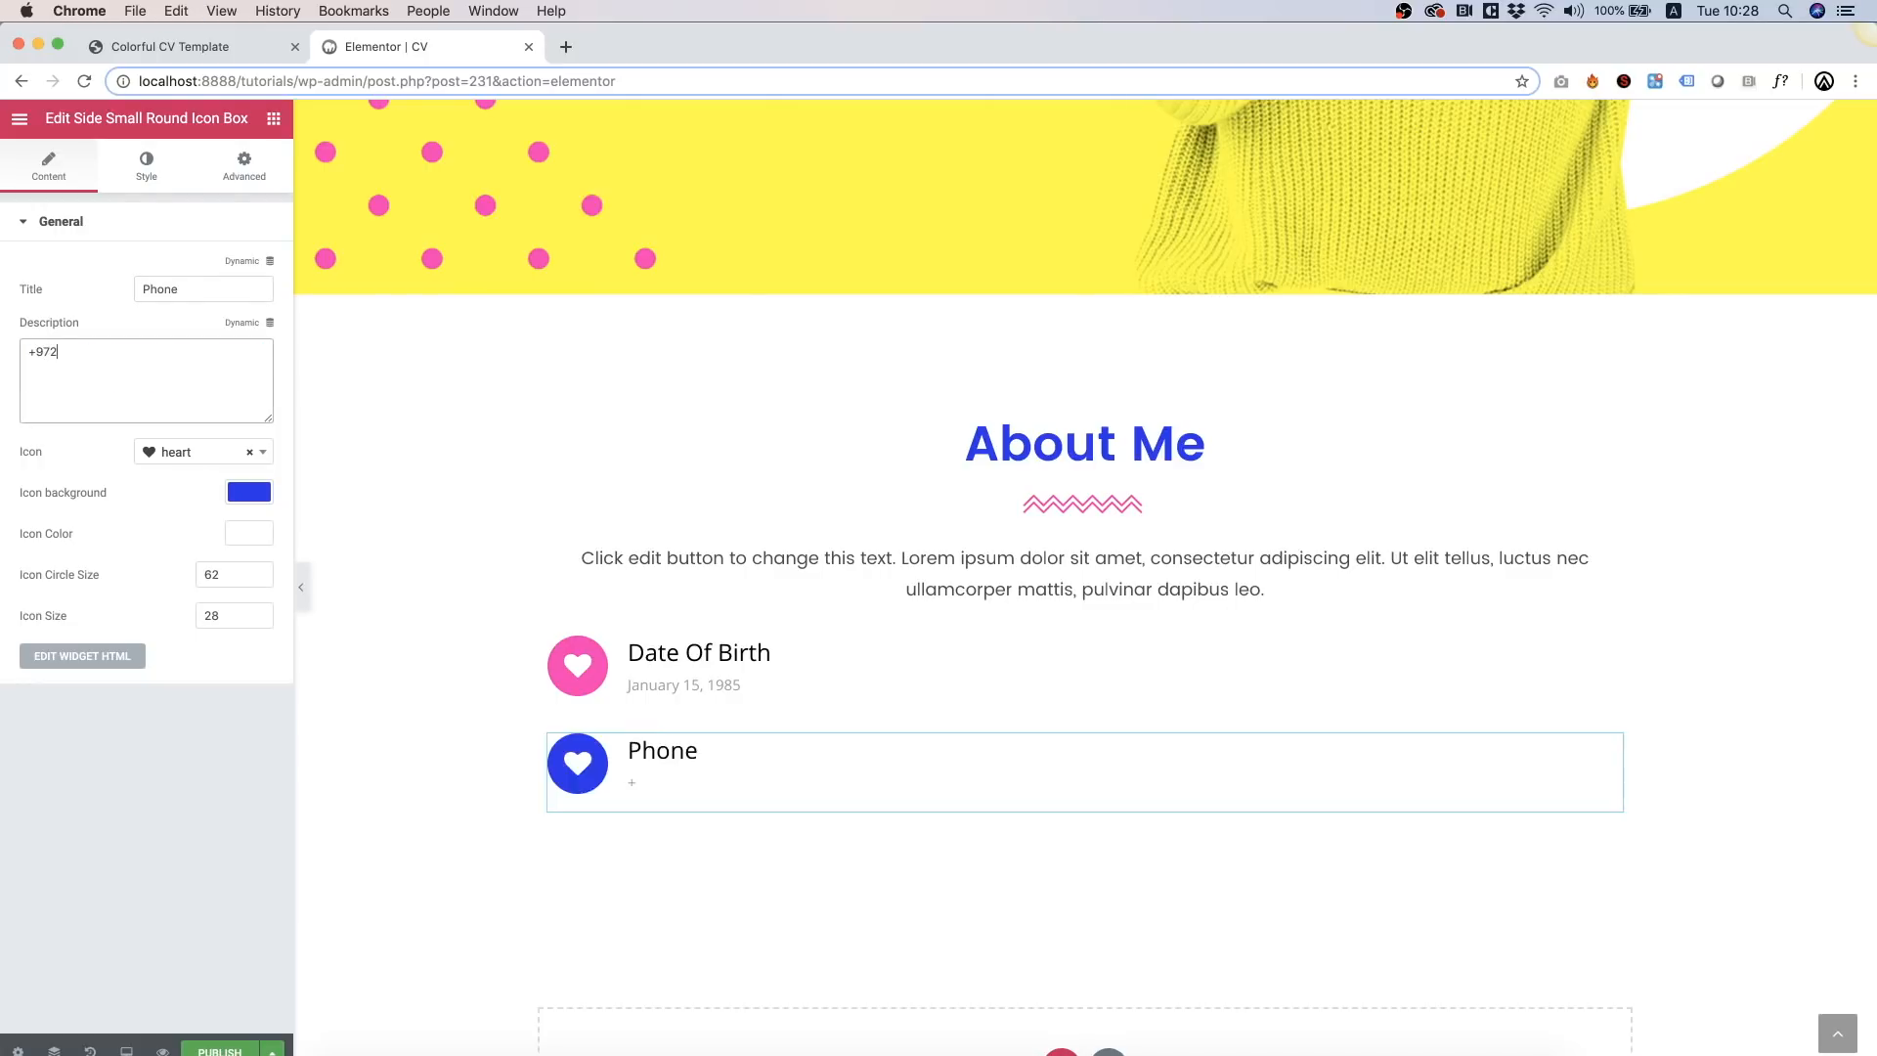
click(207, 451)
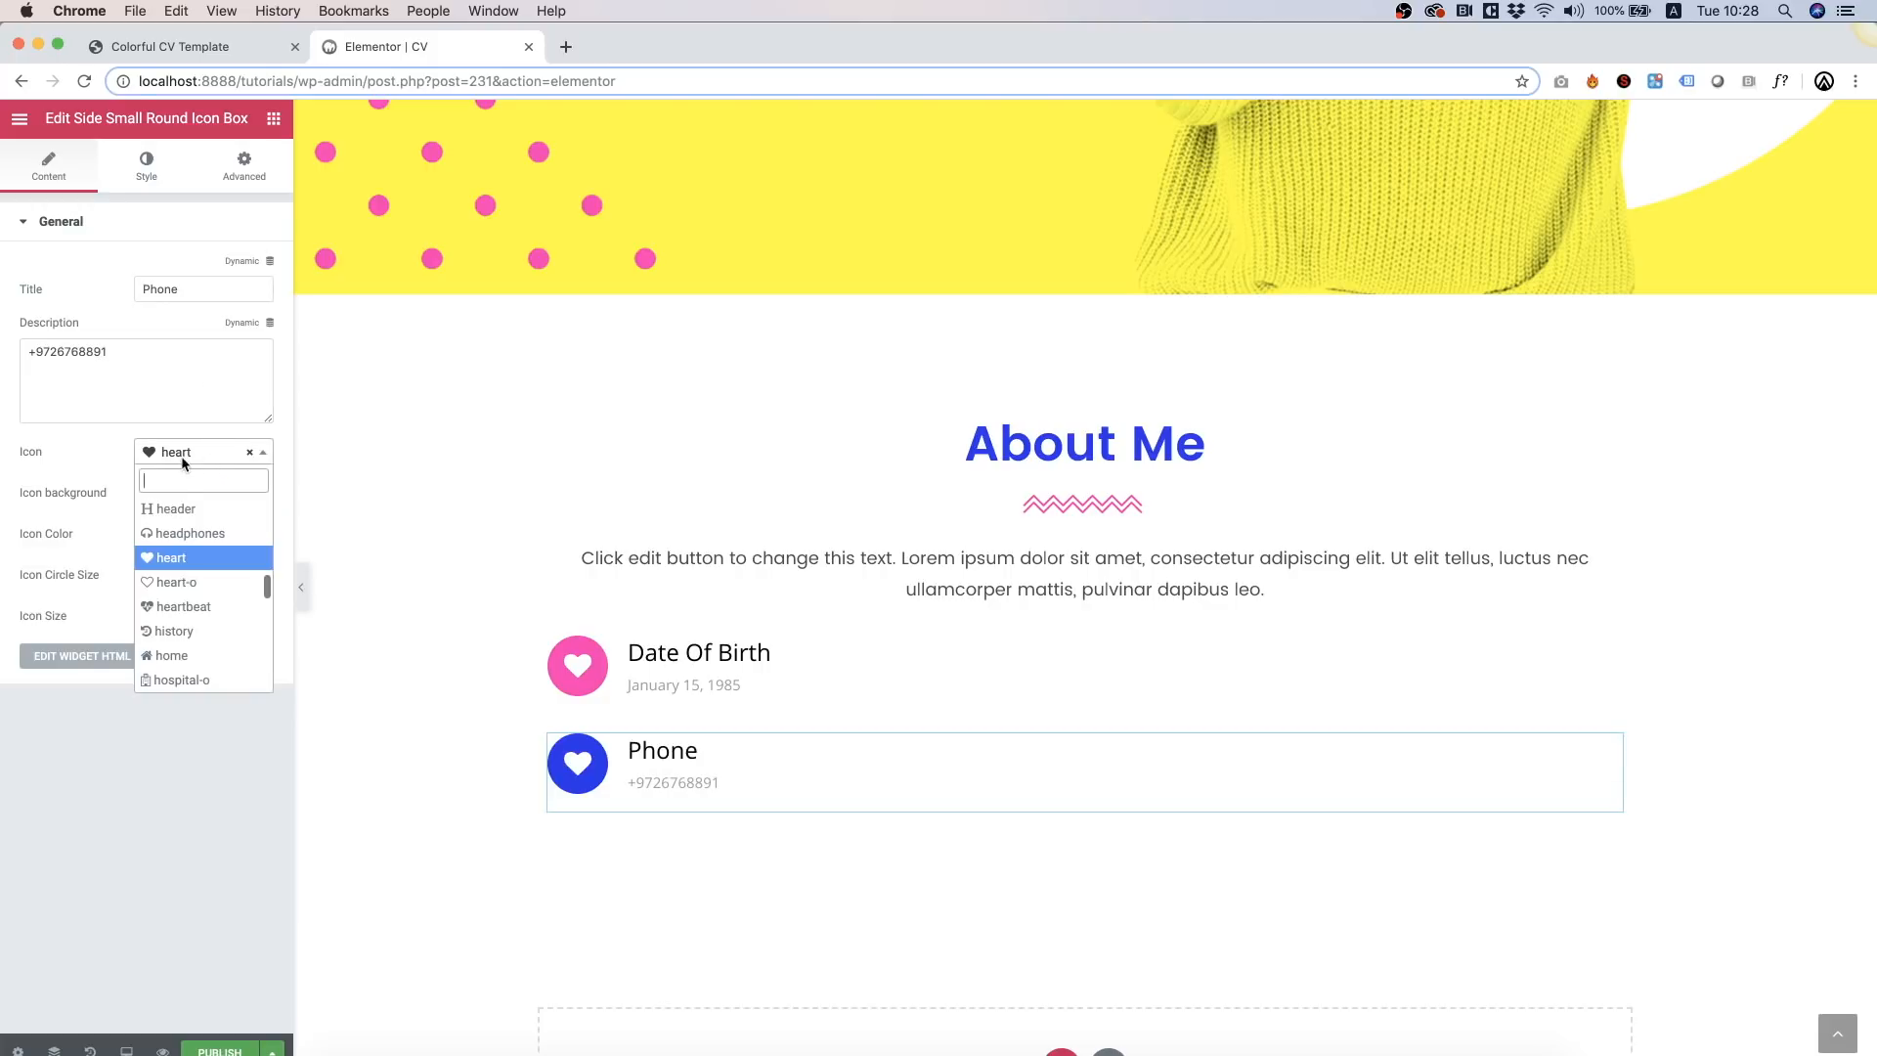
text(phone)
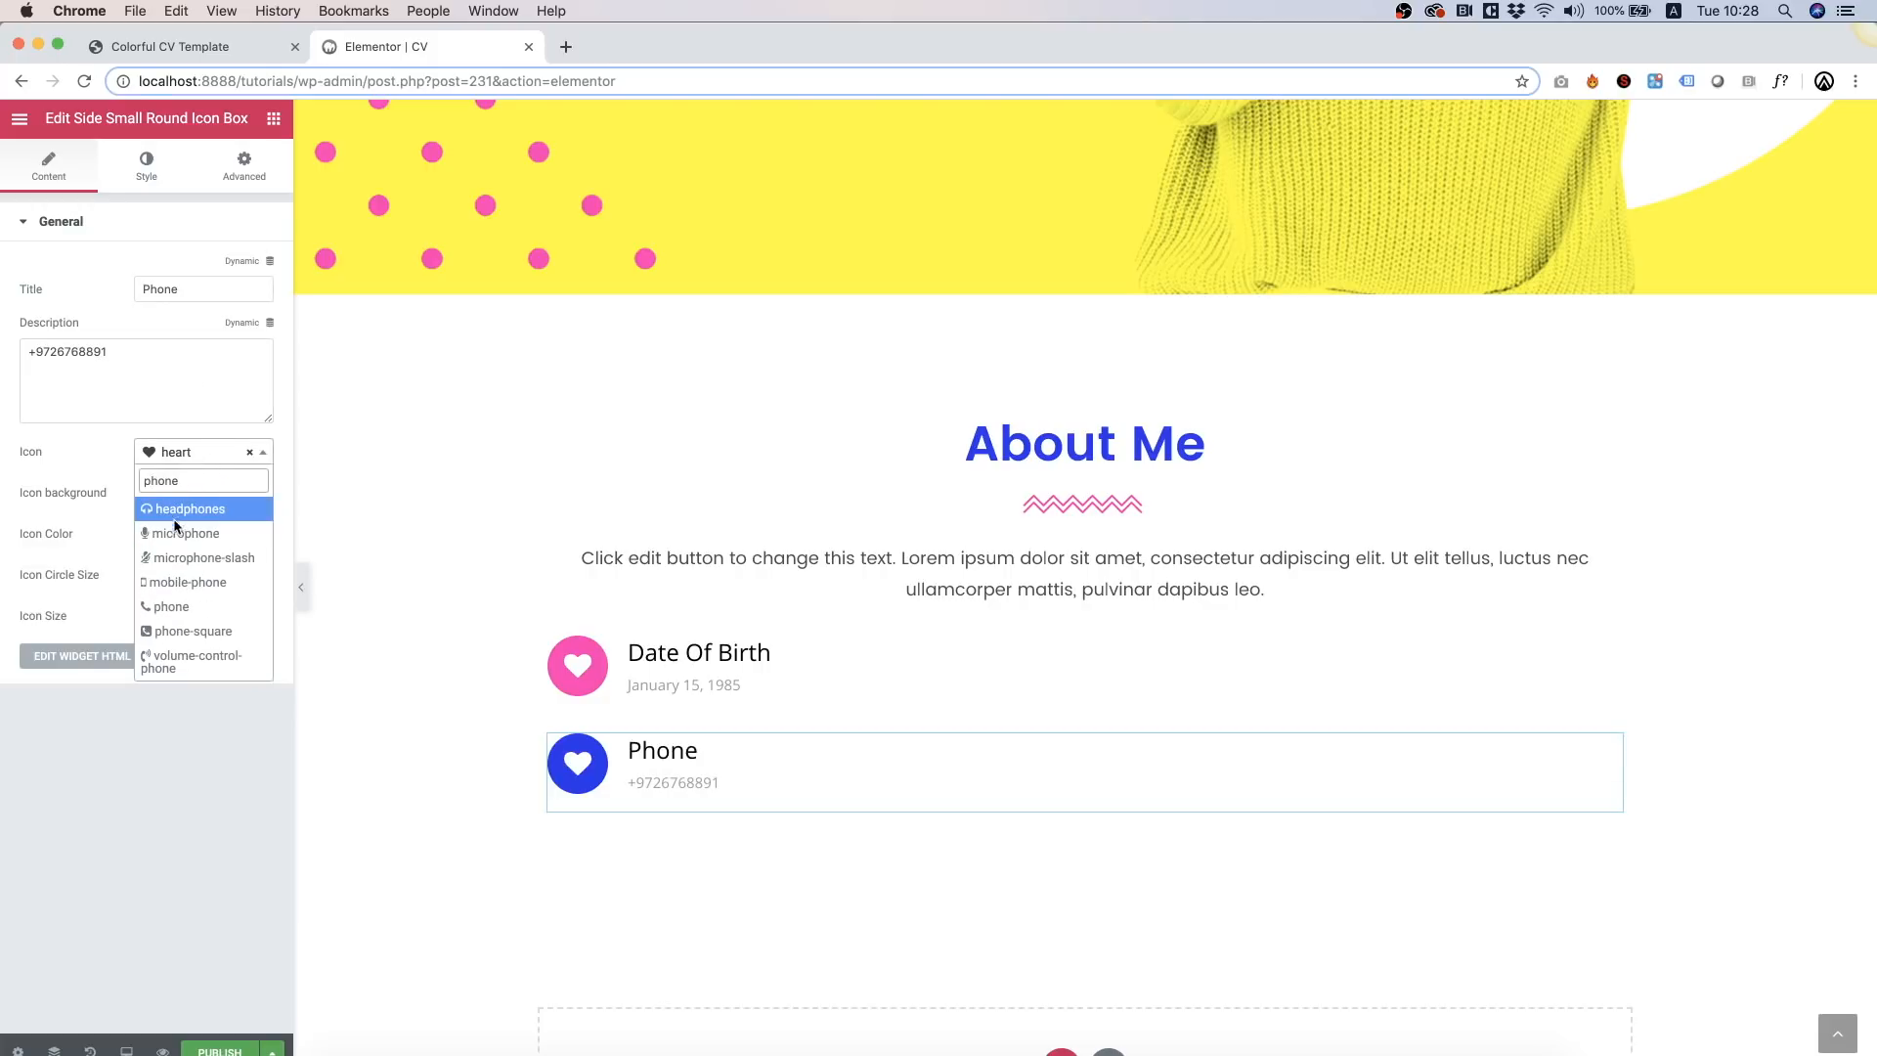
click(174, 606)
Step: Give the Date Of Birth box the calendar-o icon
click(682, 694)
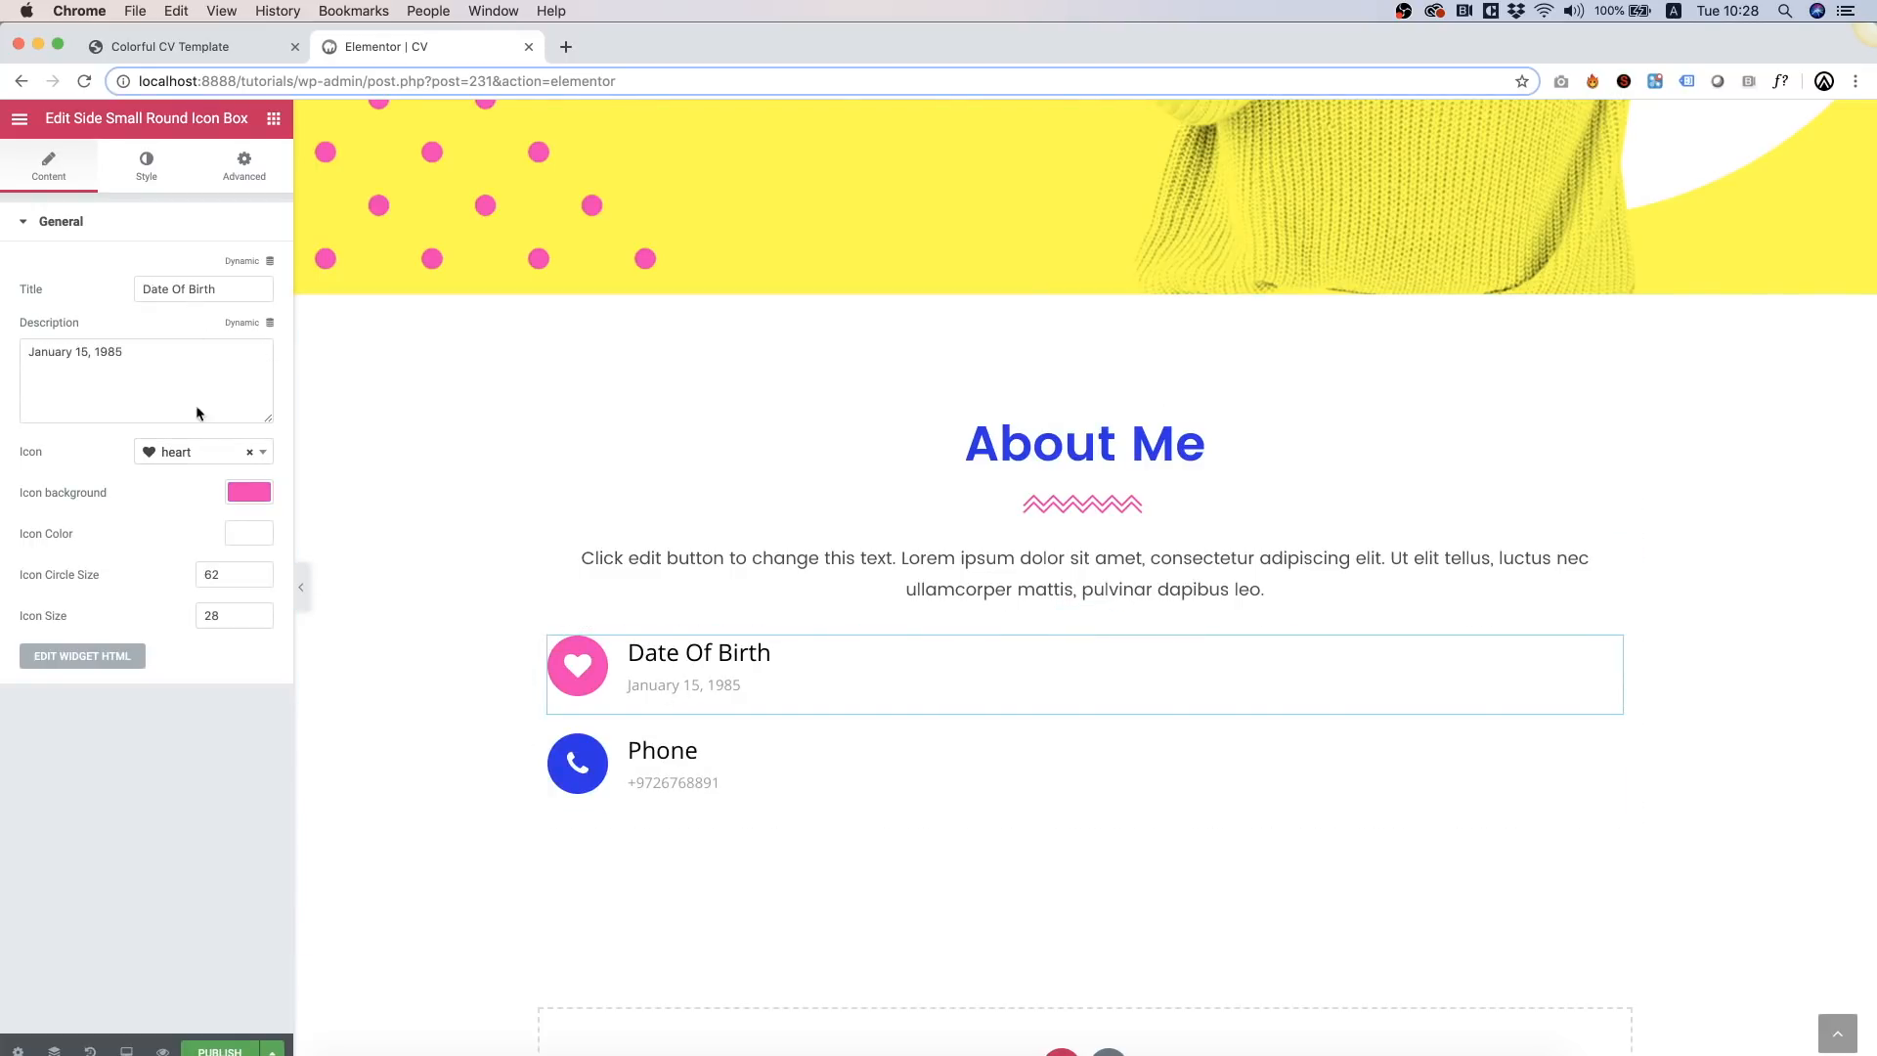
click(195, 455)
text(cal)
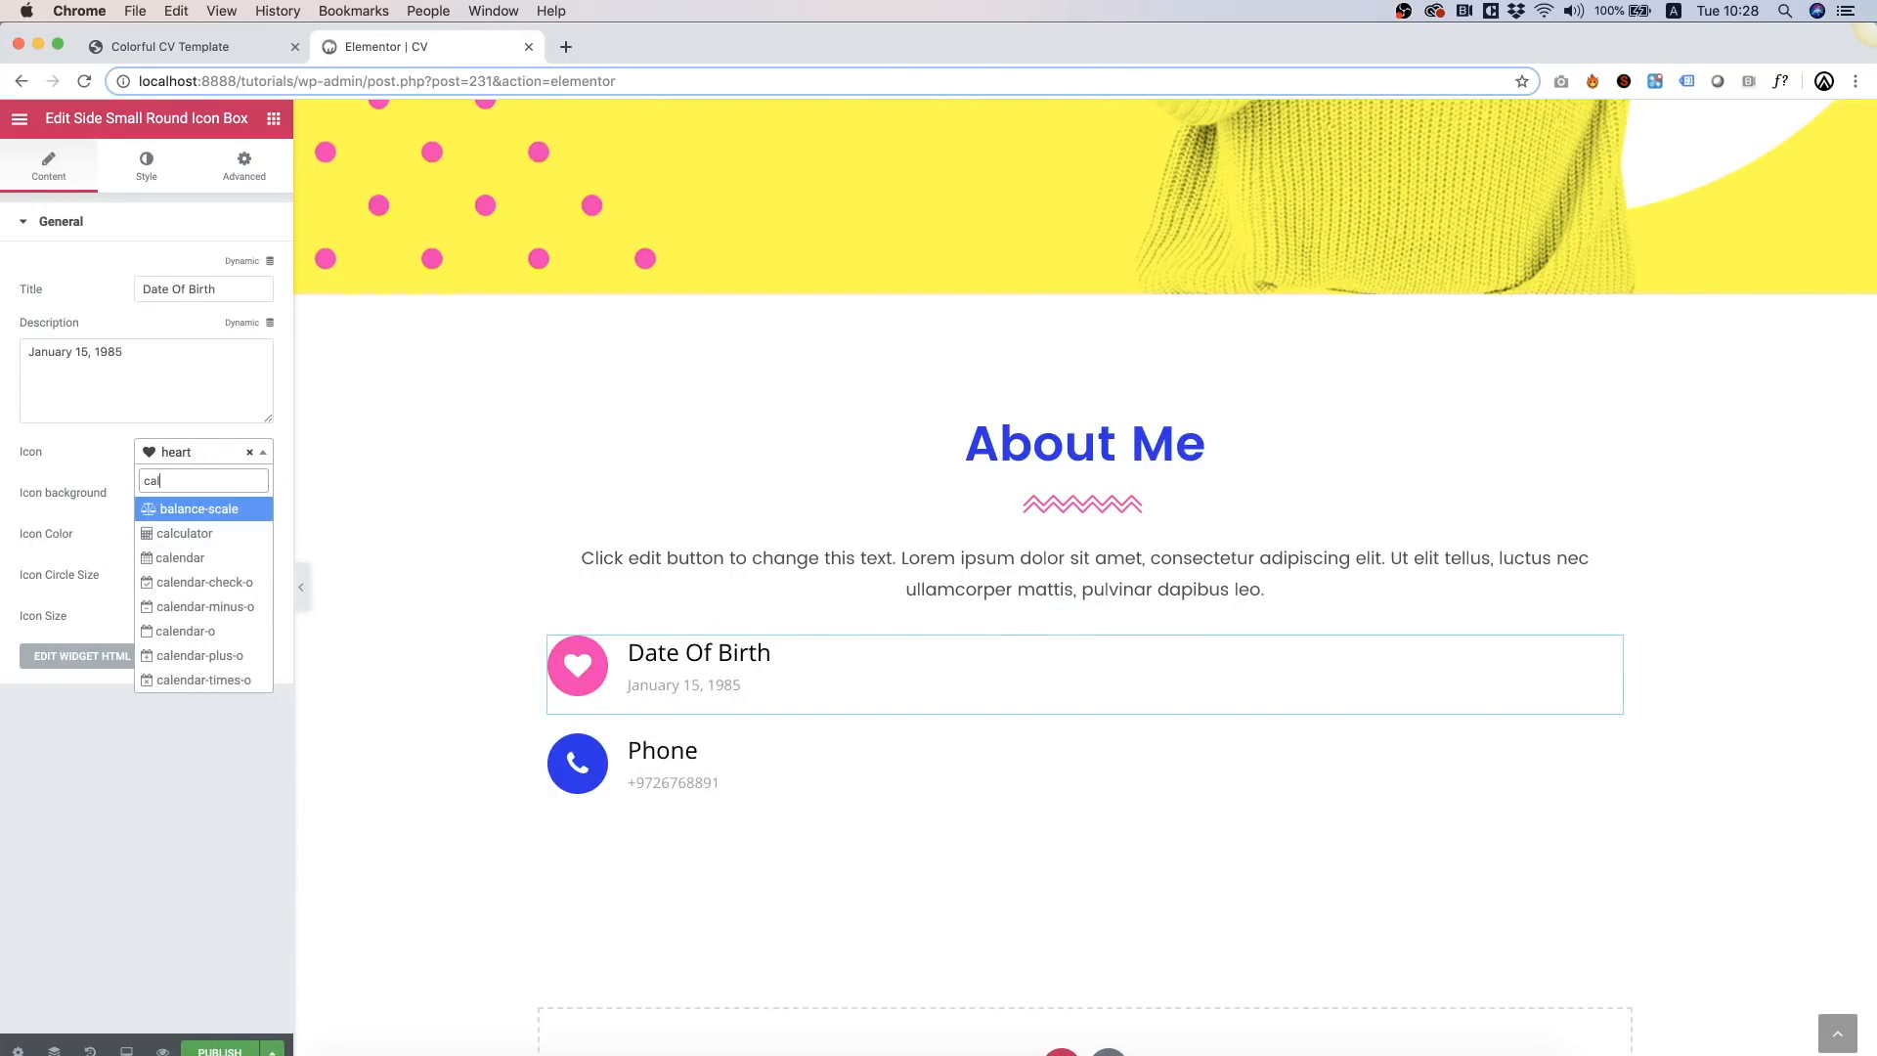
click(185, 634)
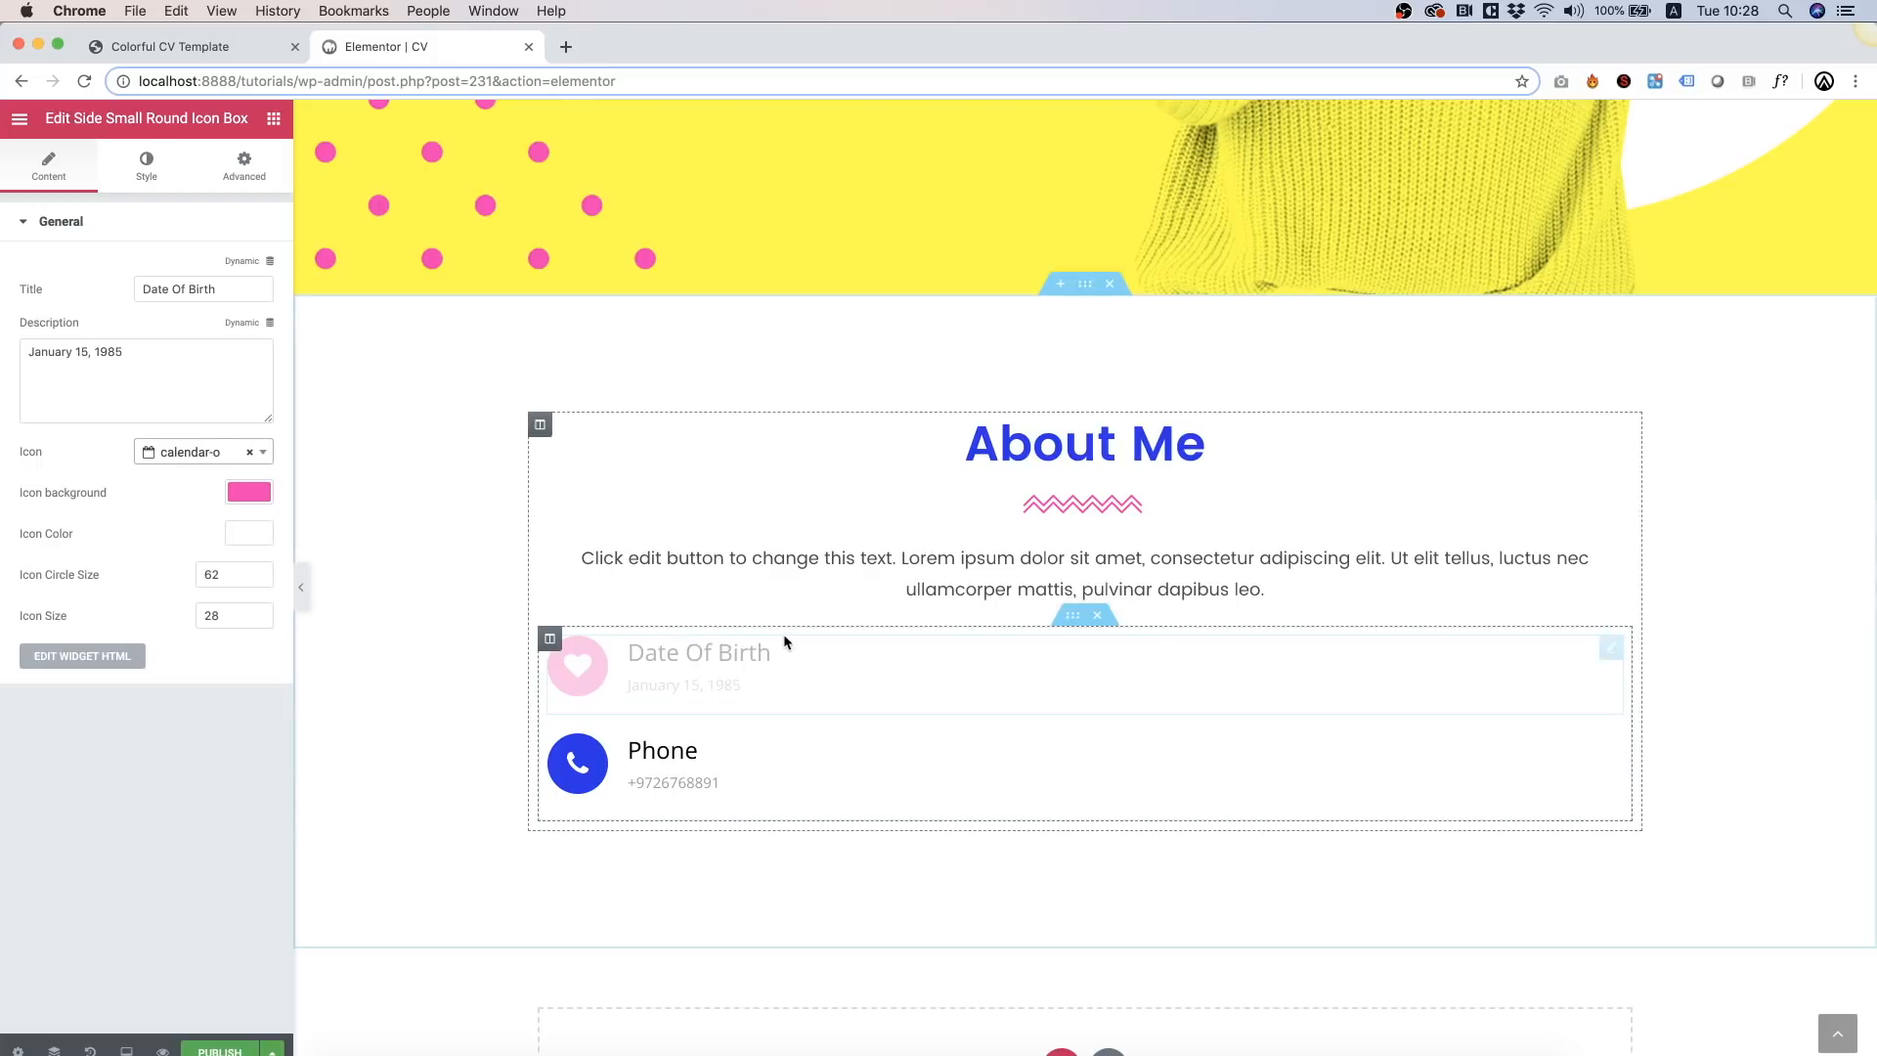
Step: Duplicate the Date Of Birth and Phone column twice to make three identical columns
right_click(550, 641)
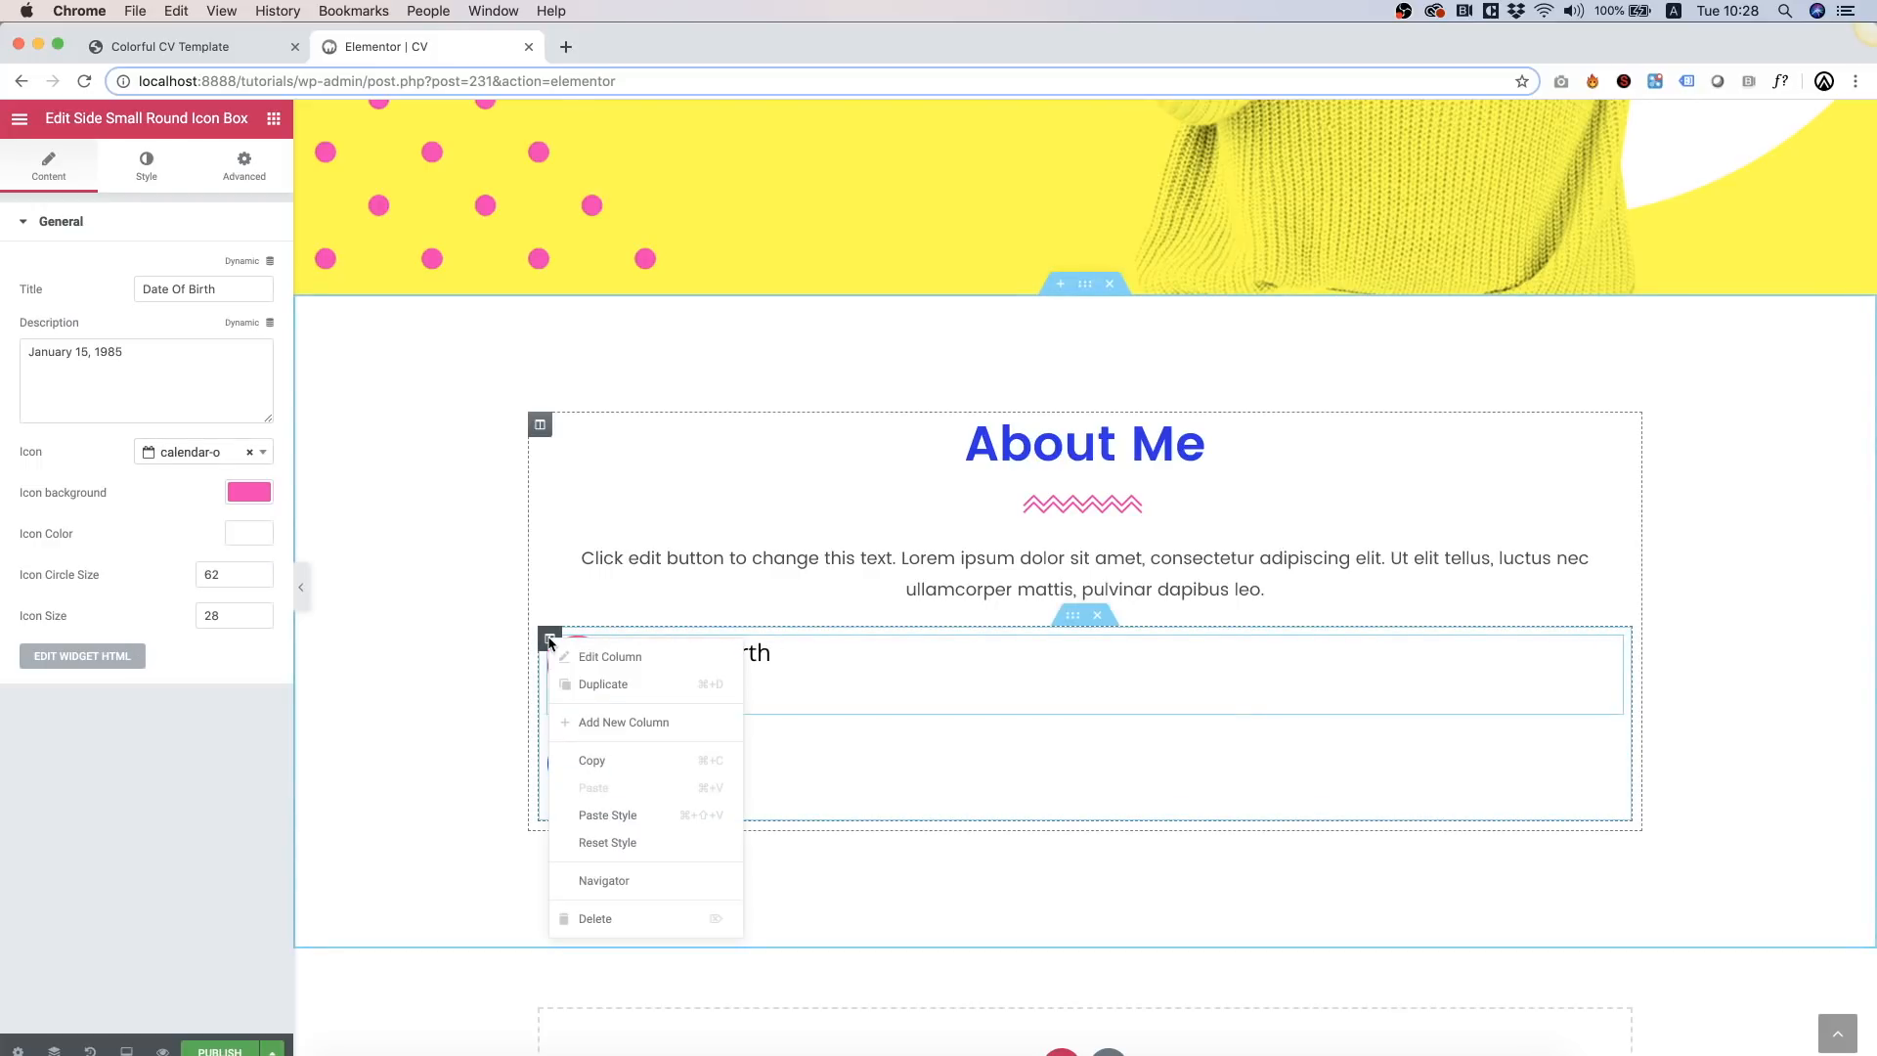
click(618, 693)
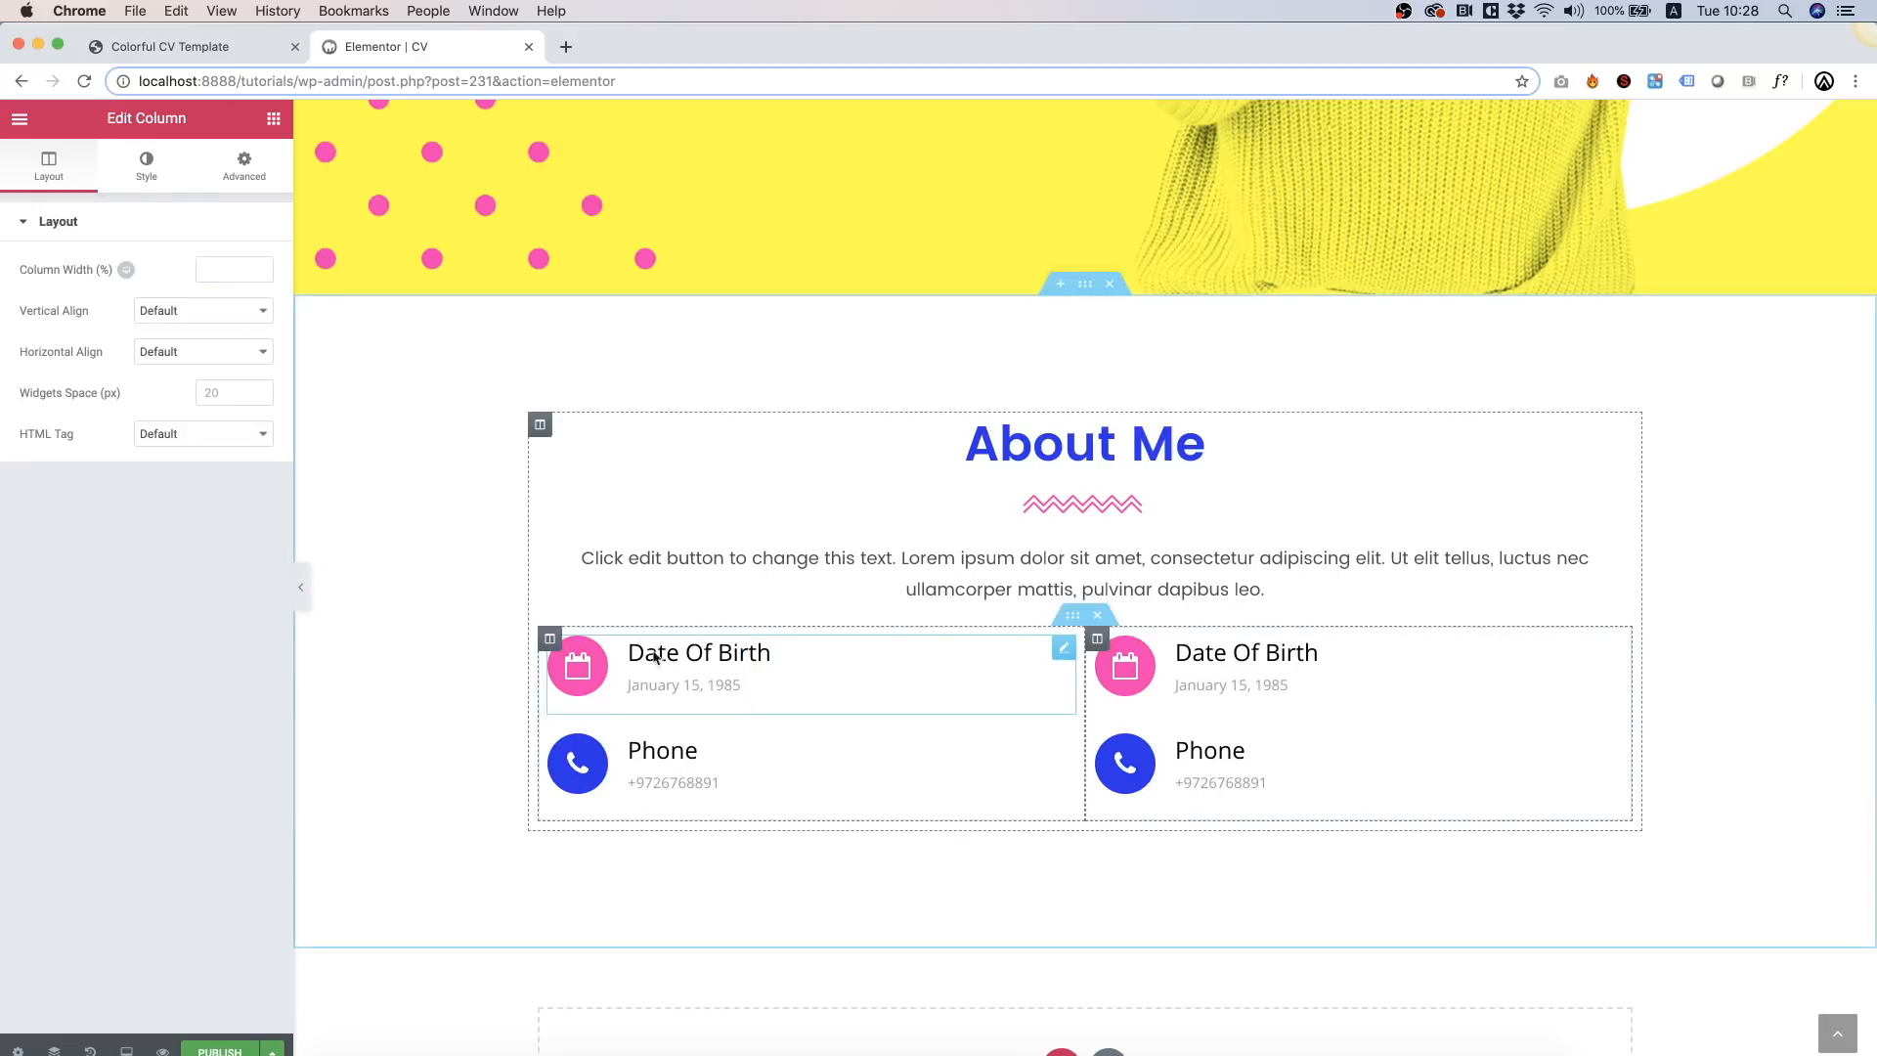
right_click(1097, 642)
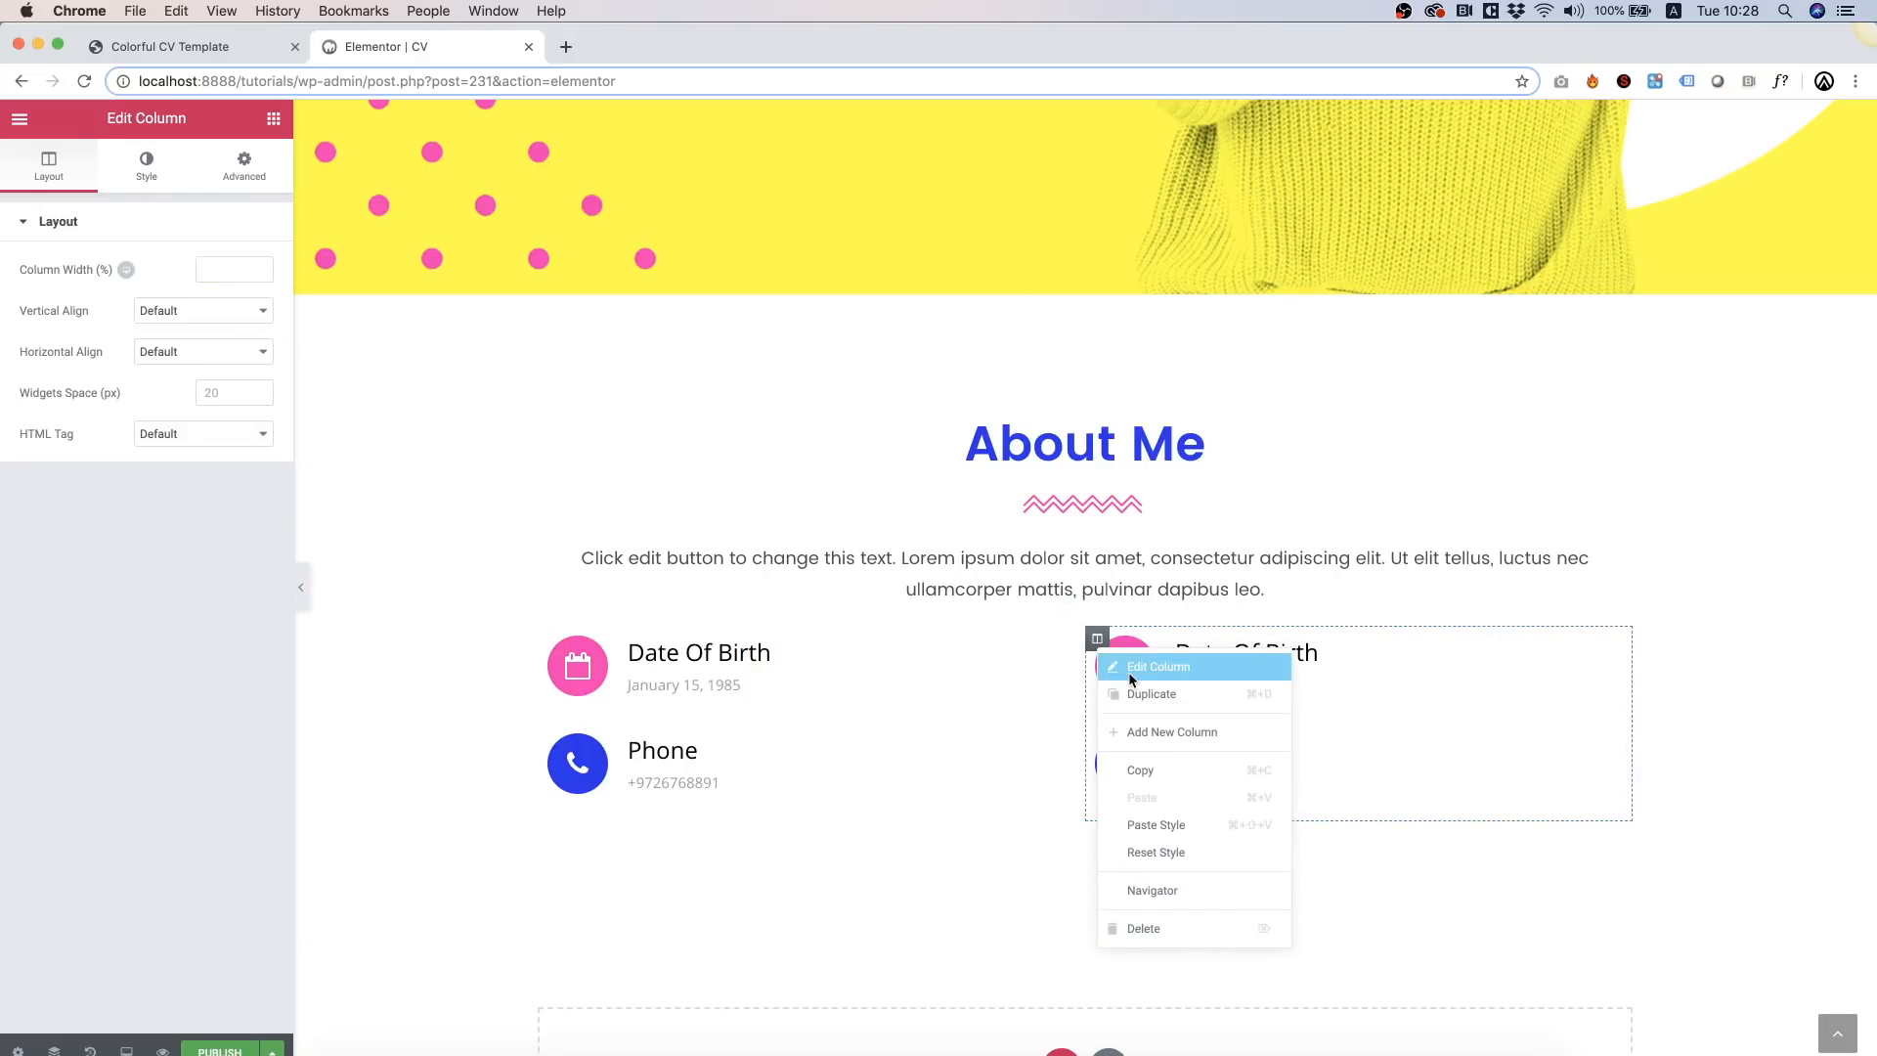
click(1153, 693)
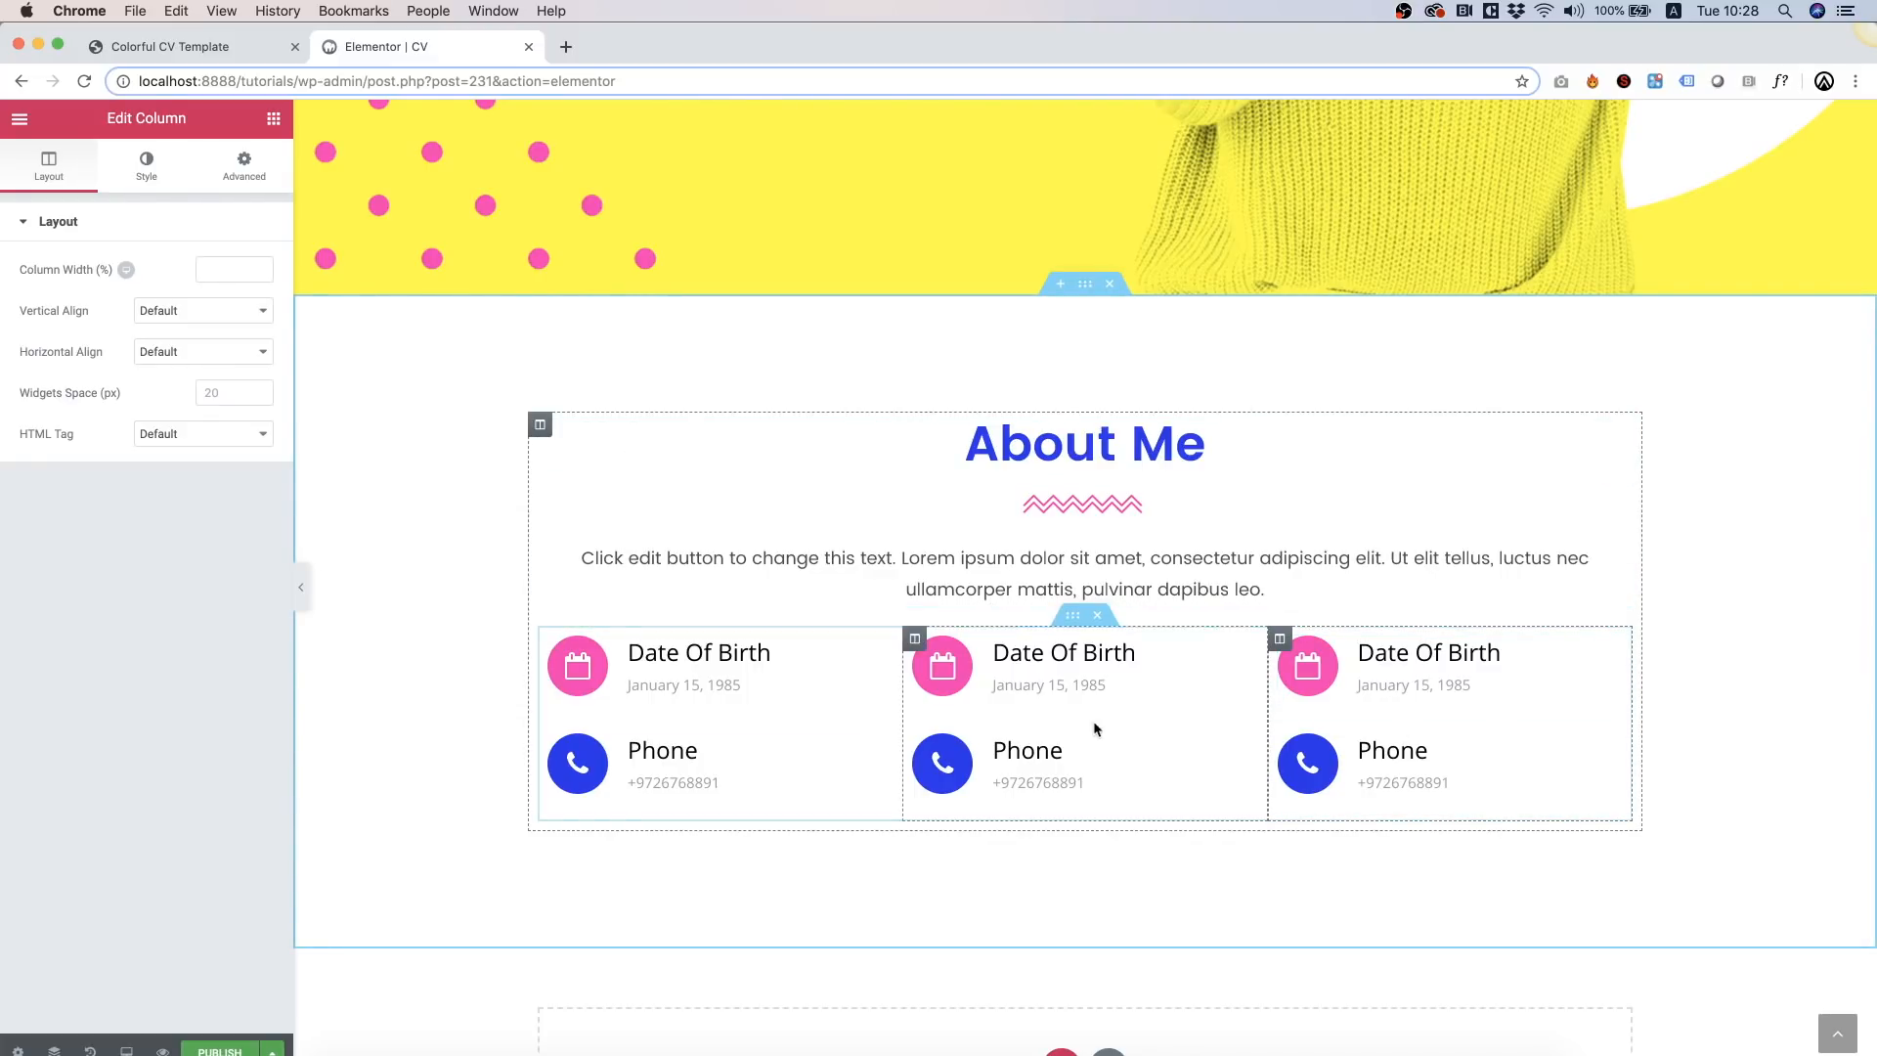
click(1041, 692)
click(225, 289)
Step: Turn the middle top box into 'Address' with description 'Newyork' and a map-marker icon
key(super+a)
text(Address)
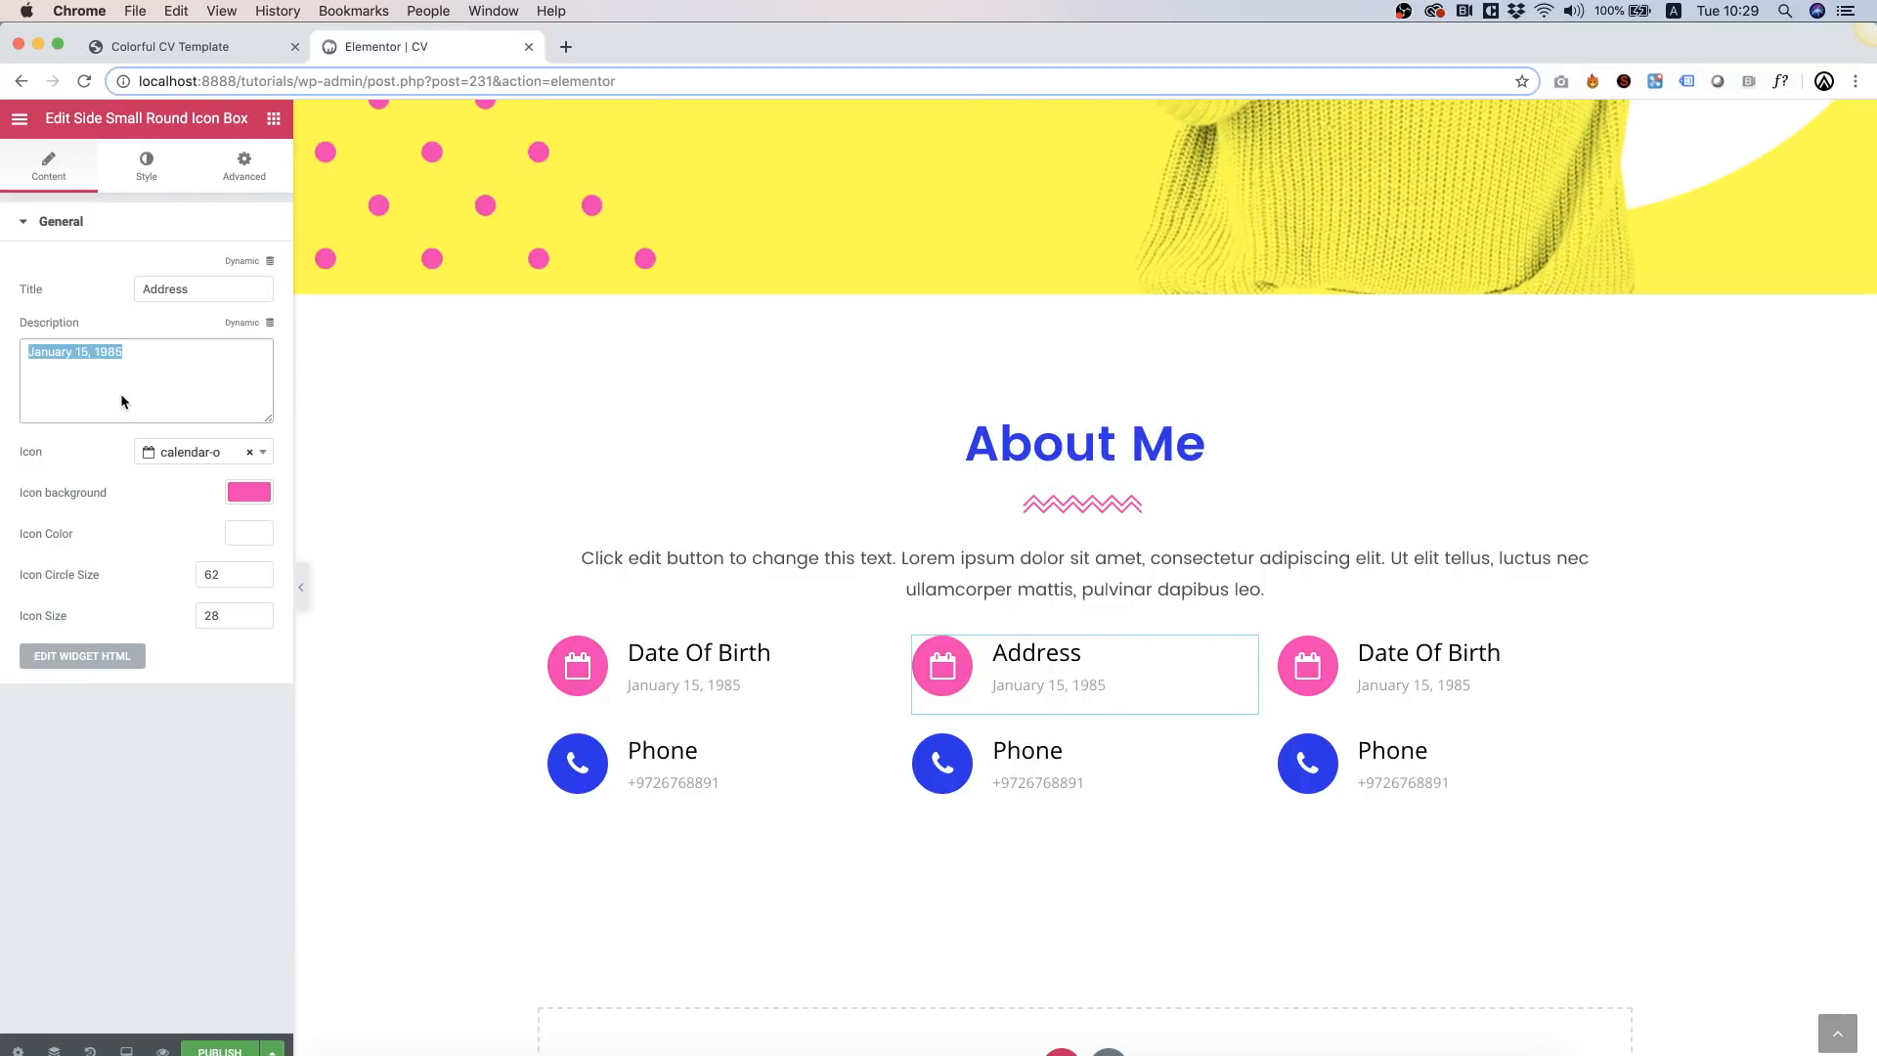
text(Newyork)
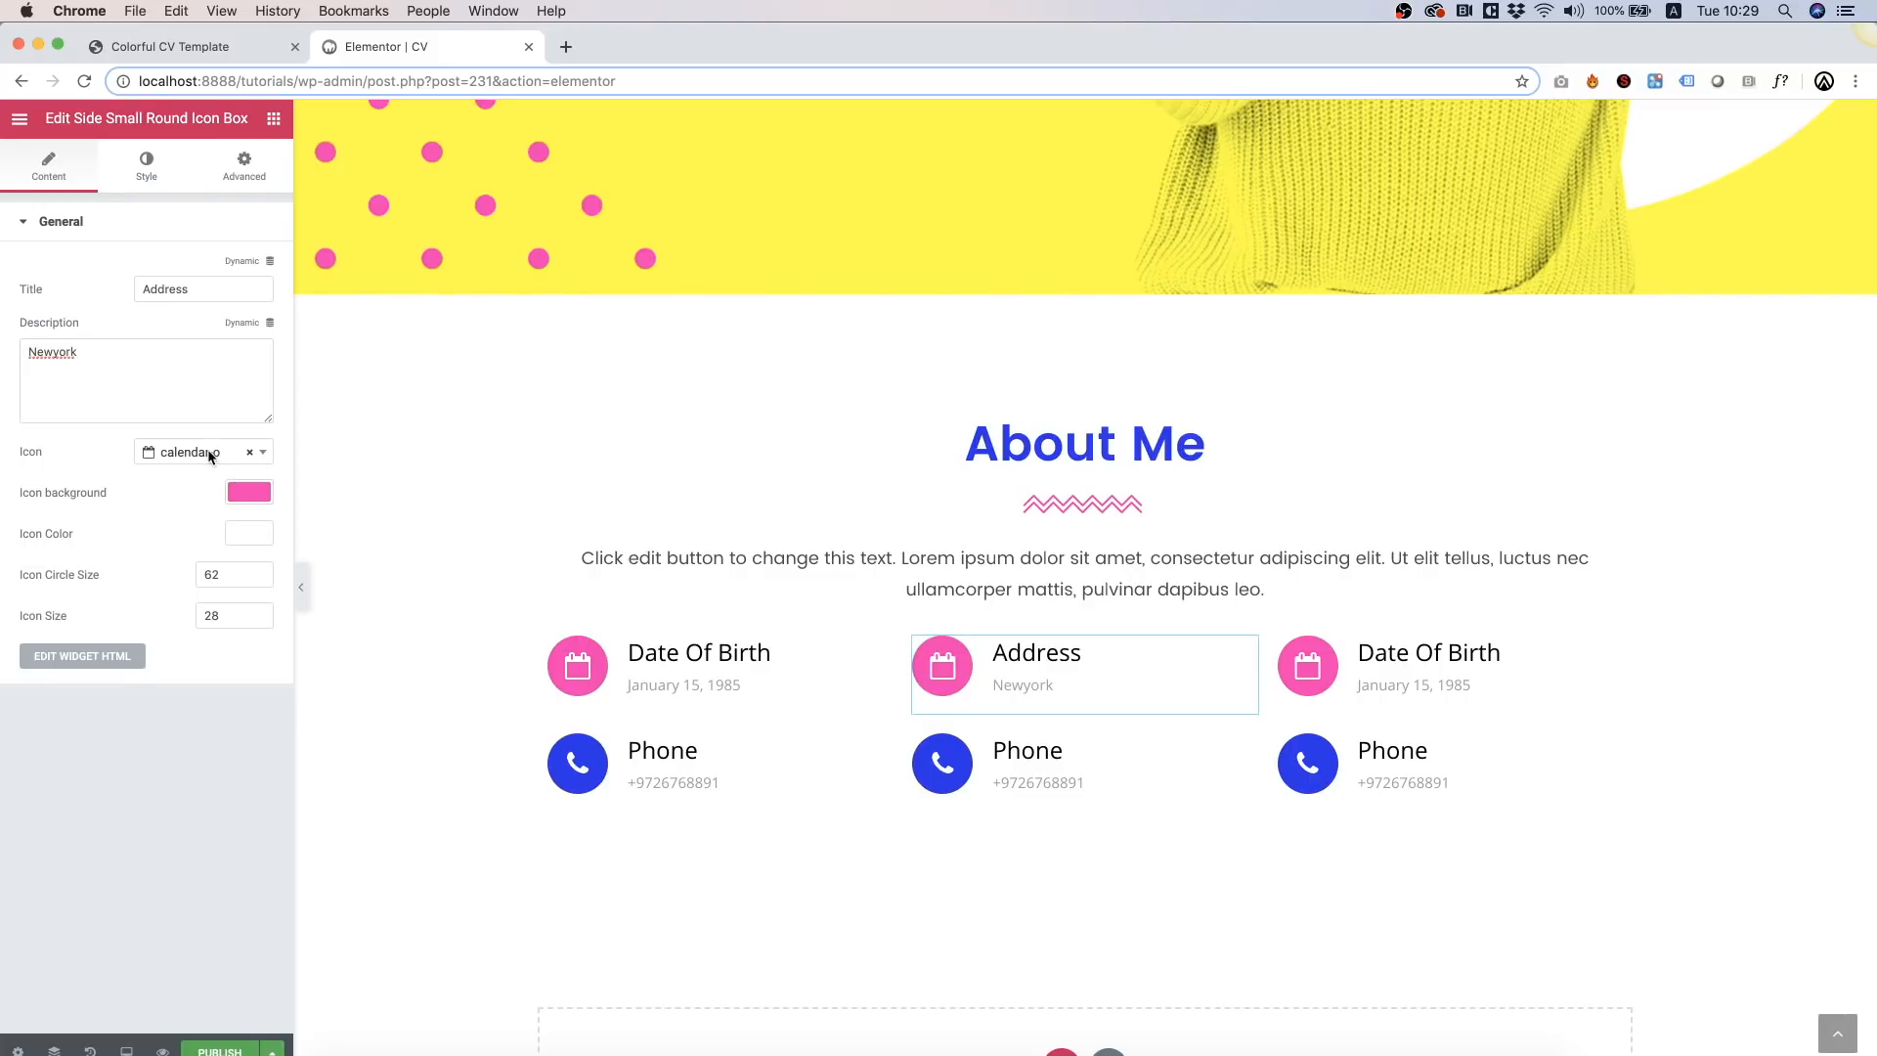
click(210, 456)
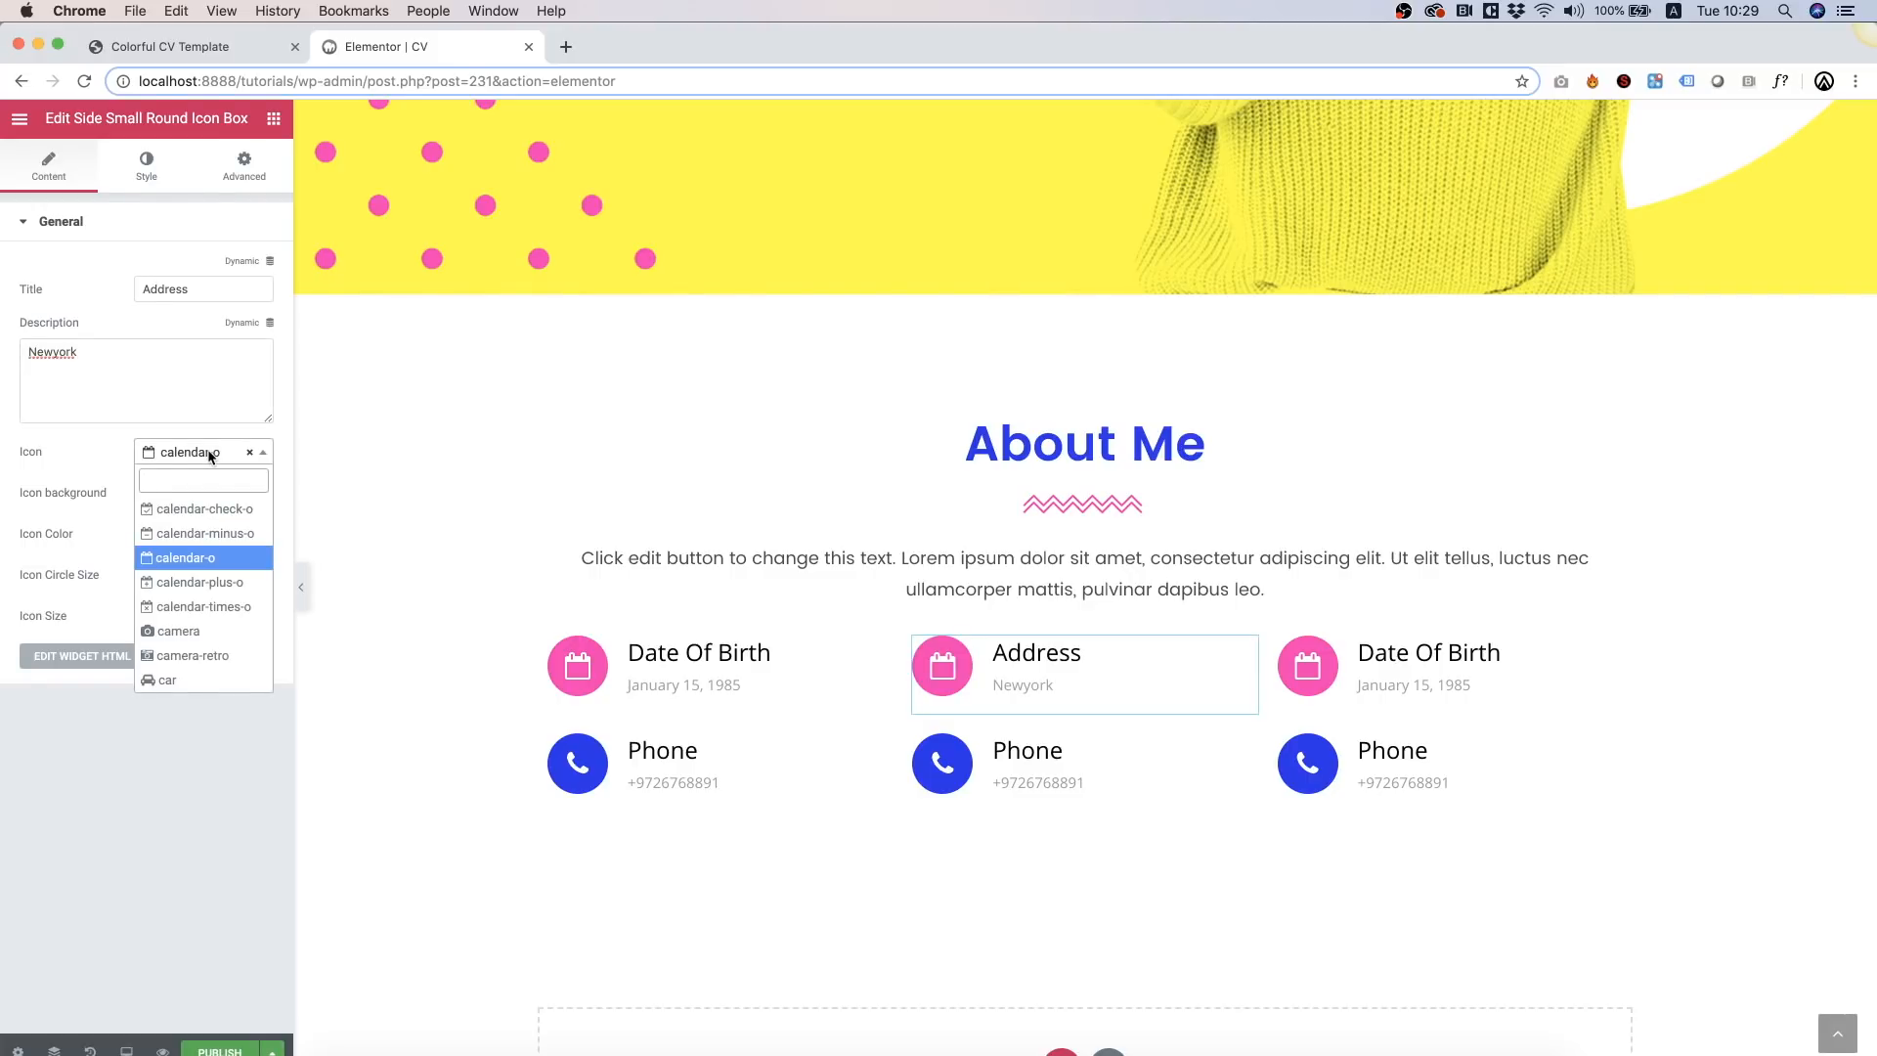
text(map)
click(189, 533)
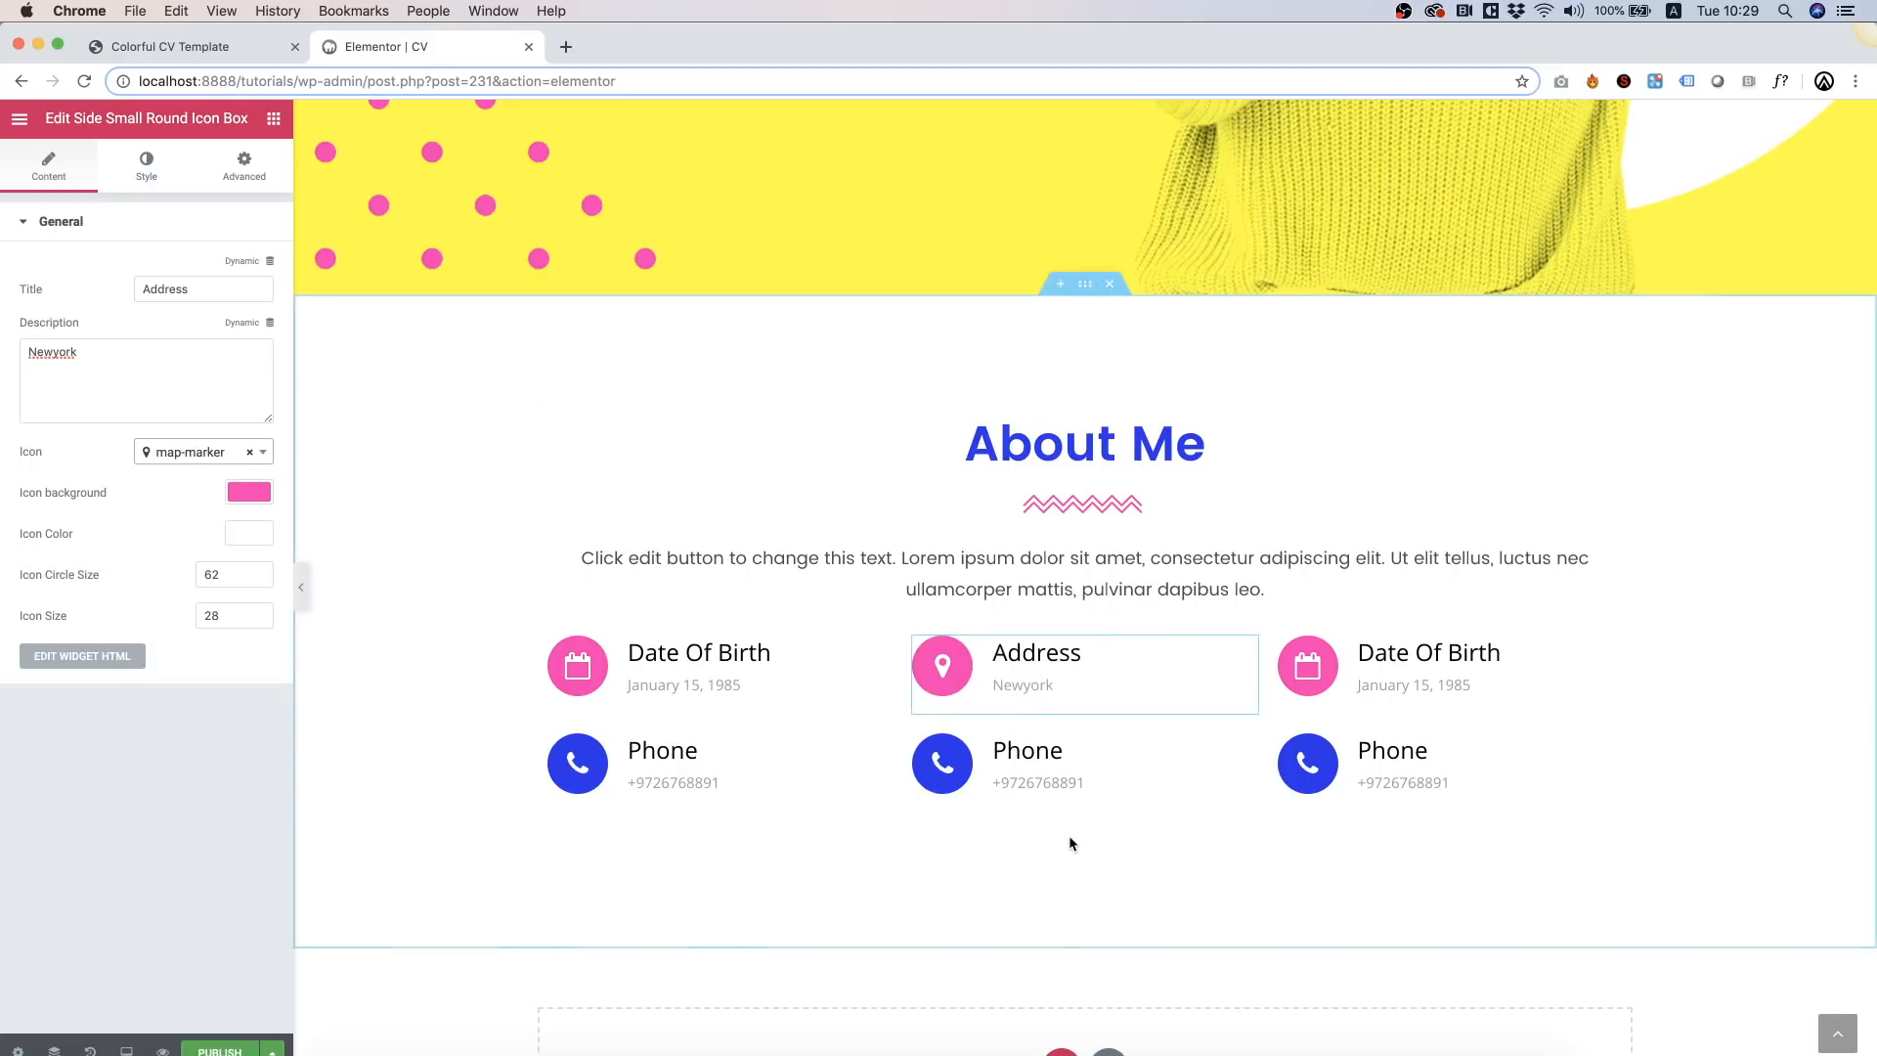
Step: Turn the middle lower box into 'Skype' with the skype icon and a Skype handle
click(1085, 782)
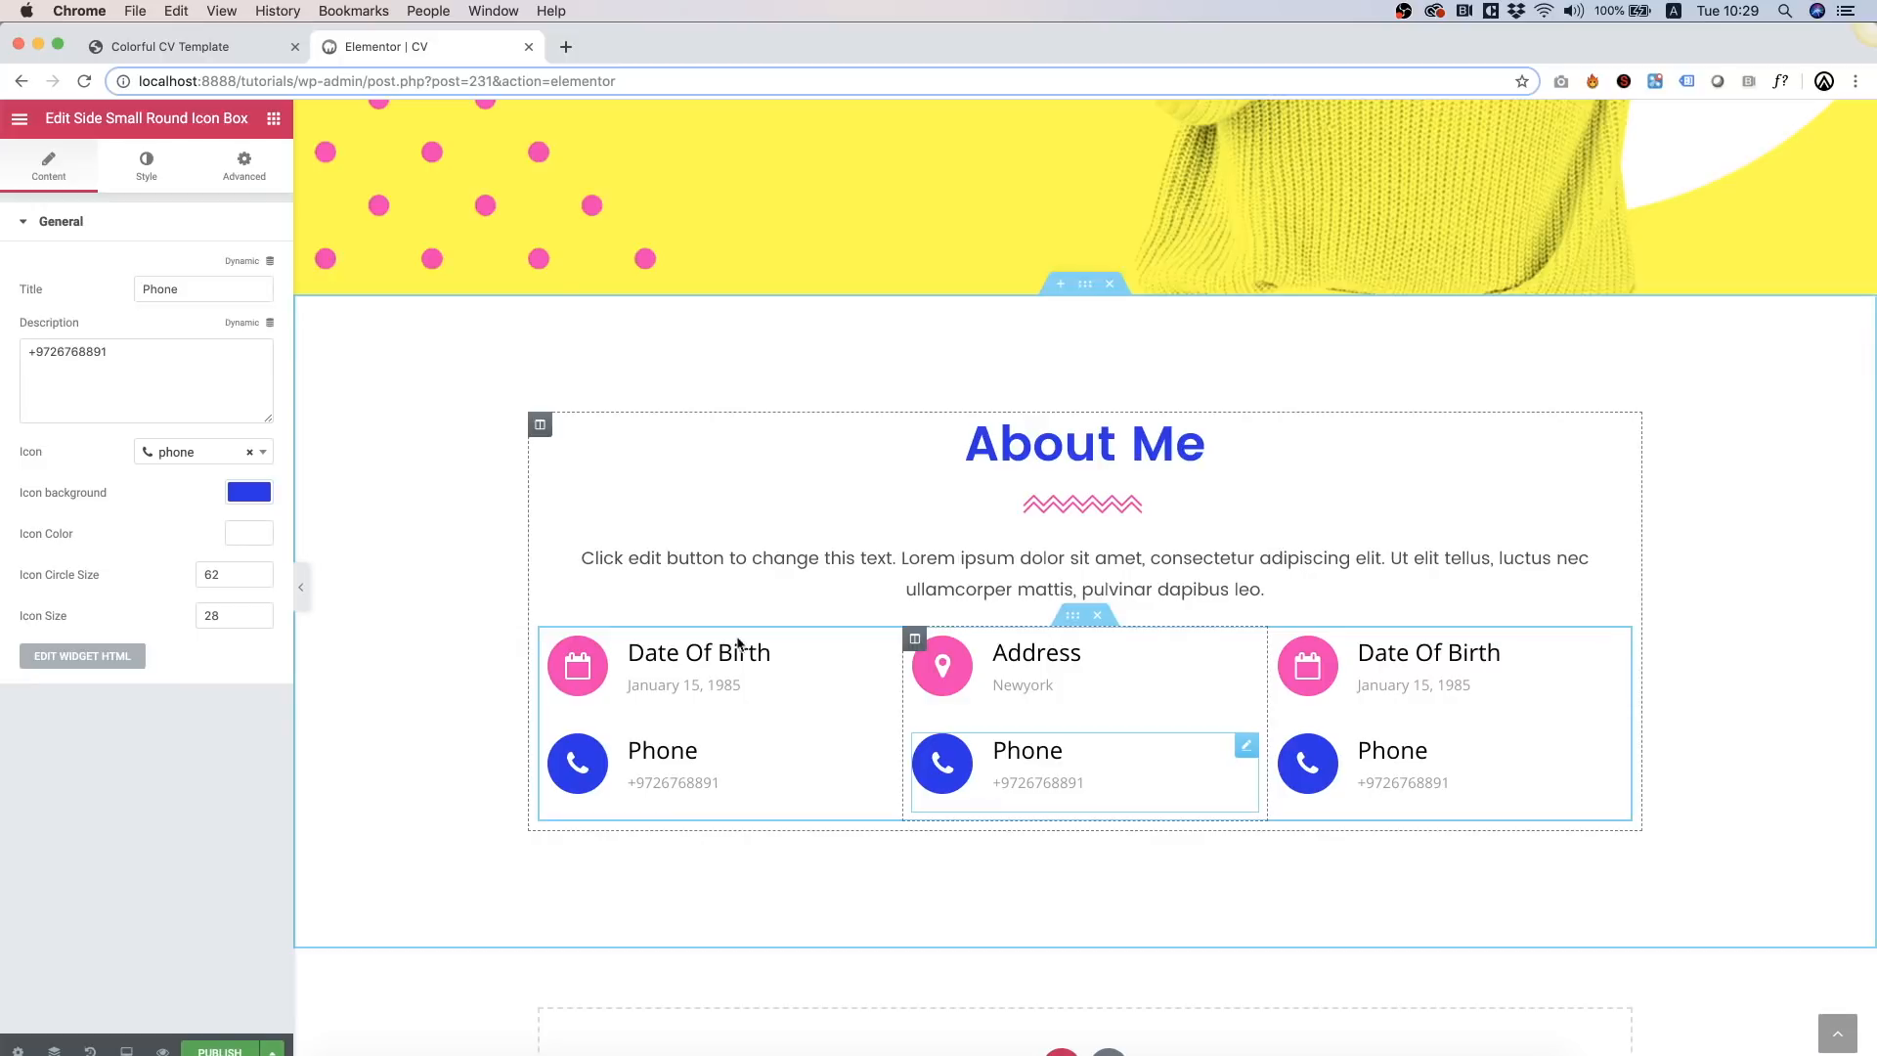
click(205, 453)
text(skypo)
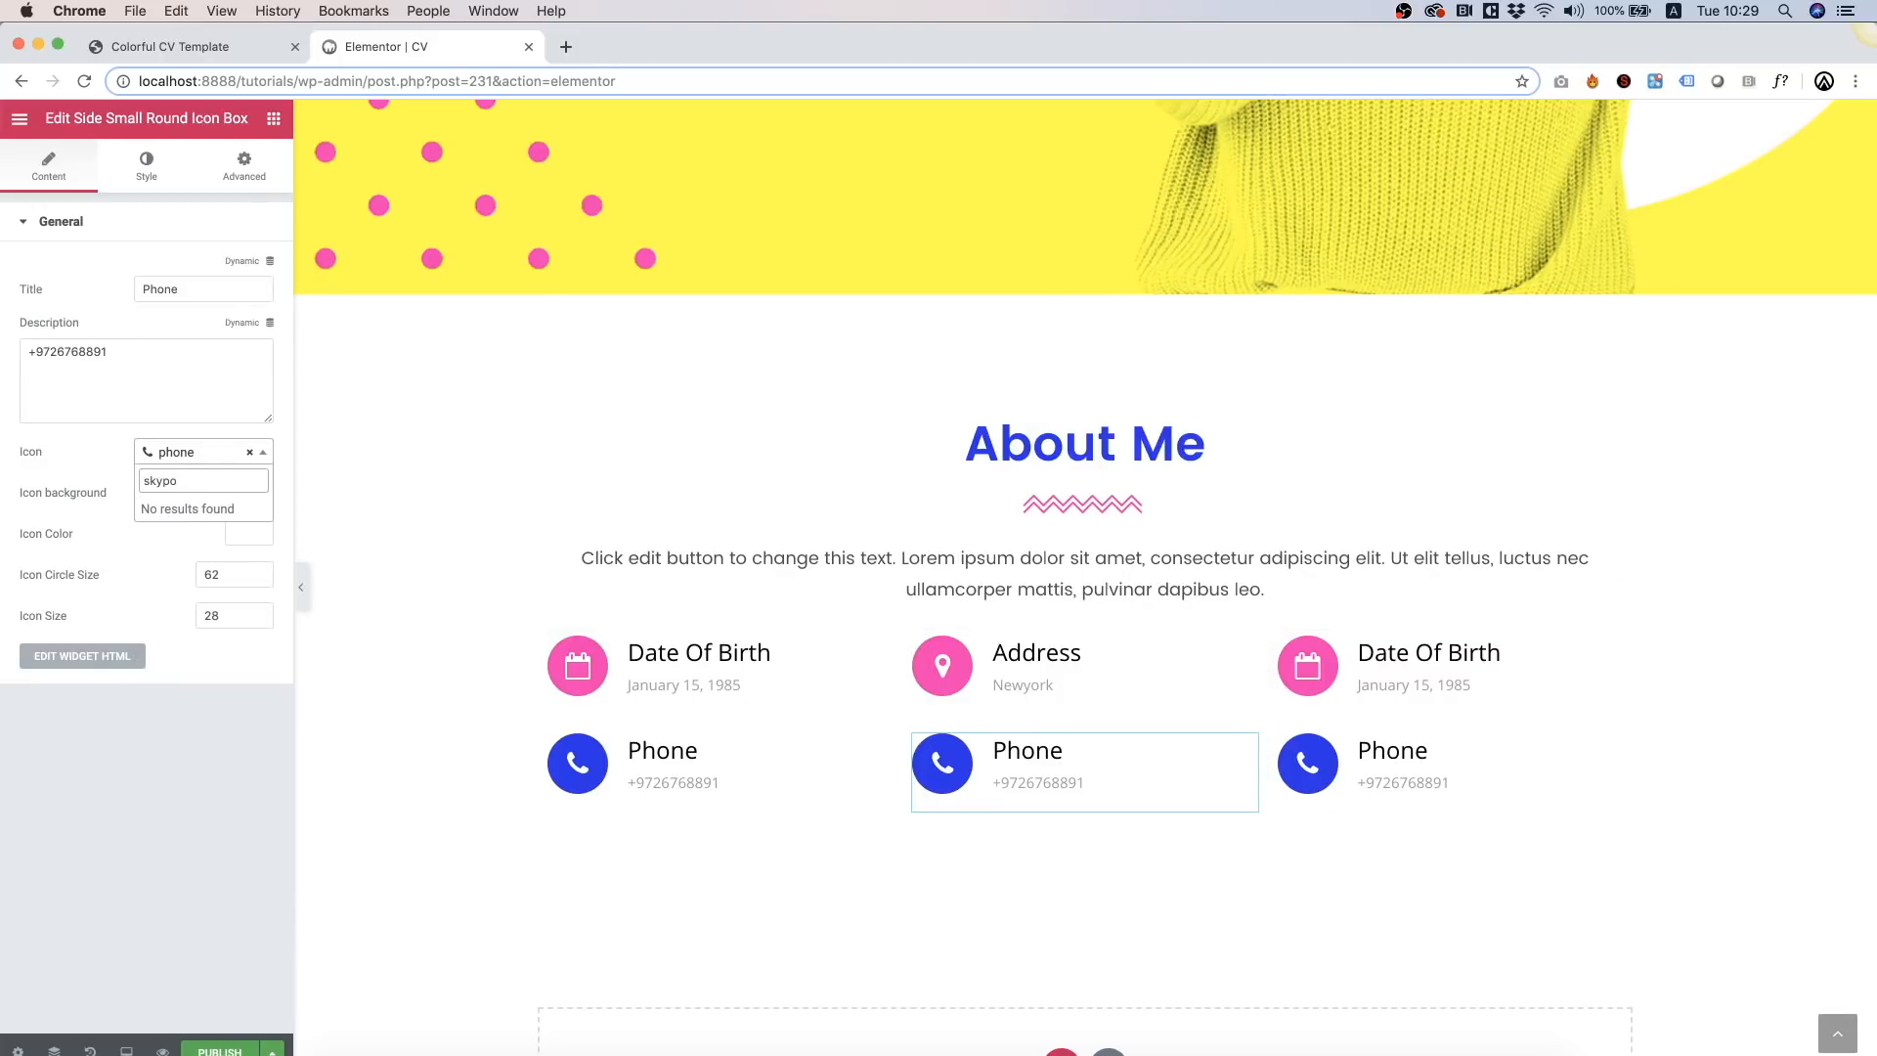
key(BackSpace)
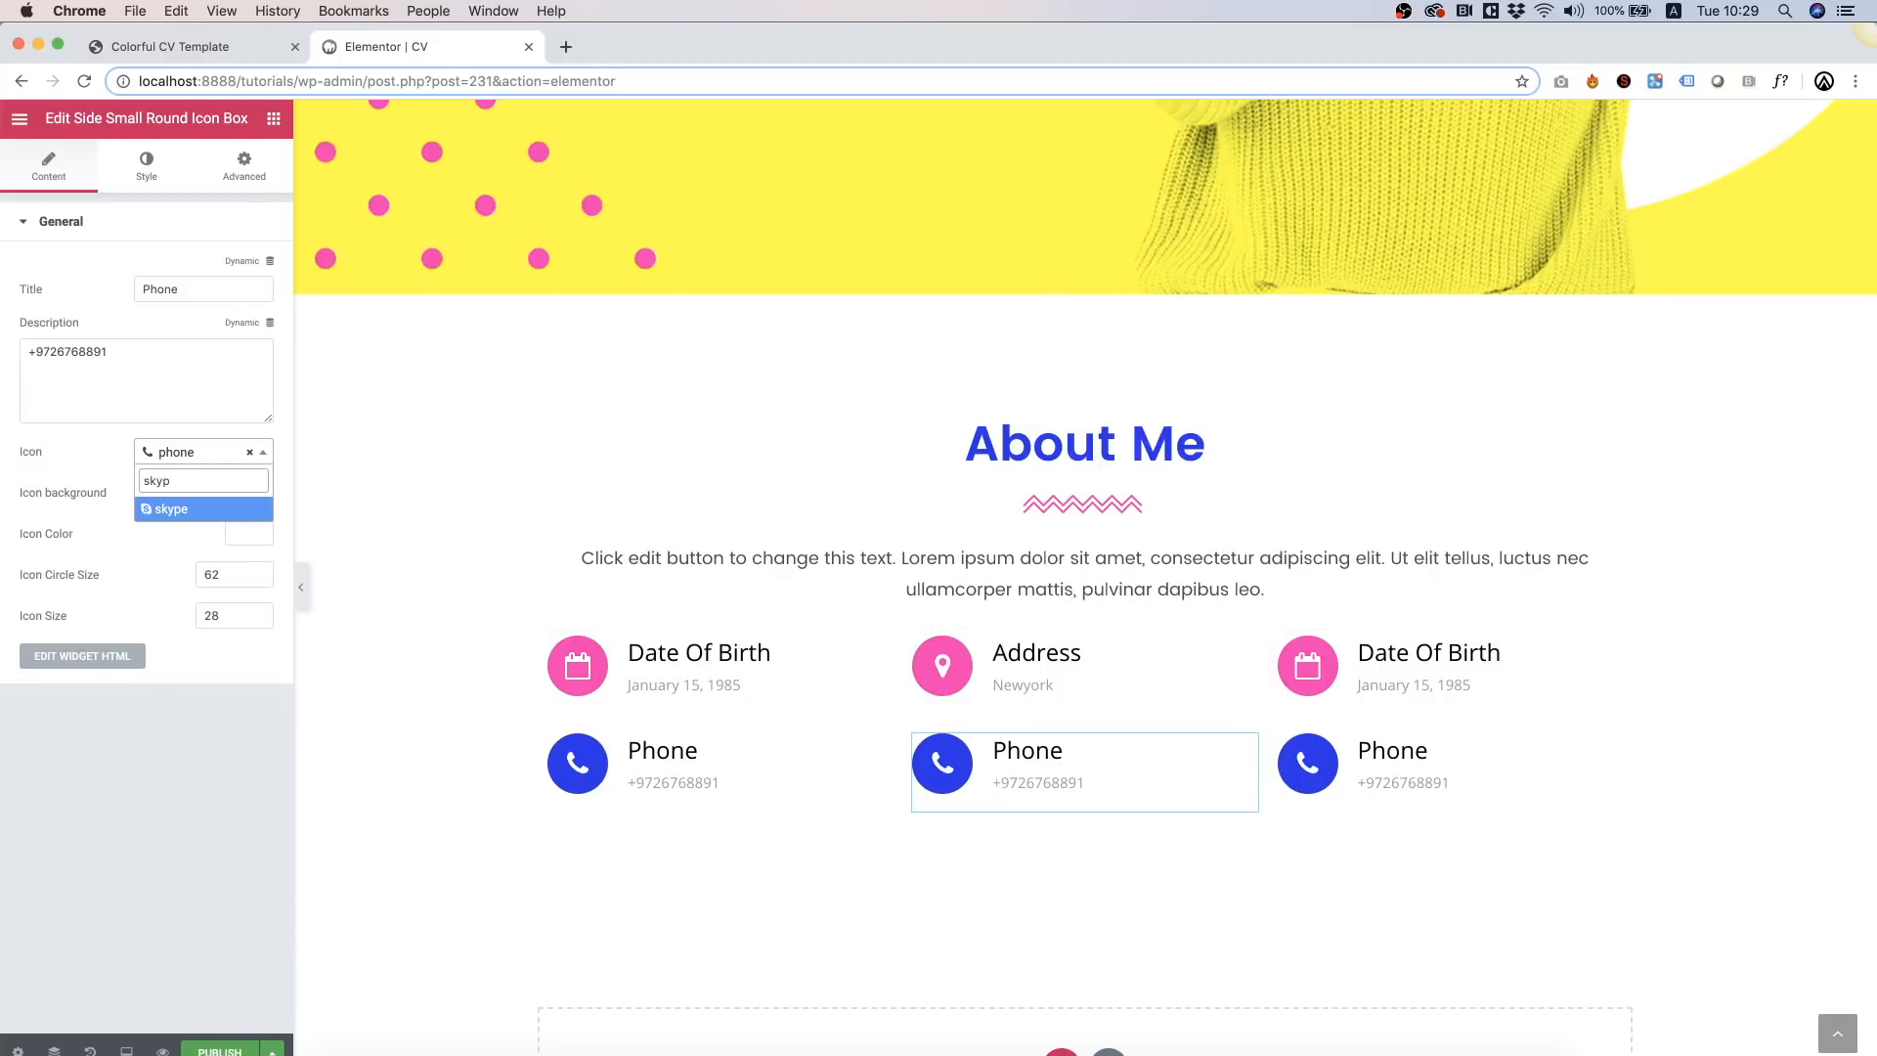
click(183, 505)
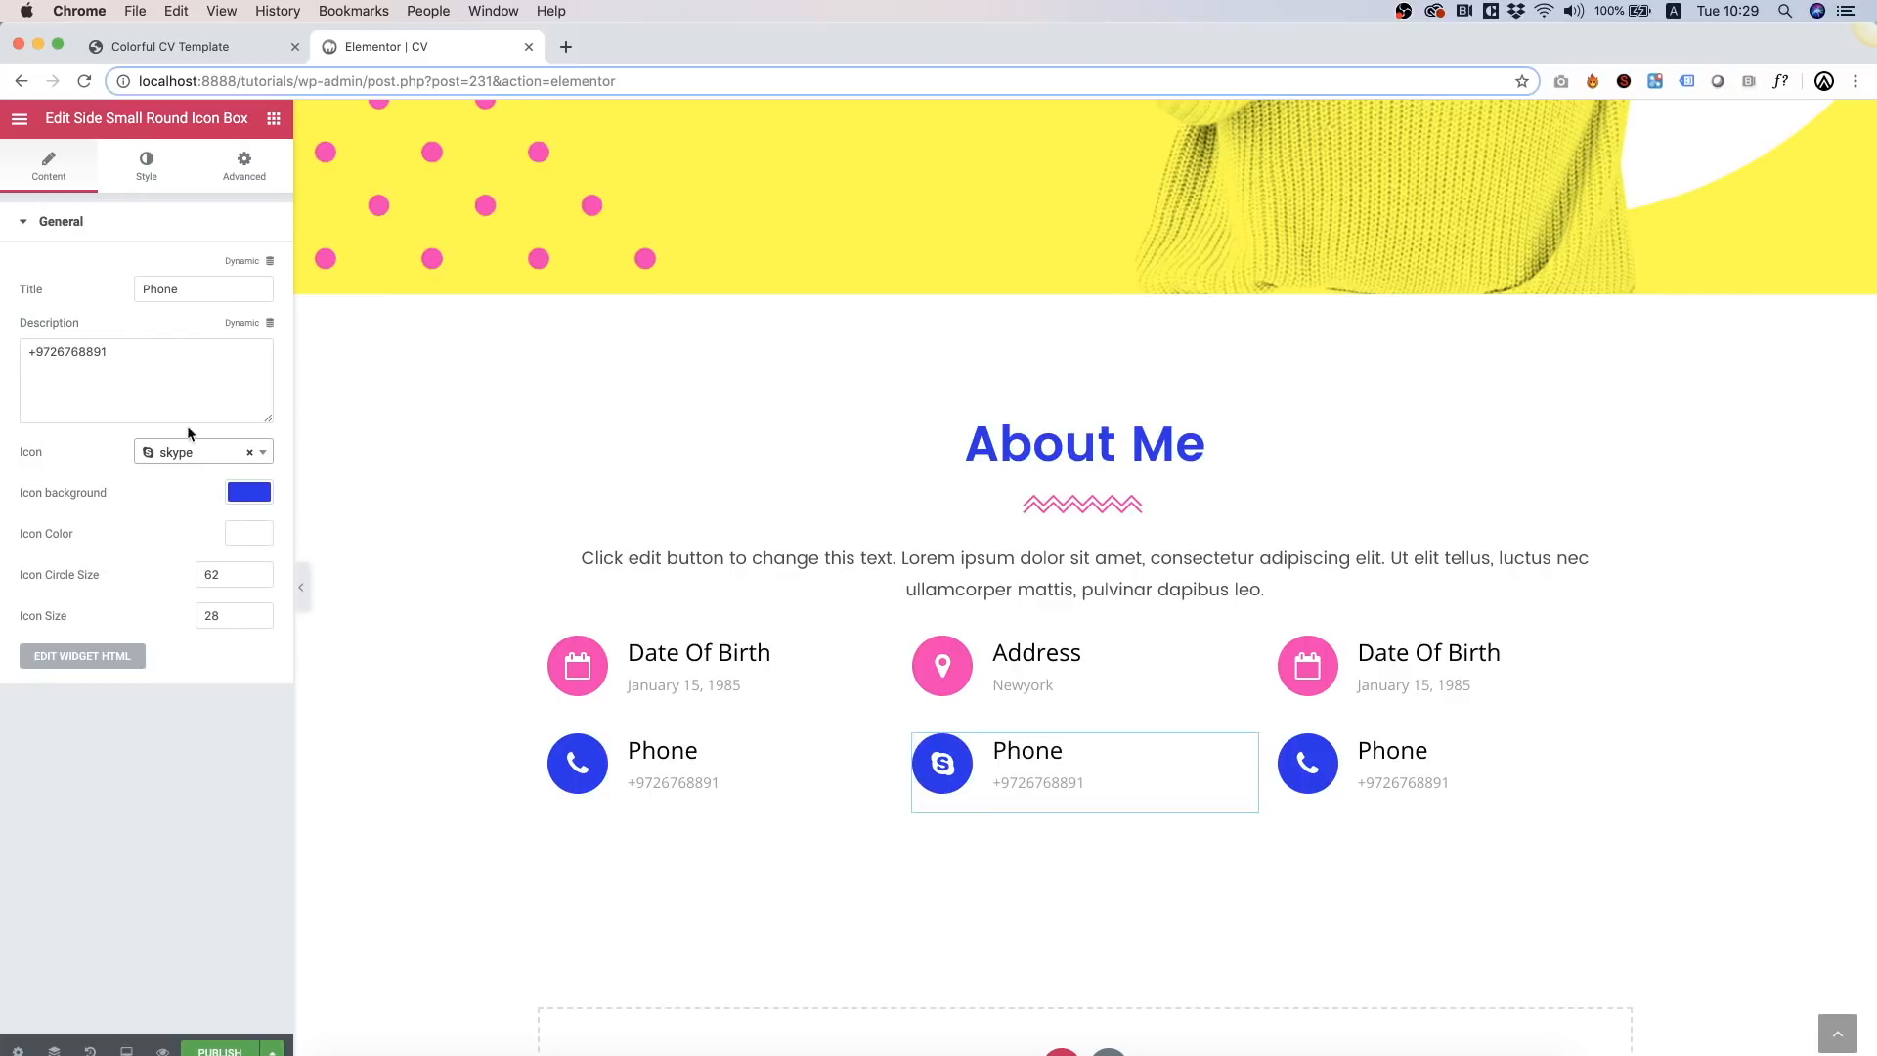
double_click(184, 296)
text(Sk)
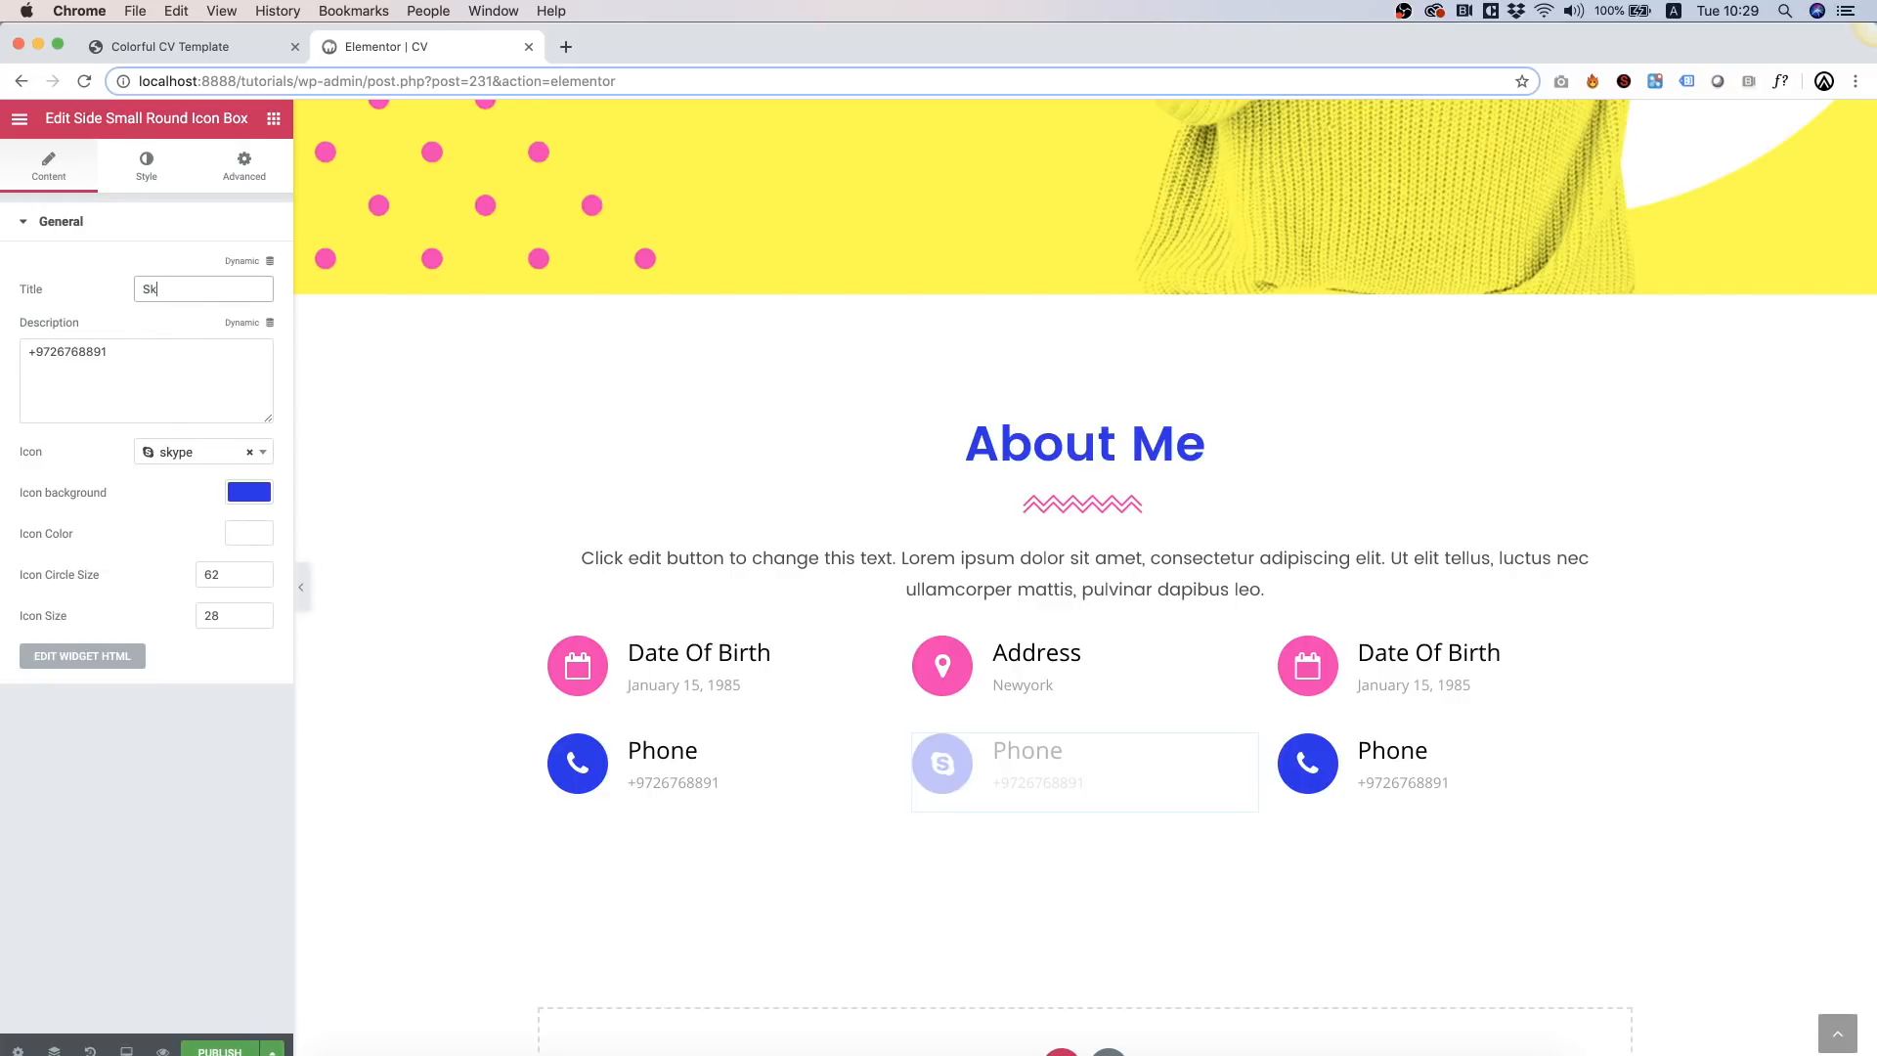
text(ype)
triple_click(160, 377)
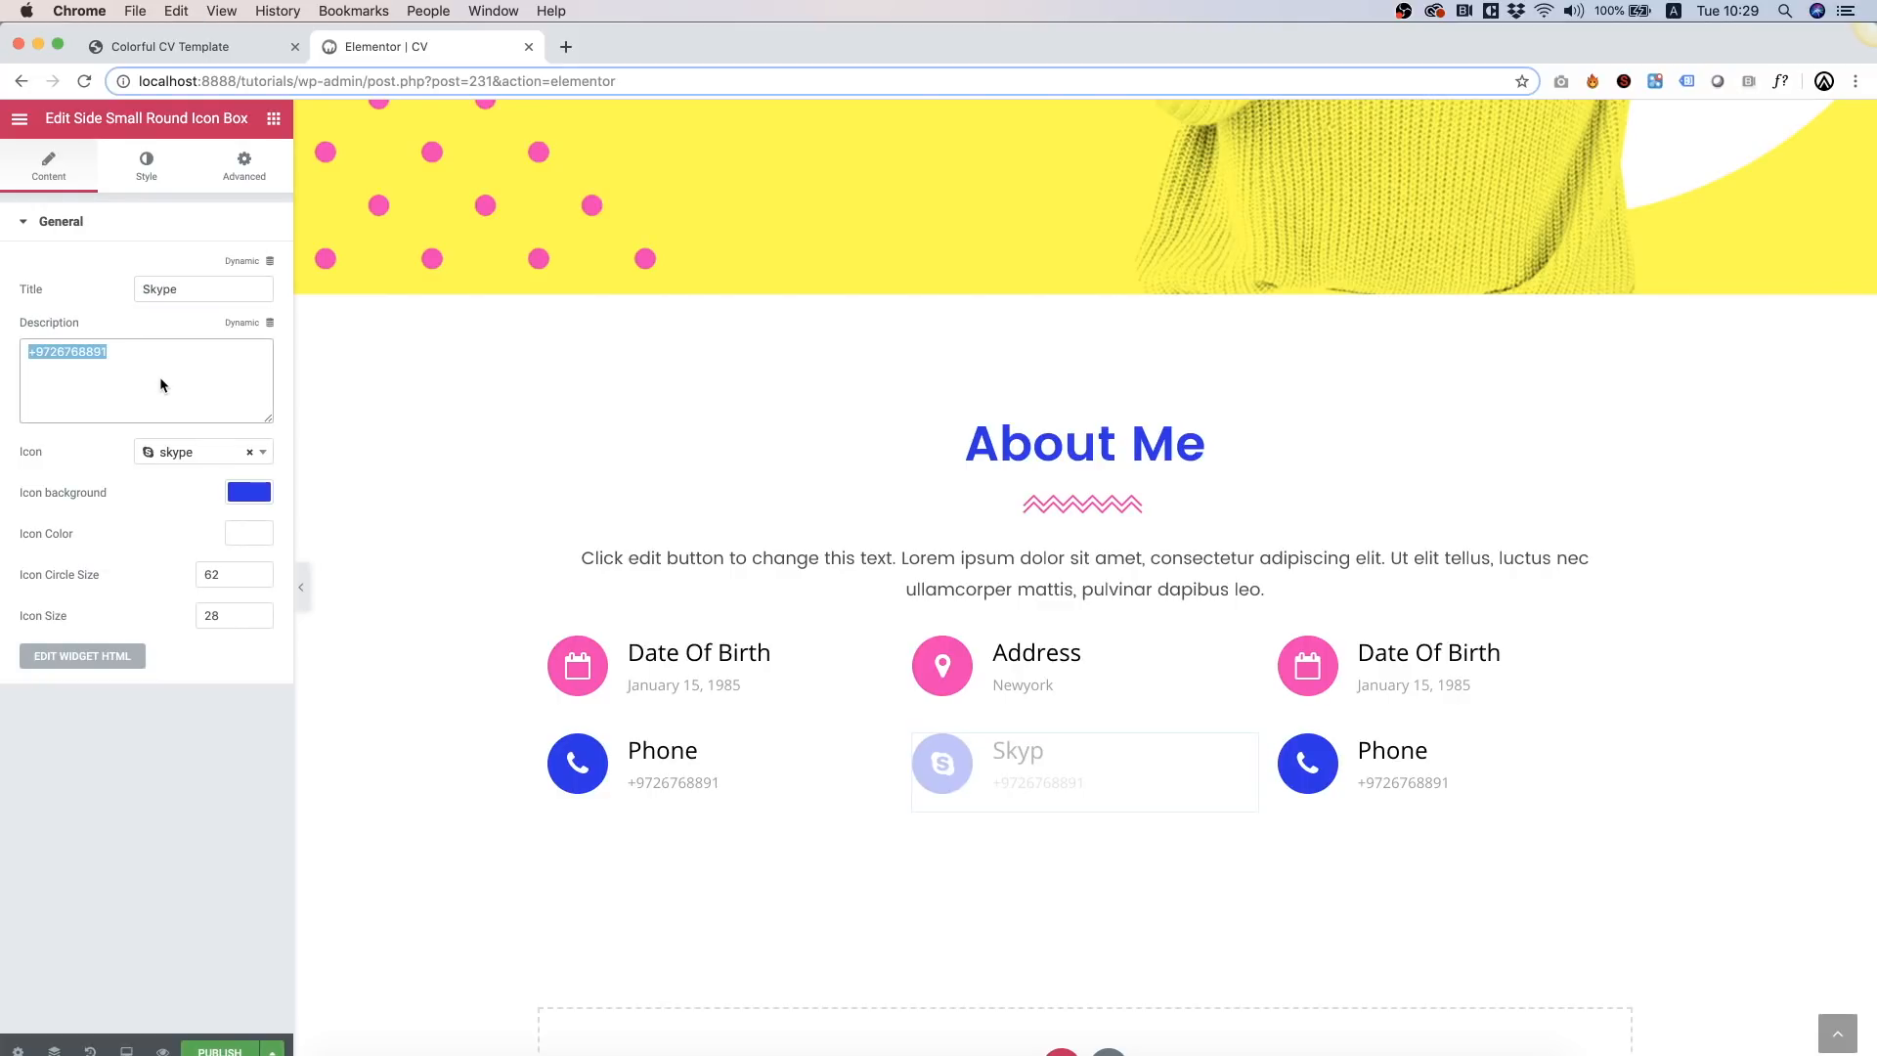
text(@emily)
click(1476, 674)
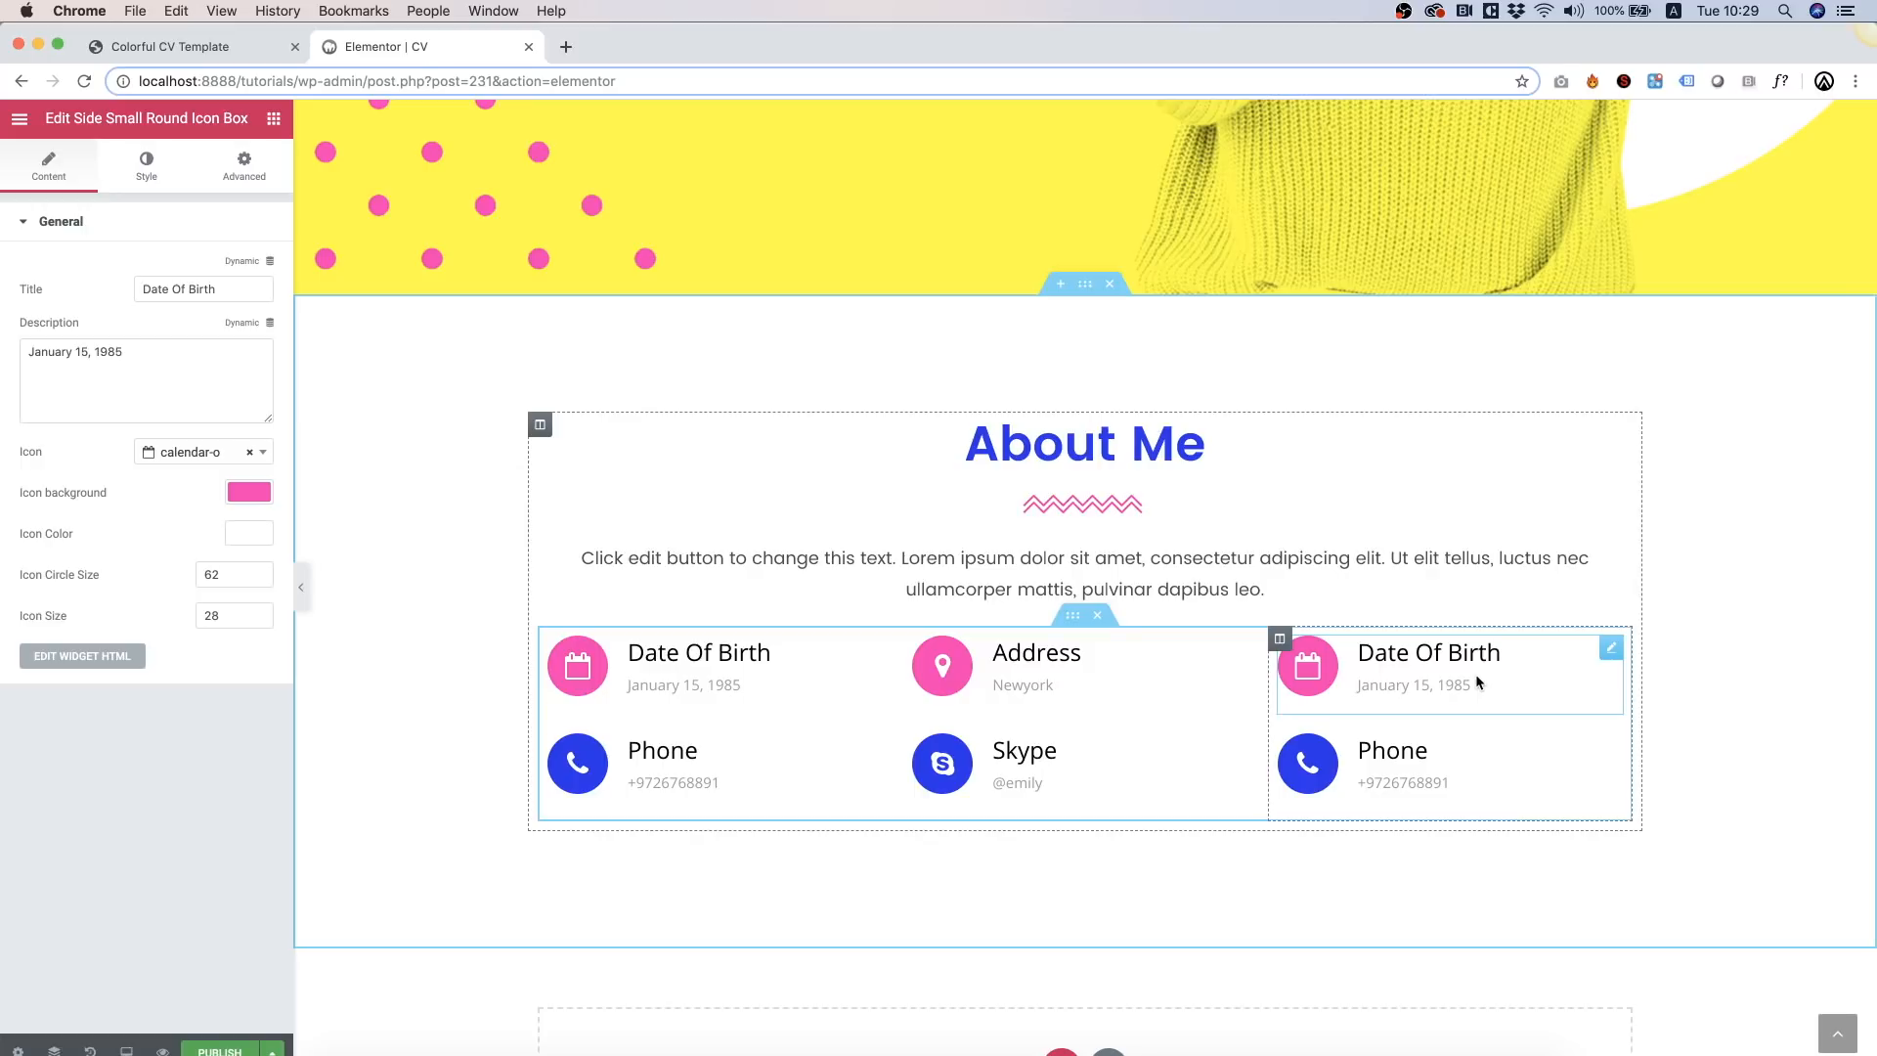
Step: Retitle the right top box 'Email', enter the e-mail address, and give it an envelope icon
click(196, 286)
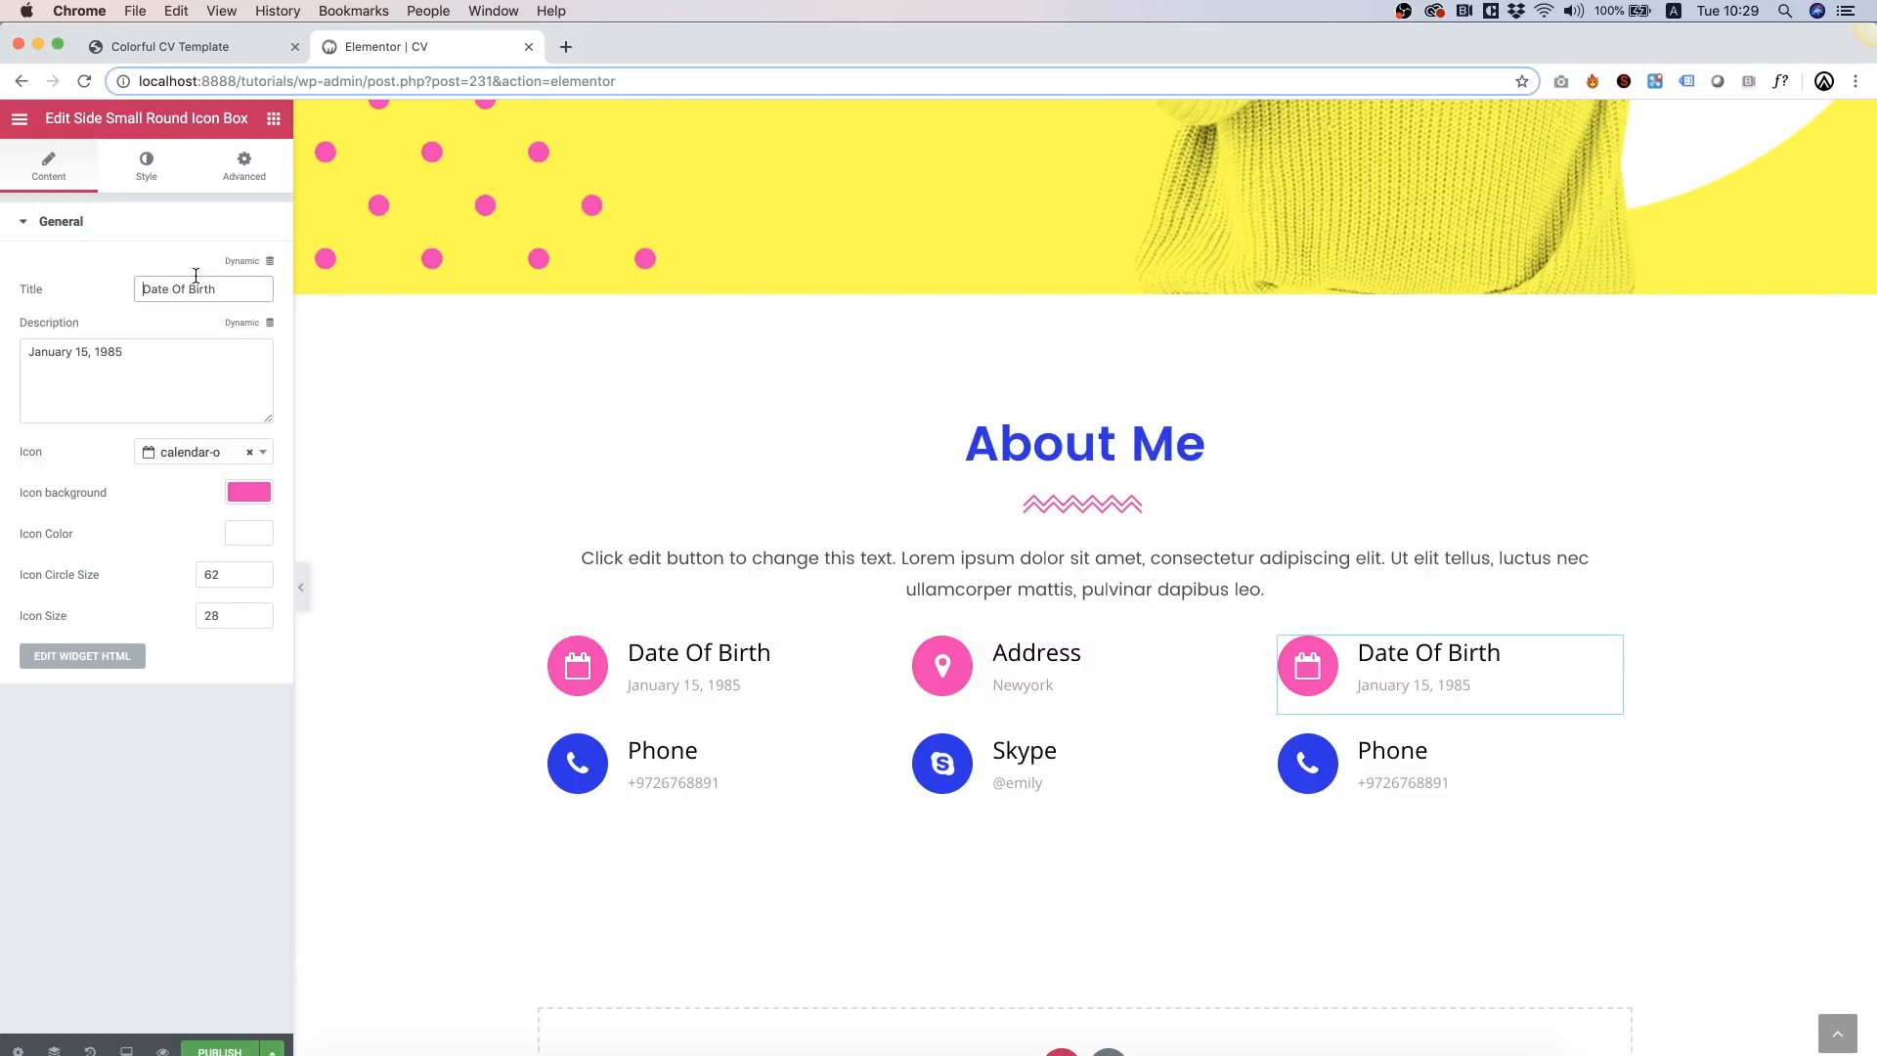
key(super+a)
text(Email)
click(173, 379)
key(super+a)
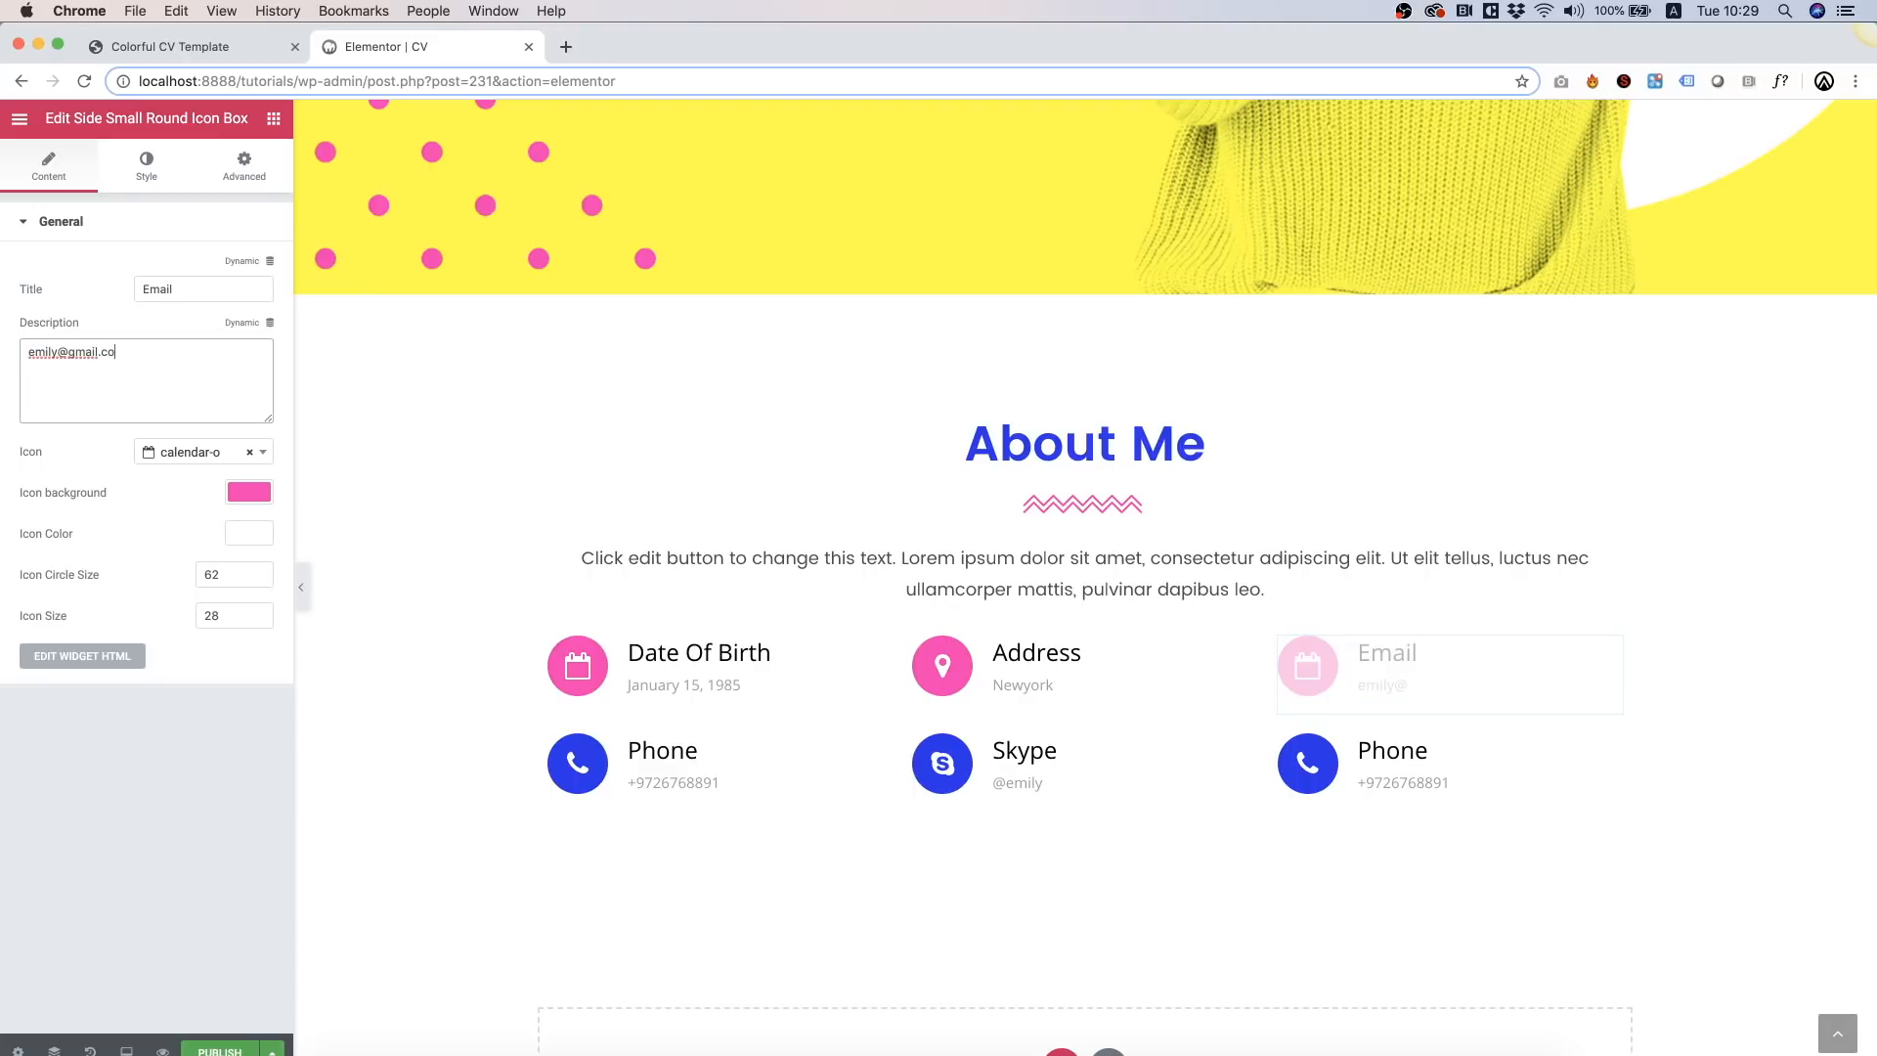
click(199, 454)
text(env)
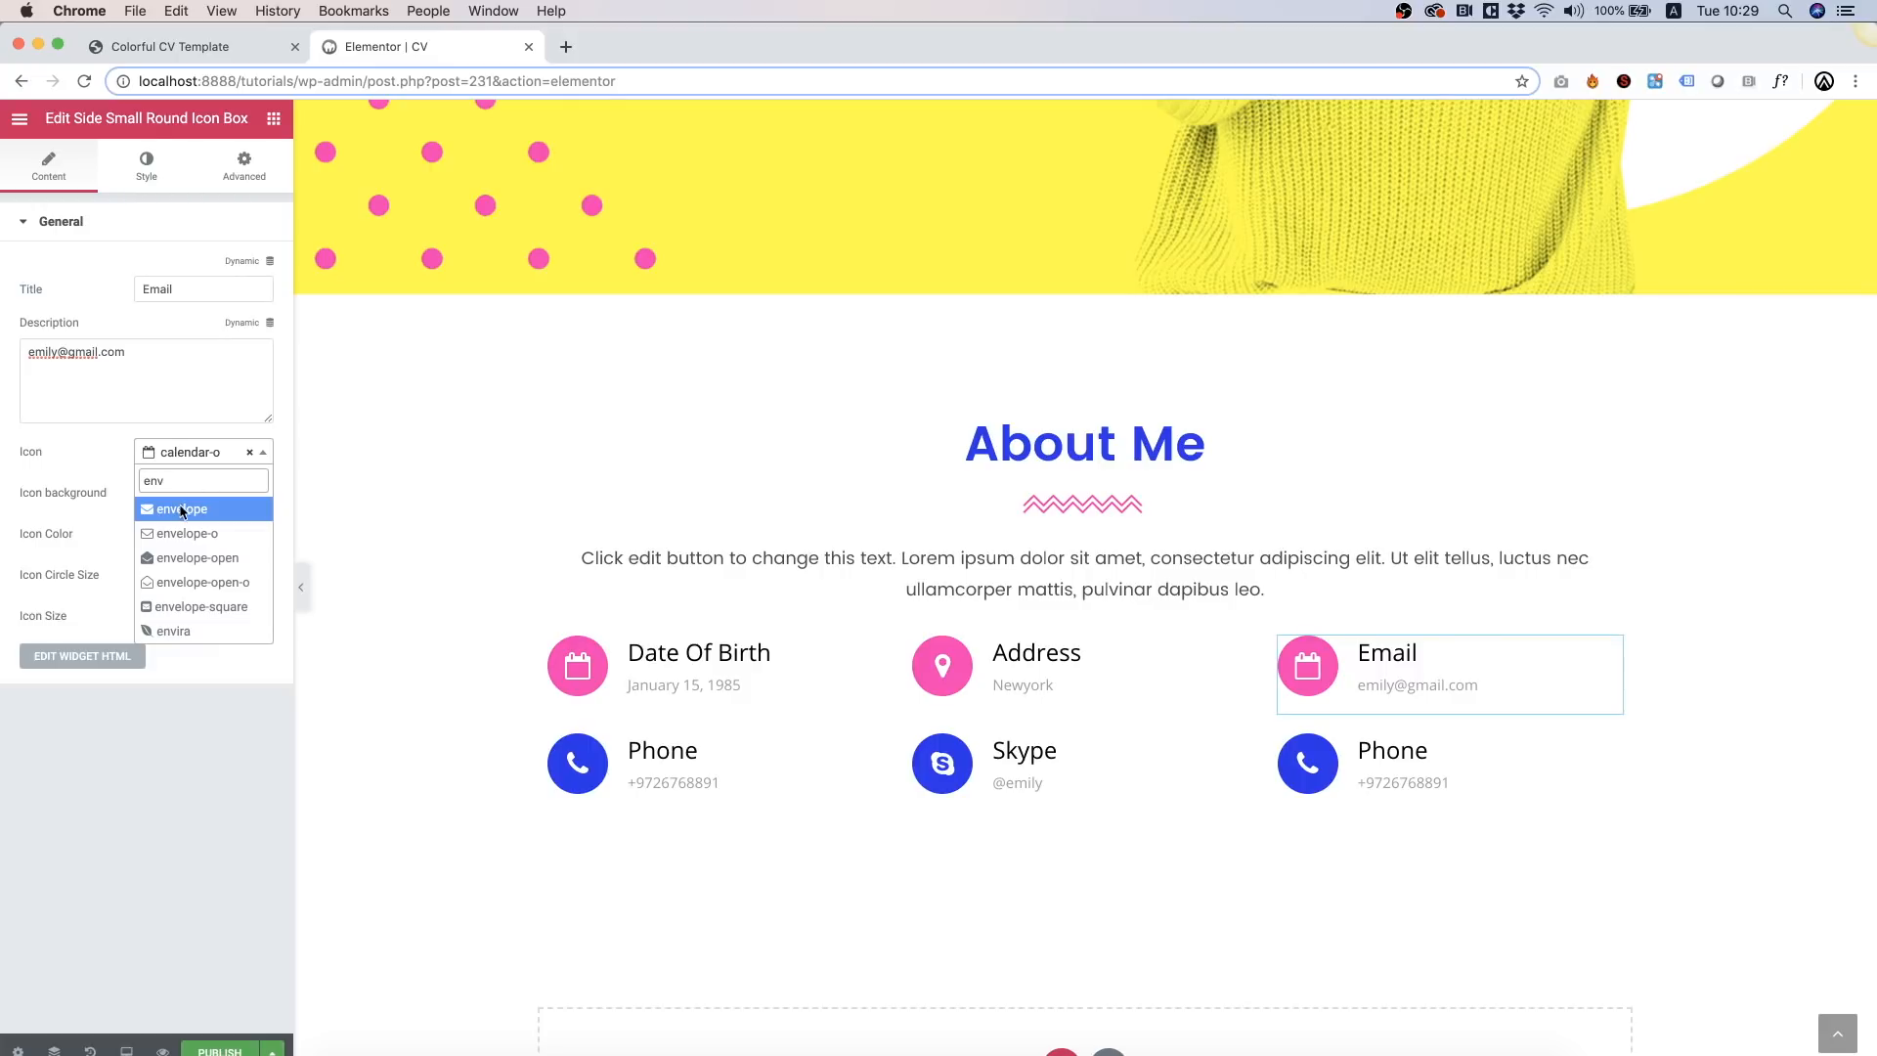
click(190, 510)
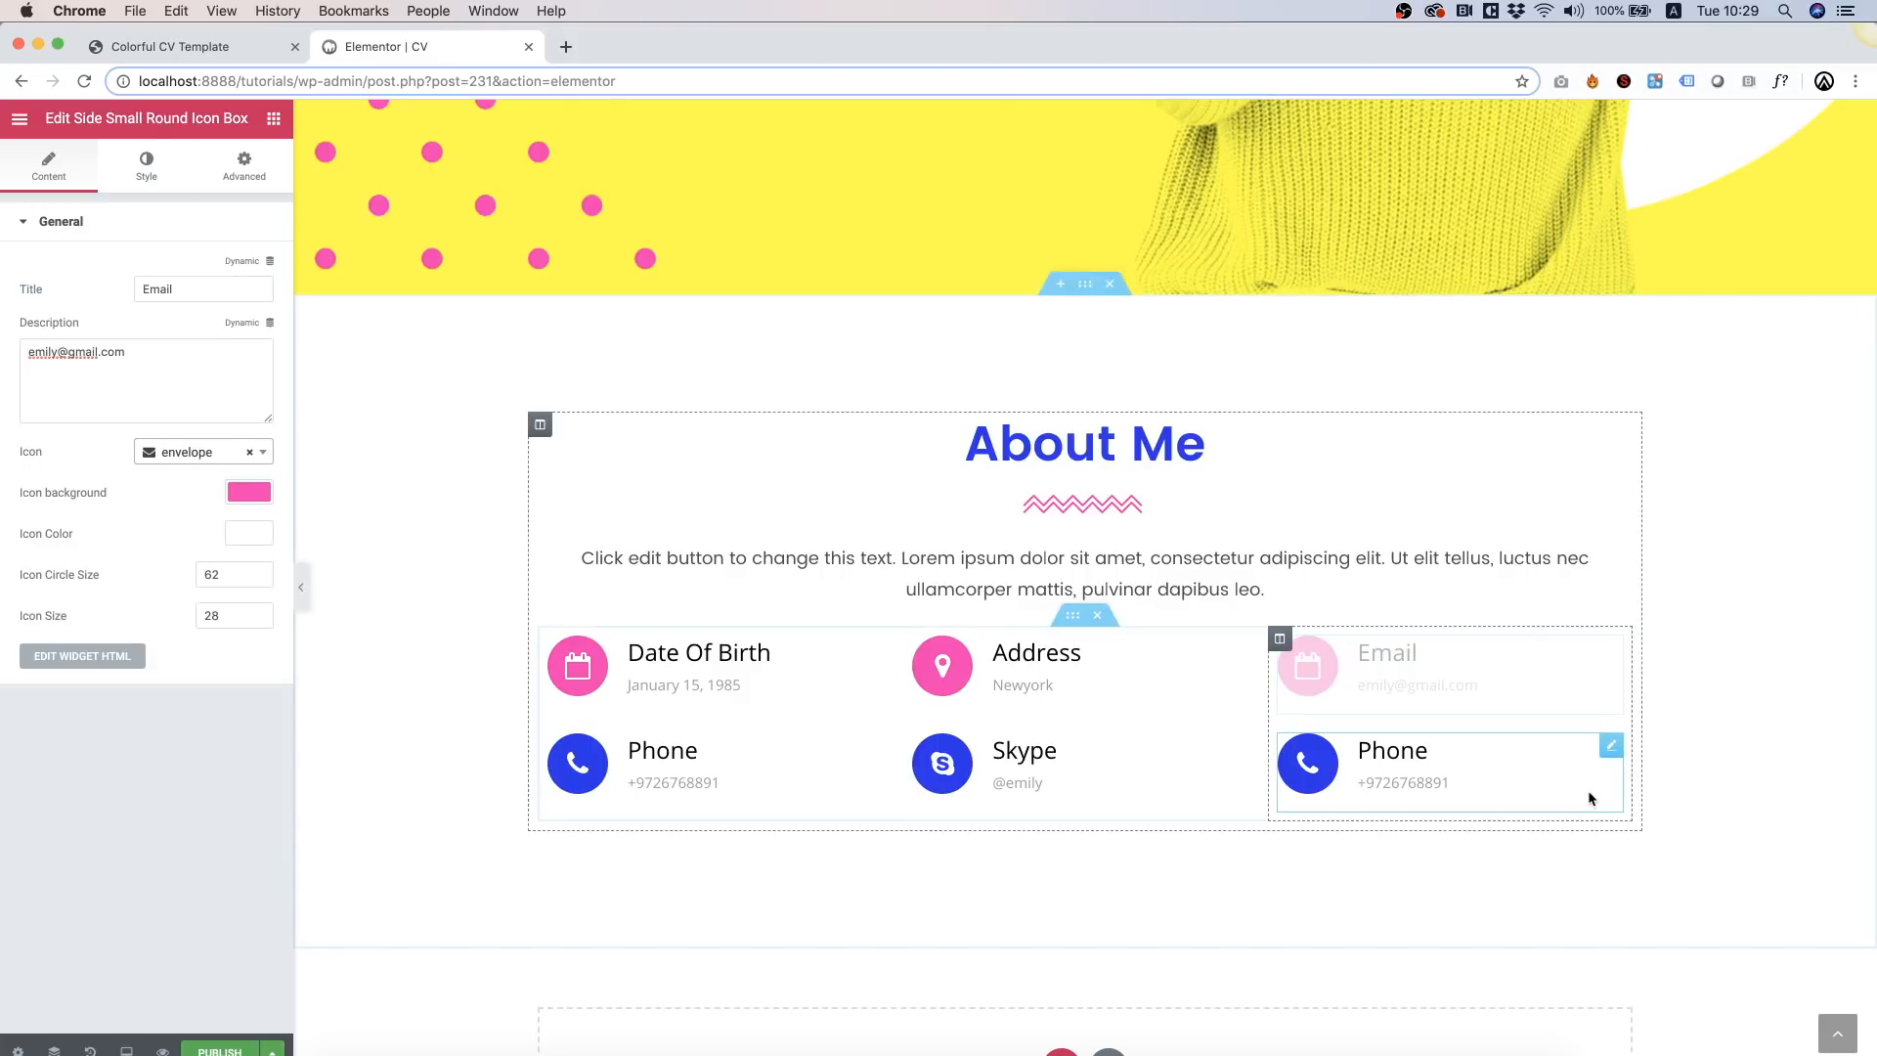
Step: Give the lower-right box a desktop icon and retitle it 'Website'
click(1399, 787)
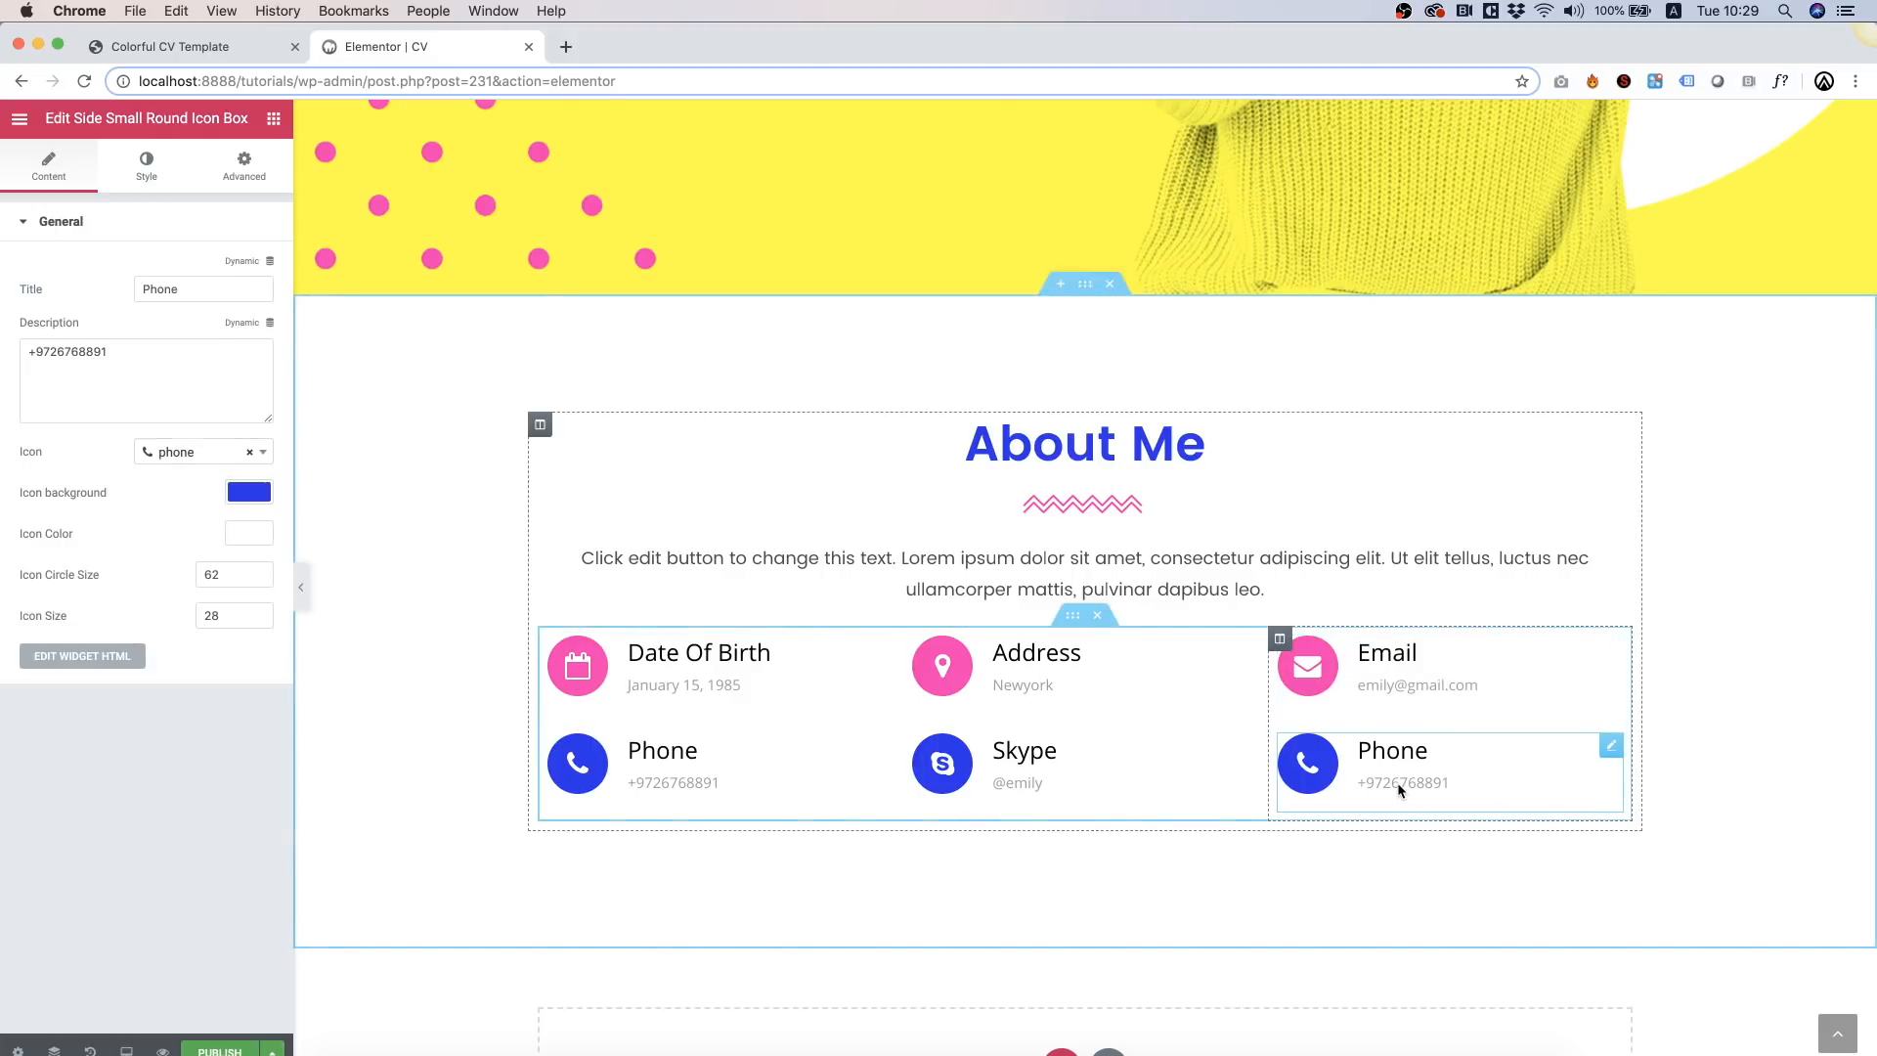
click(183, 453)
text(des)
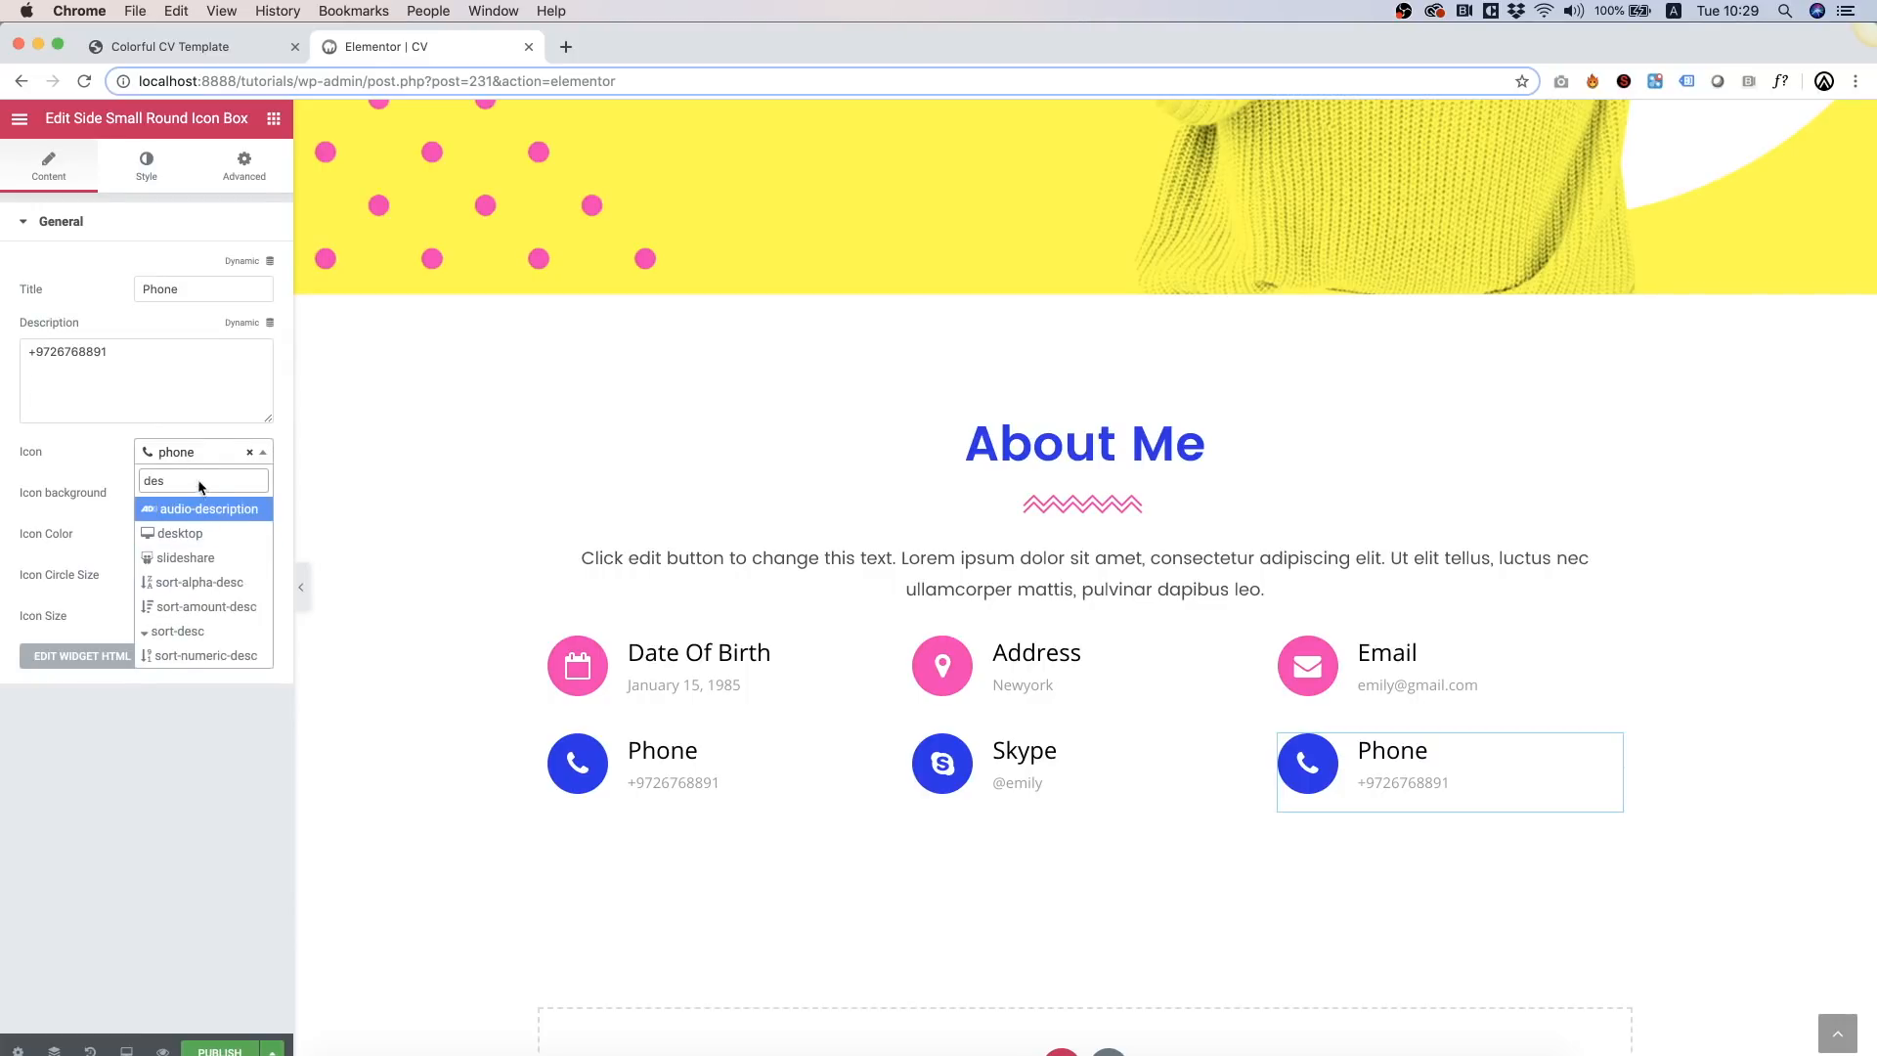
click(180, 533)
click(179, 298)
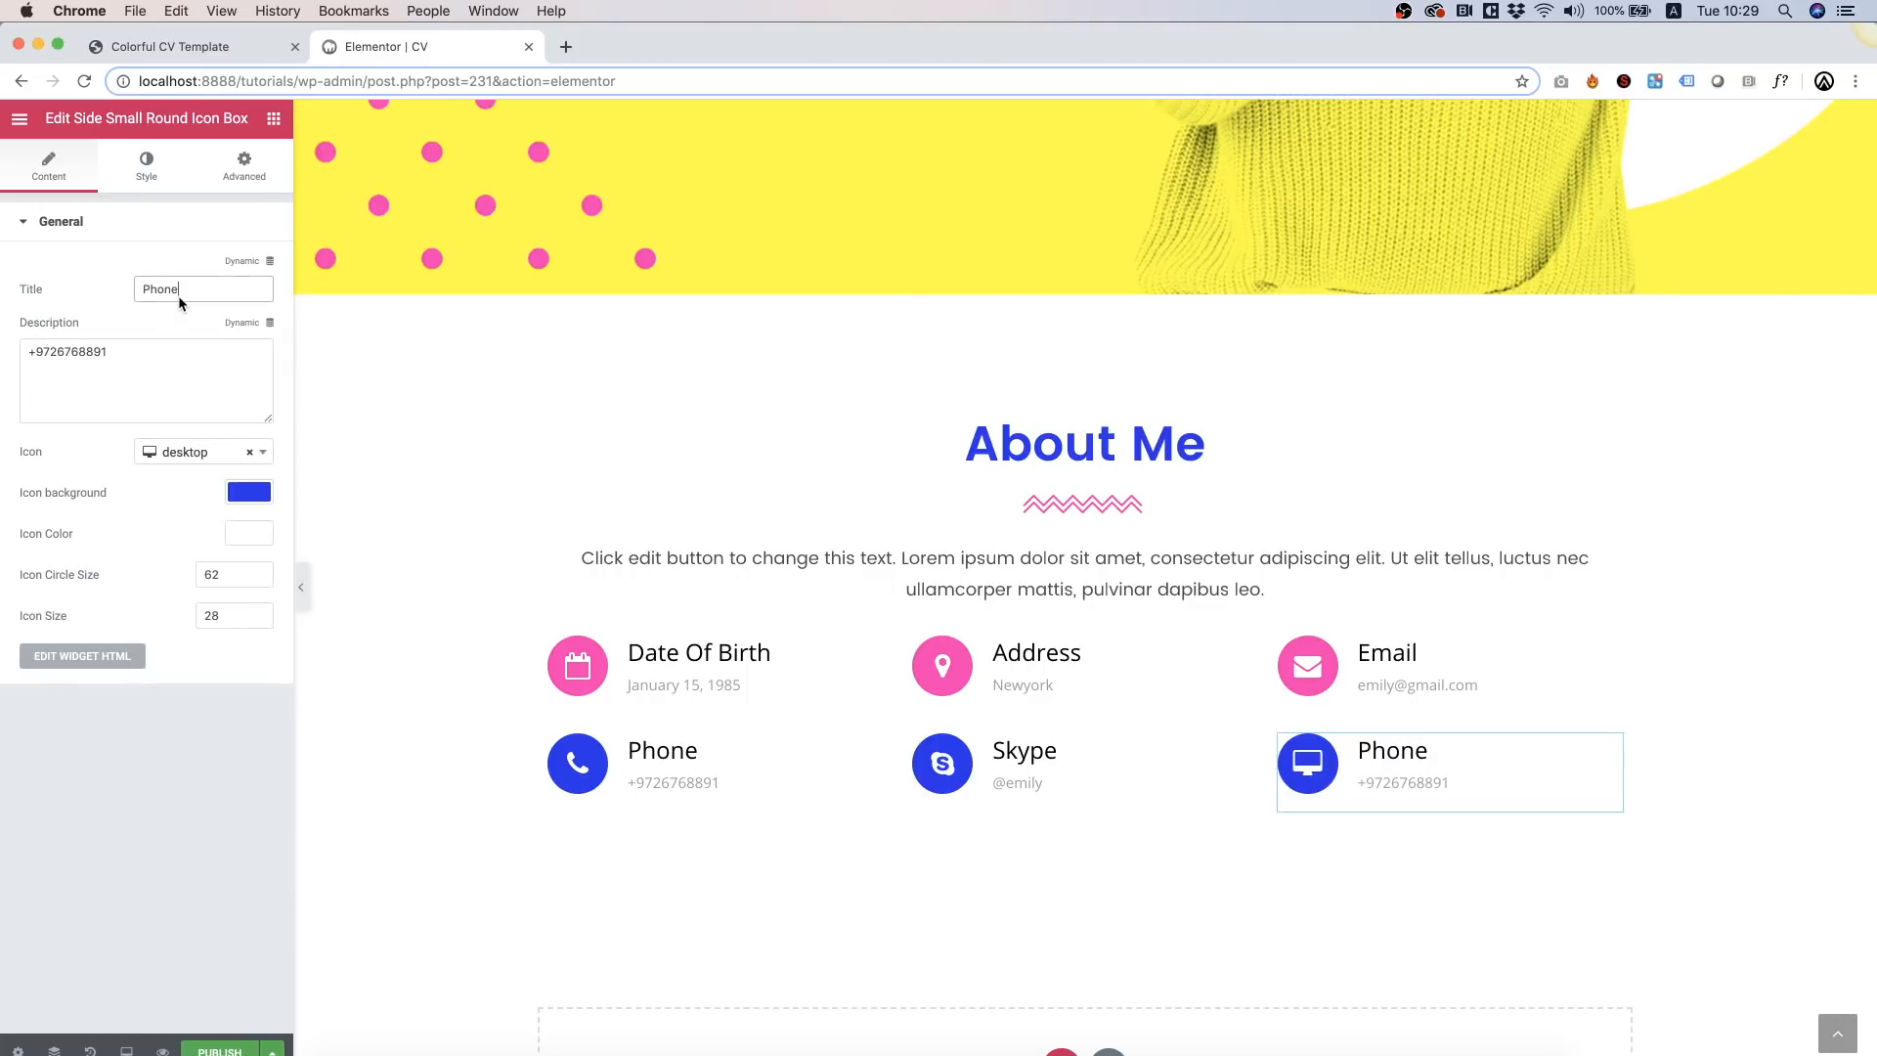
double_click(179, 297)
text(Website)
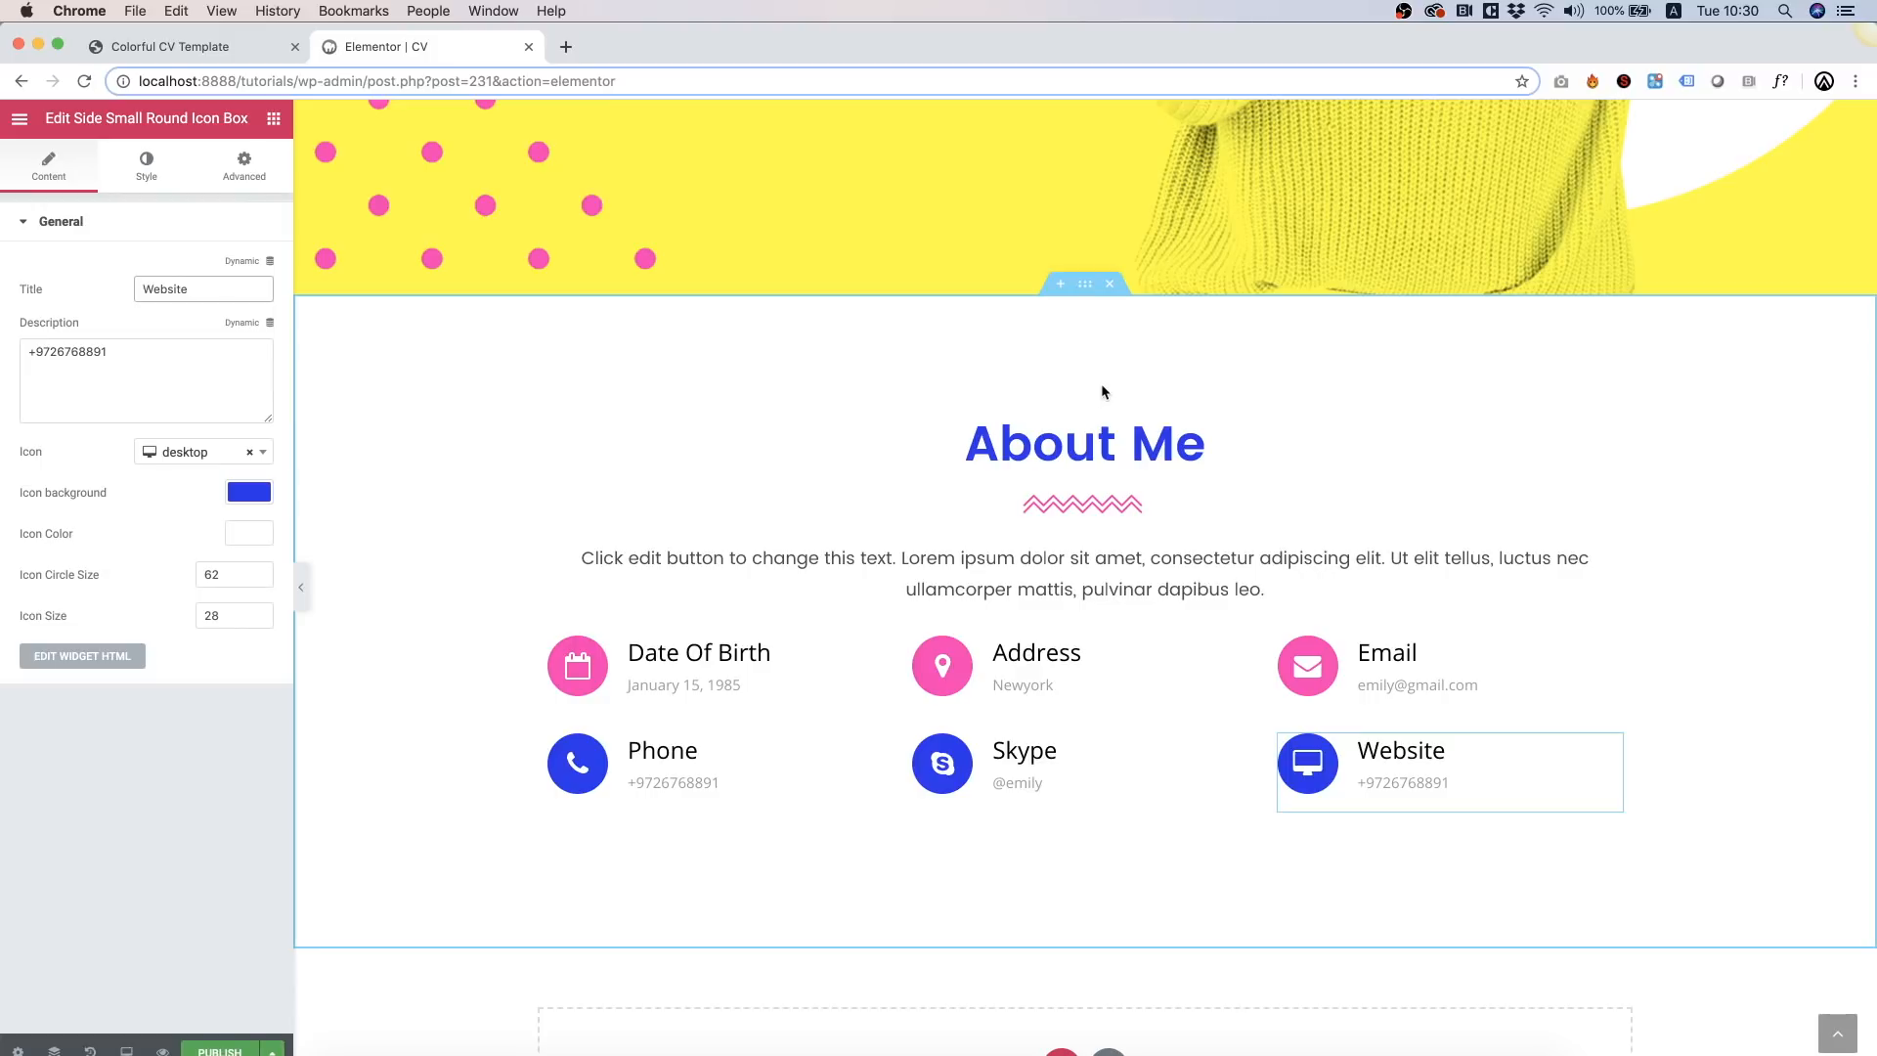
Step: Duplicate the About Me section and remove the icon boxes from the copy
scroll(1101, 391, down, 3)
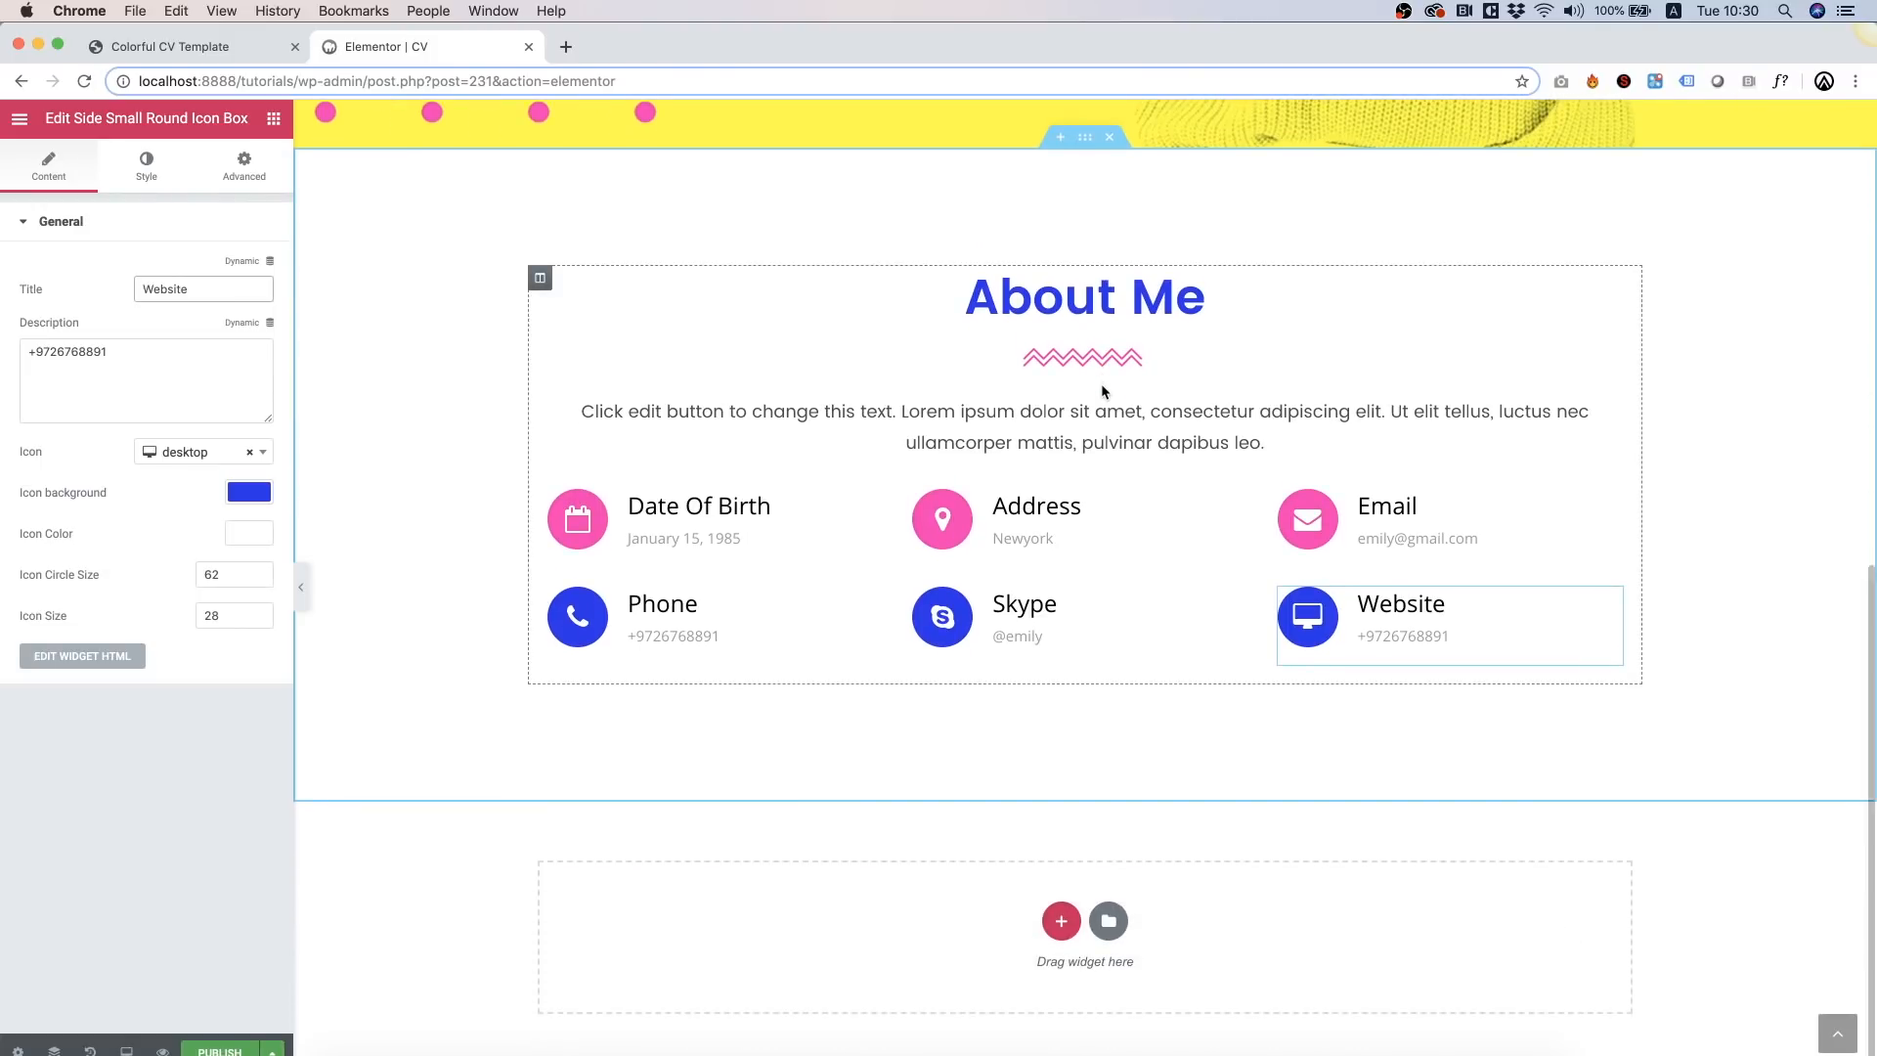
right_click(393, 335)
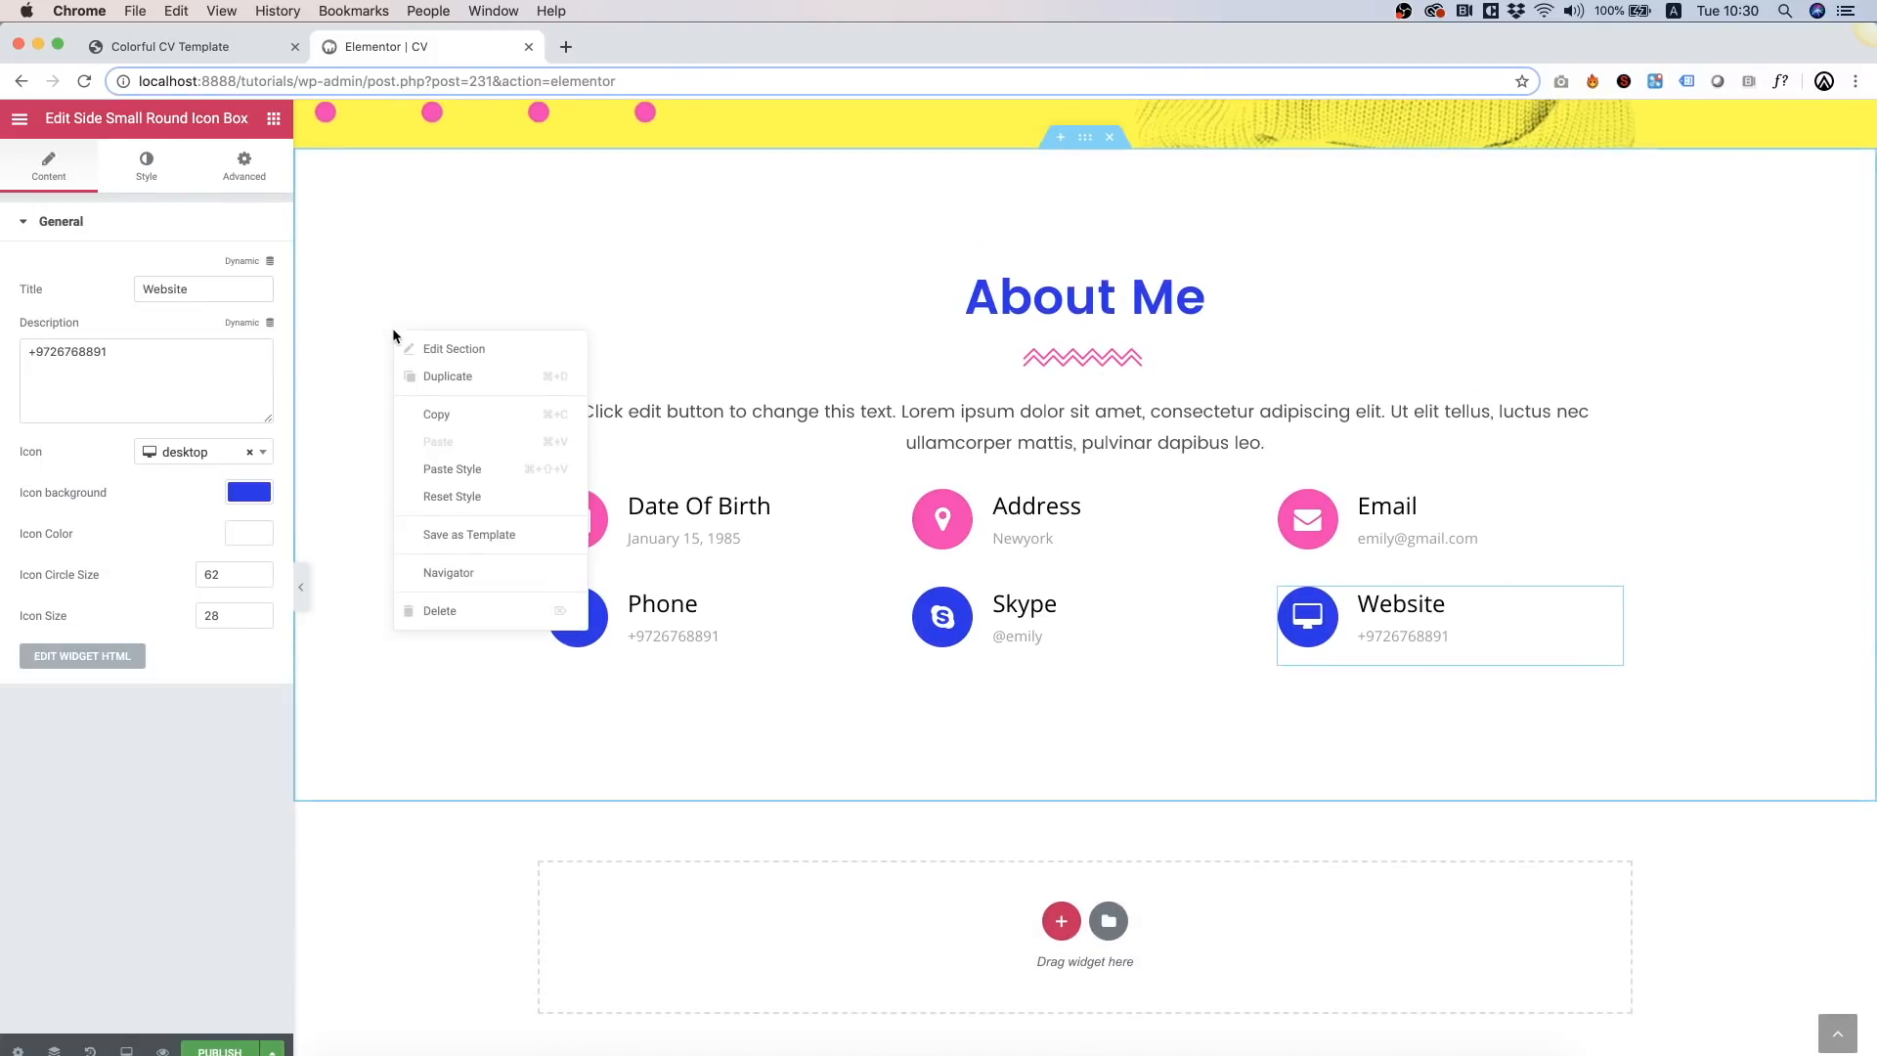
click(489, 376)
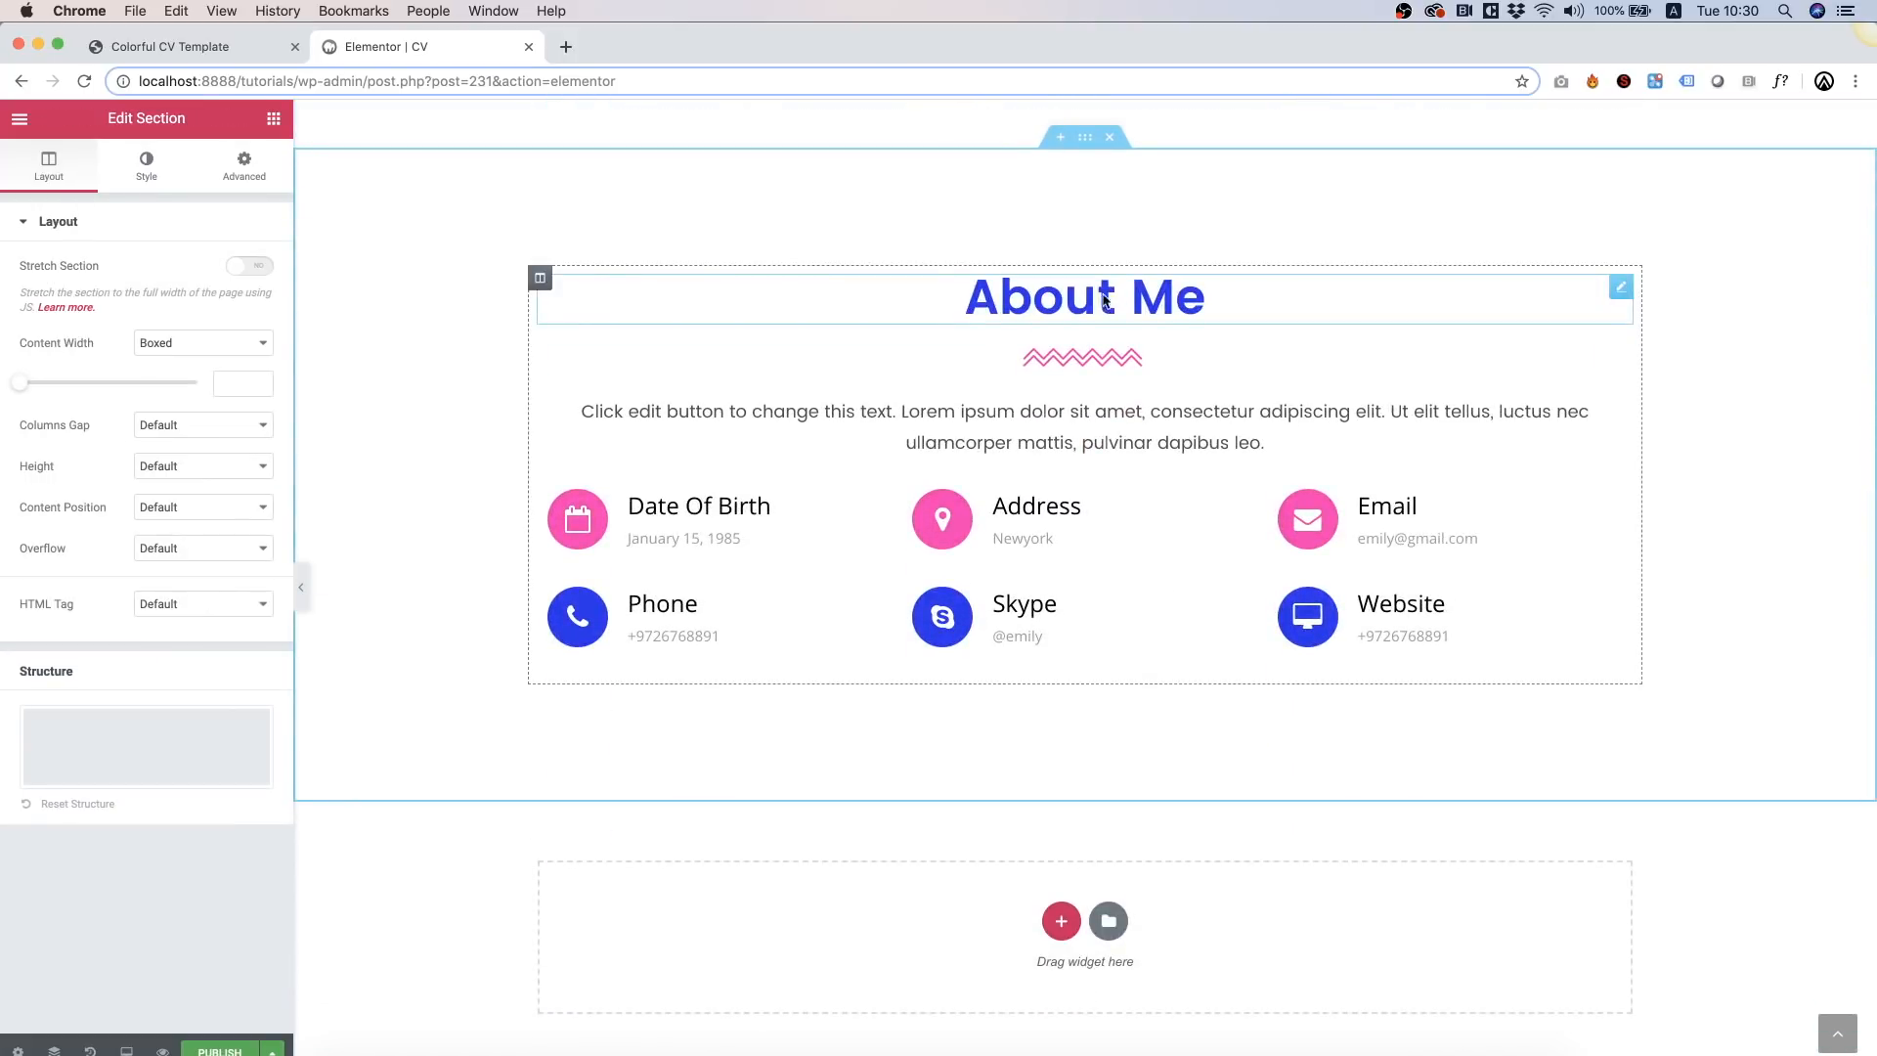
click(1096, 303)
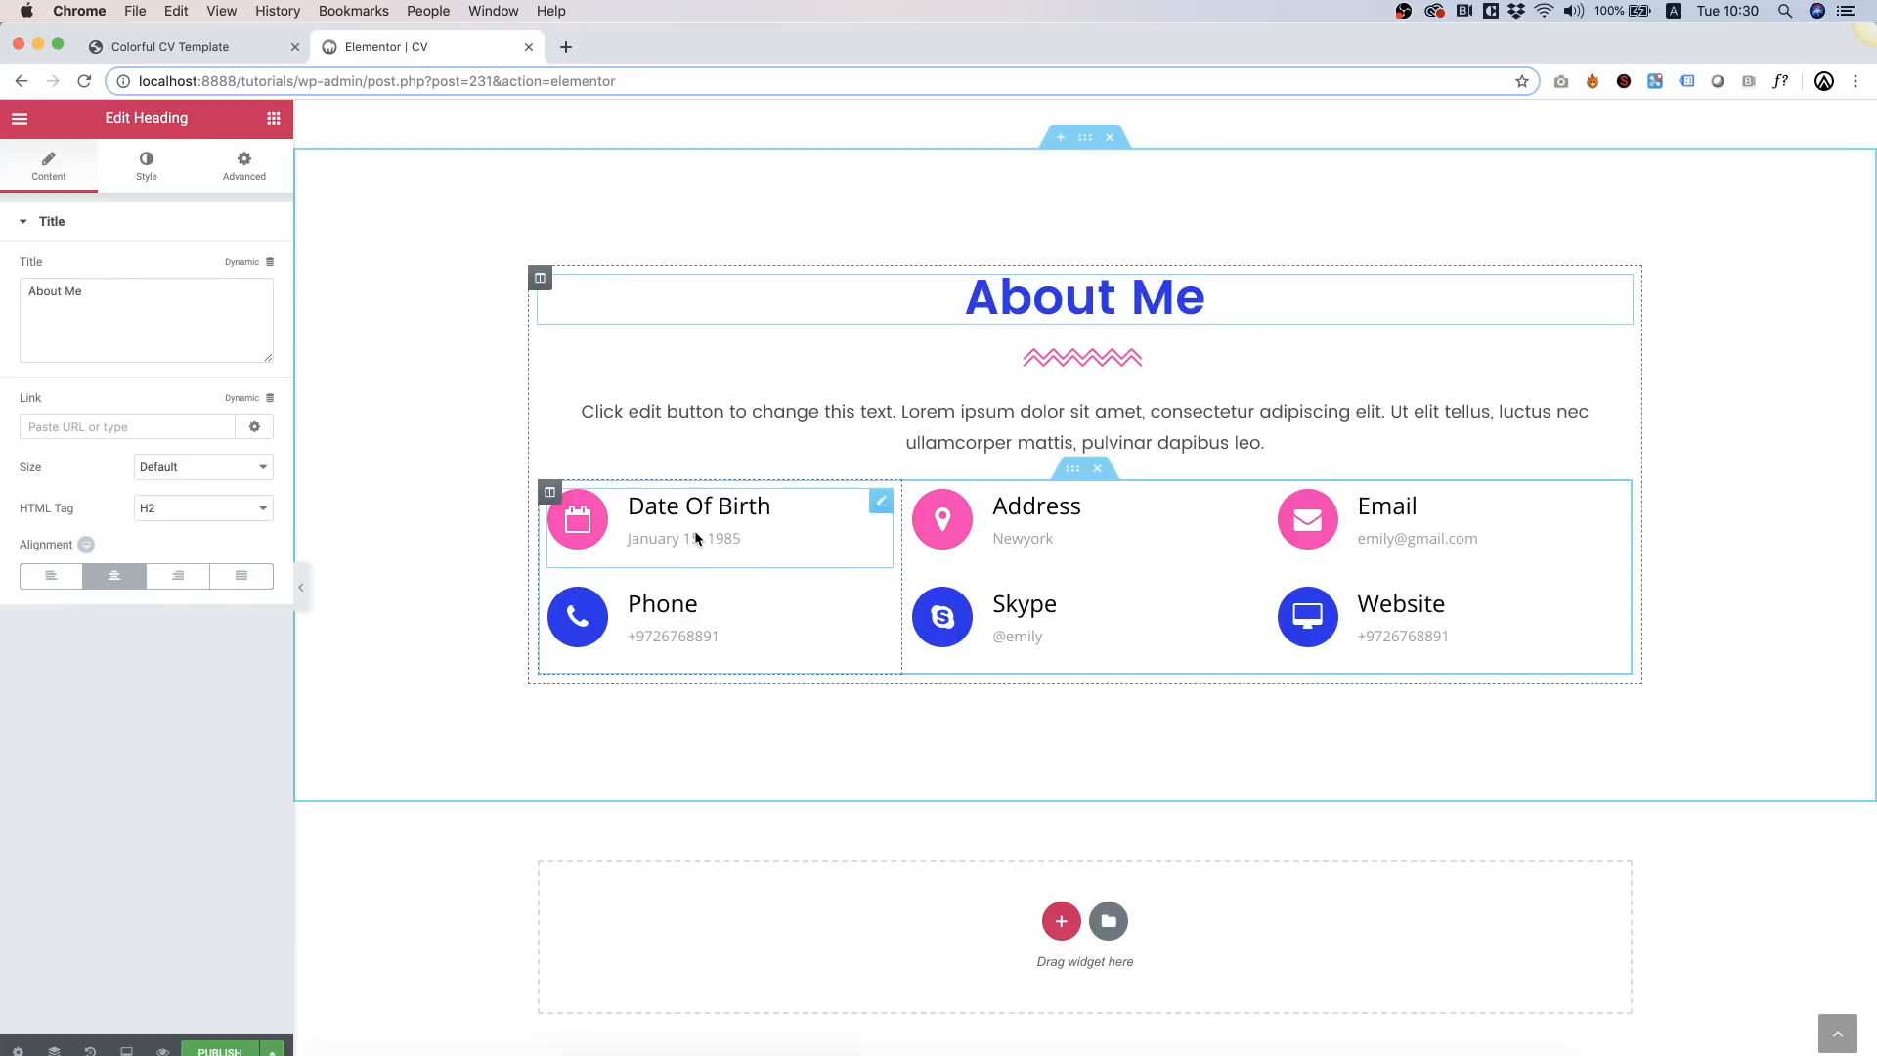
click(1099, 472)
Step: Delete the copy's text block and rename its heading to 'My Services'
right_click(870, 649)
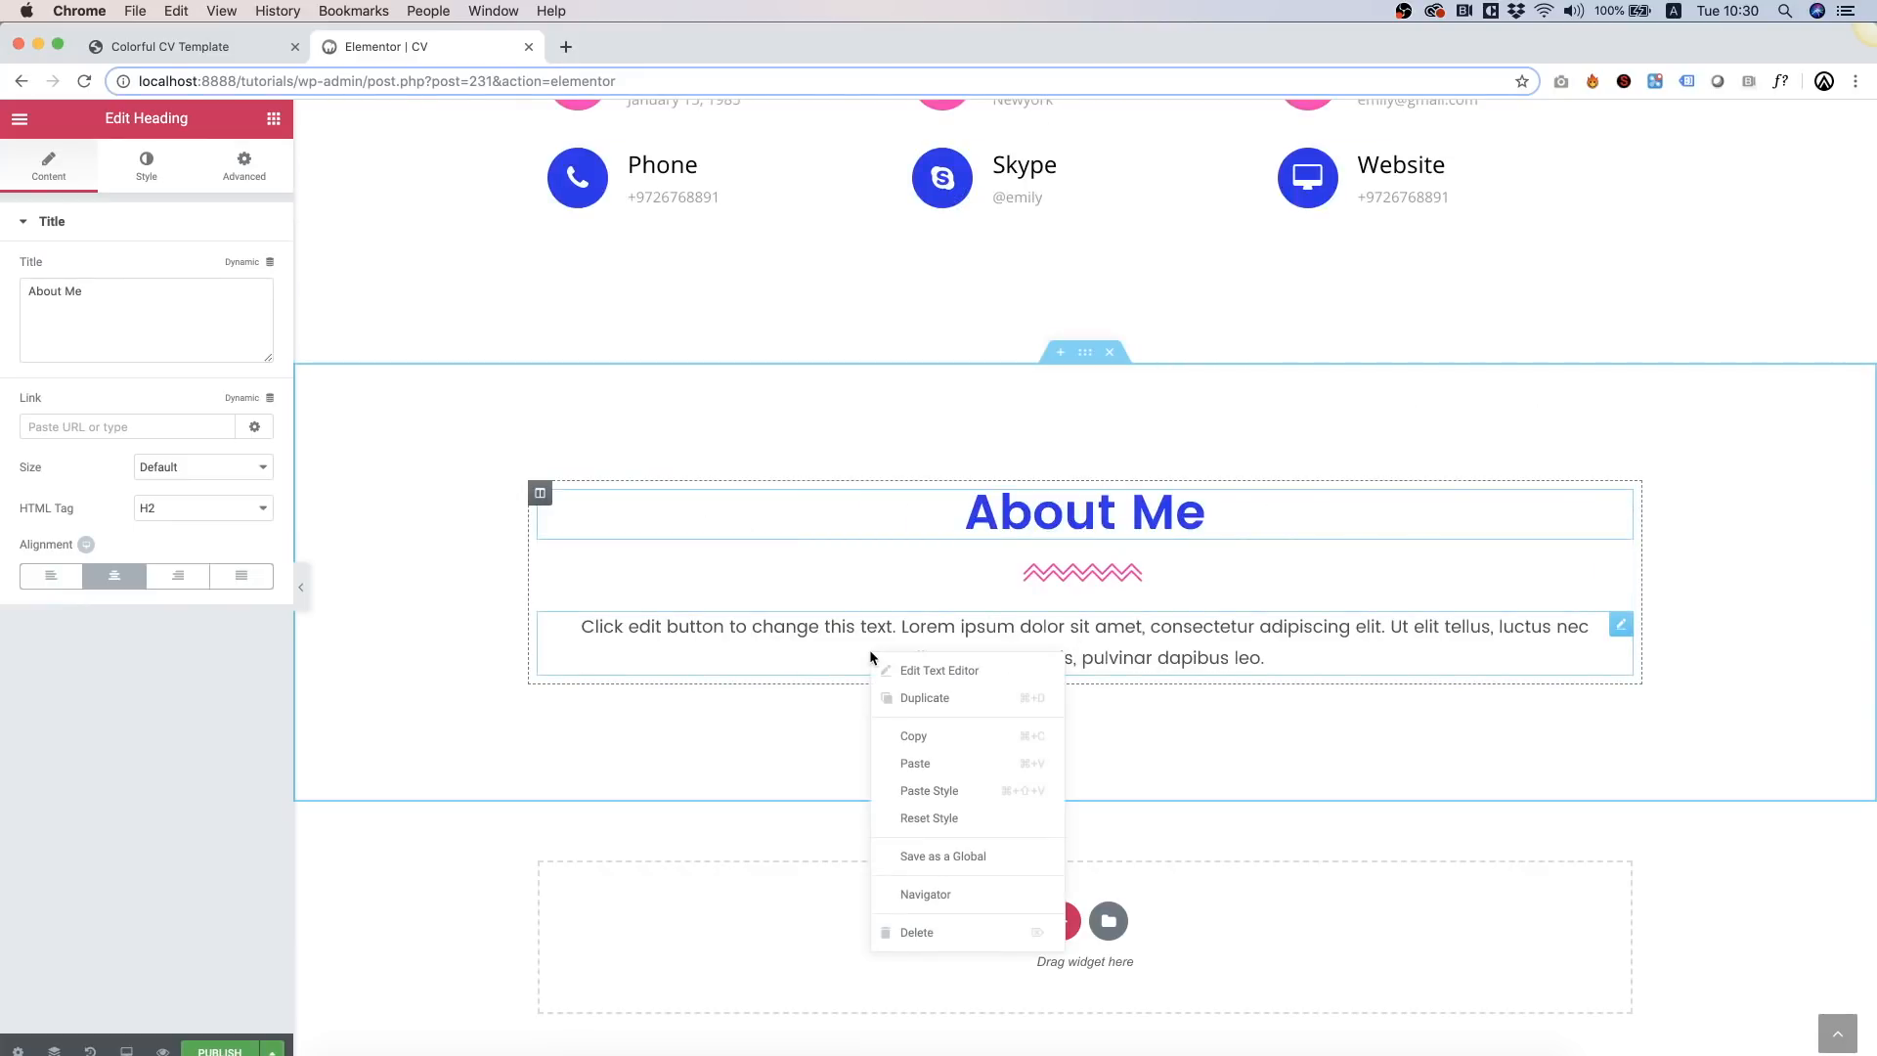
click(917, 932)
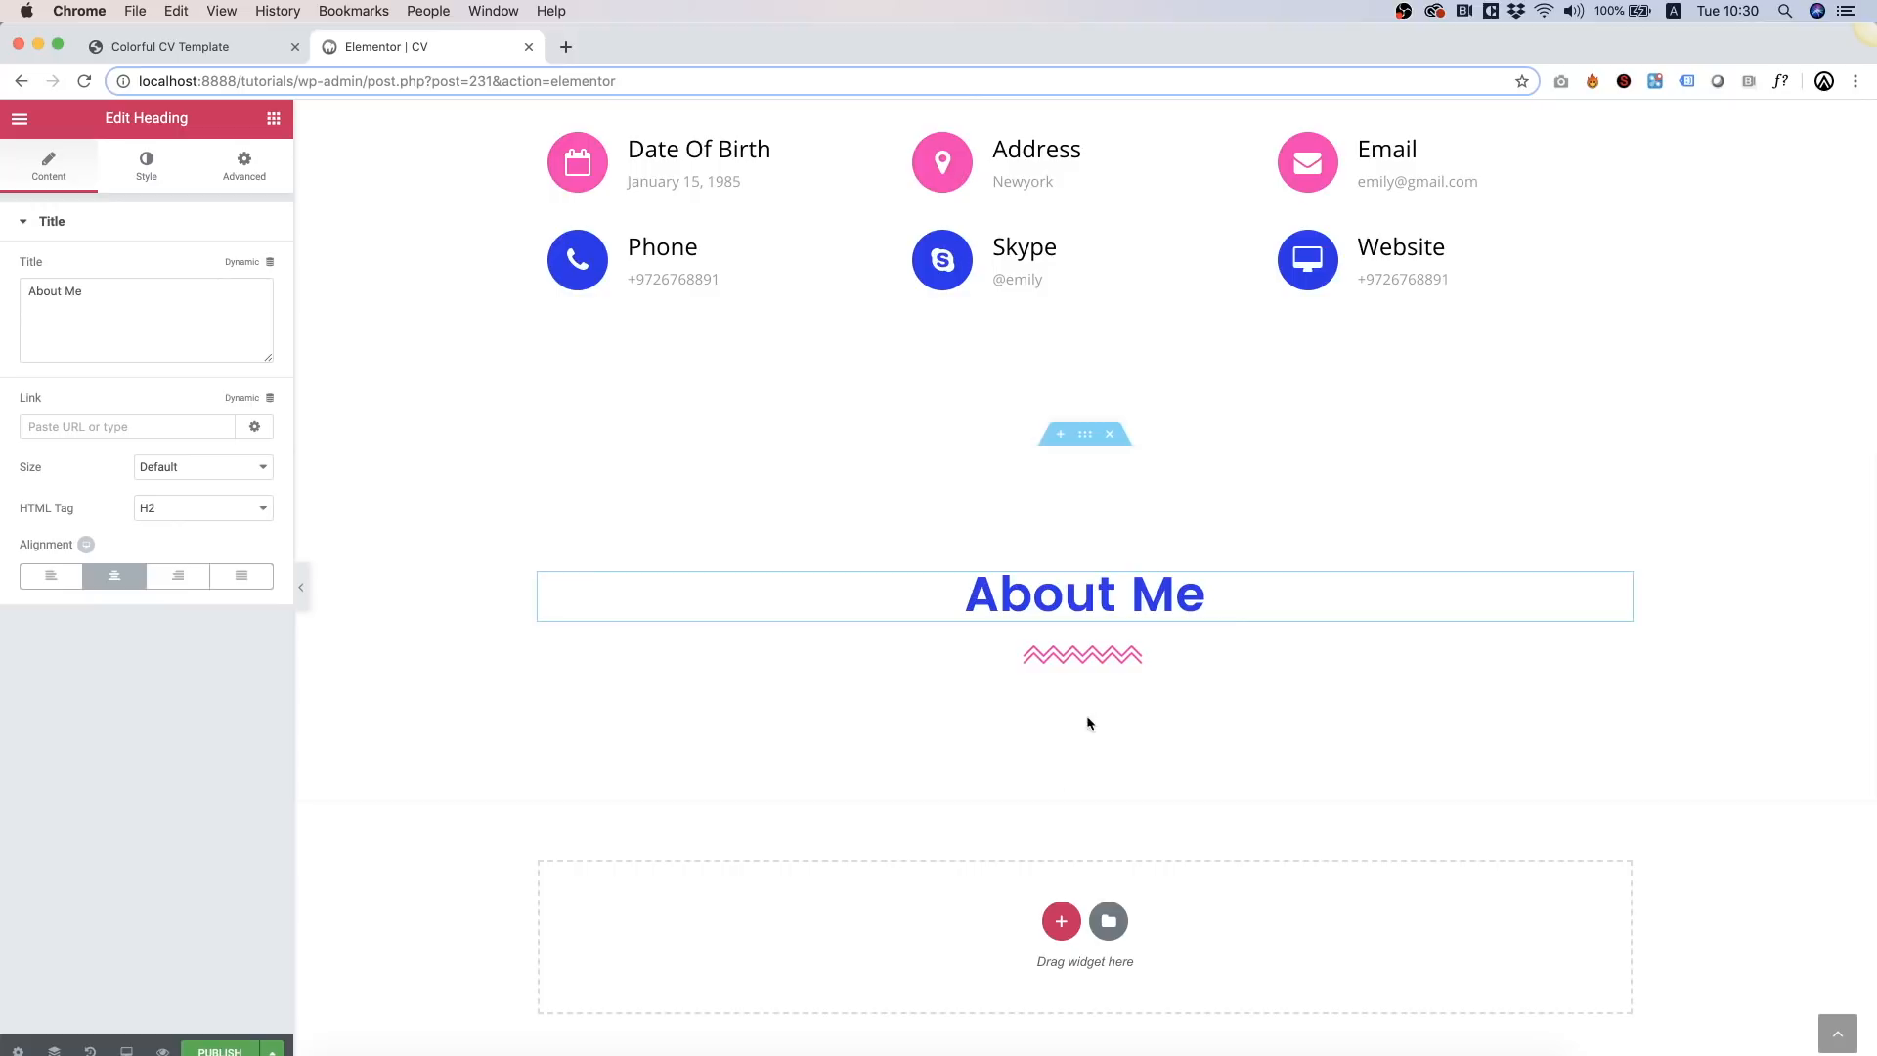
triple_click(1086, 609)
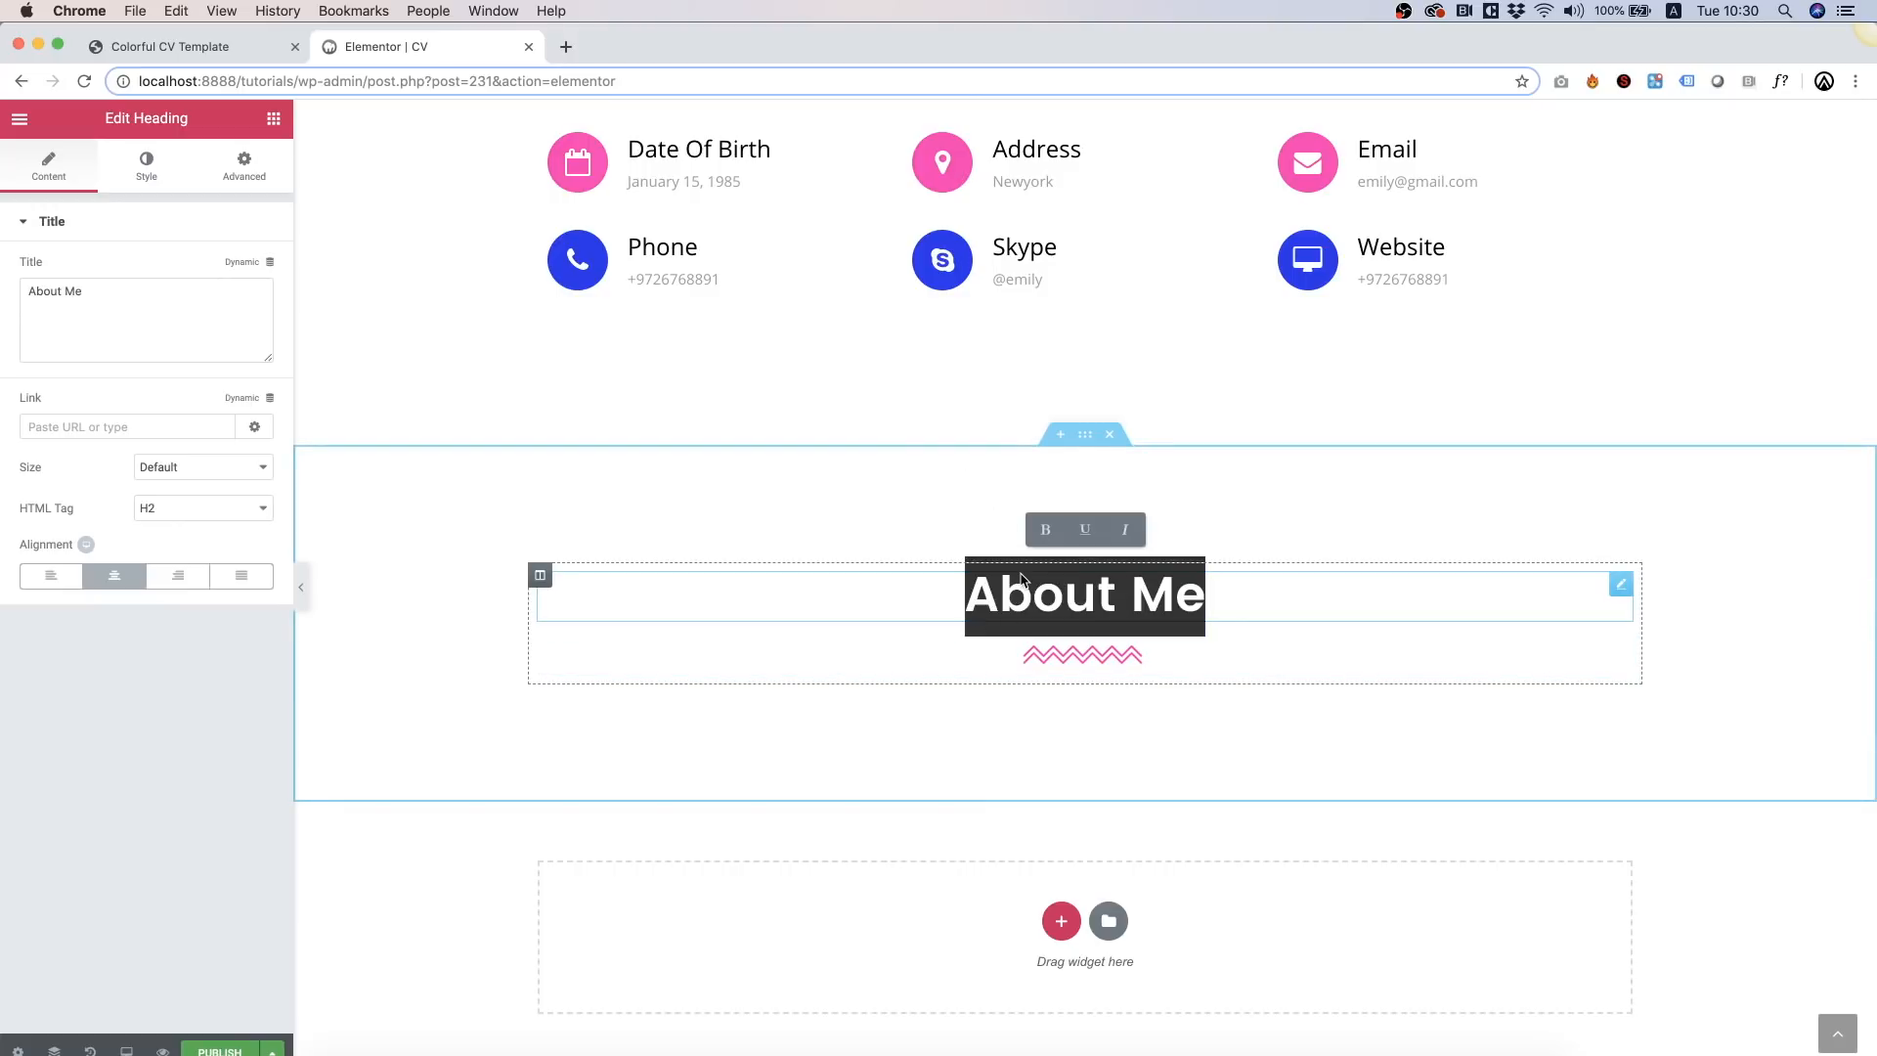
text(My )
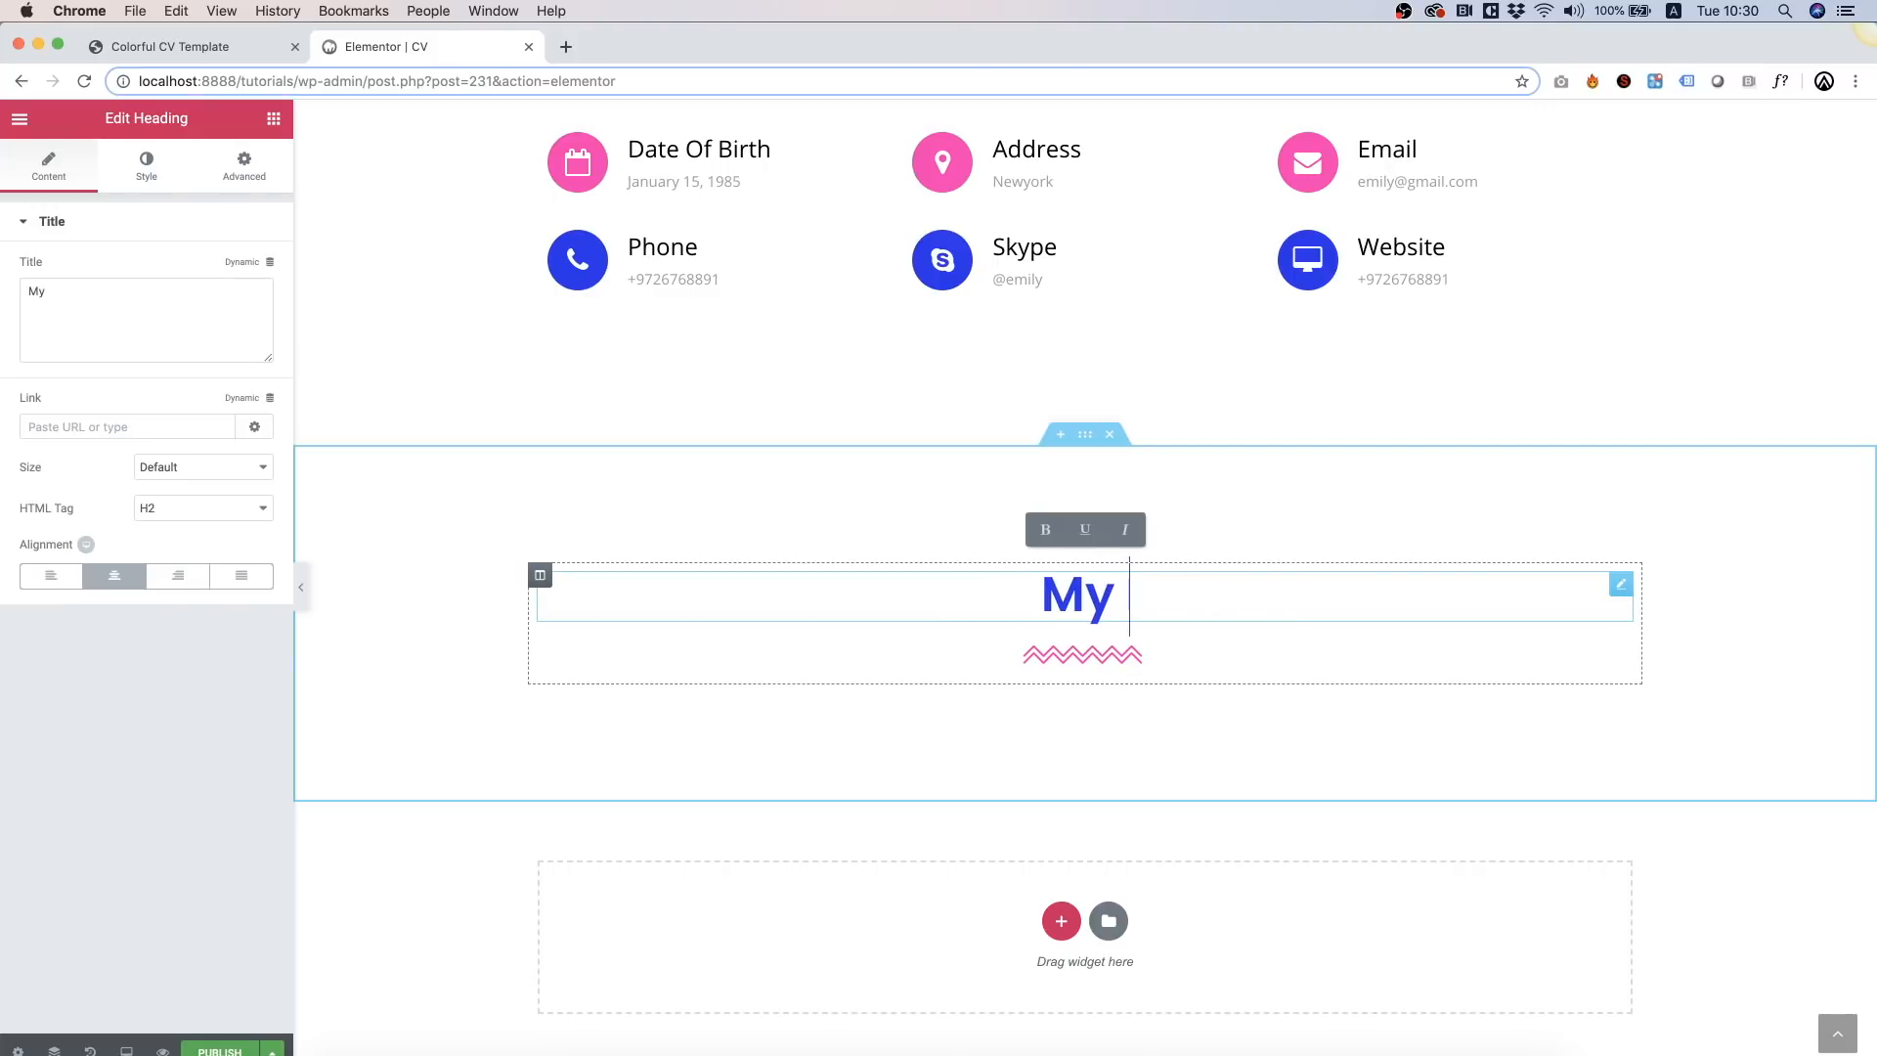
text(Services)
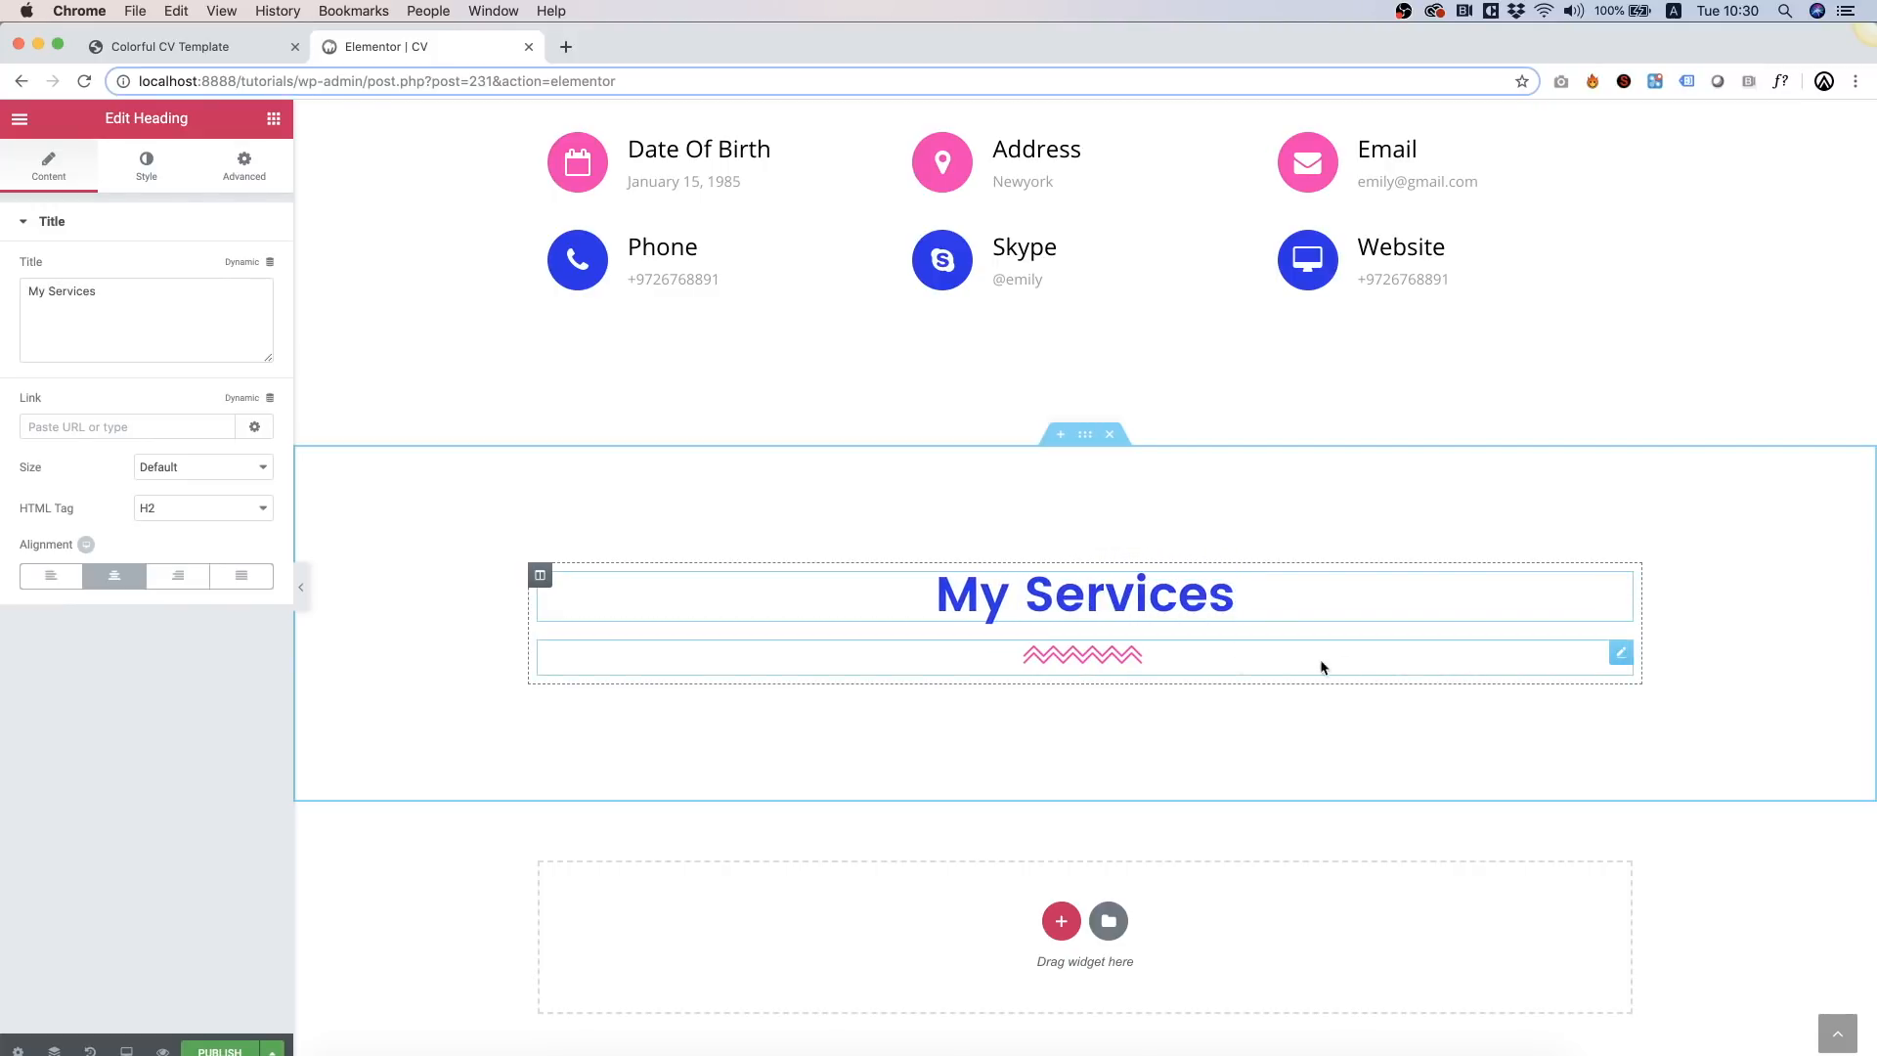
right_click(386, 555)
Step: Give the My Services section a solid blue classic background
click(419, 569)
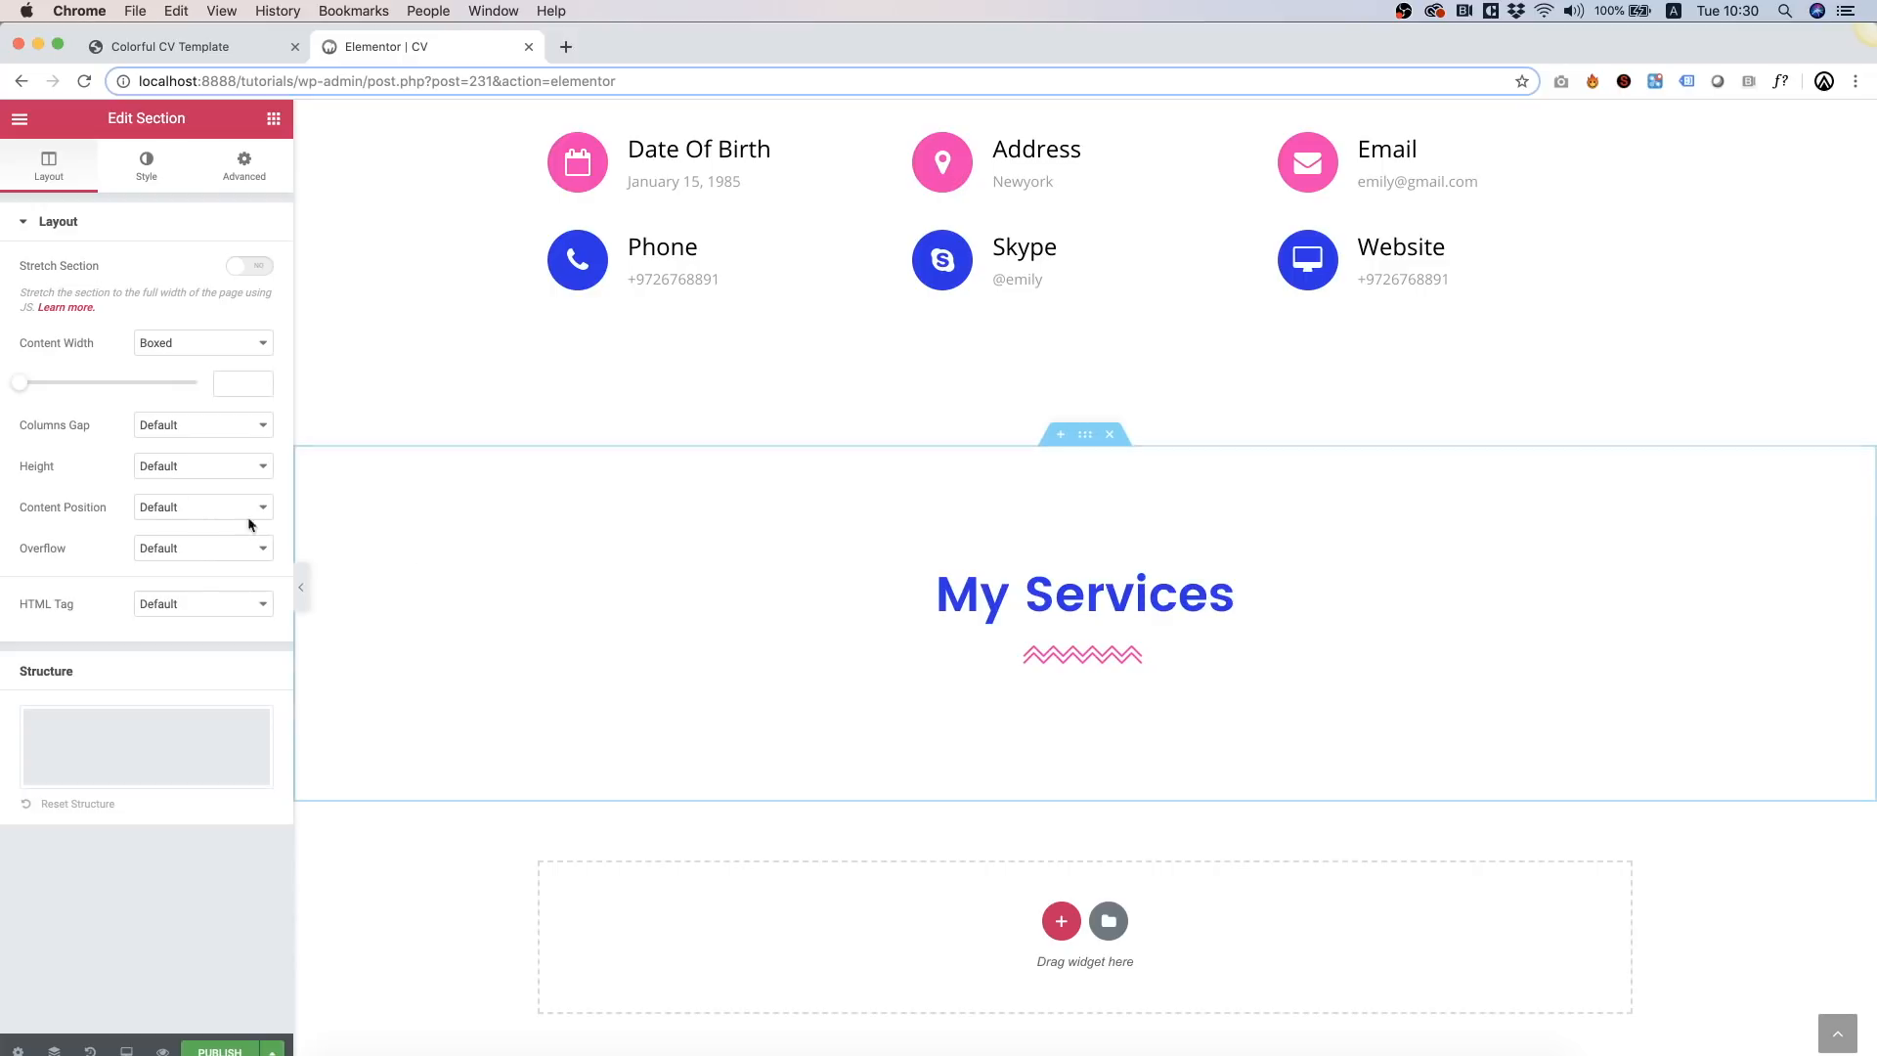
click(141, 173)
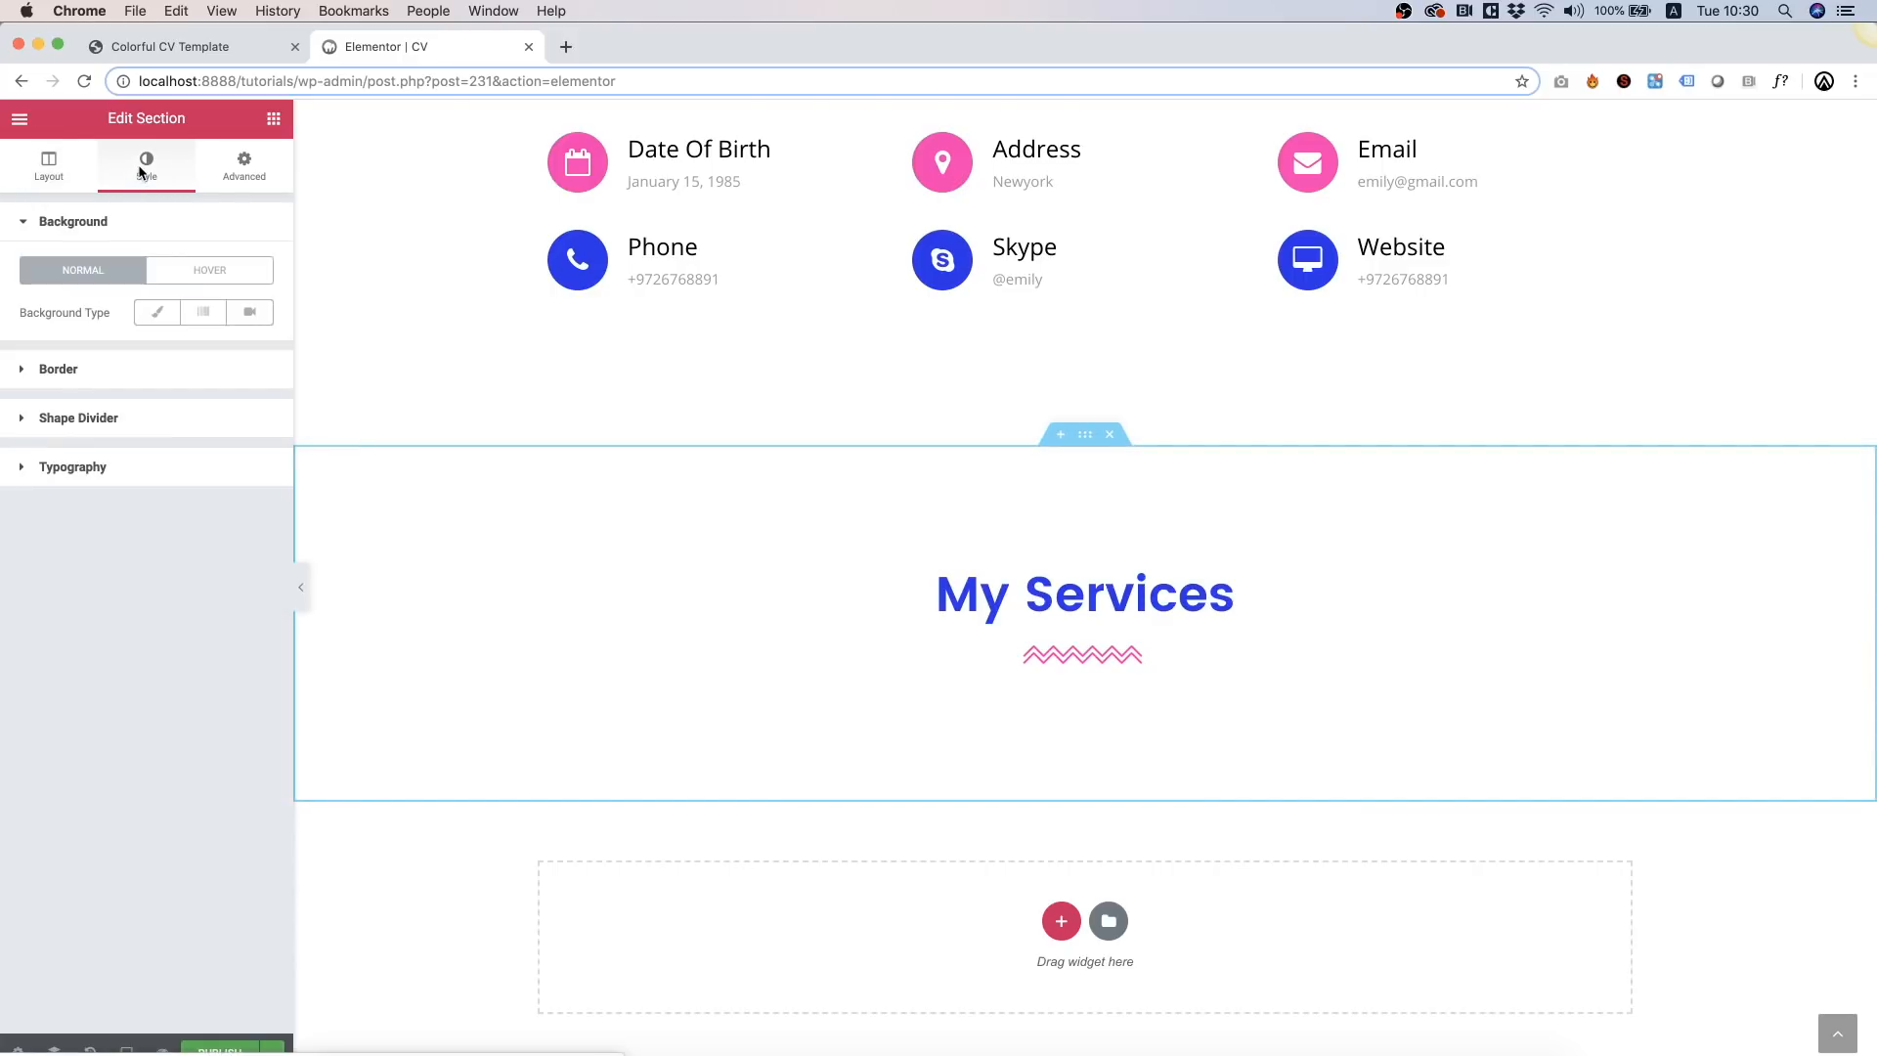
click(161, 307)
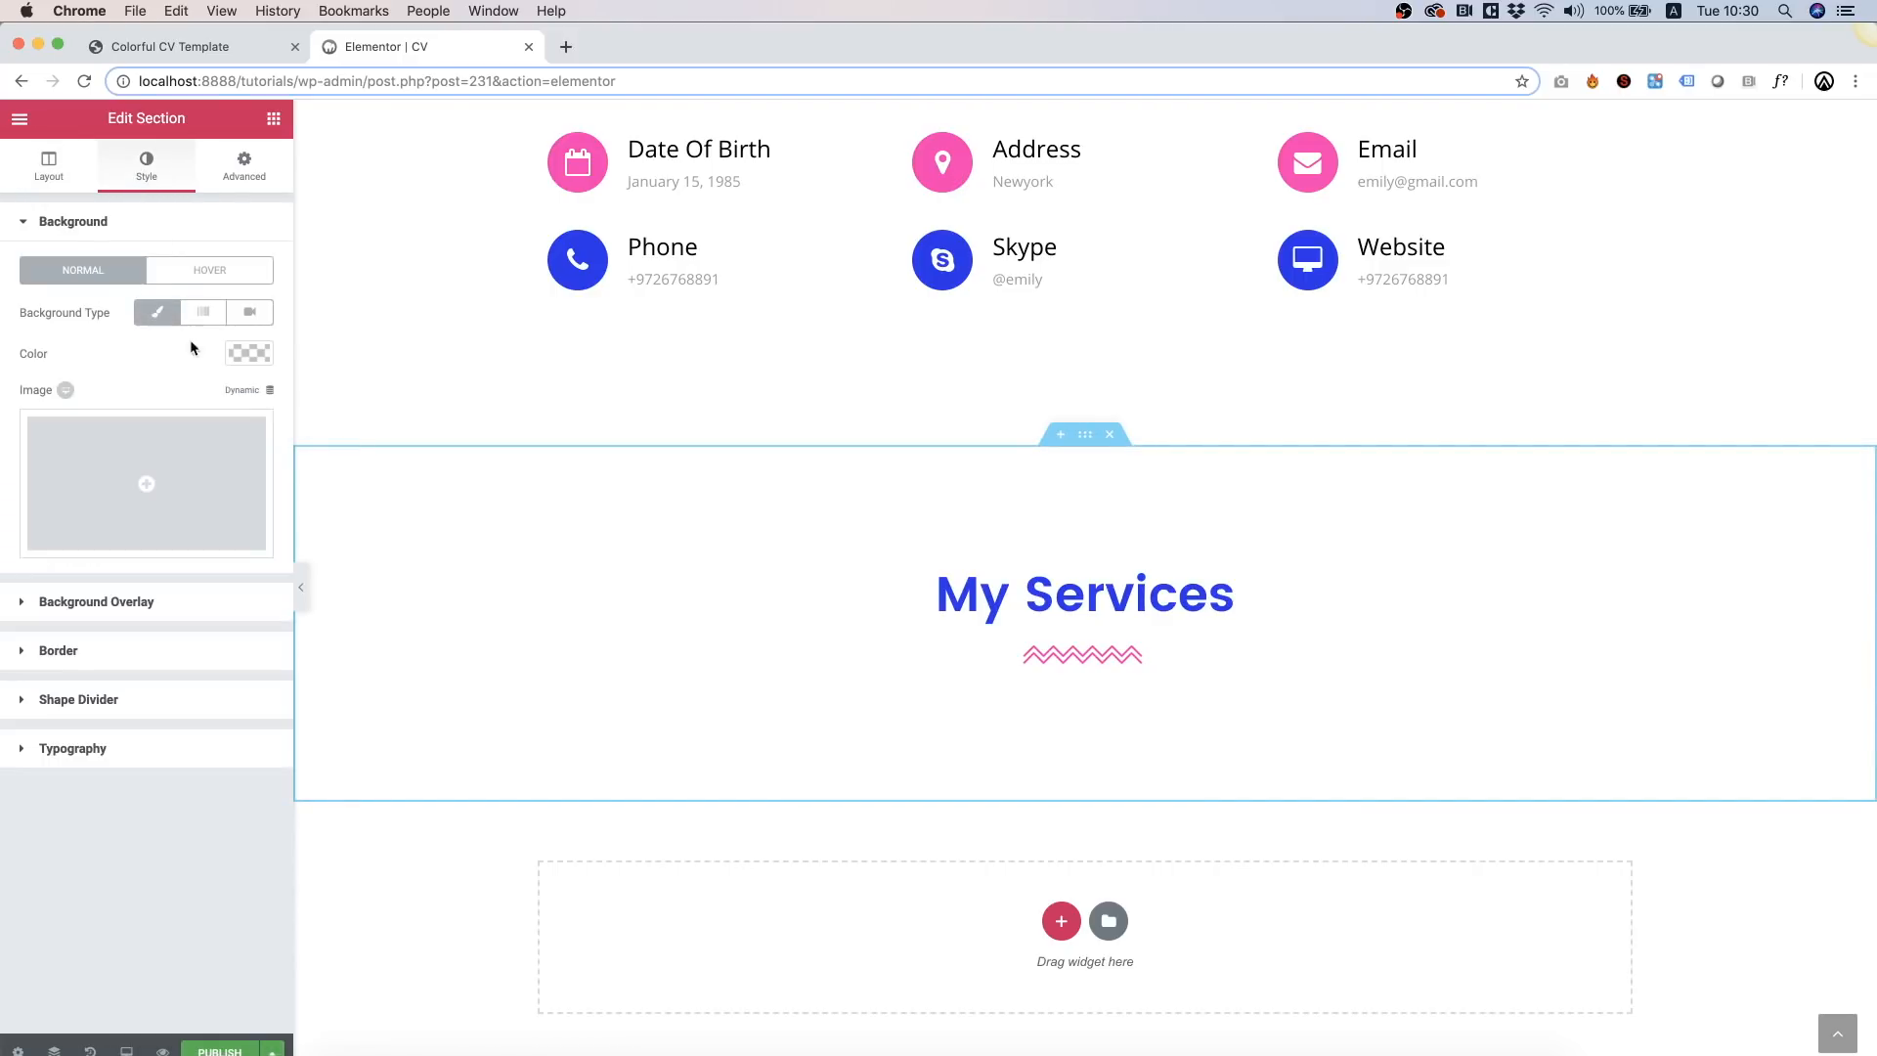
click(258, 354)
click(32, 585)
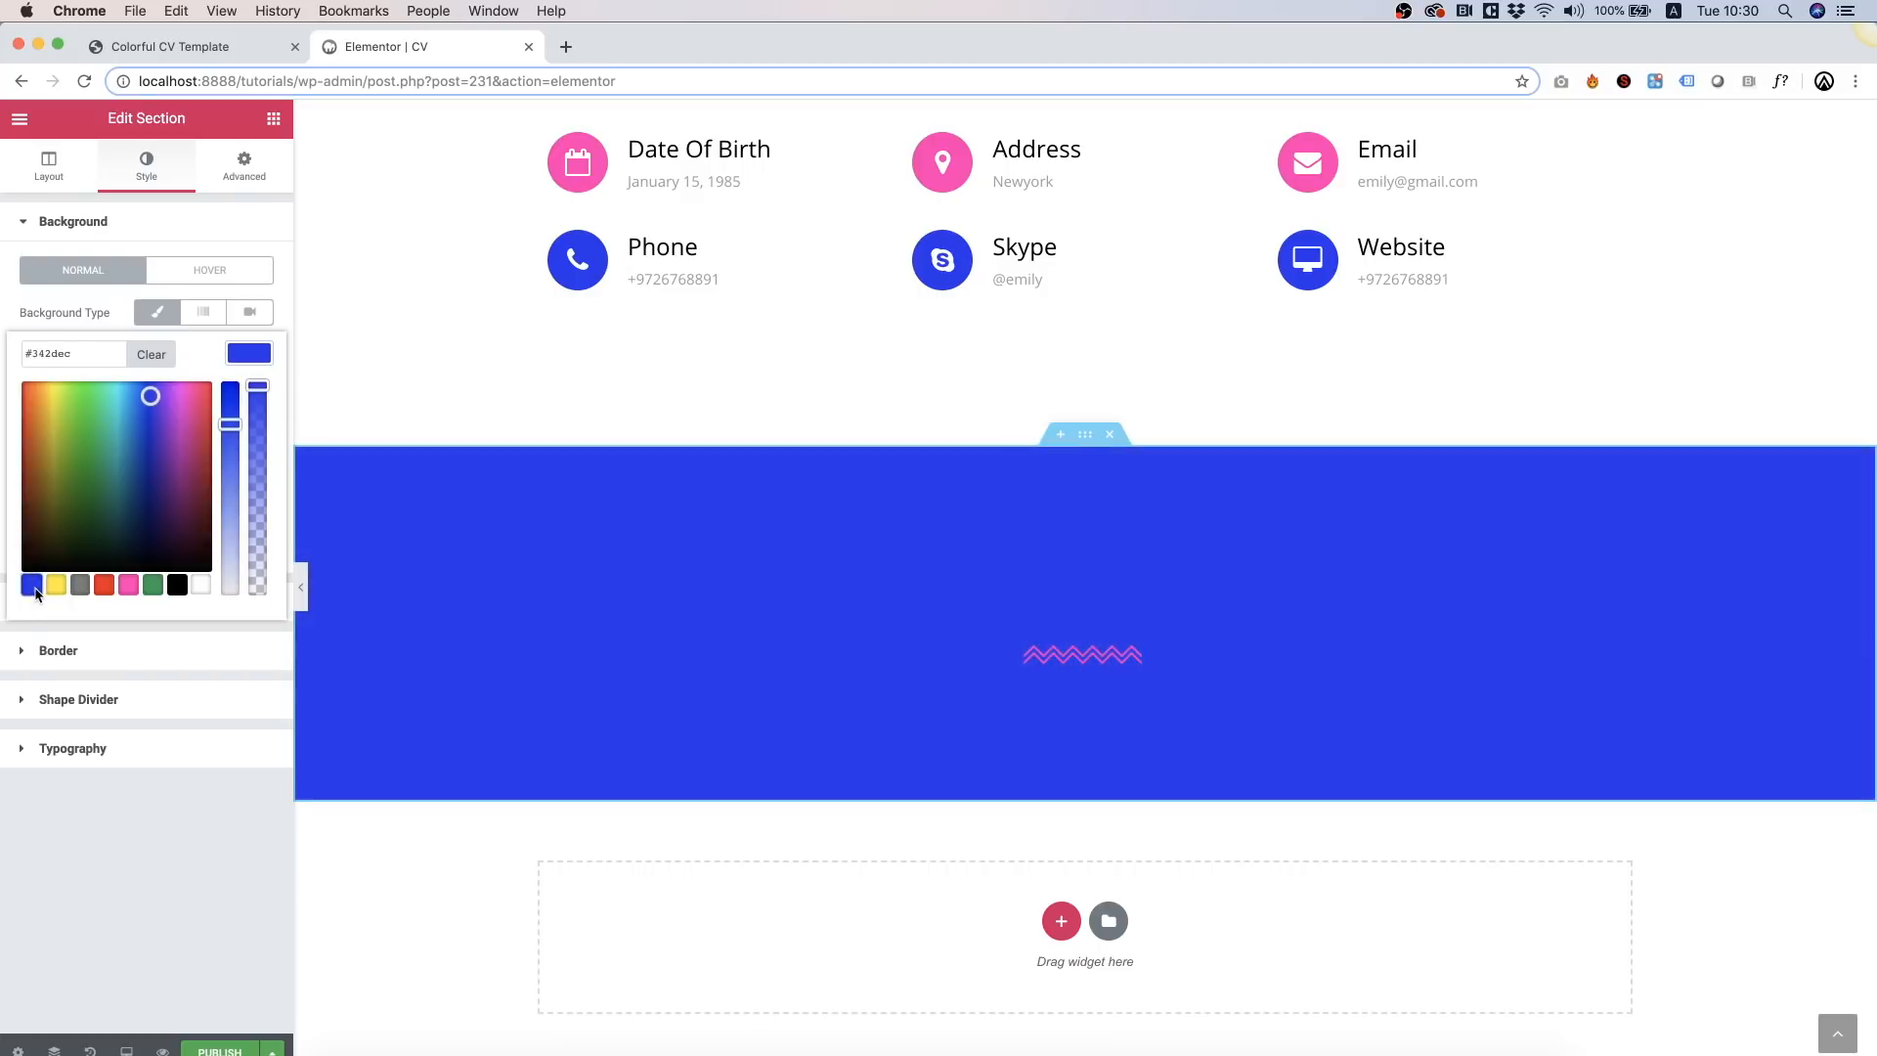
Step: Make the My Services heading text white
click(1246, 610)
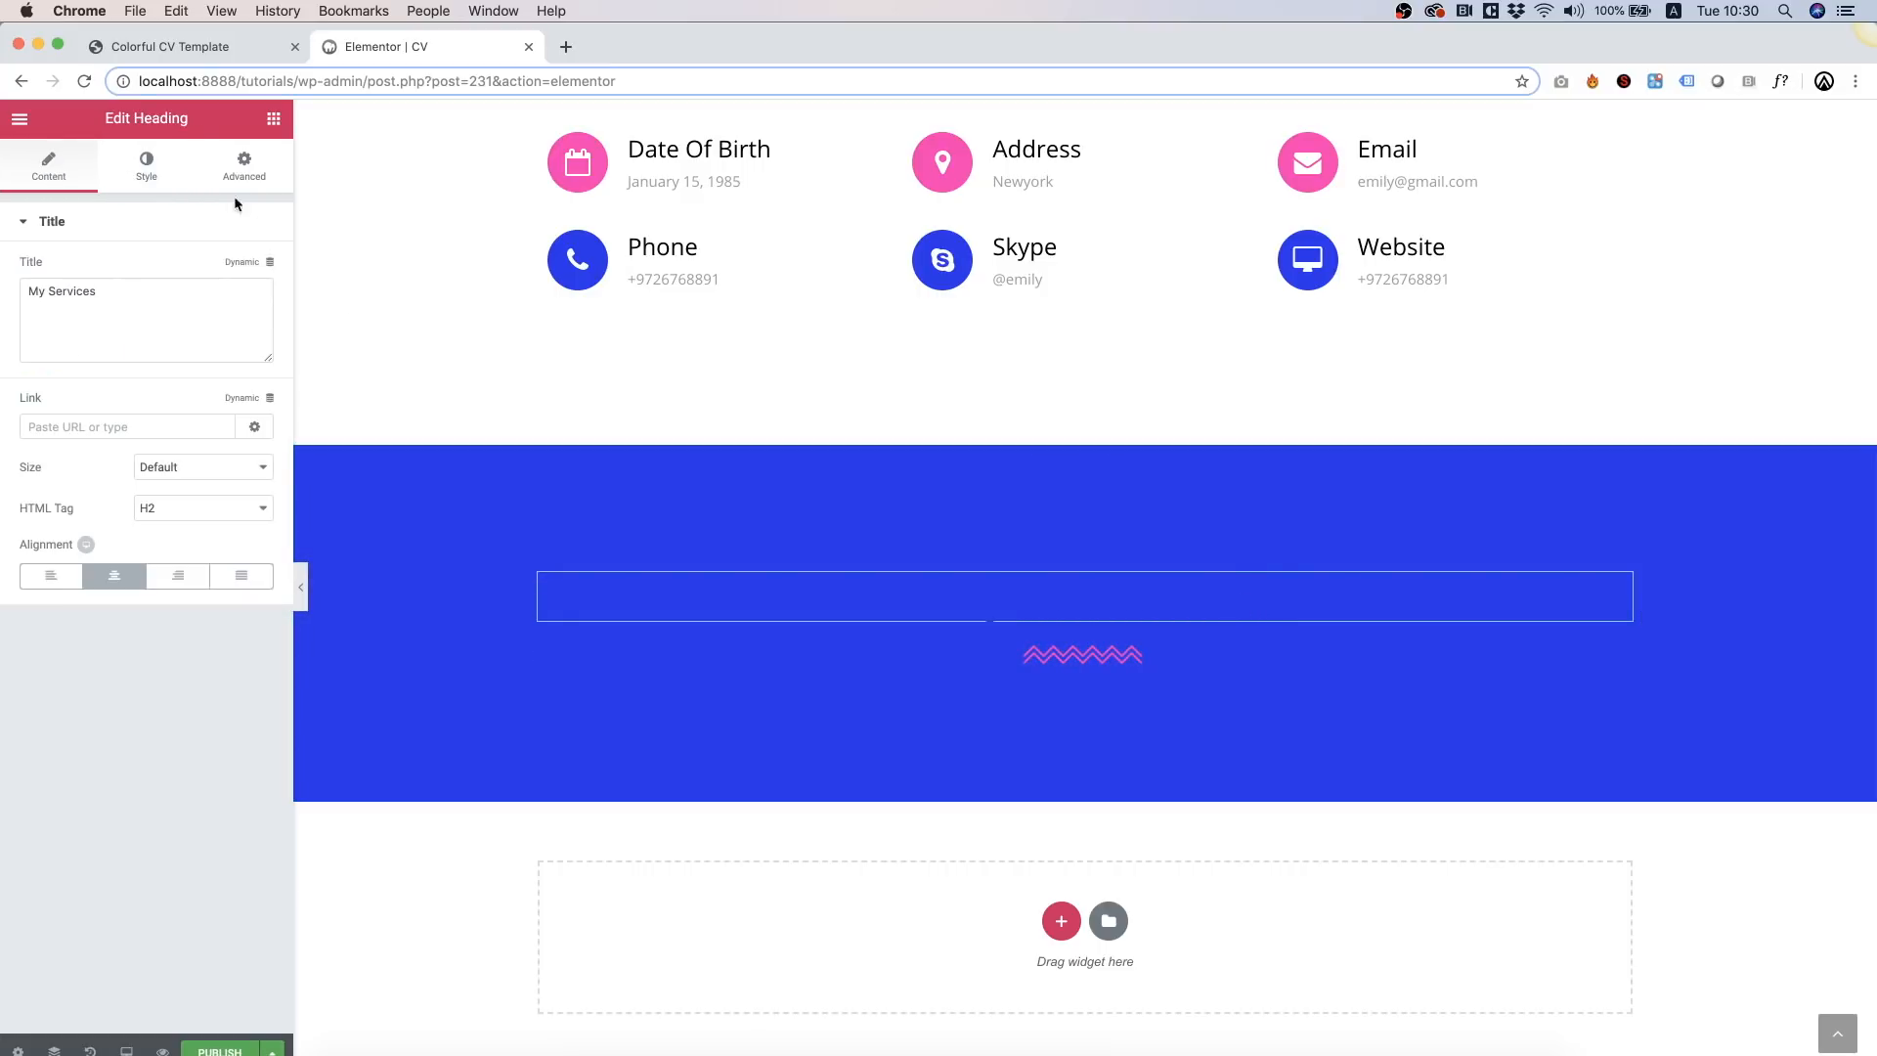
click(149, 179)
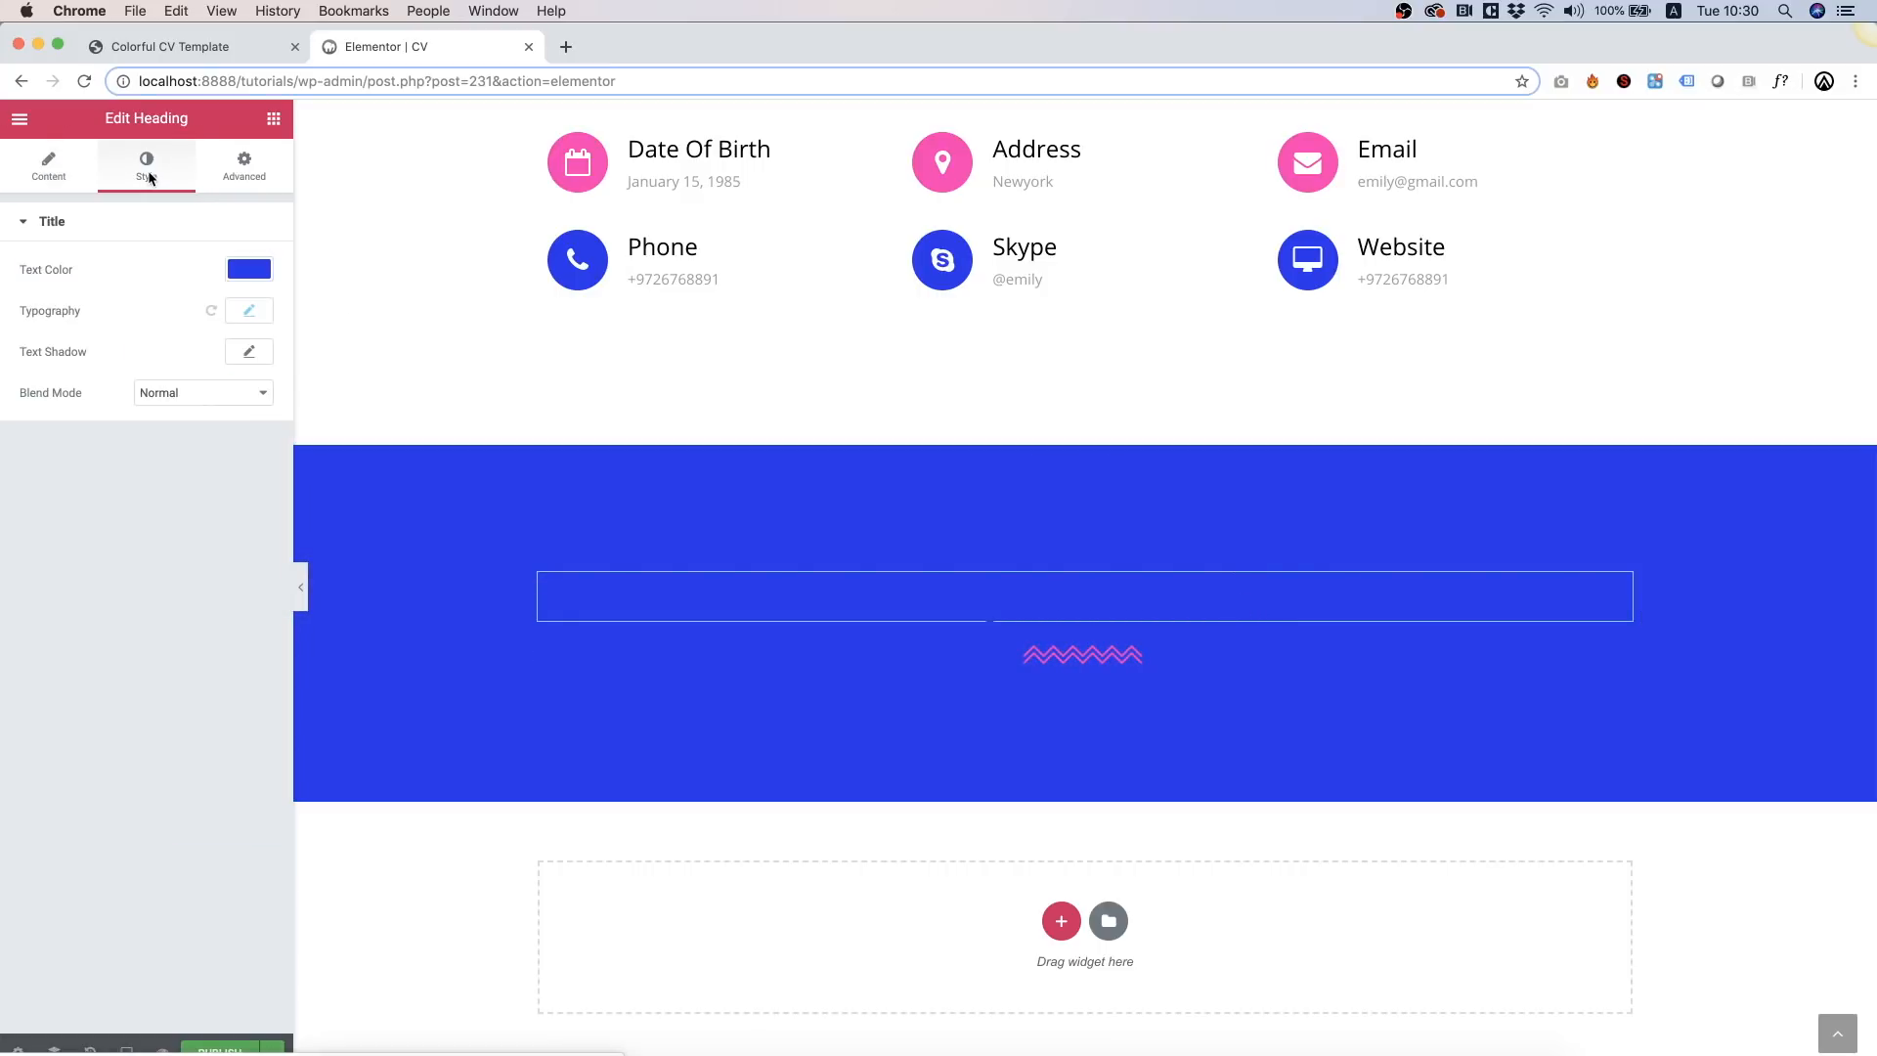
click(250, 264)
click(55, 501)
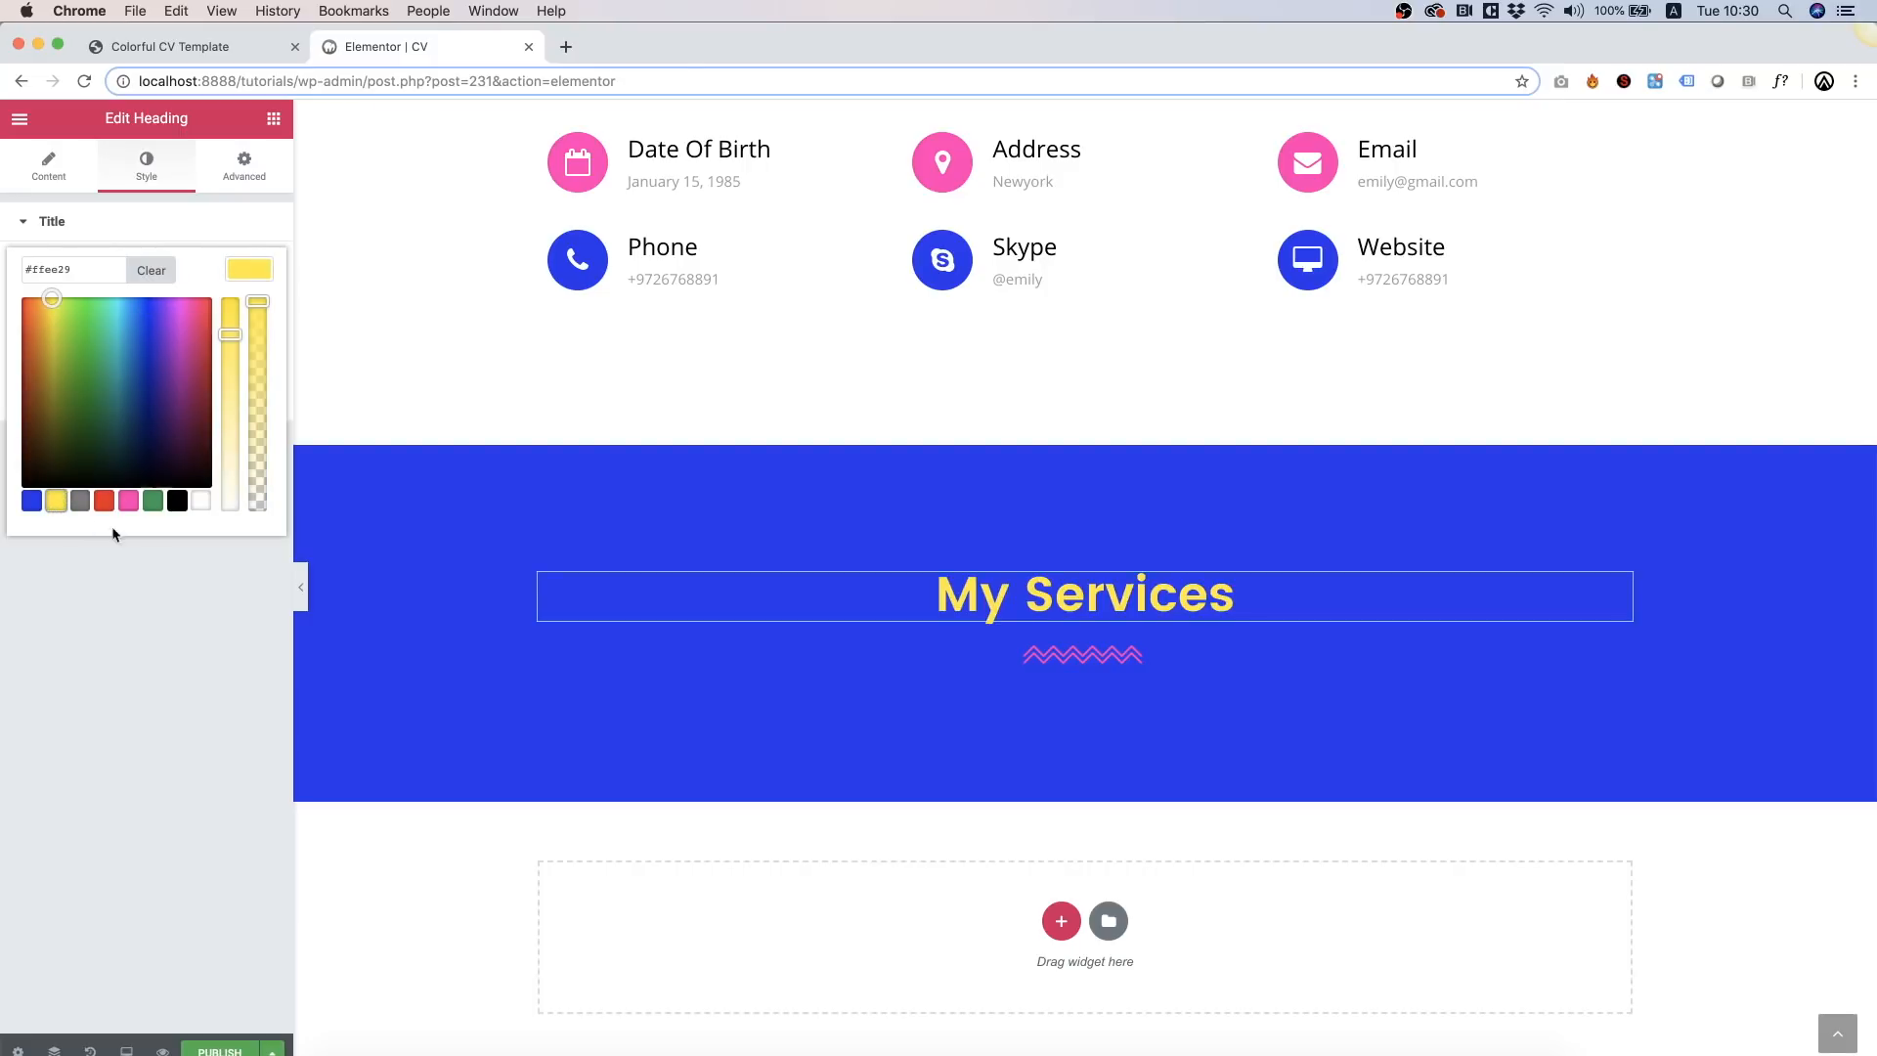
click(201, 501)
Step: Recolour the zigzag divider with the yellow preset
click(1097, 650)
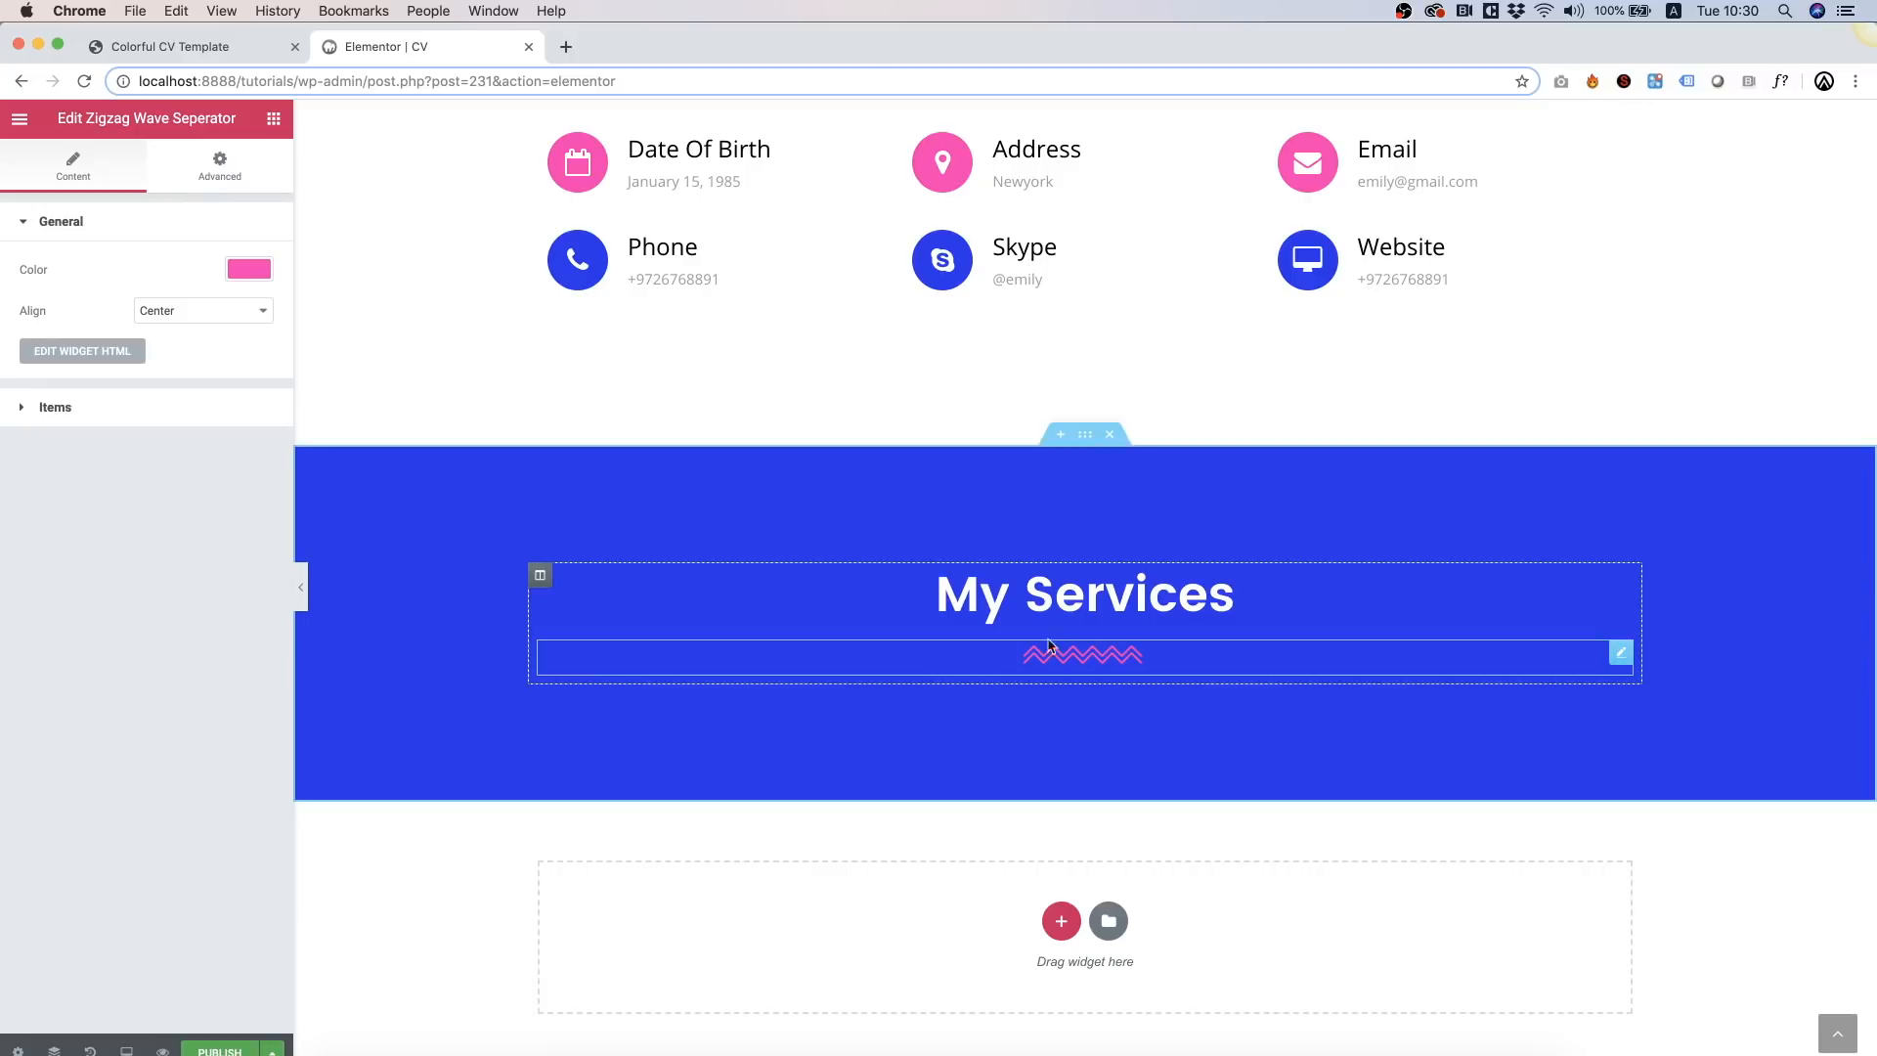
click(264, 274)
click(54, 502)
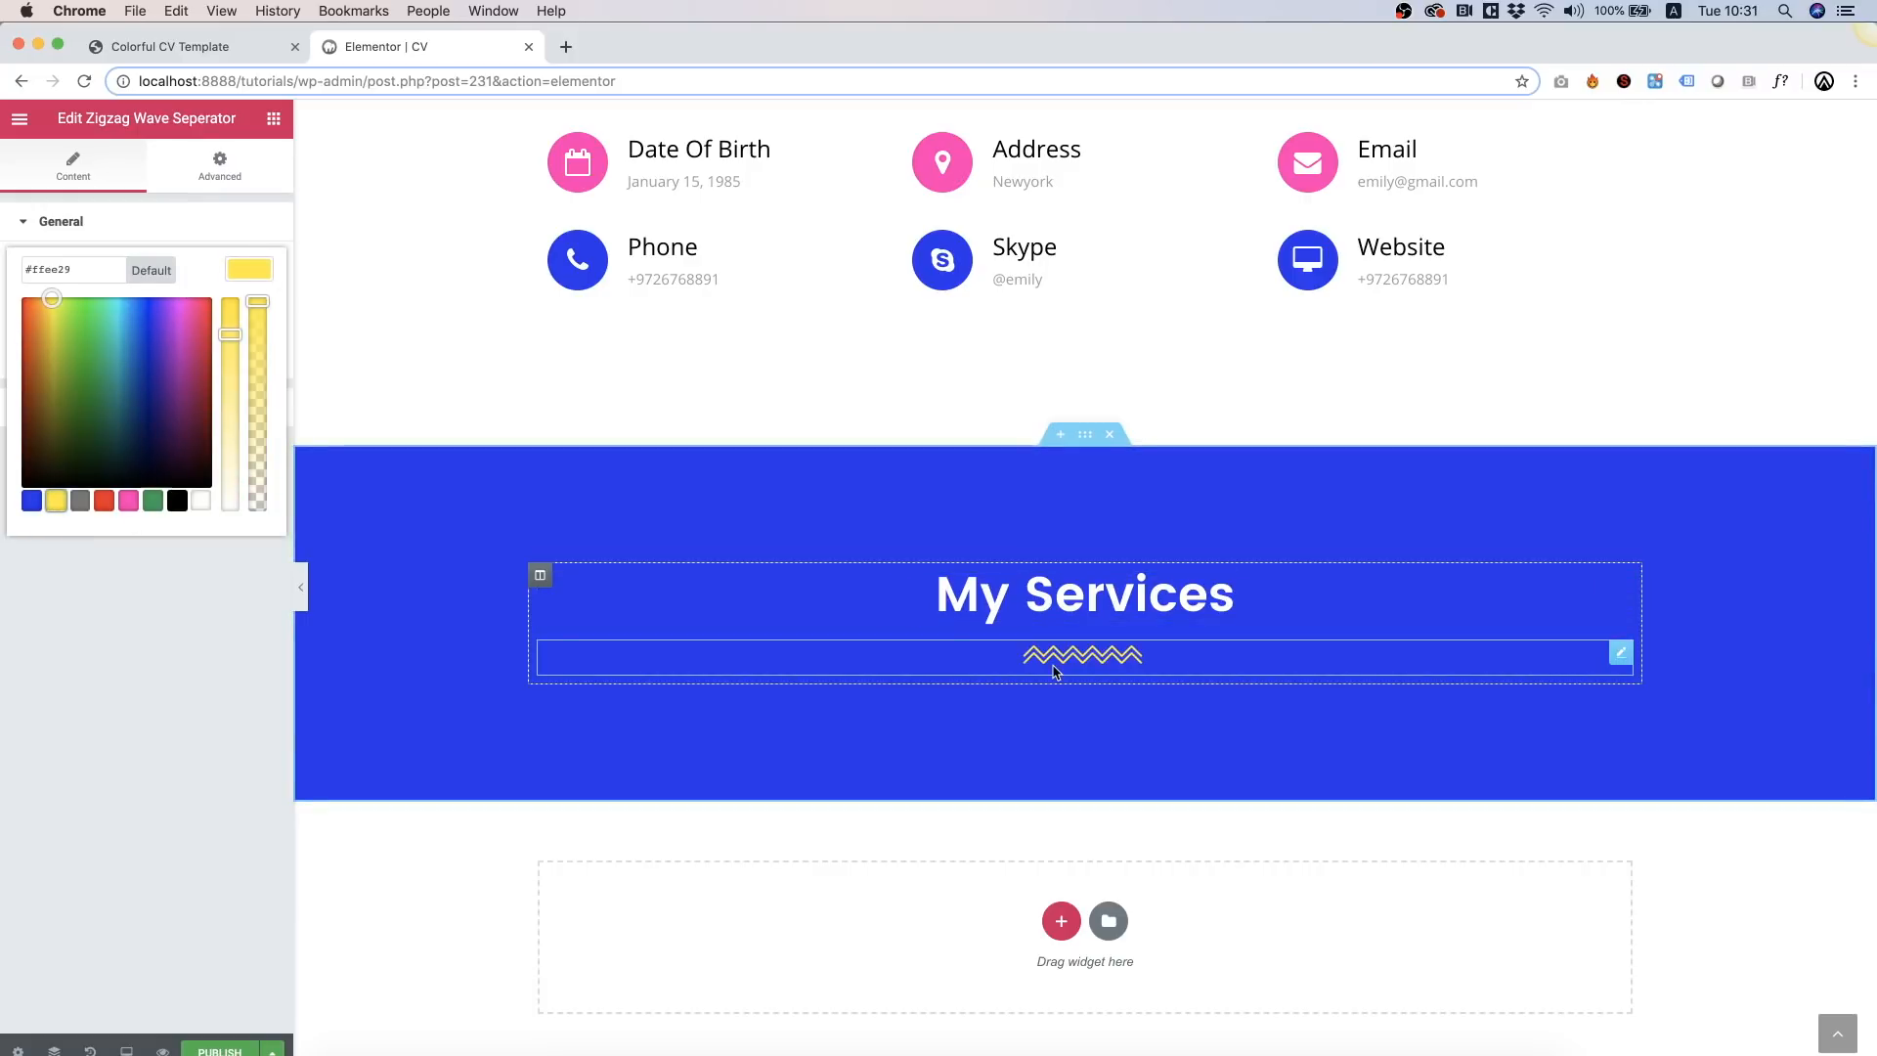
Step: Add a two-column inner section under My Services and drop a Small Round Icon Box into the left column
click(274, 120)
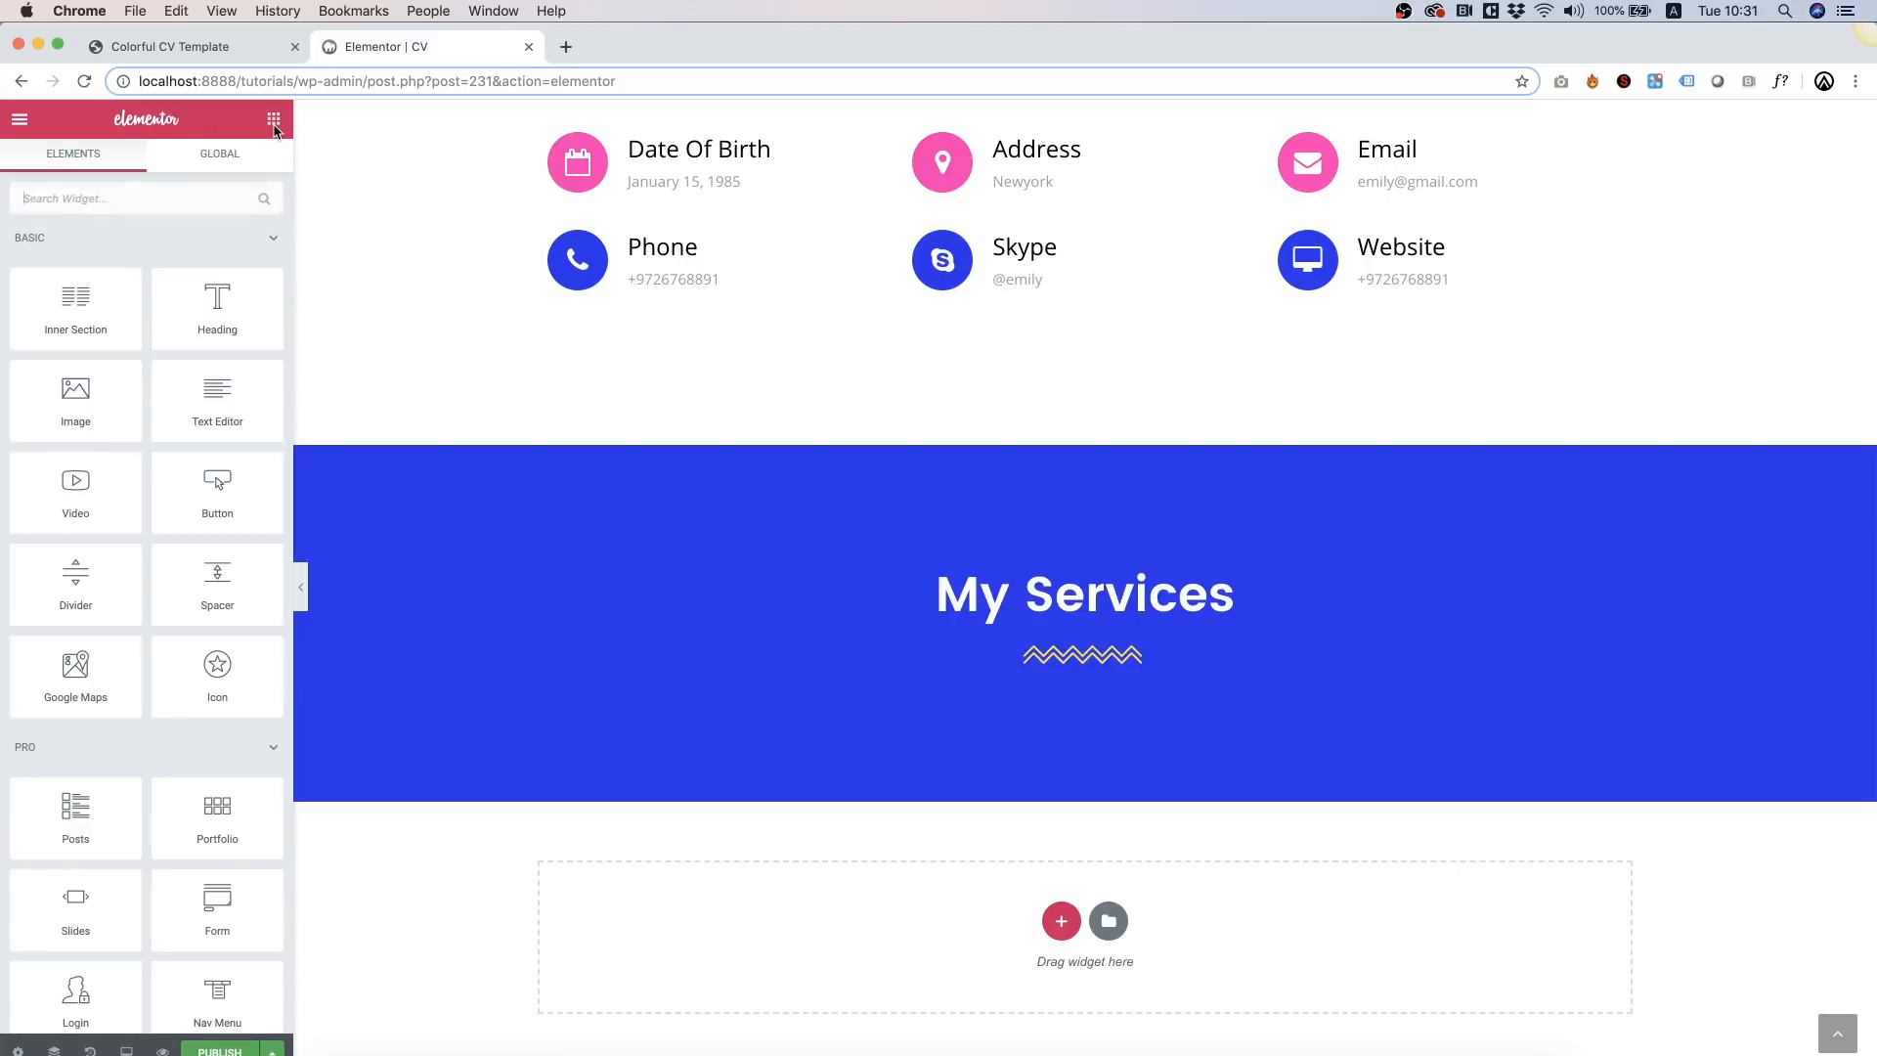
drag(61, 307, 814, 665)
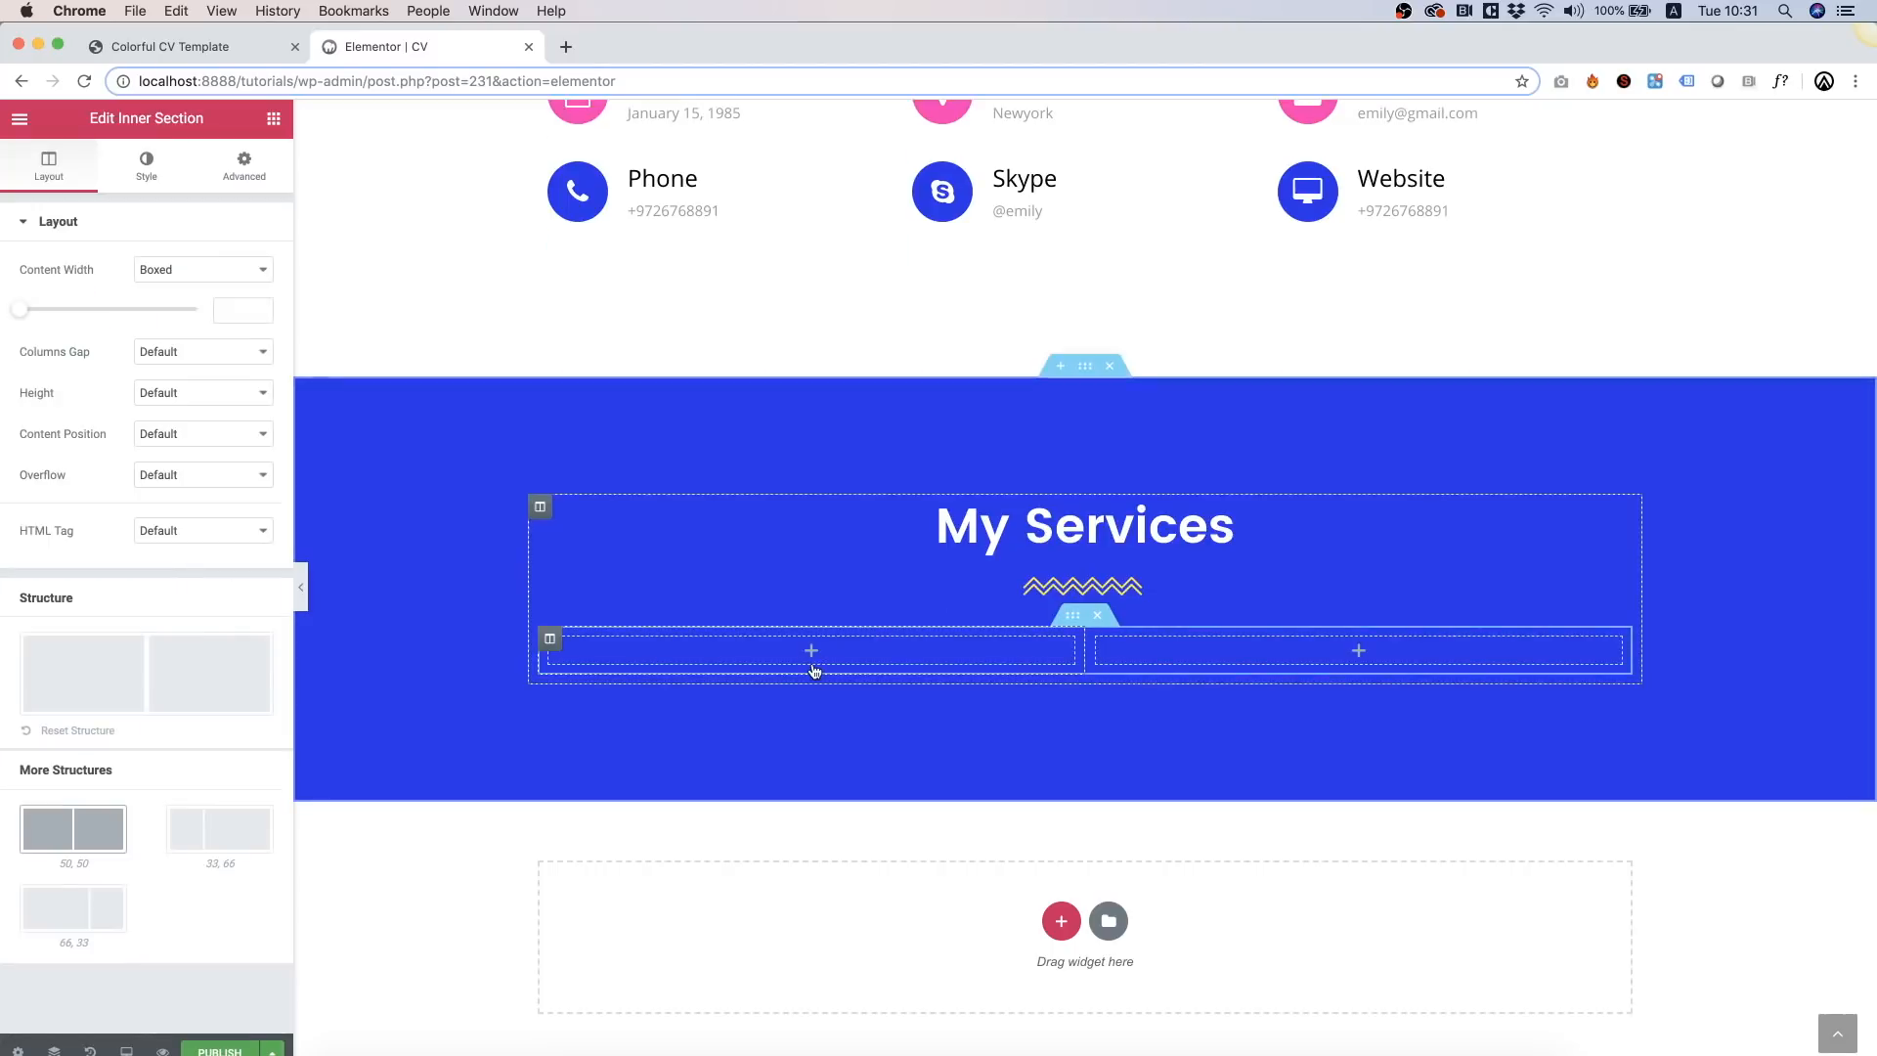
click(274, 120)
click(73, 201)
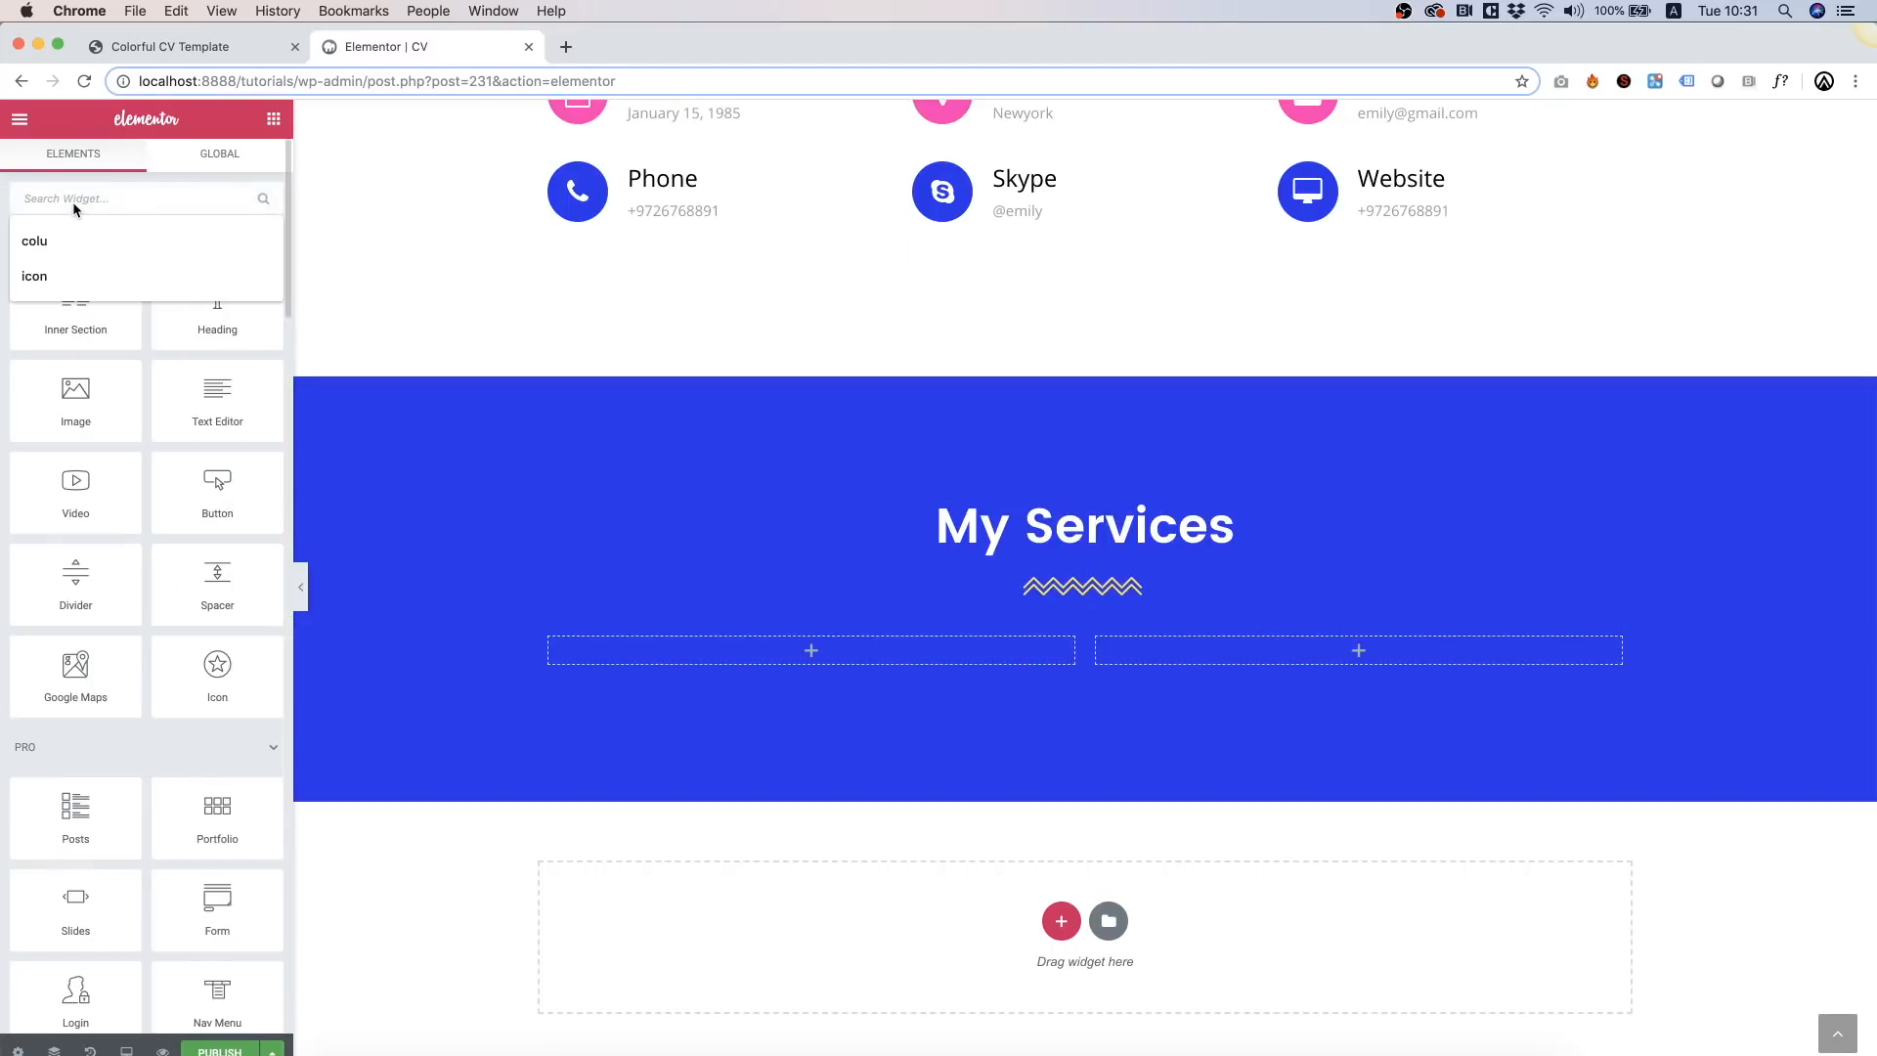
text(icon)
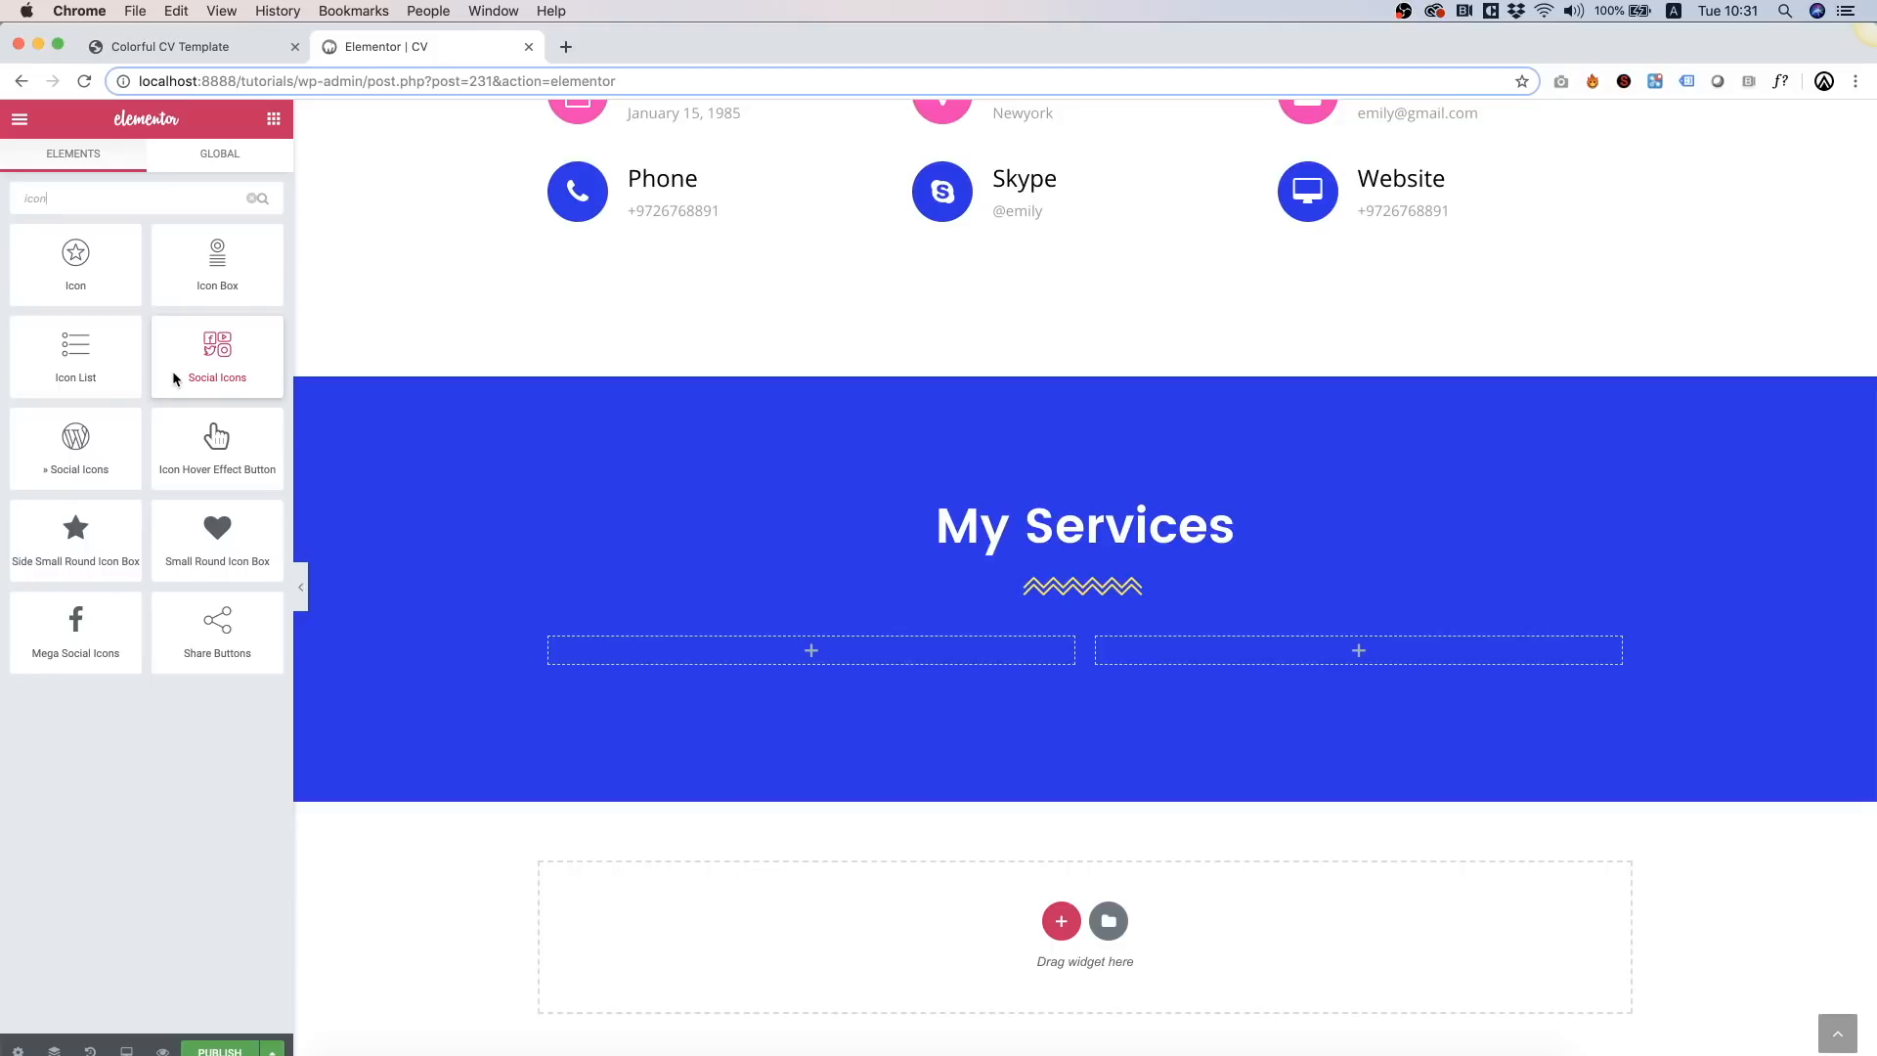
drag(217, 552, 743, 658)
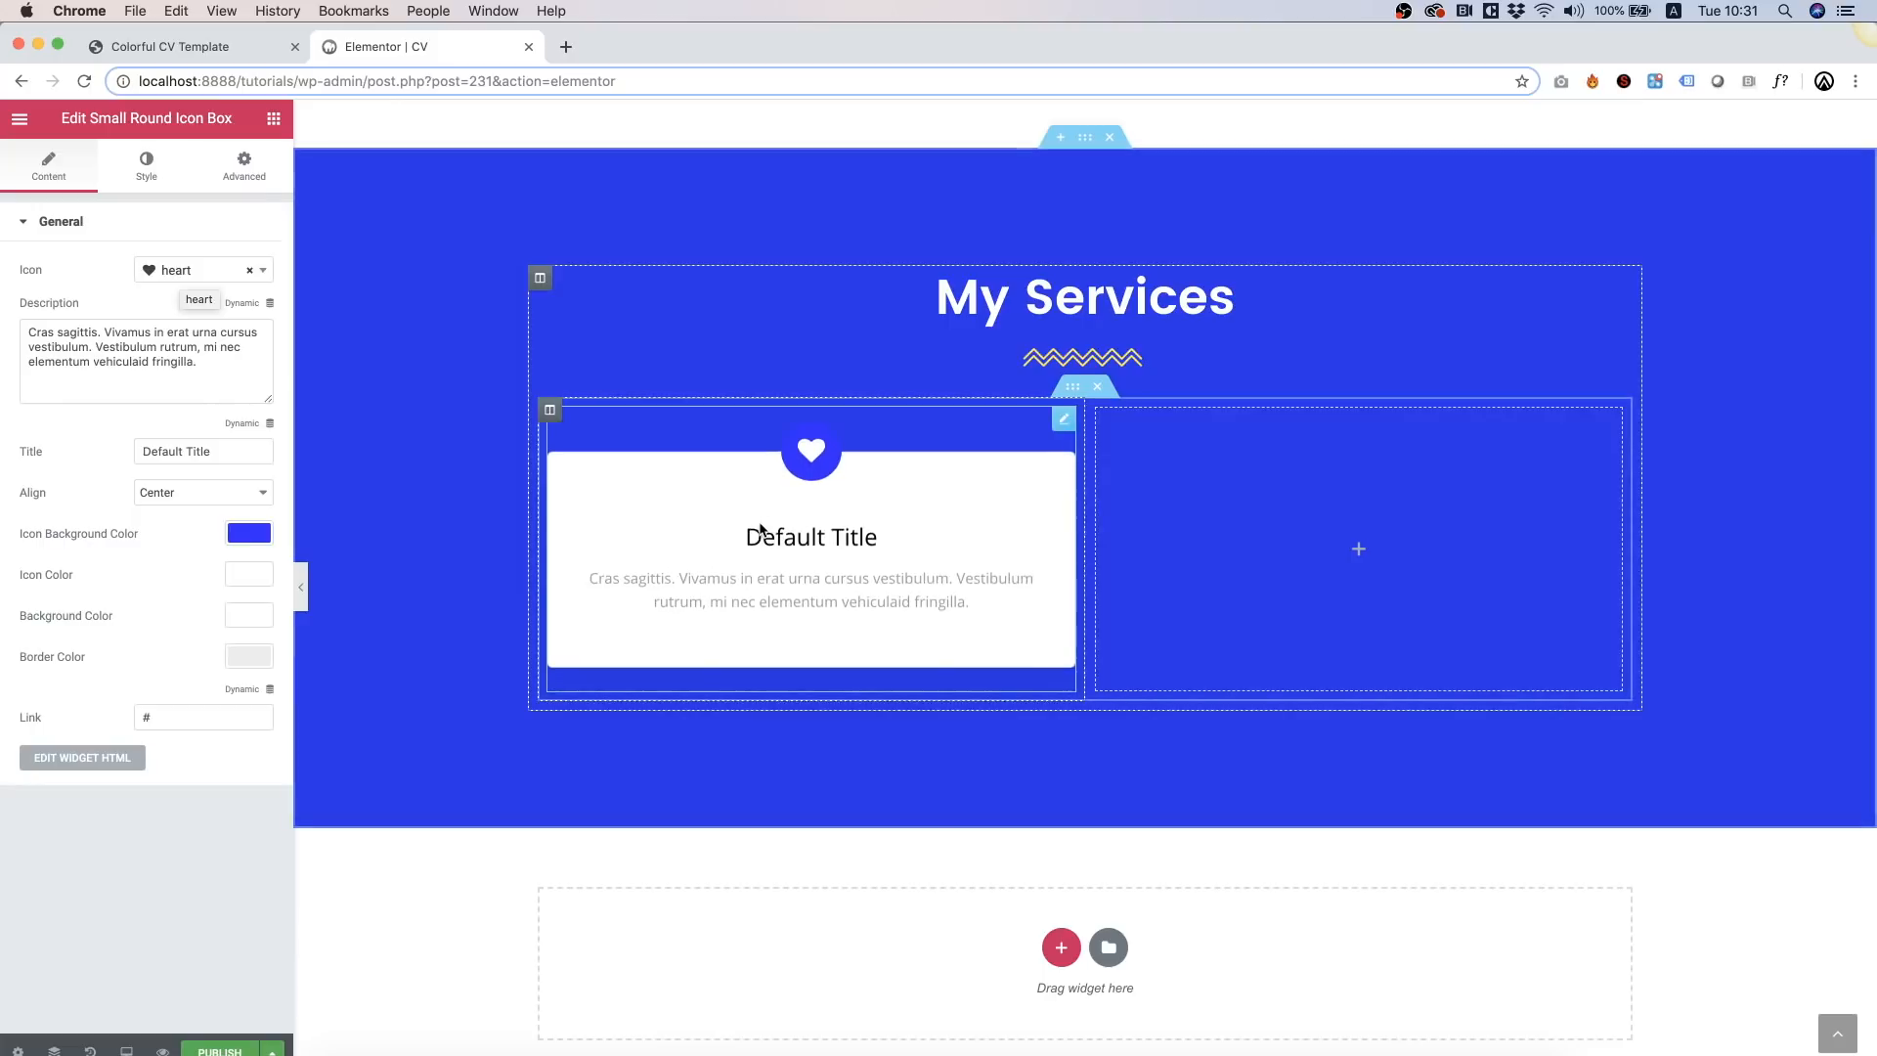
Step: Copy the icon box card into the right column, deleting the extra duplicate card
right_click(767, 529)
click(680, 509)
right_click(681, 507)
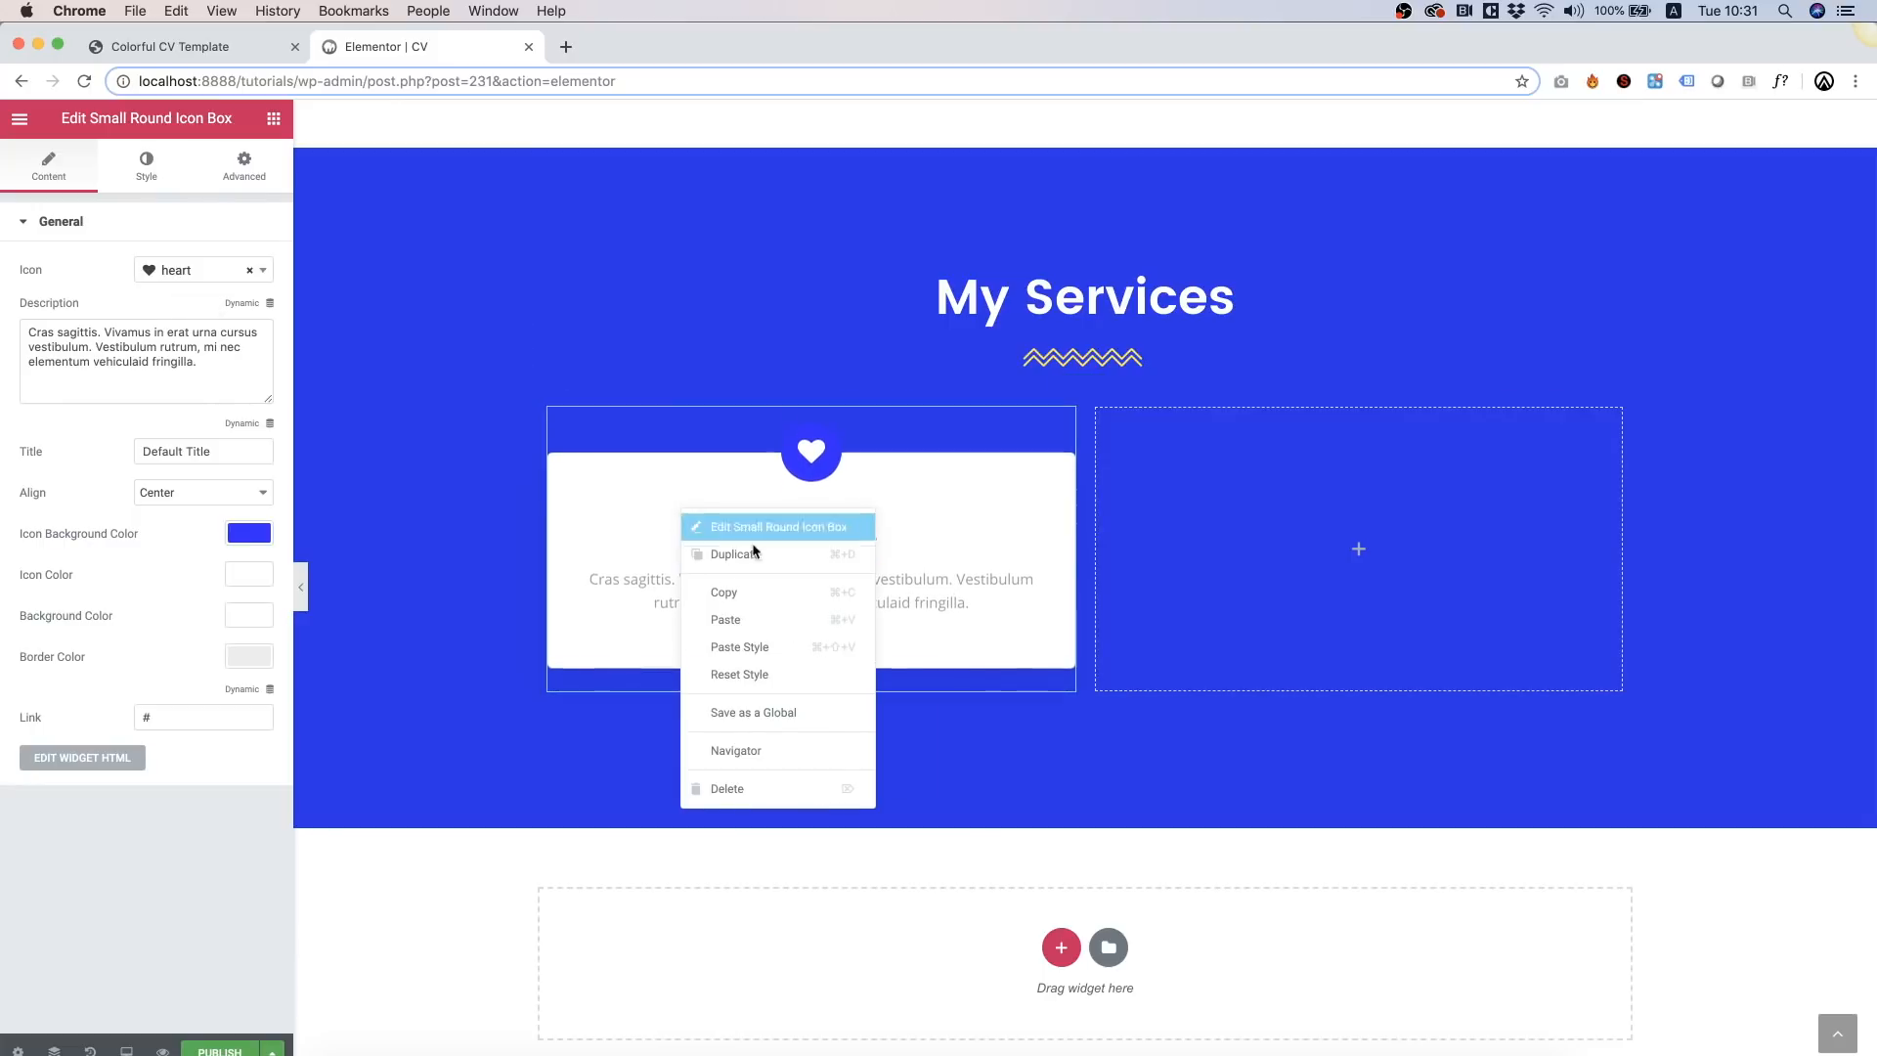
click(760, 592)
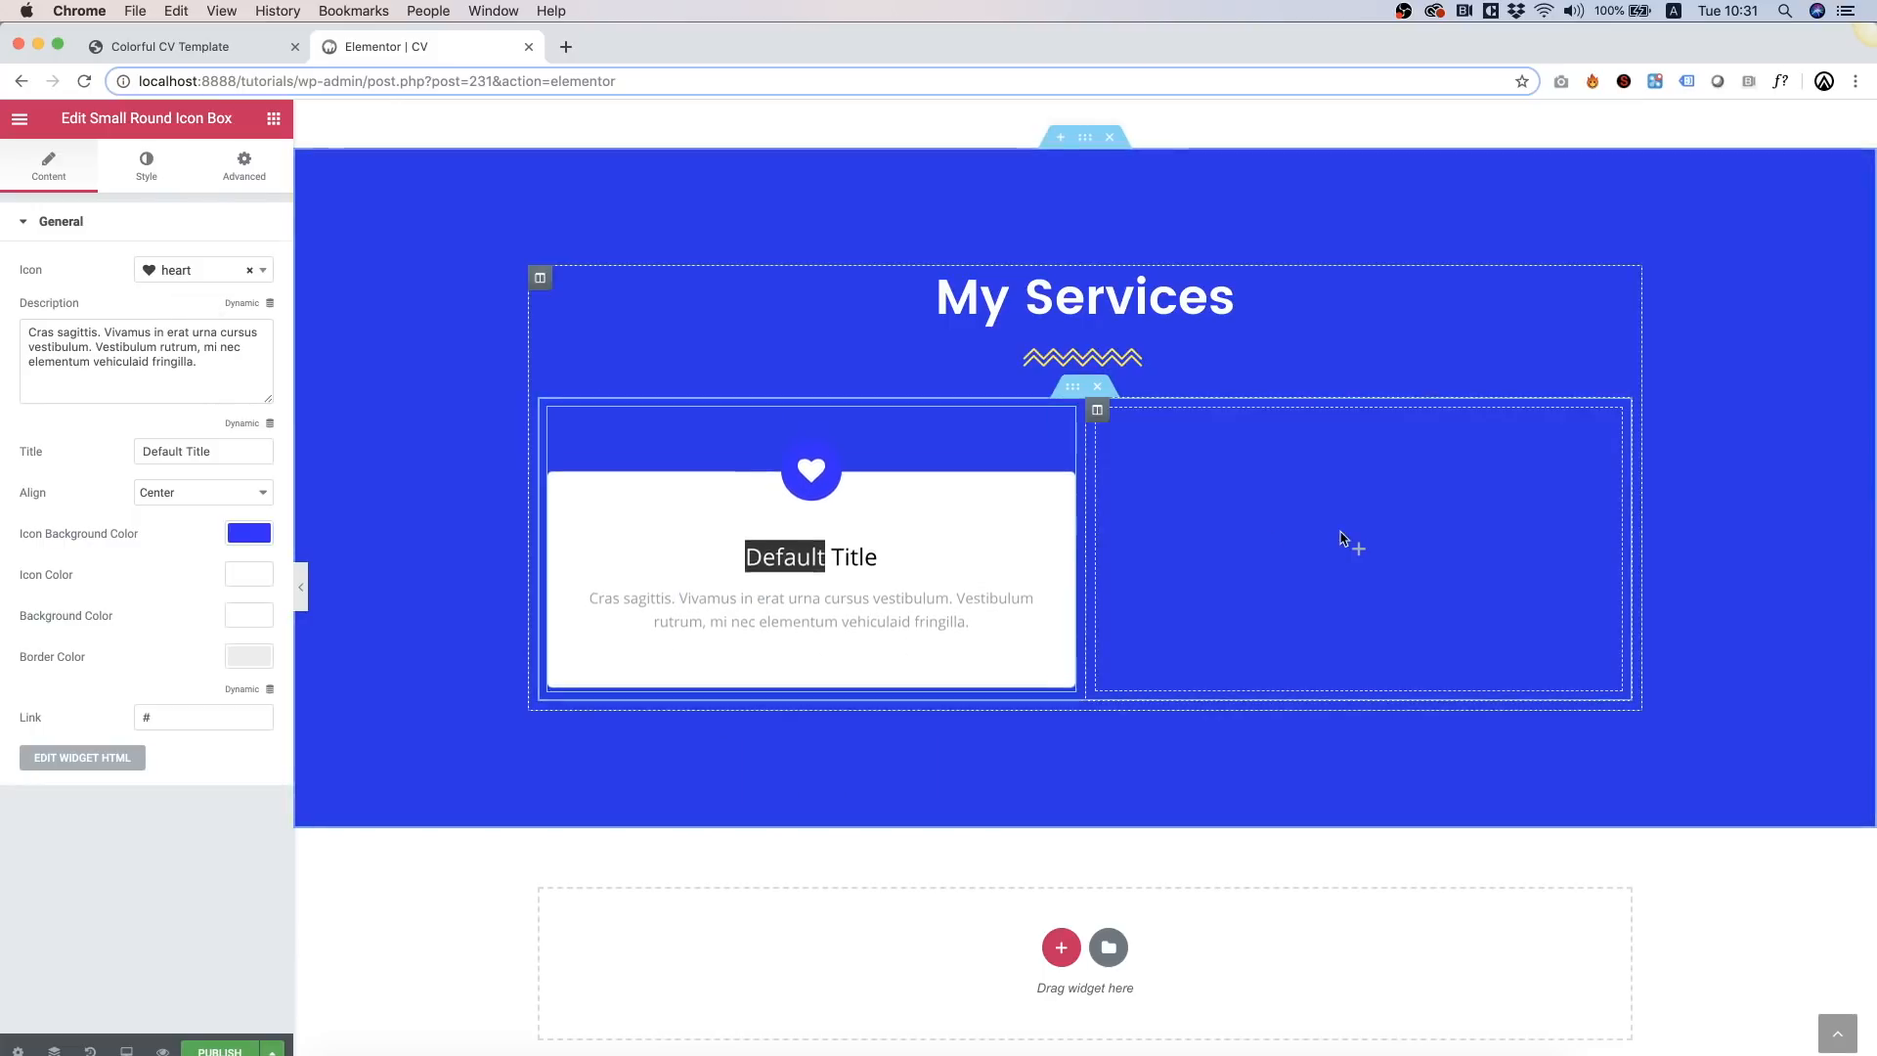
right_click(1347, 537)
click(1379, 545)
right_click(1384, 545)
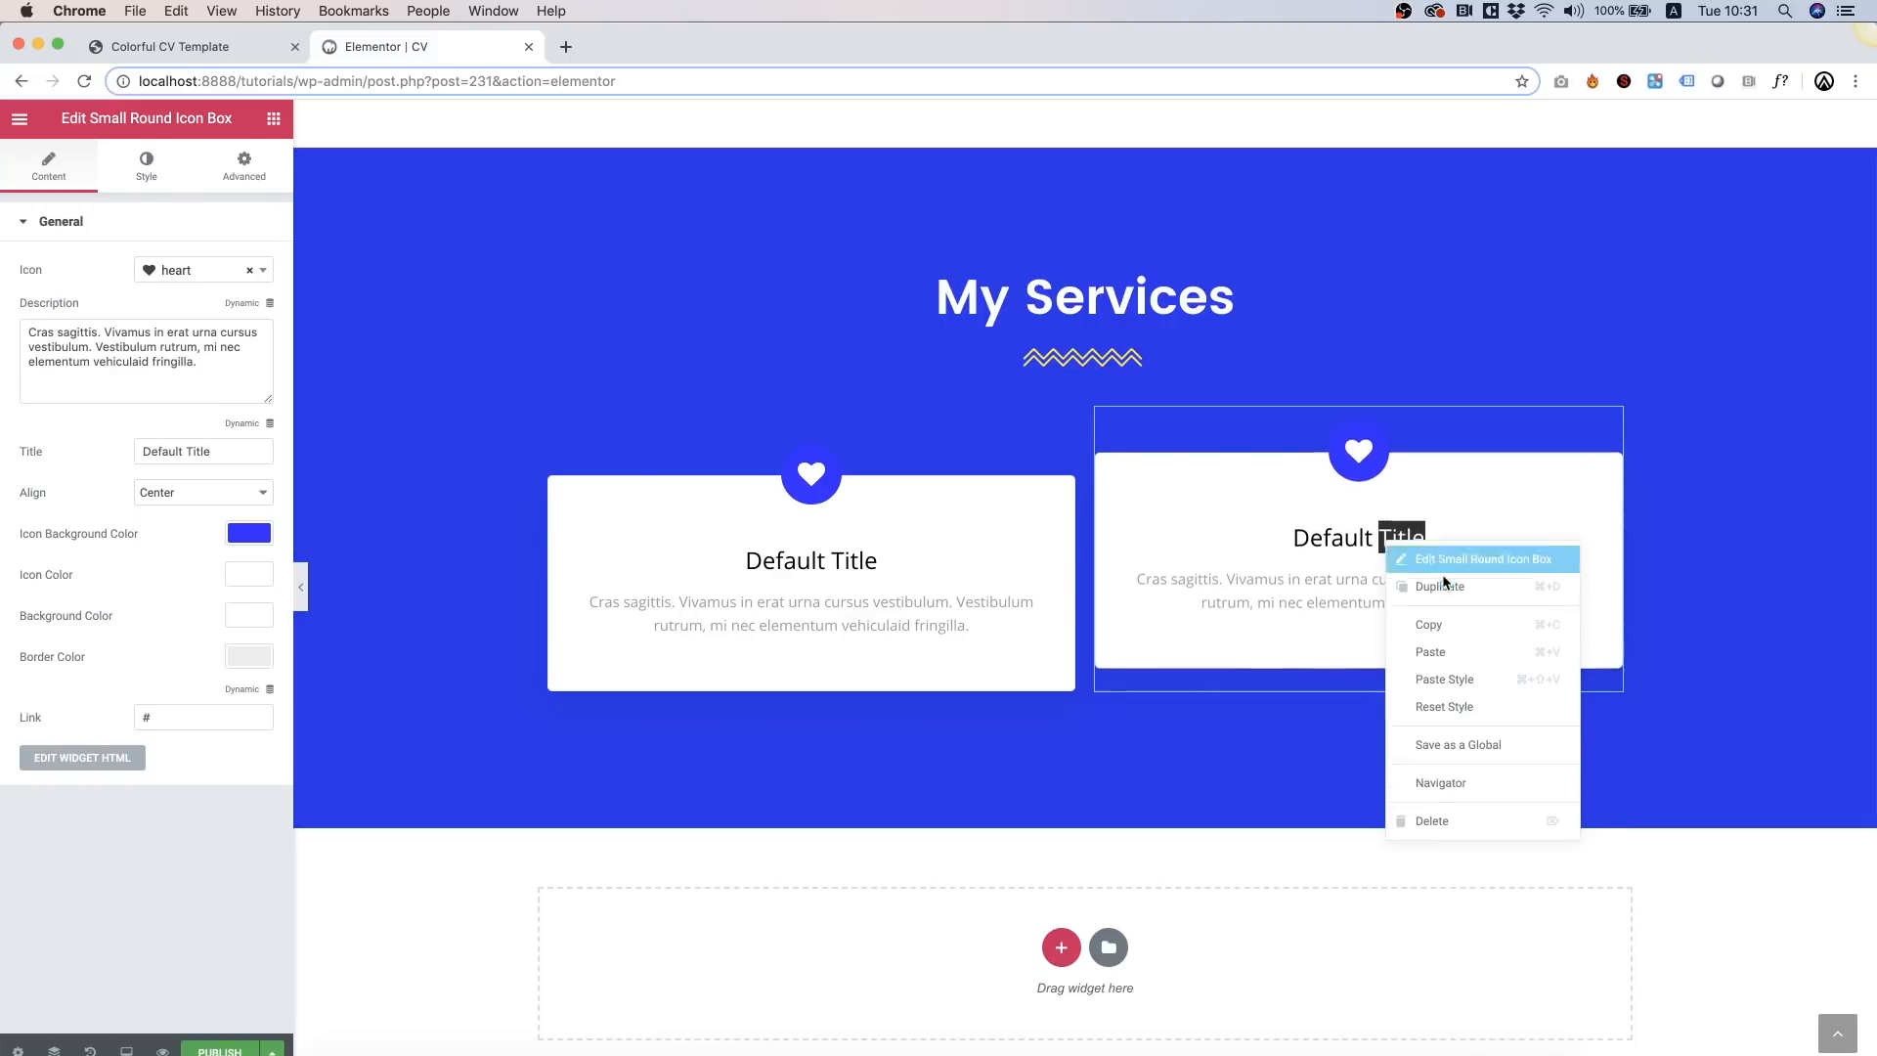
click(1453, 584)
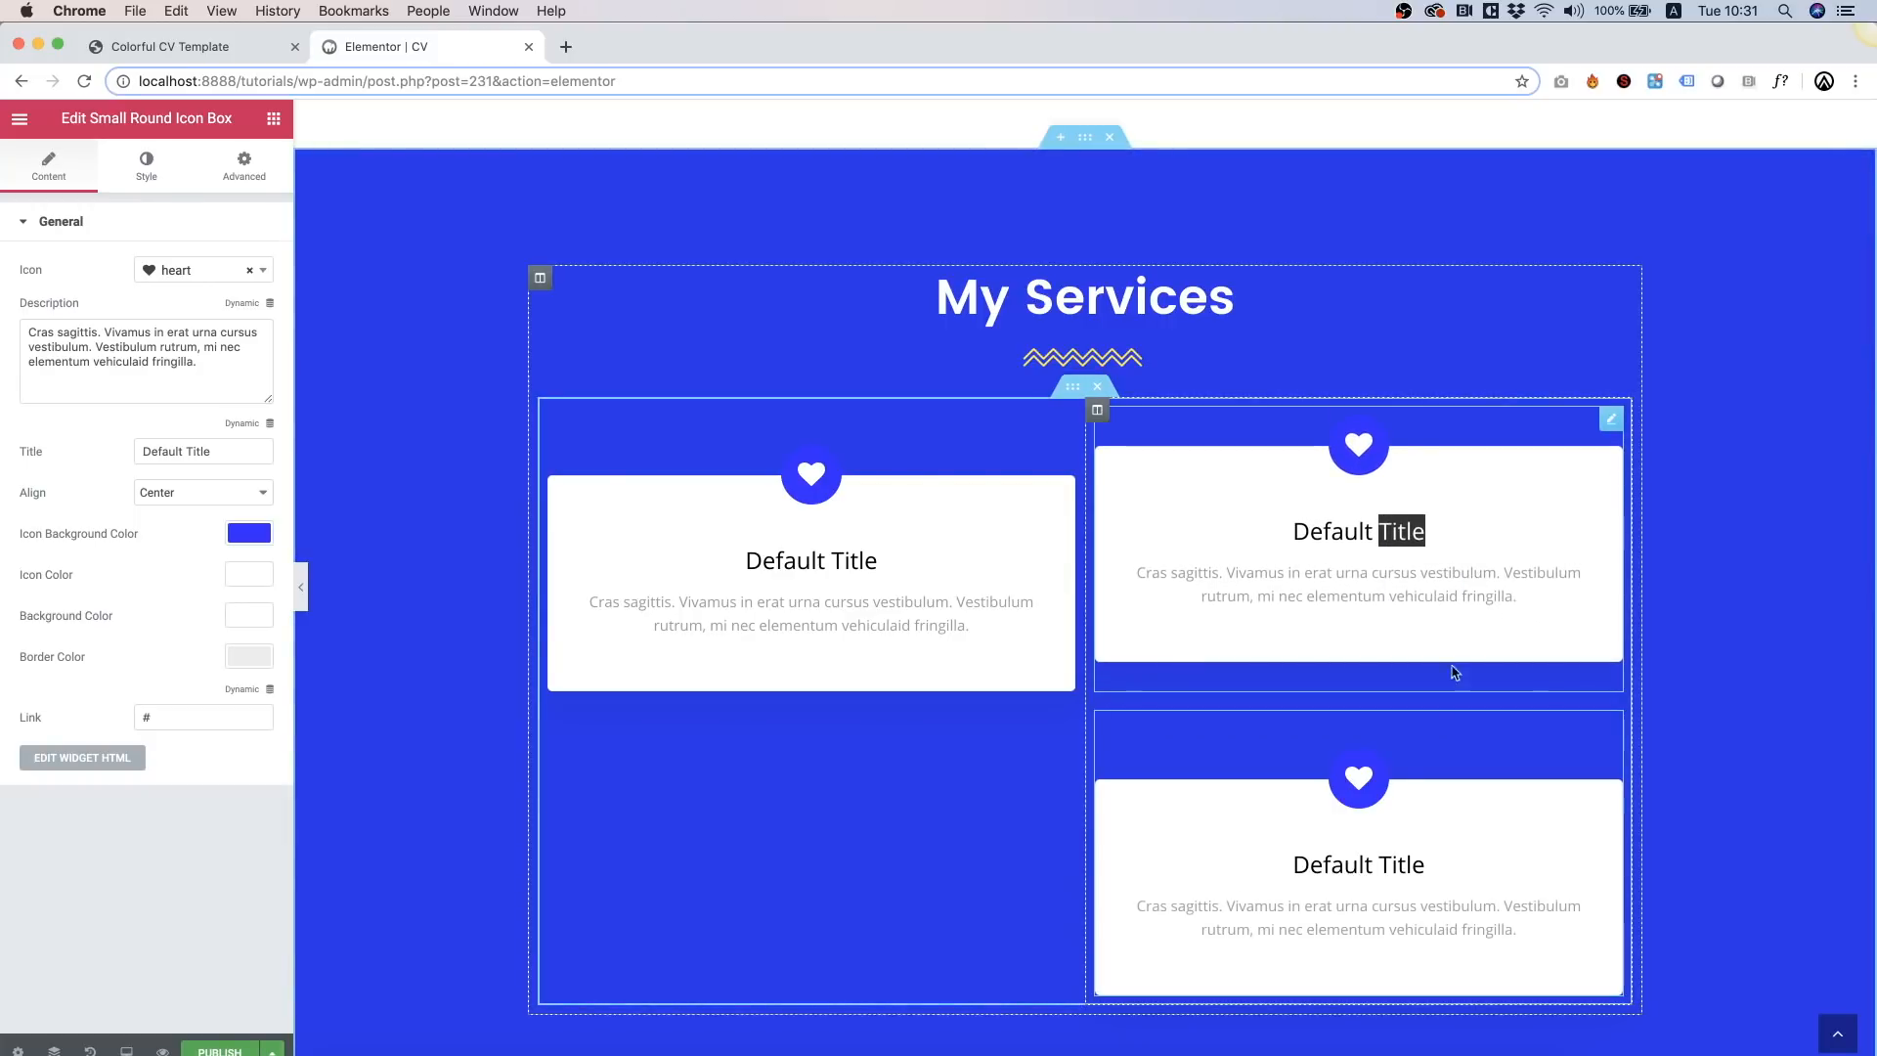
right_click(1380, 788)
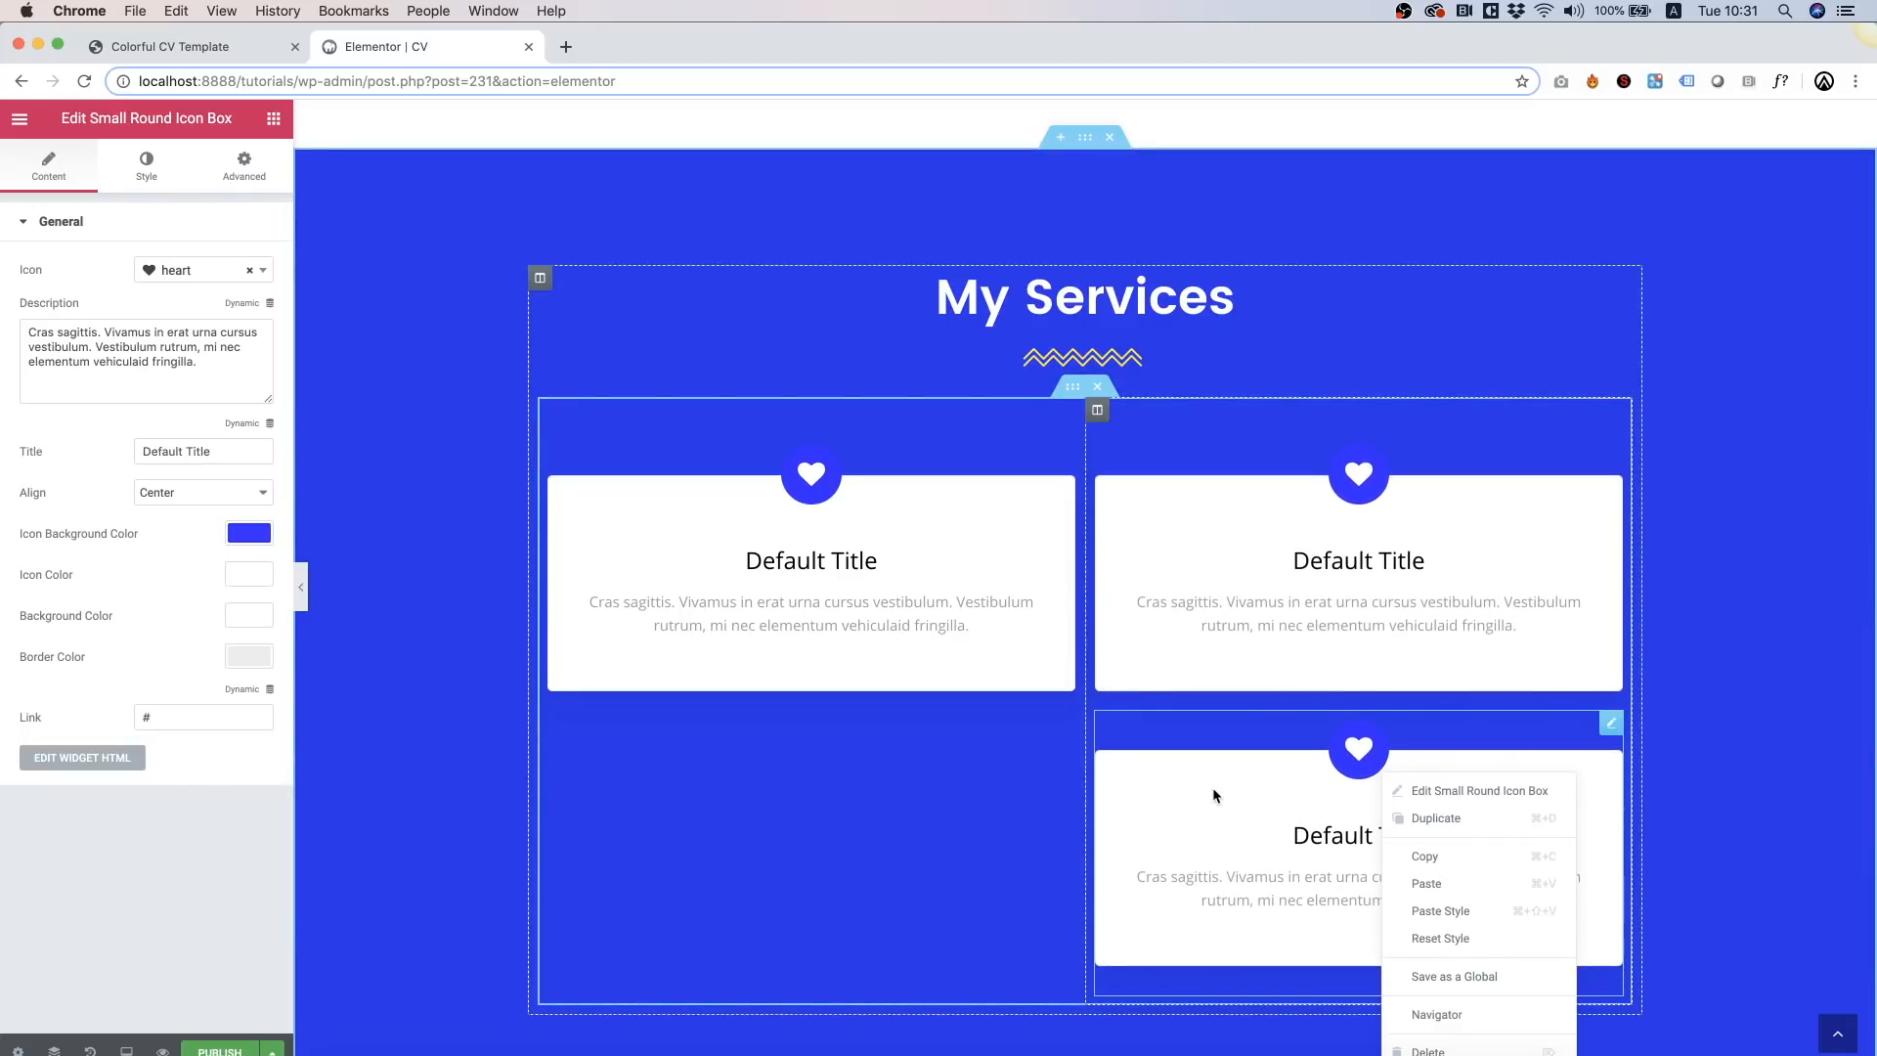
click(1429, 1051)
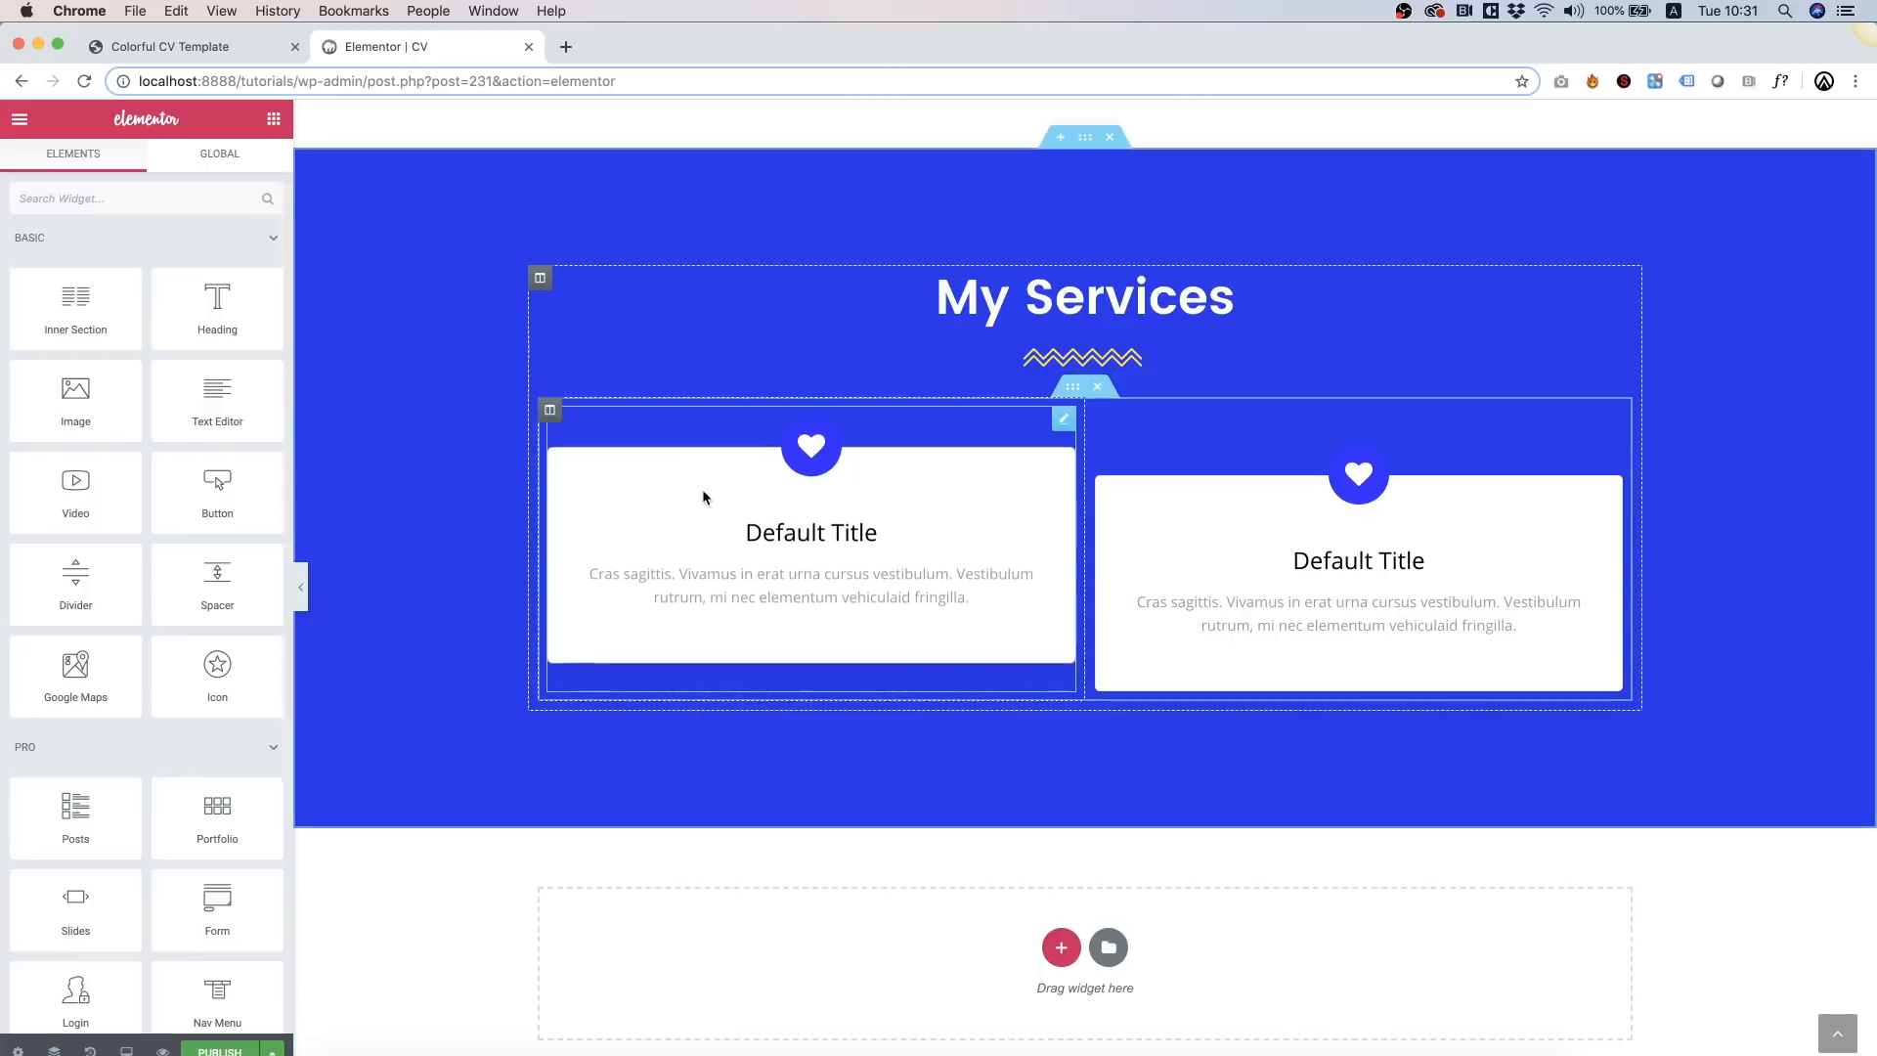
Step: Duplicate the left column twice so four service cards sit side by side
right_click(561, 415)
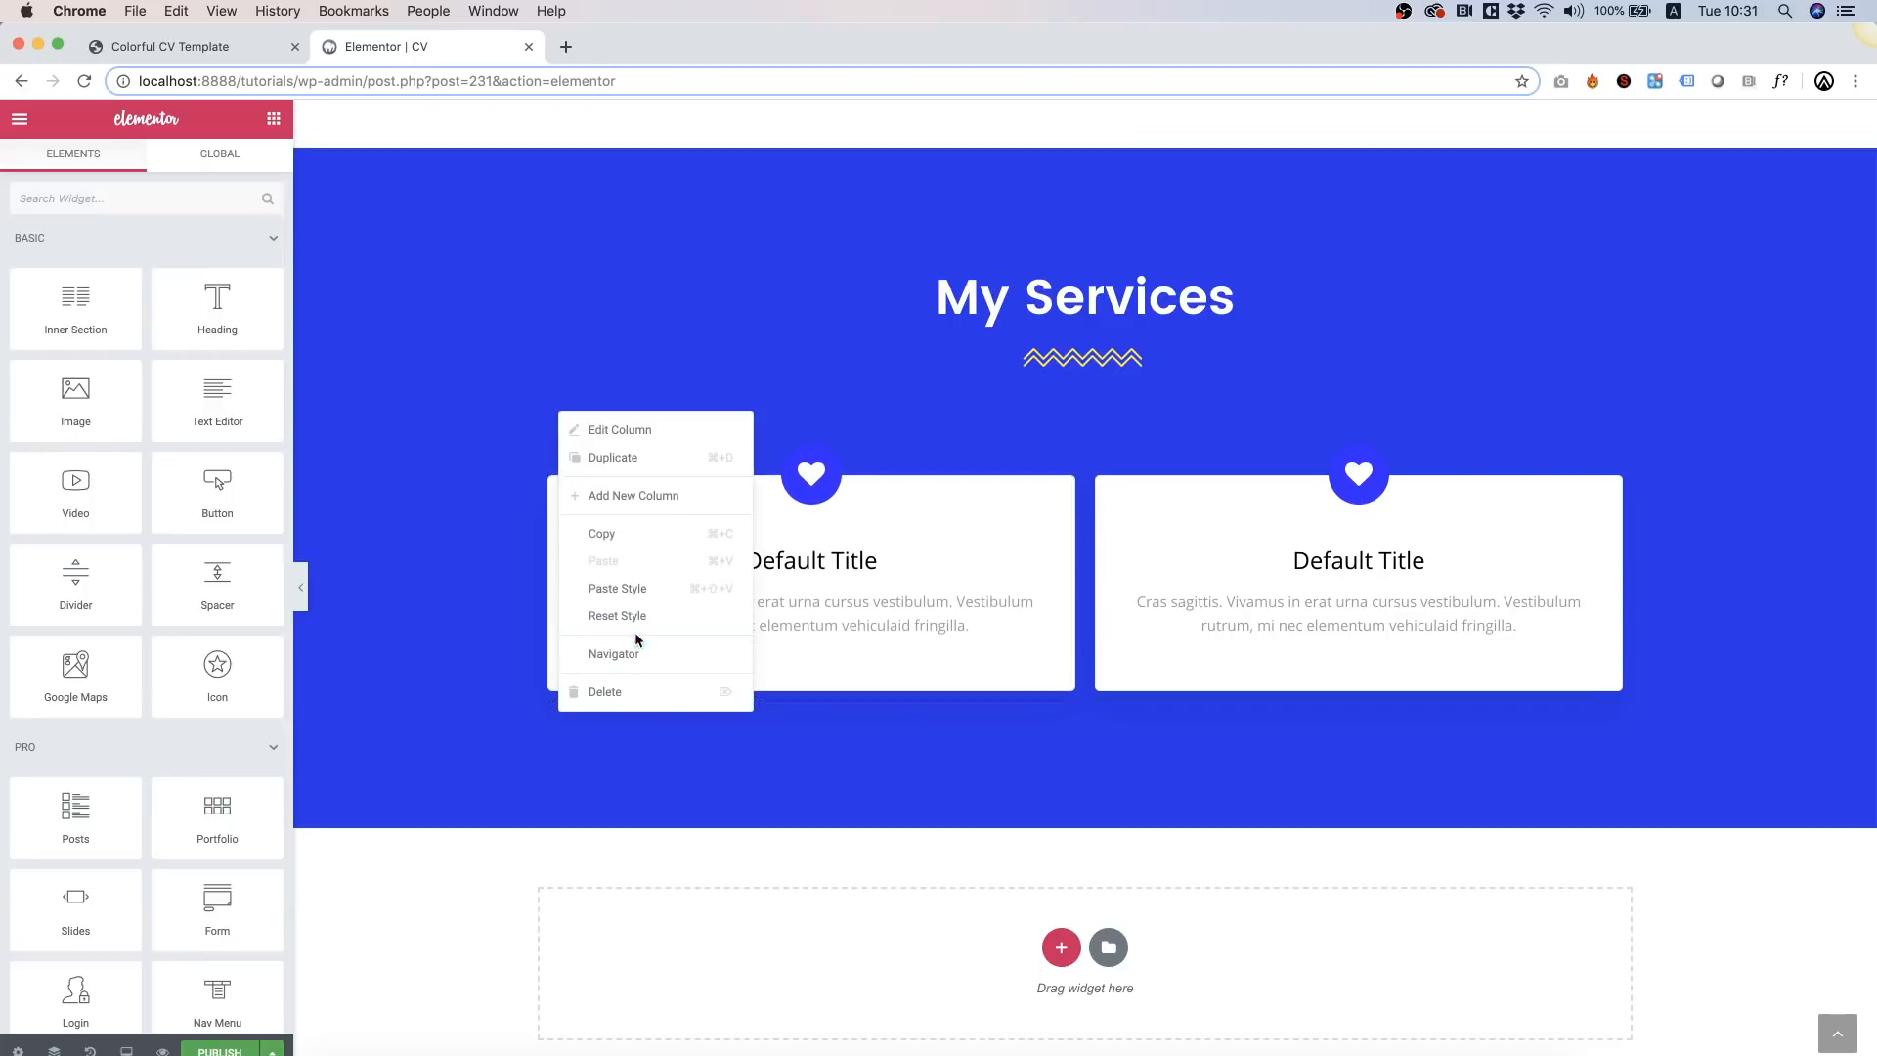
click(610, 458)
right_click(550, 406)
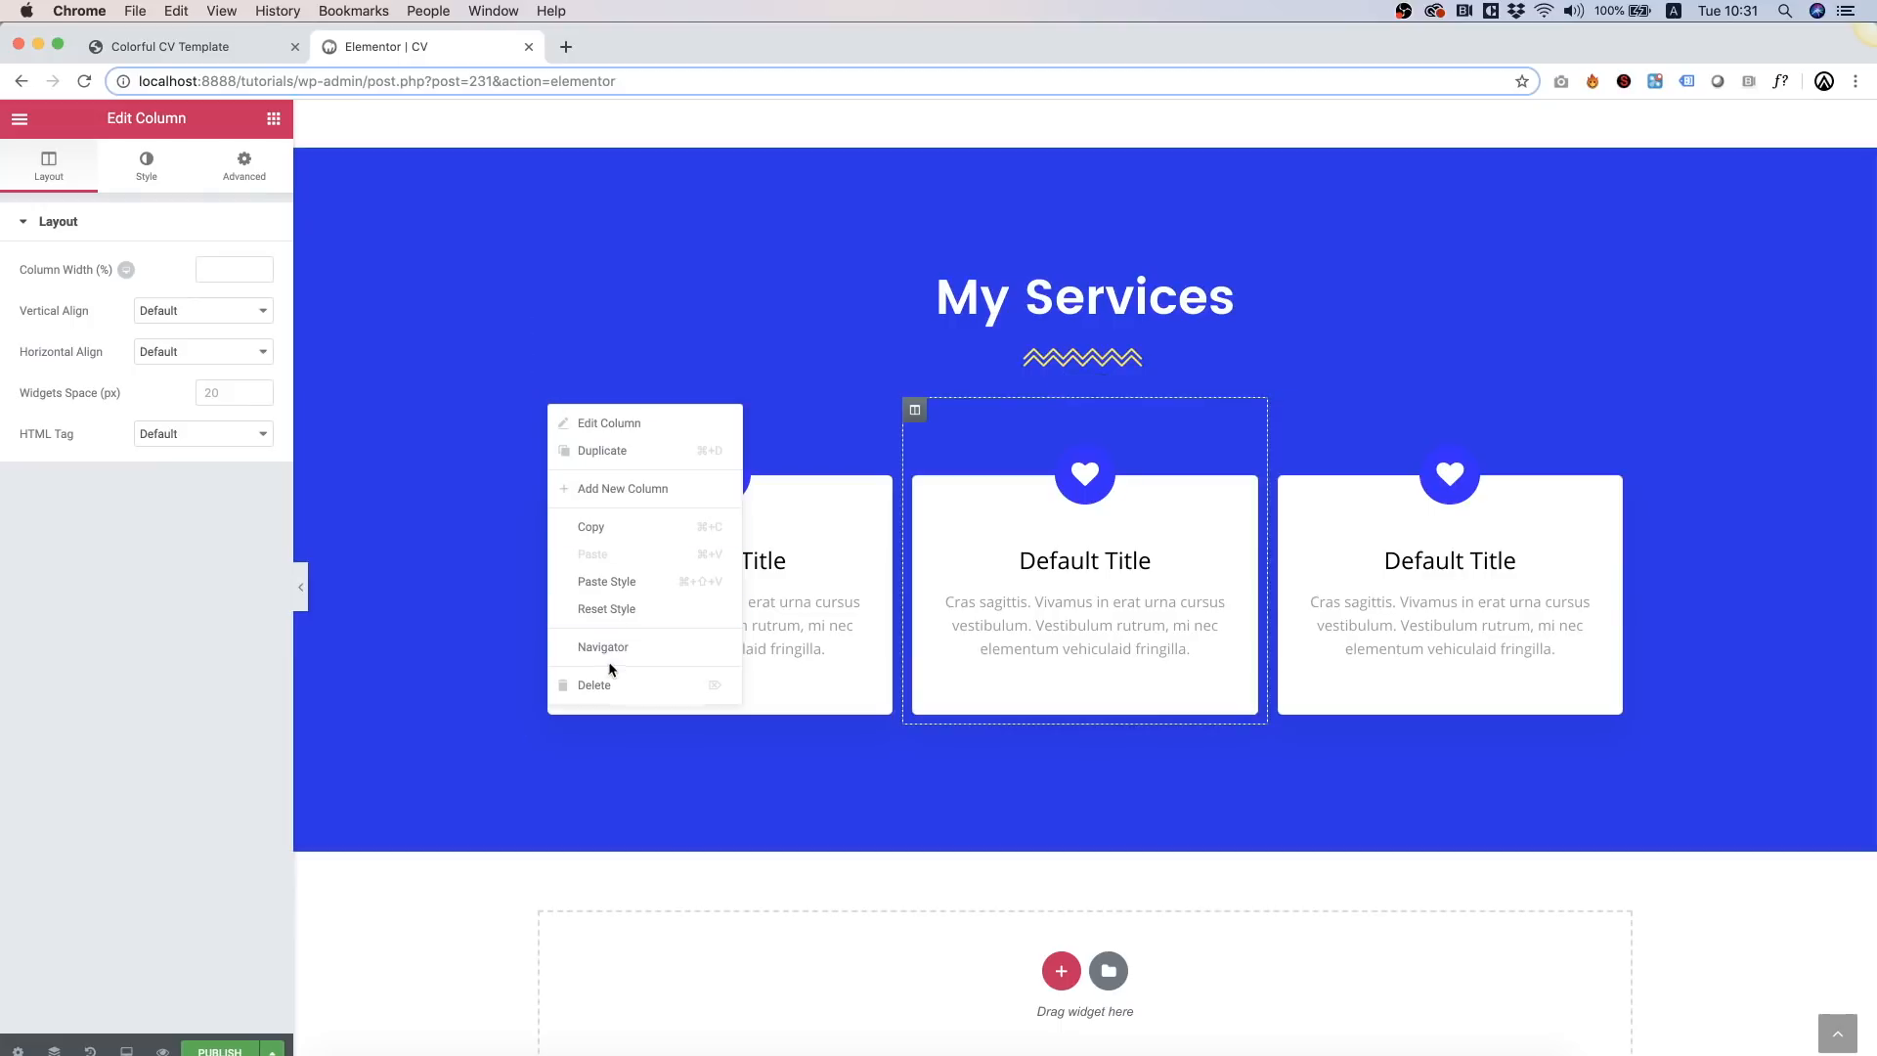
click(600, 450)
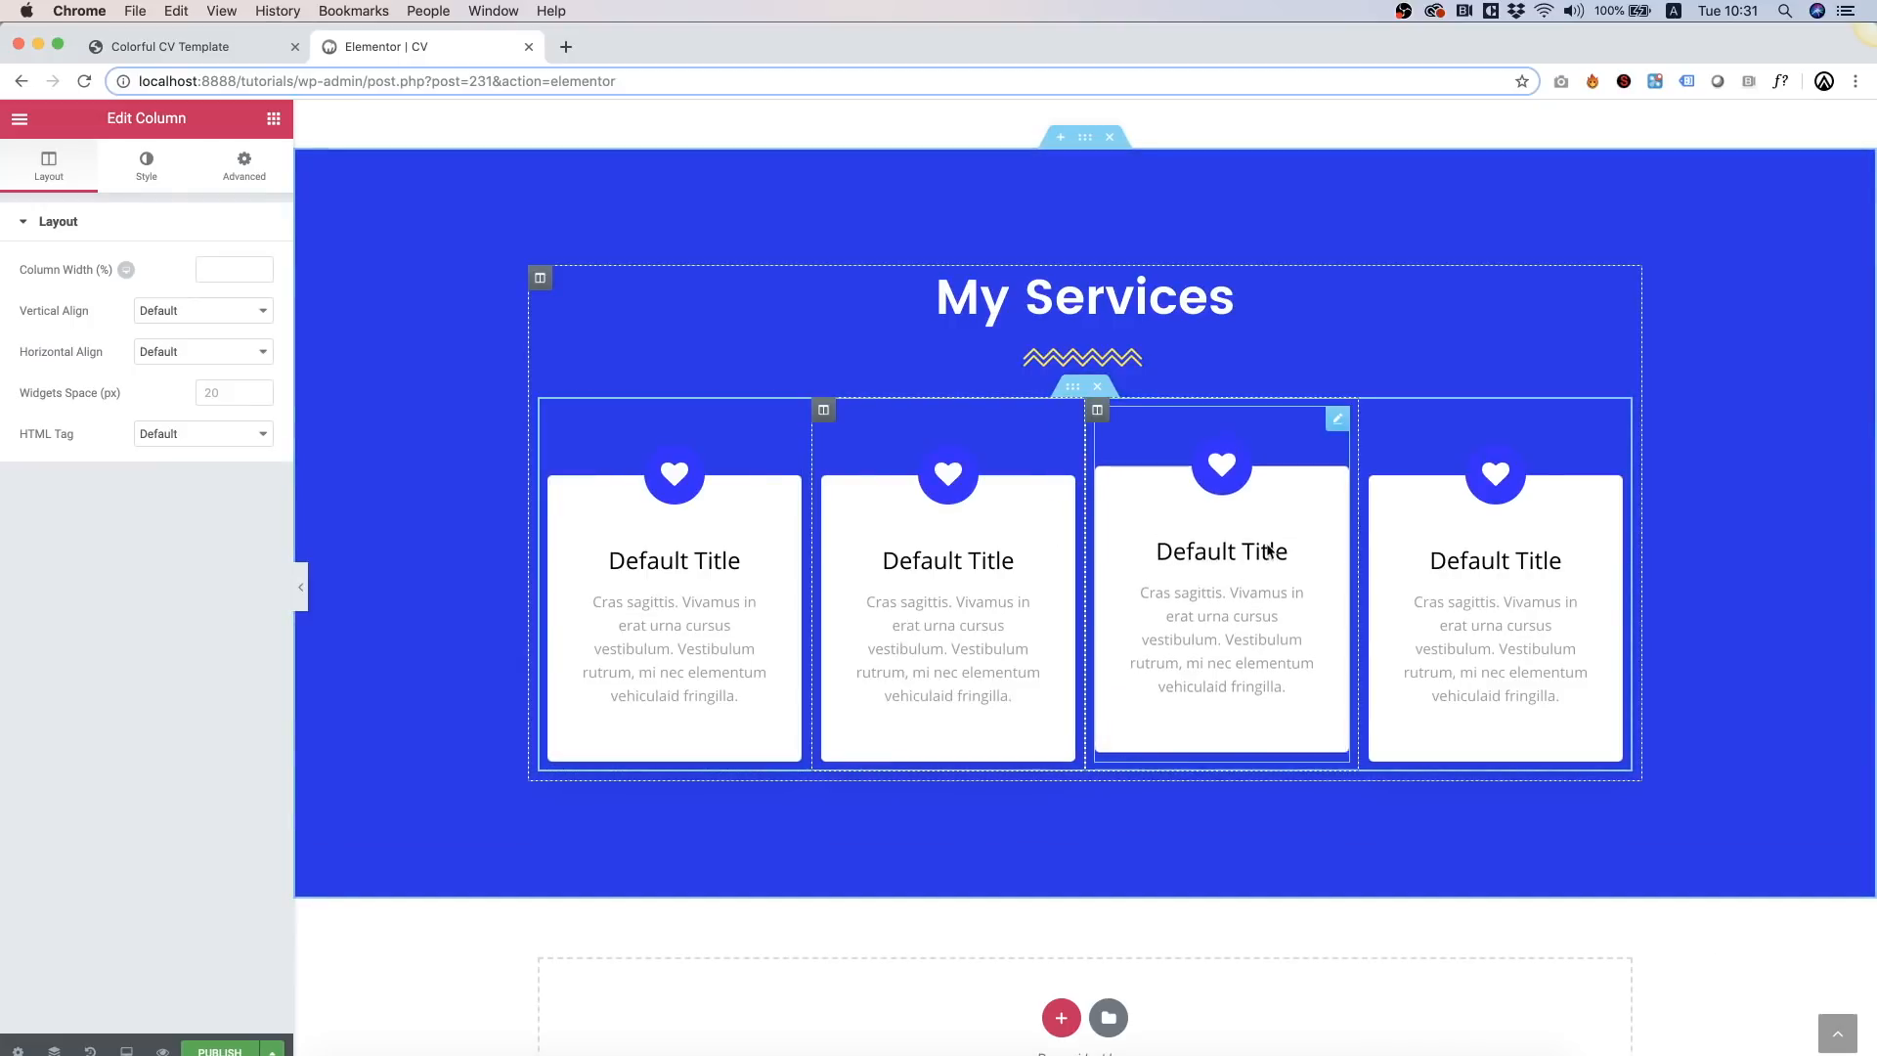
Step: Give the first and third cards yellow icon circles with blue heart icons
click(665, 588)
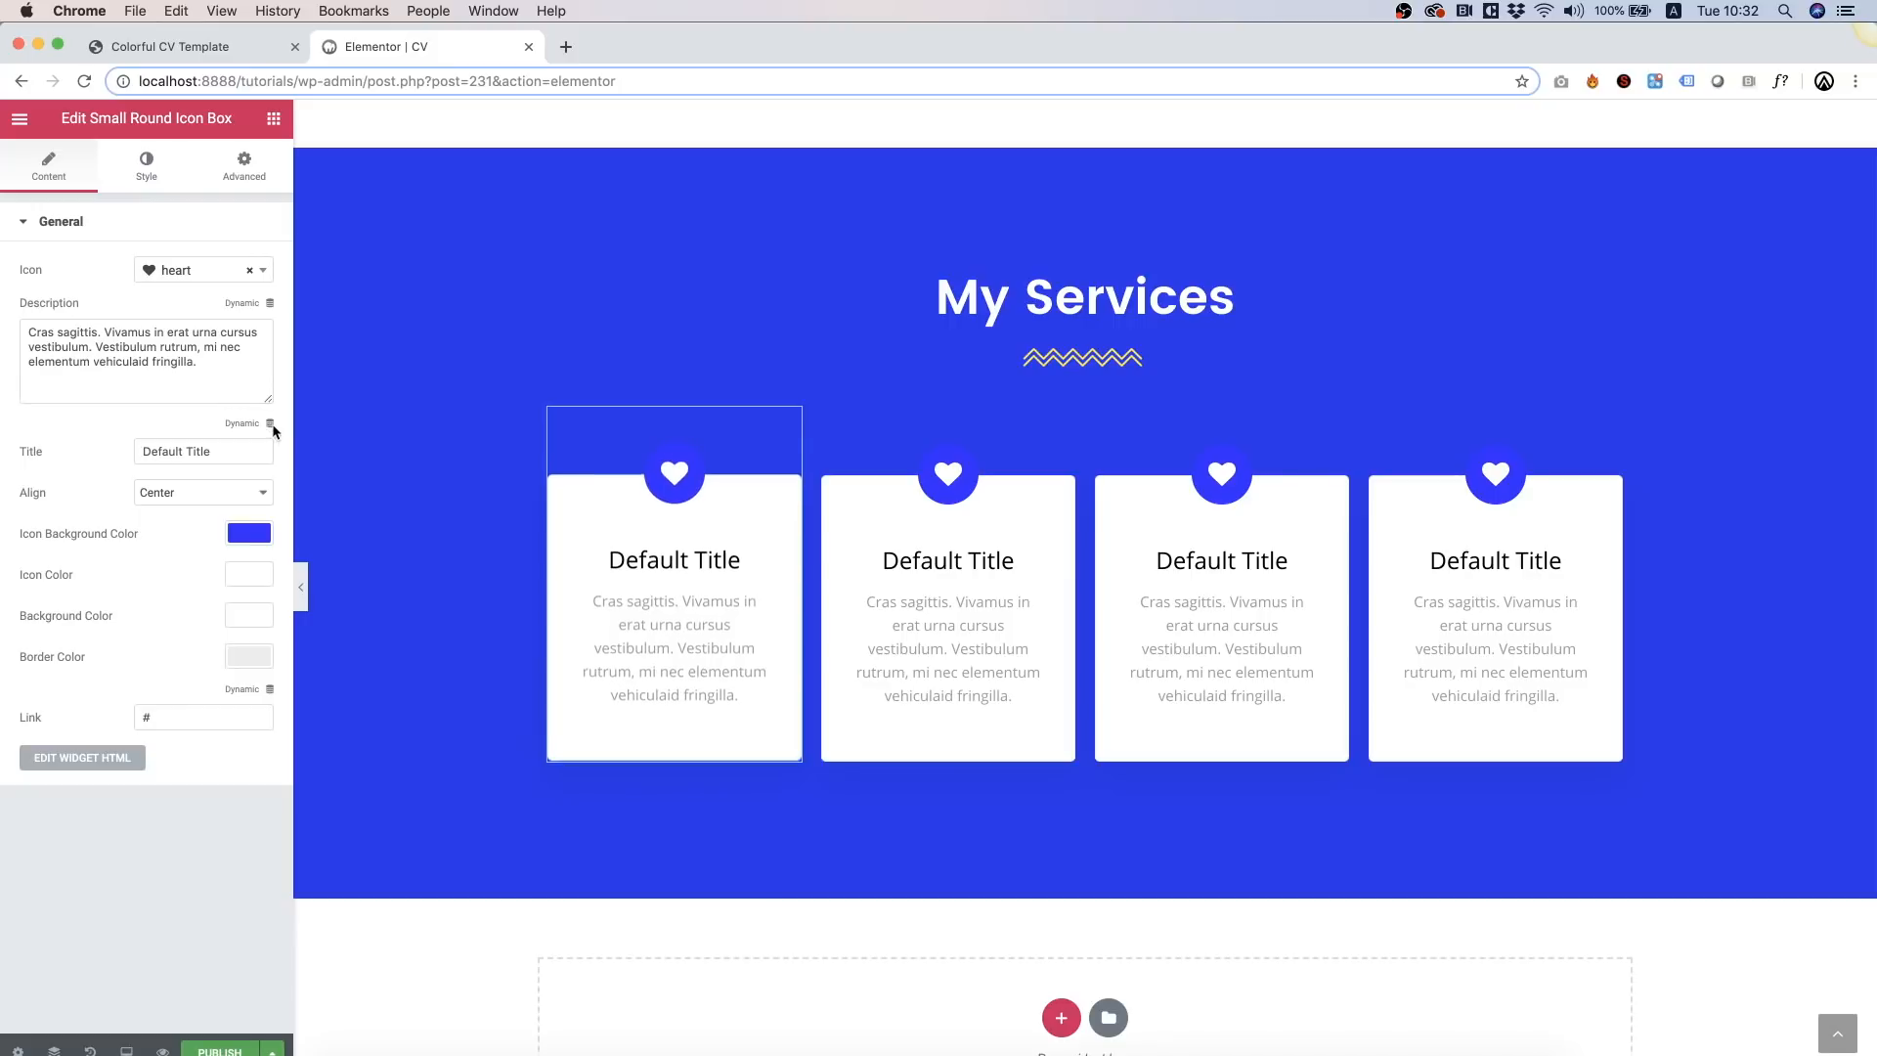
click(249, 533)
click(56, 765)
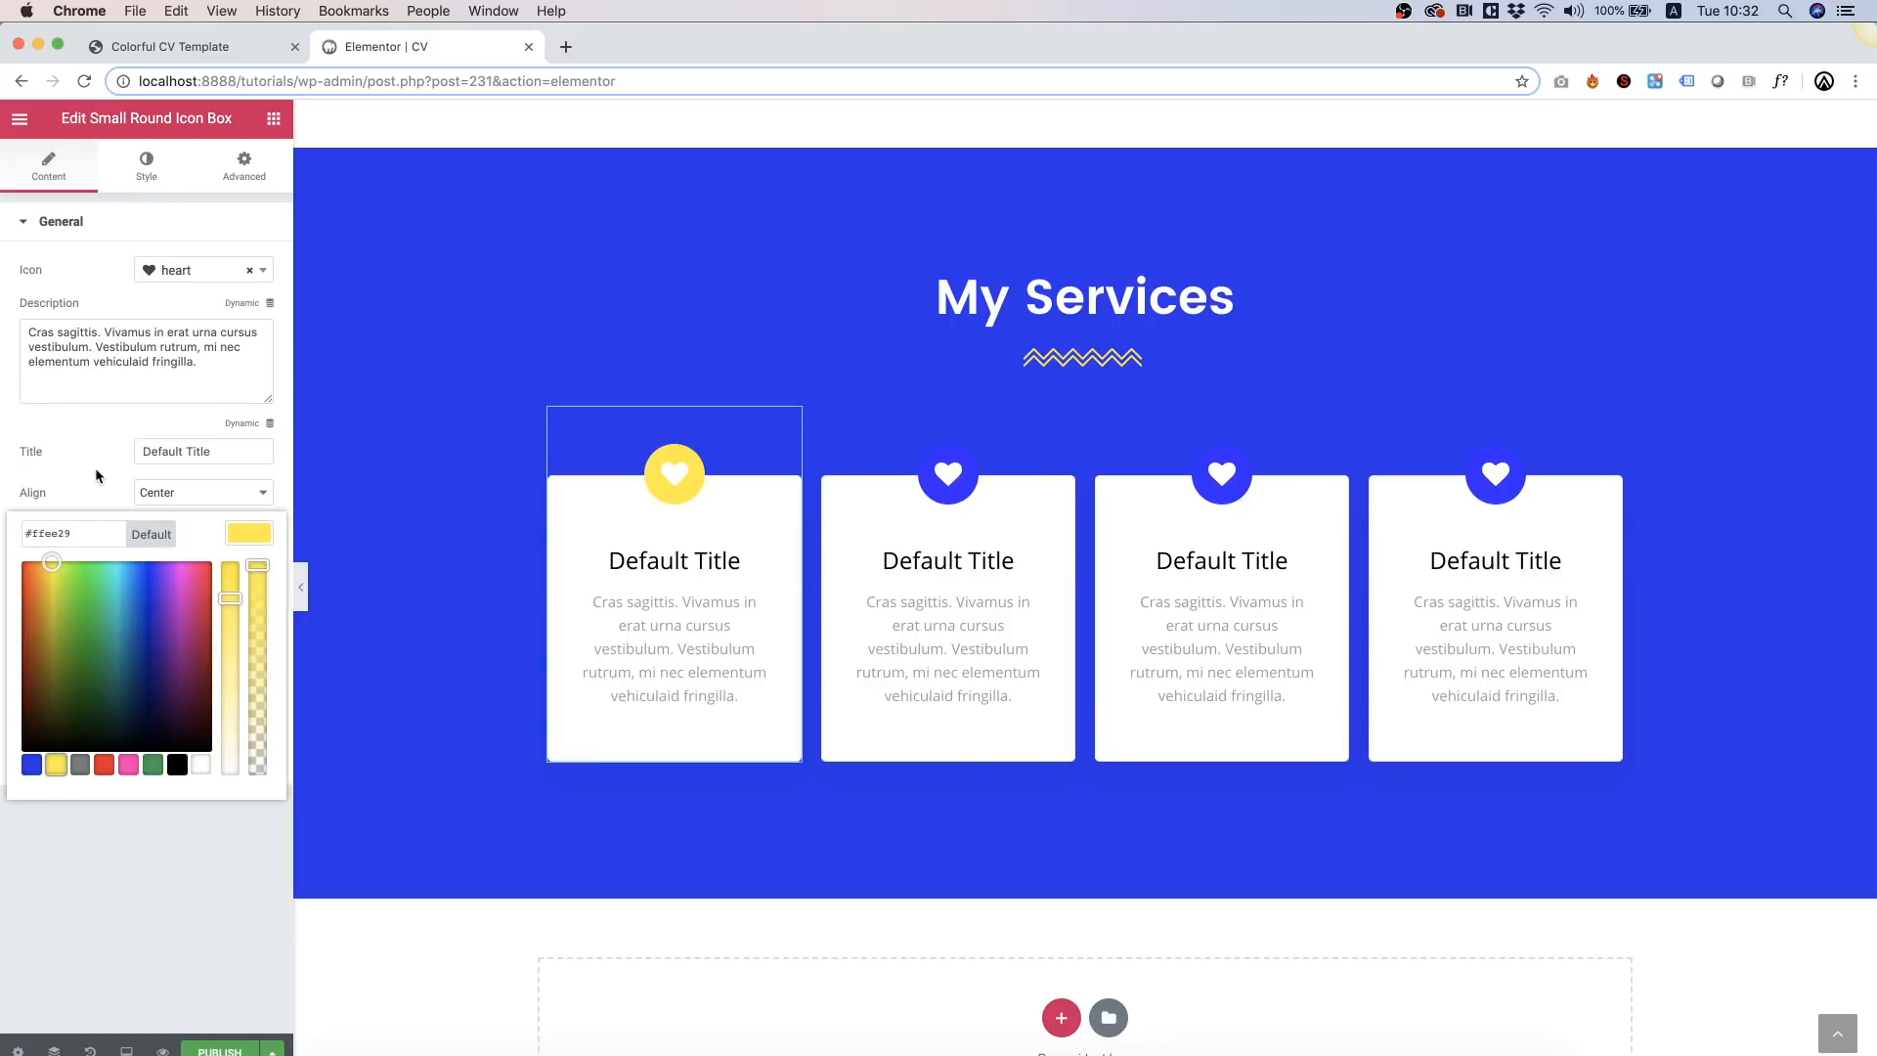
click(95, 476)
click(248, 574)
click(31, 806)
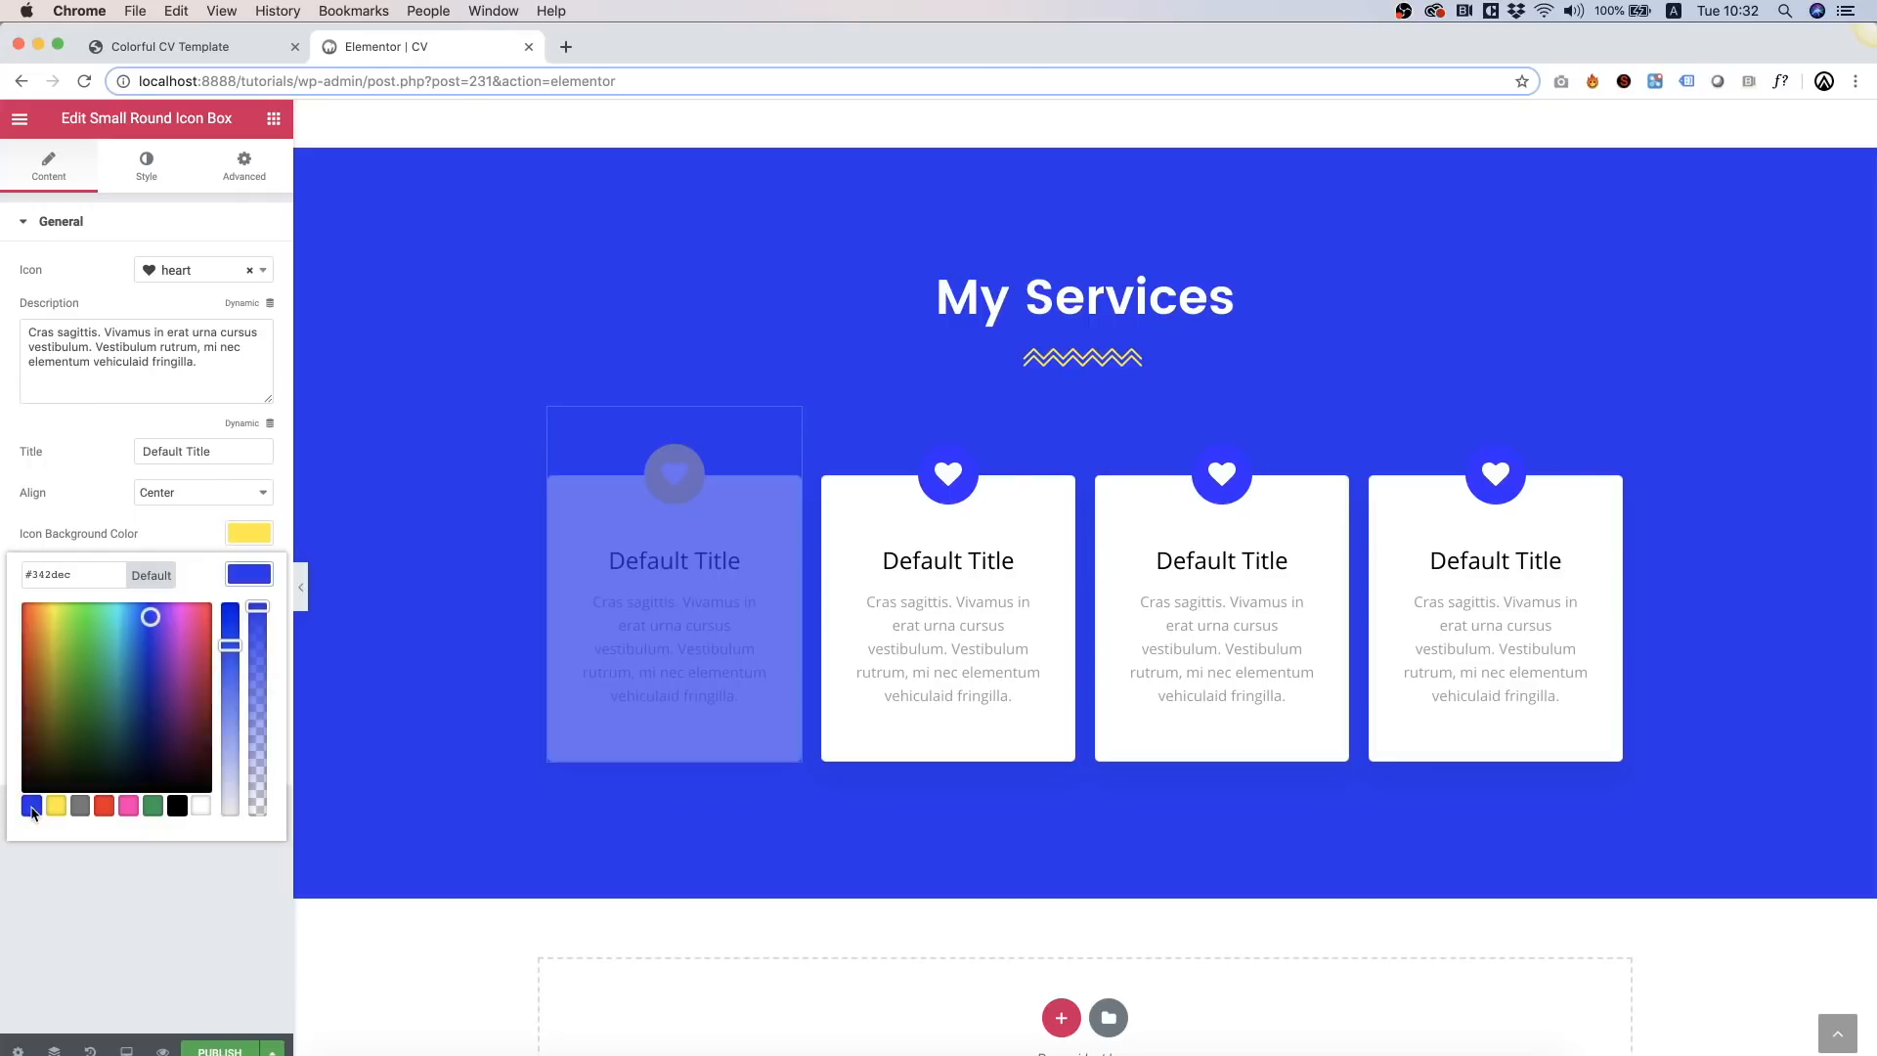
click(1257, 647)
click(260, 540)
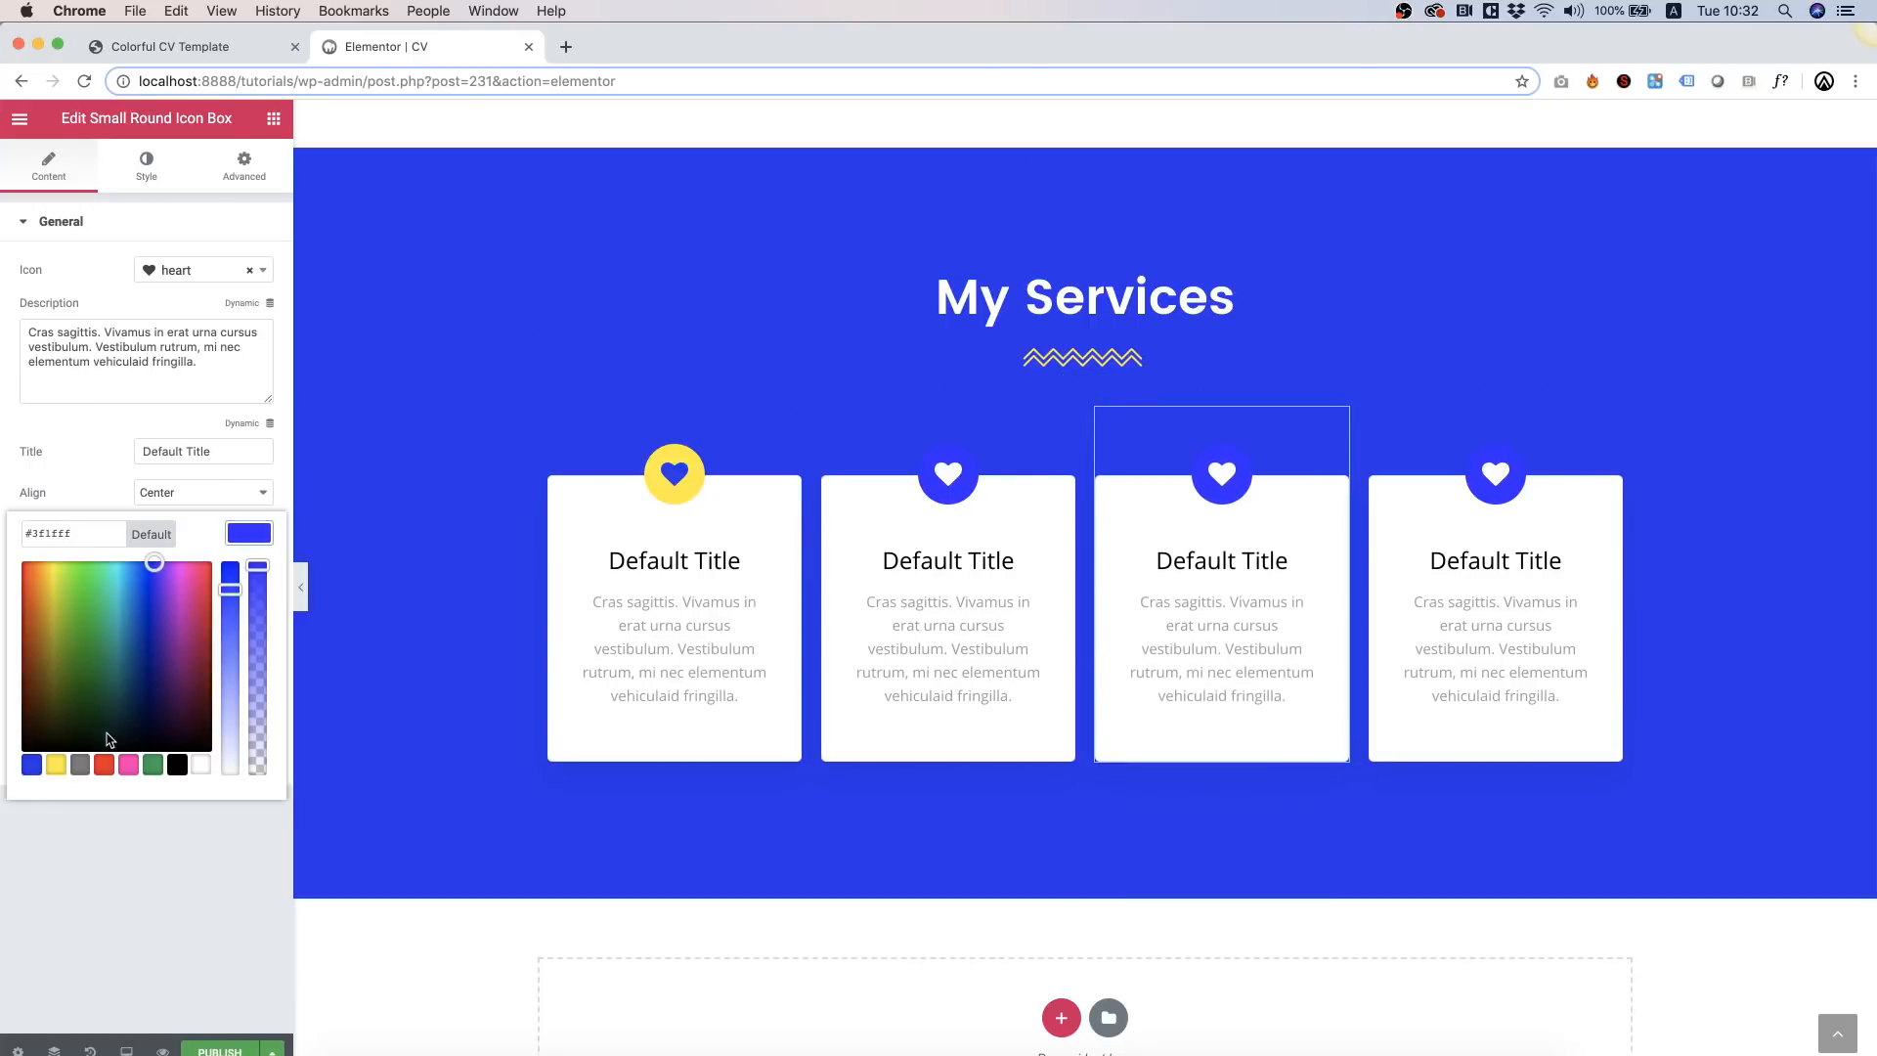
click(56, 763)
click(90, 866)
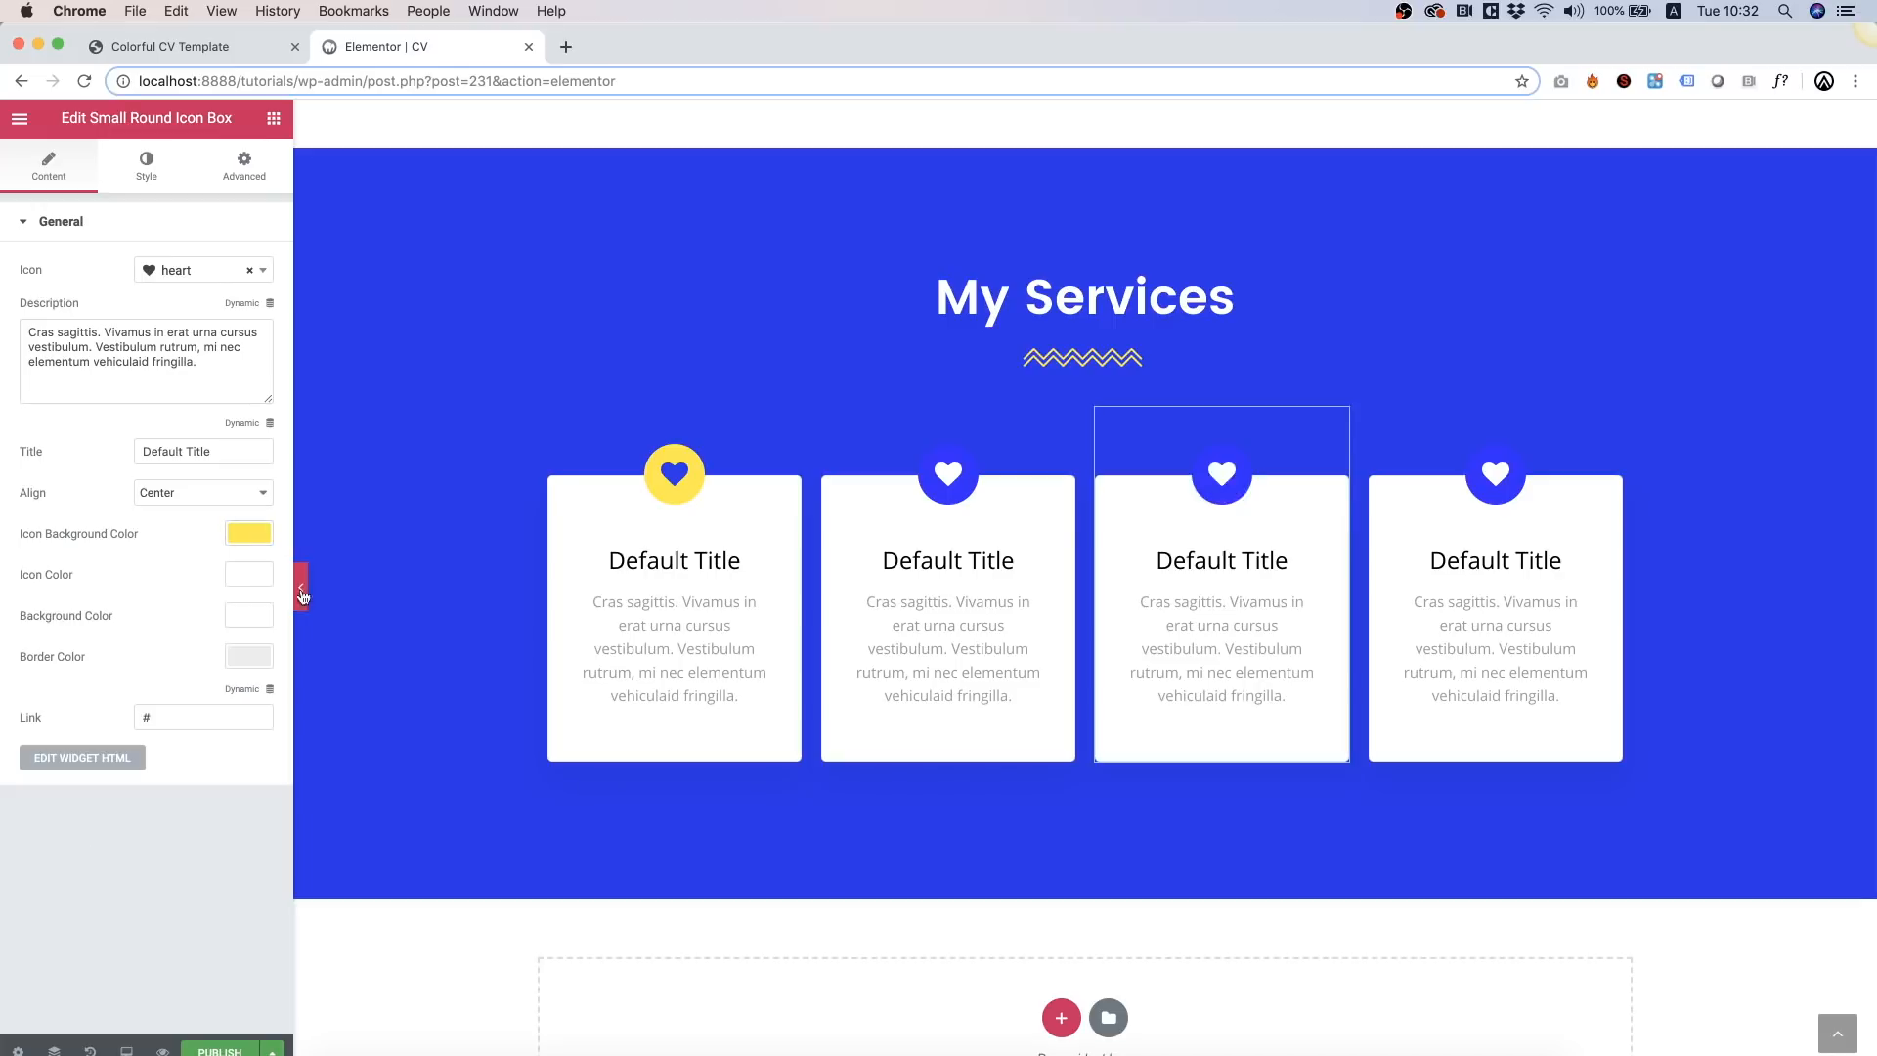
click(250, 575)
click(38, 806)
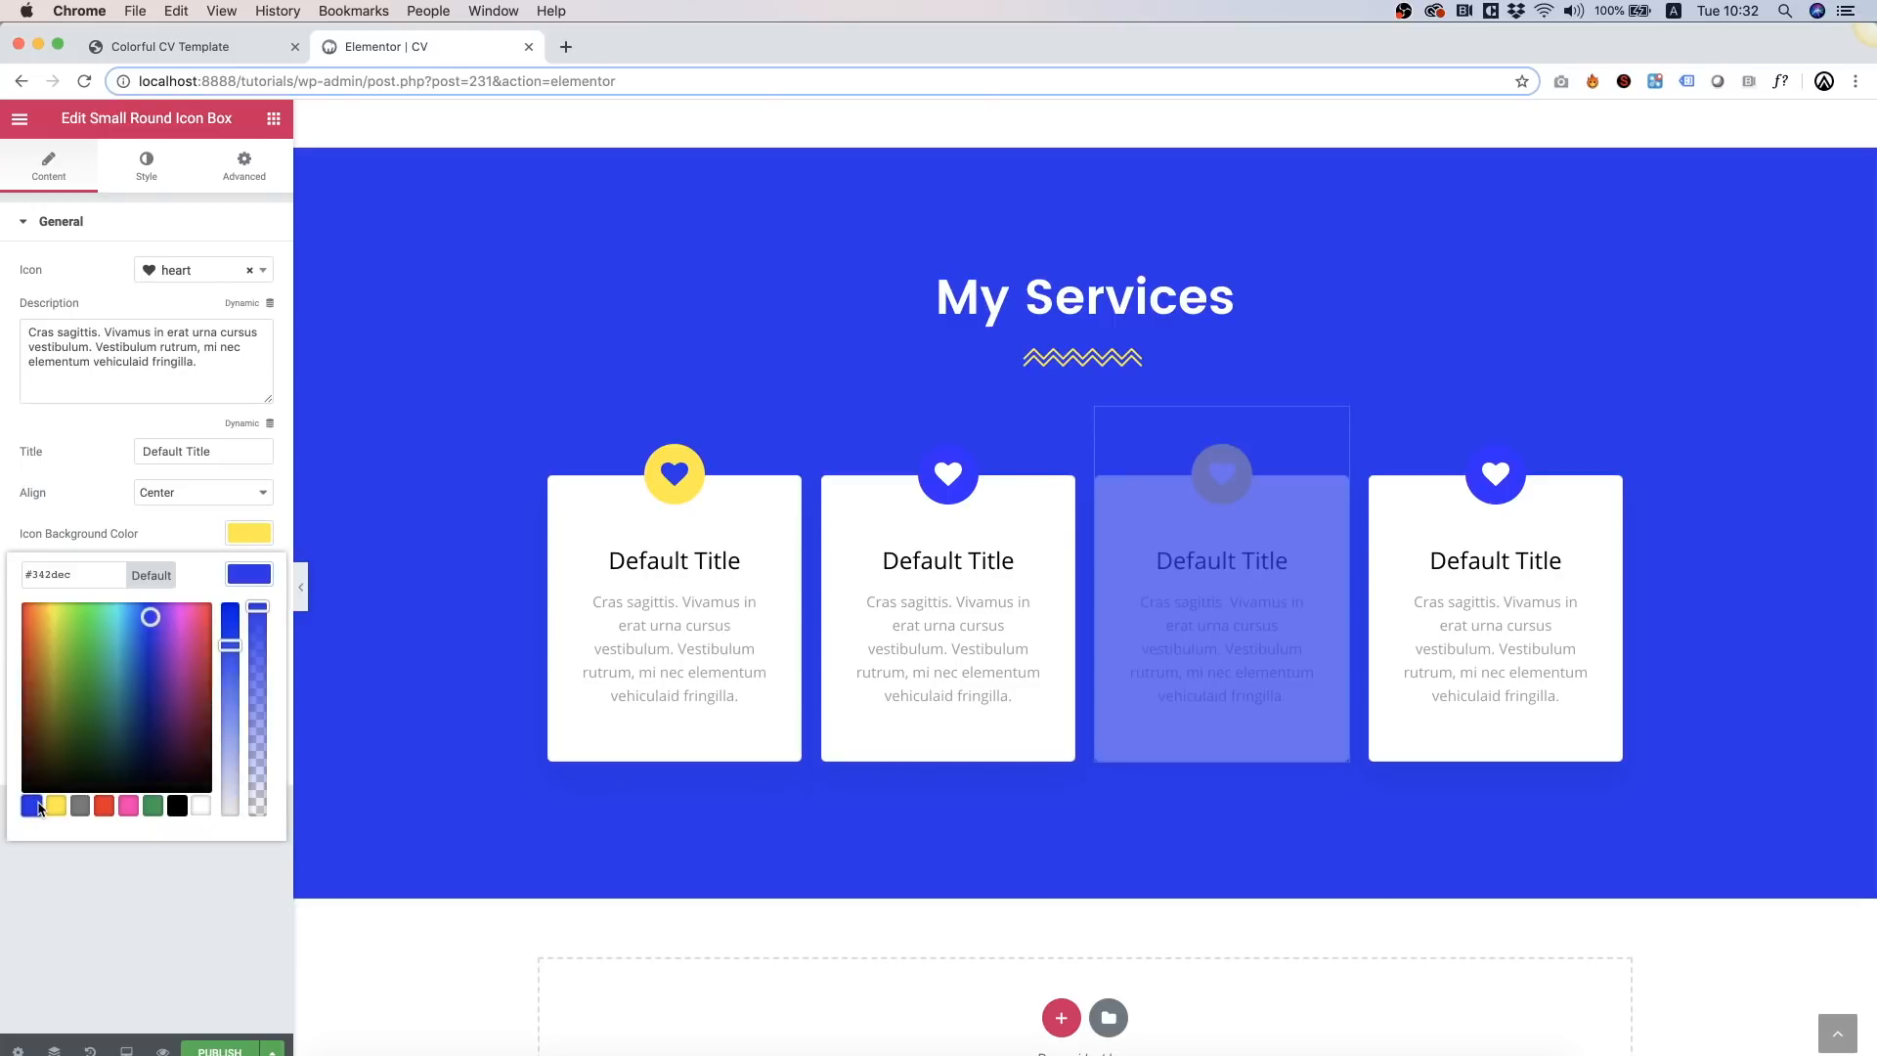
Step: Set the second and fourth cards' icon backgrounds to the pink preset
click(935, 633)
click(250, 534)
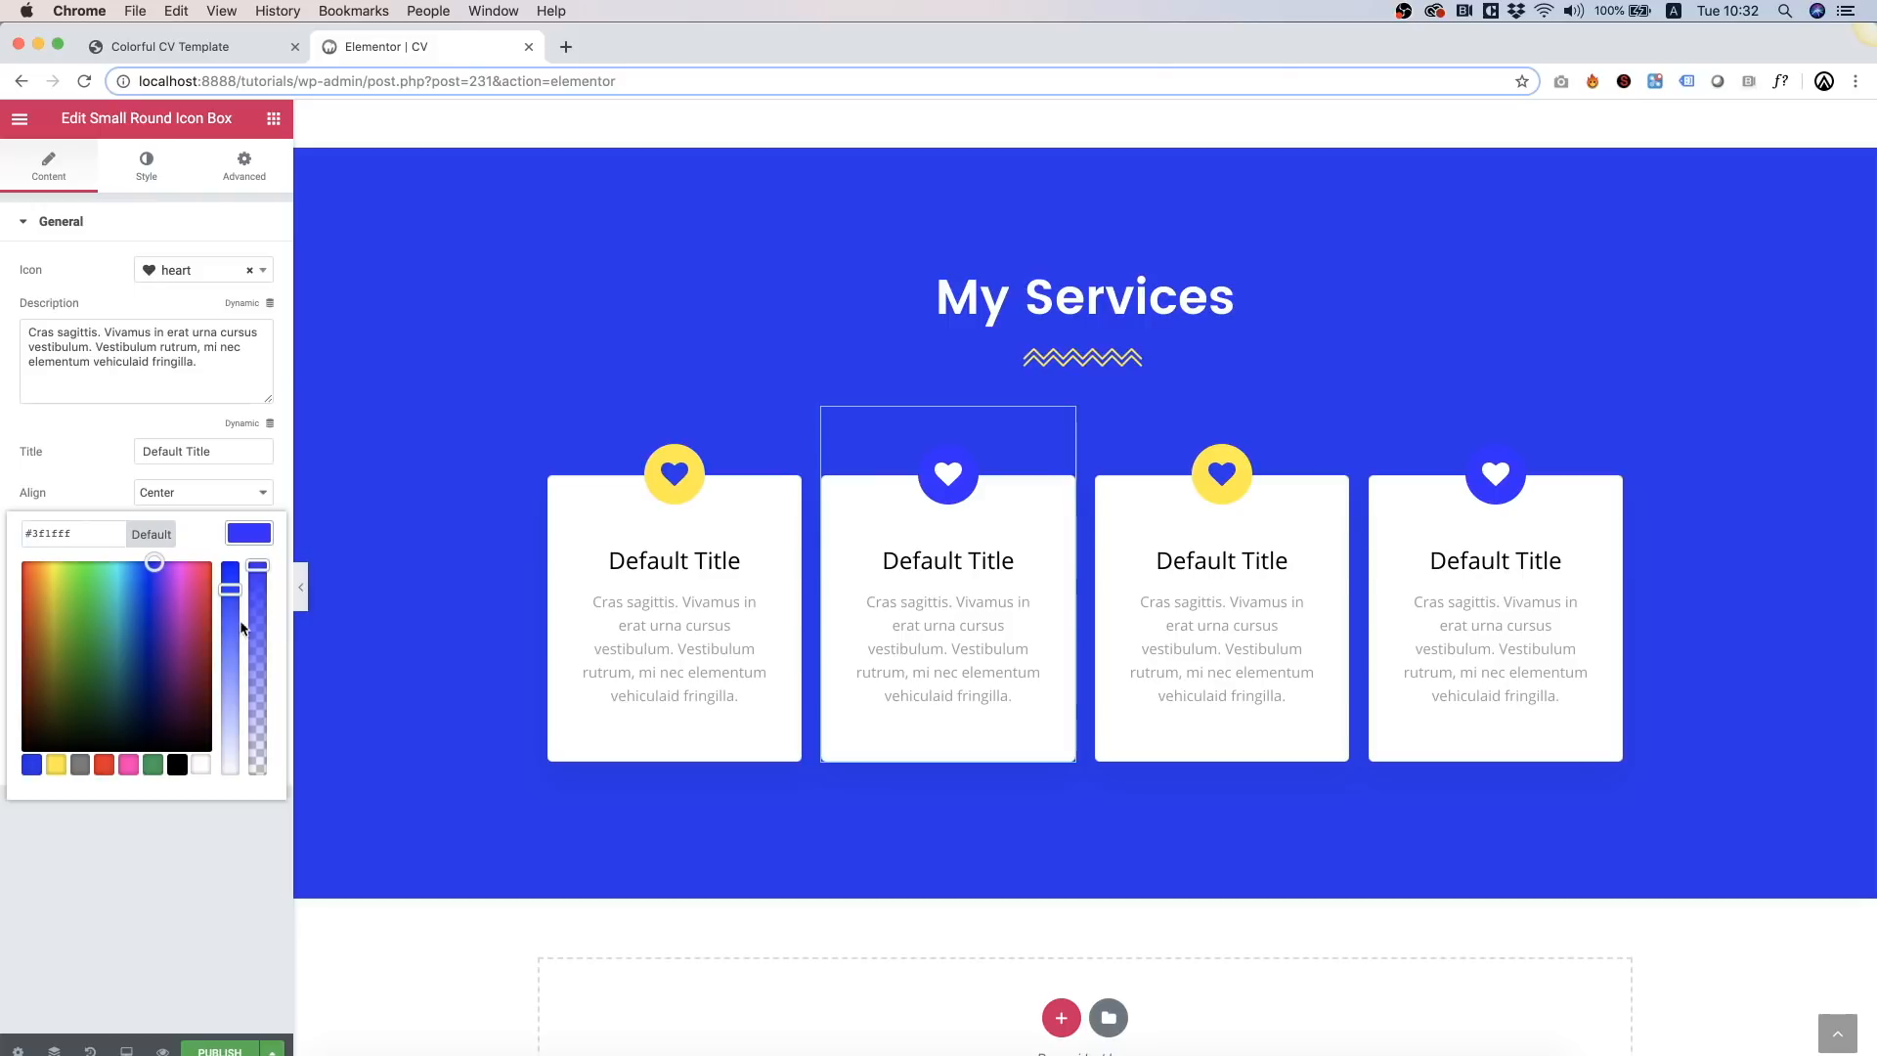
click(128, 766)
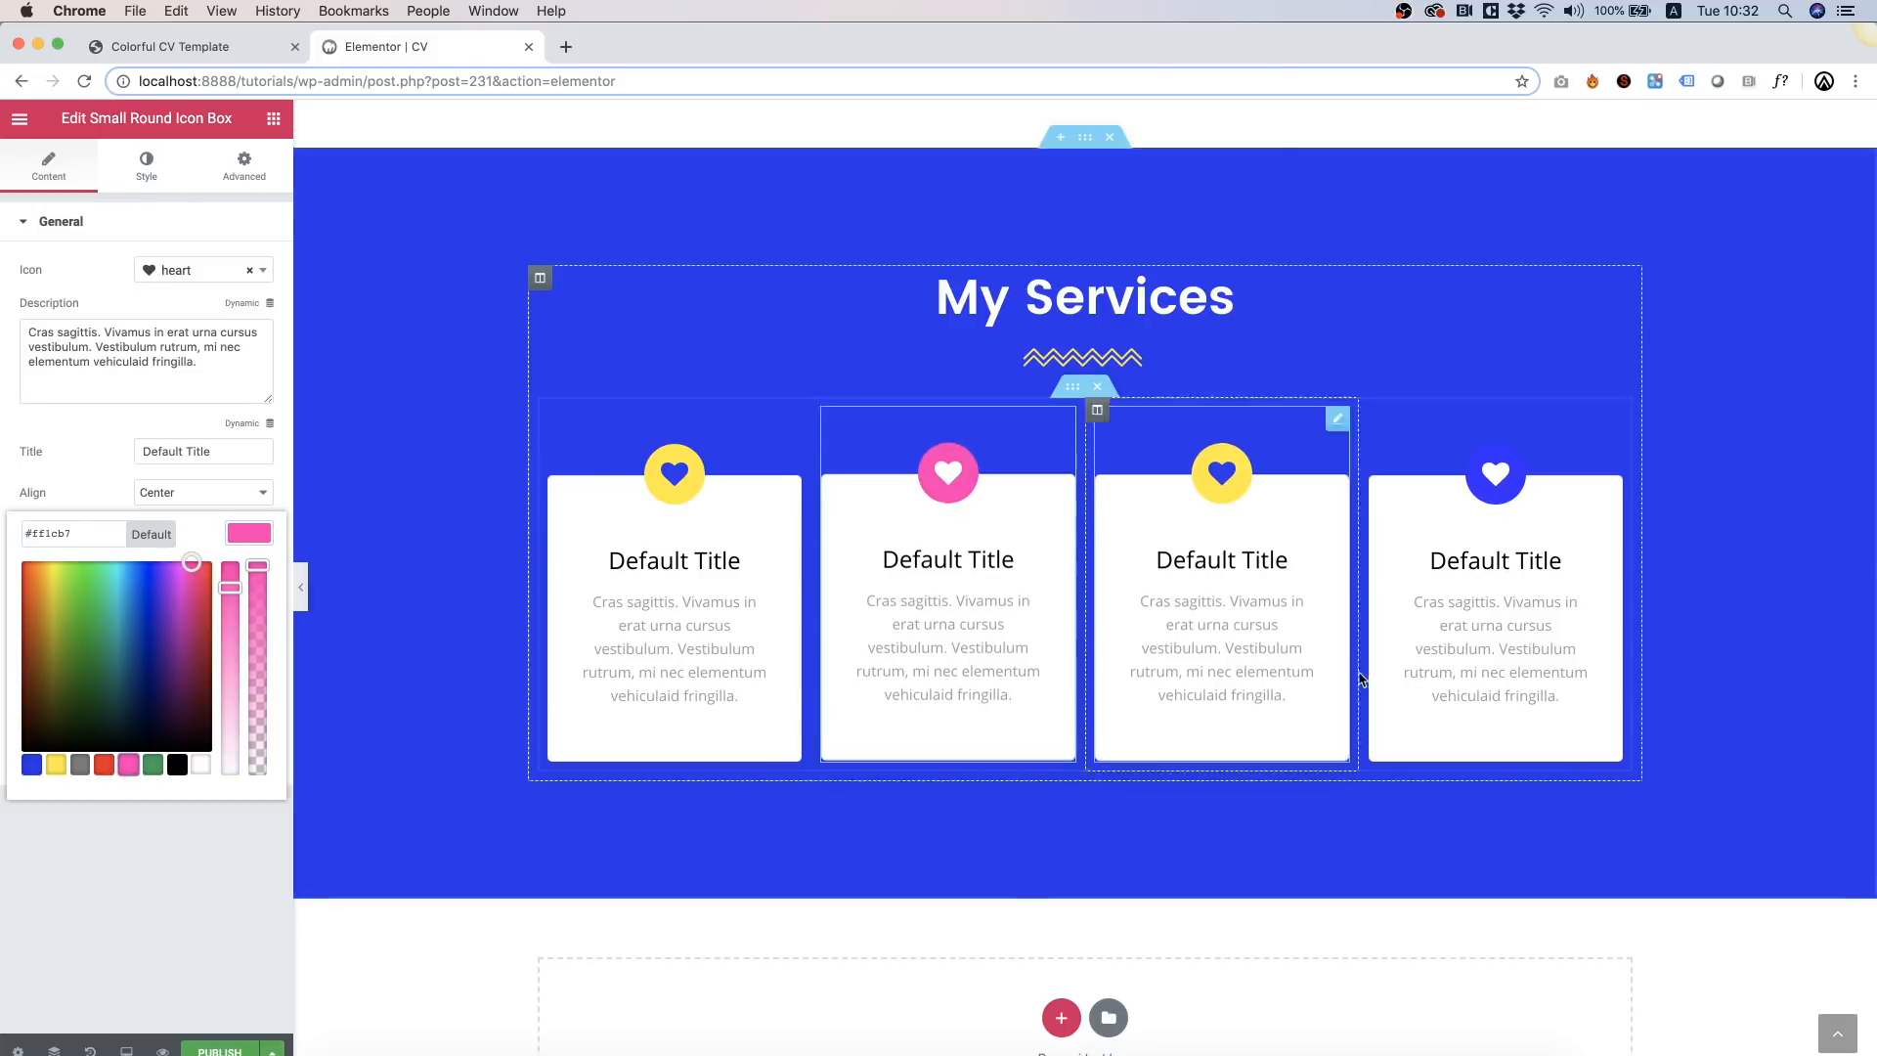
click(1473, 653)
click(249, 534)
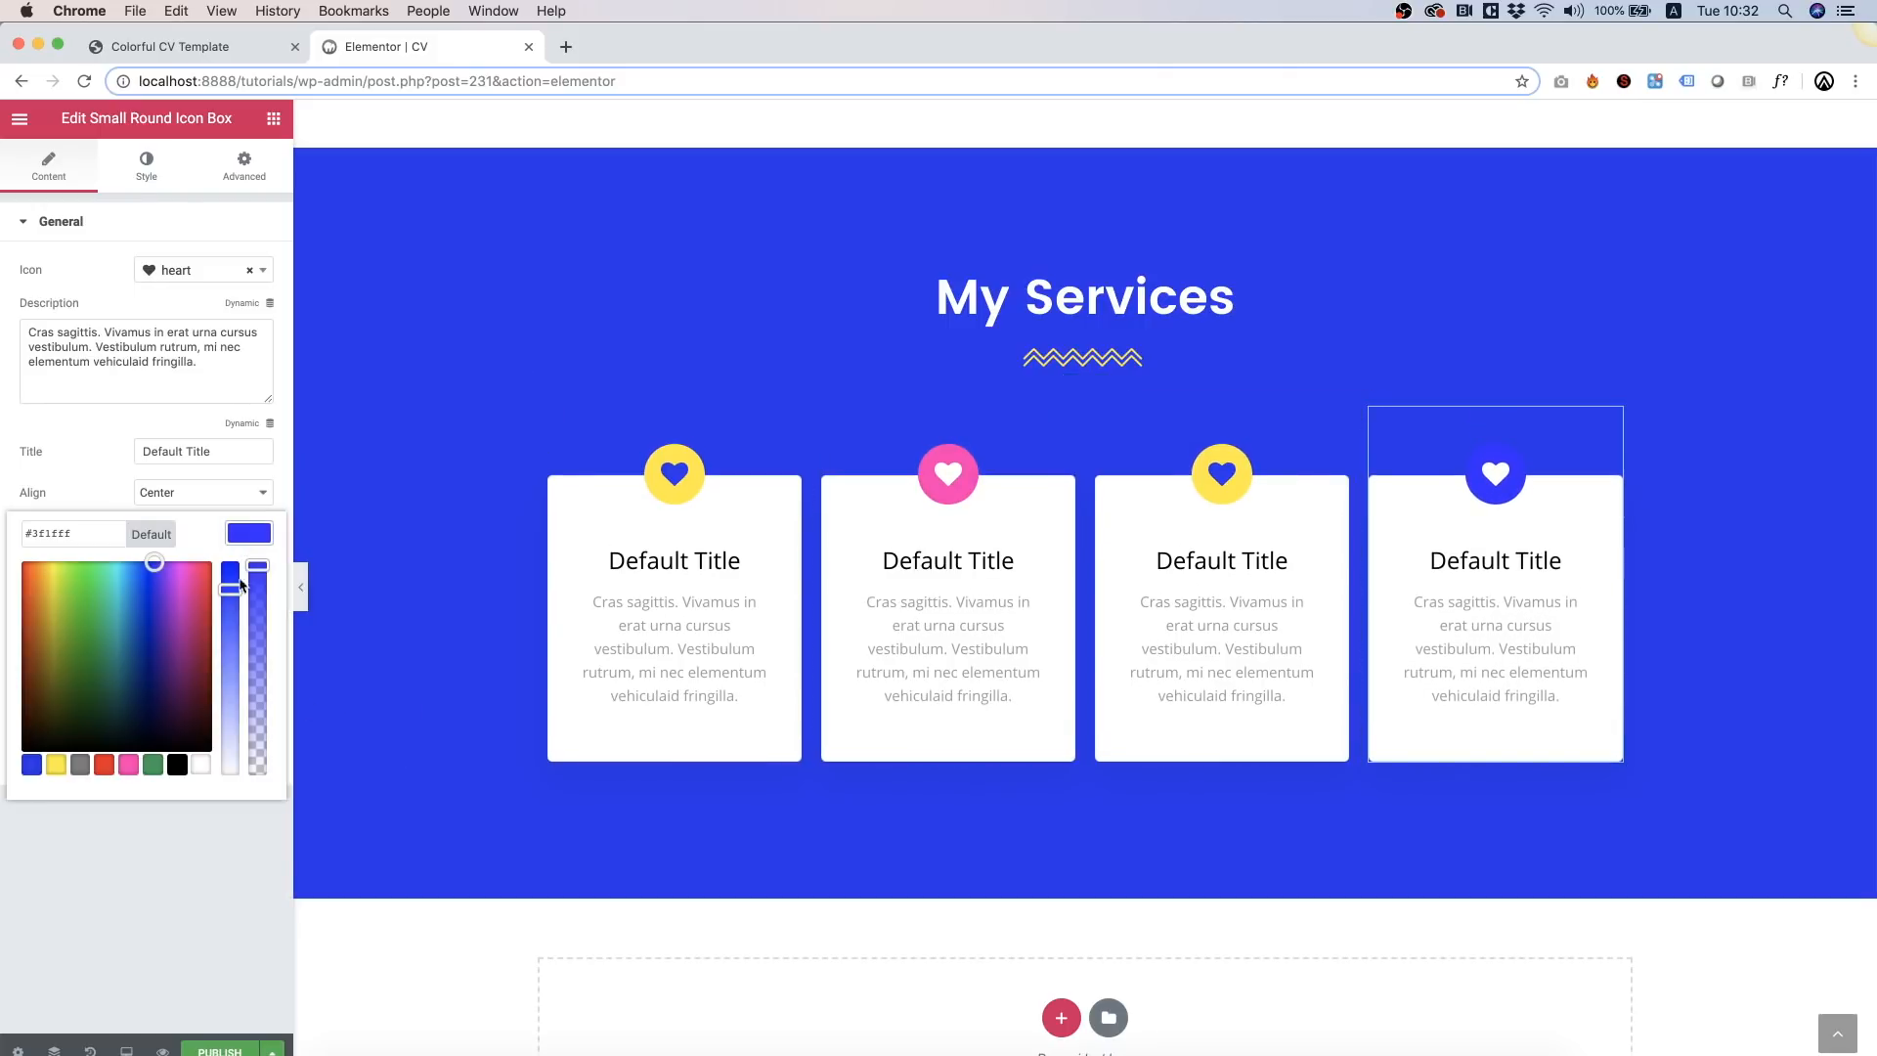
click(103, 764)
click(128, 764)
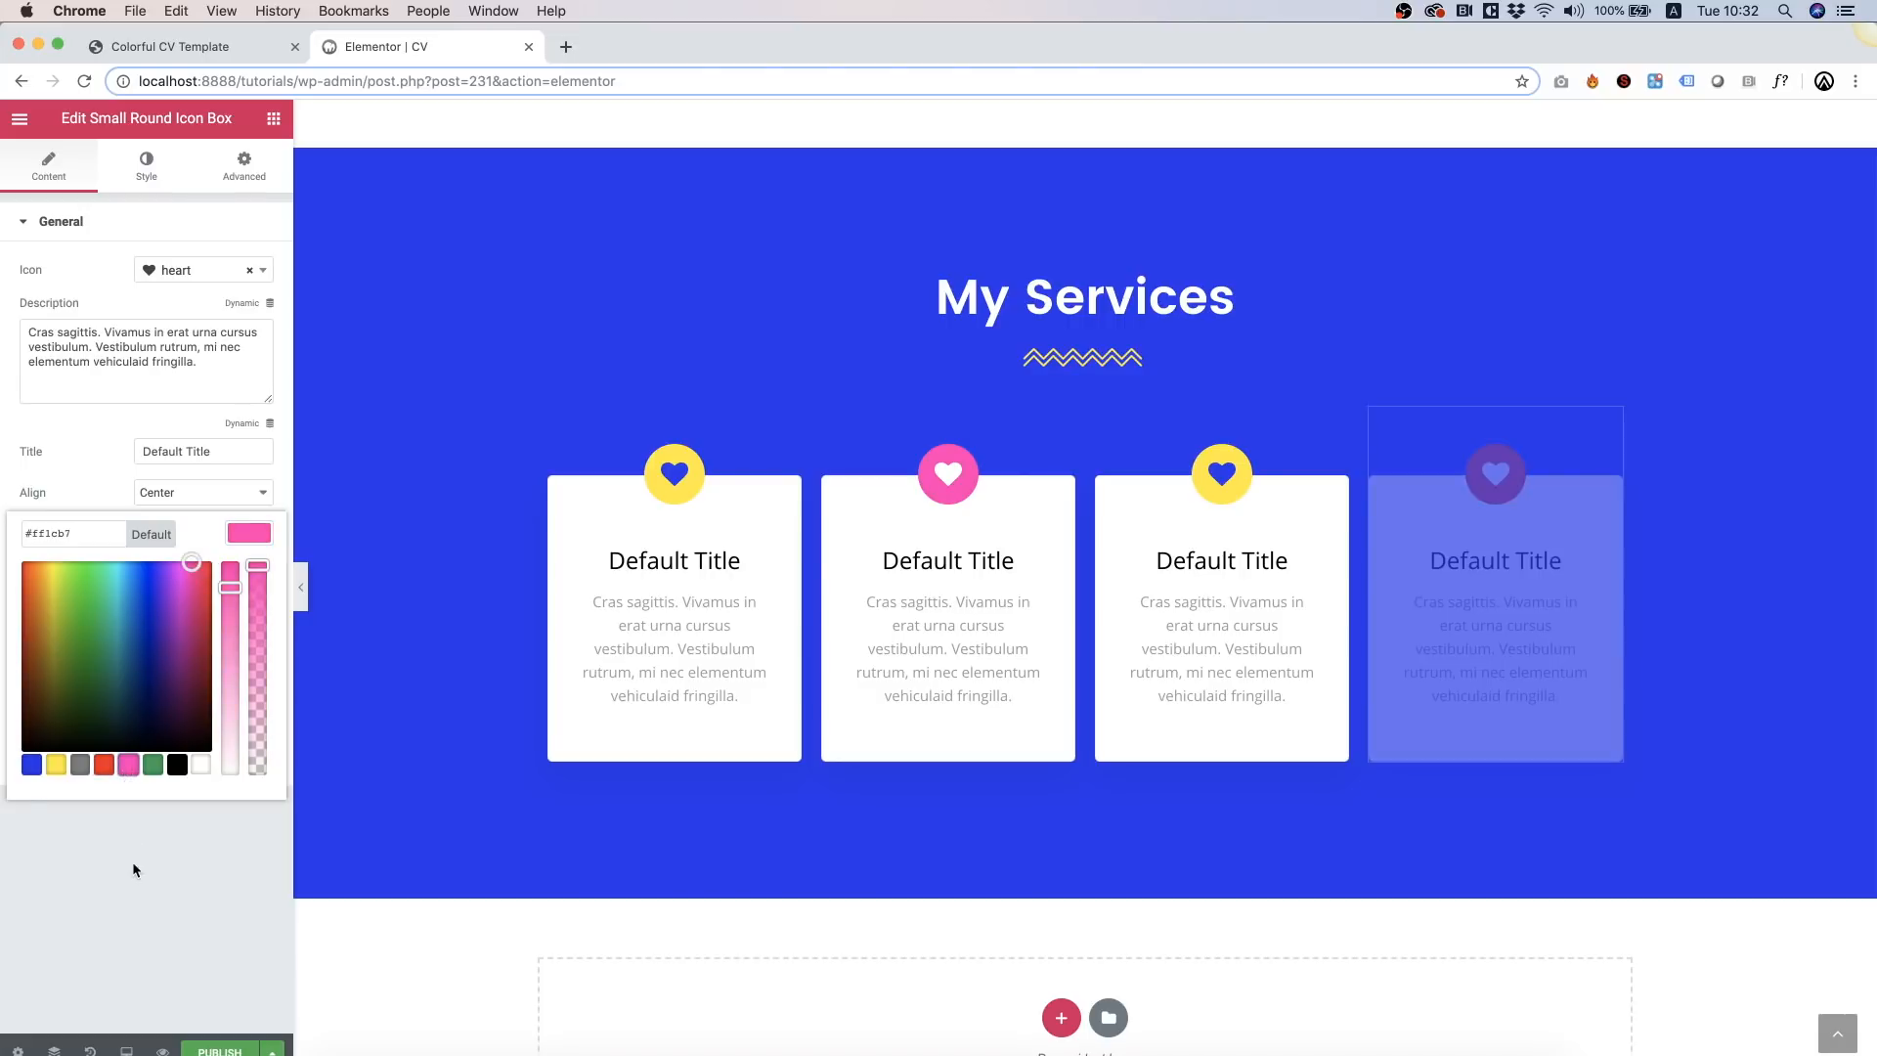
click(132, 865)
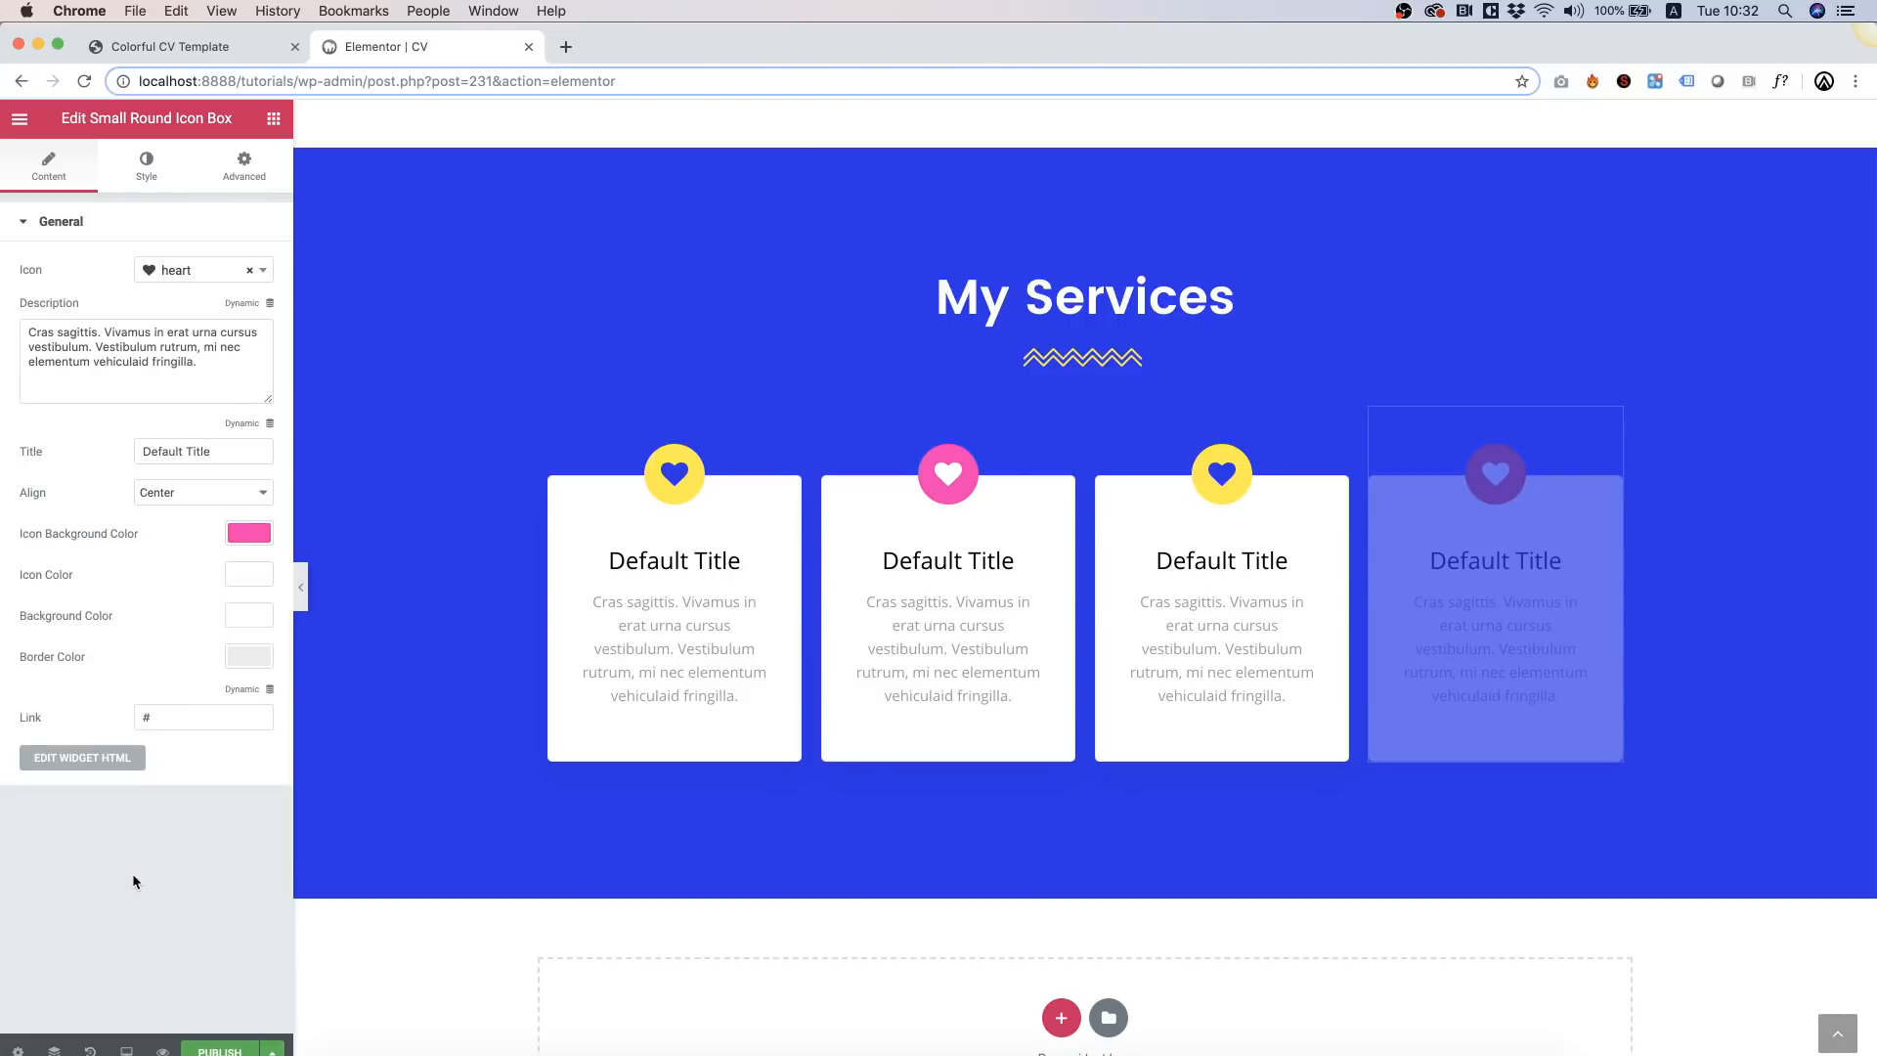
click(662, 645)
Step: Title the first card 'Photograpy' and give it a camera icon
triple_click(192, 457)
text(Photograpy)
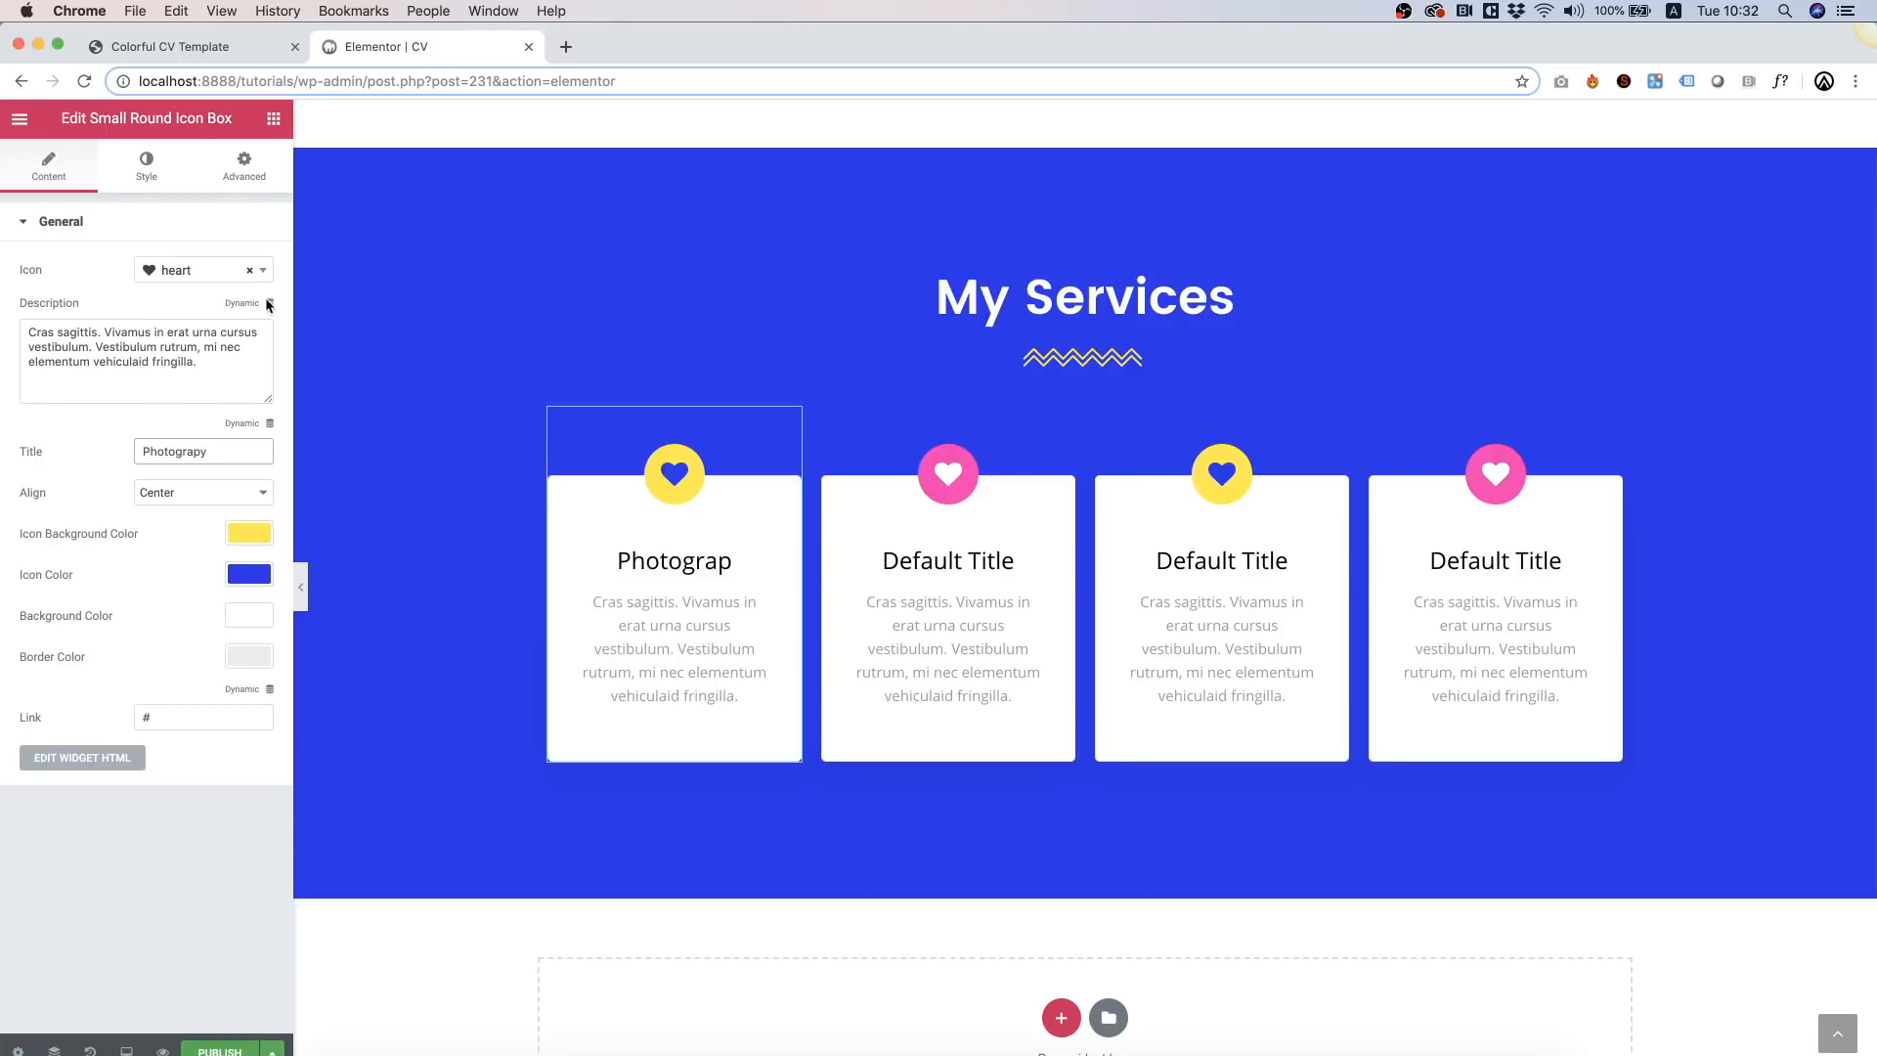
click(201, 272)
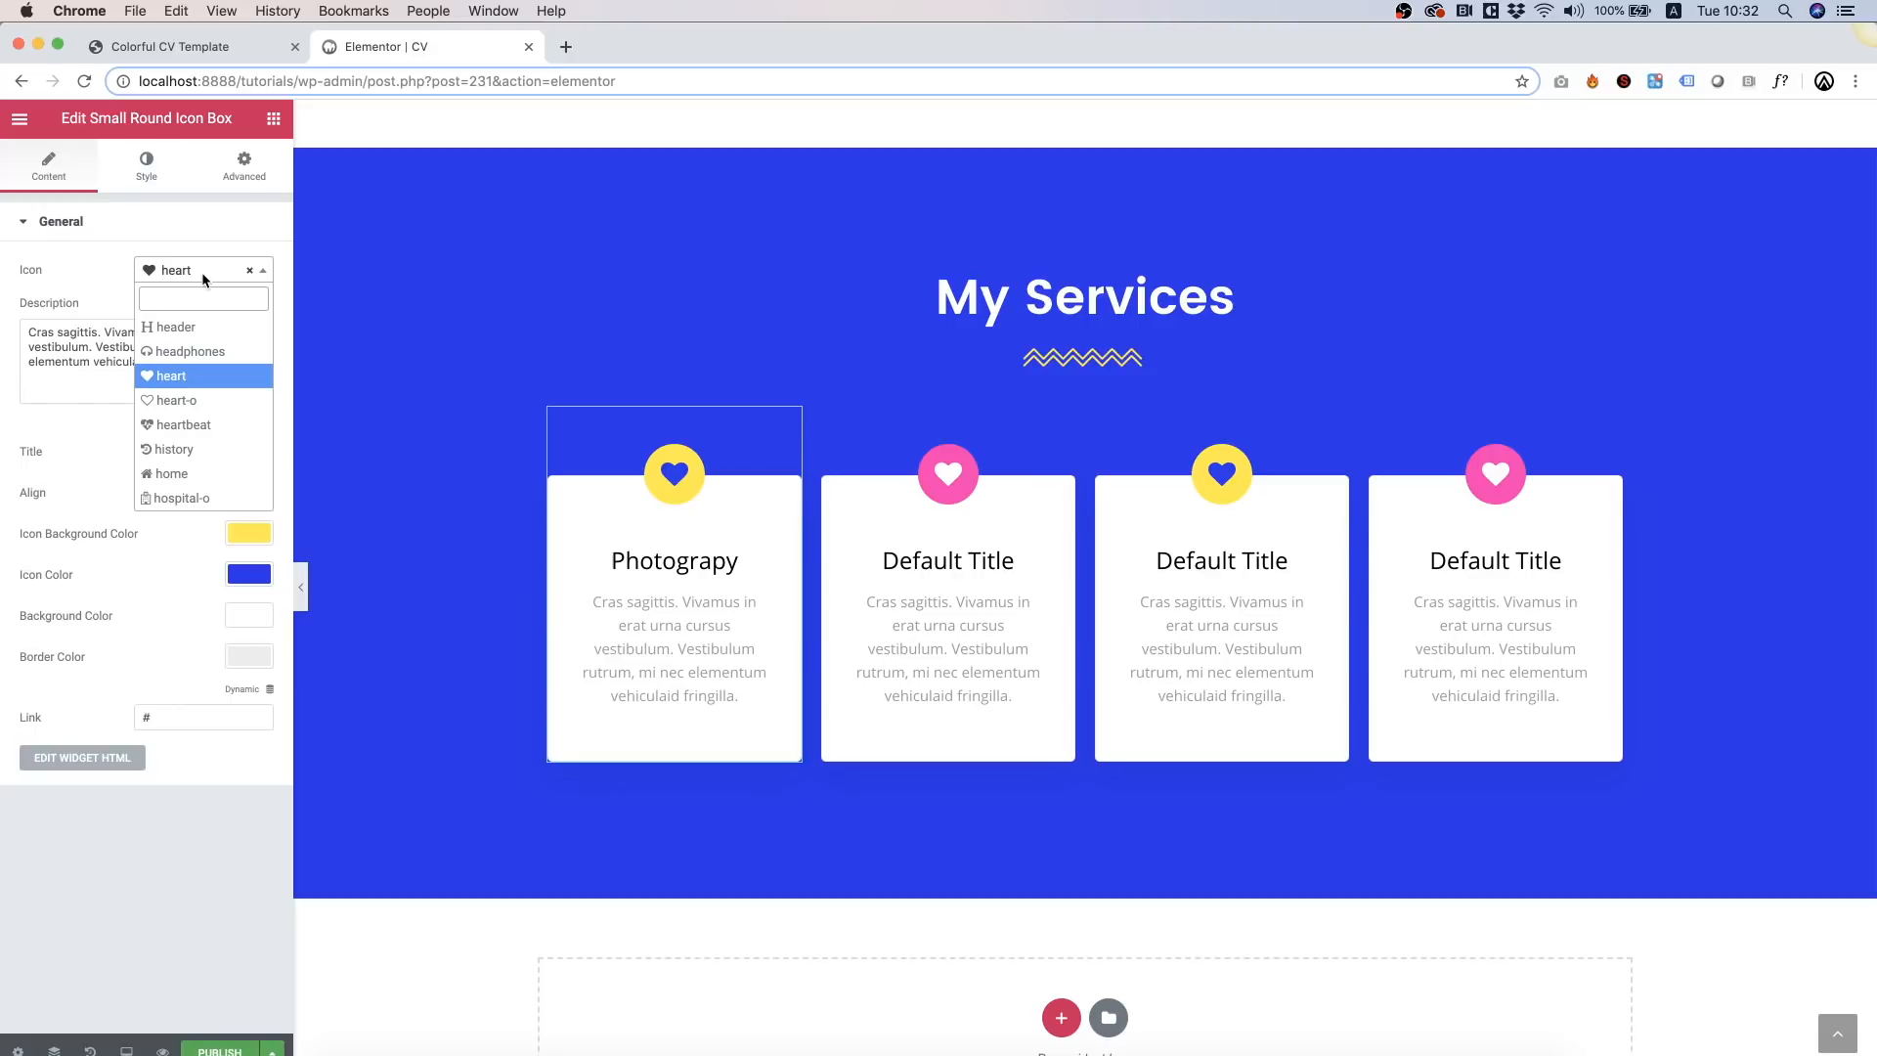
text(camer)
click(191, 341)
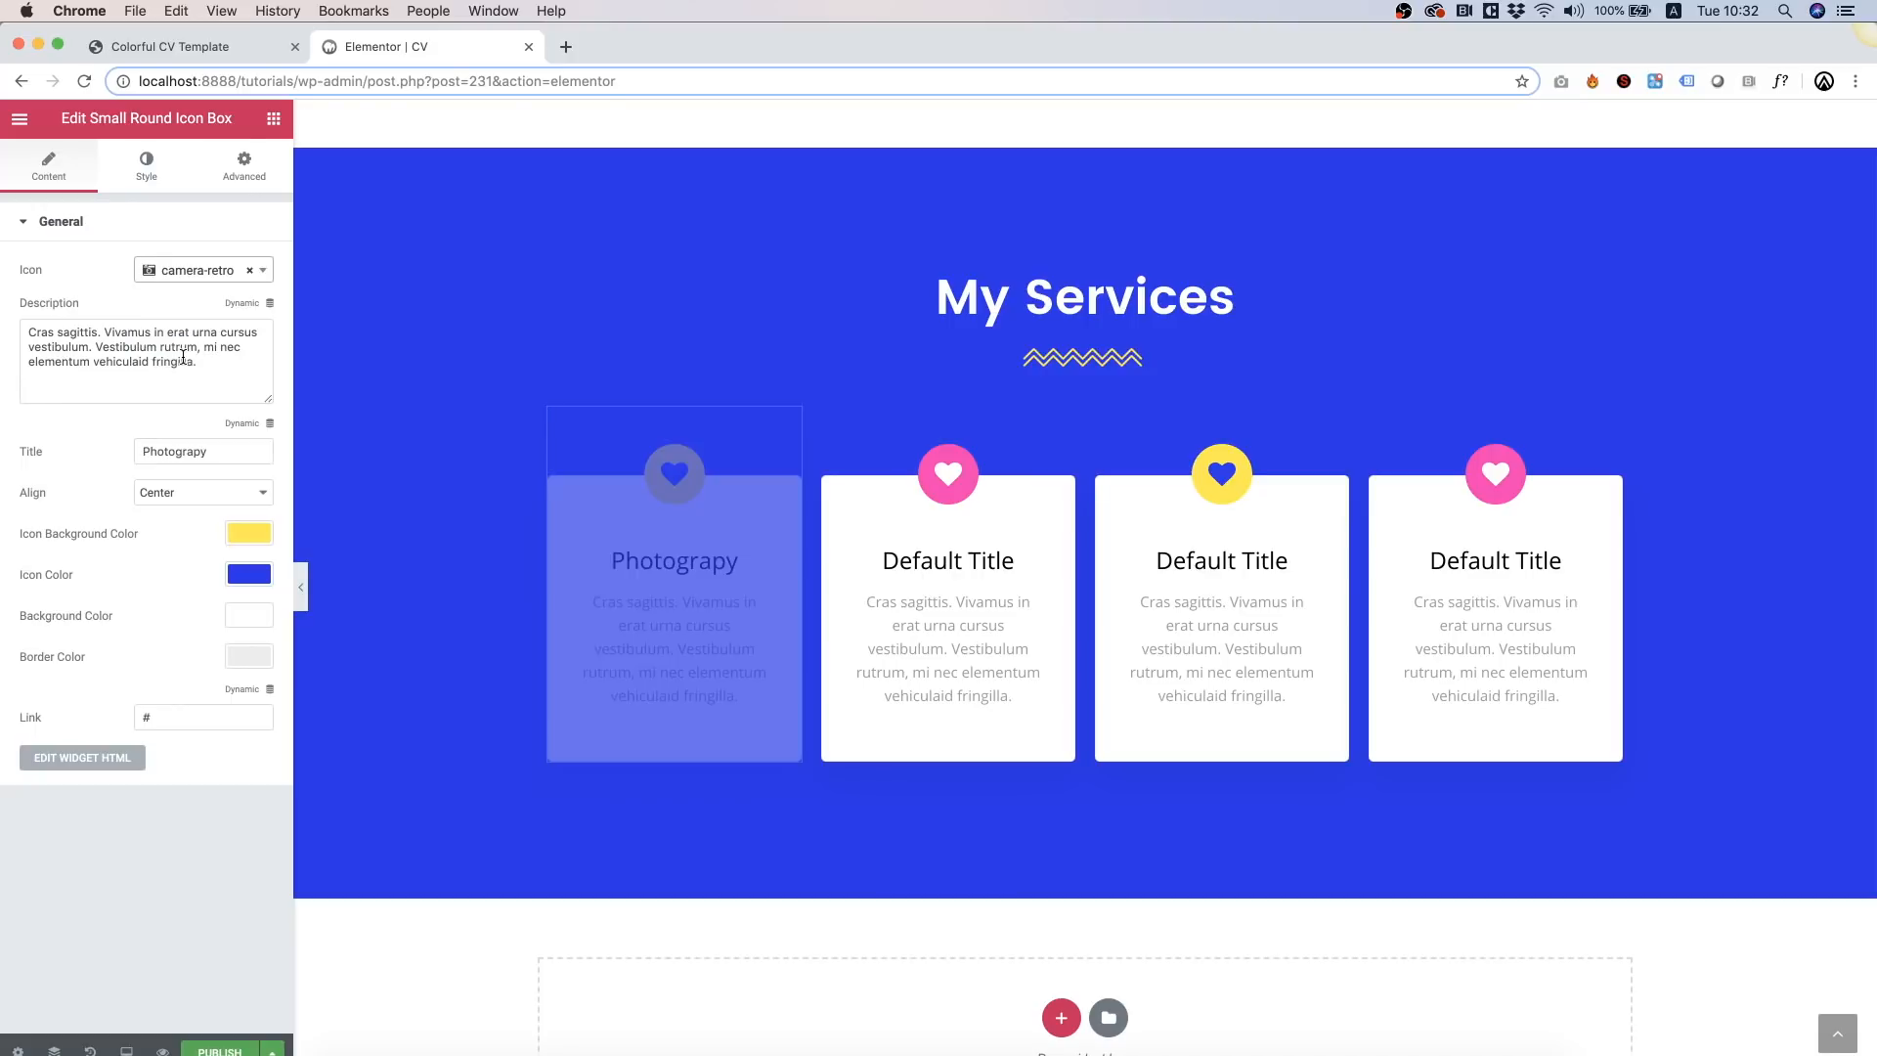
Step: Title the second card 'Web Design' and give it a desktop icon
click(983, 599)
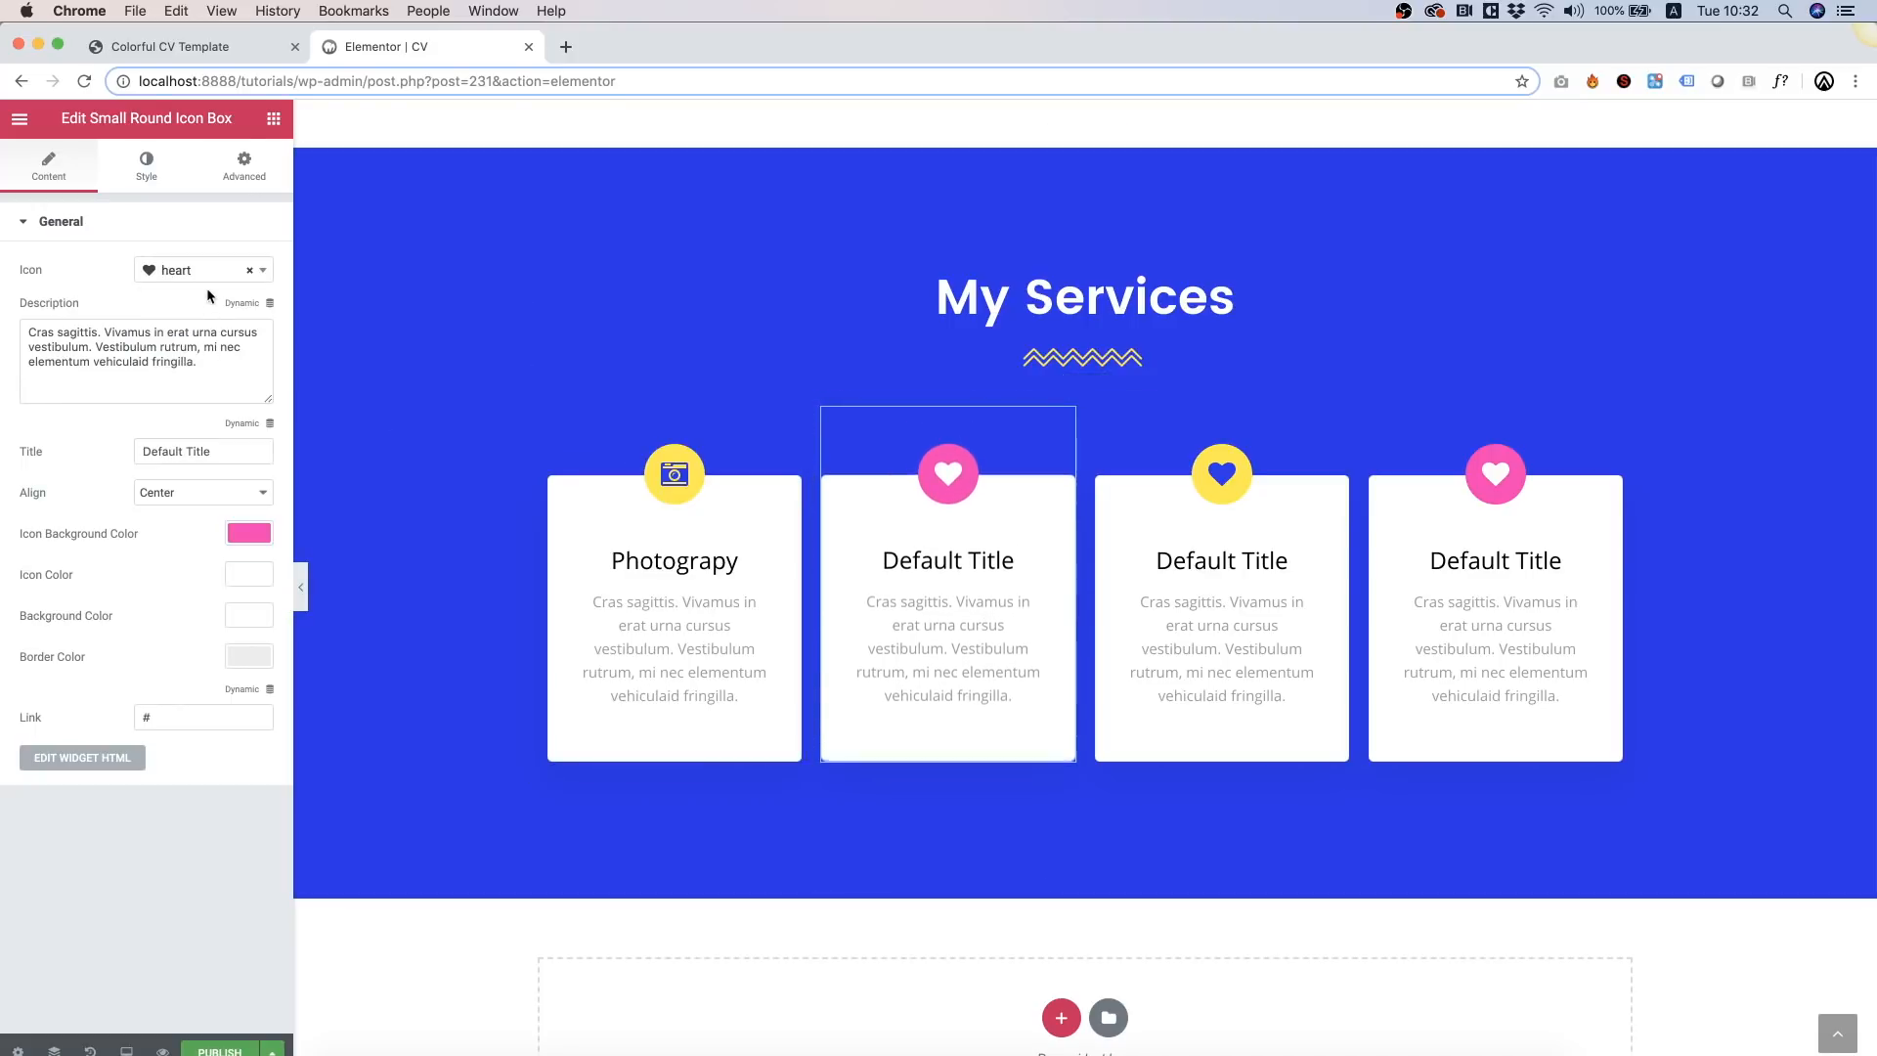
triple_click(221, 461)
text(Webb)
key(BackSpace)
text(Design)
click(157, 269)
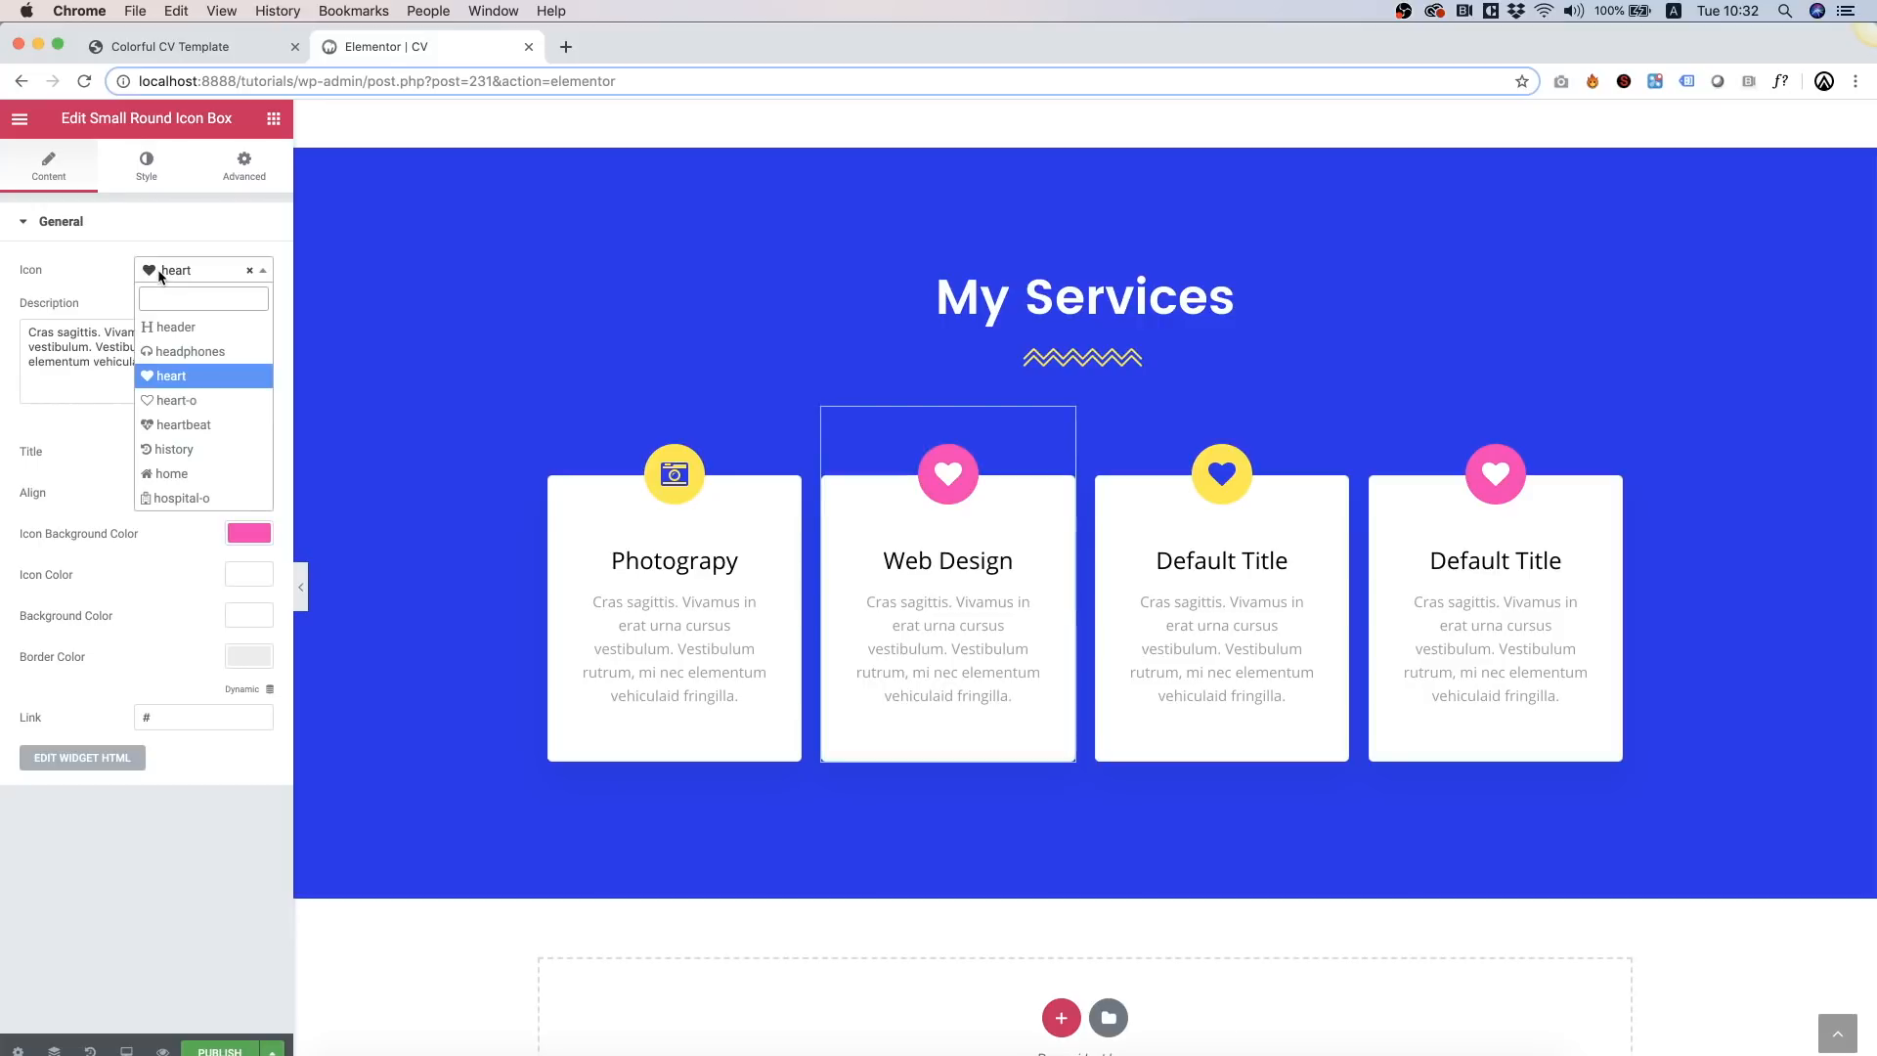
text(deskto)
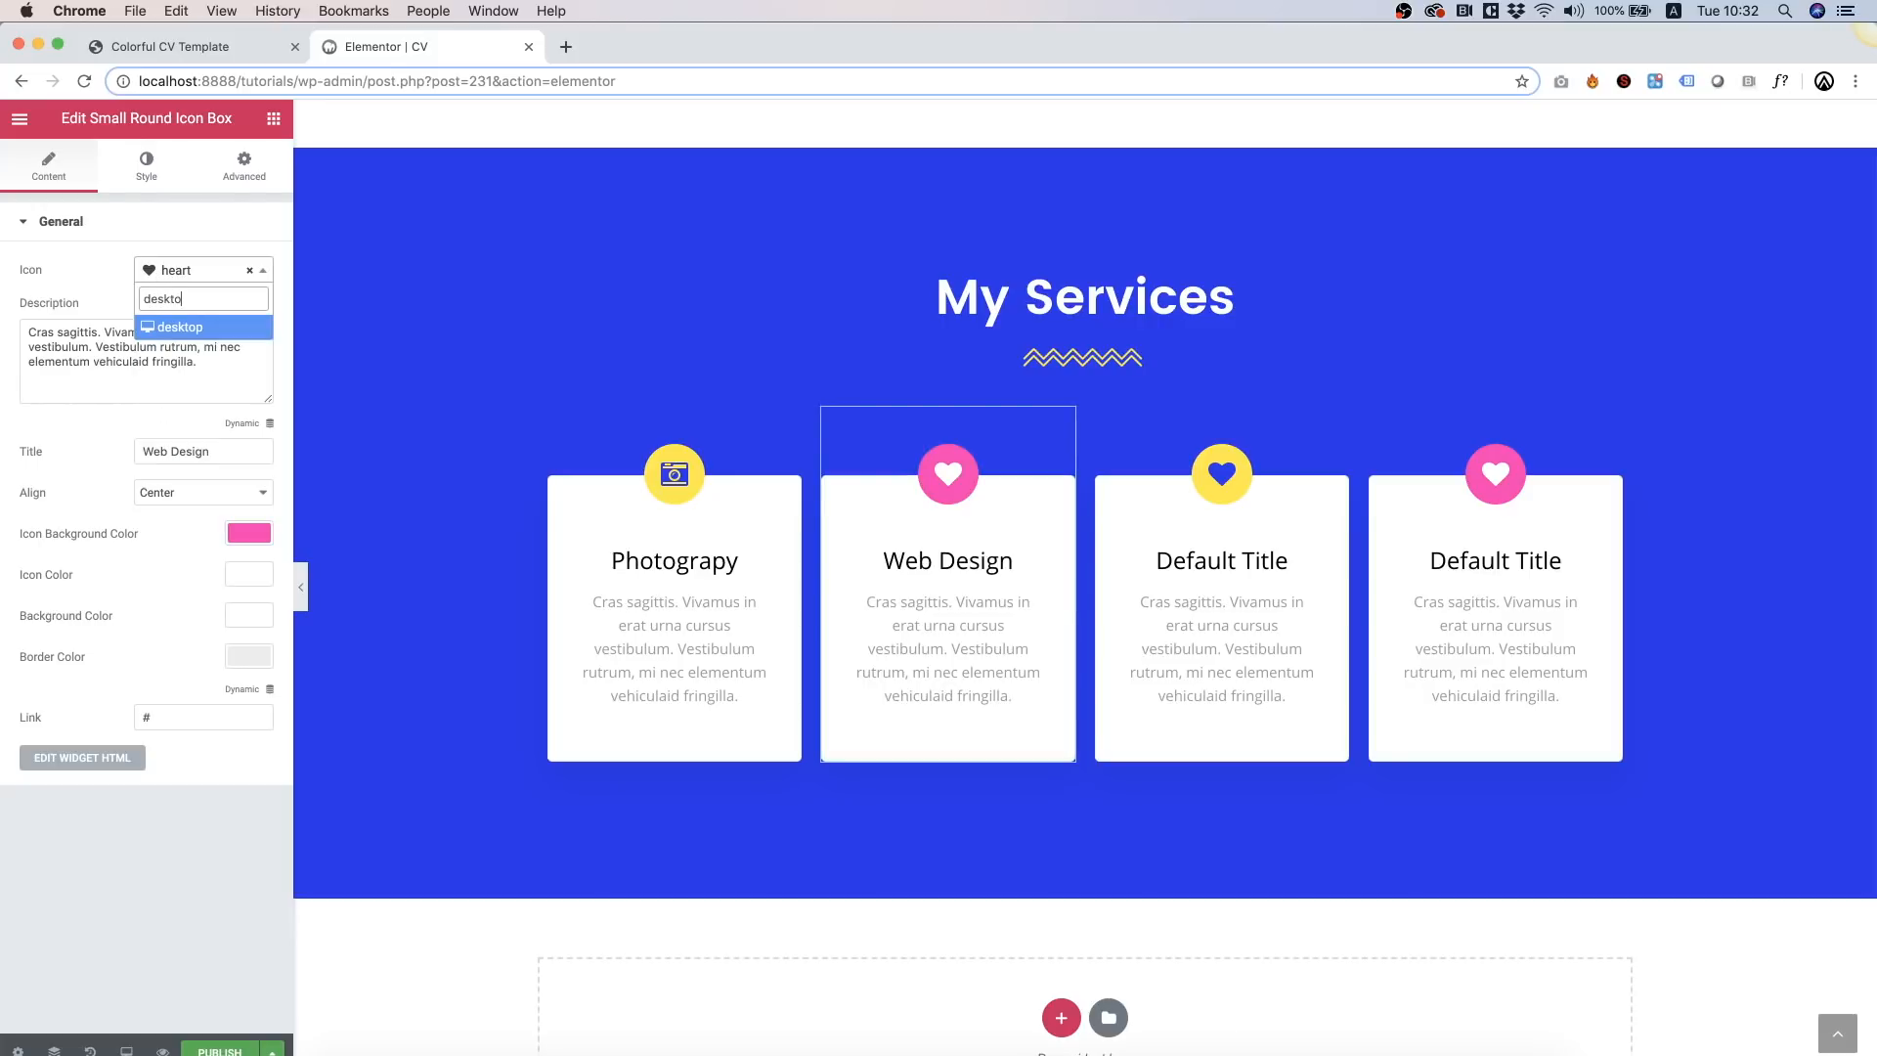
text(p)
key(Return)
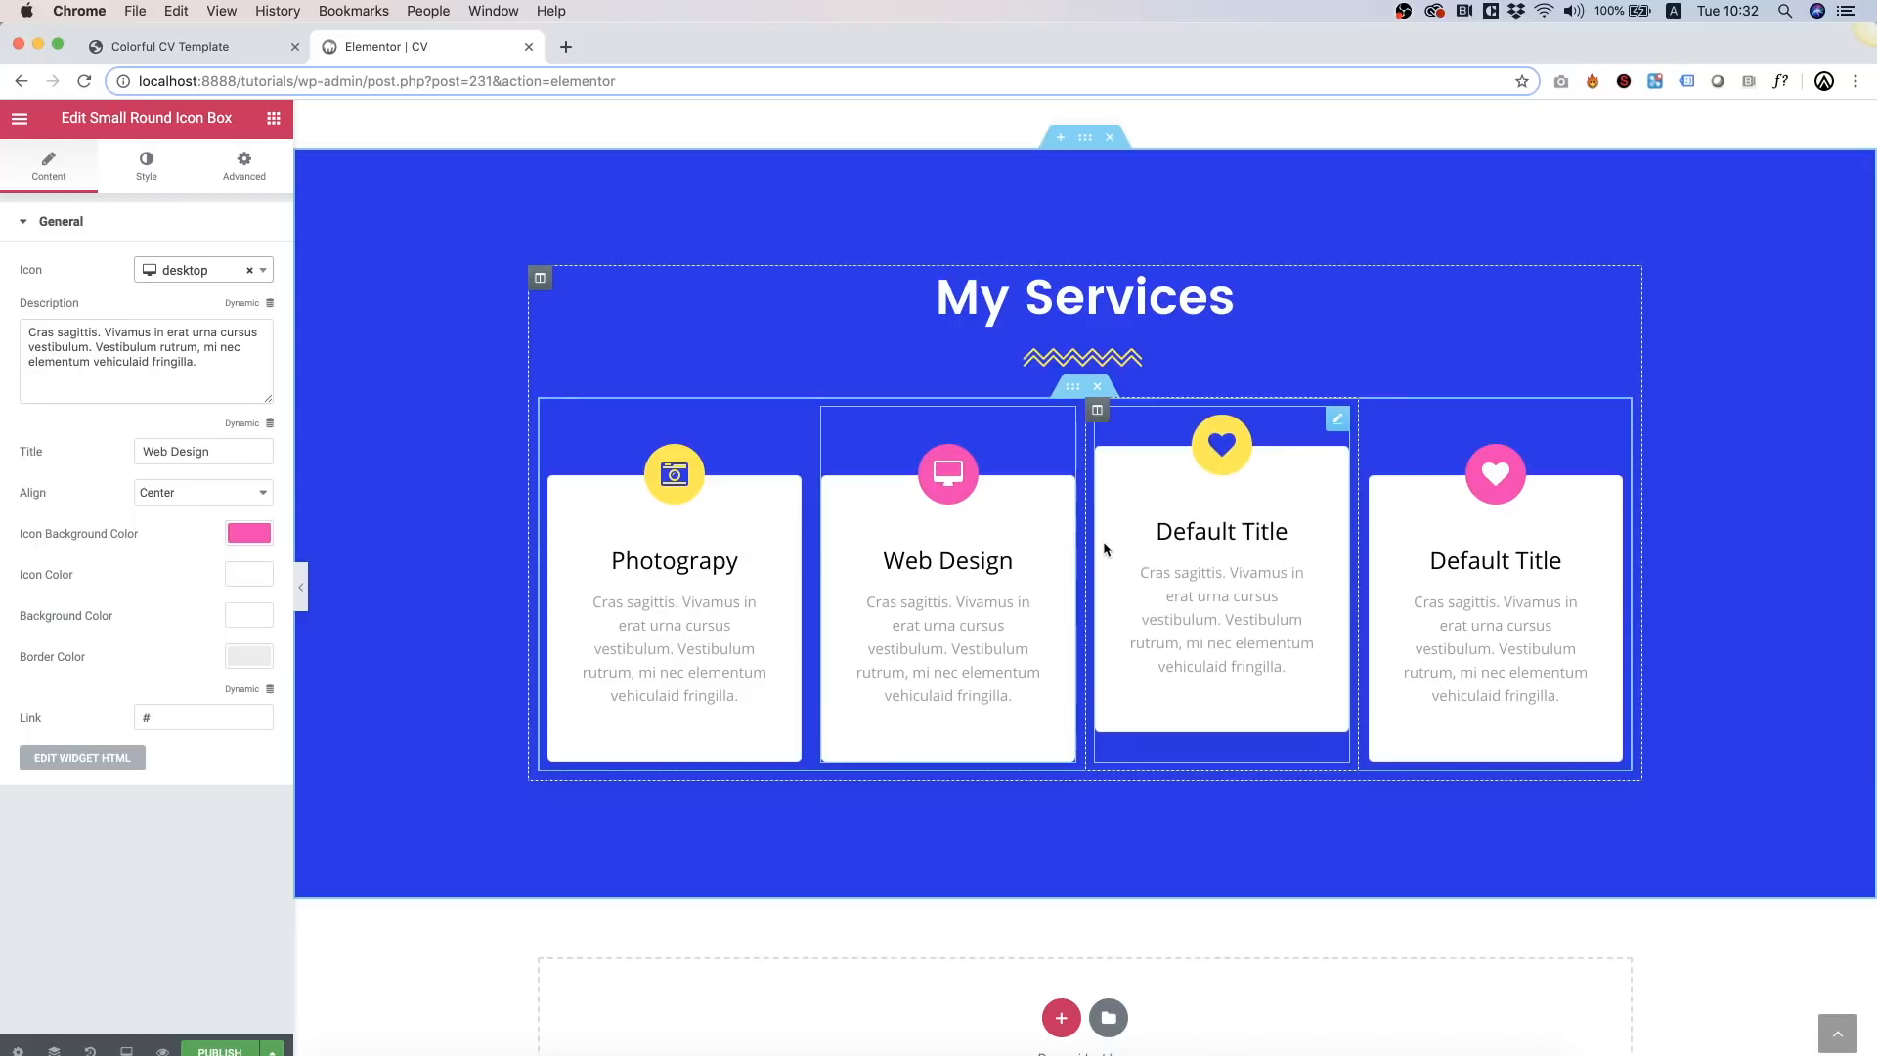
Step: Title the third card 'Creativity' and give it a paint-brush icon
click(1273, 567)
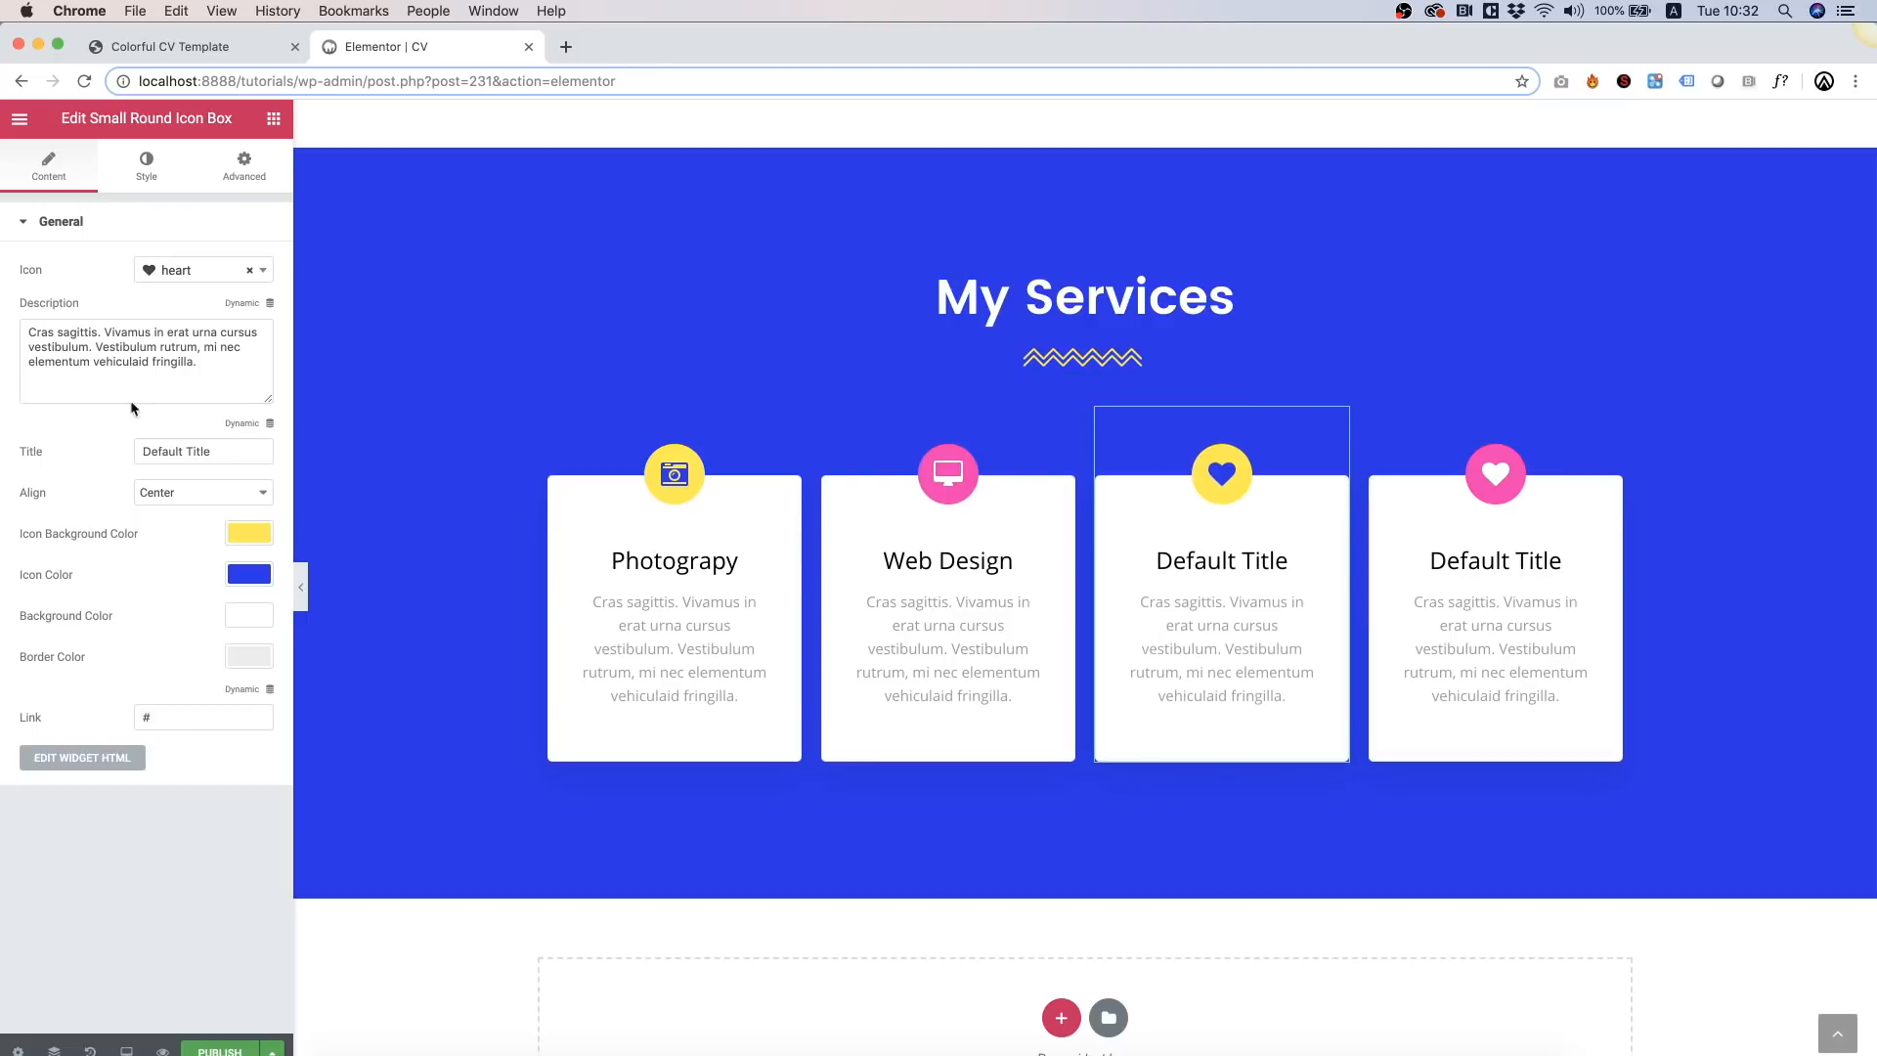
triple_click(173, 459)
text(Crea)
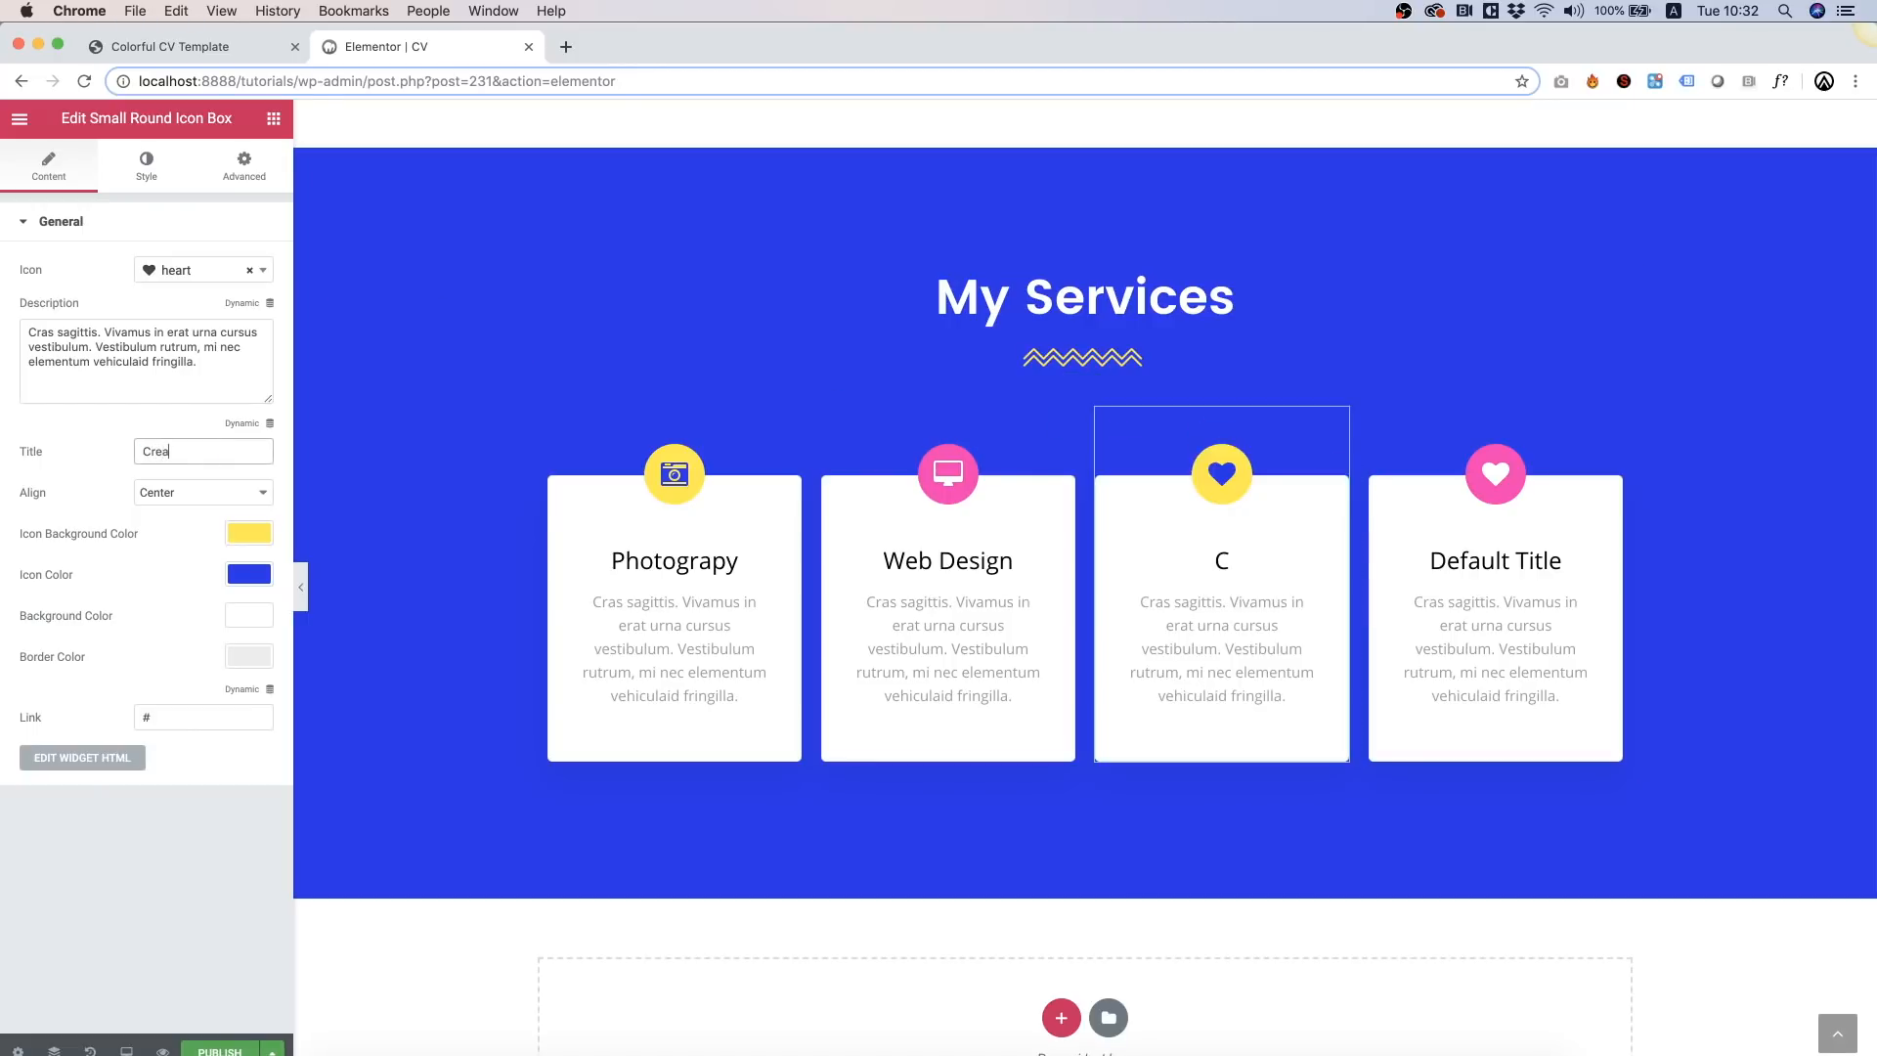
text(tivity)
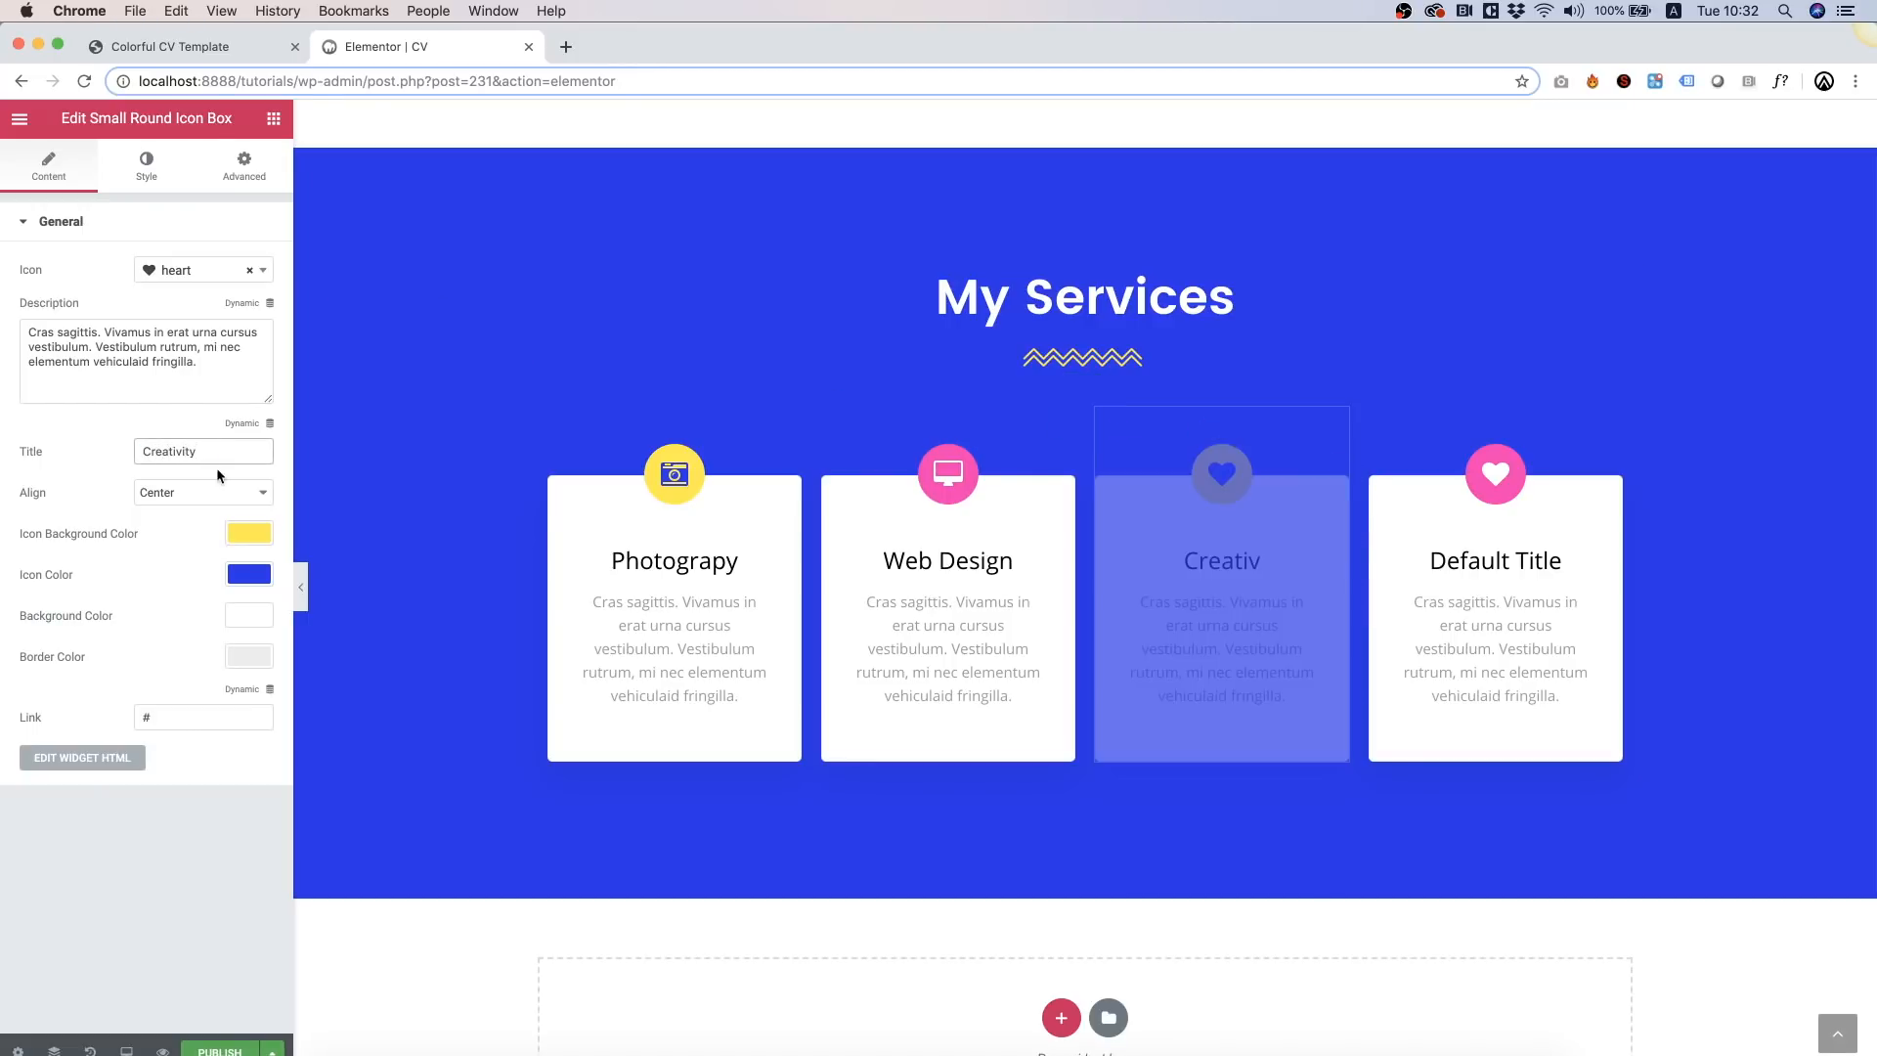
click(195, 268)
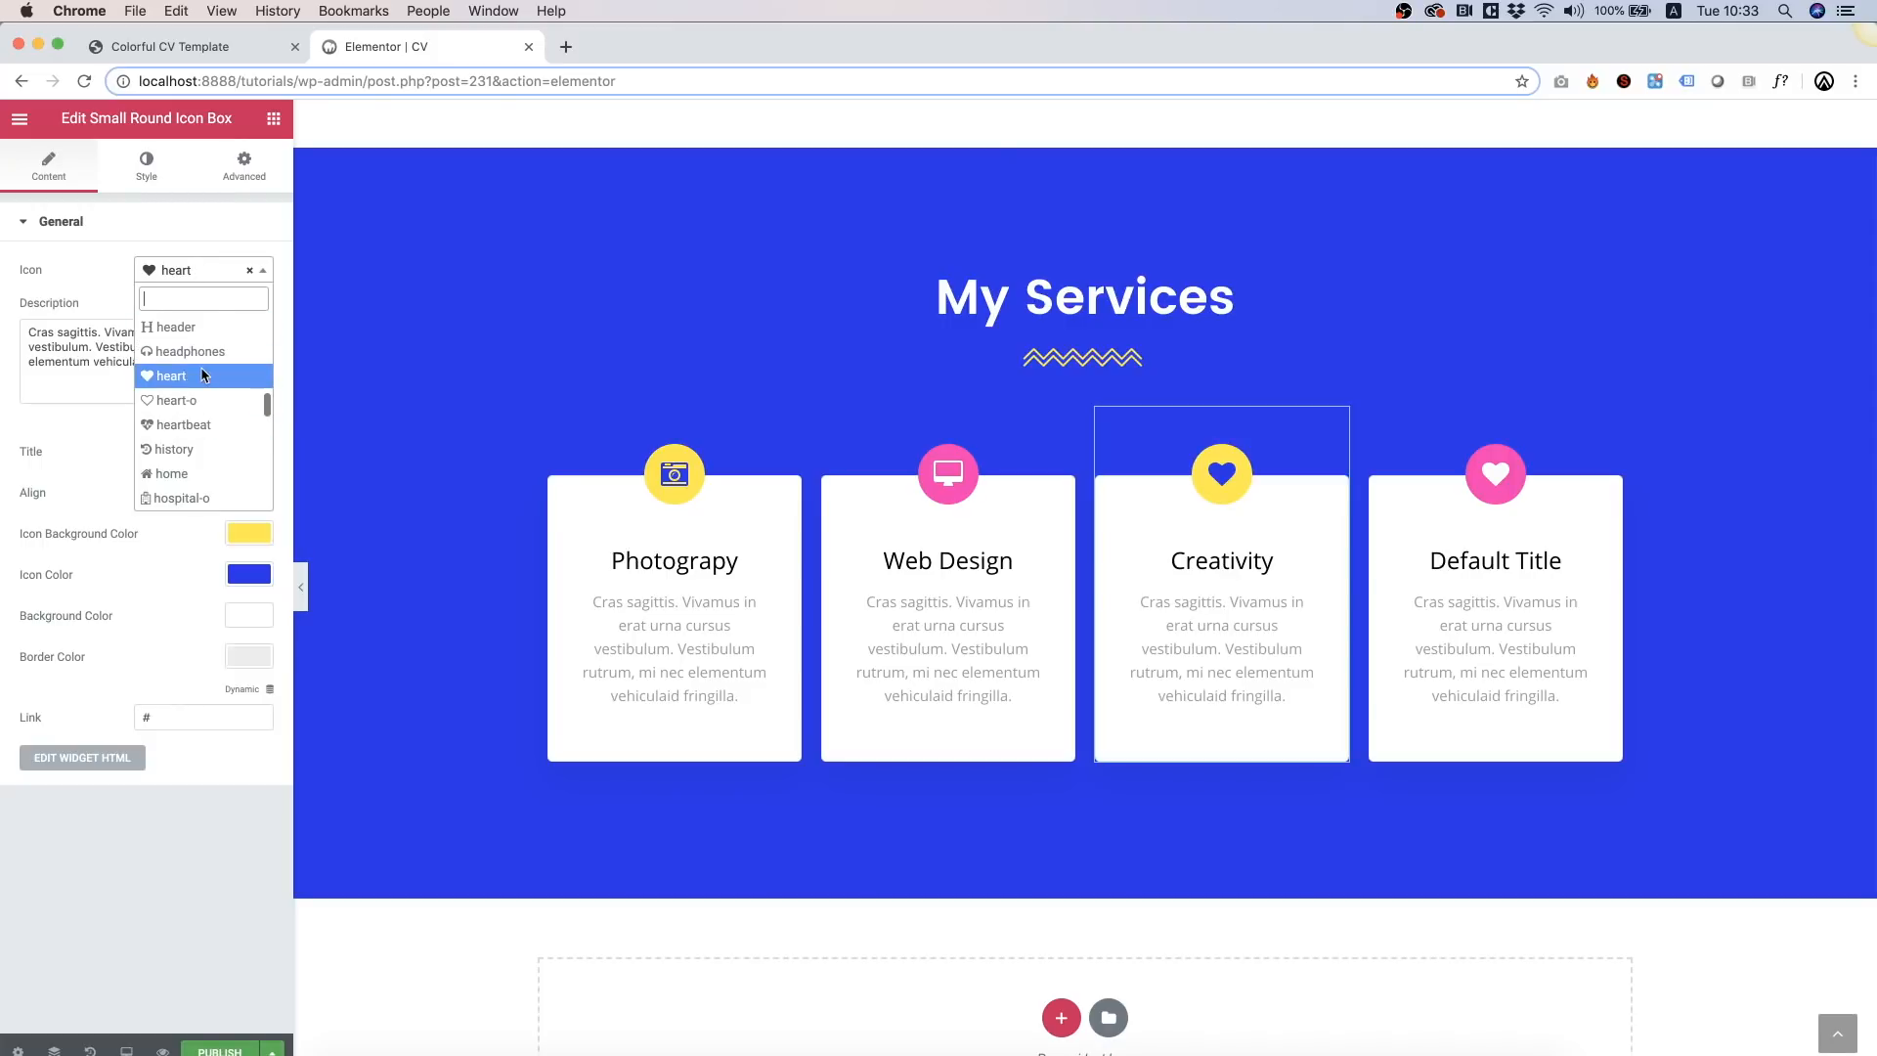
text(brush)
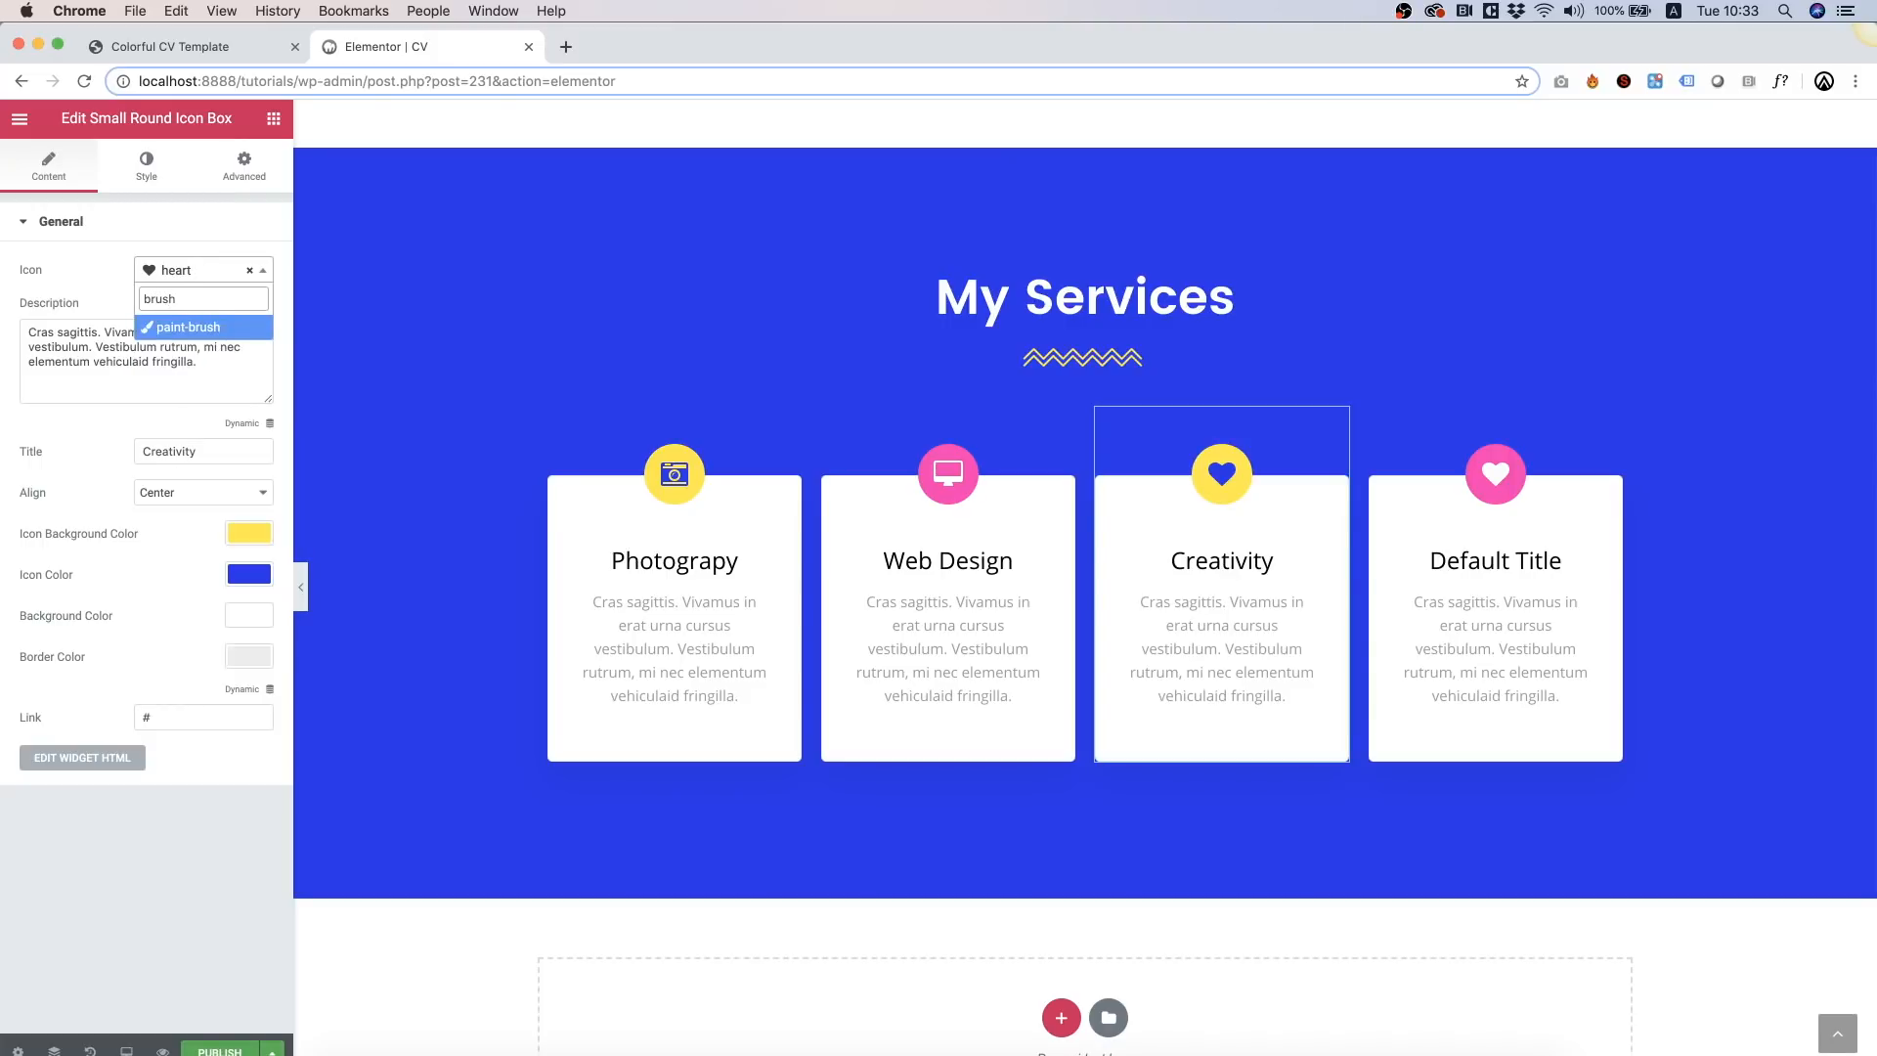
click(200, 328)
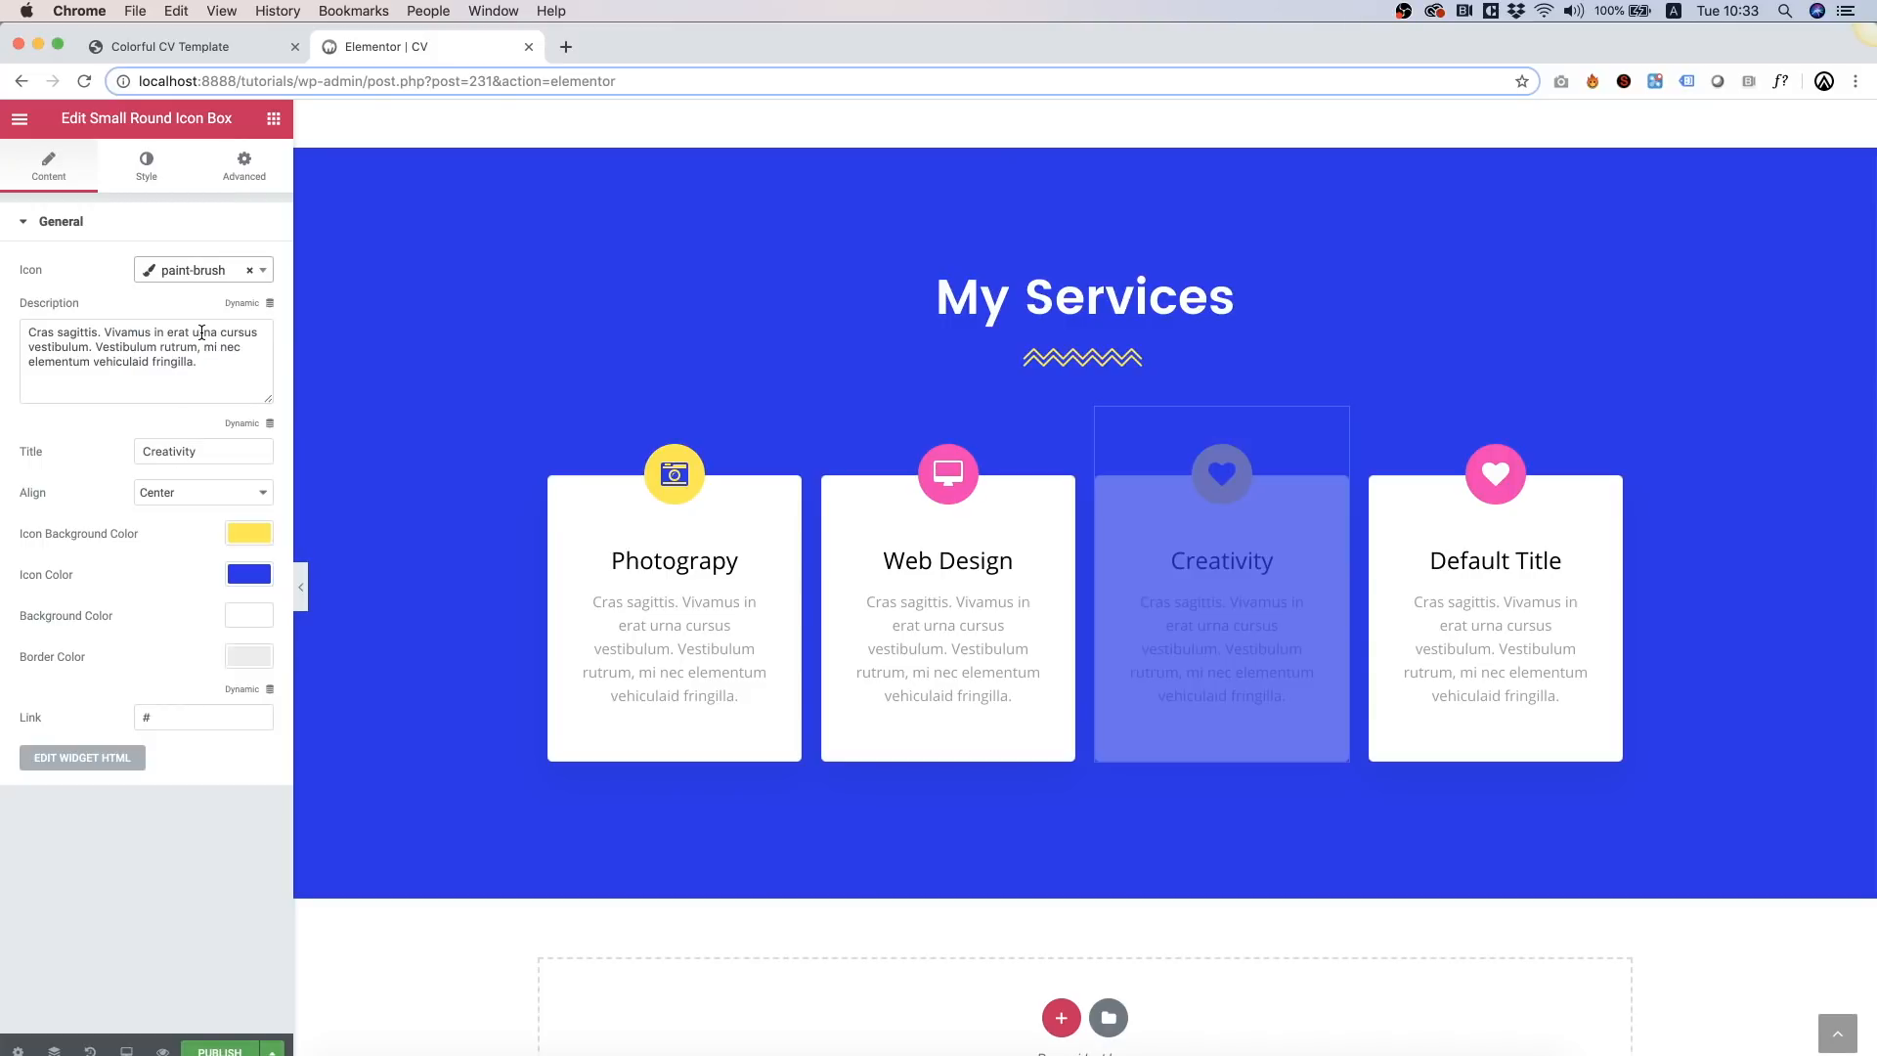
Step: Title the fourth card 'Marketing' and give it a check icon
click(1561, 538)
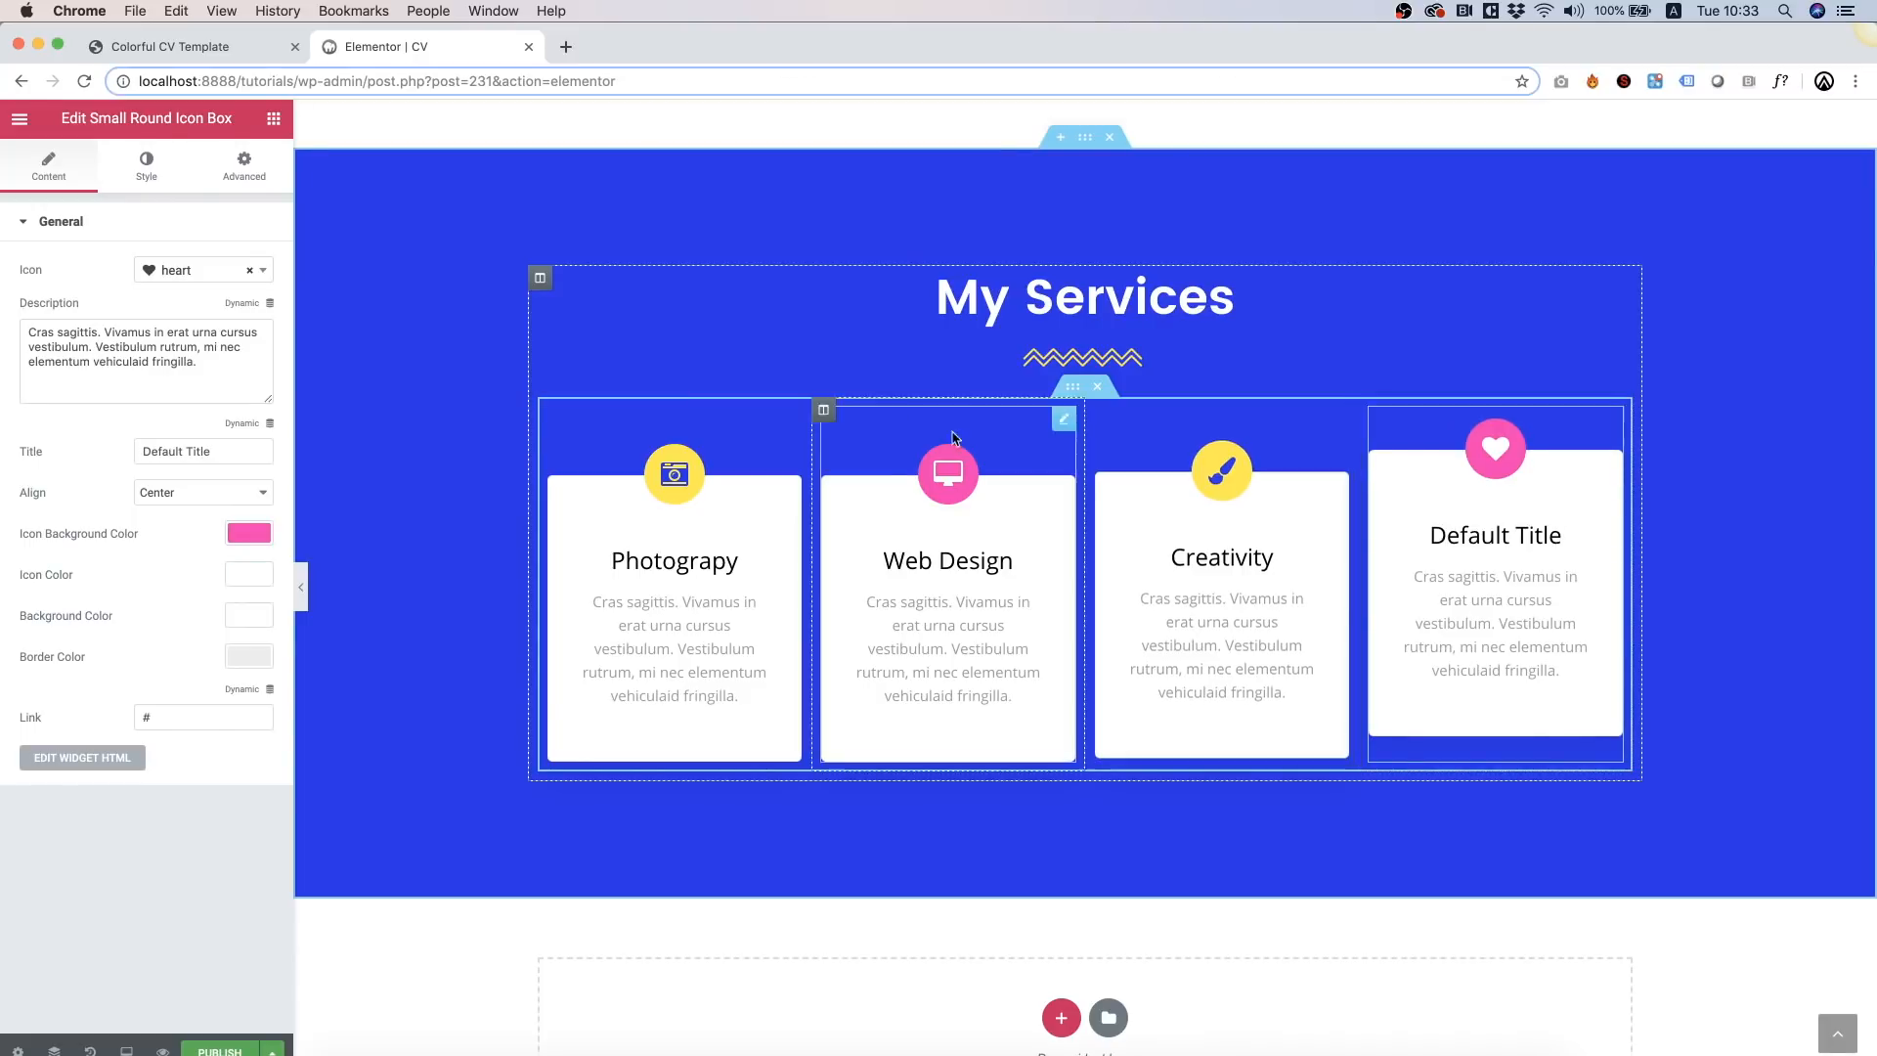
triple_click(199, 451)
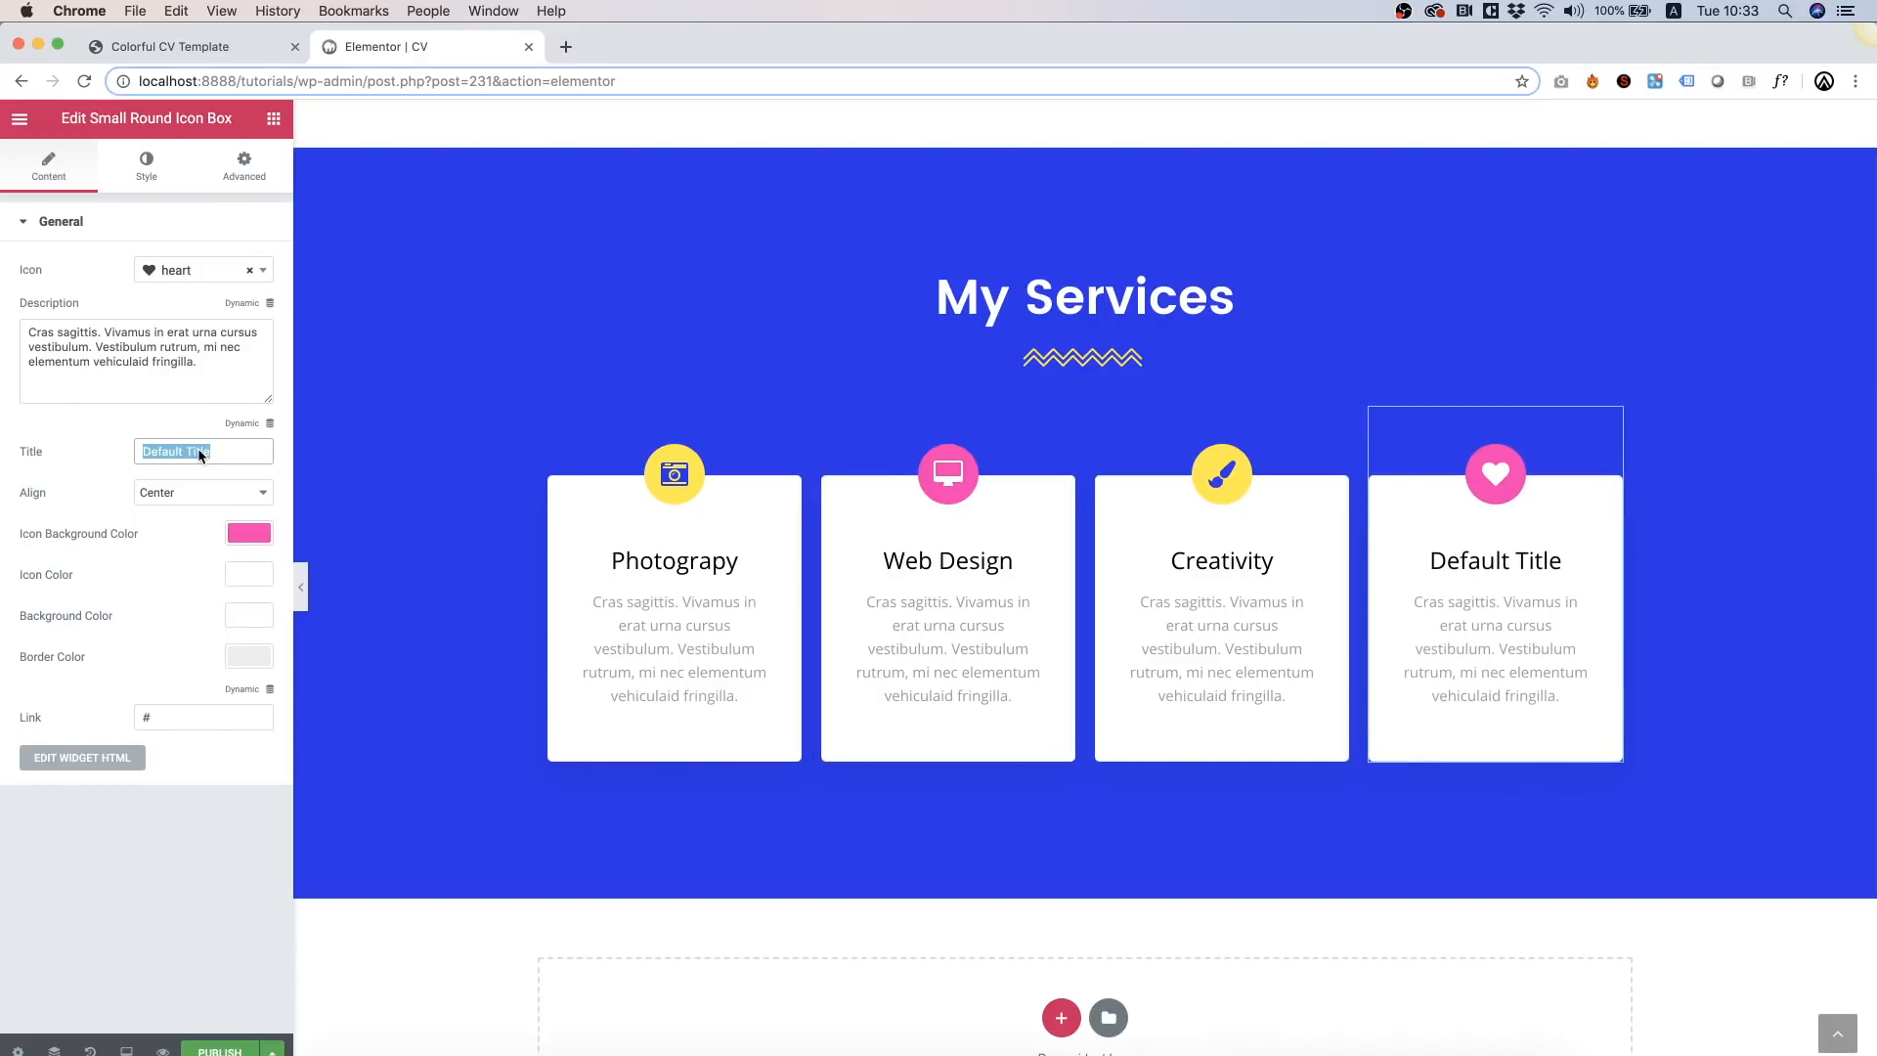
text(Marketing)
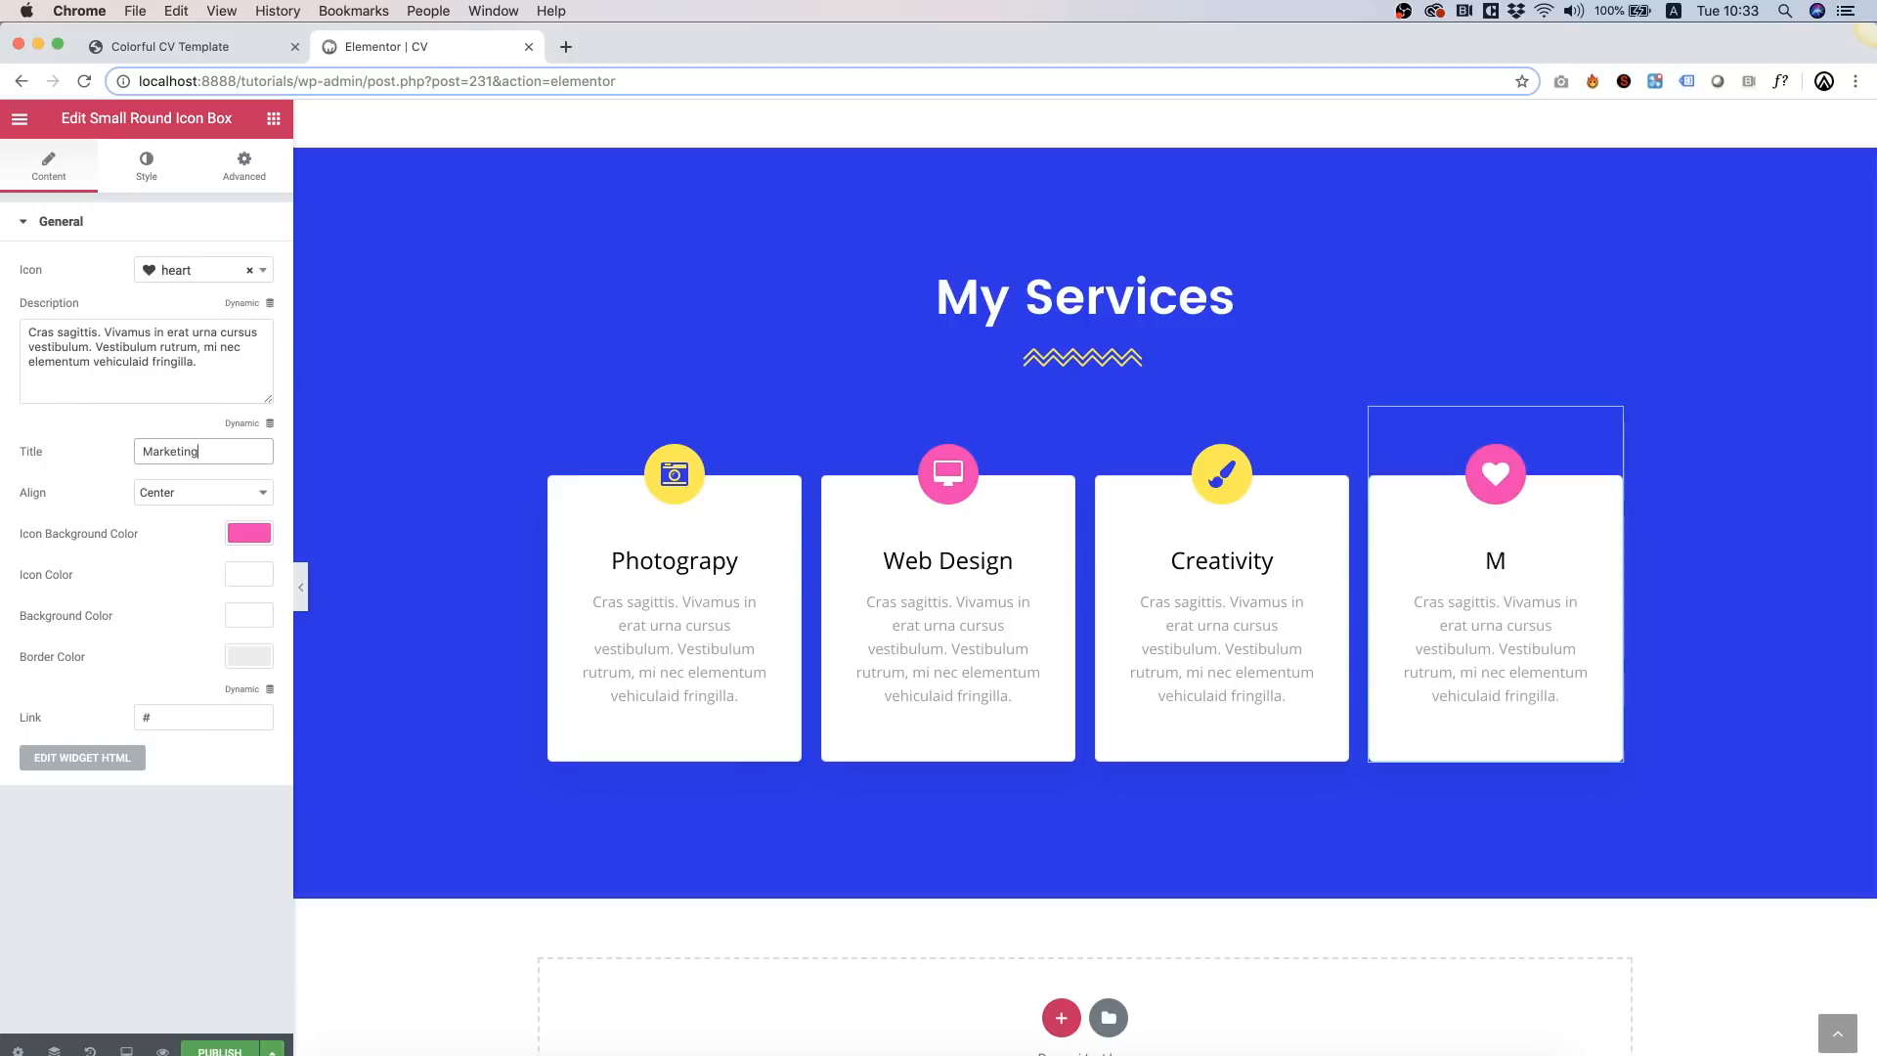
click(208, 271)
text(check)
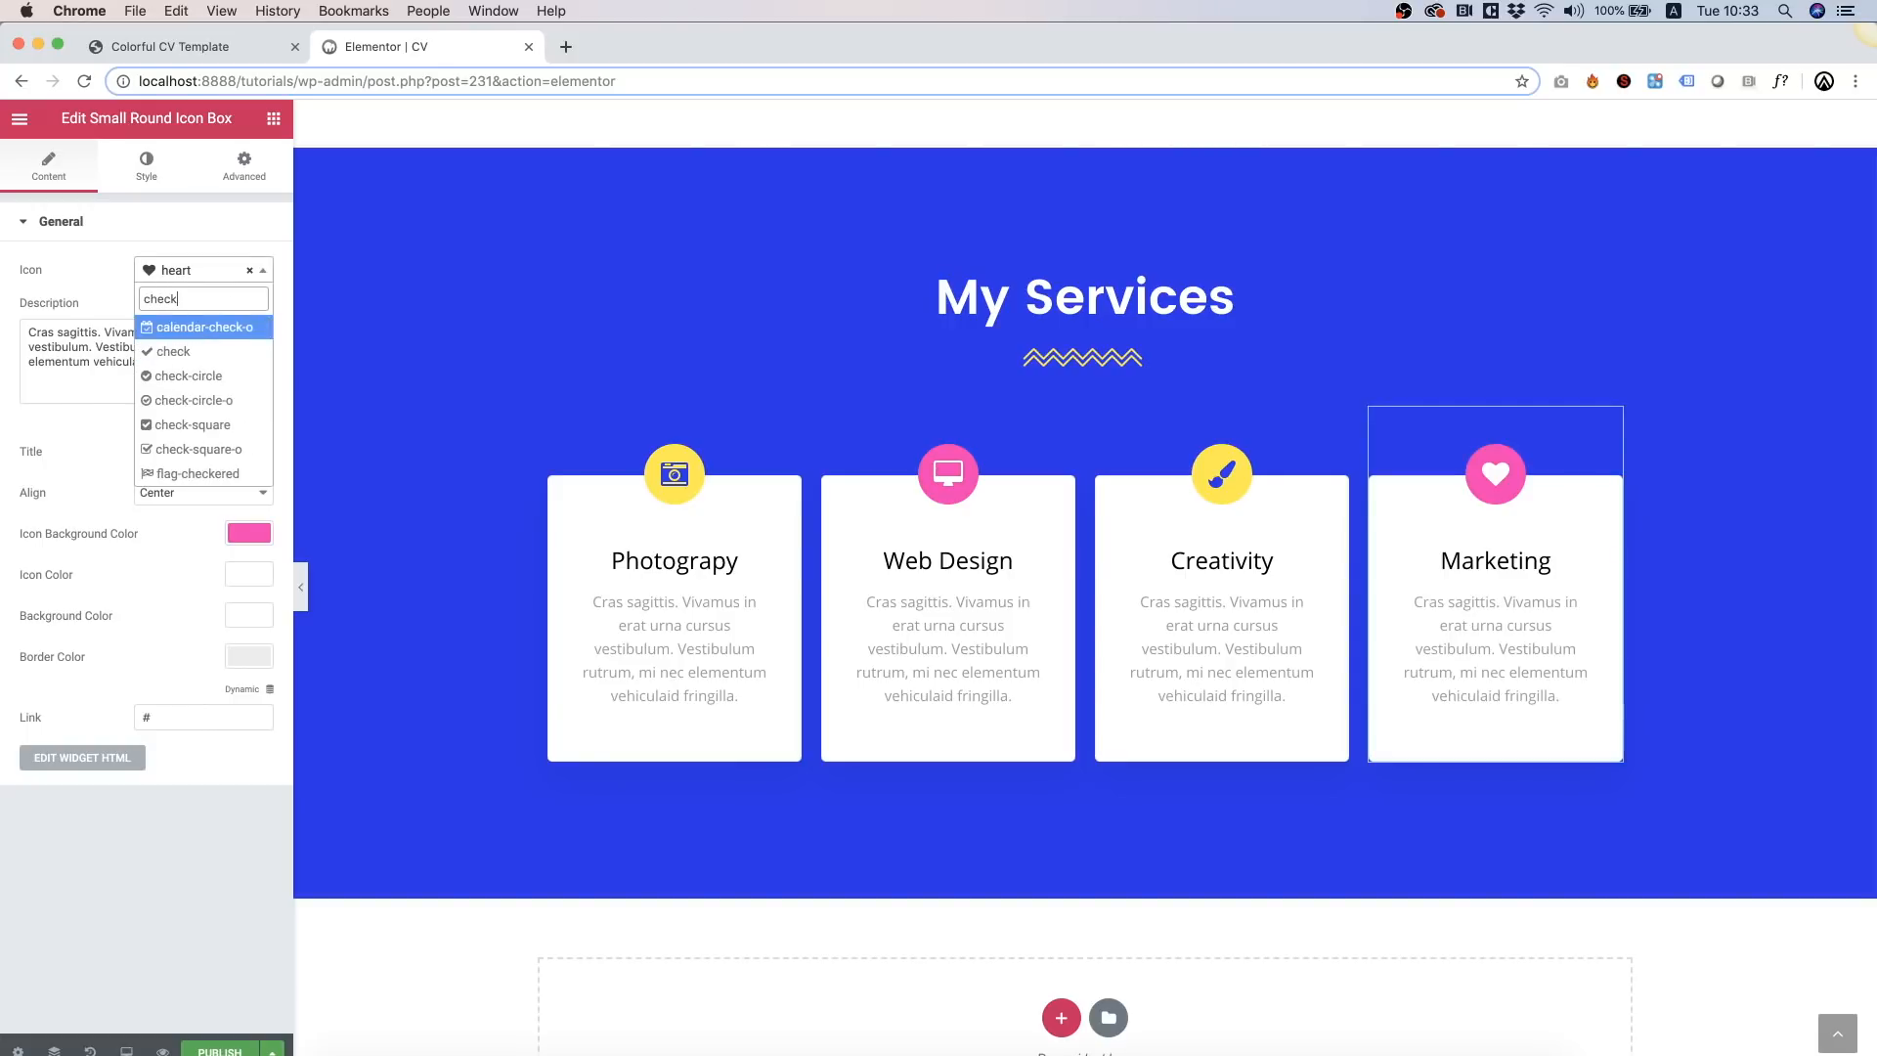
click(185, 351)
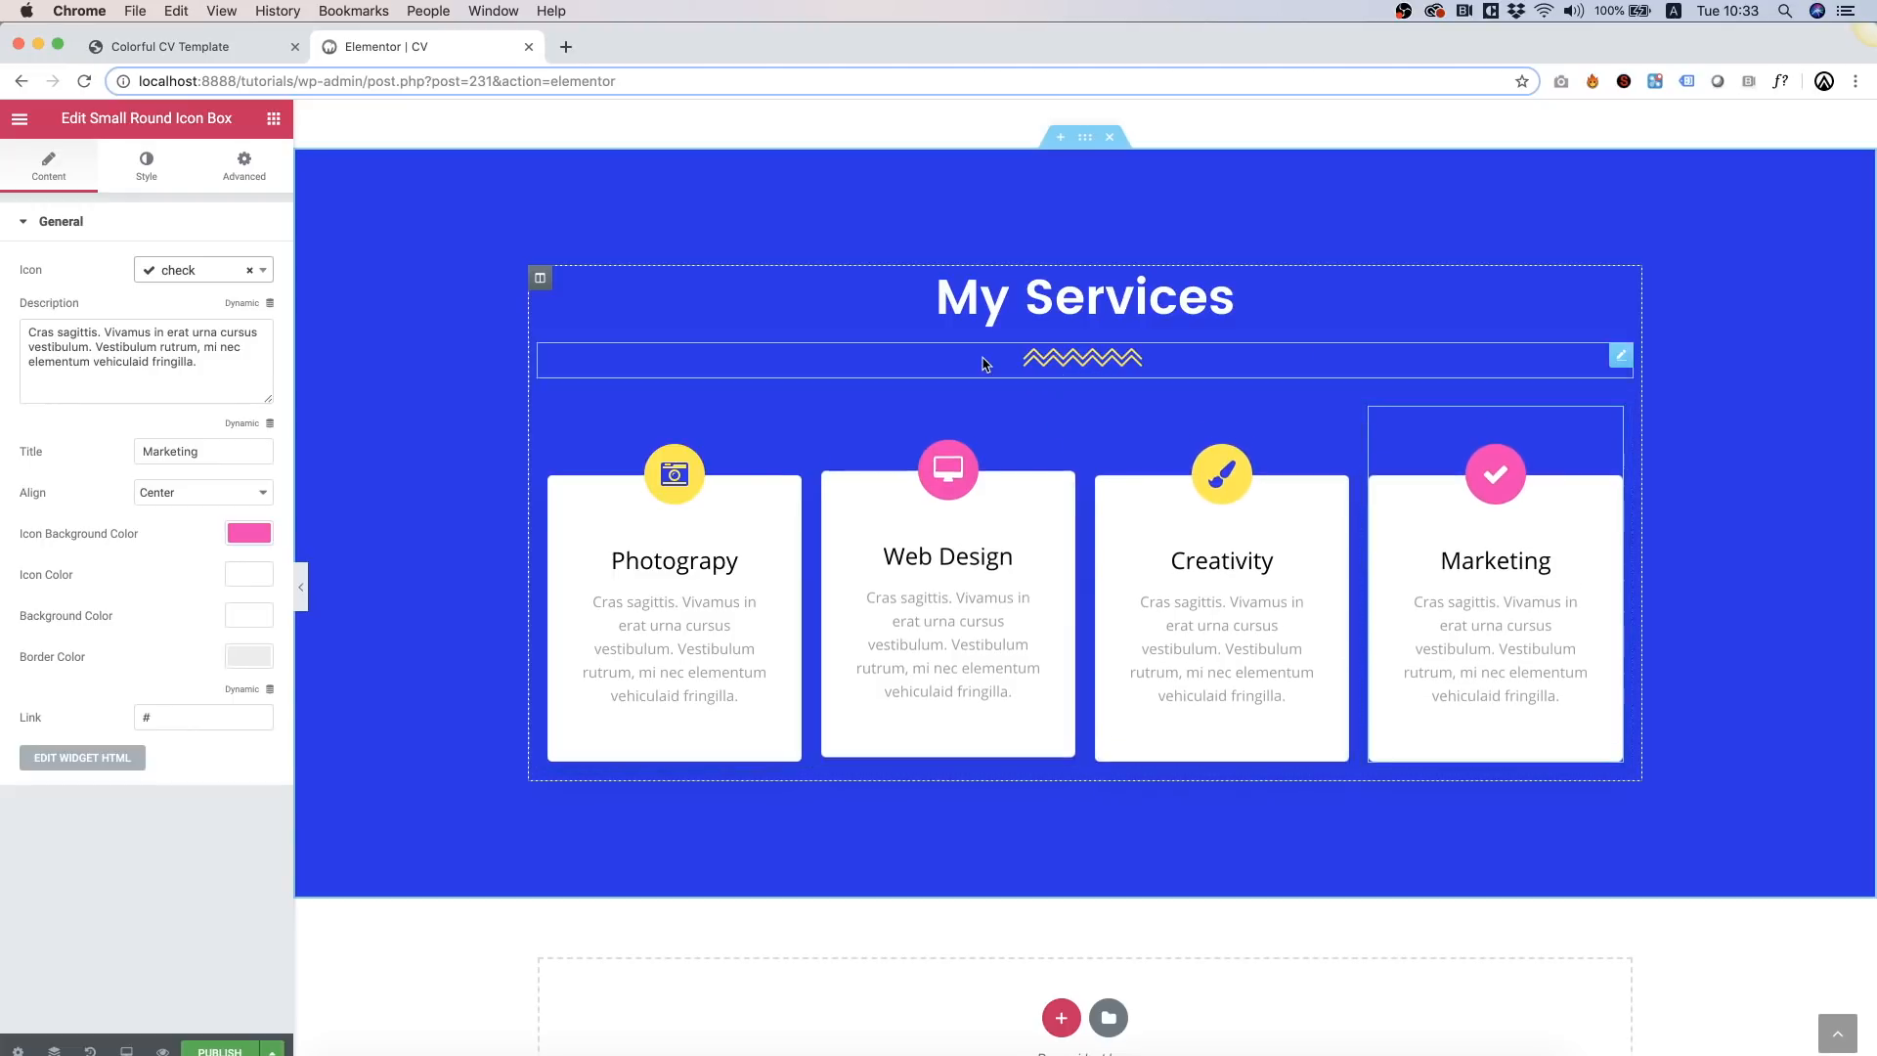
Step: Copy the About Me section and paste it below My Services
scroll(1653, 415, down, 2)
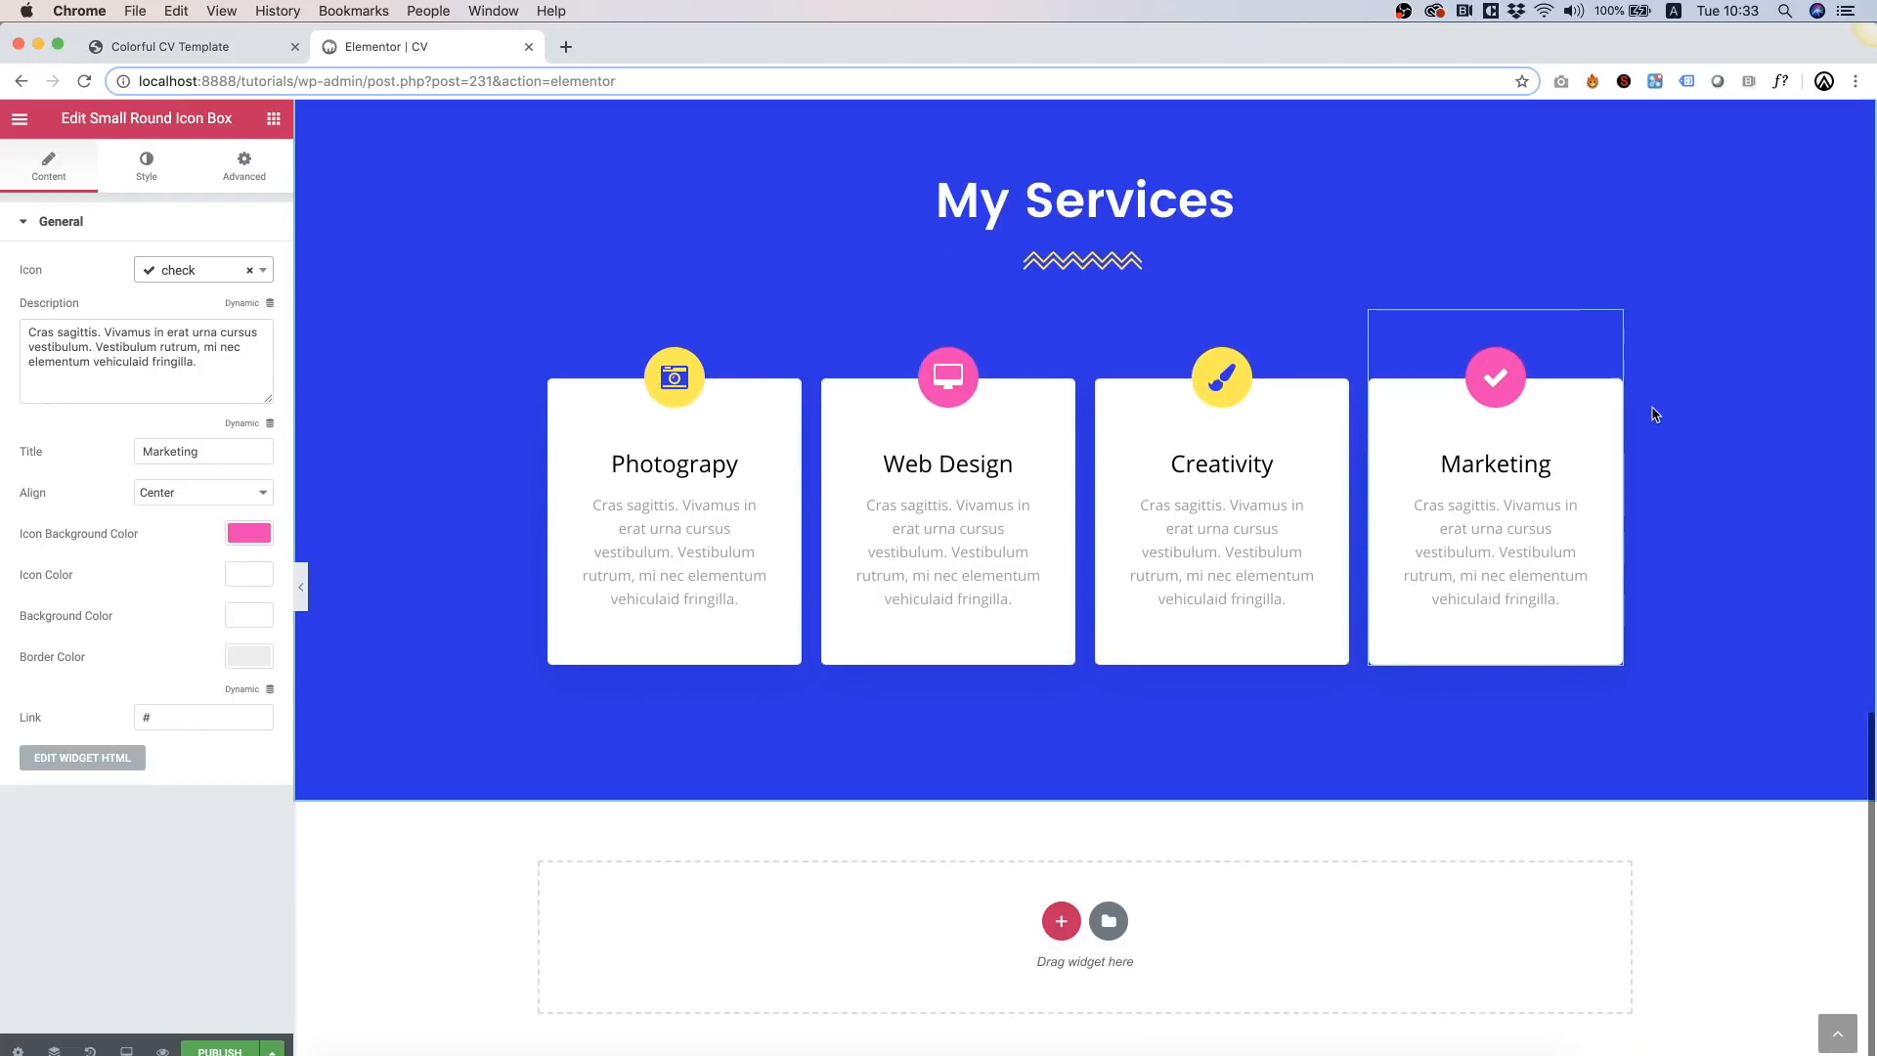
scroll(1653, 415, up, 8)
scroll(1653, 415, down, 8)
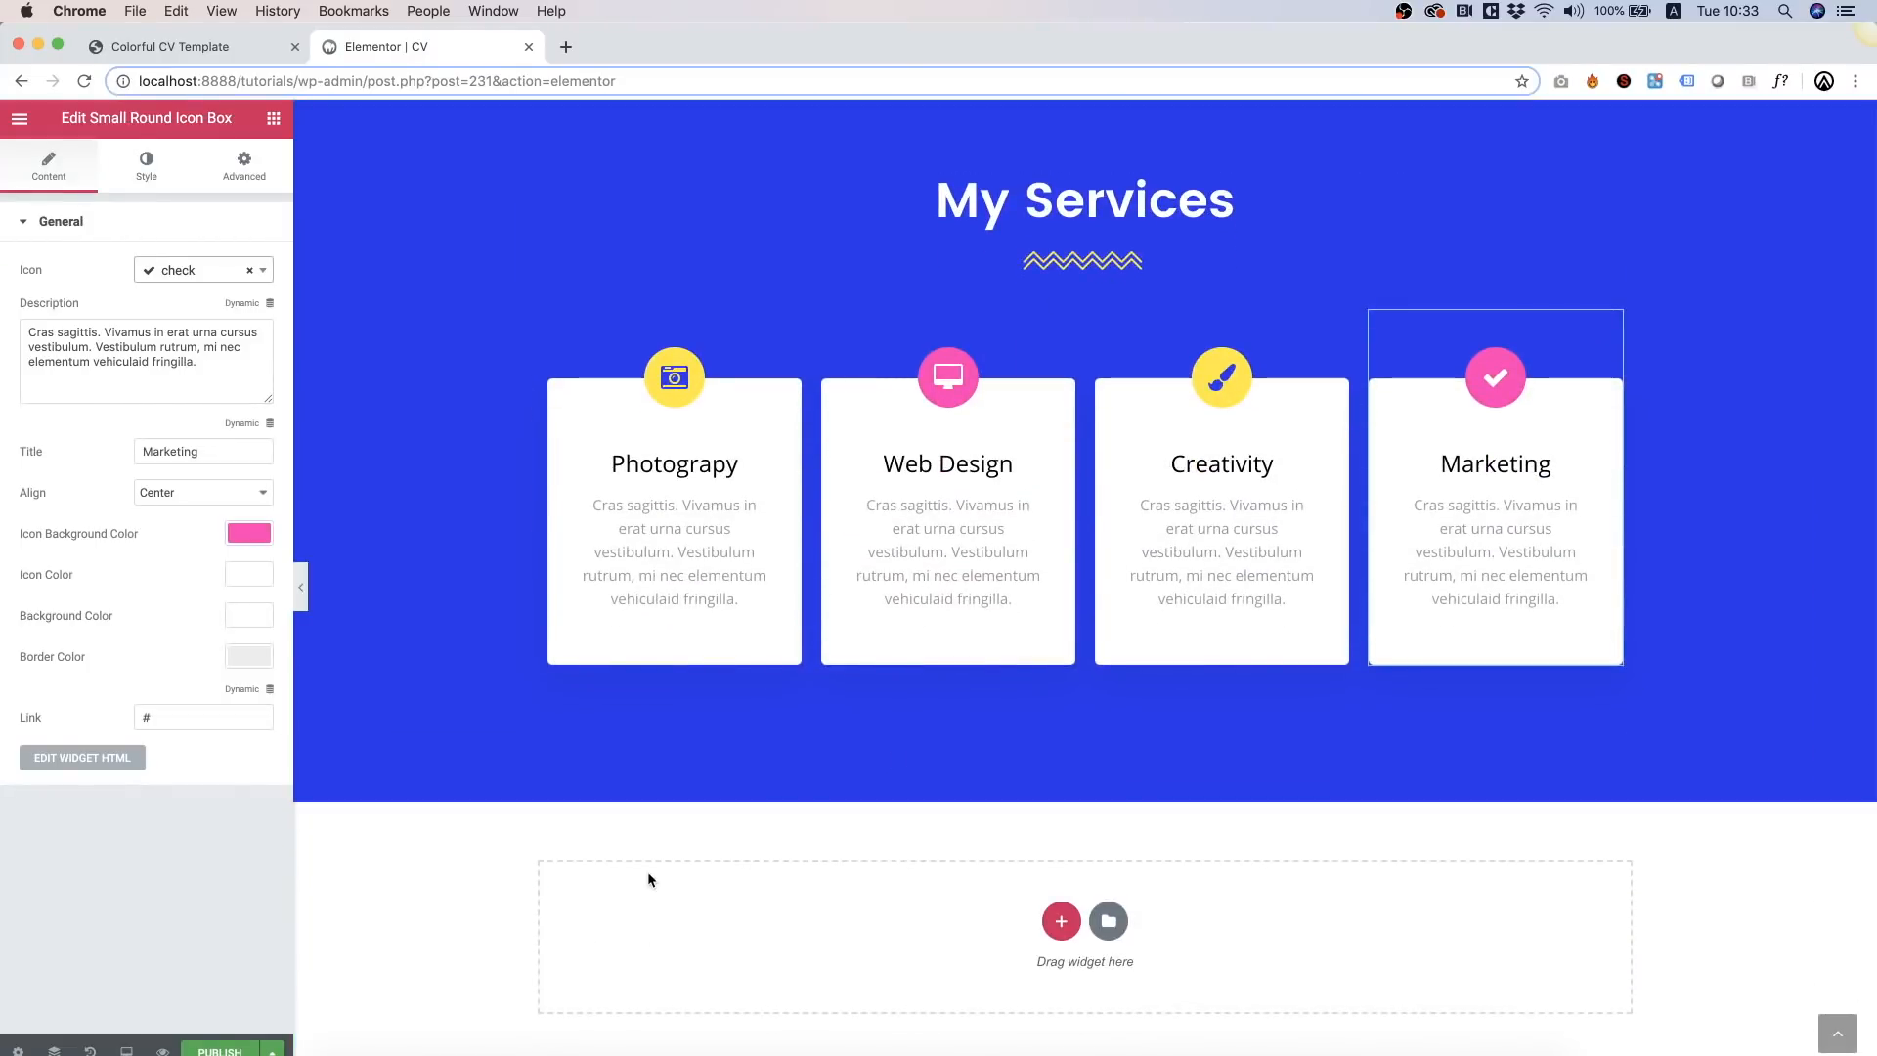
scroll(652, 879, up, 2)
scroll(651, 877, up, 3)
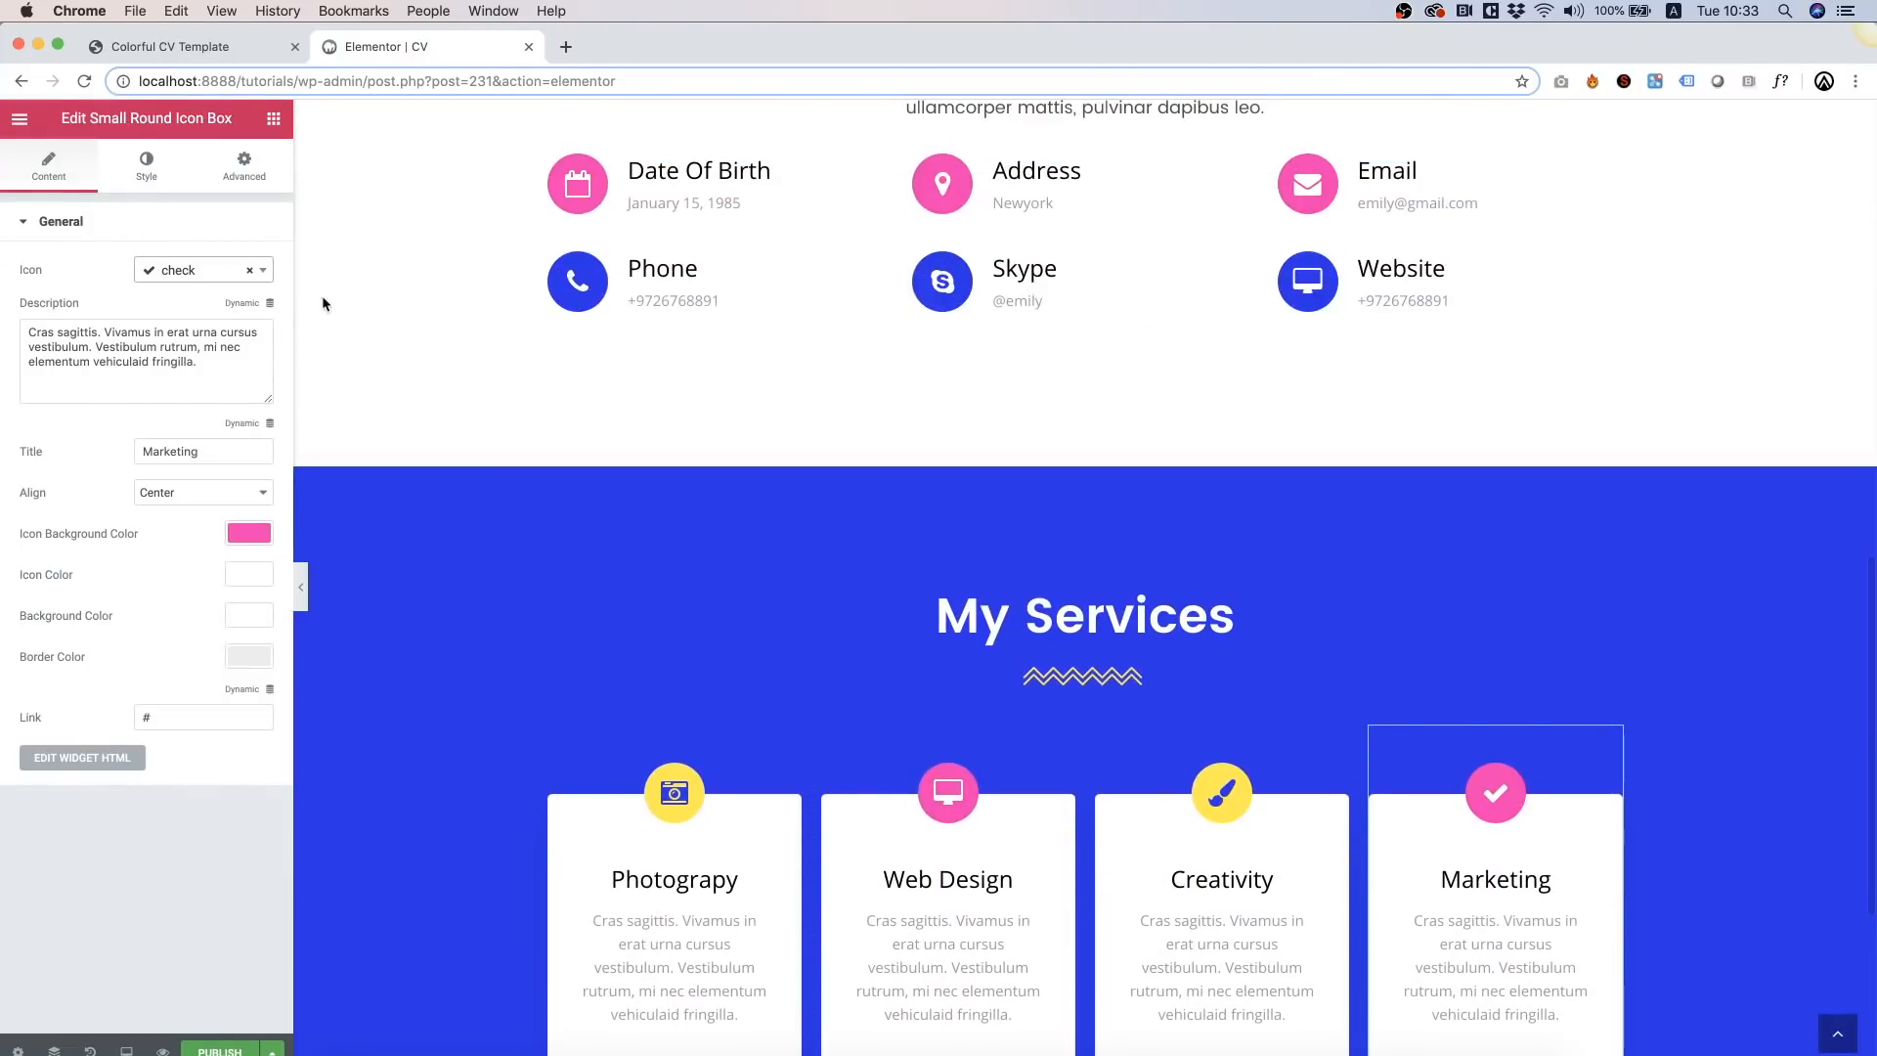
right_click(371, 254)
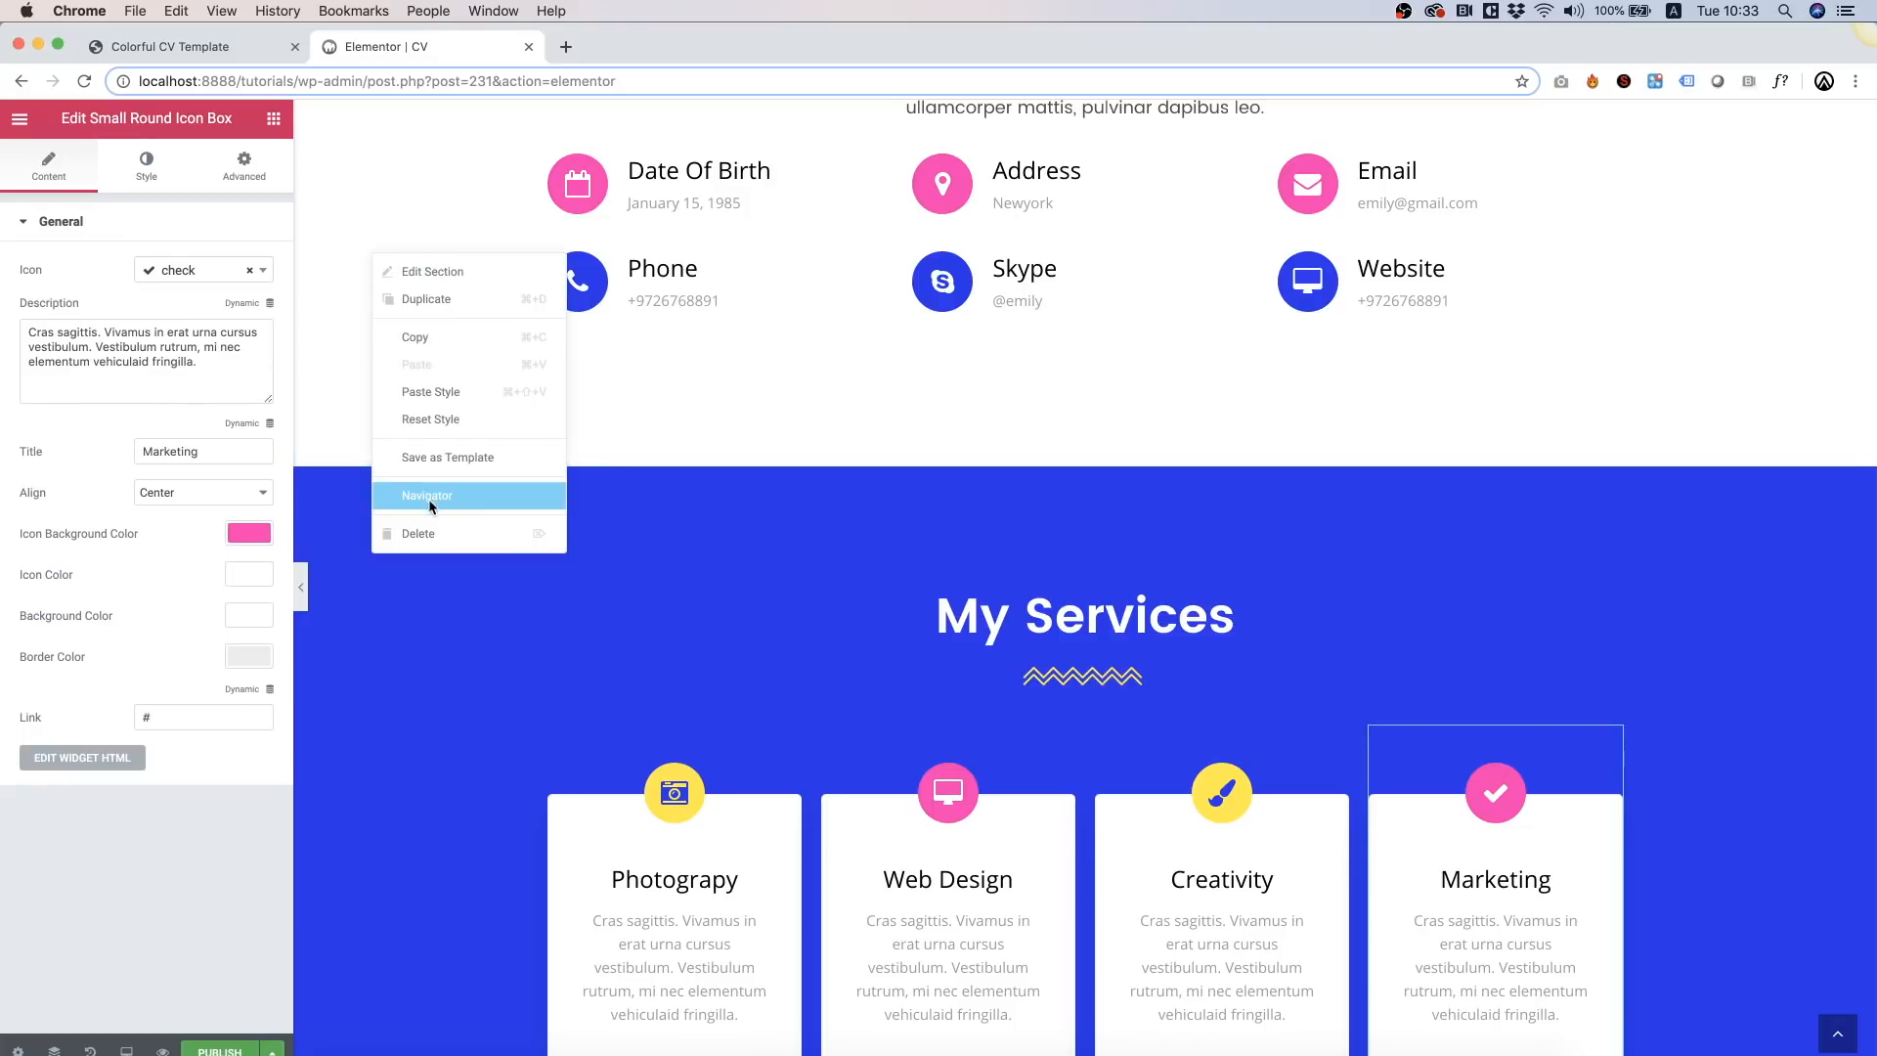
click(440, 337)
scroll(436, 329, down, 4)
right_click(449, 932)
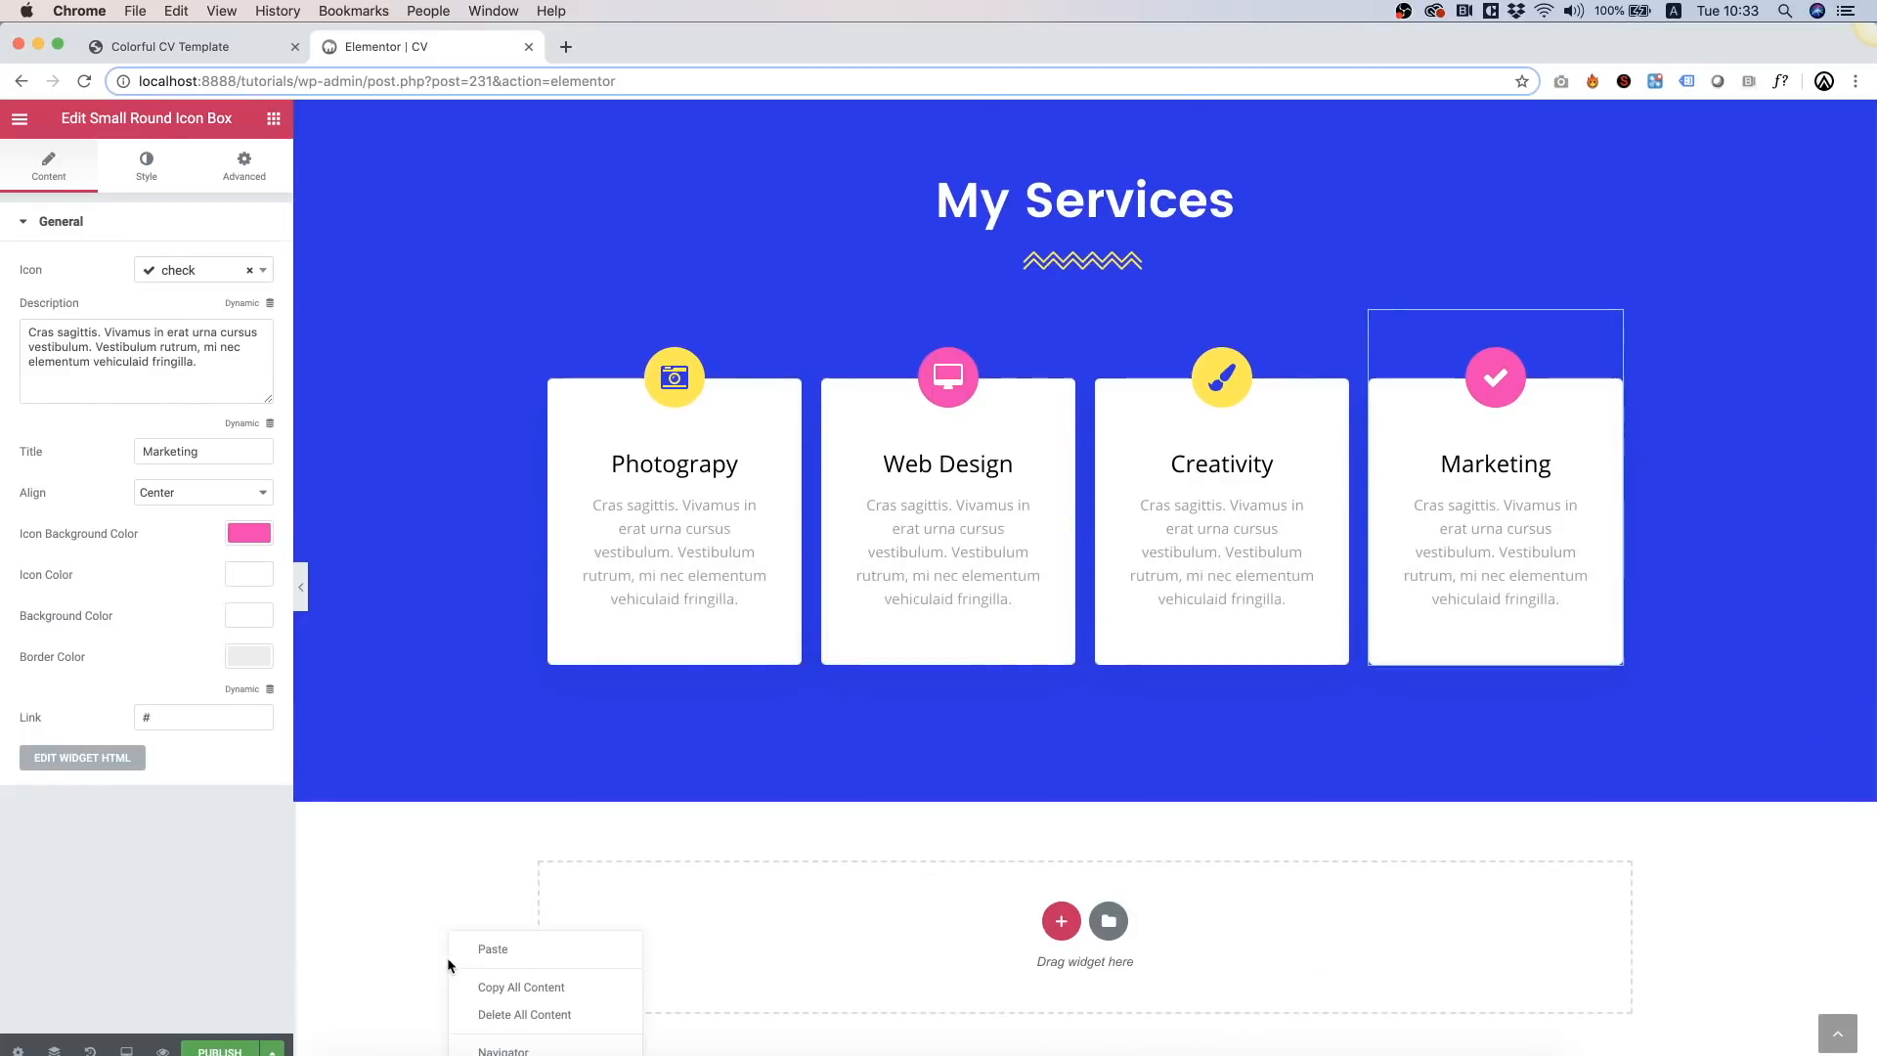
click(525, 952)
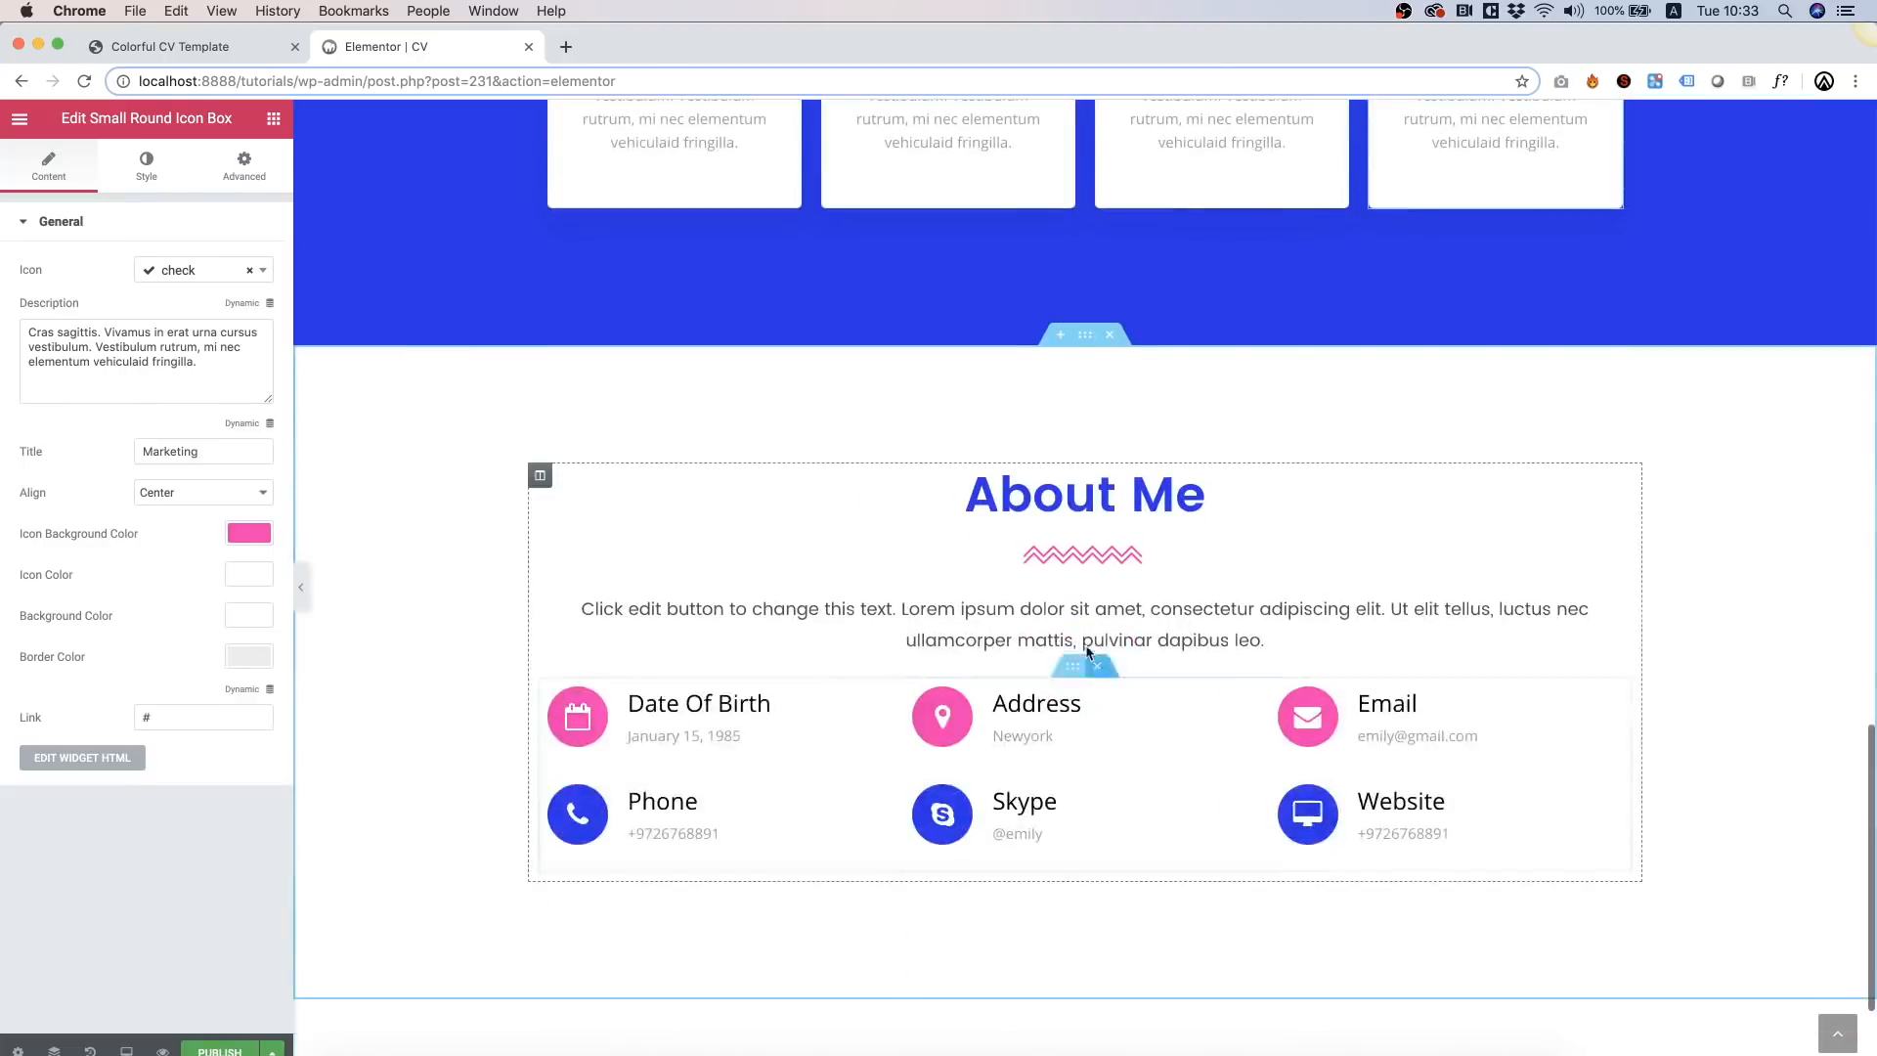
Step: Rename the copied heading to 'My Resume' and left-align it
double_click(1012, 520)
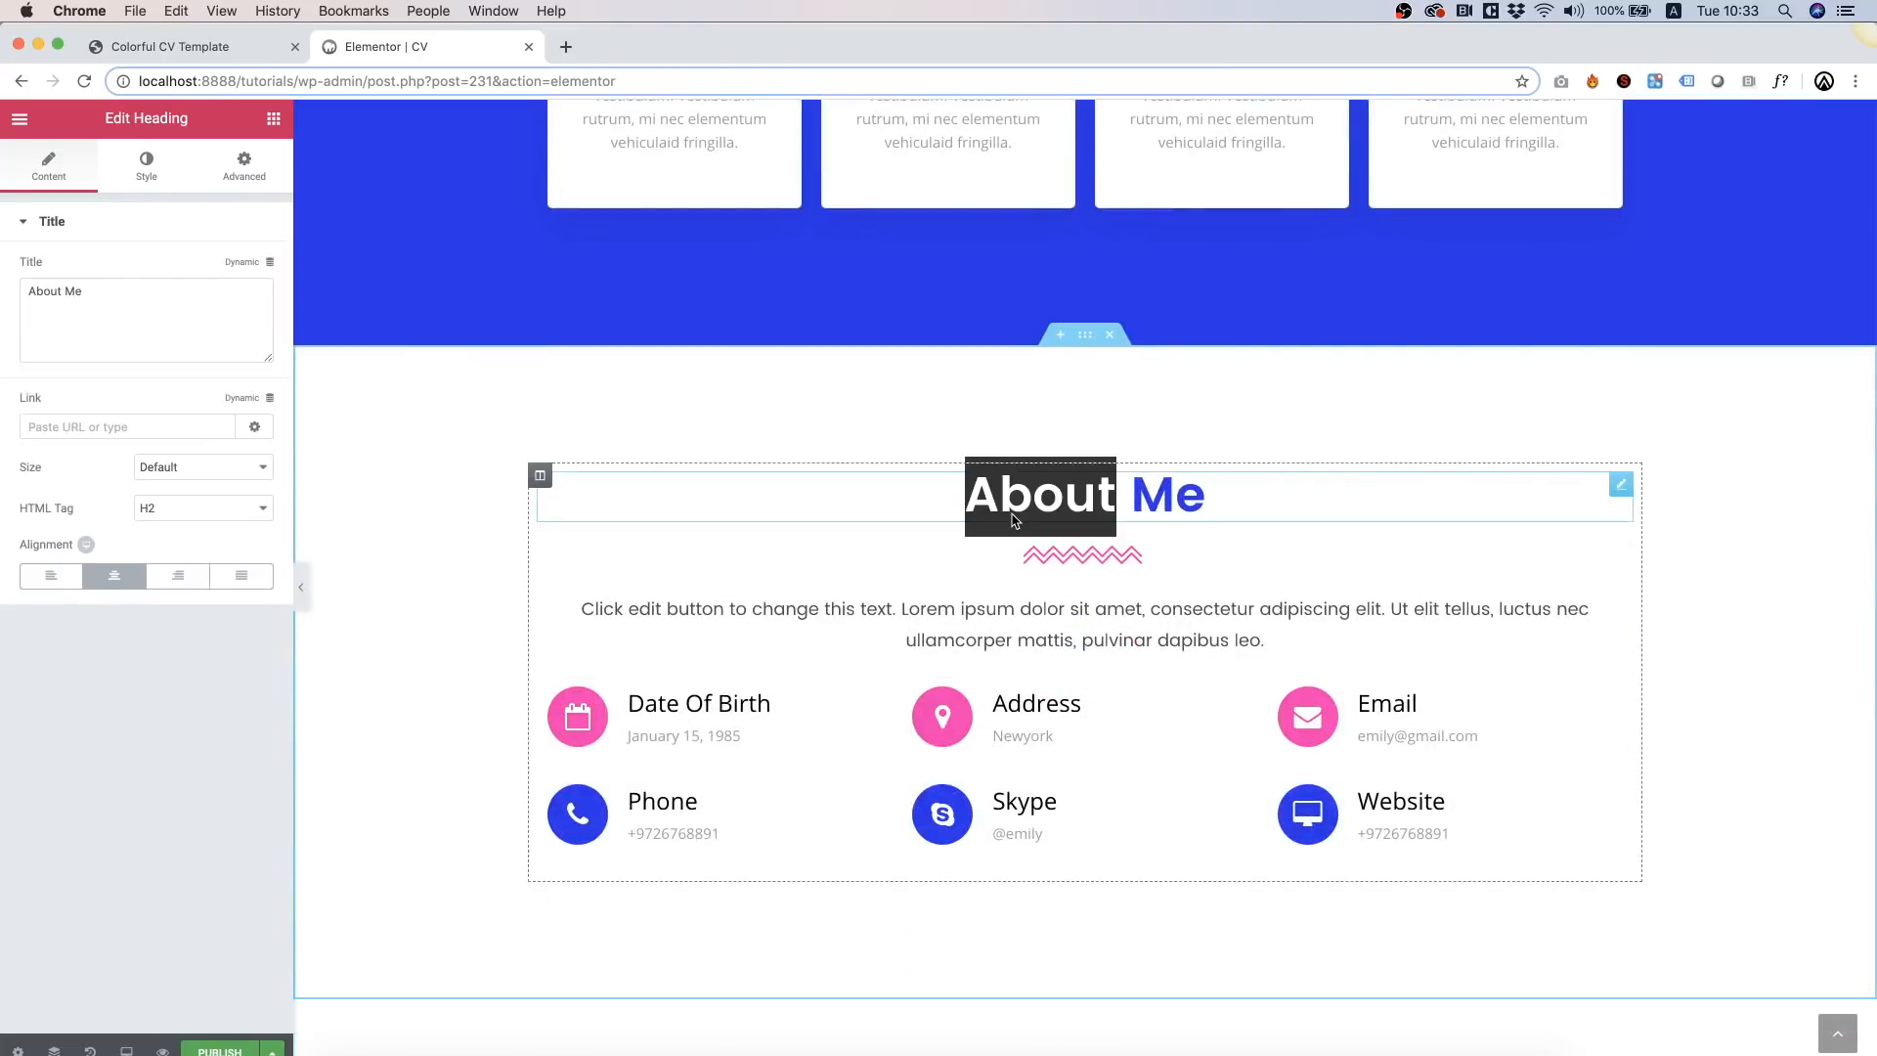
triple_click(1088, 505)
text(M)
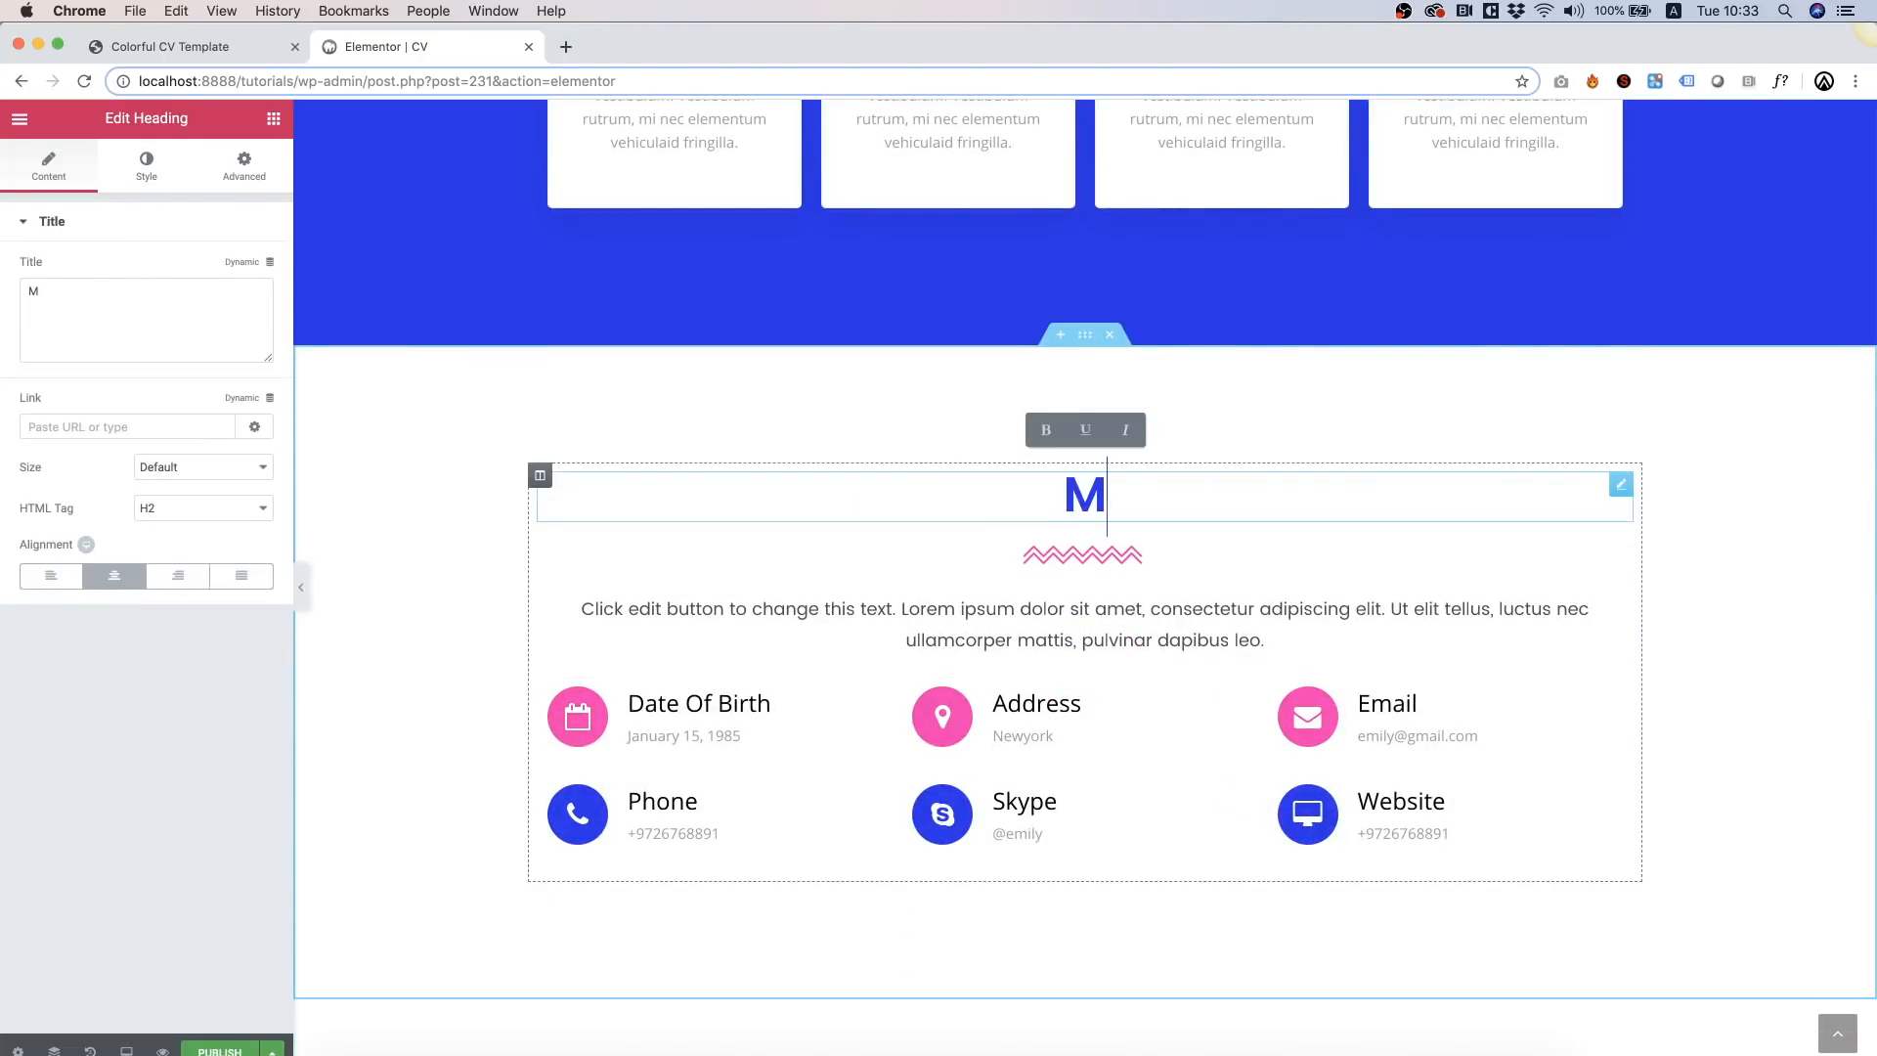
text(y Resume)
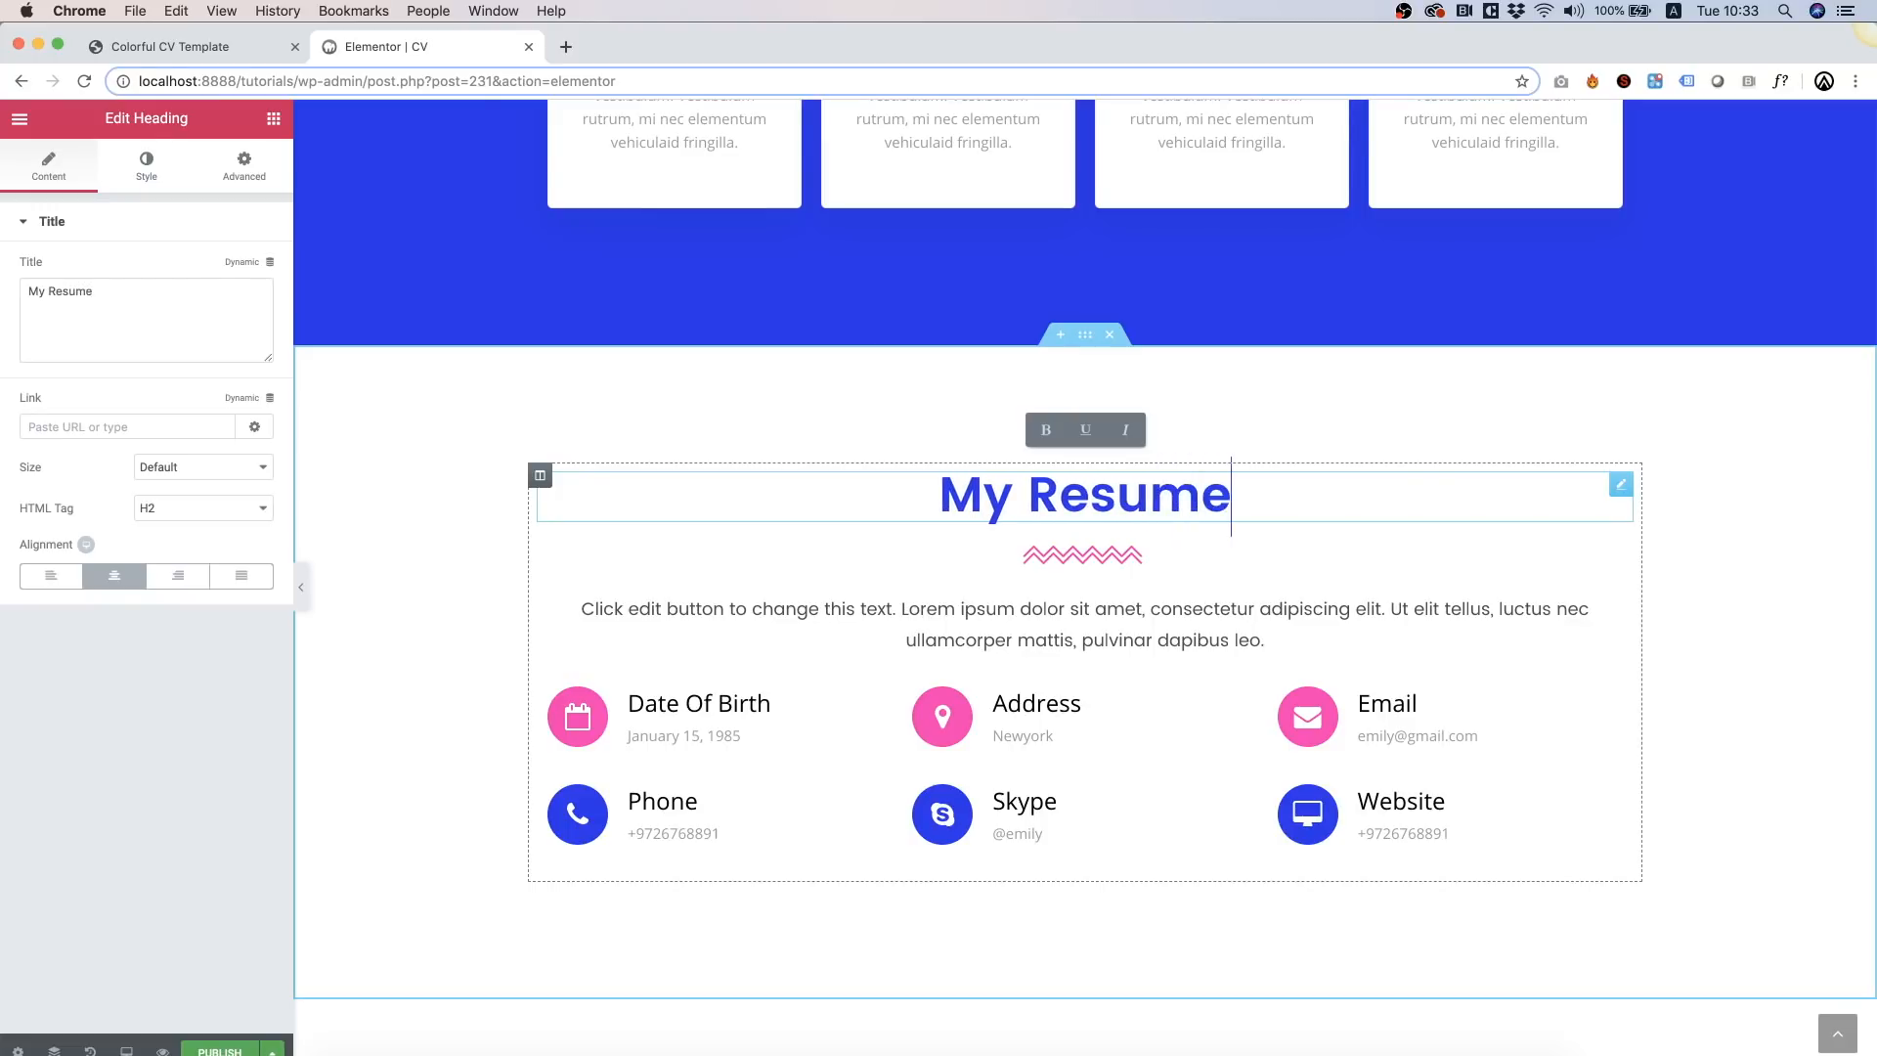
click(51, 575)
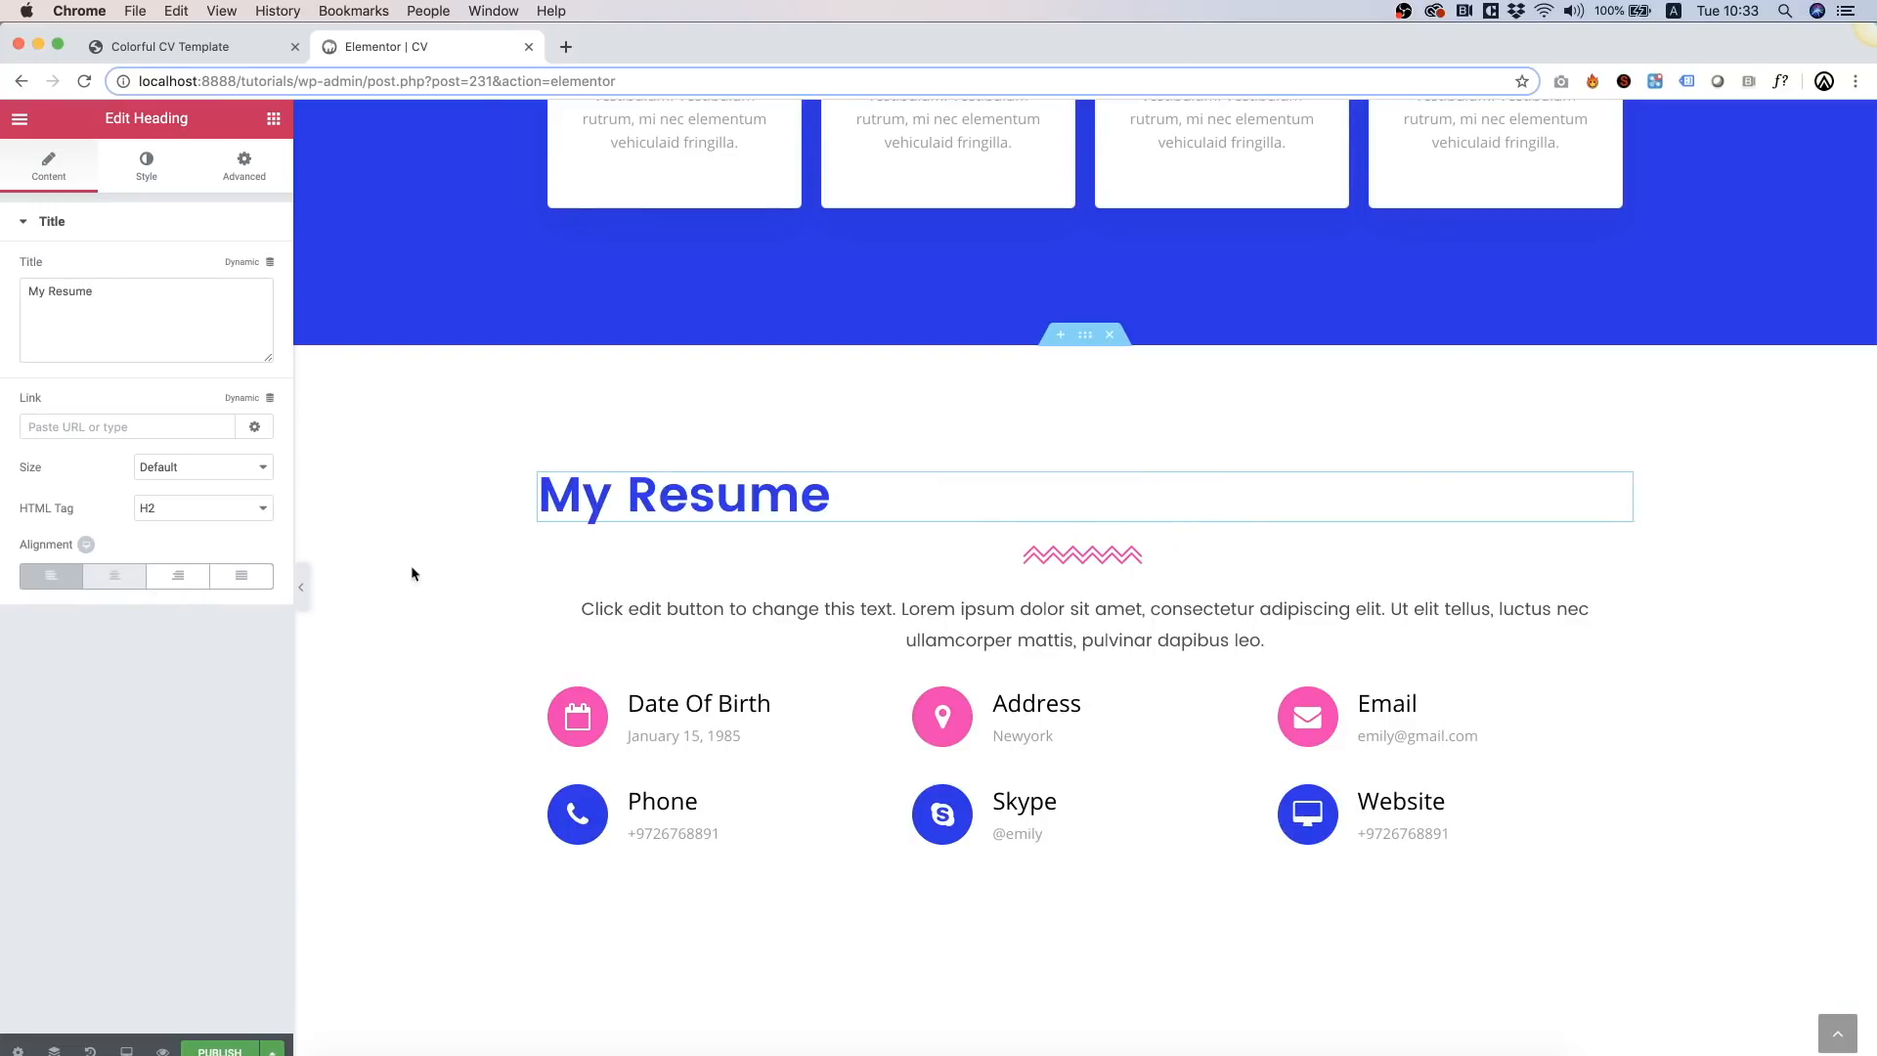
Step: Align the zigzag separator left and delete the contact-details icon list
click(939, 549)
click(162, 313)
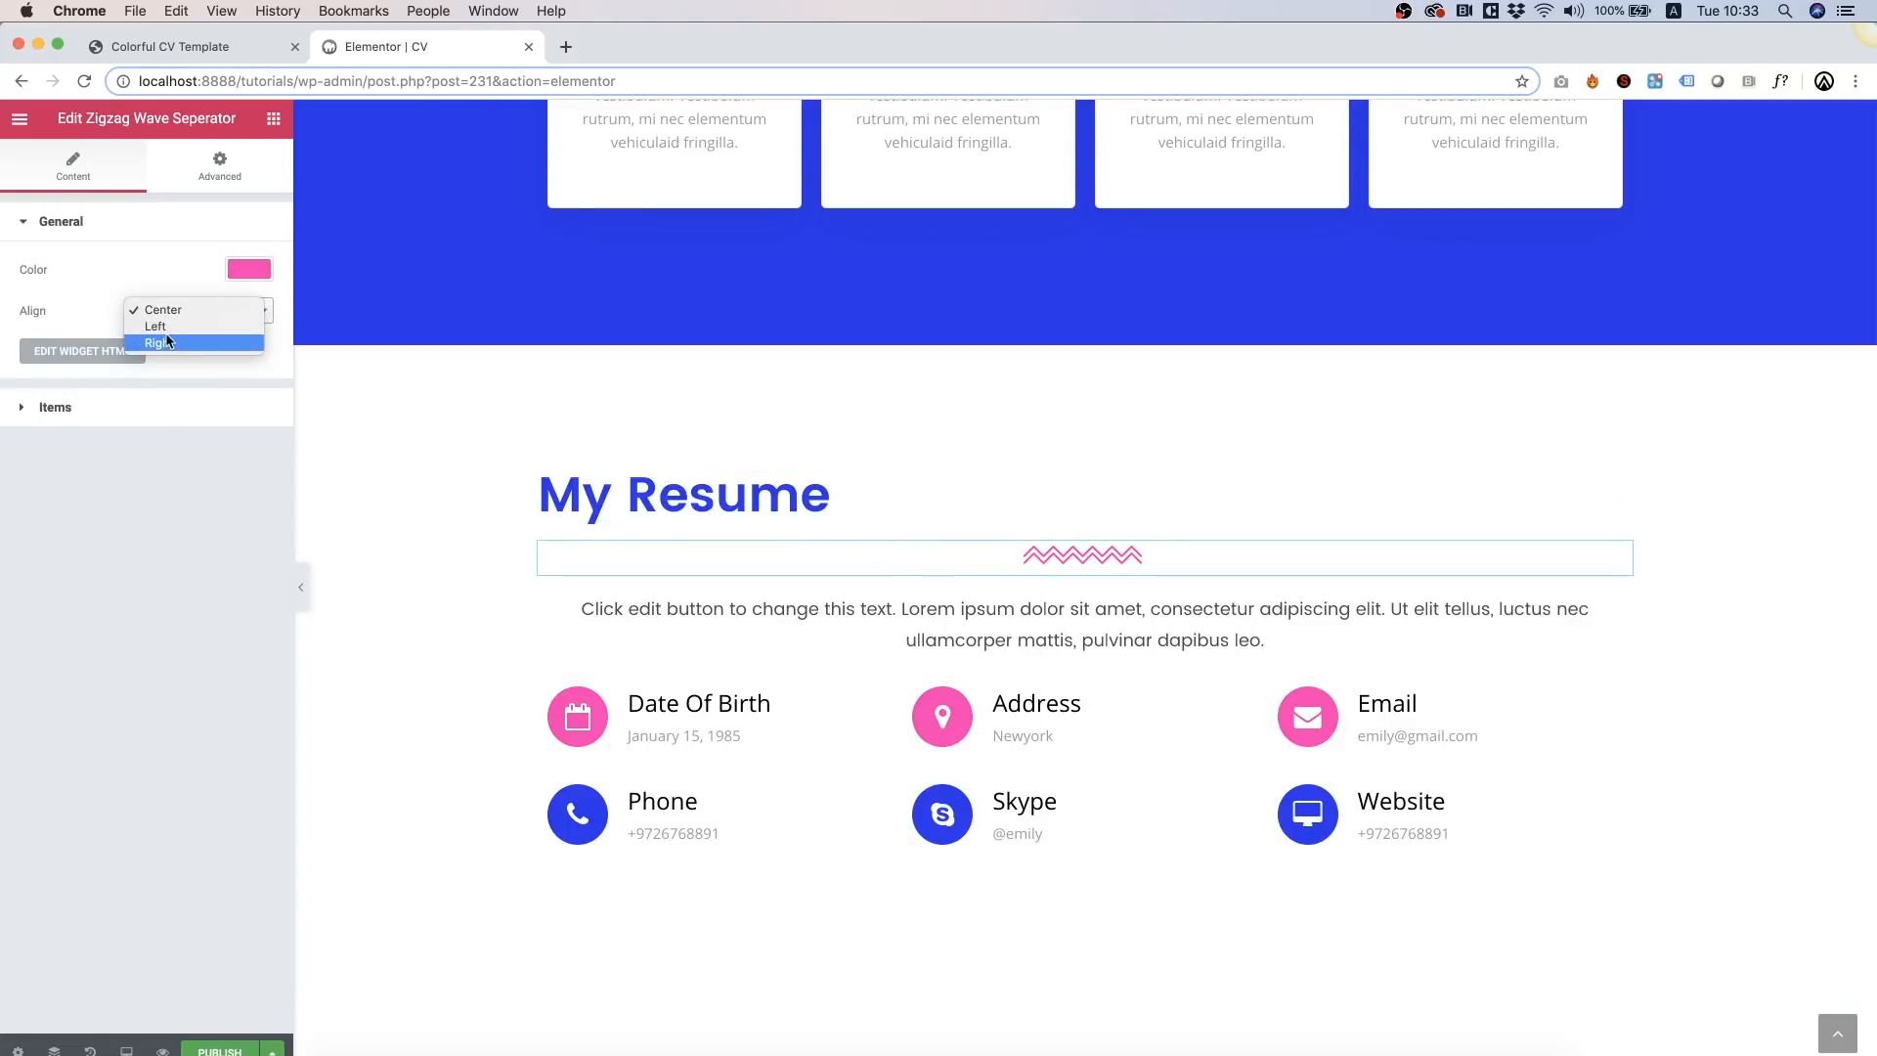
click(166, 329)
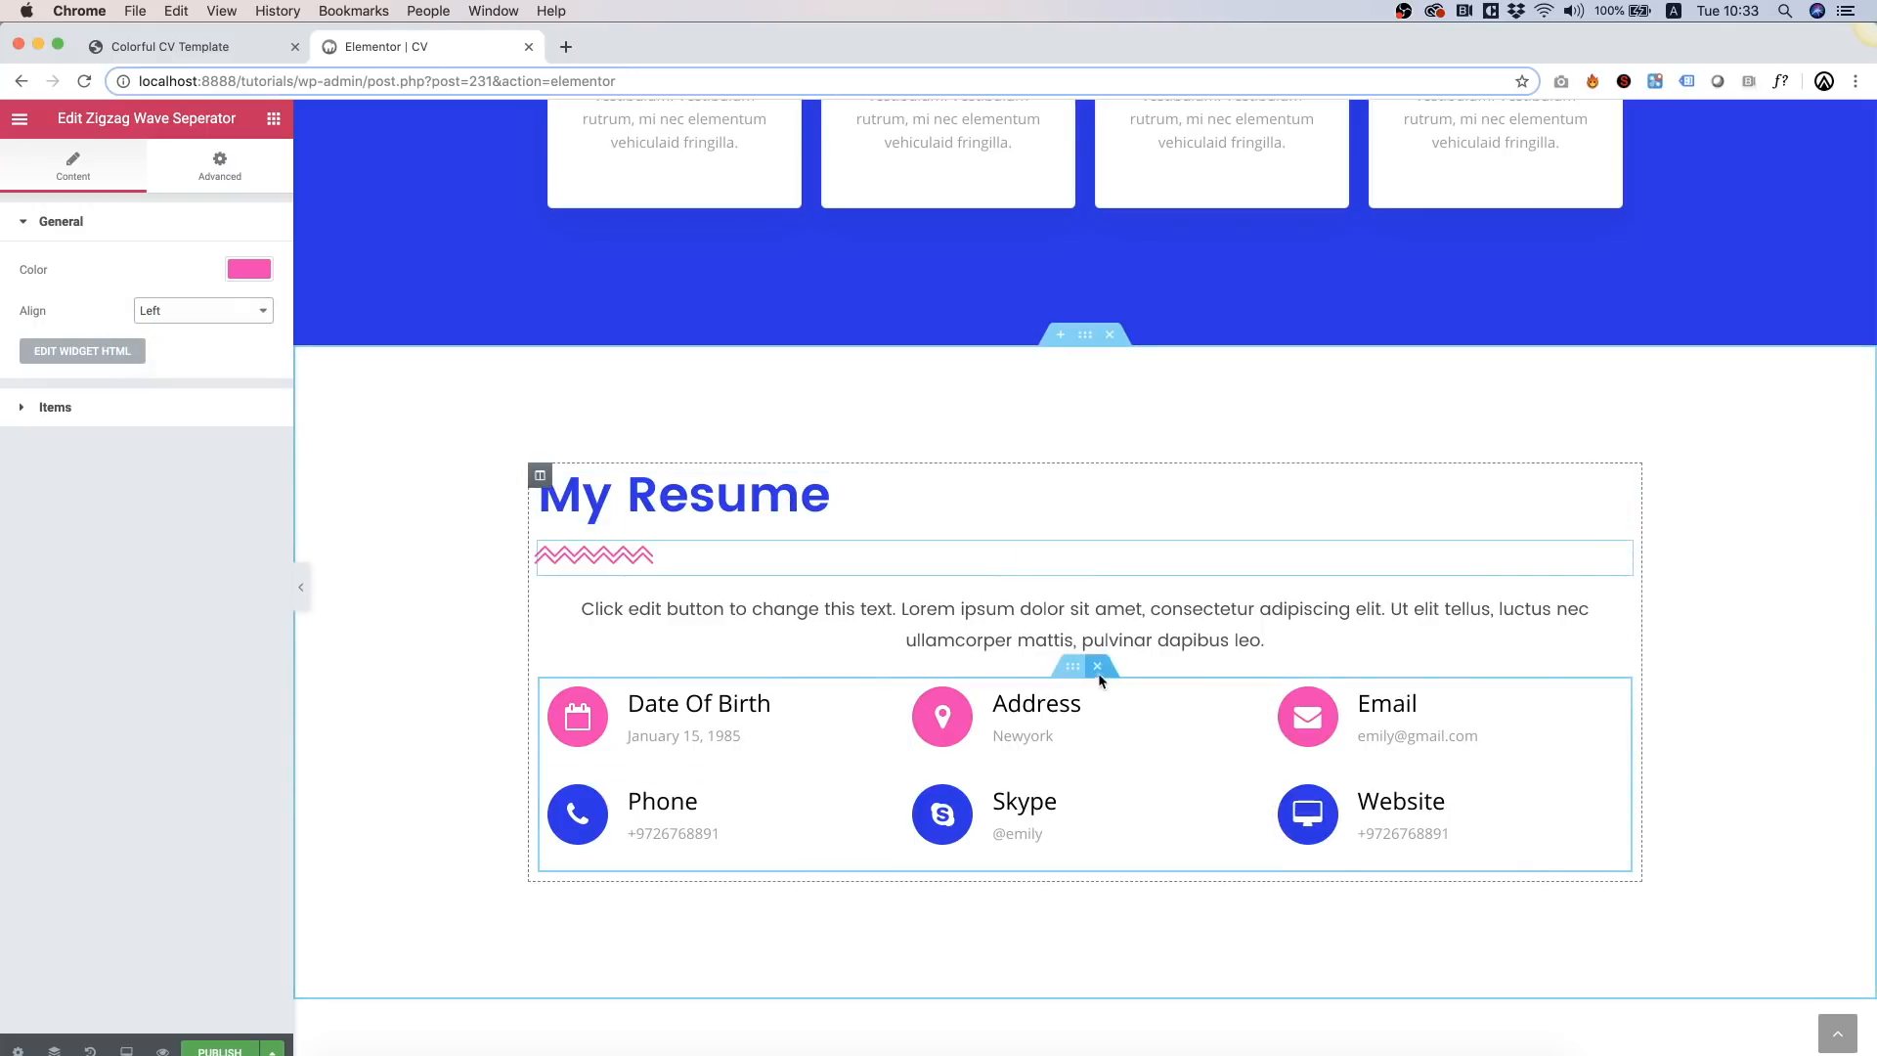
click(1100, 667)
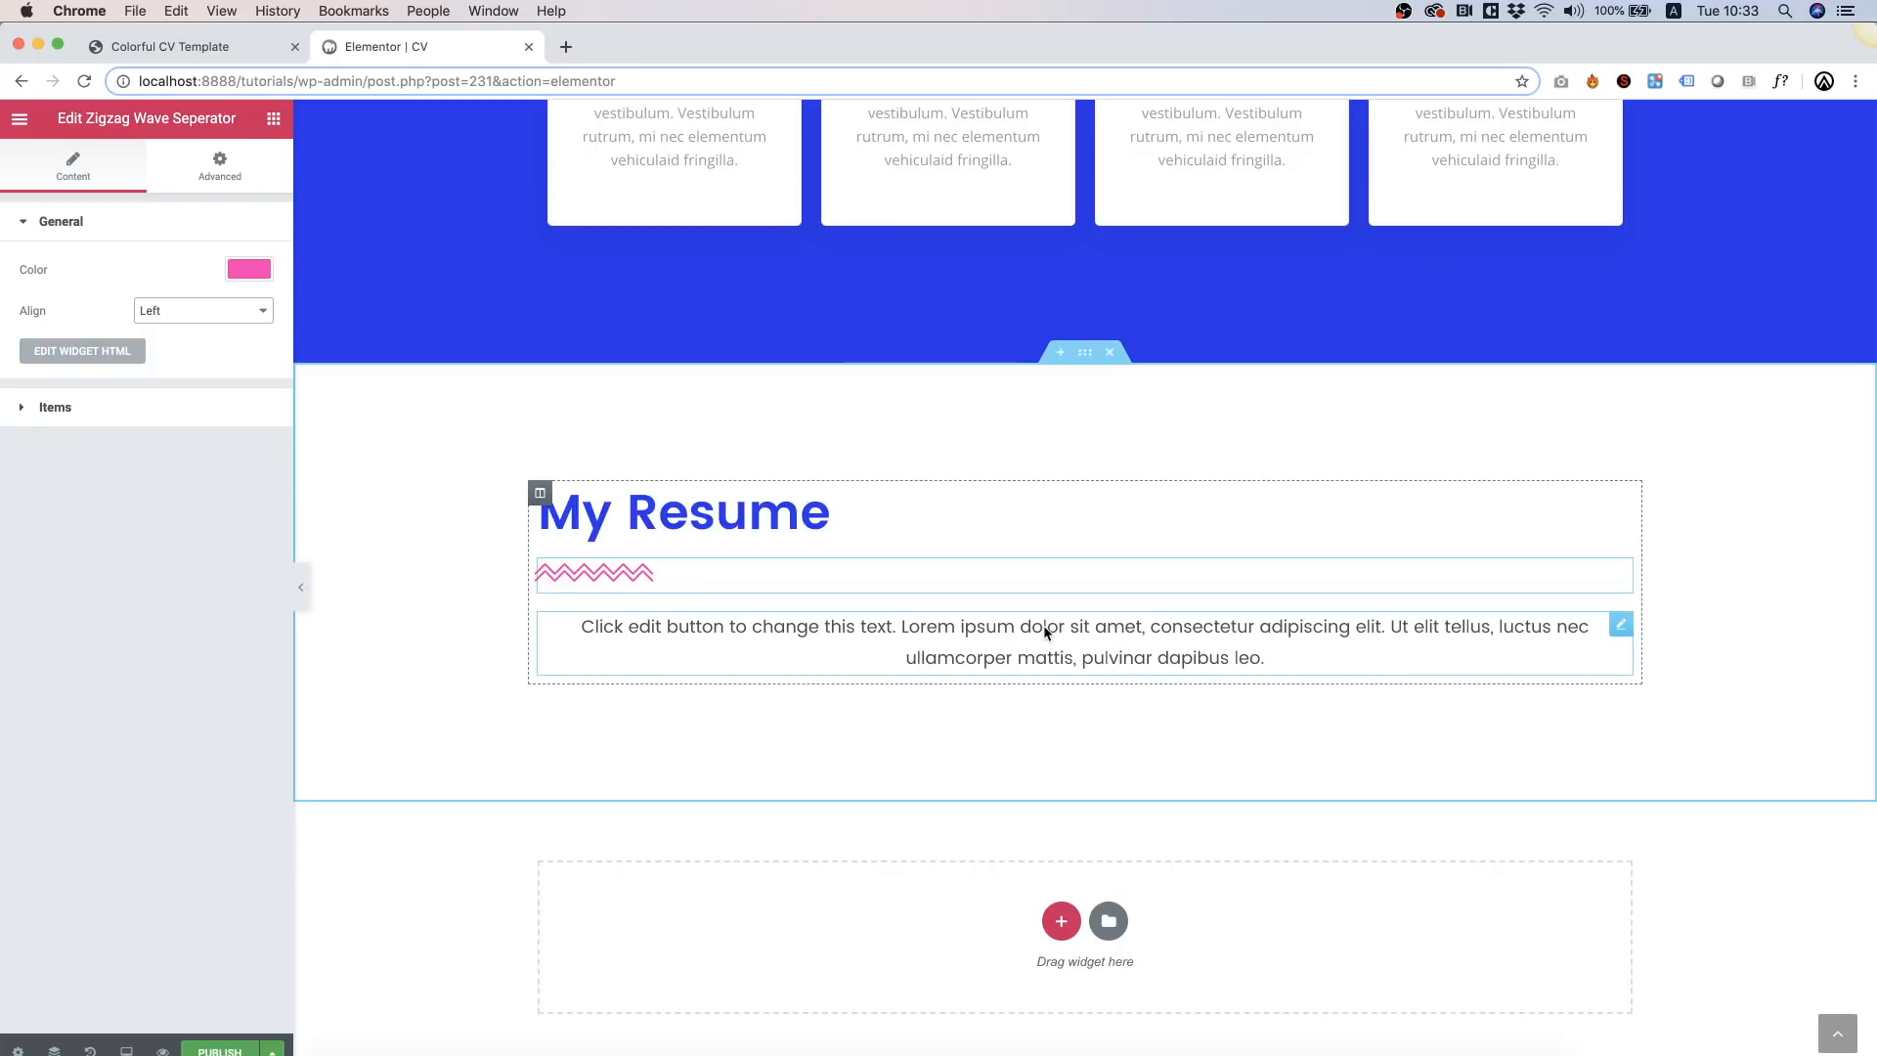
Step: Delete the intro paragraph and add a two-column inner section below the separator
right_click(847, 637)
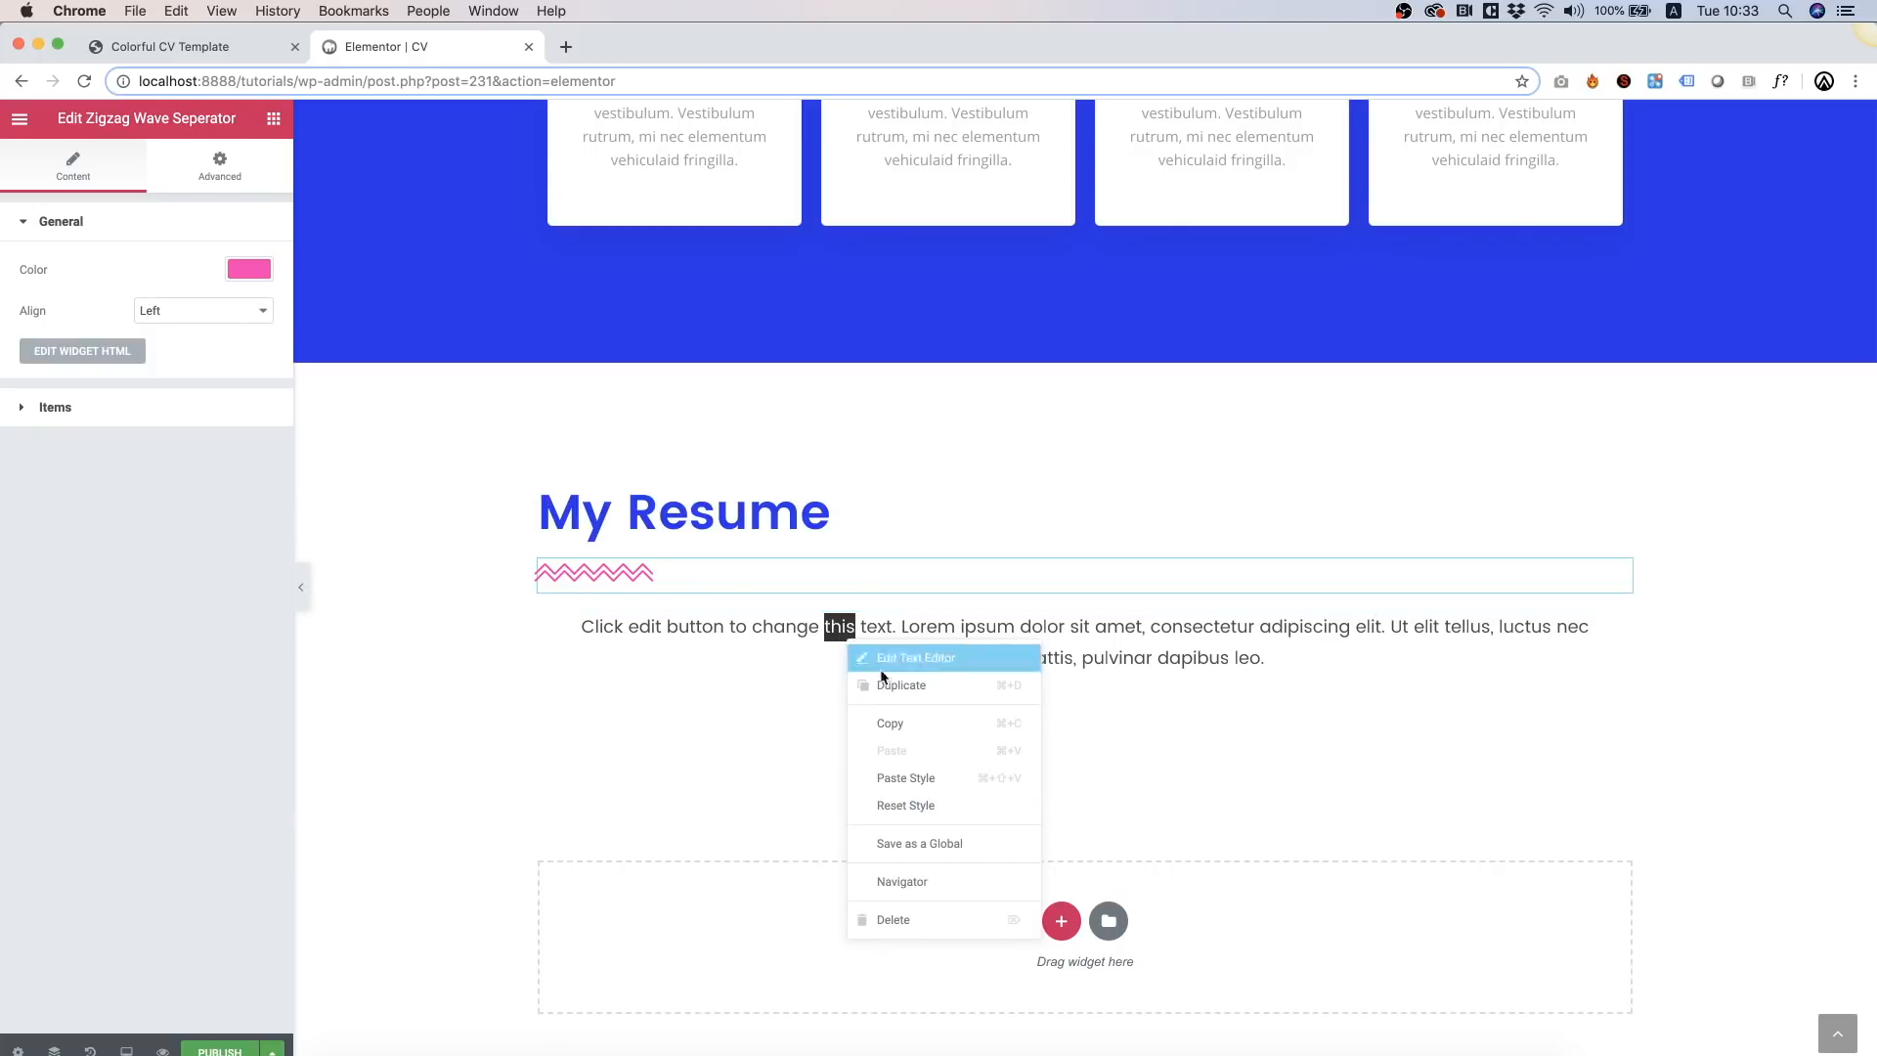
click(886, 917)
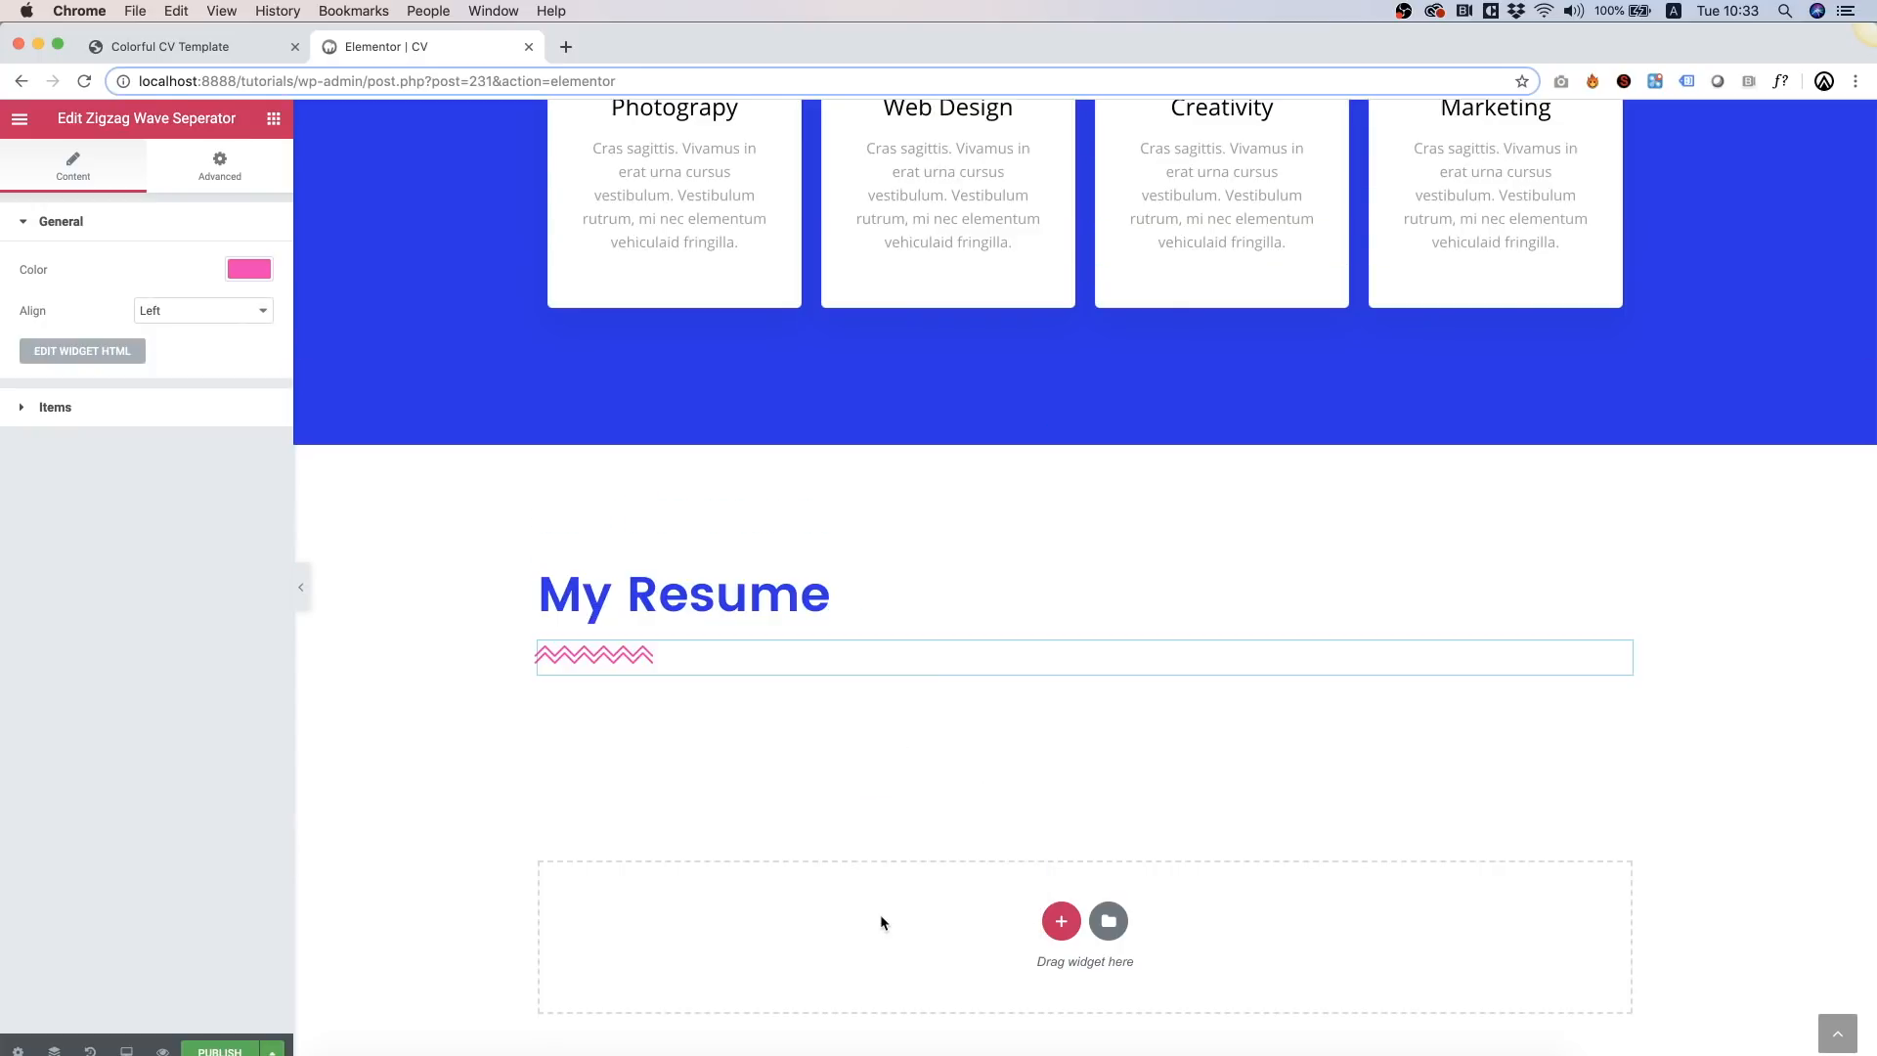
click(274, 119)
drag(83, 298, 735, 675)
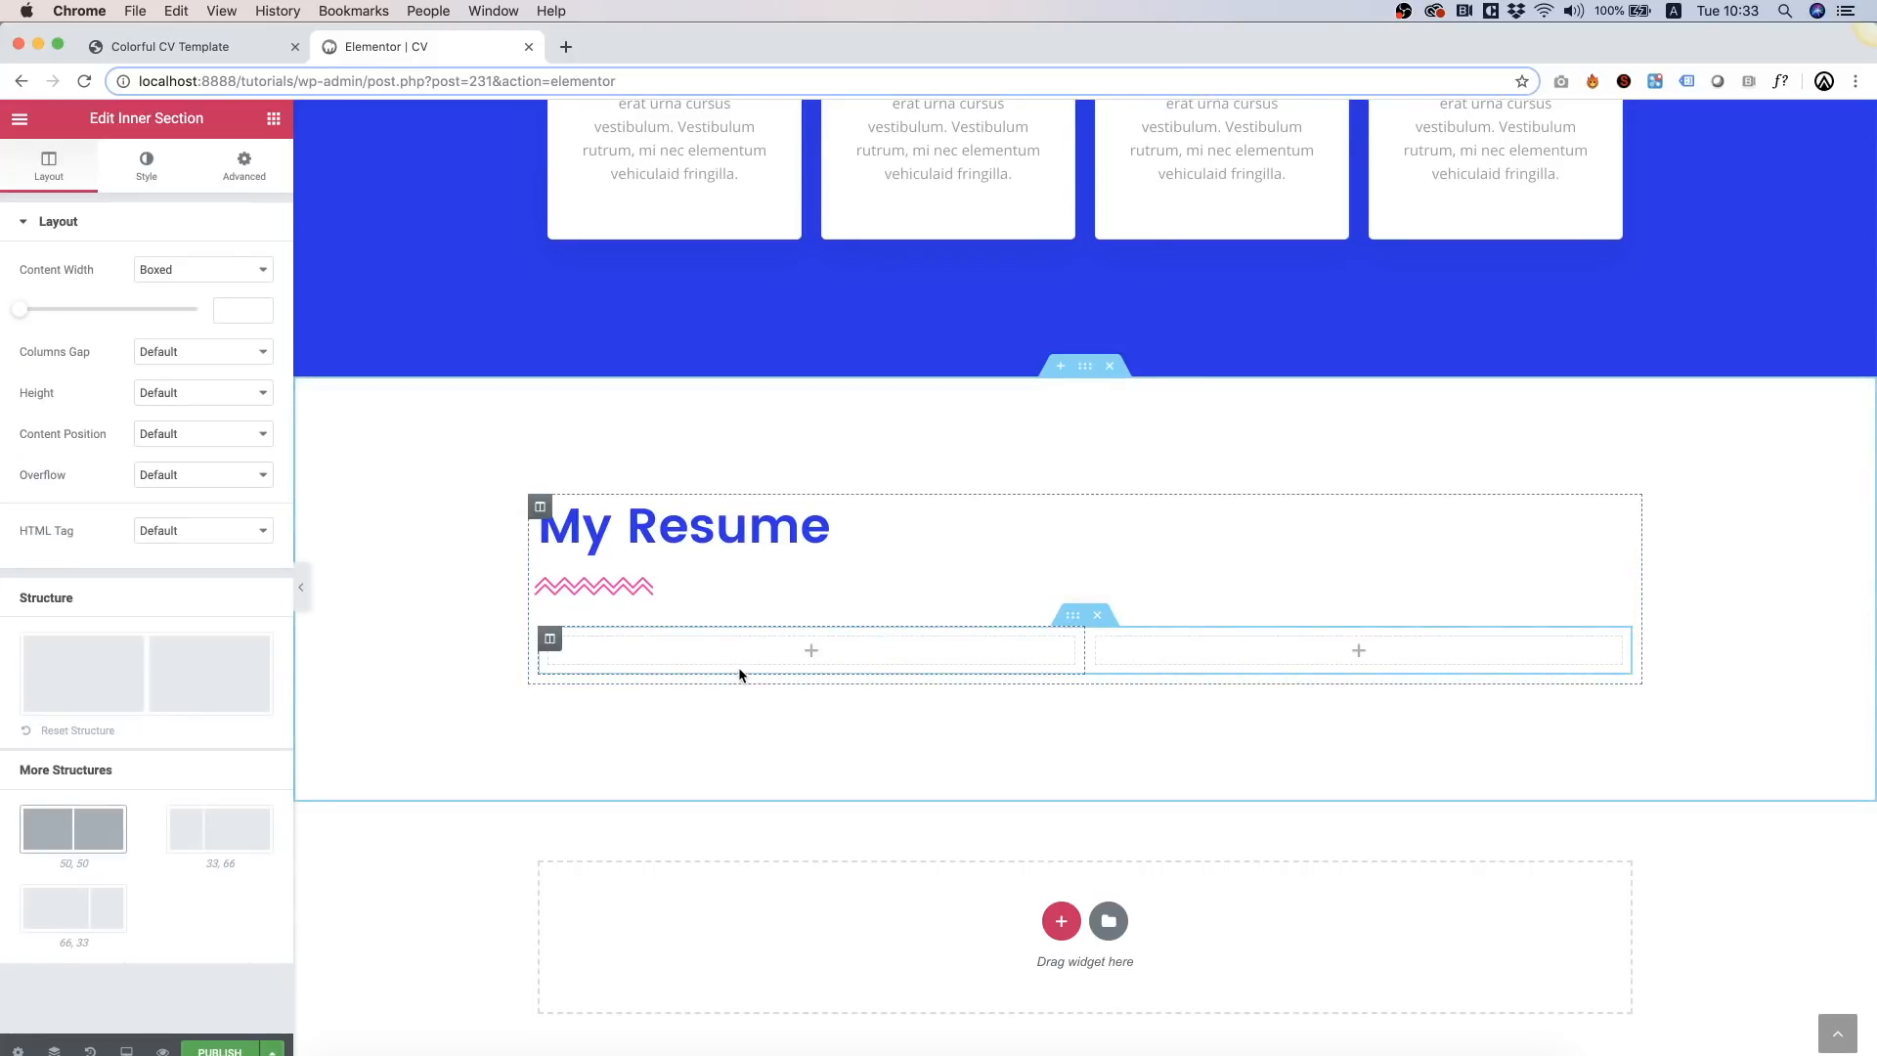
Step: Add an 'Education' heading to the left column
click(274, 119)
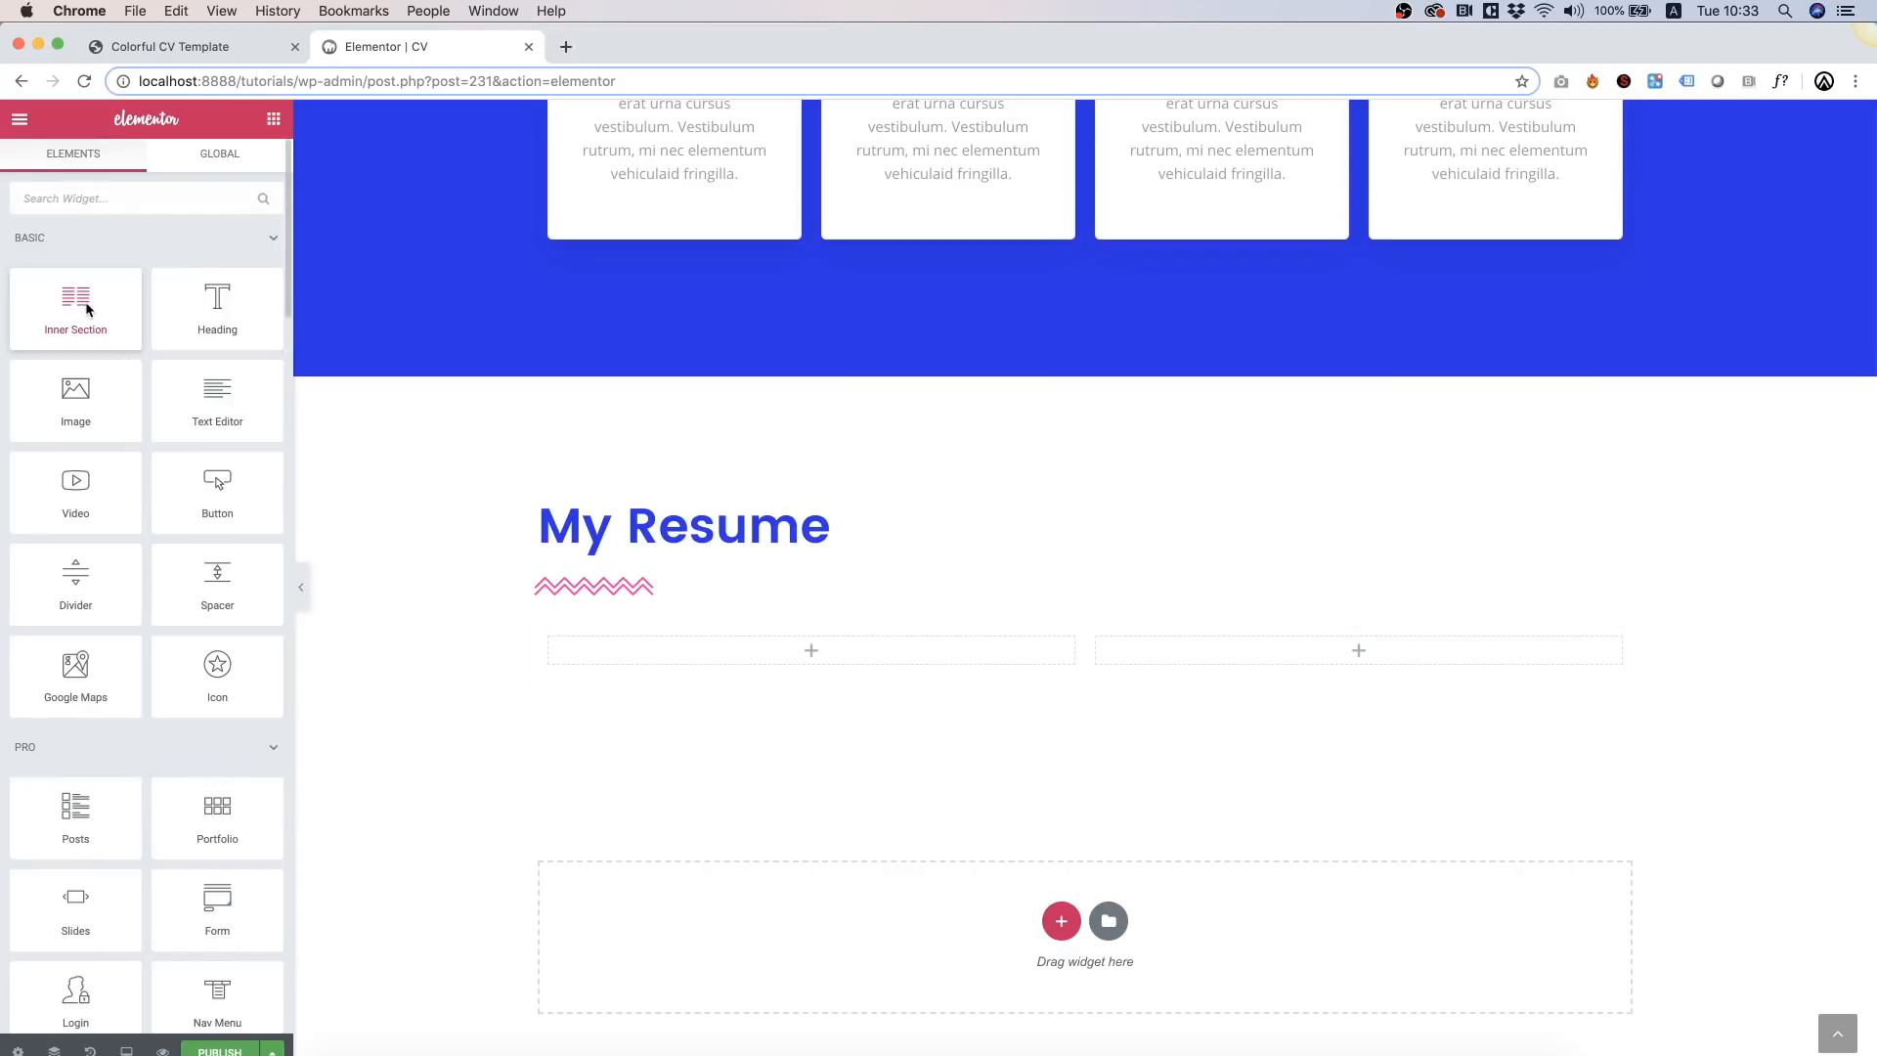
drag(200, 311, 736, 651)
triple_click(146, 299)
text(Education)
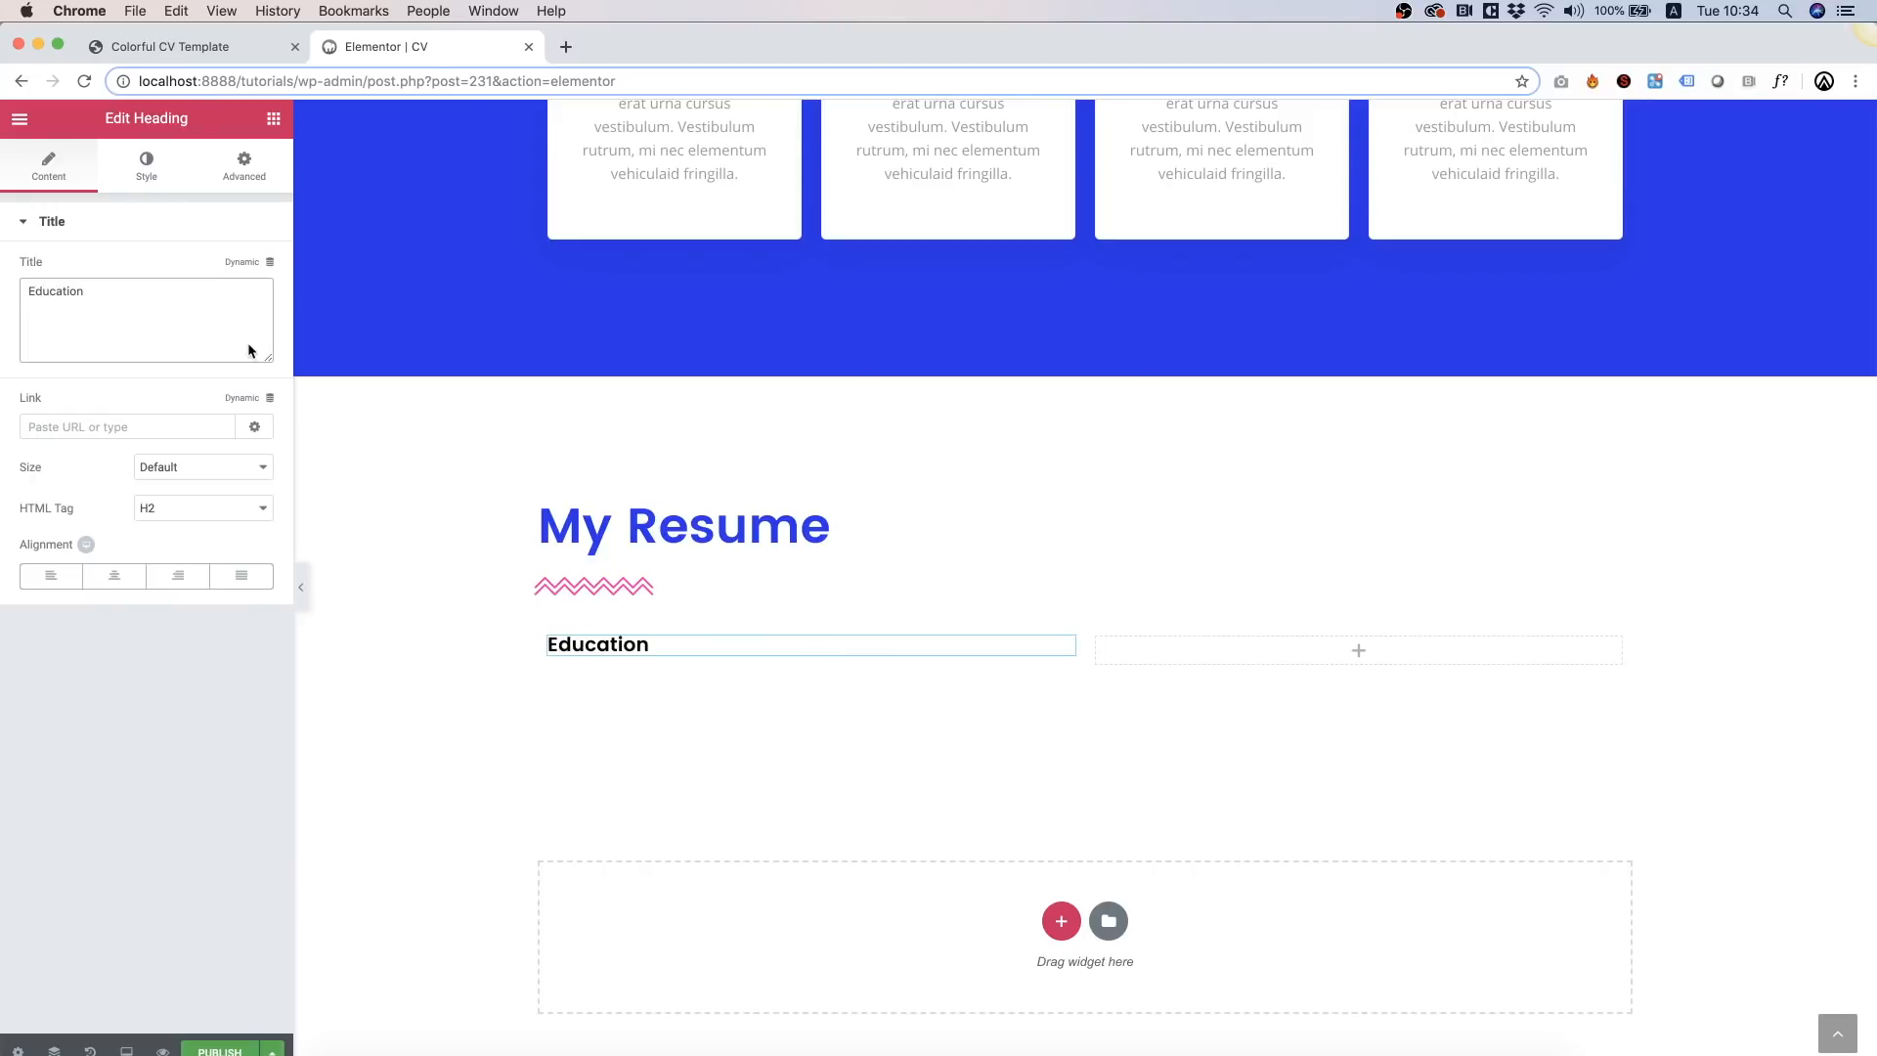
Step: Set the Education heading to size 33 and pink (#ff1cb7) text
click(160, 177)
click(250, 310)
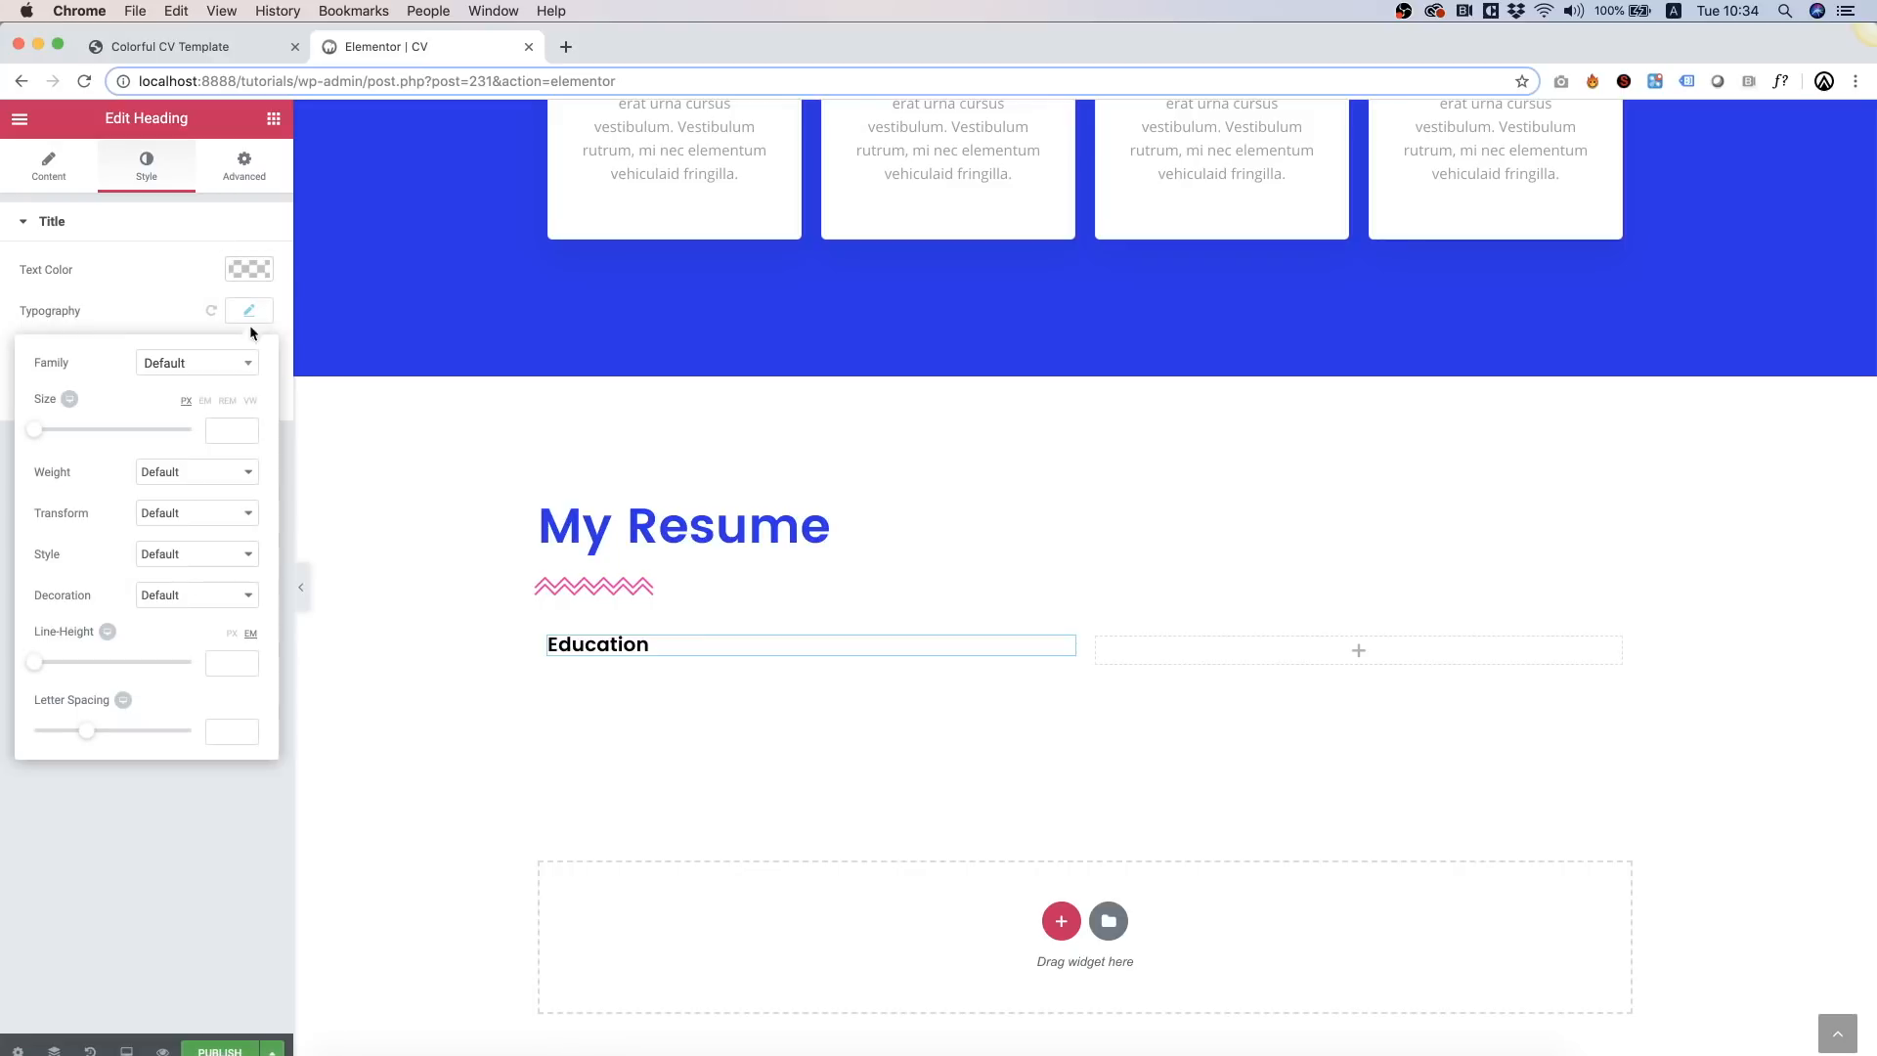
drag(41, 426, 67, 430)
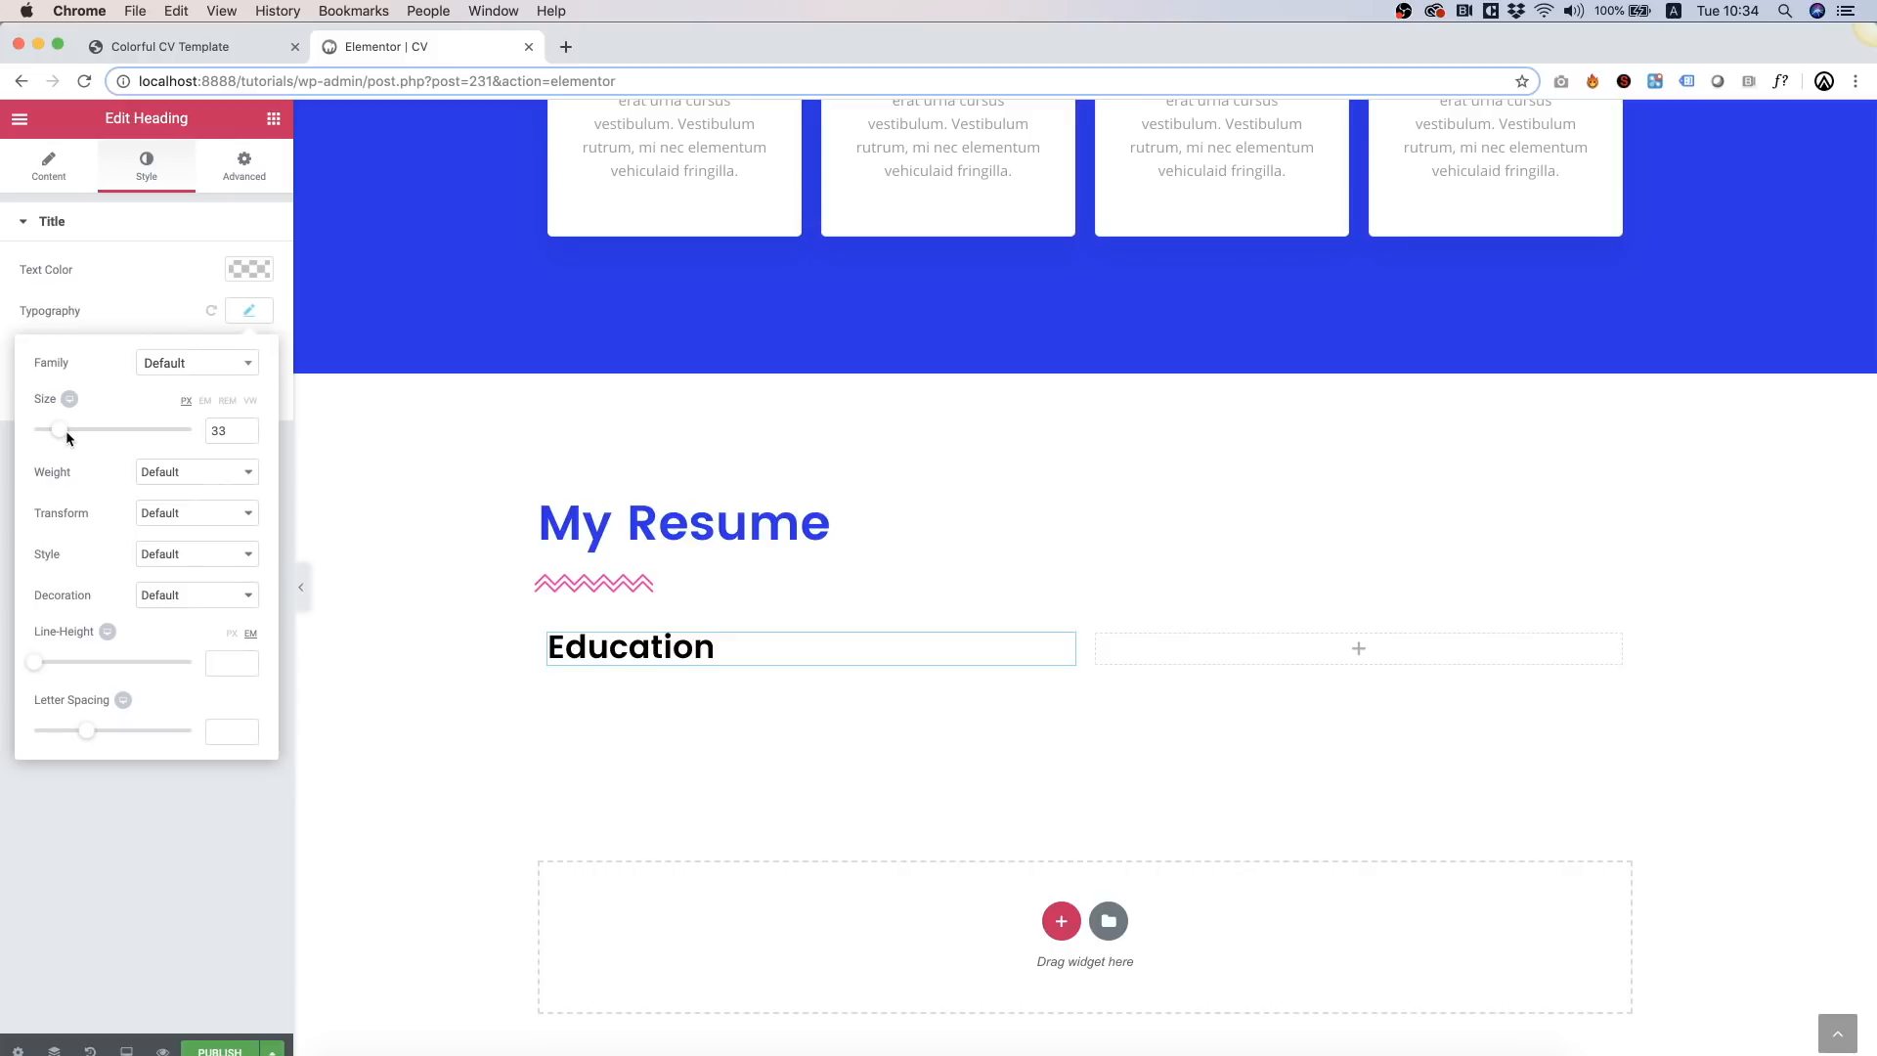
click(238, 270)
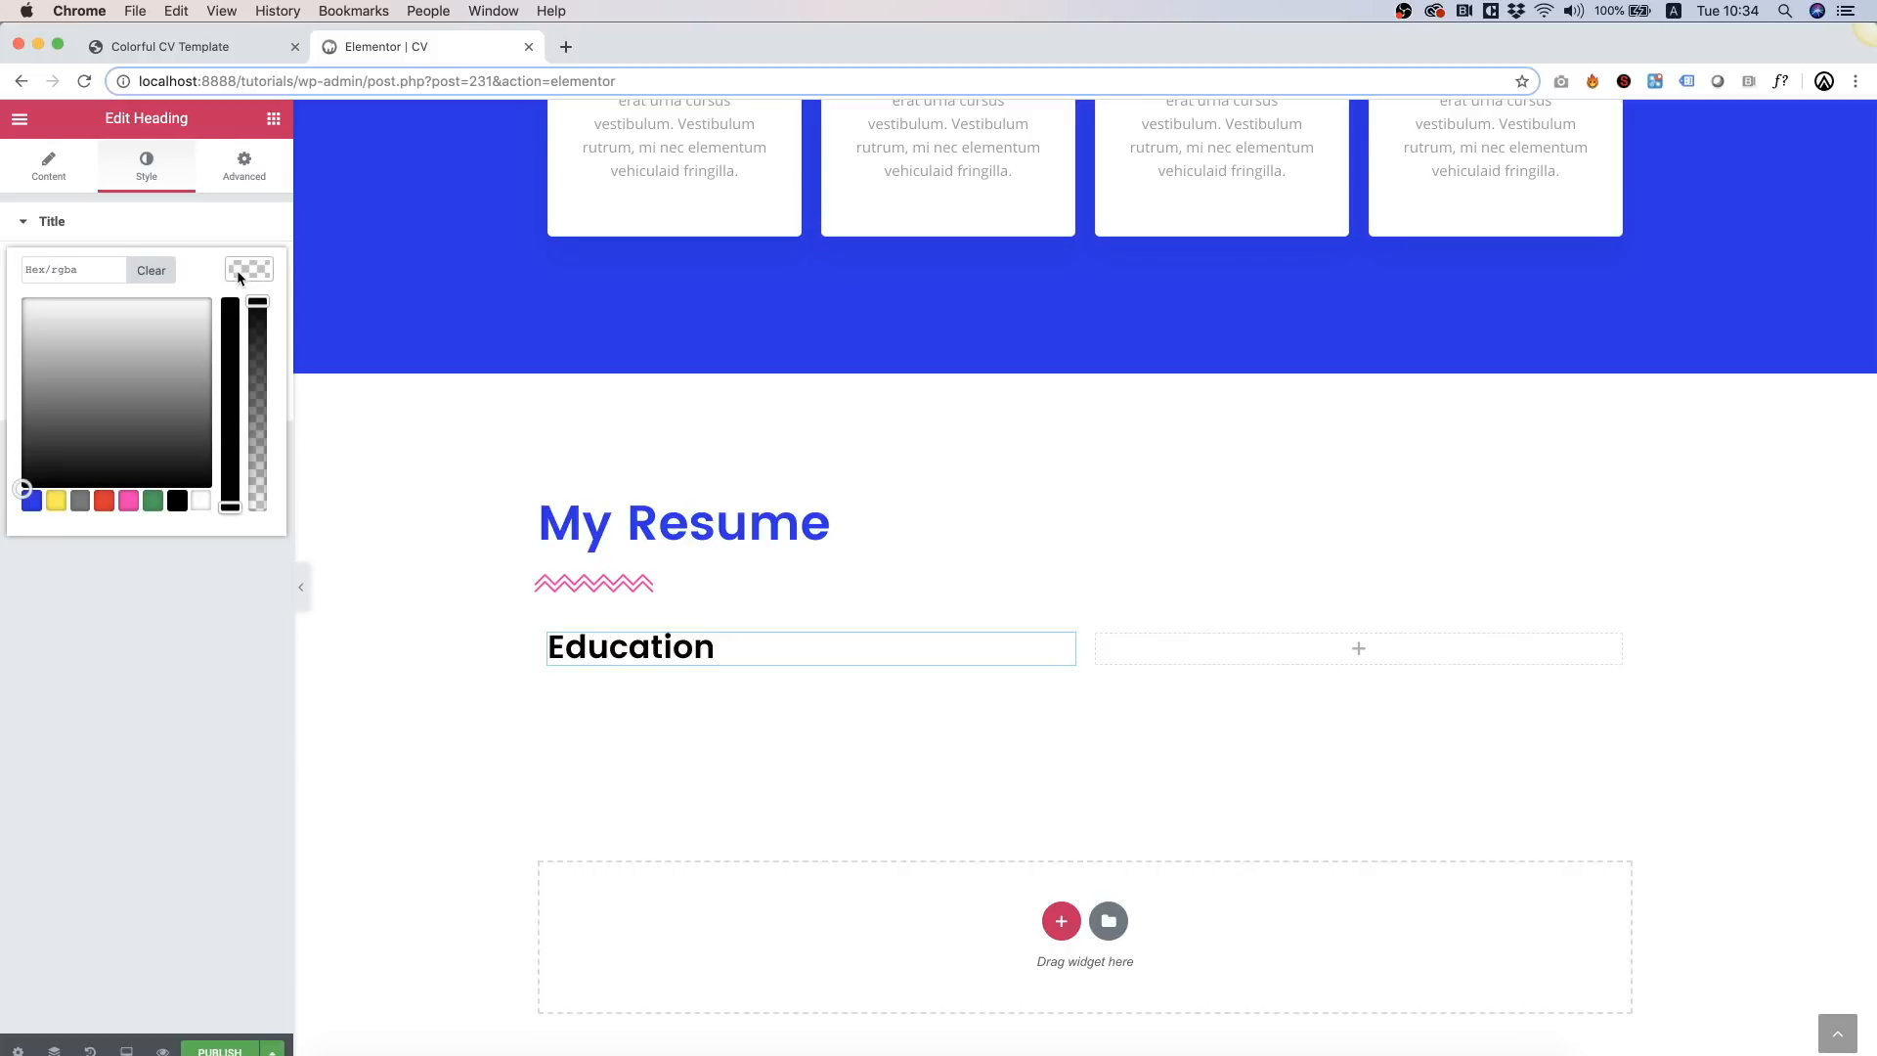
click(129, 499)
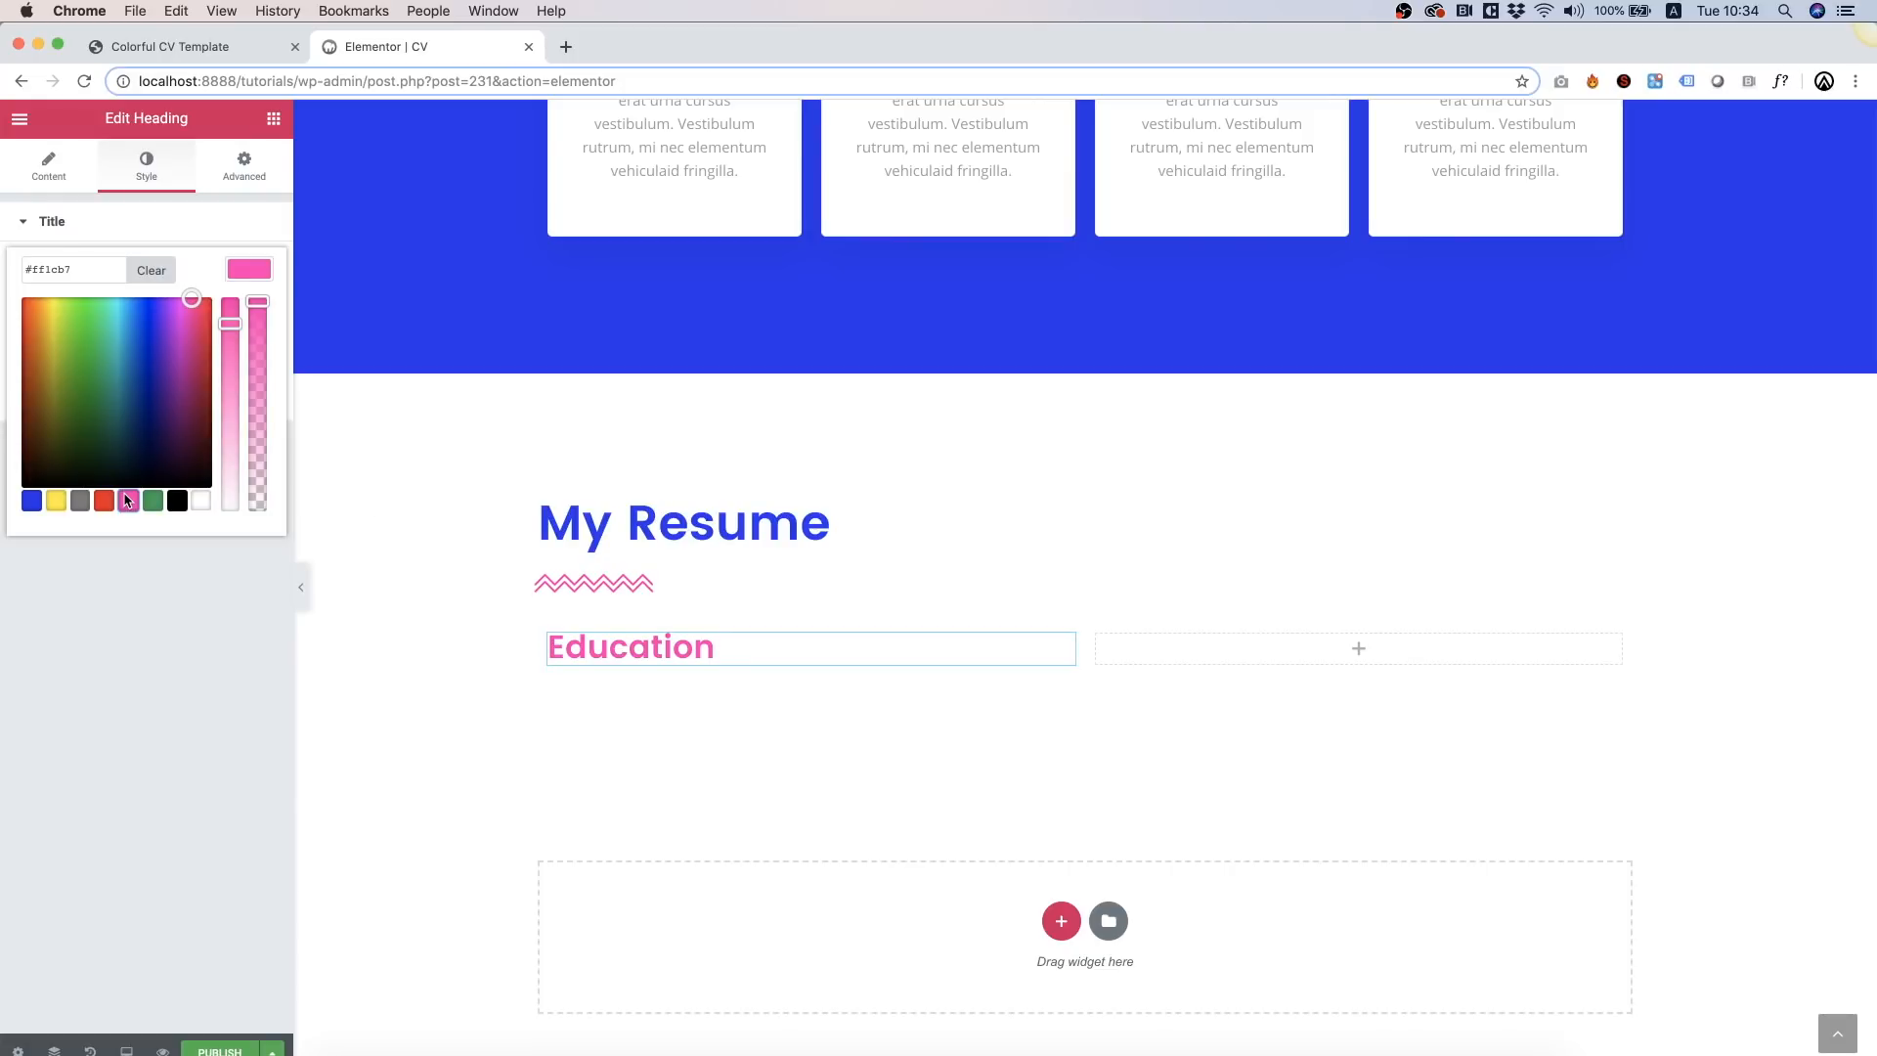
click(239, 762)
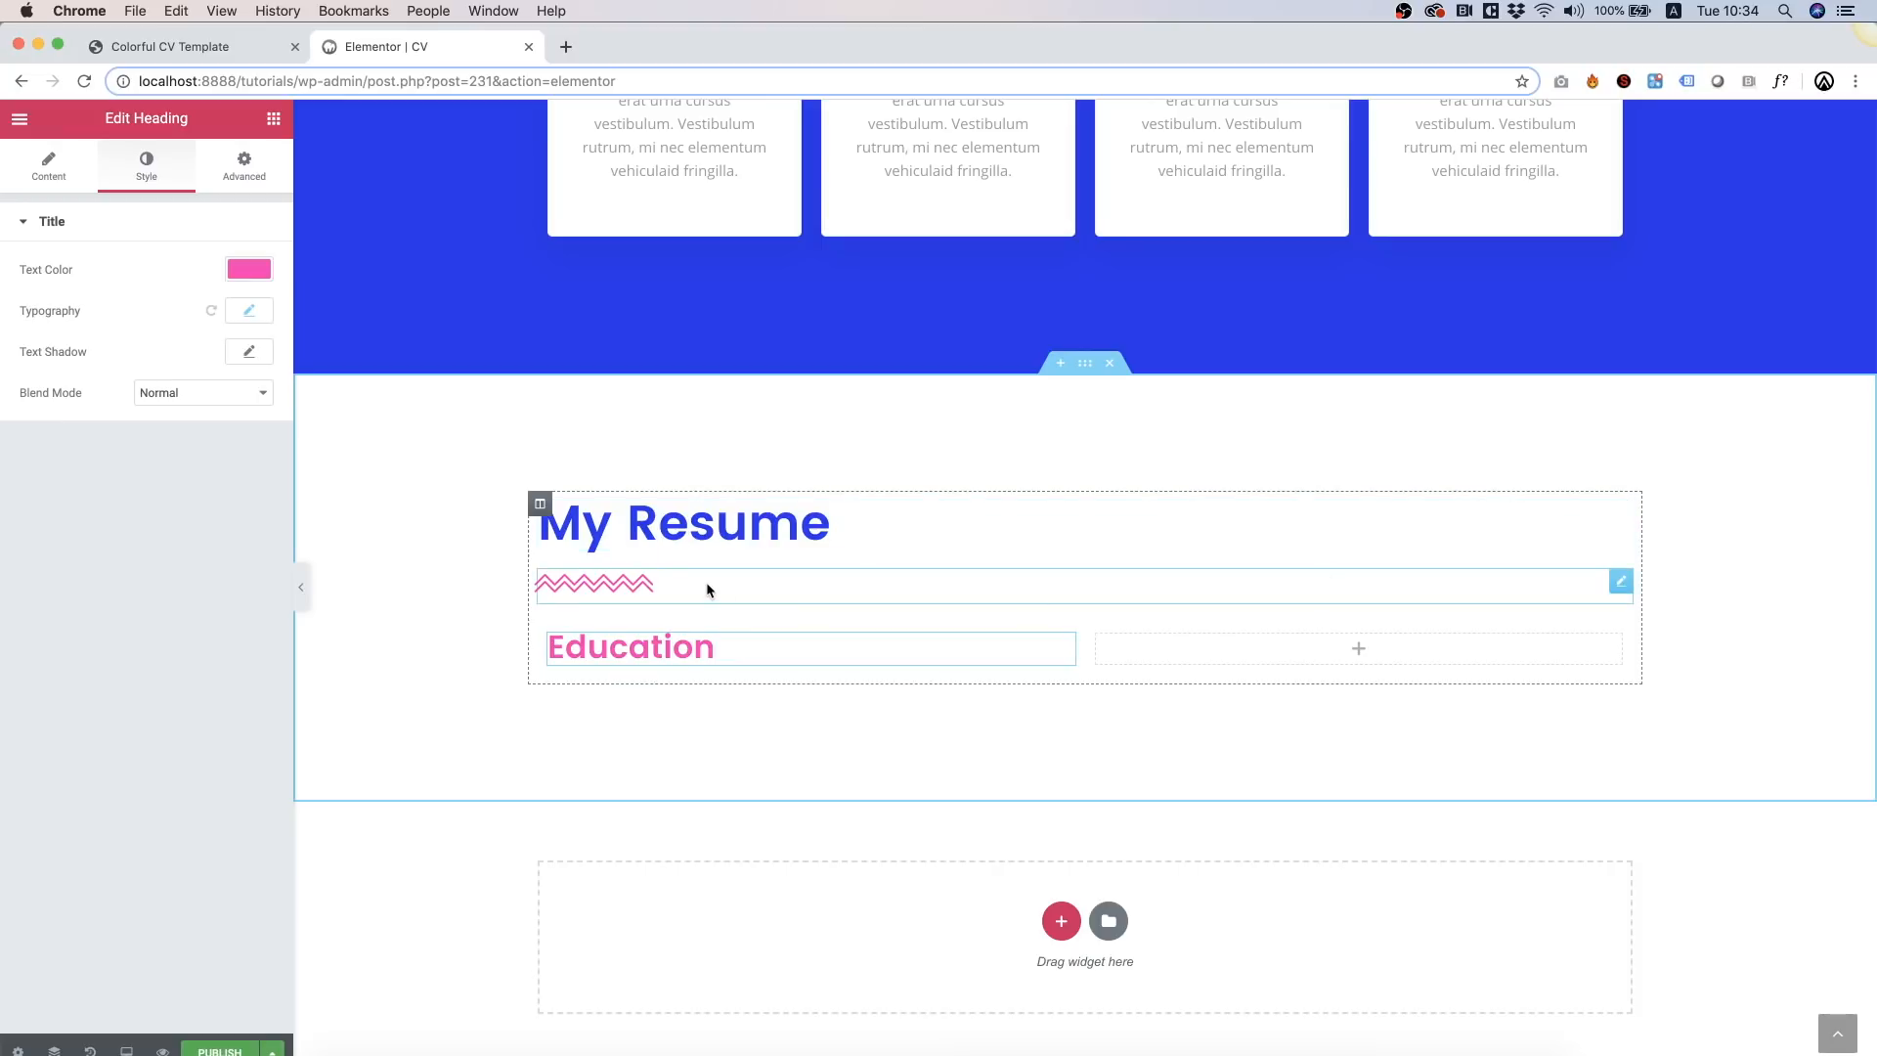
click(273, 125)
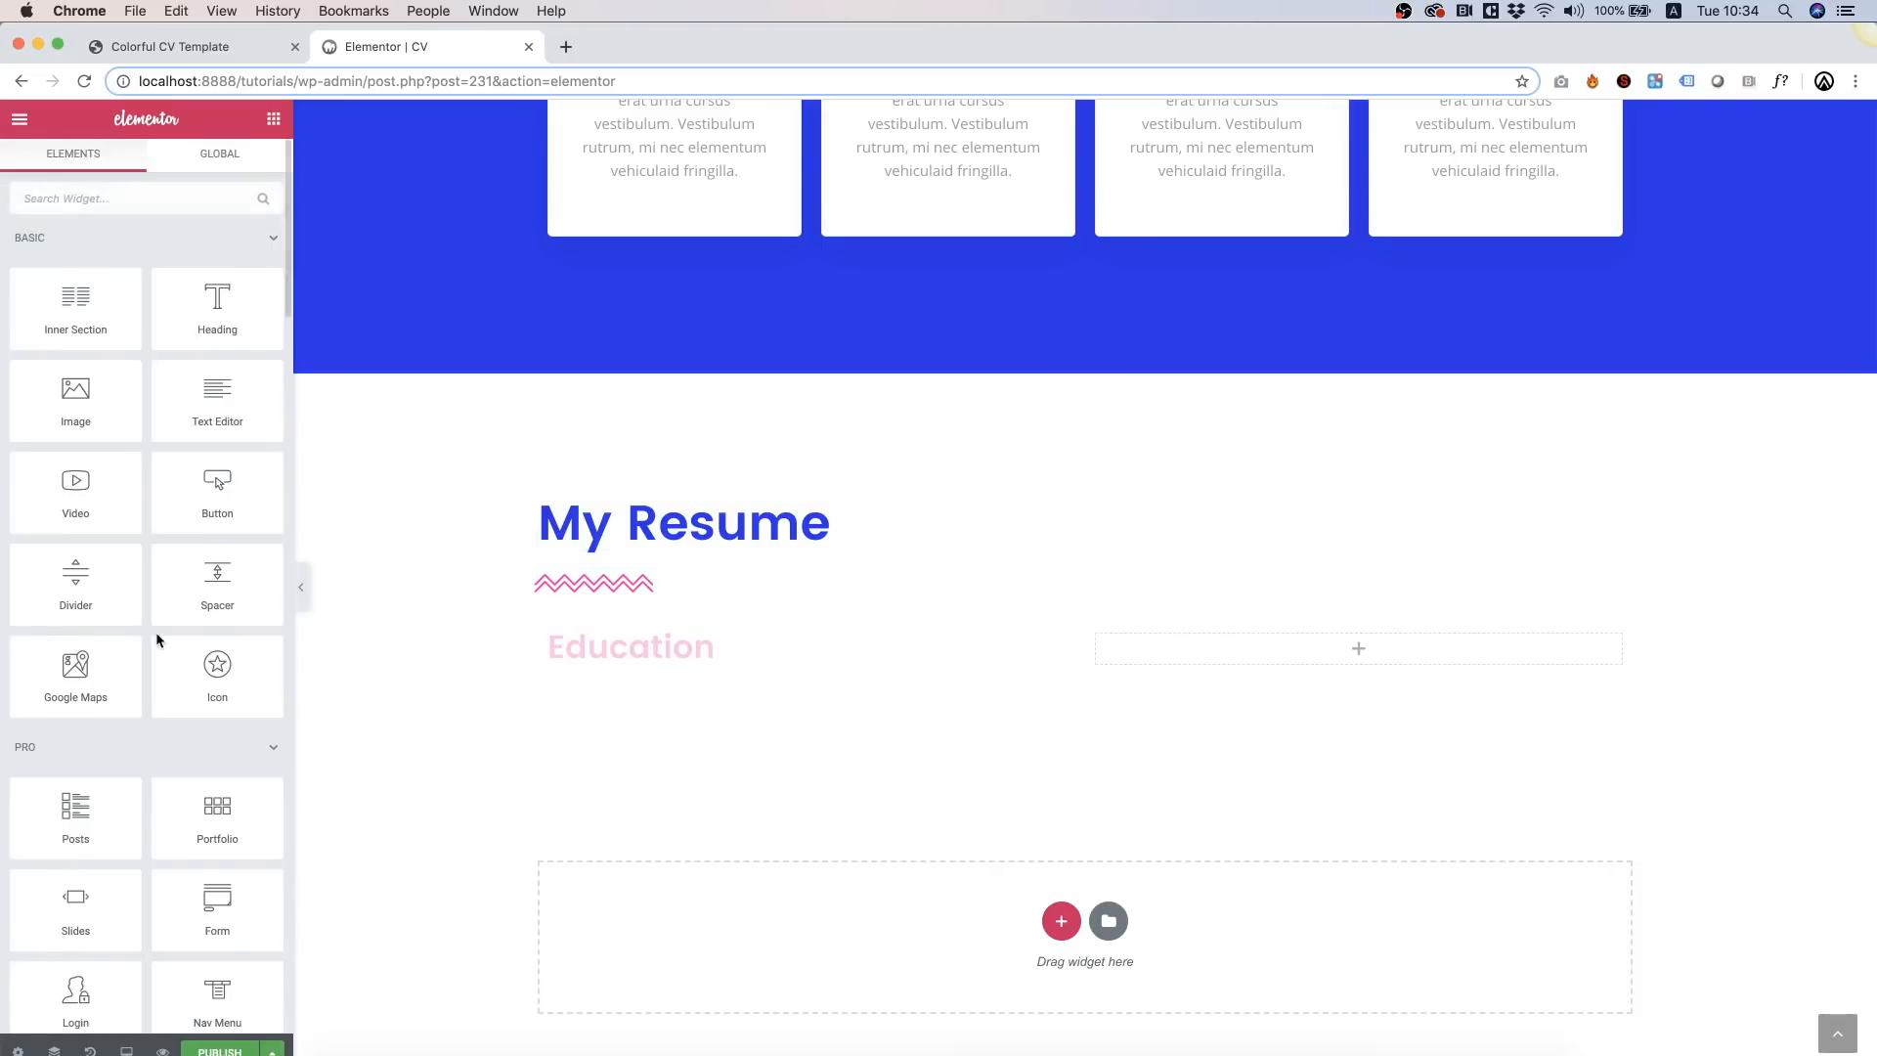
Step: Add a CV Timeline widget under the Education heading
scroll(155, 632, down, 5)
scroll(156, 632, down, 5)
scroll(162, 601, up, 15)
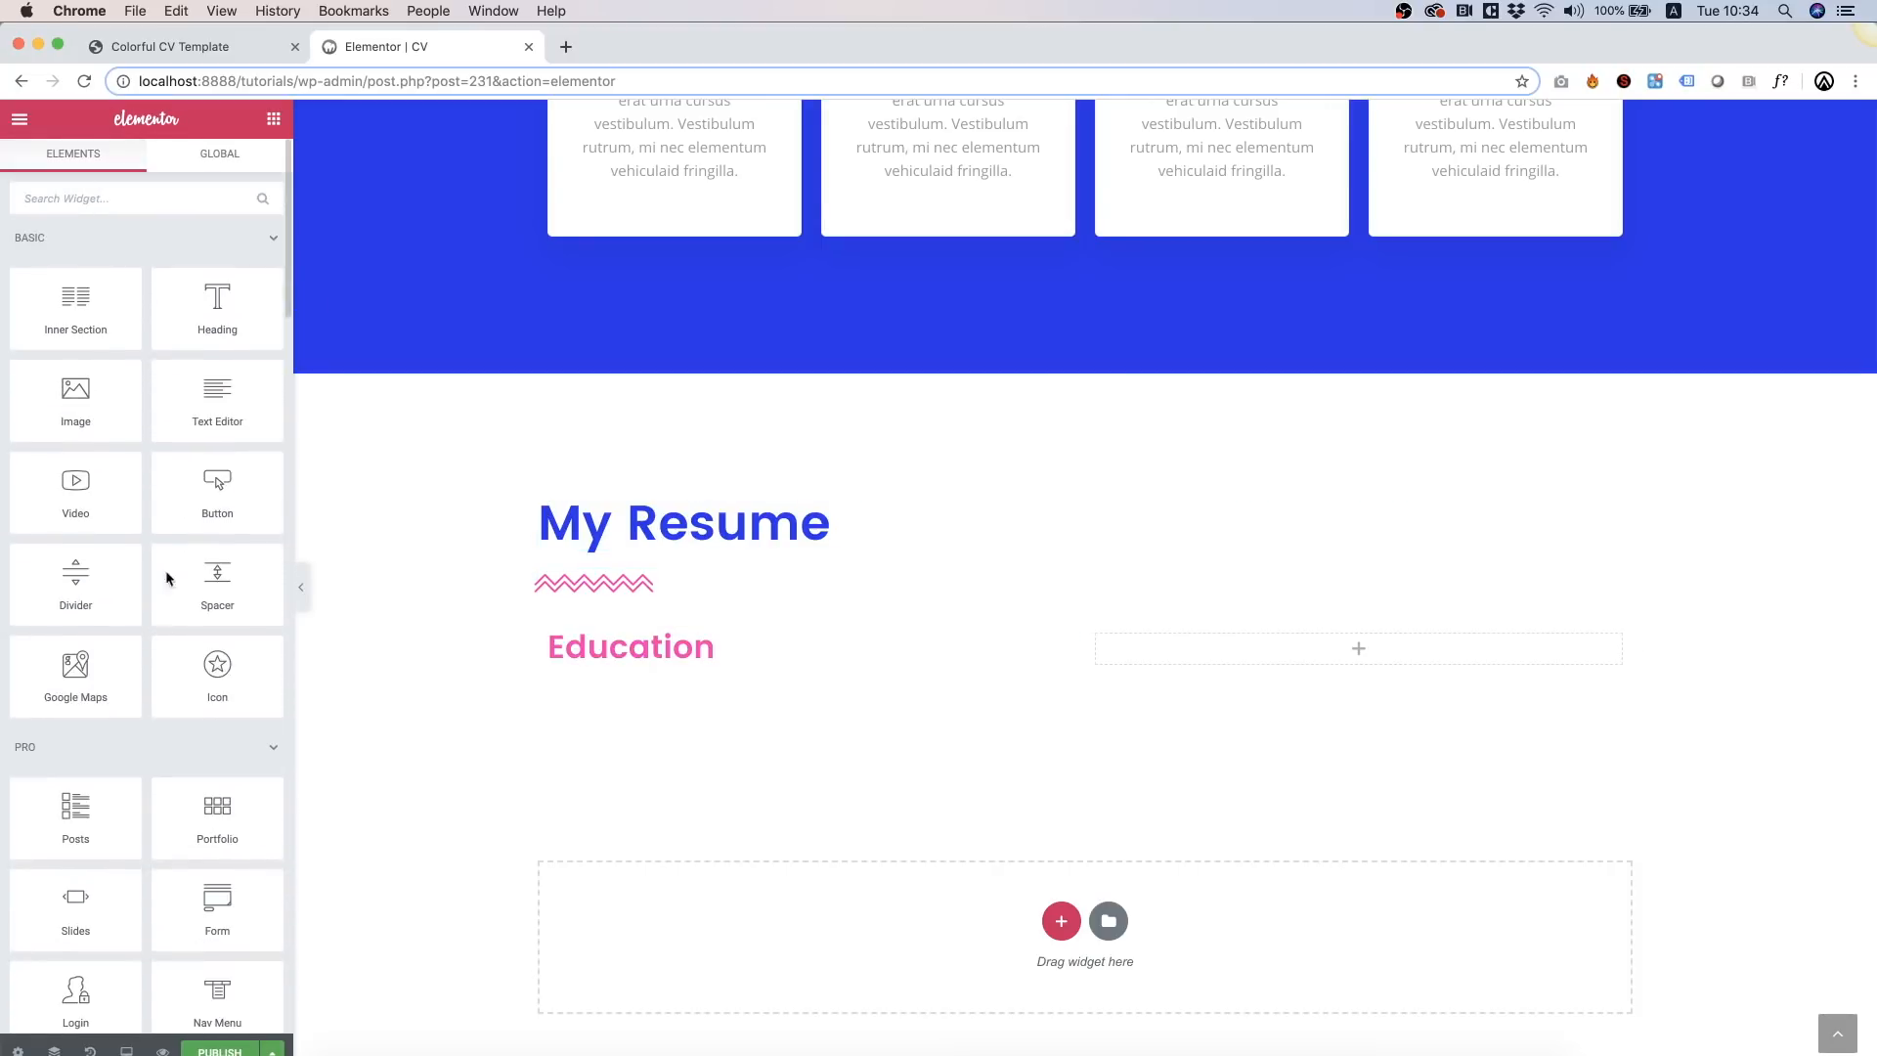
click(35, 201)
text(ti)
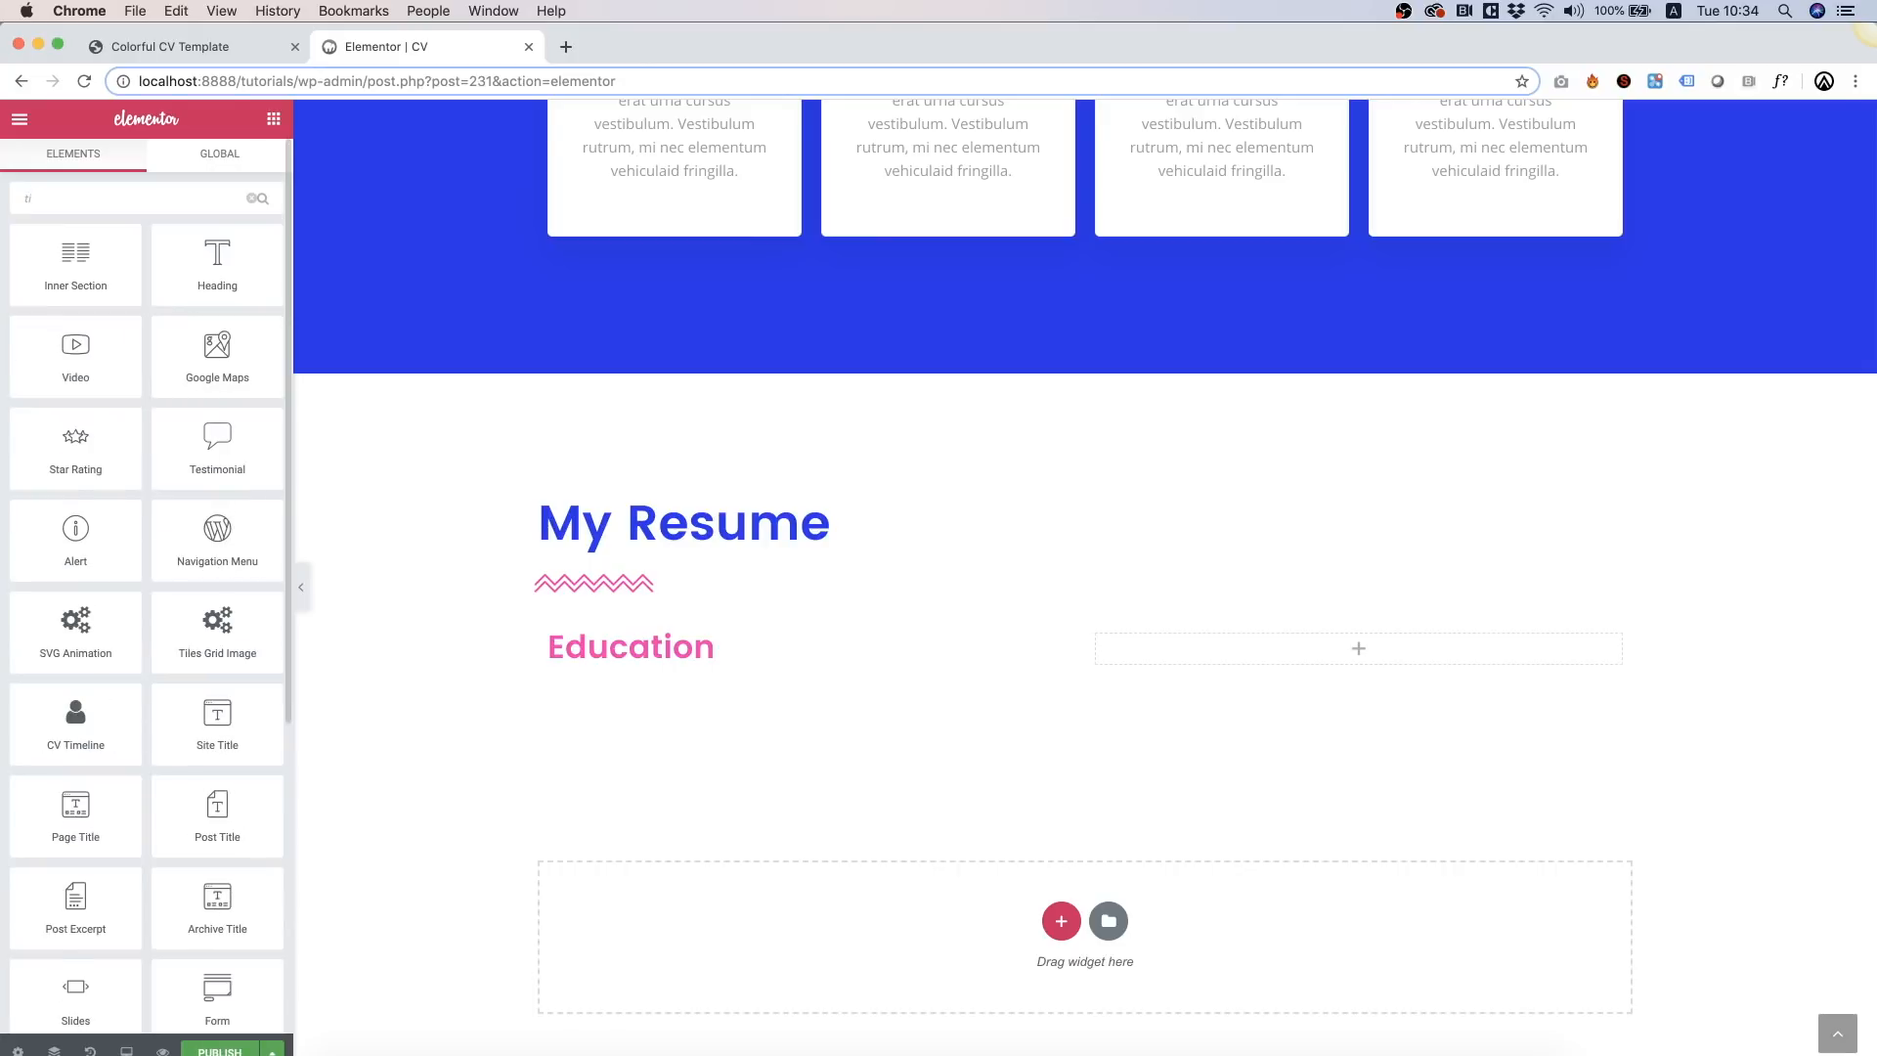
text(me)
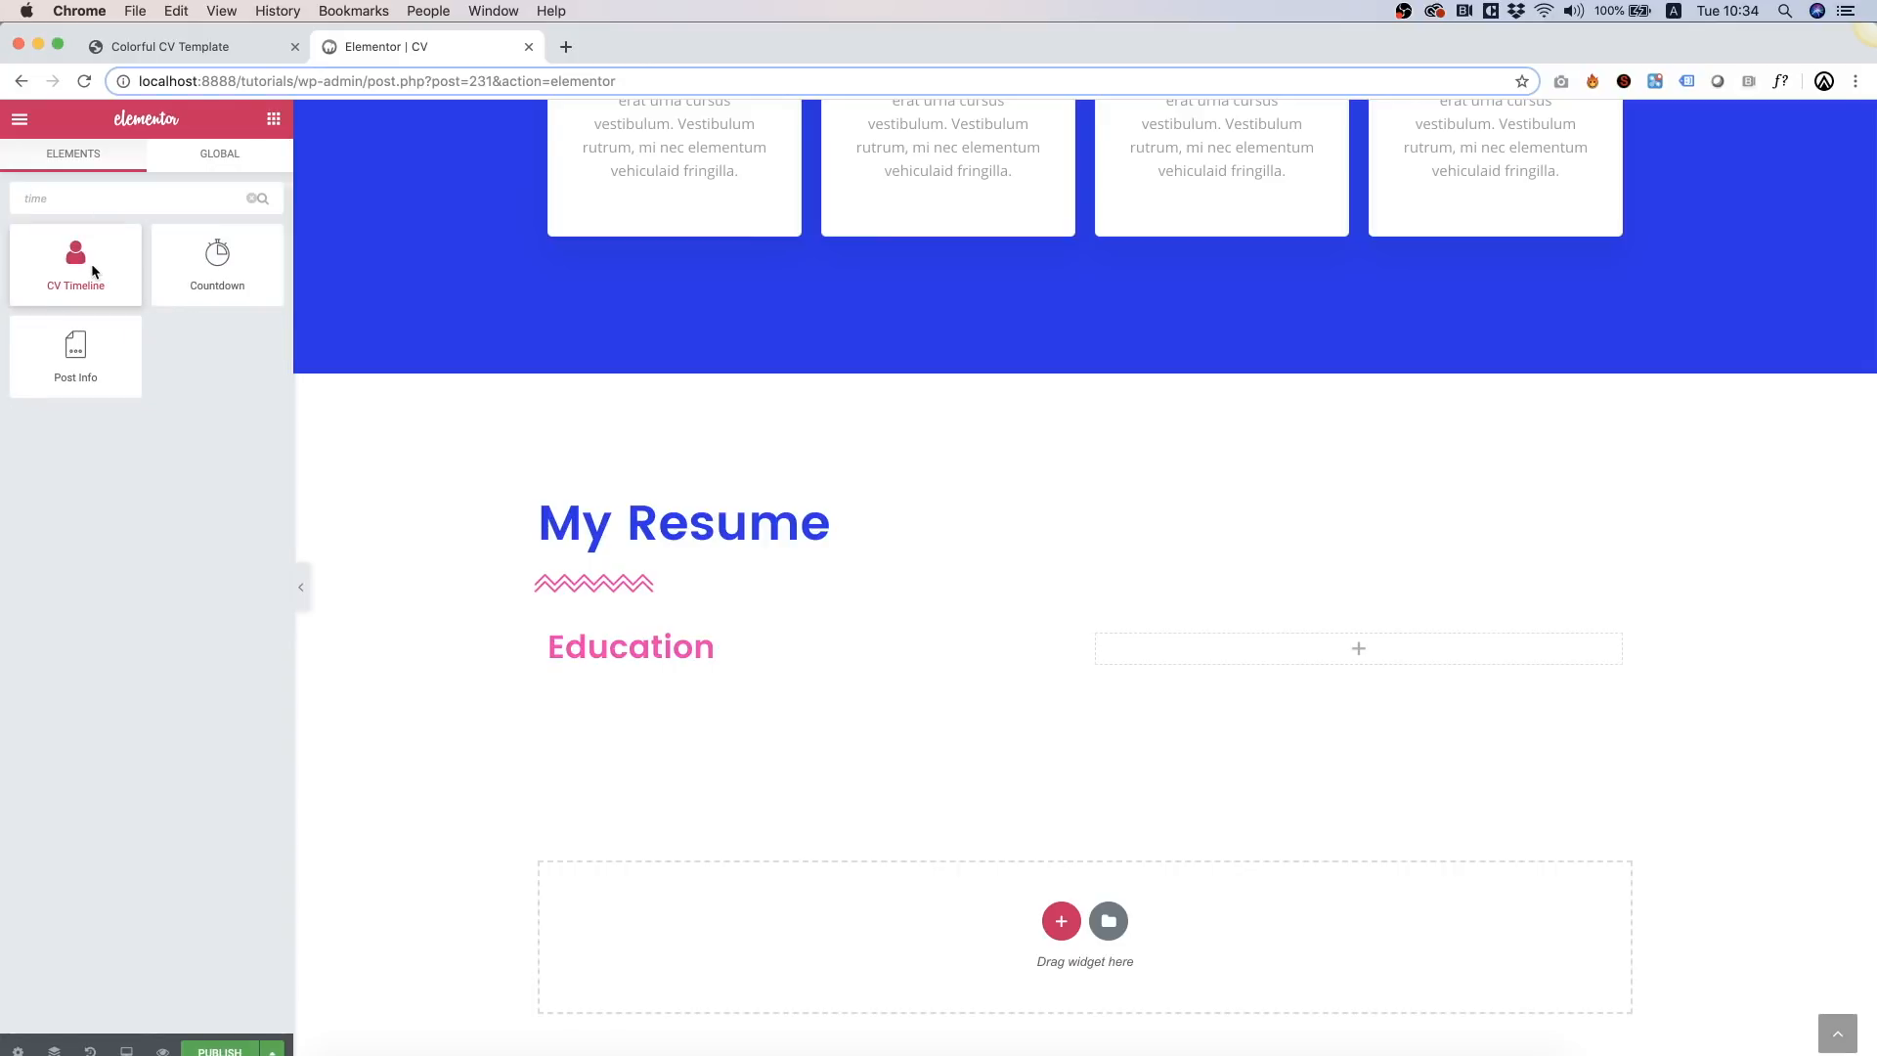
drag(96, 258, 719, 660)
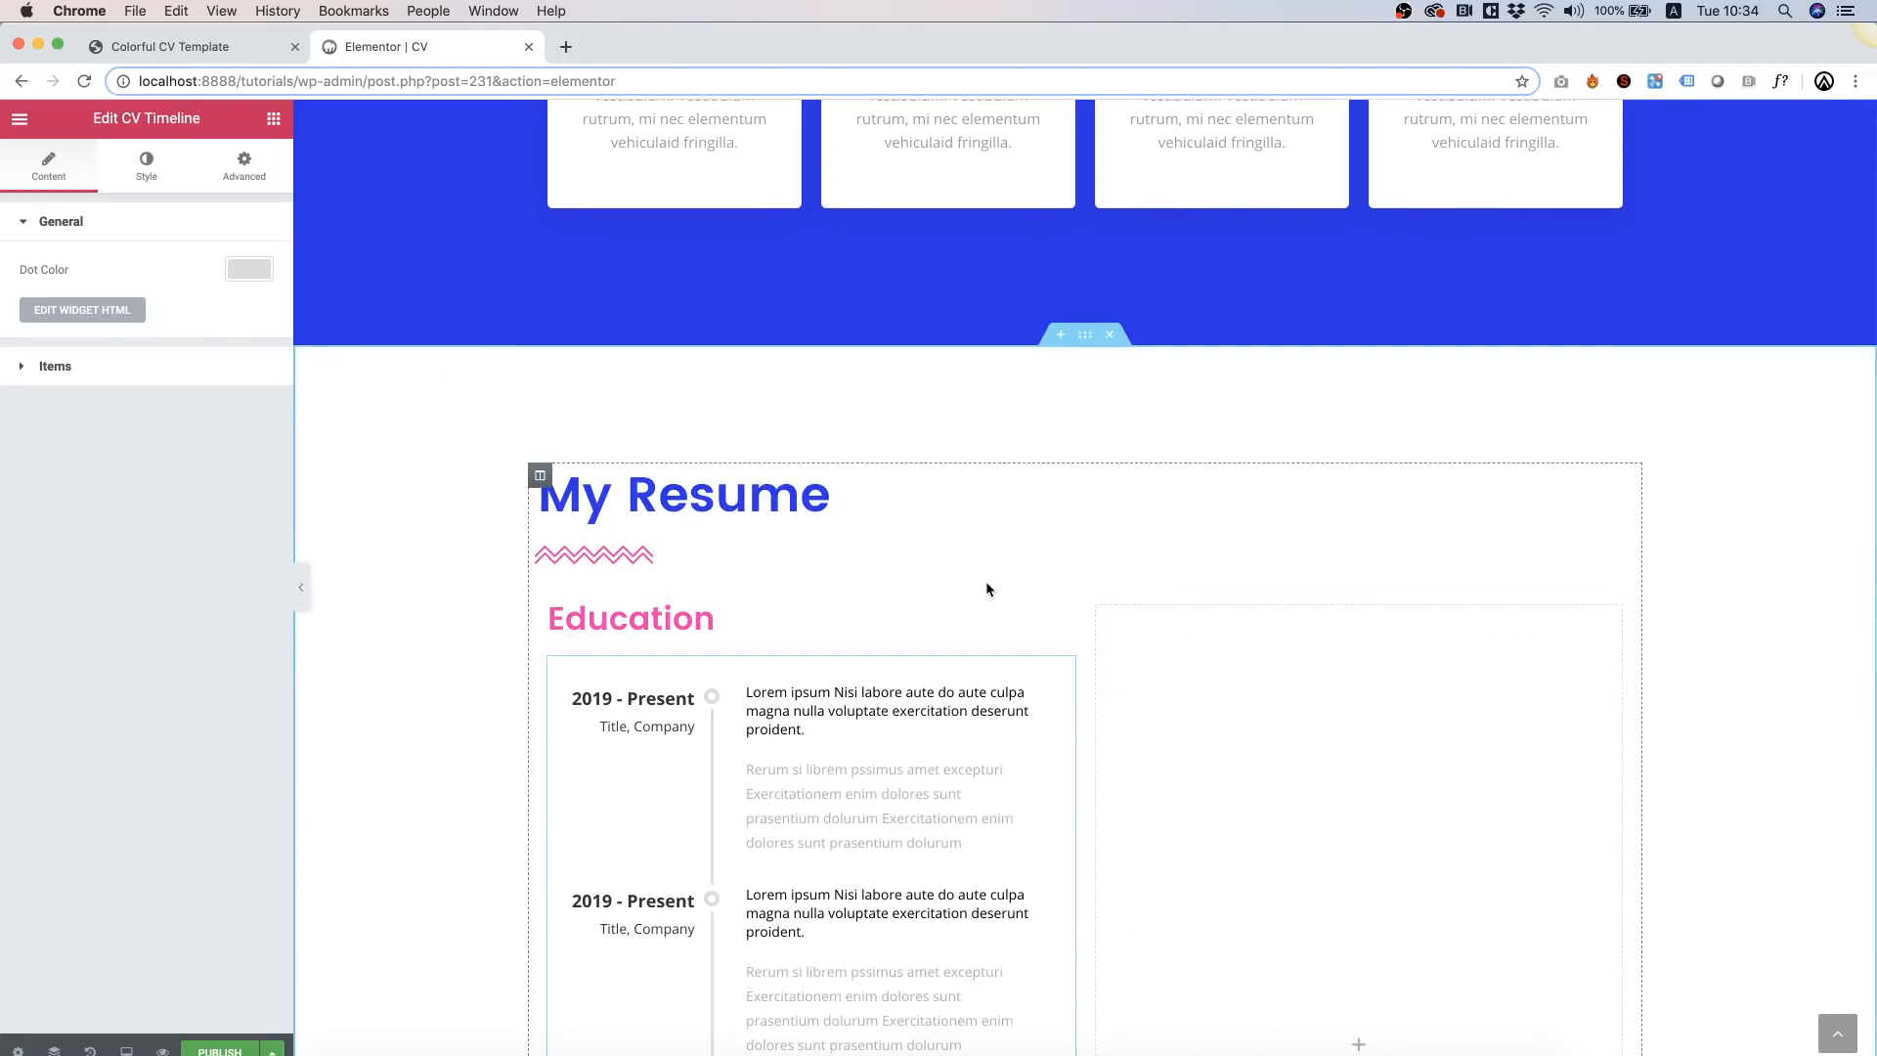
Step: Remove the fourth timeline entry, leaving three entries
scroll(985, 581, down, 5)
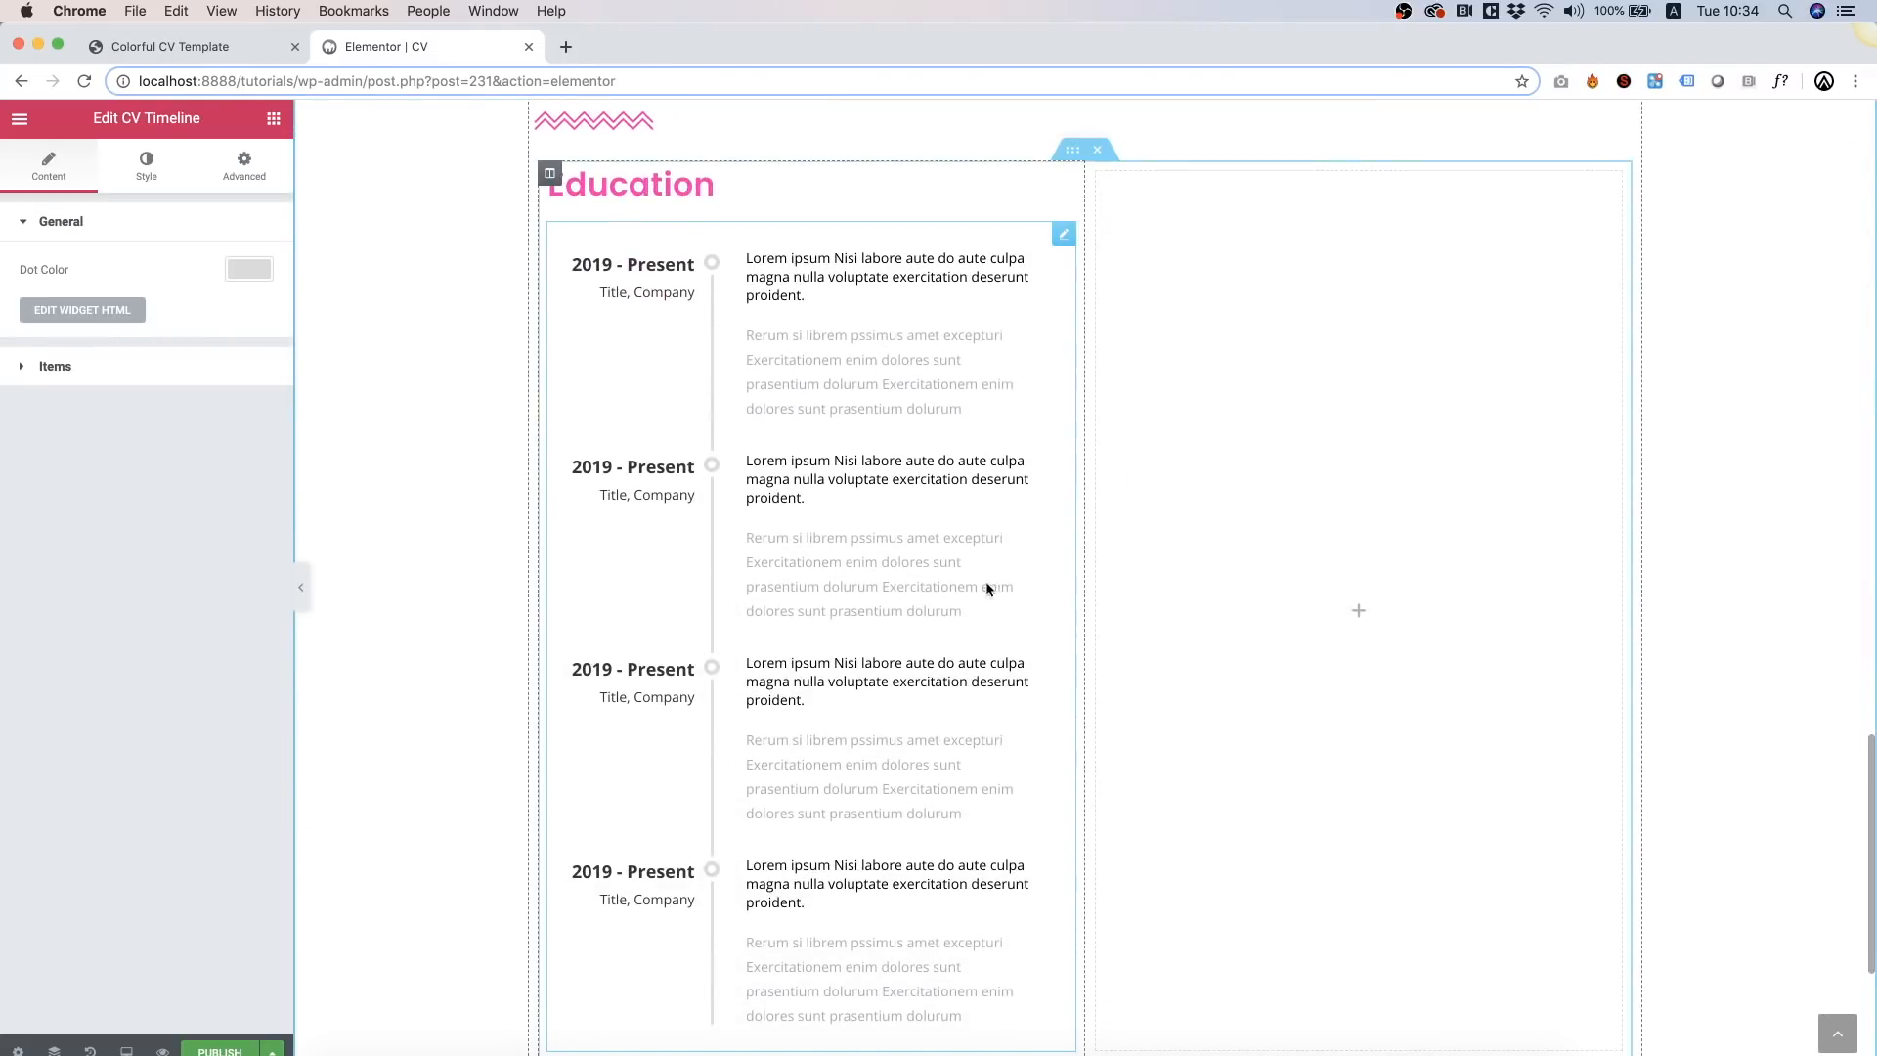
click(56, 368)
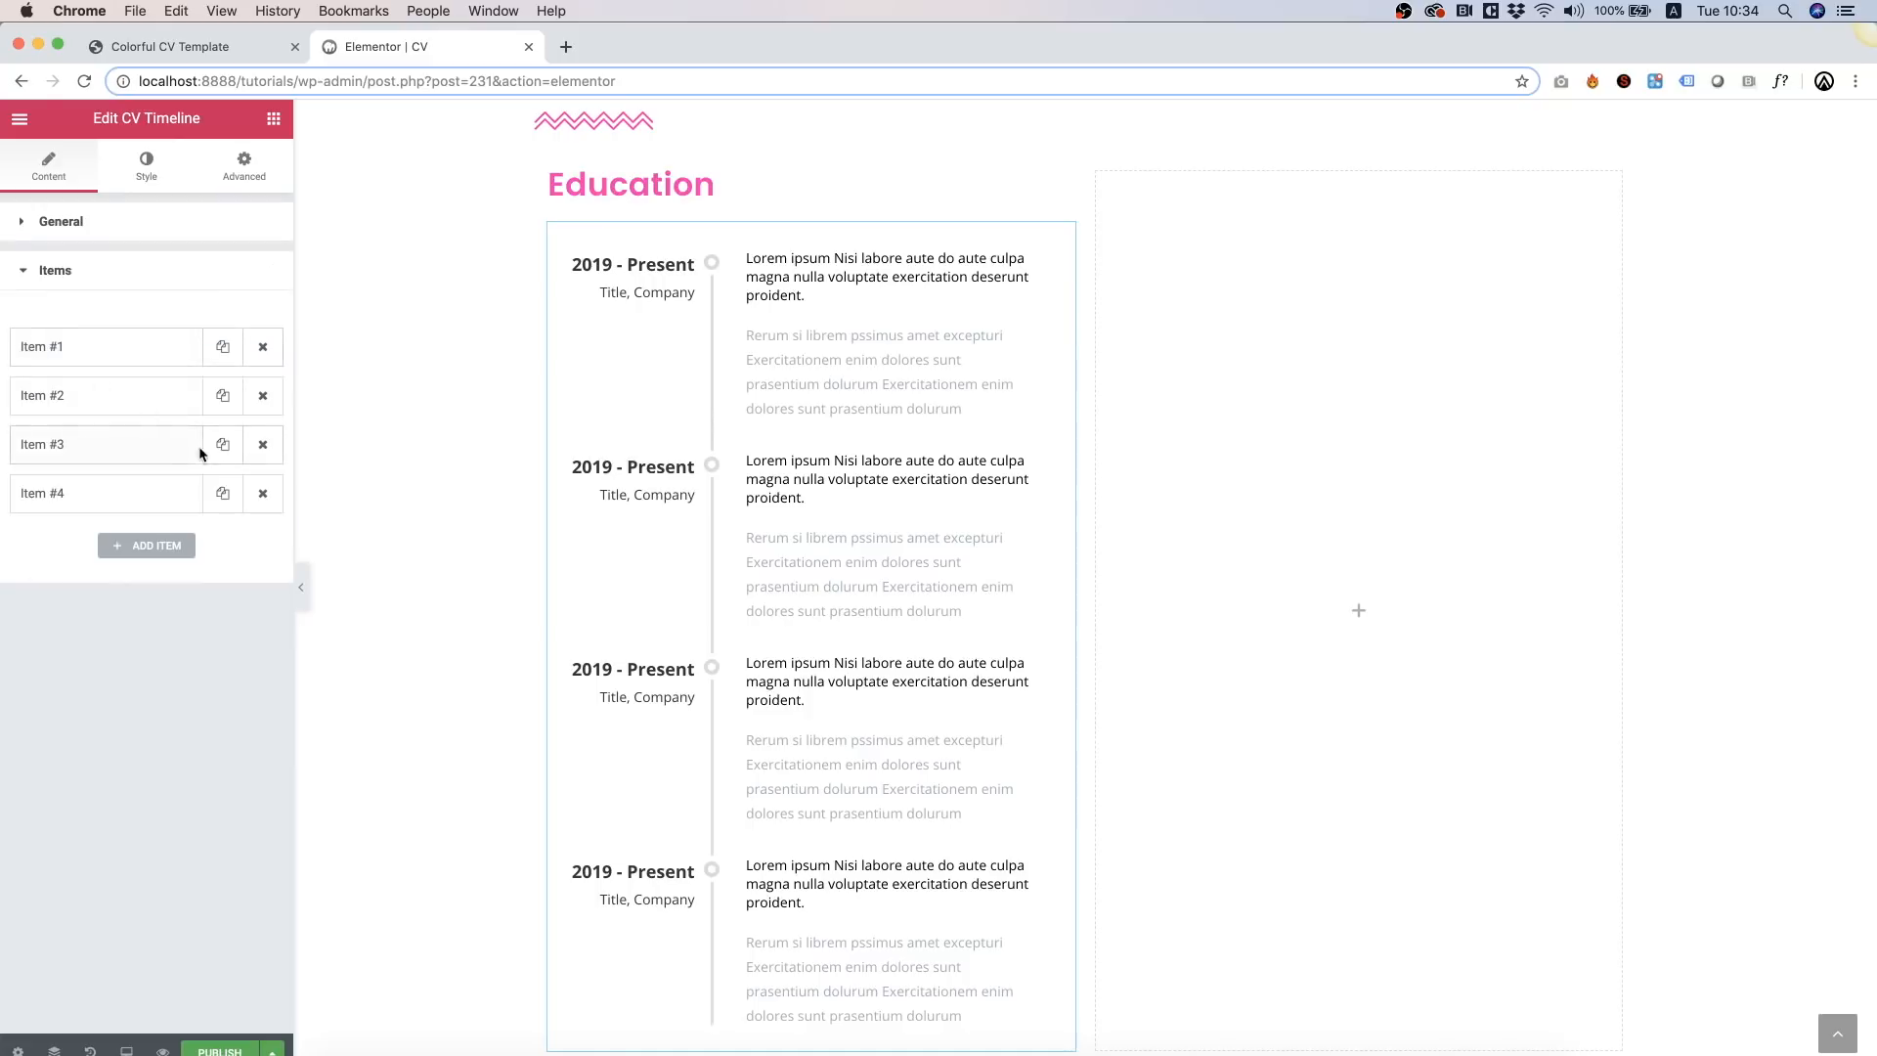
click(263, 494)
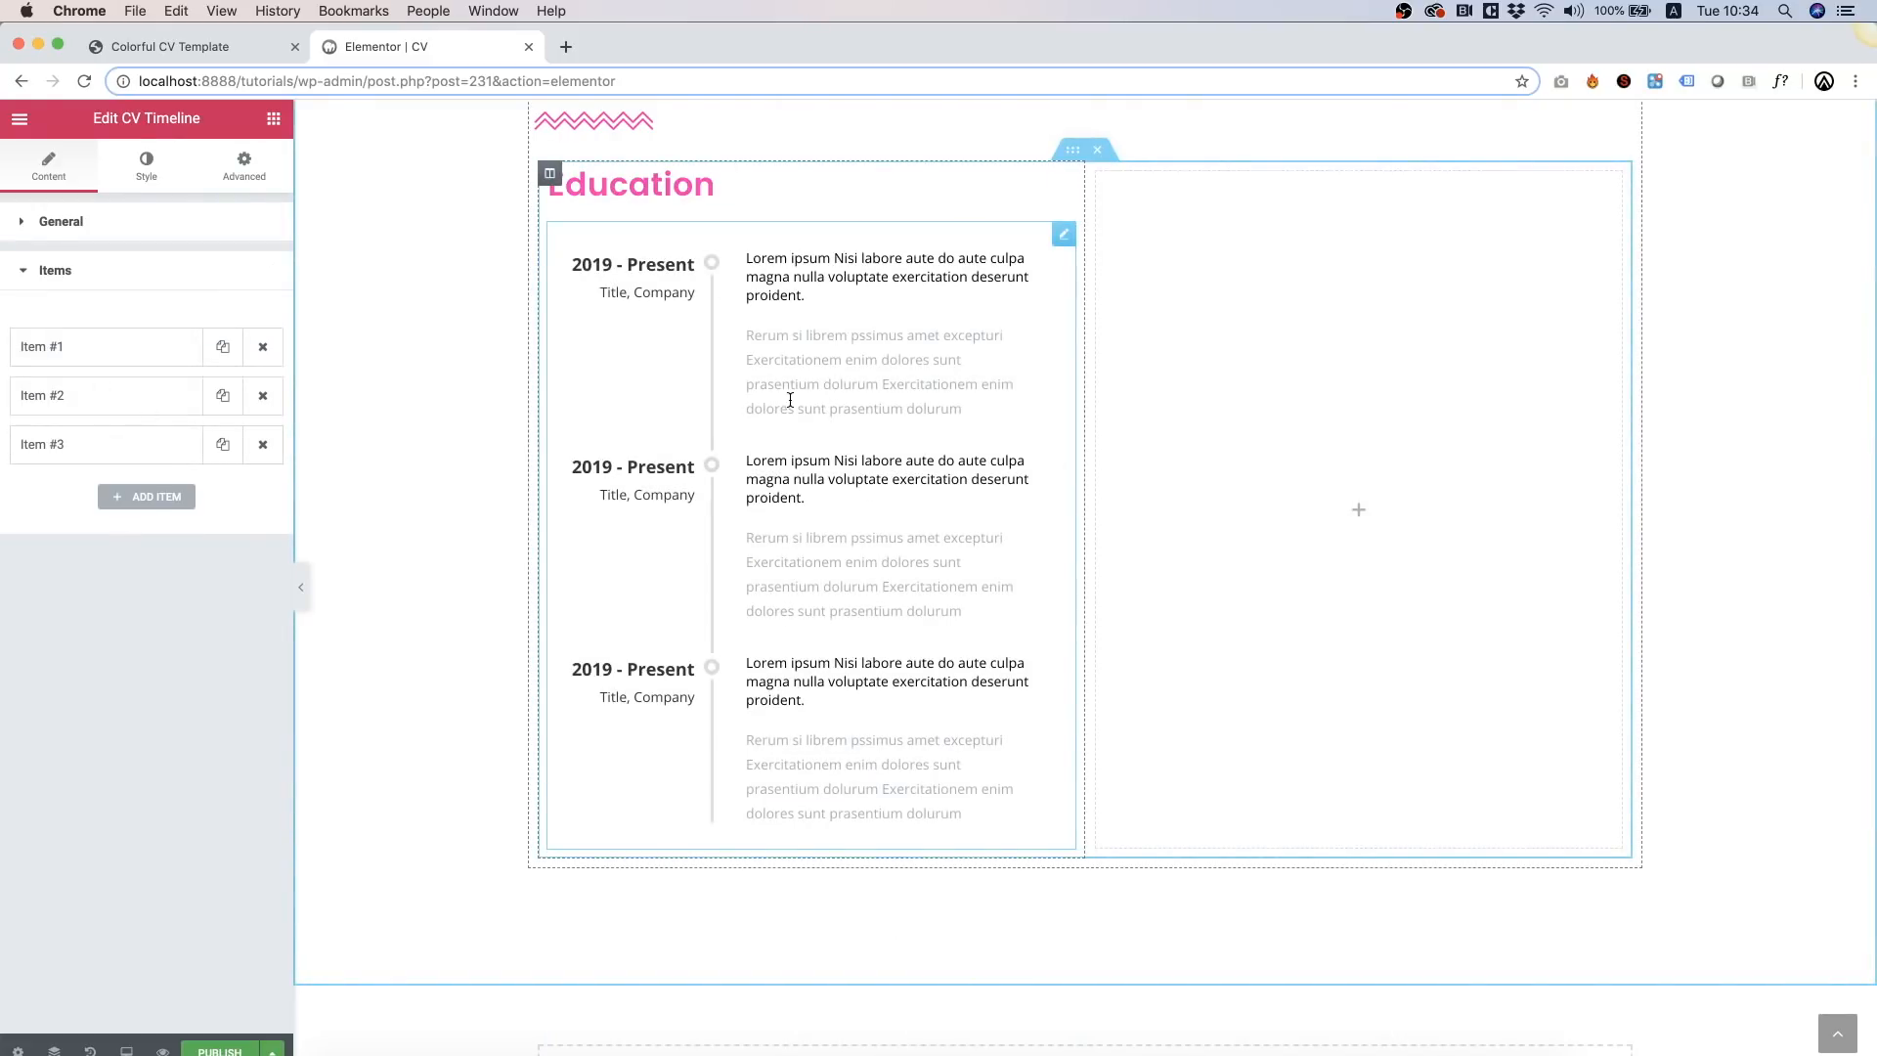
click(54, 347)
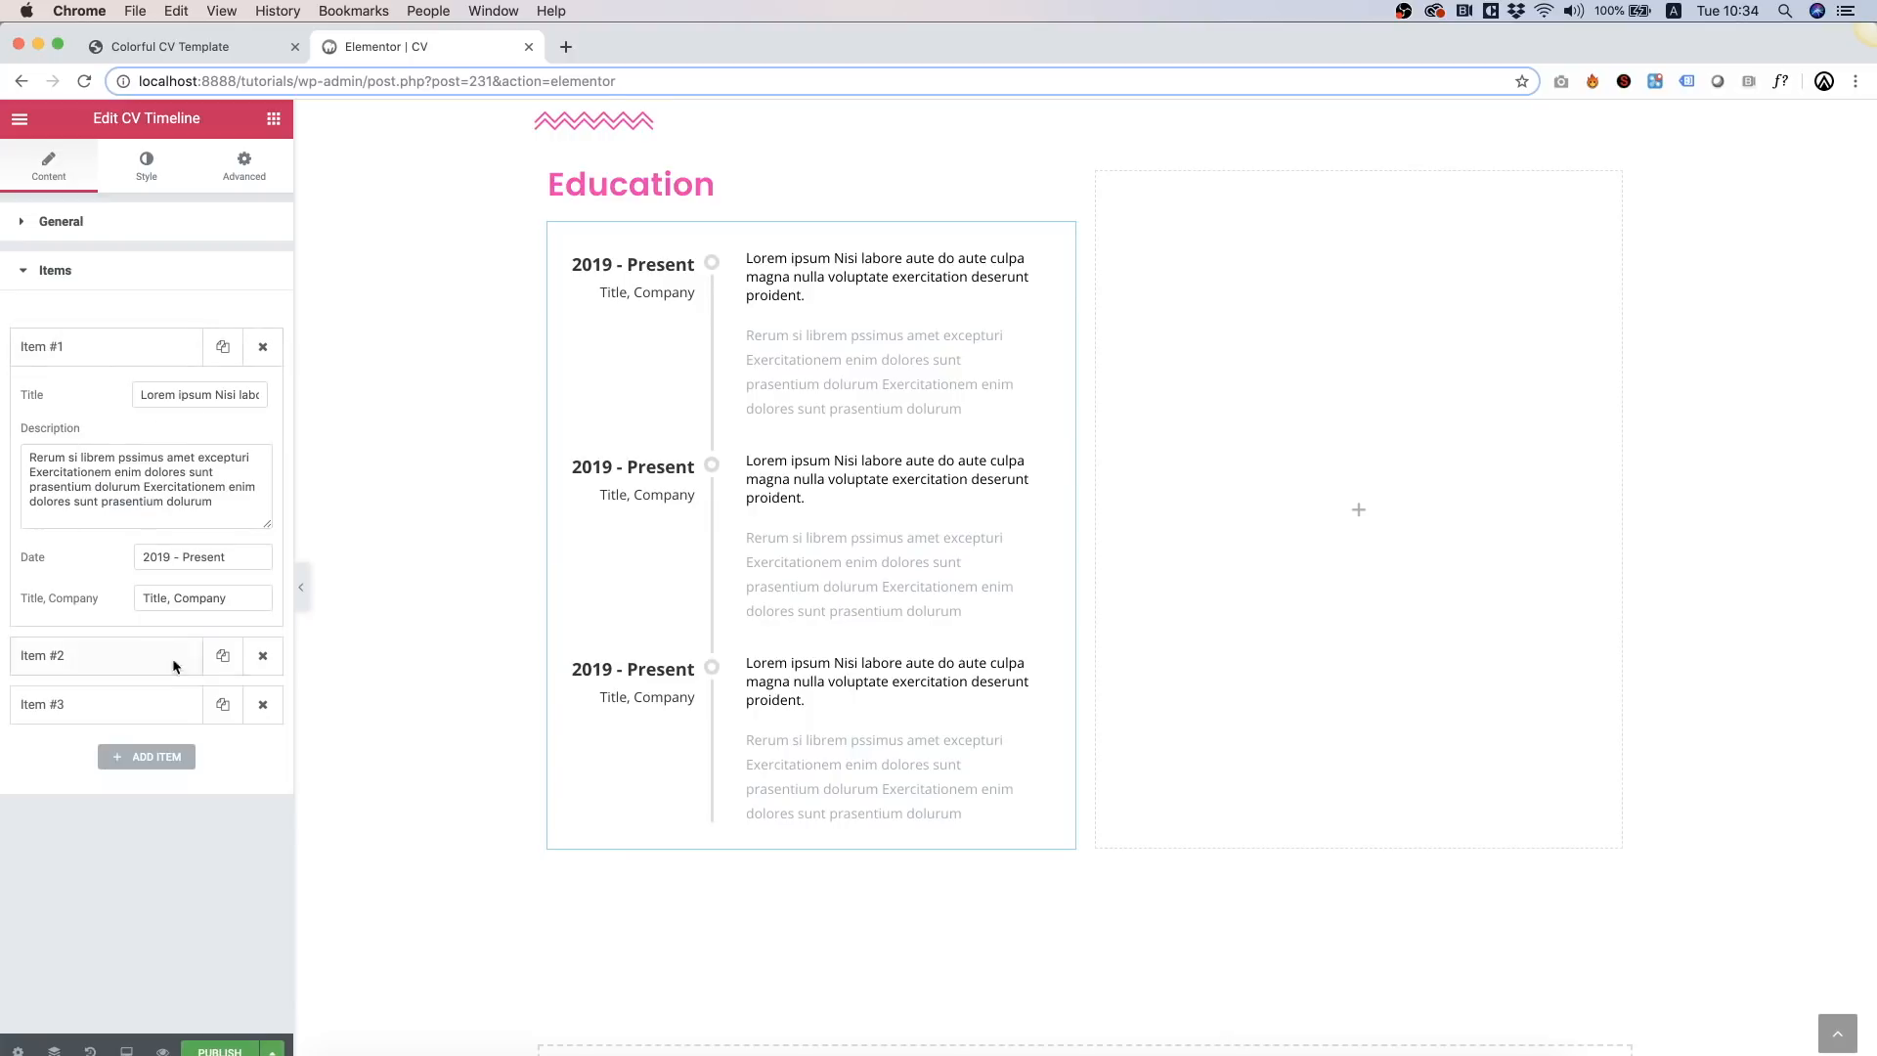
Step: Set the timeline dot colour to pink
click(55, 223)
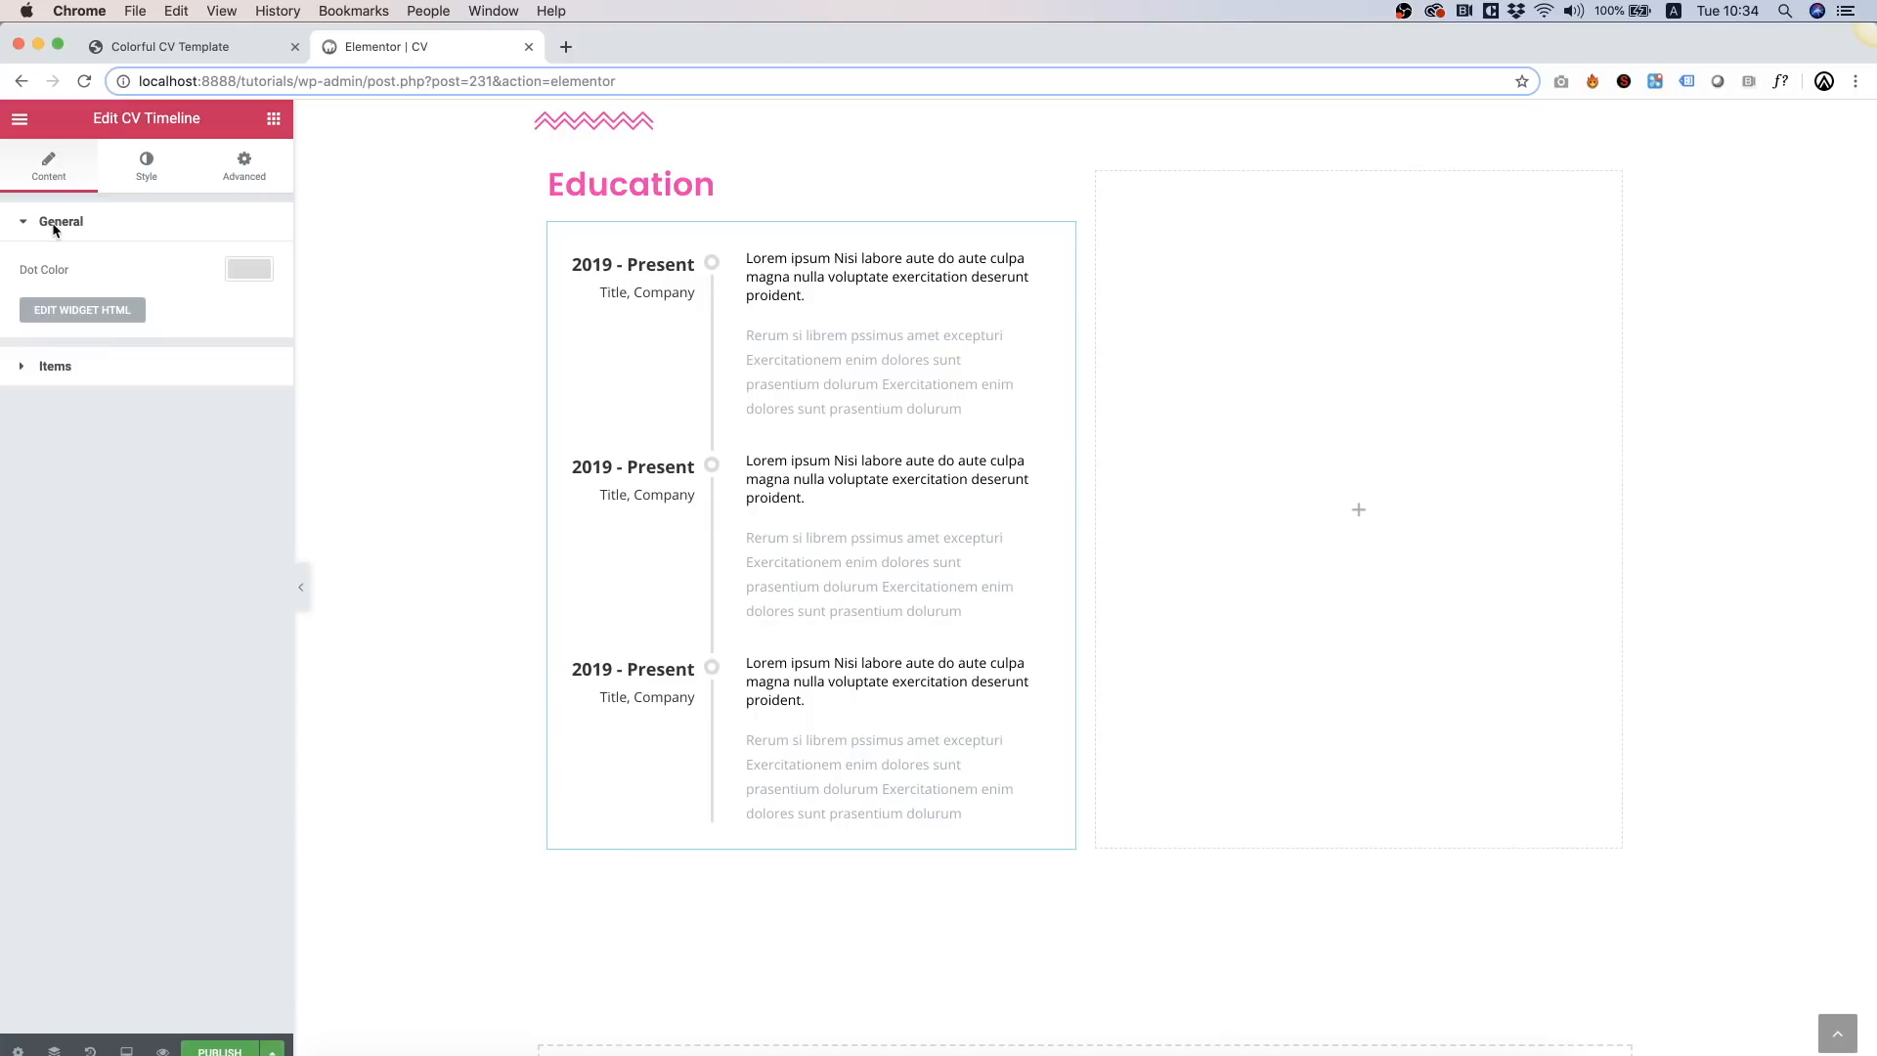
click(262, 264)
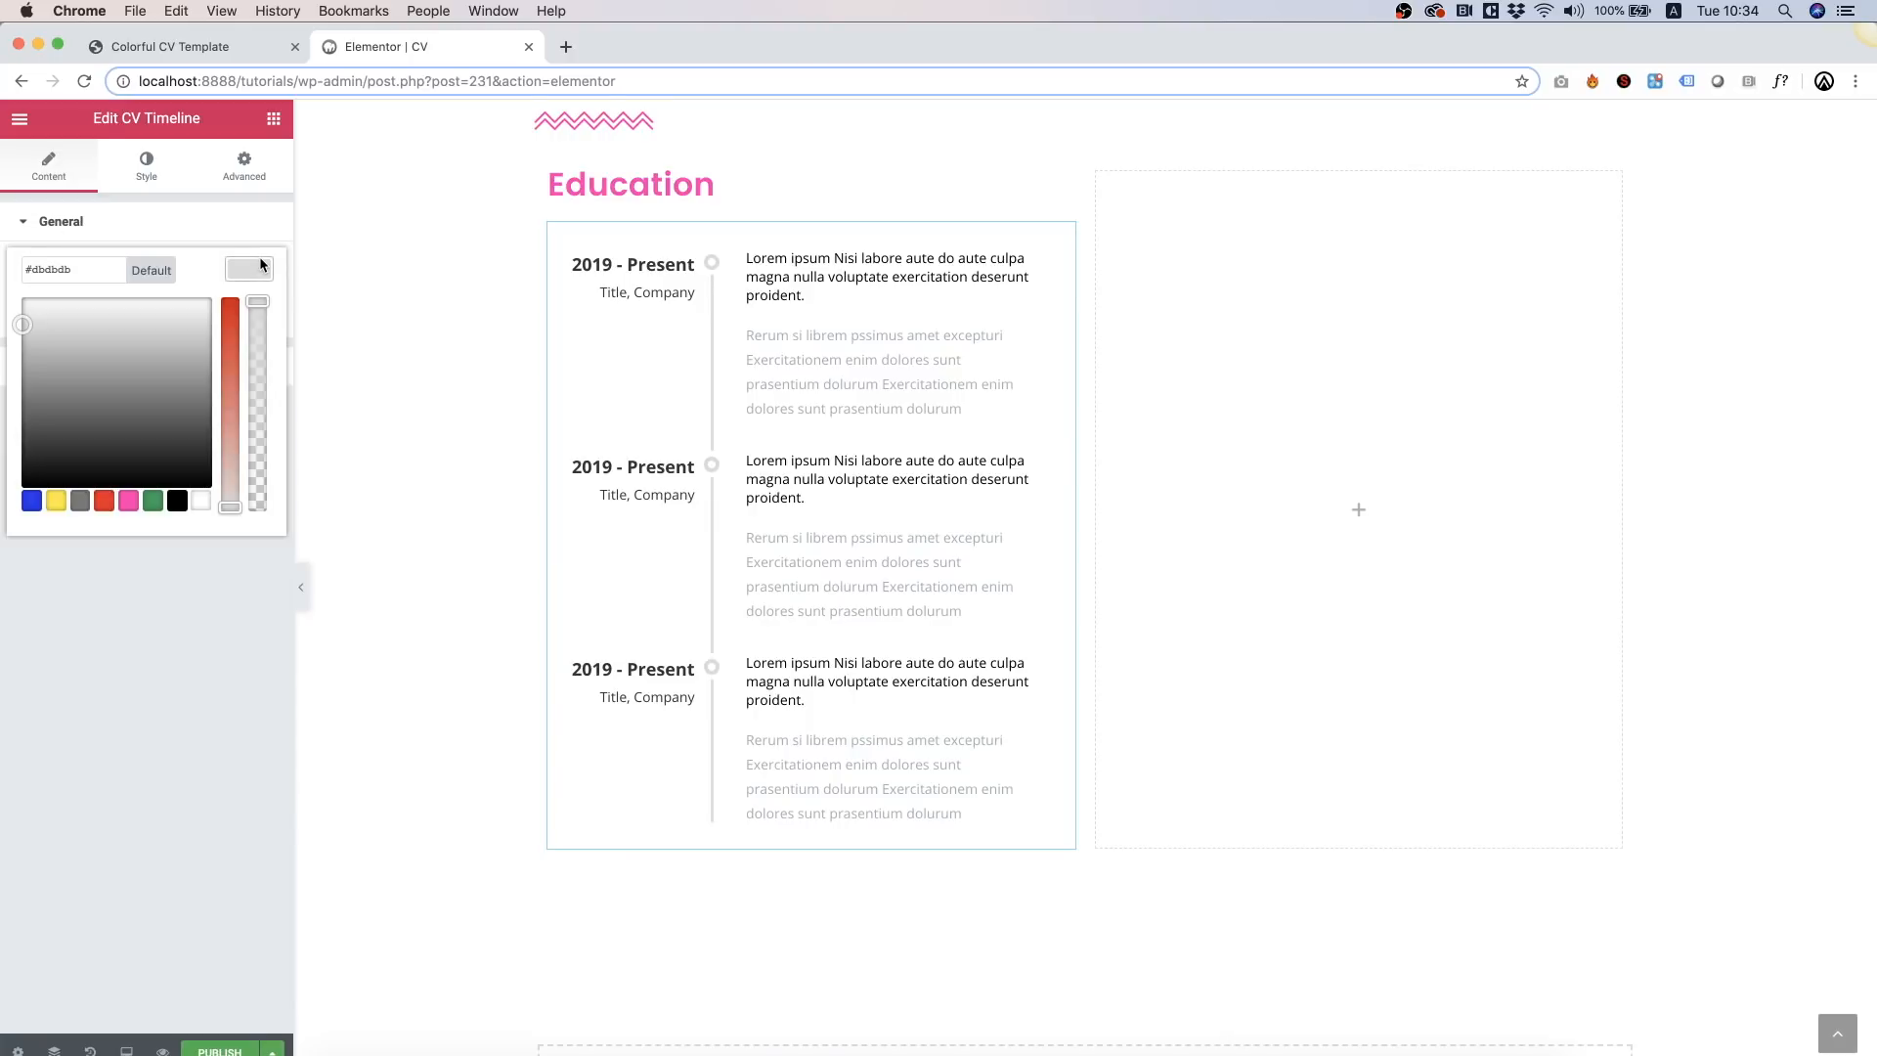
click(128, 500)
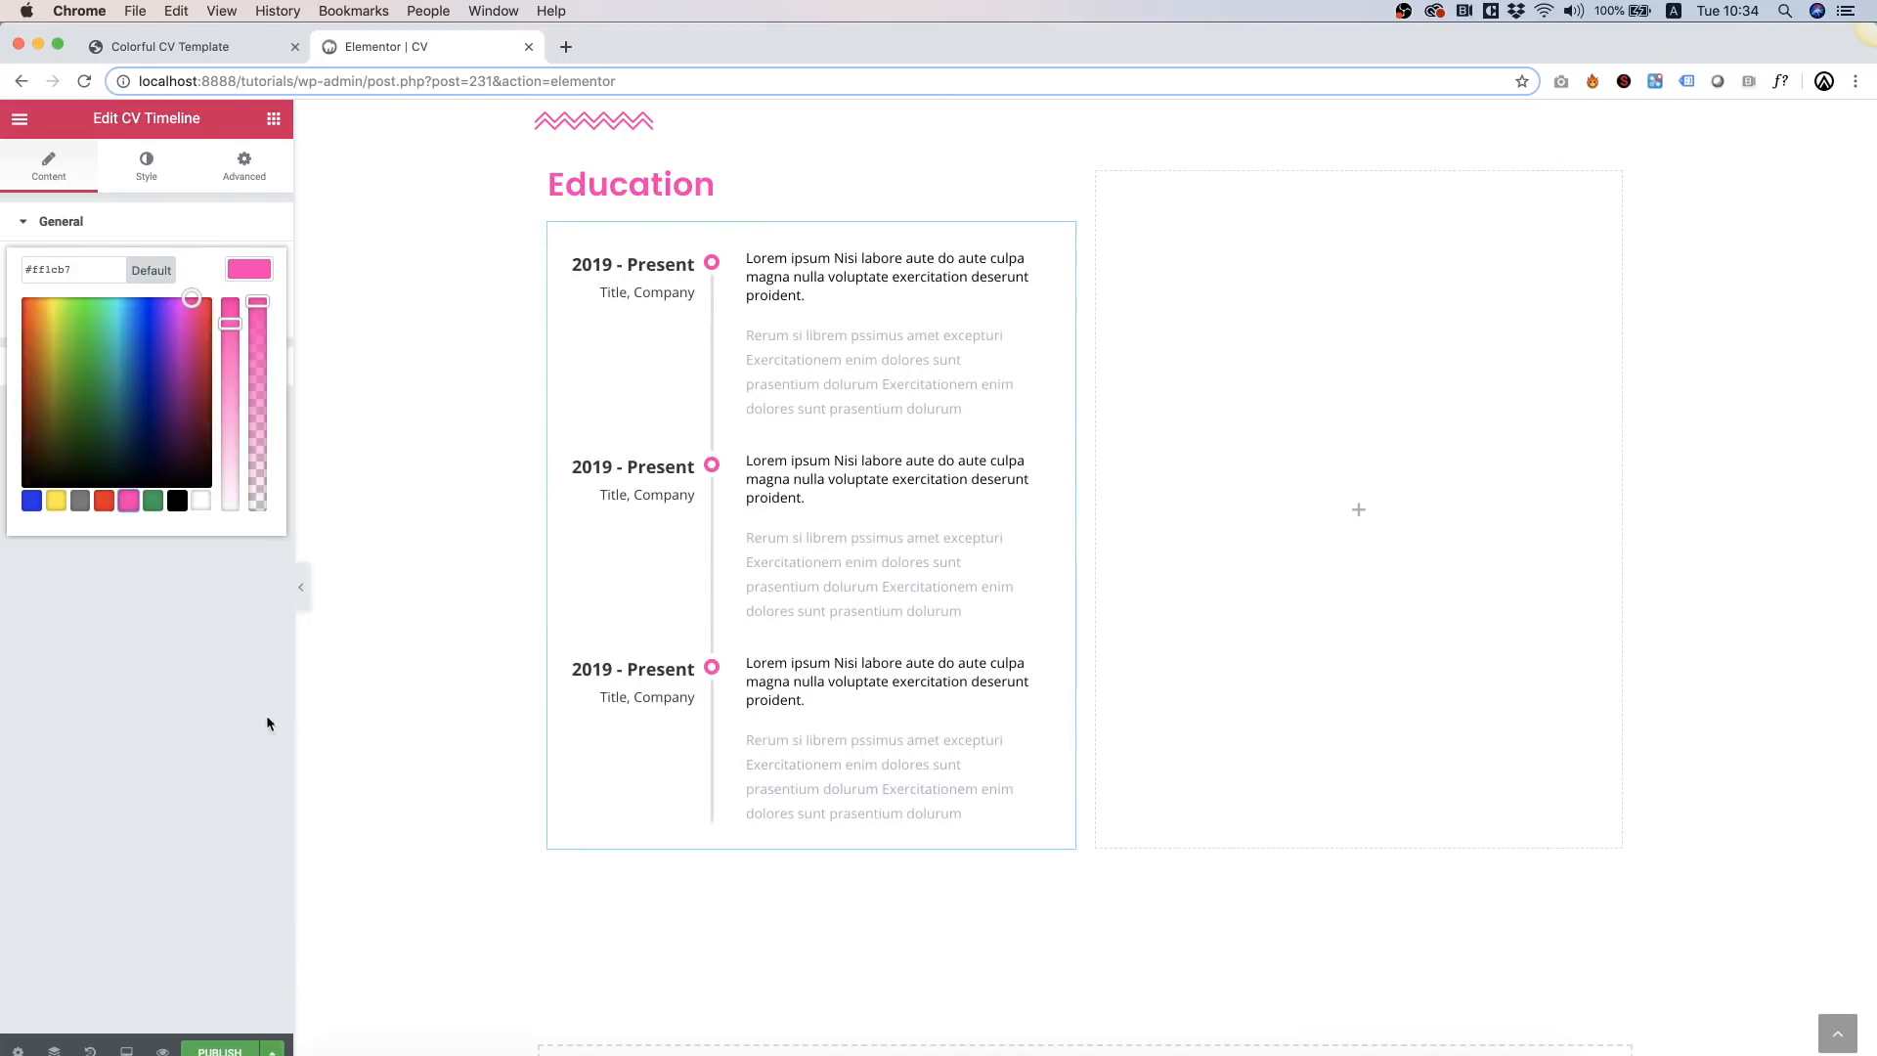
click(192, 710)
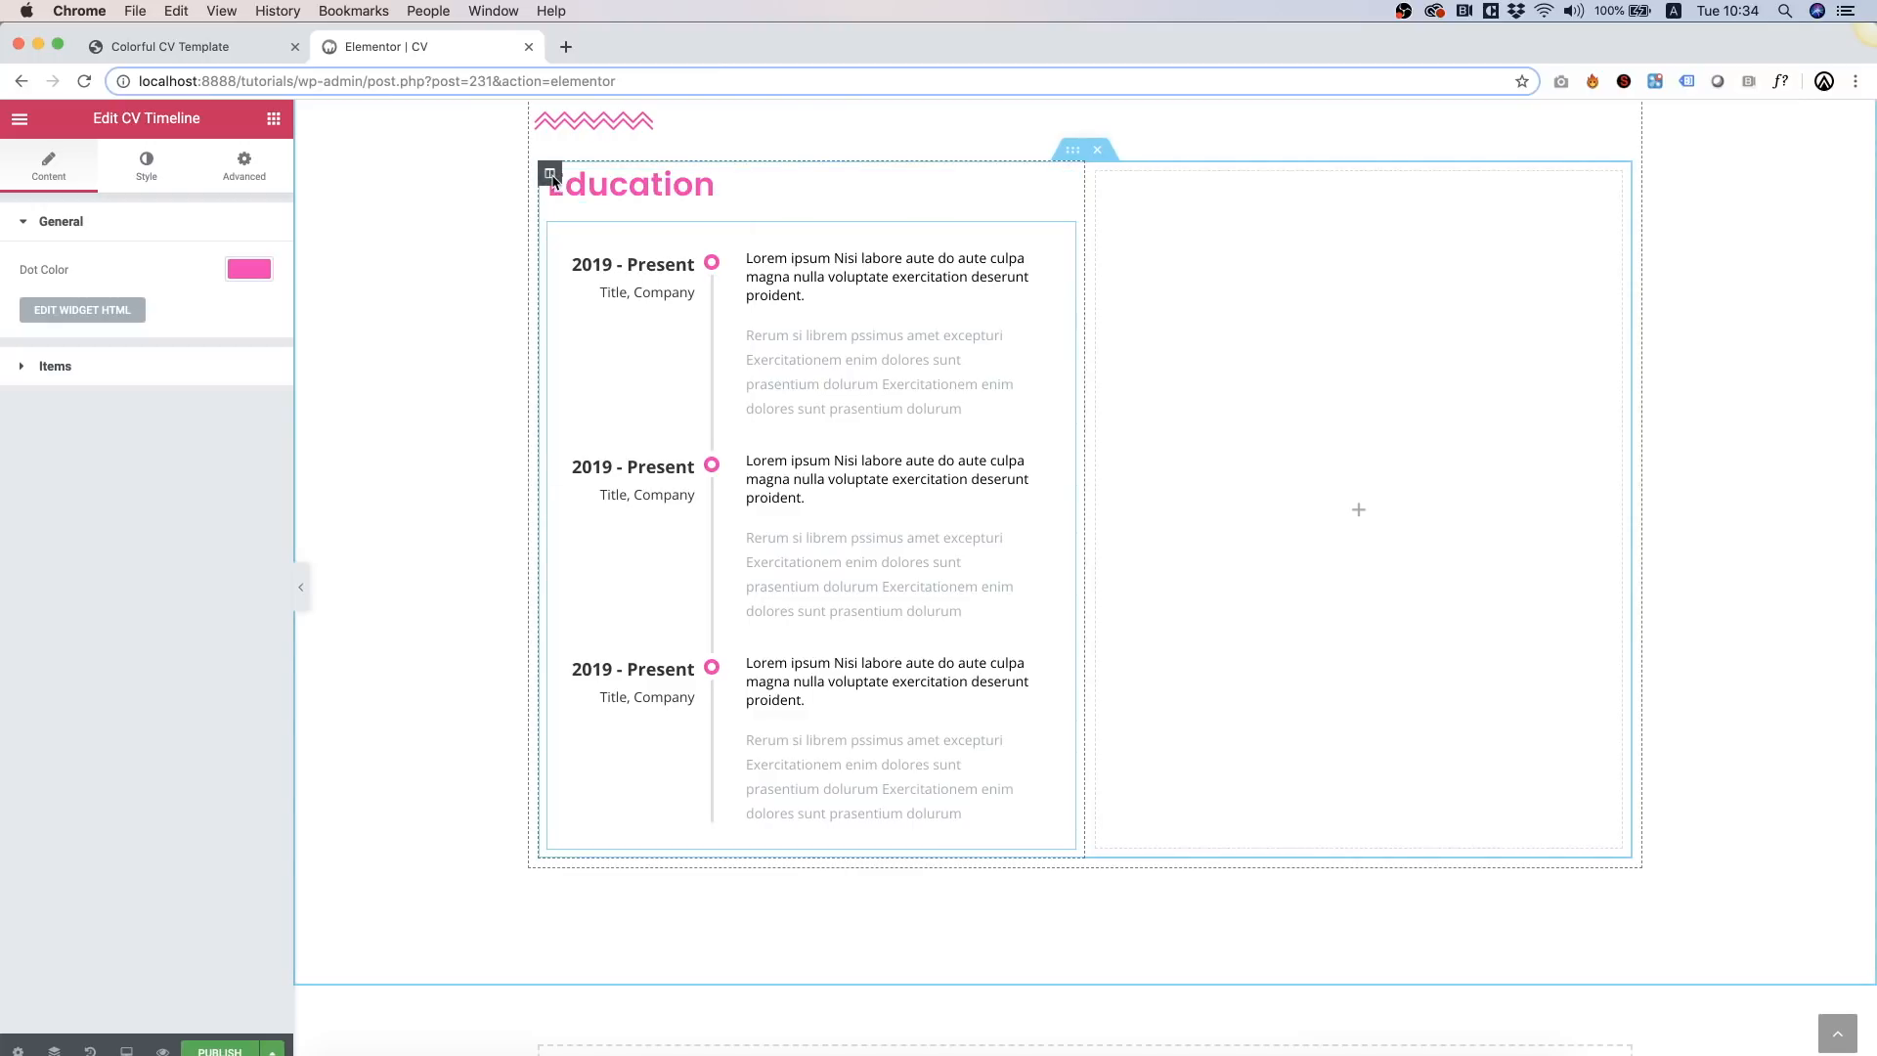
Step: Duplicate the Education column and delete the empty third column
right_click(550, 175)
click(642, 209)
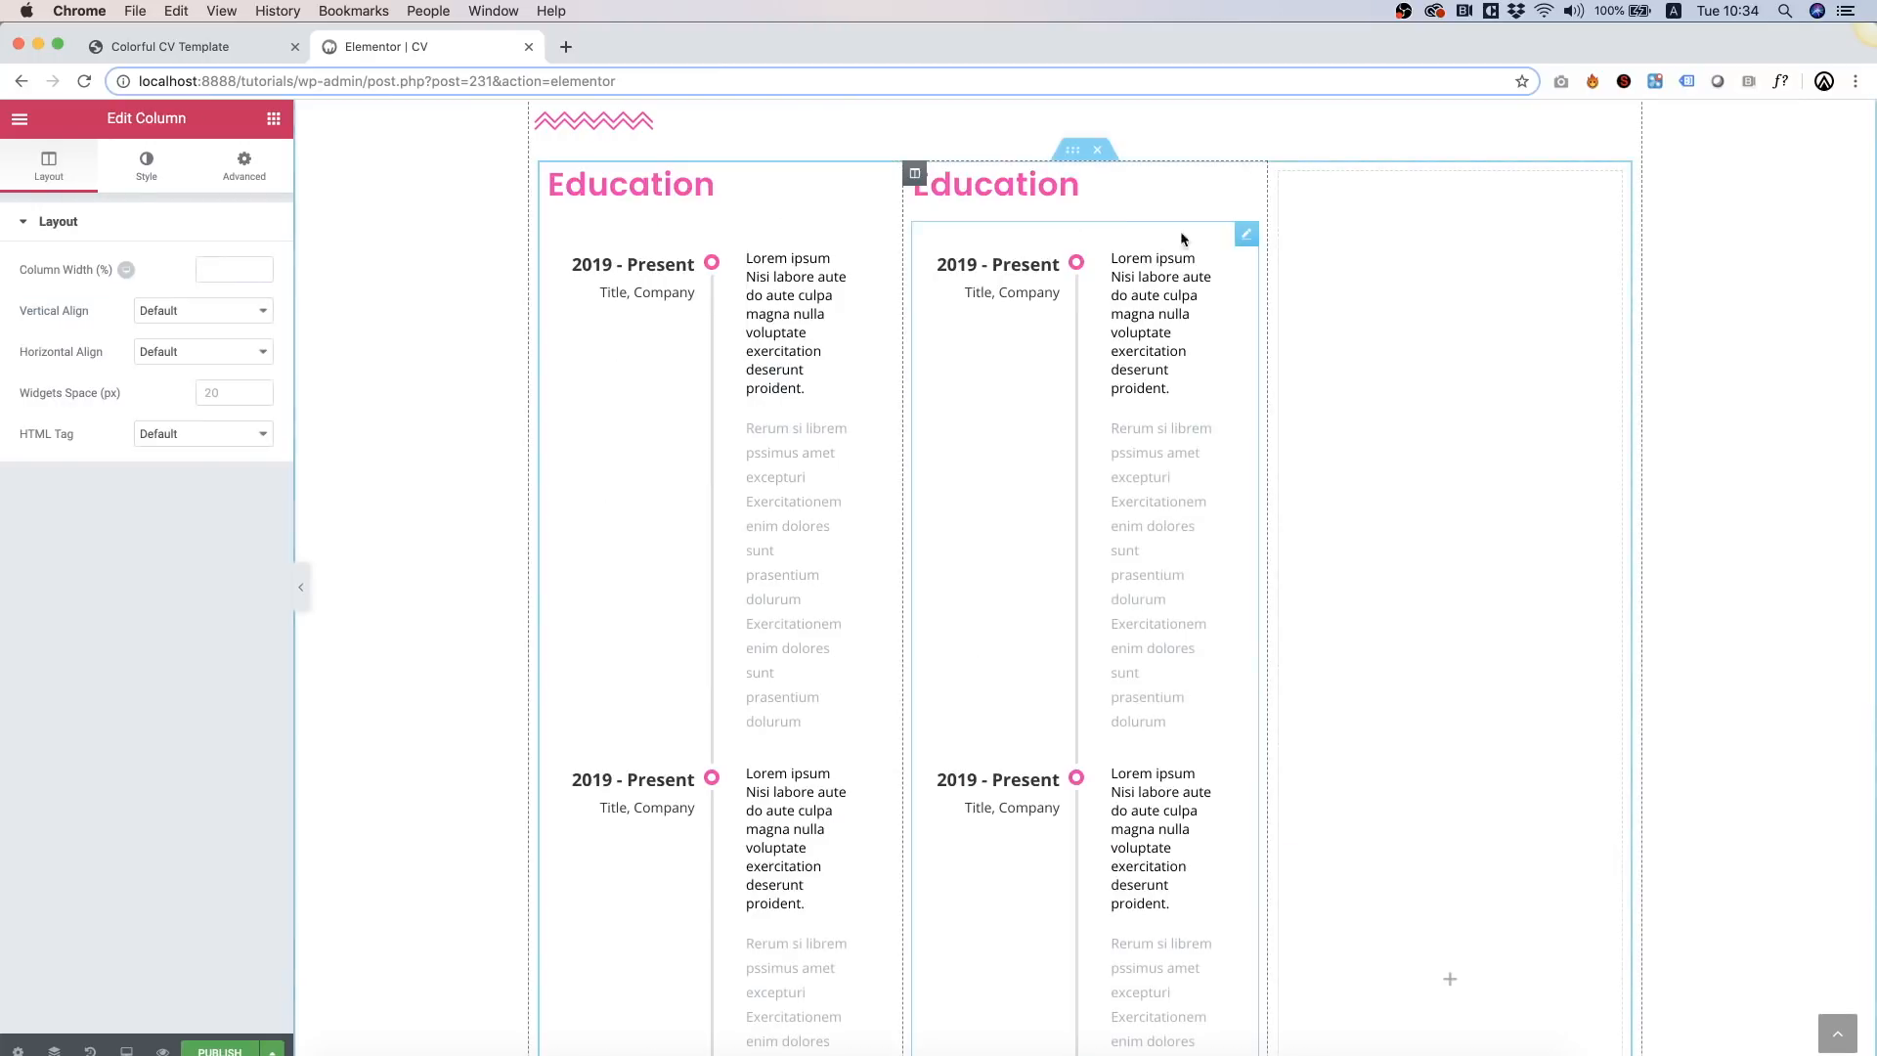
right_click(1279, 174)
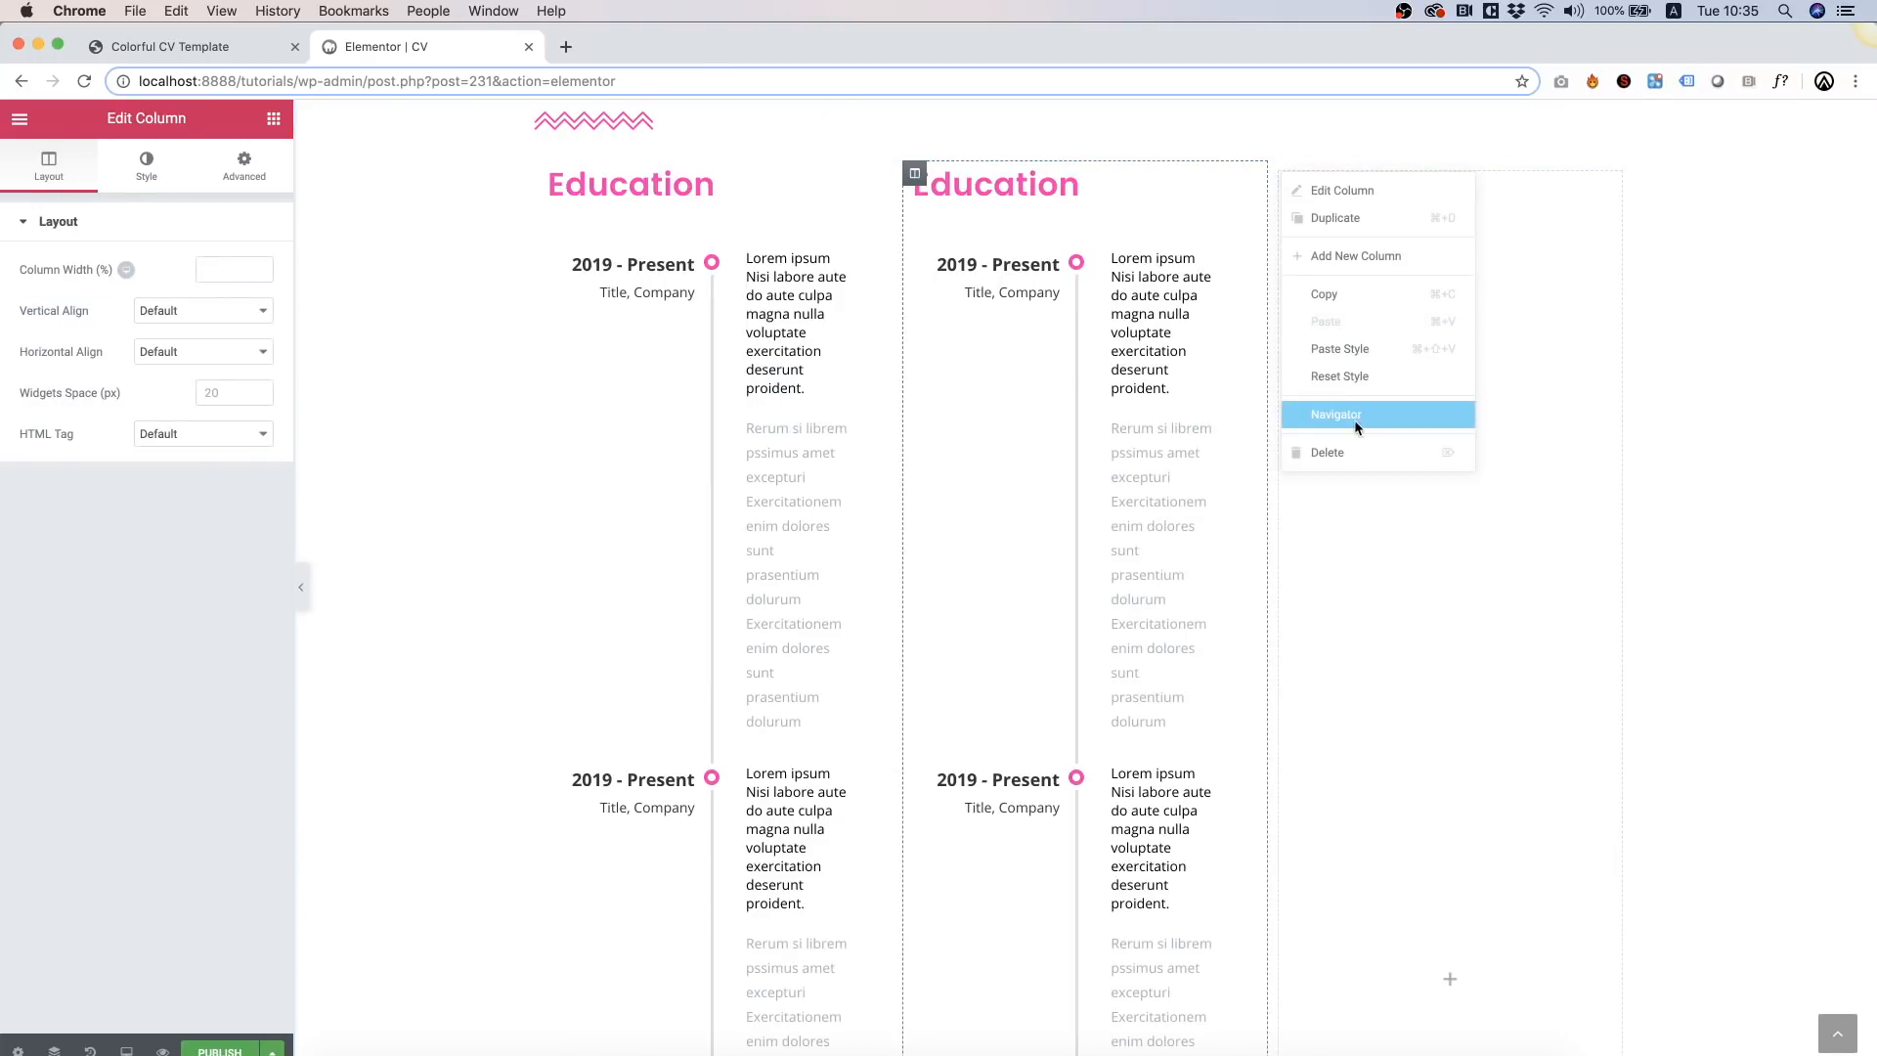
click(1353, 453)
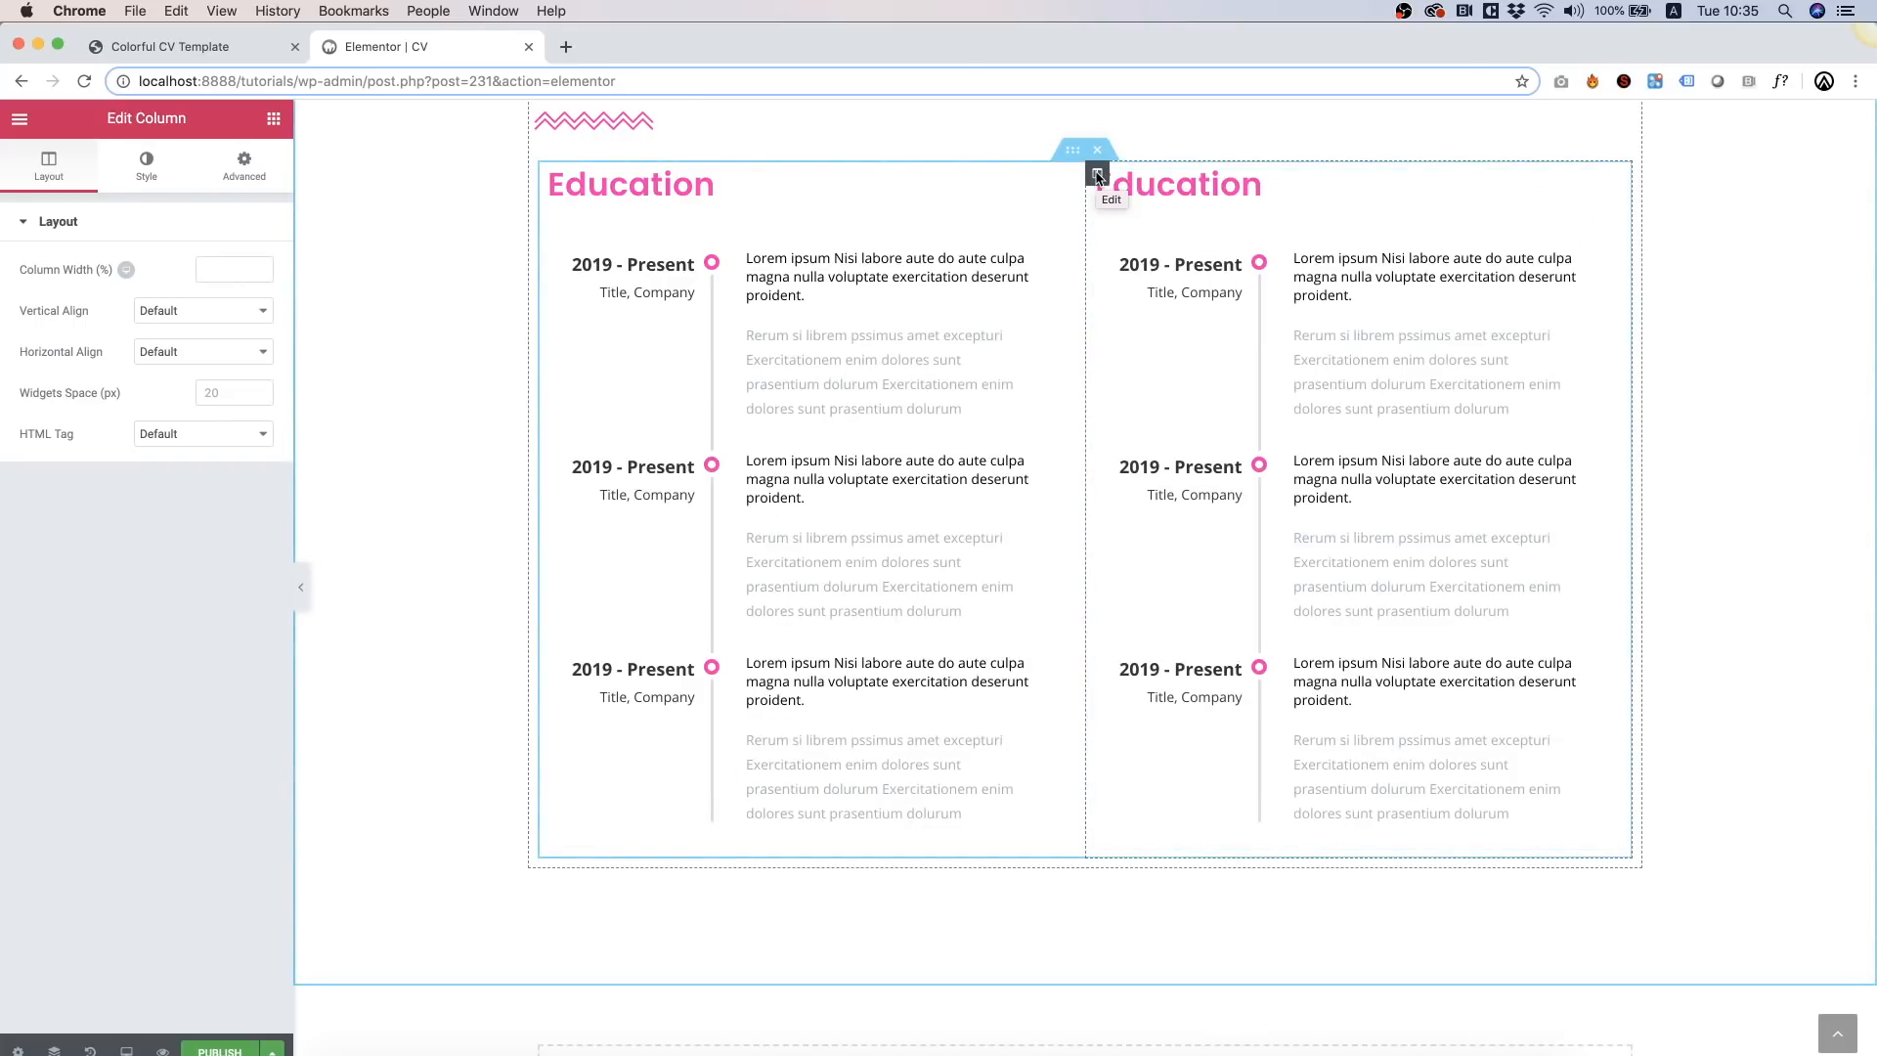
Step: Retitle the right column's heading 'Experience' and select the My Resume section
double_click(1134, 186)
click(126, 307)
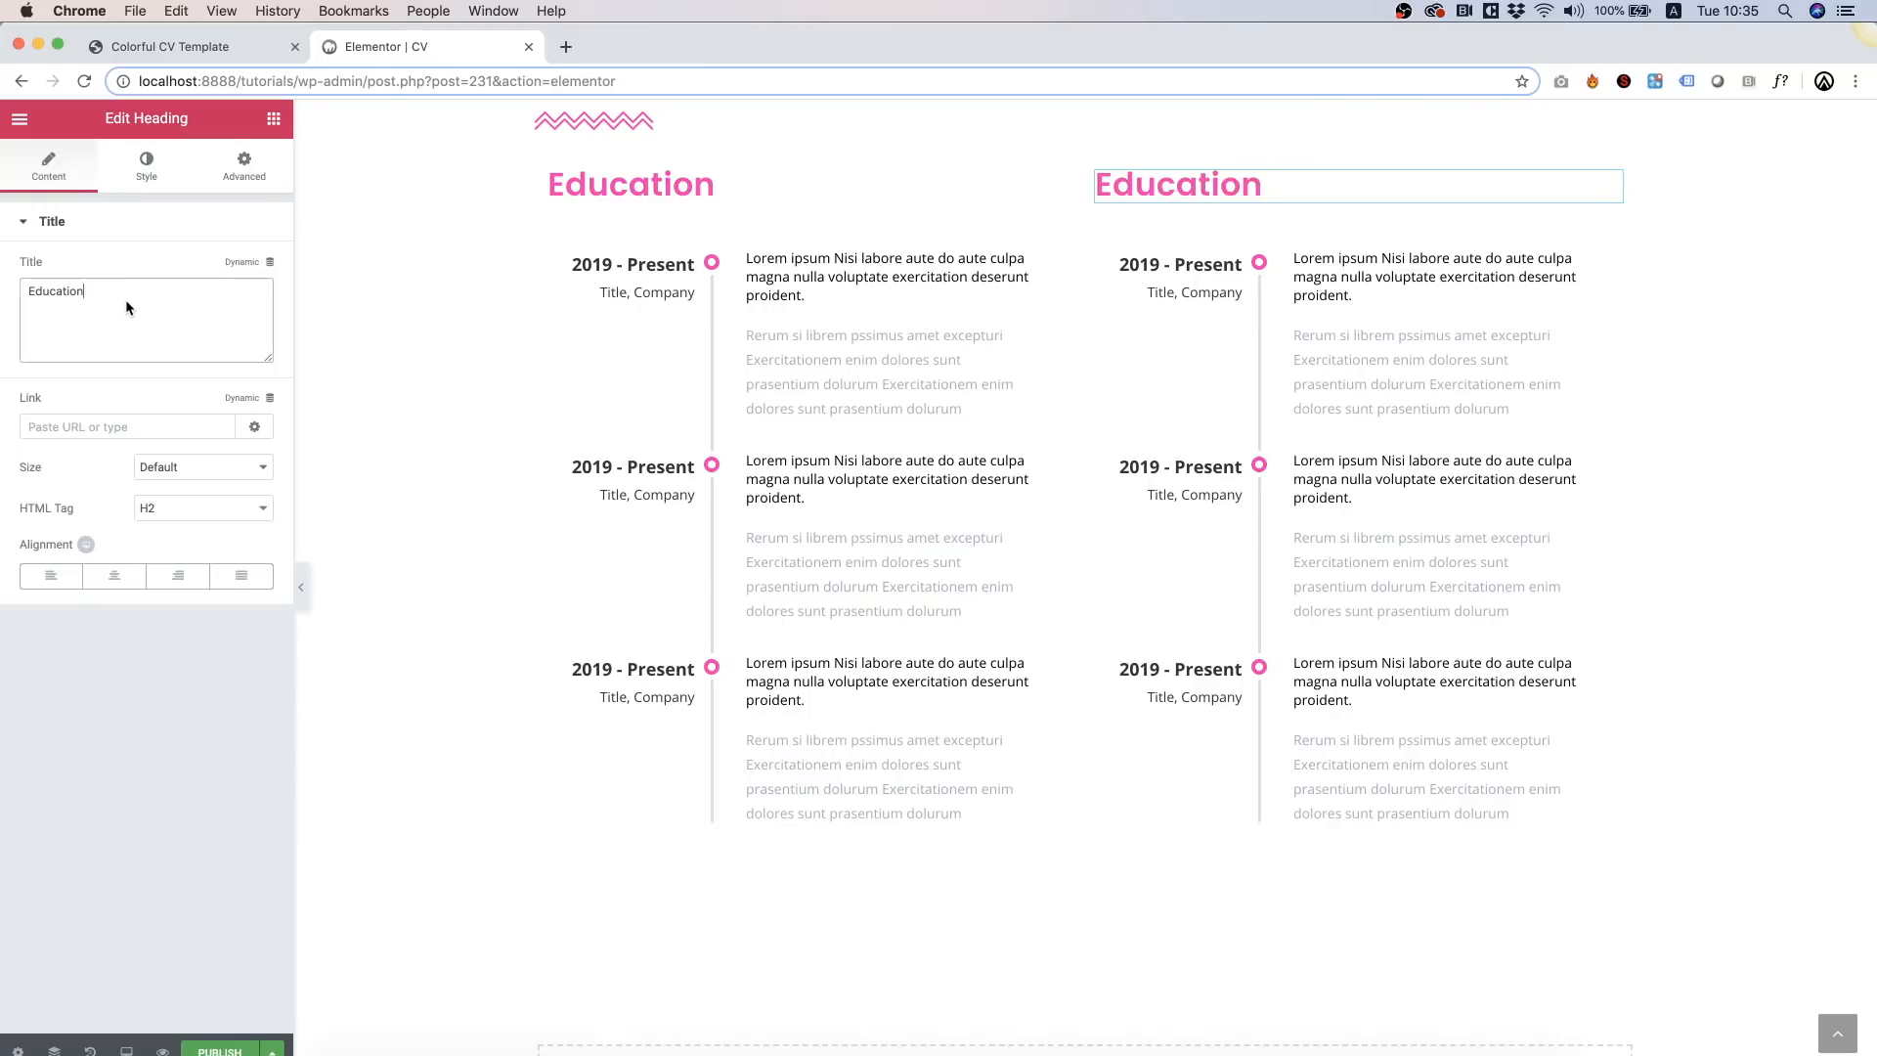
text(Experience)
scroll(997, 489, up, 10)
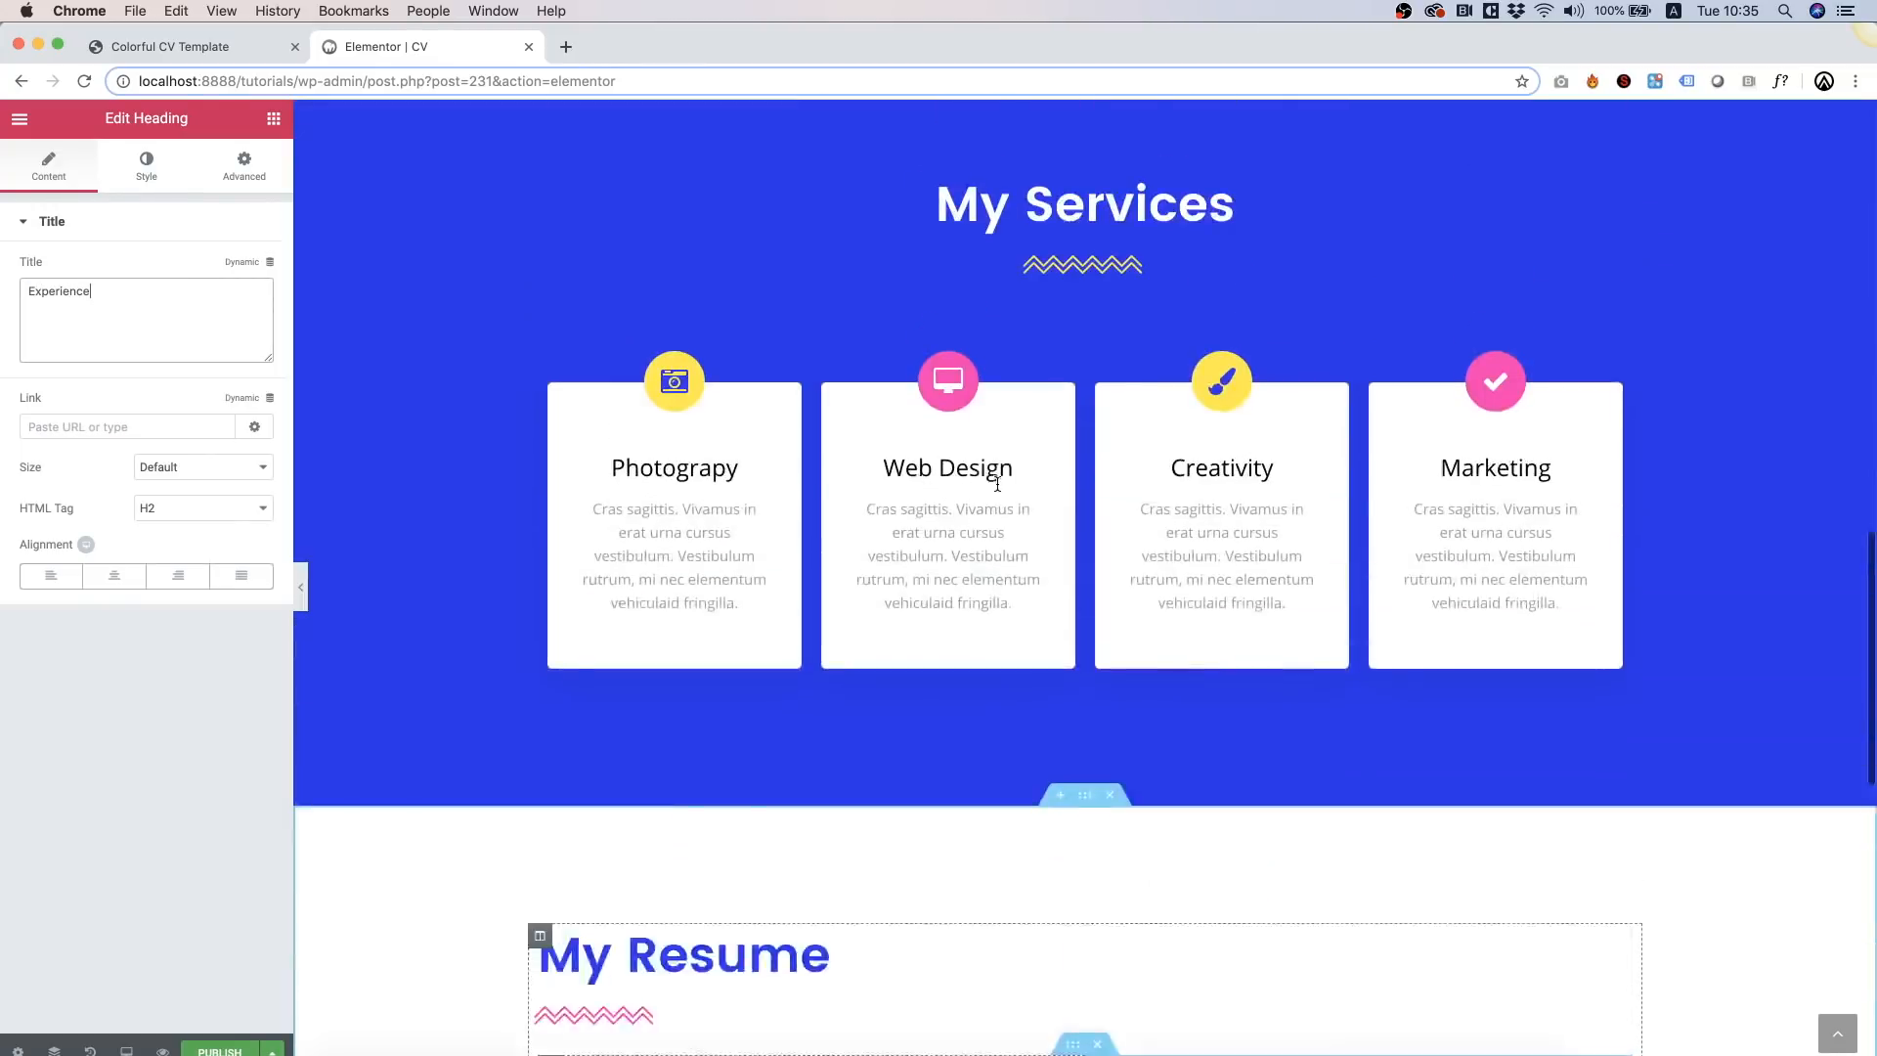
scroll(997, 489, down, 5)
click(426, 513)
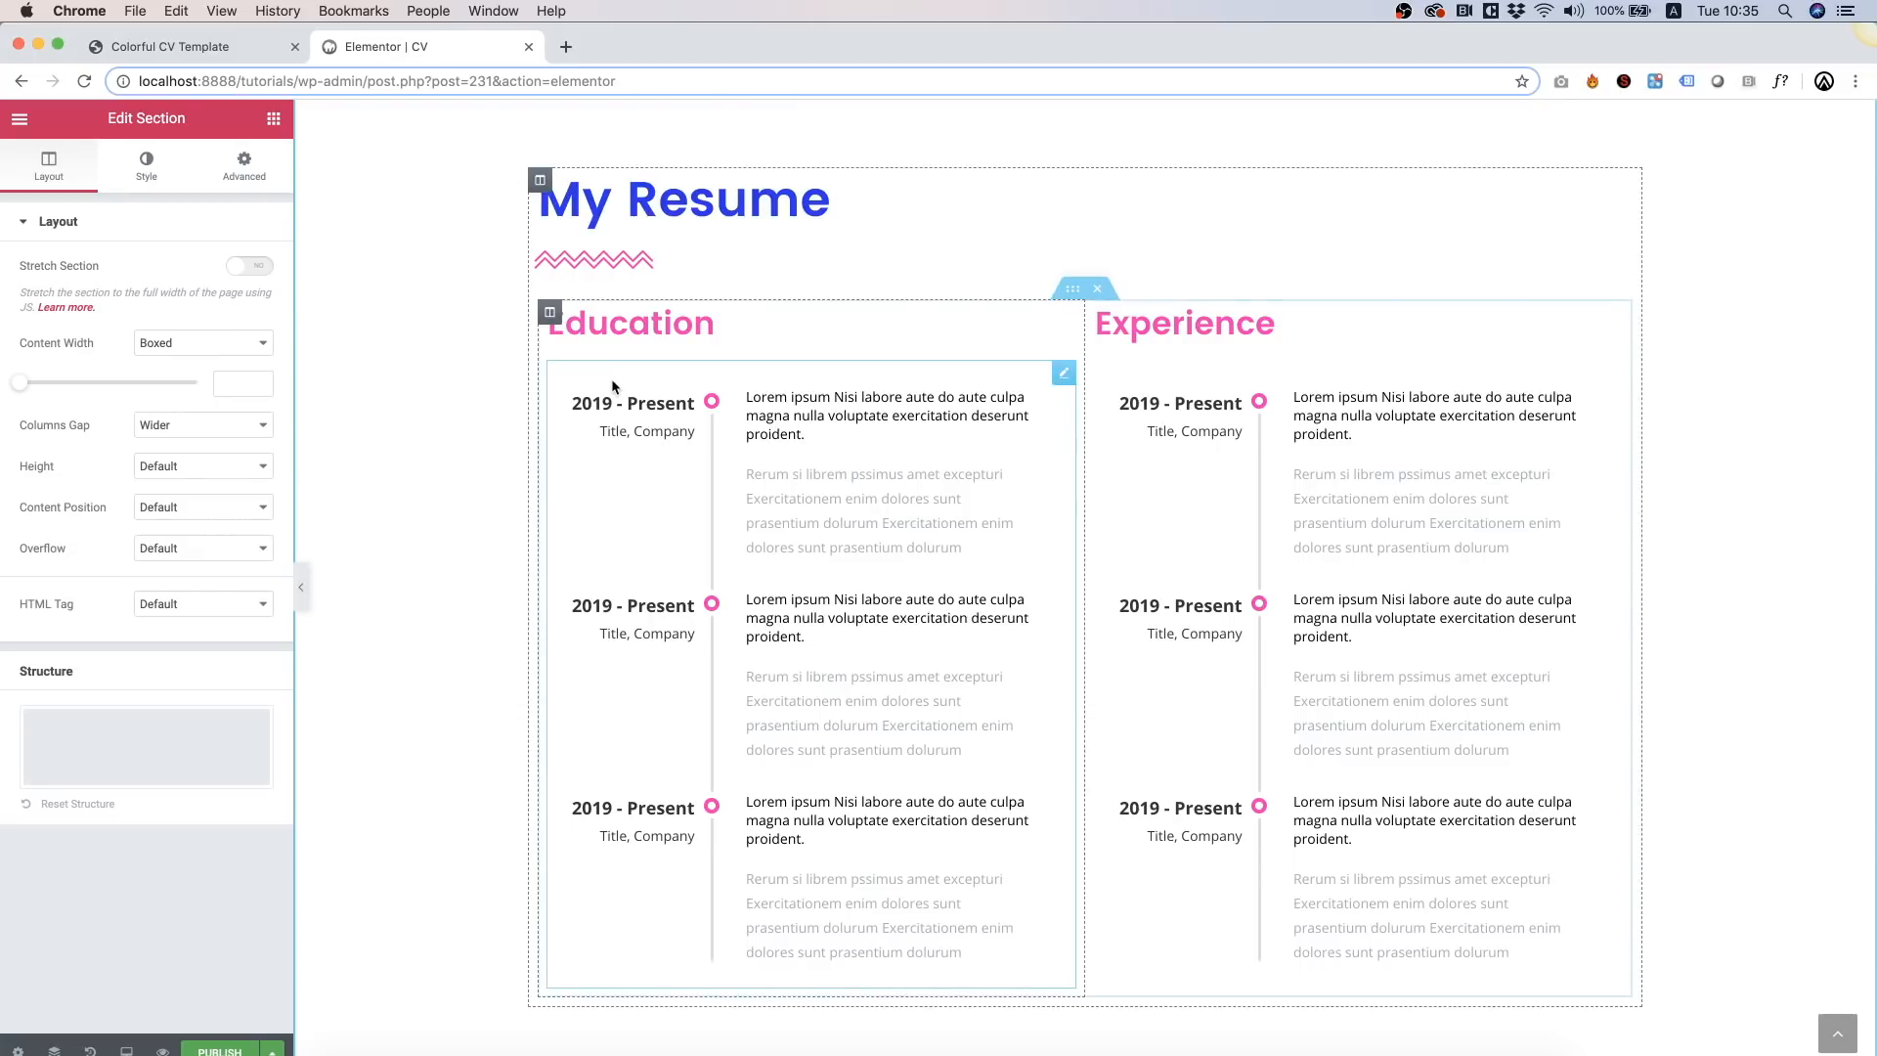
Step: Duplicate the My Resume section
scroll(612, 386, down, 4)
scroll(612, 386, up, 8)
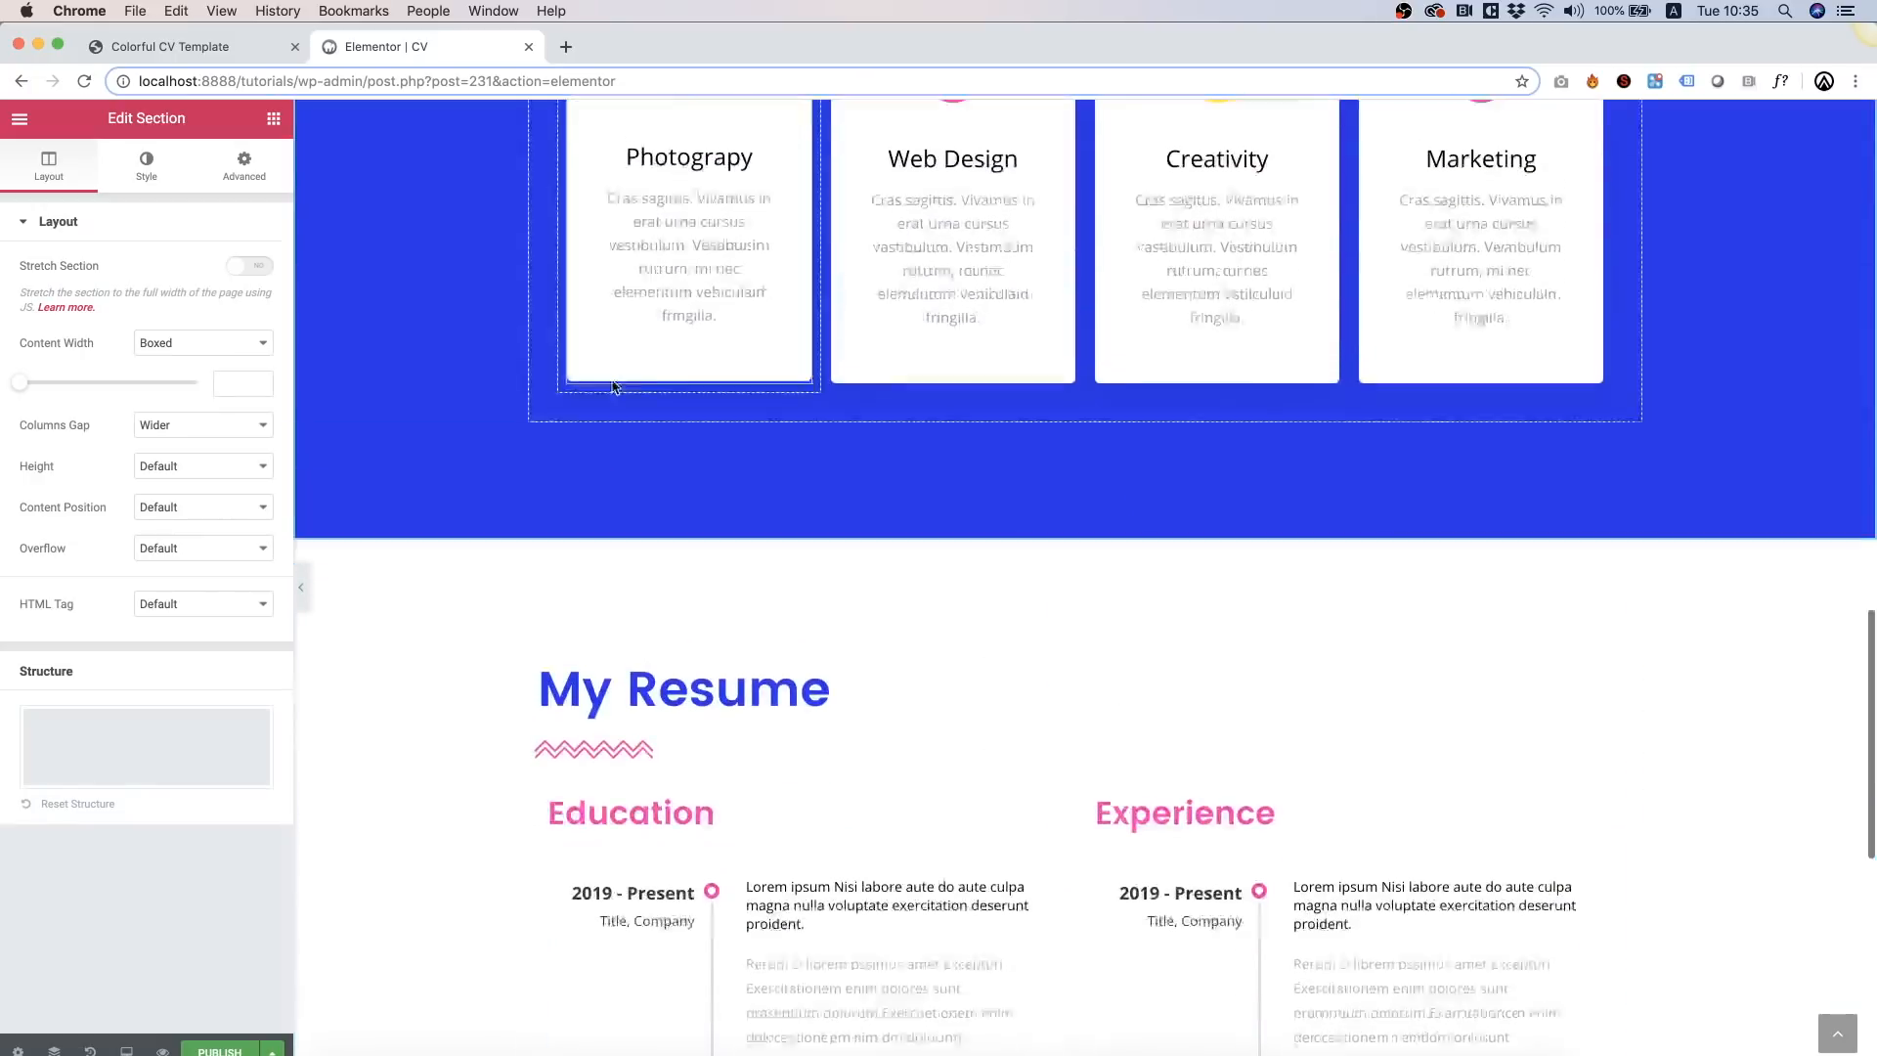
scroll(612, 386, down, 6)
scroll(612, 384, down, 3)
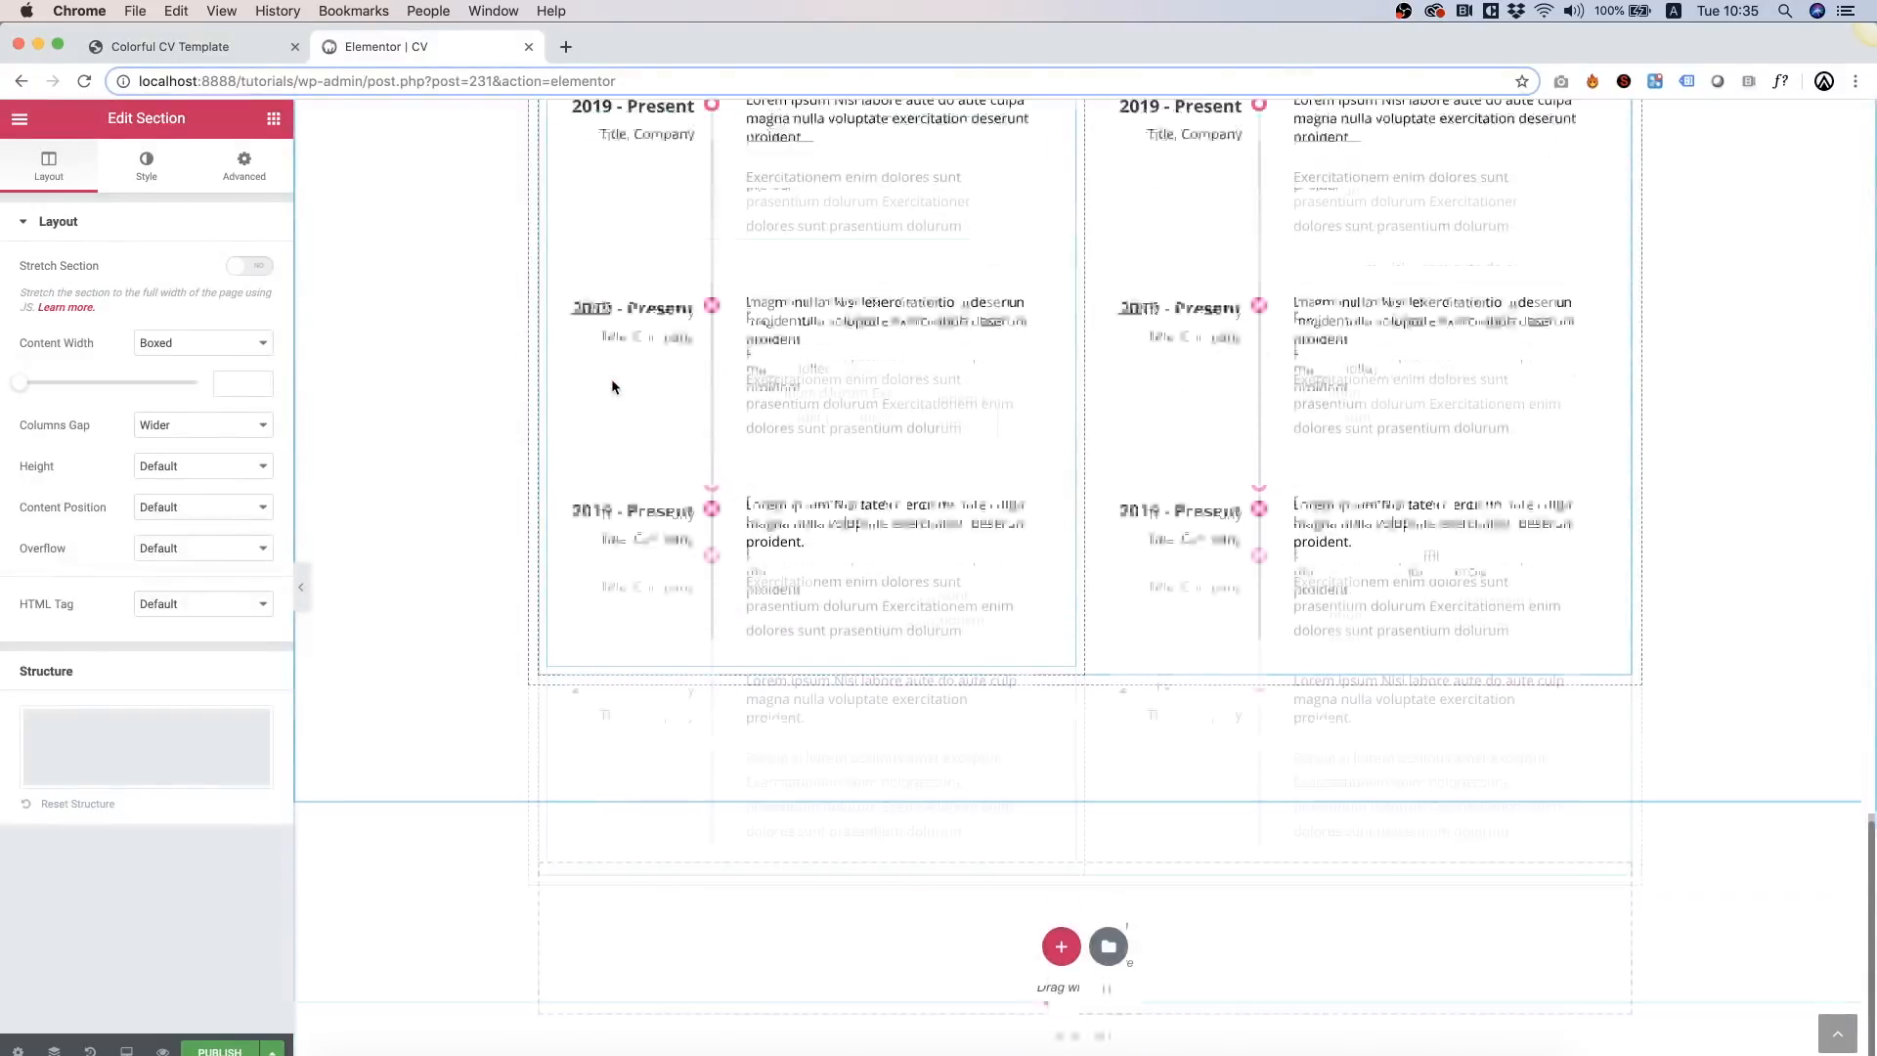
scroll(511, 410, up, 7)
right_click(401, 408)
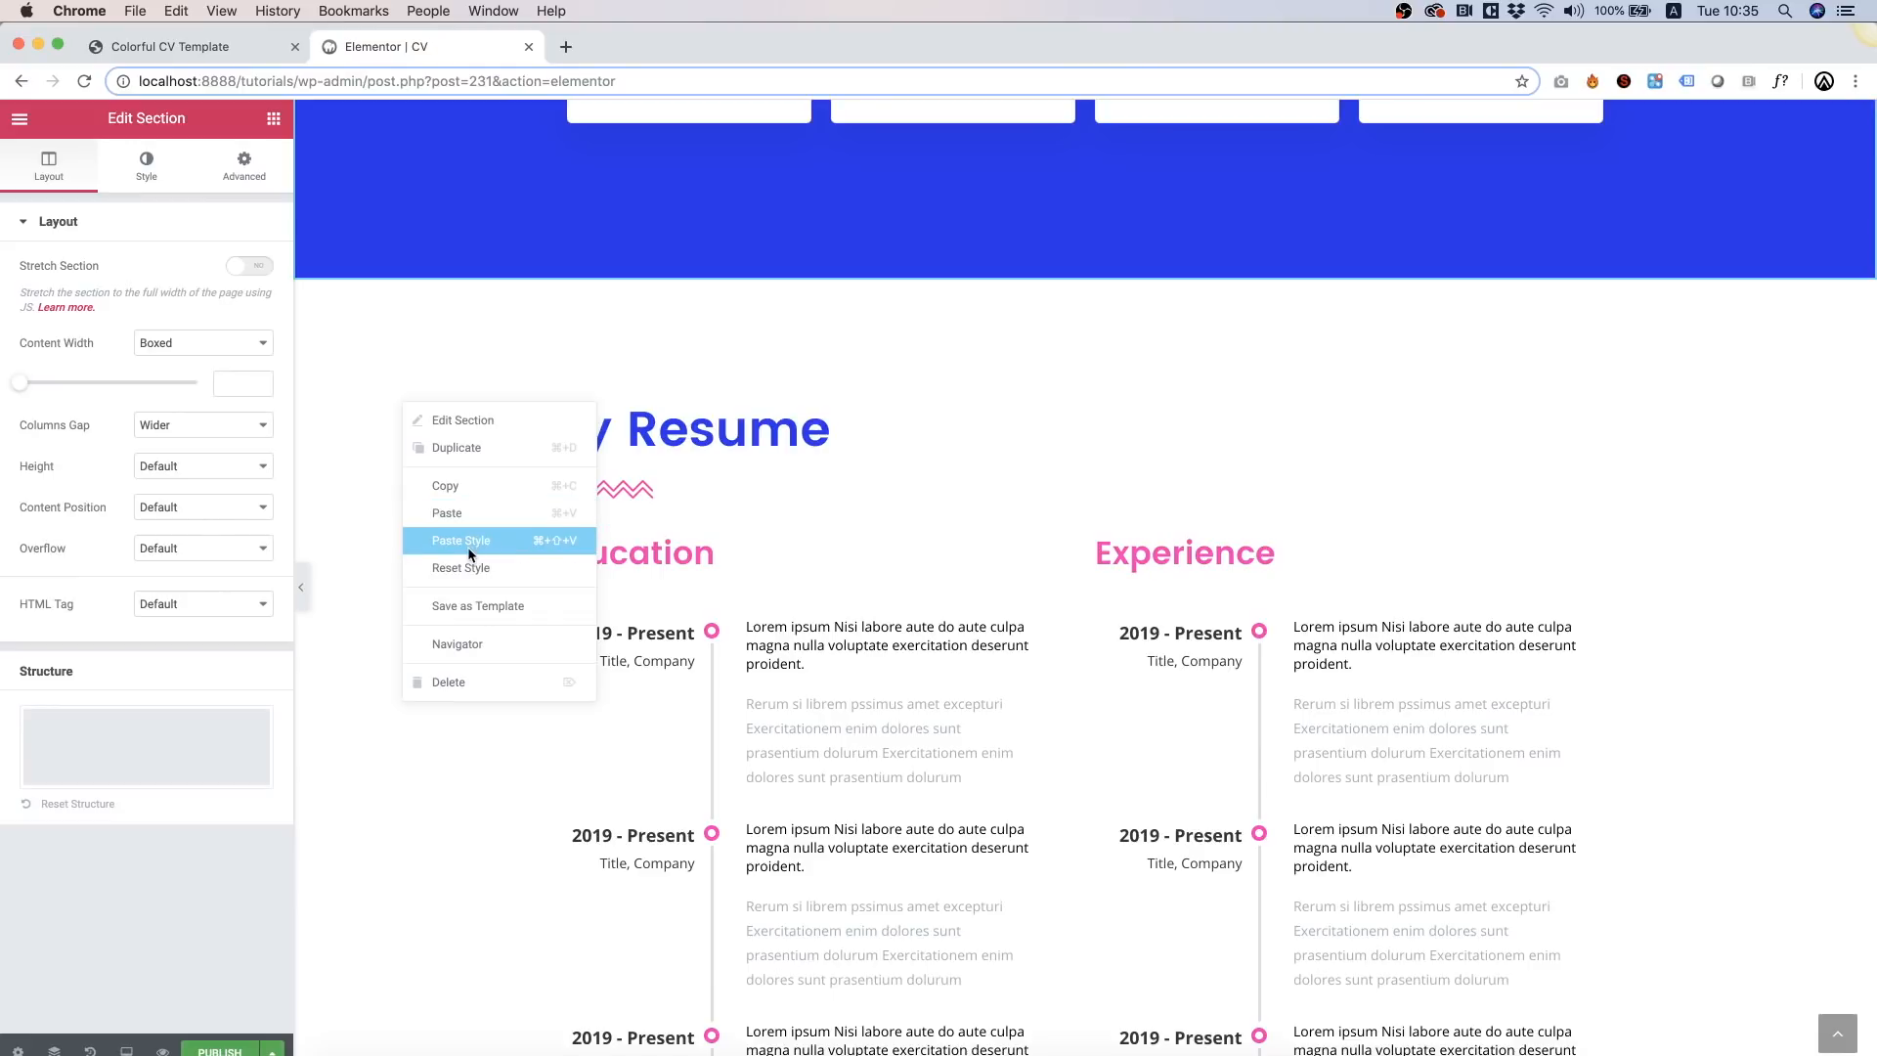
click(471, 448)
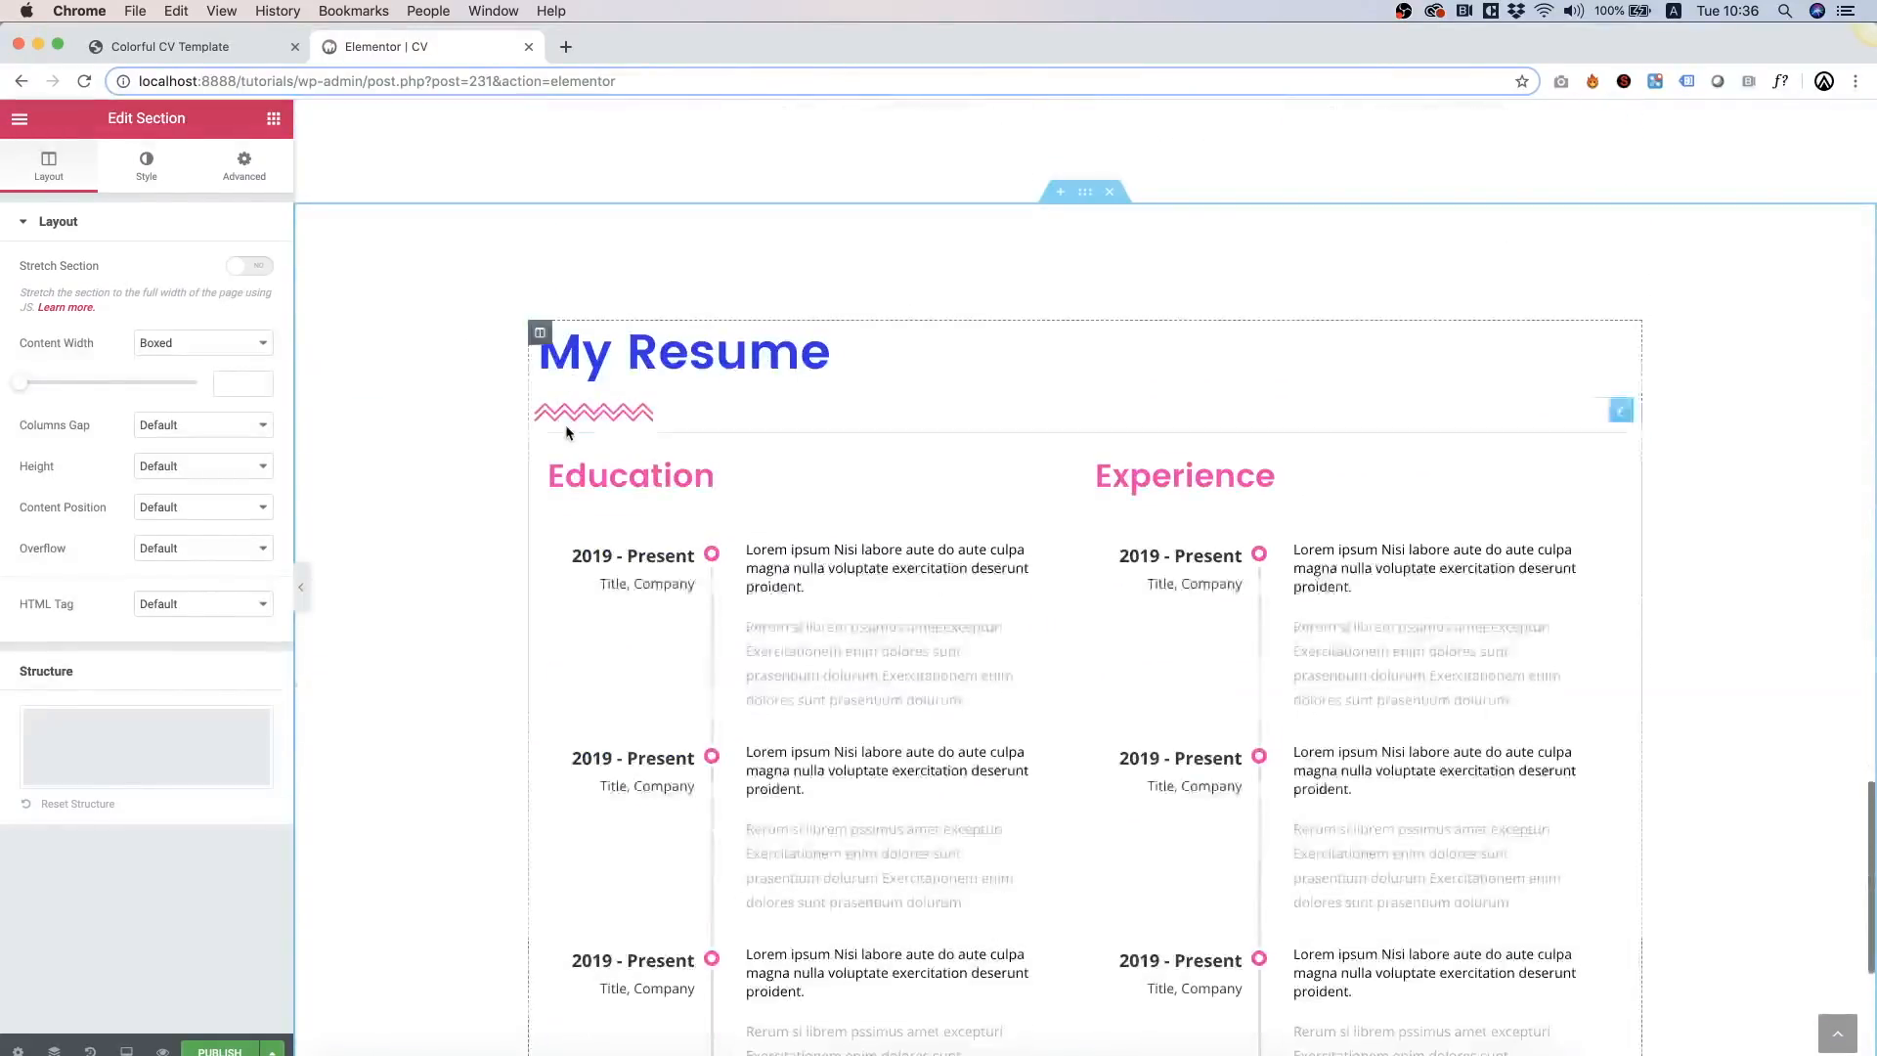
Step: Remove the copy's Education/Experience columns and retitle its heading 'My Skills'
right_click(374, 311)
click(894, 354)
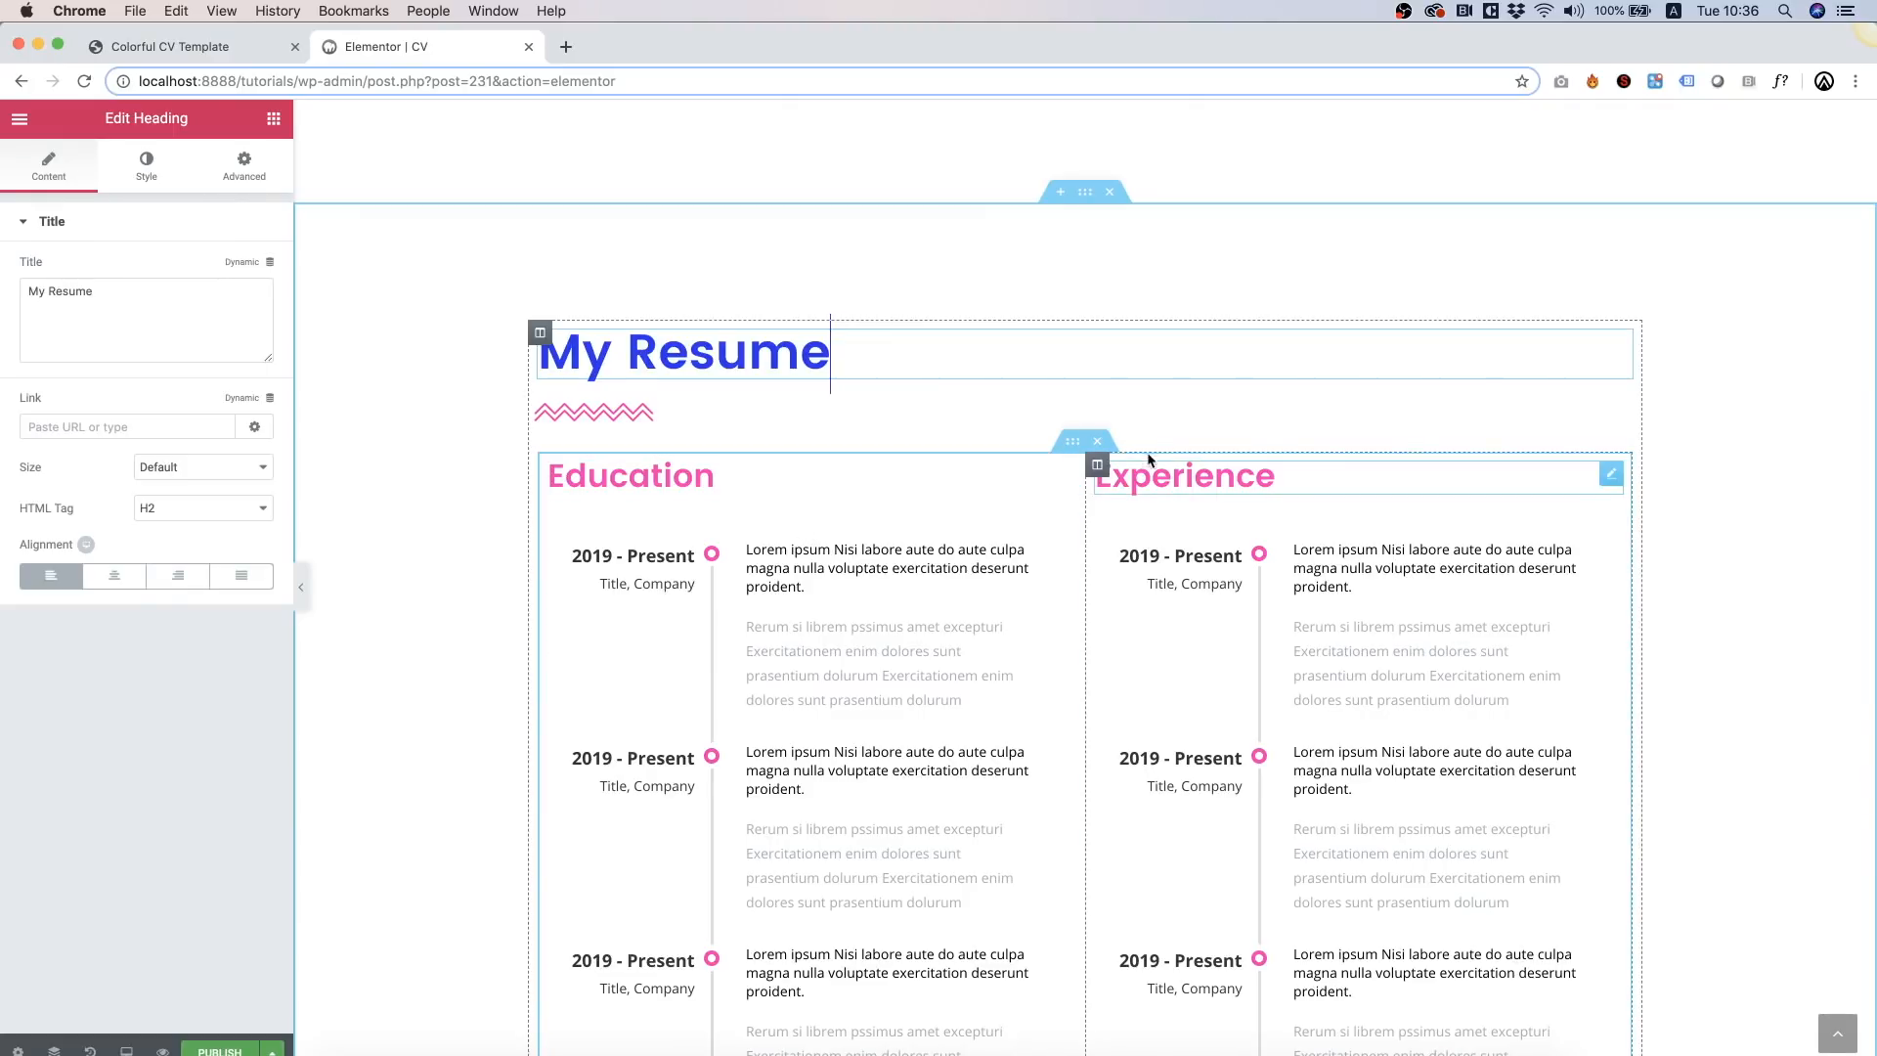
click(1109, 442)
triple_click(675, 596)
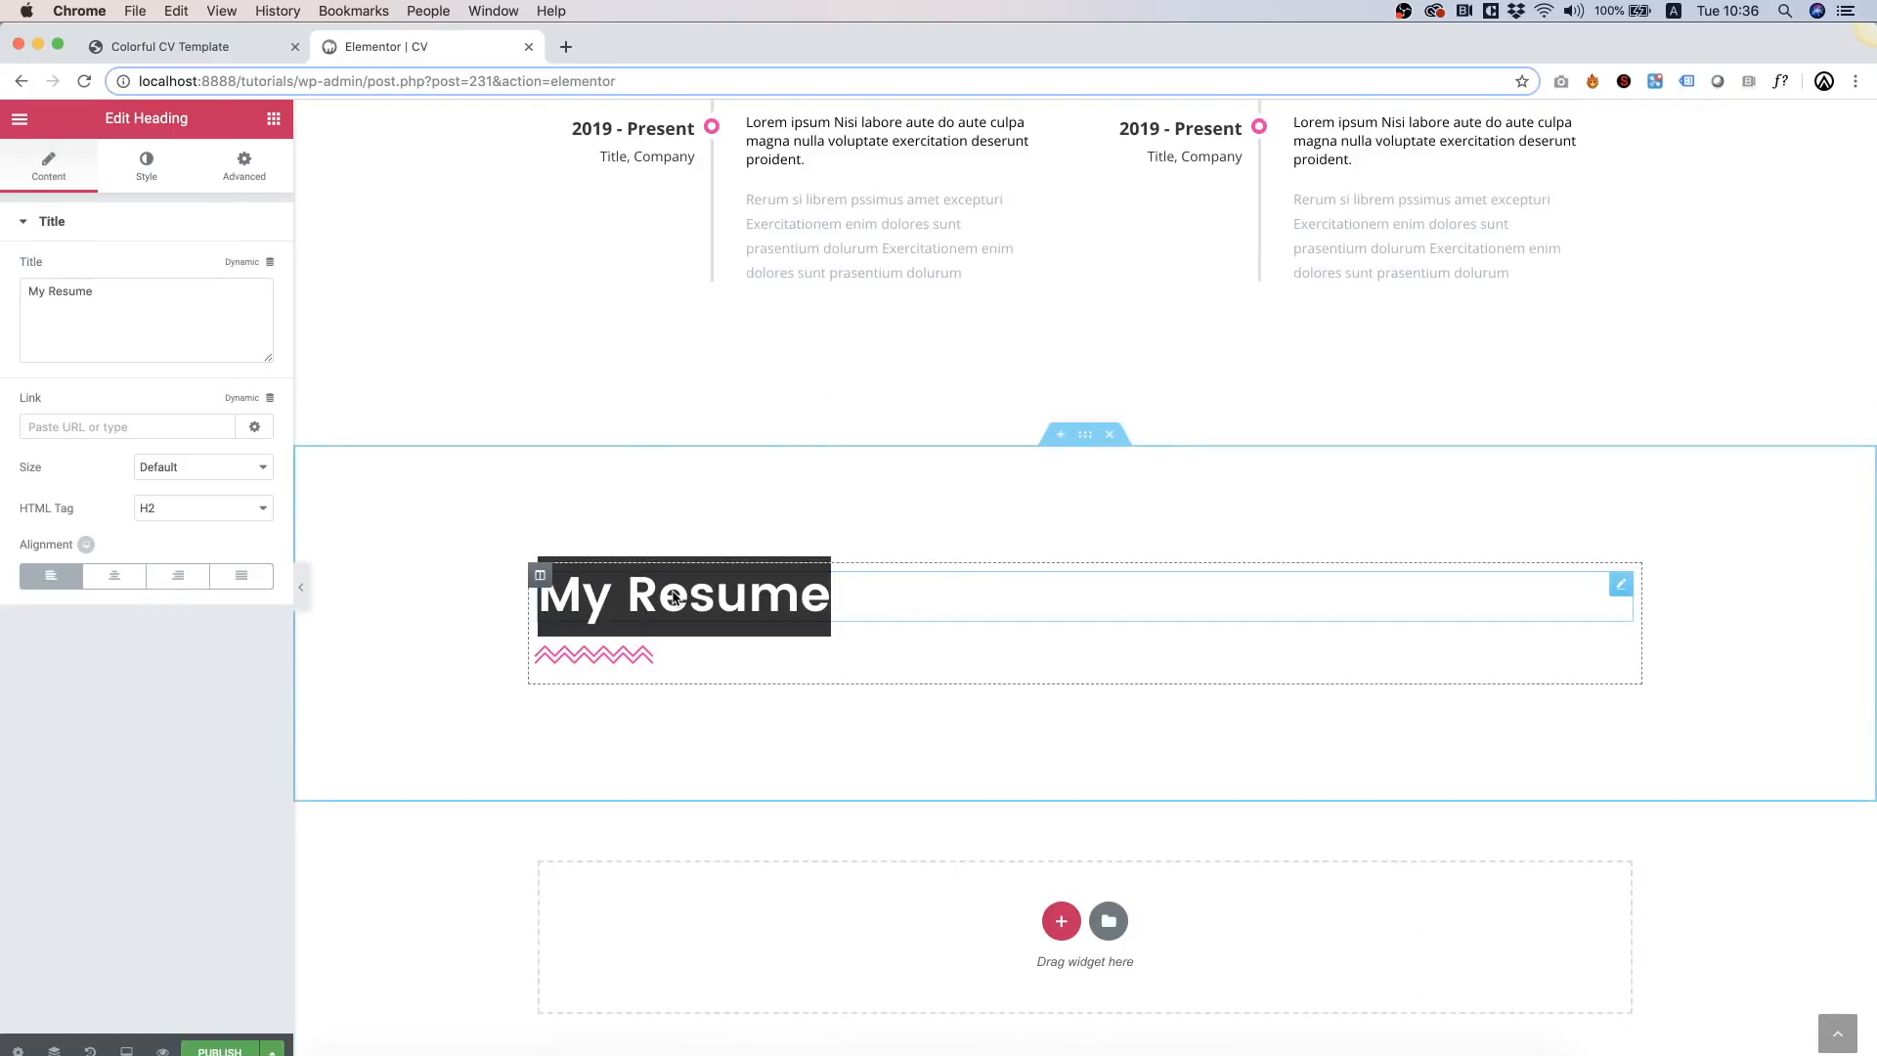
text(Mu)
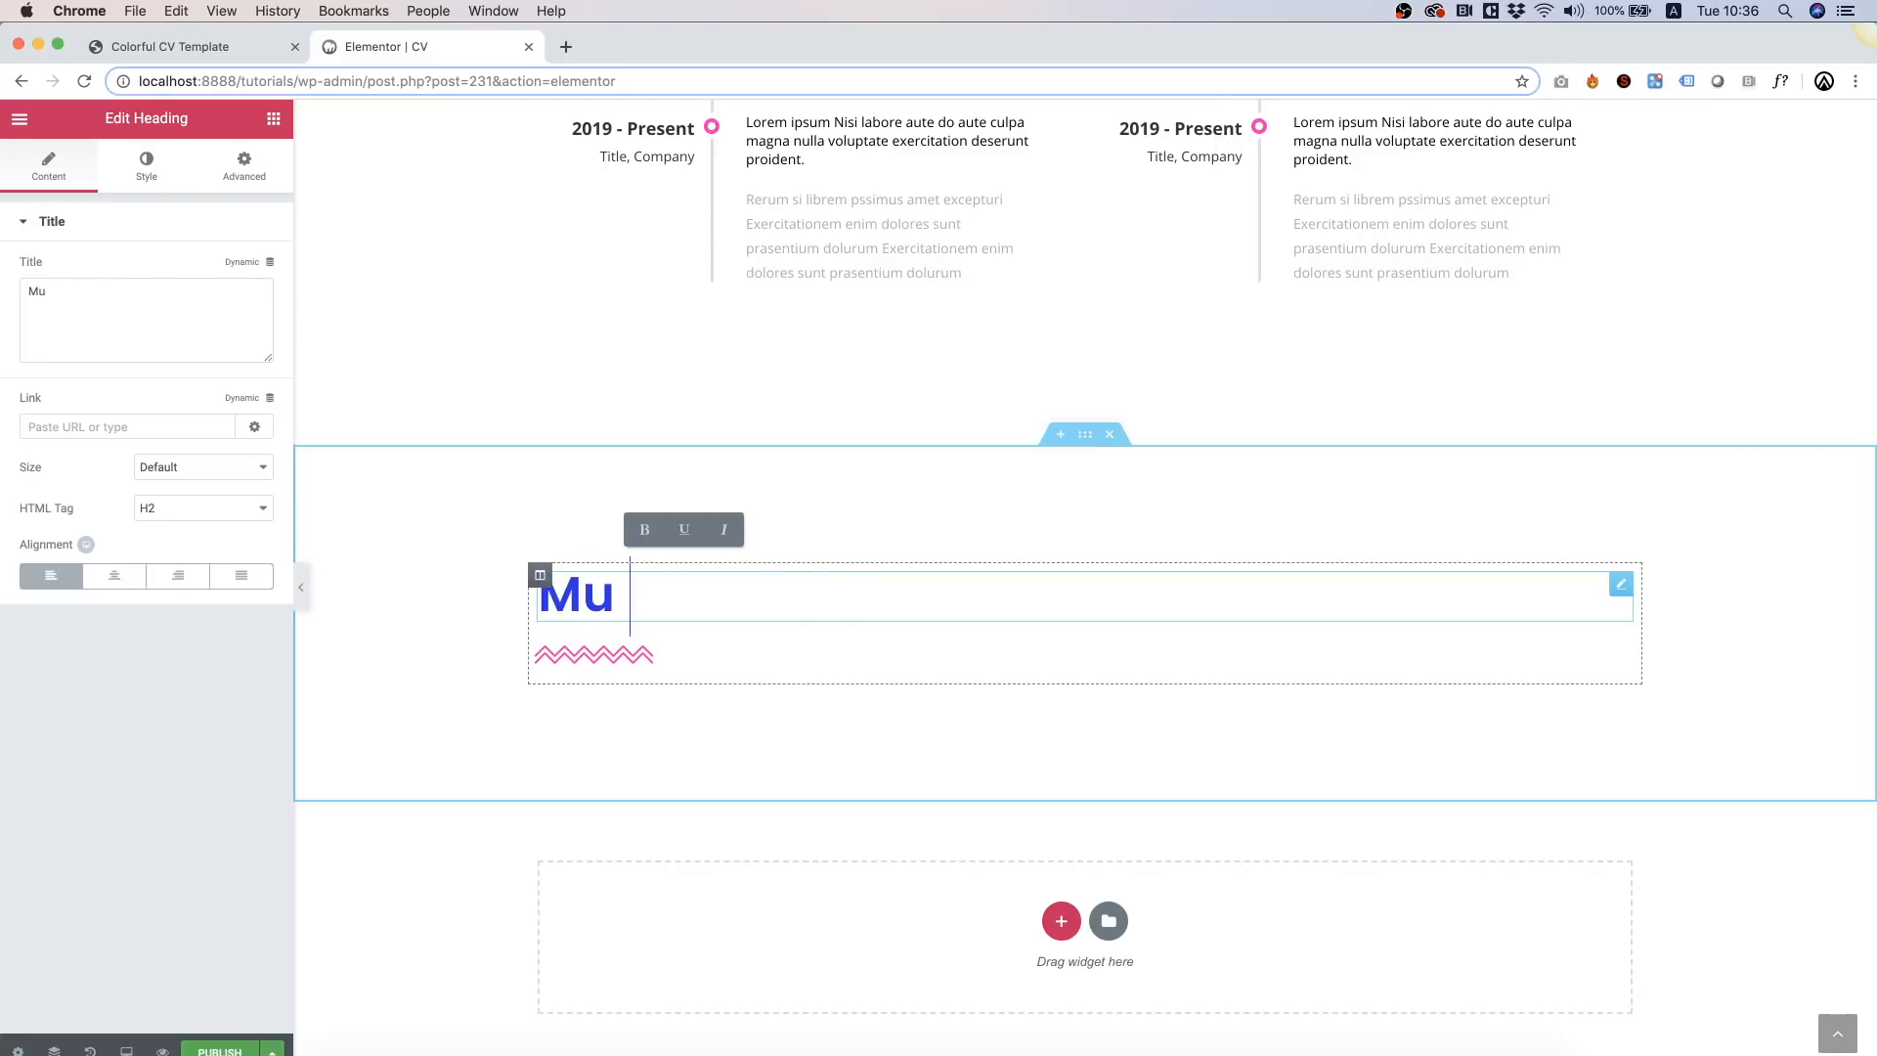
text(y Skills)
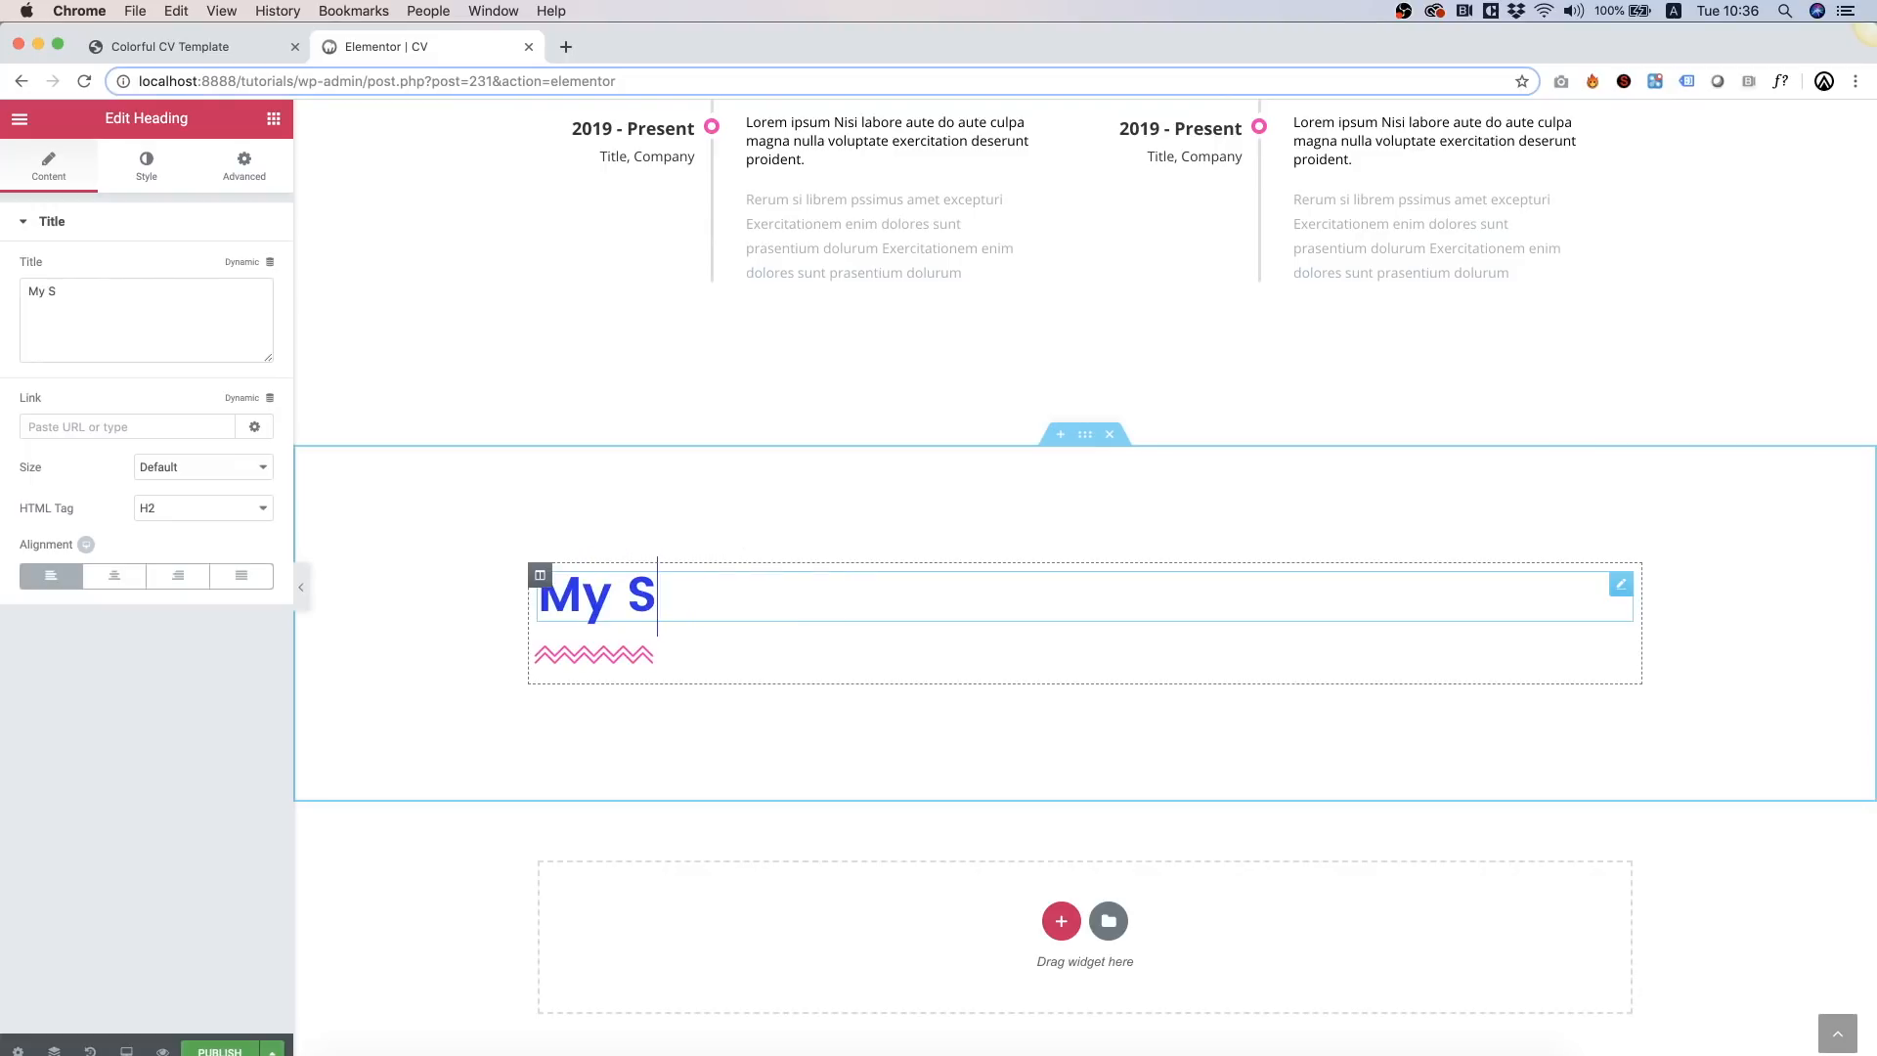
Step: Search widgets for 'ba' and add a Mega Bar Counter below My Skills
click(273, 118)
click(127, 190)
text(bar)
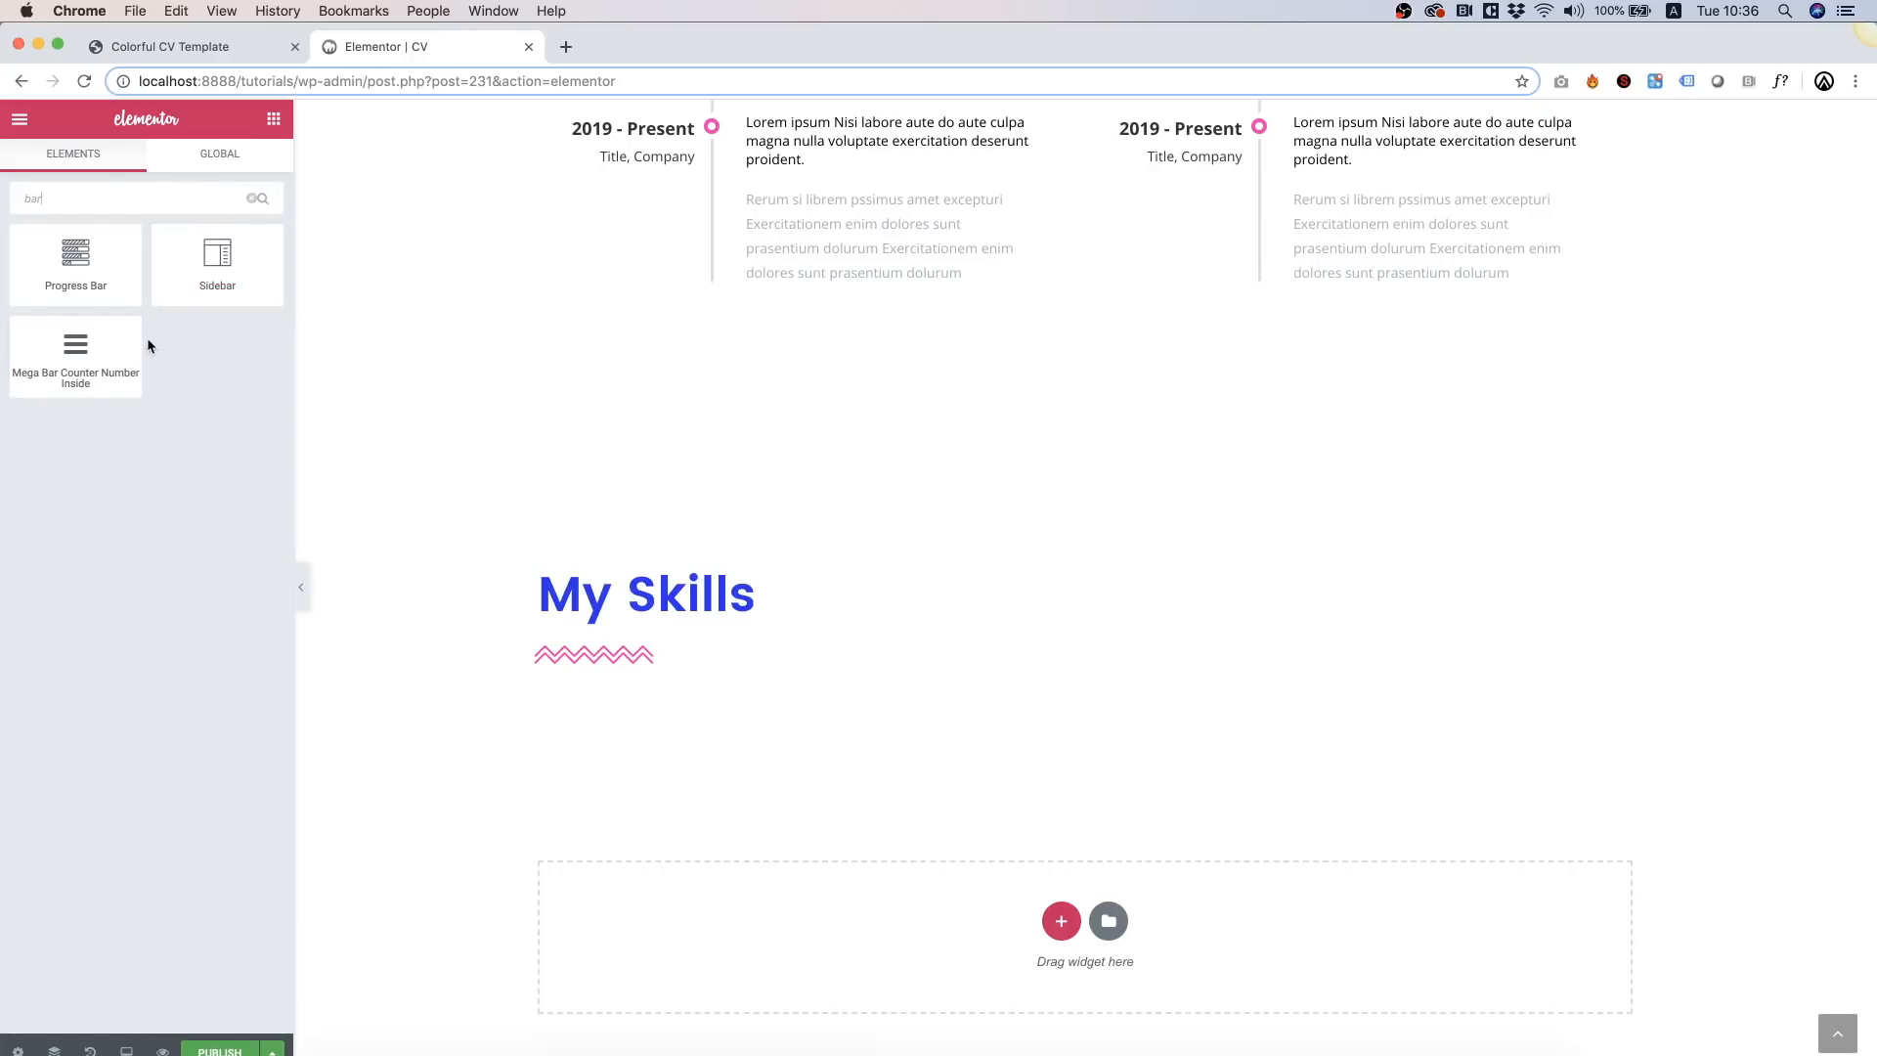
drag(102, 367, 619, 660)
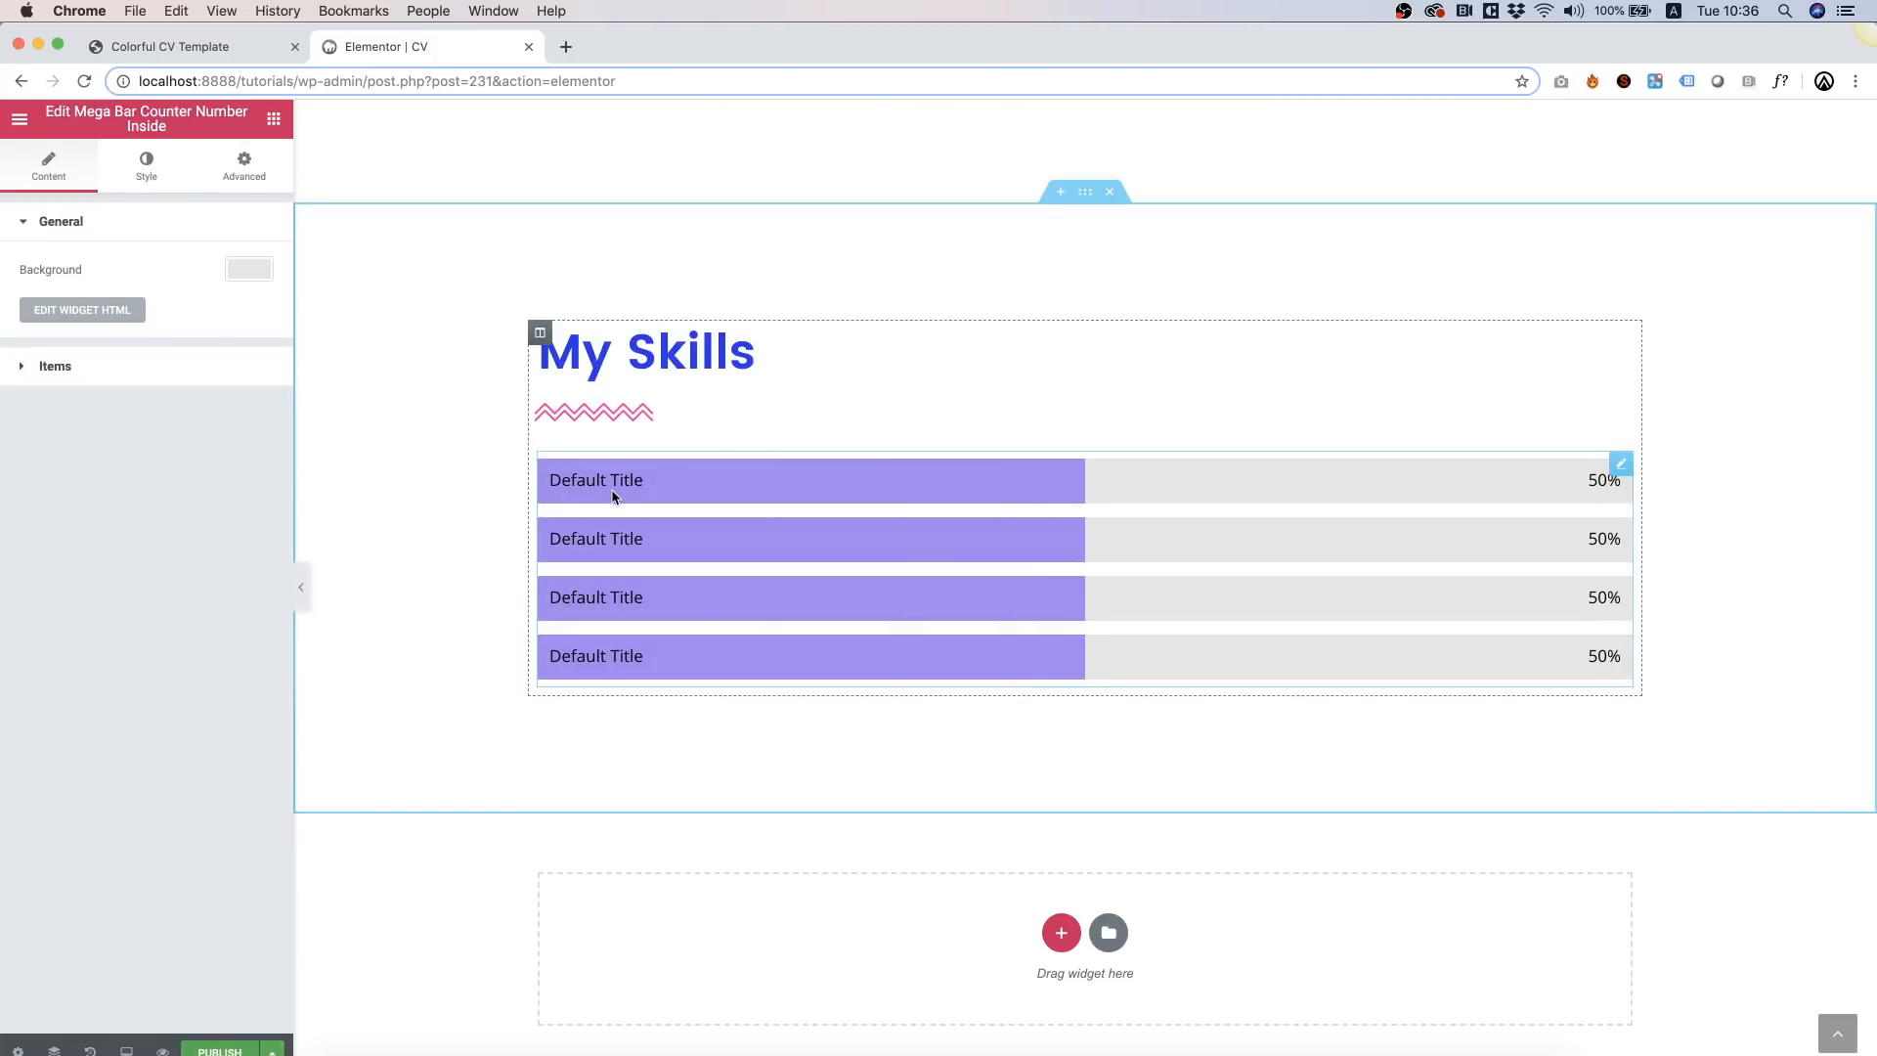
Step: Make the first bar yellow, titled 'Photoshop' with value 98
click(20, 366)
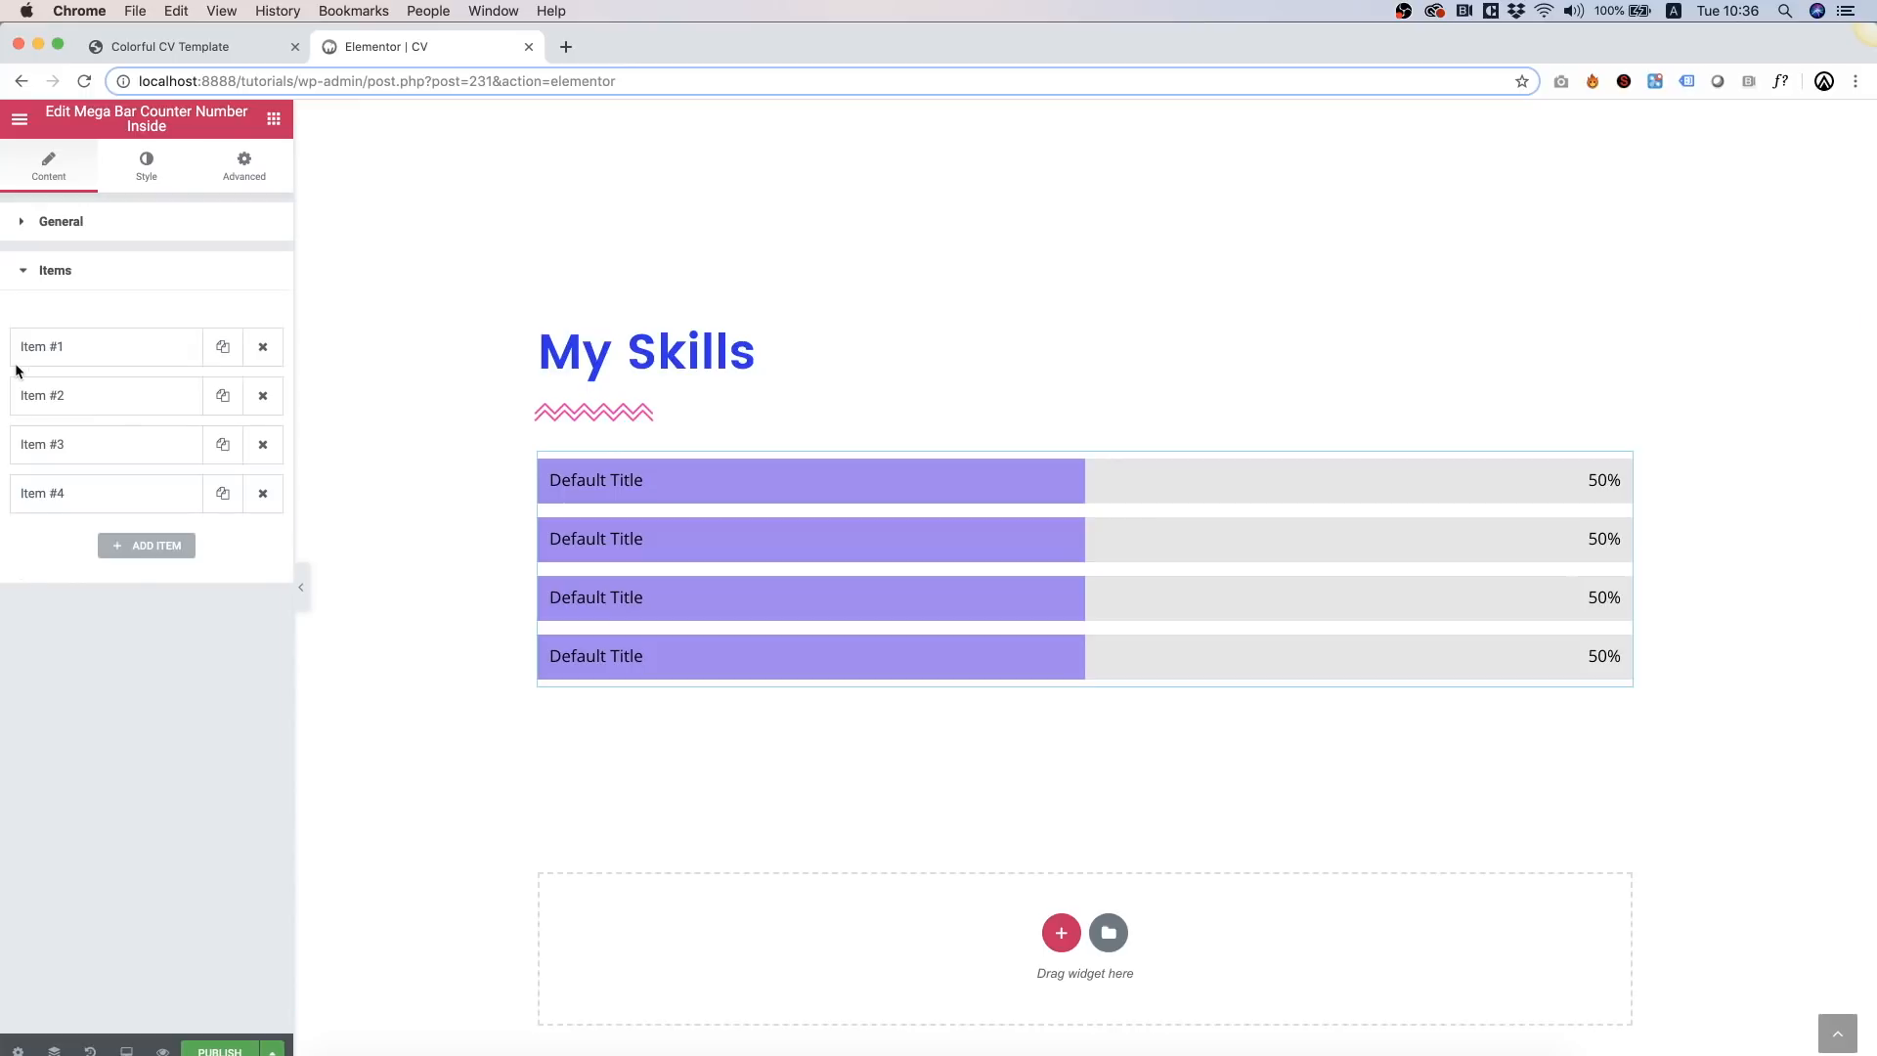
click(51, 346)
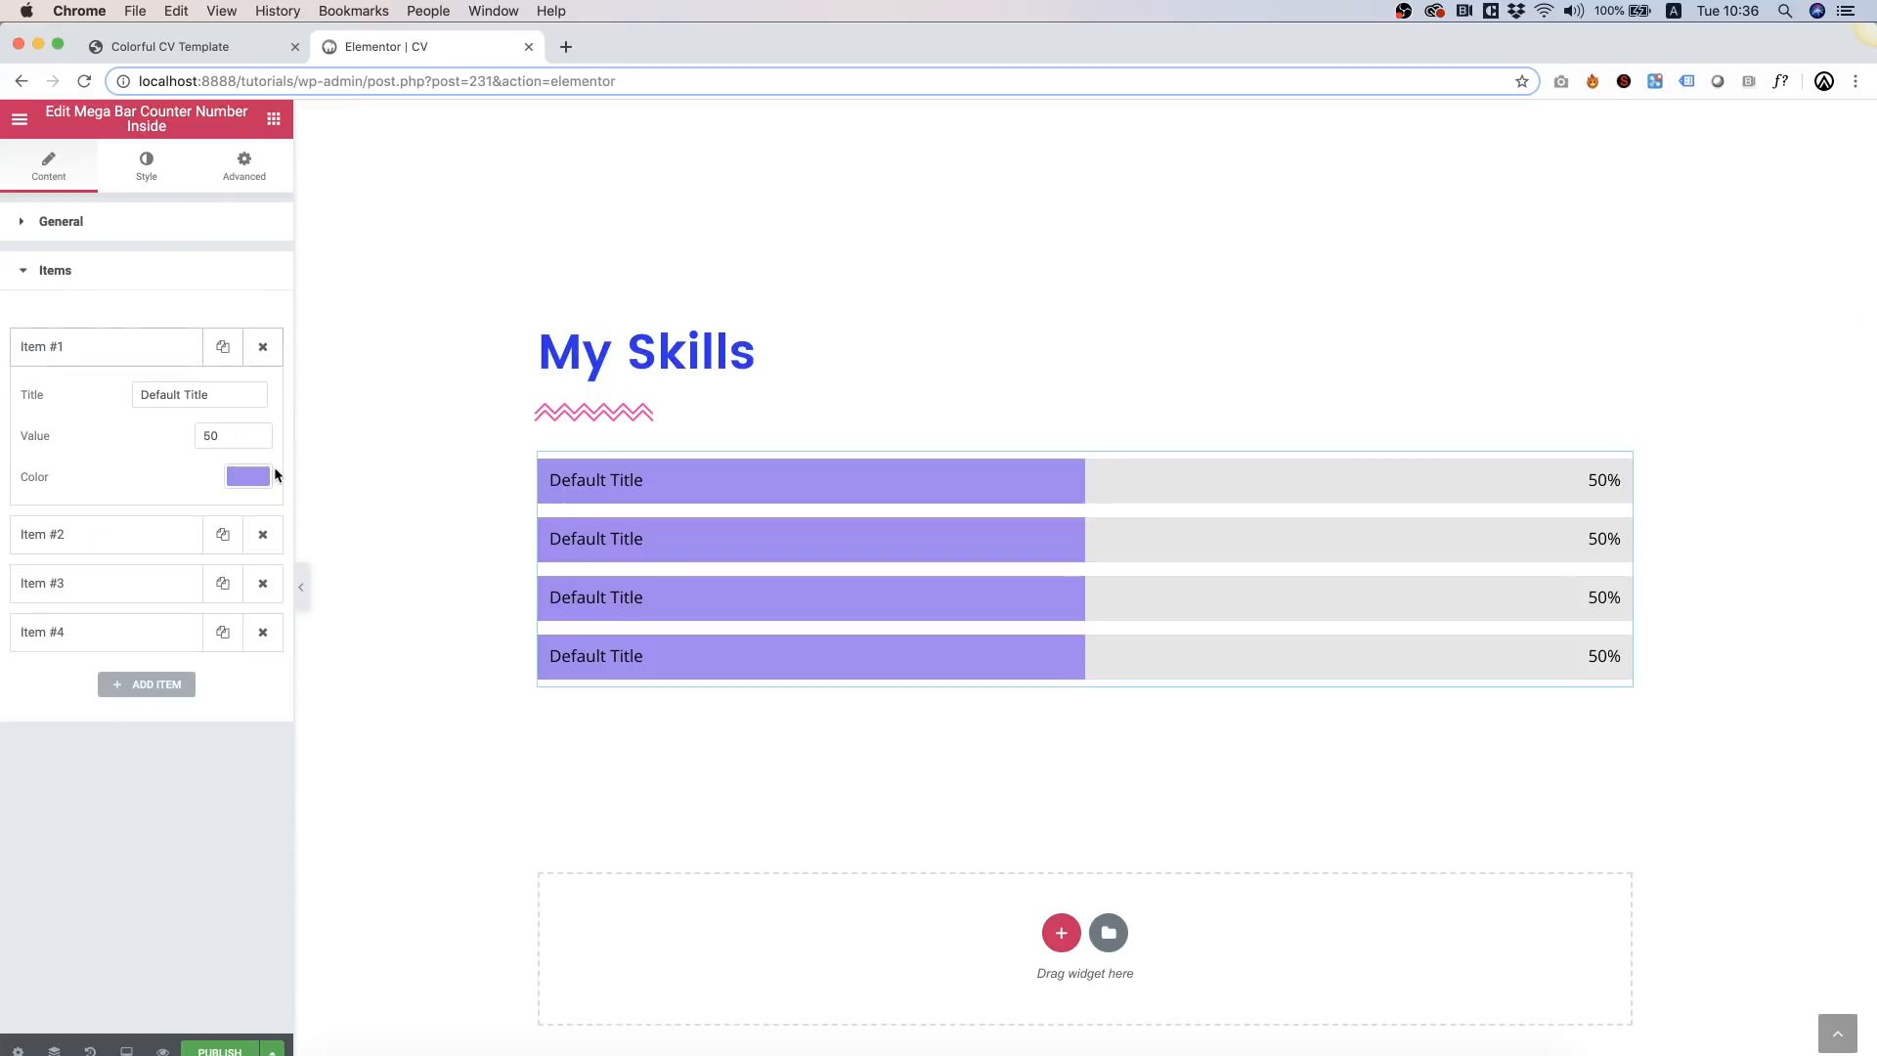
click(260, 476)
click(56, 708)
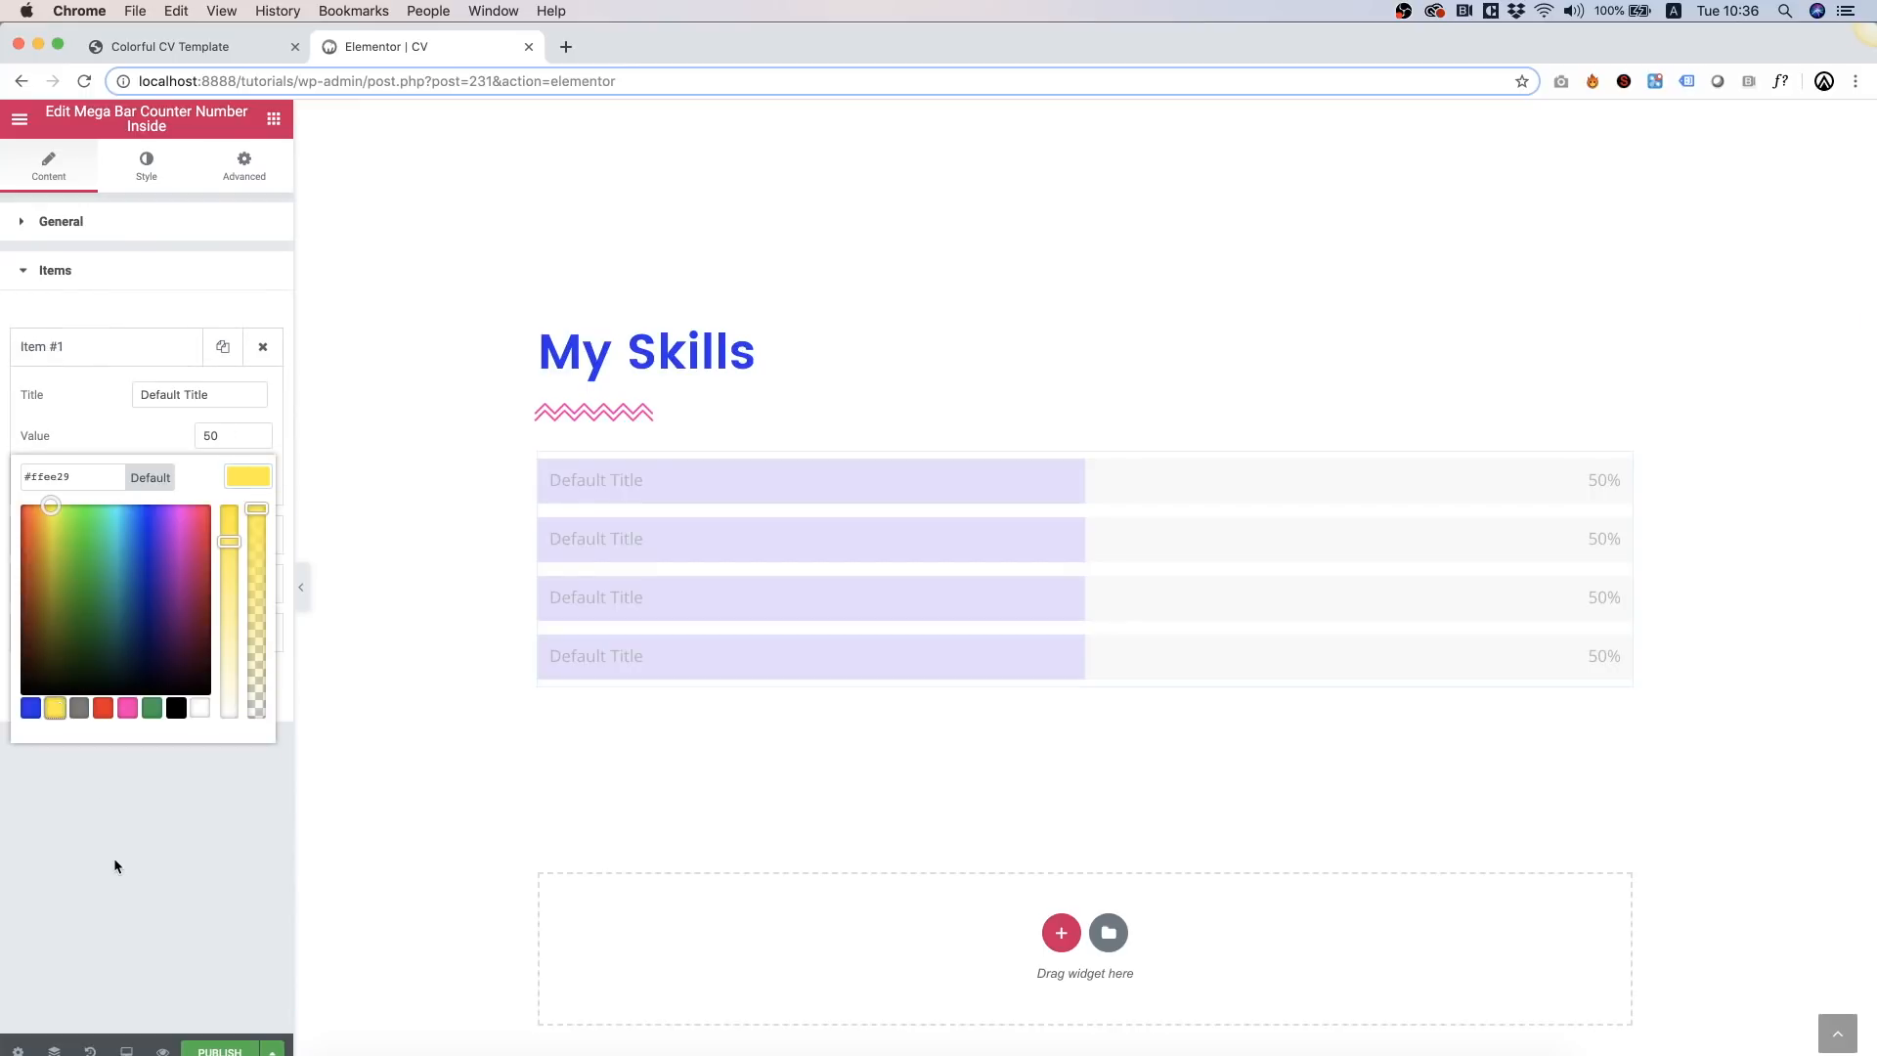
click(106, 826)
click(224, 440)
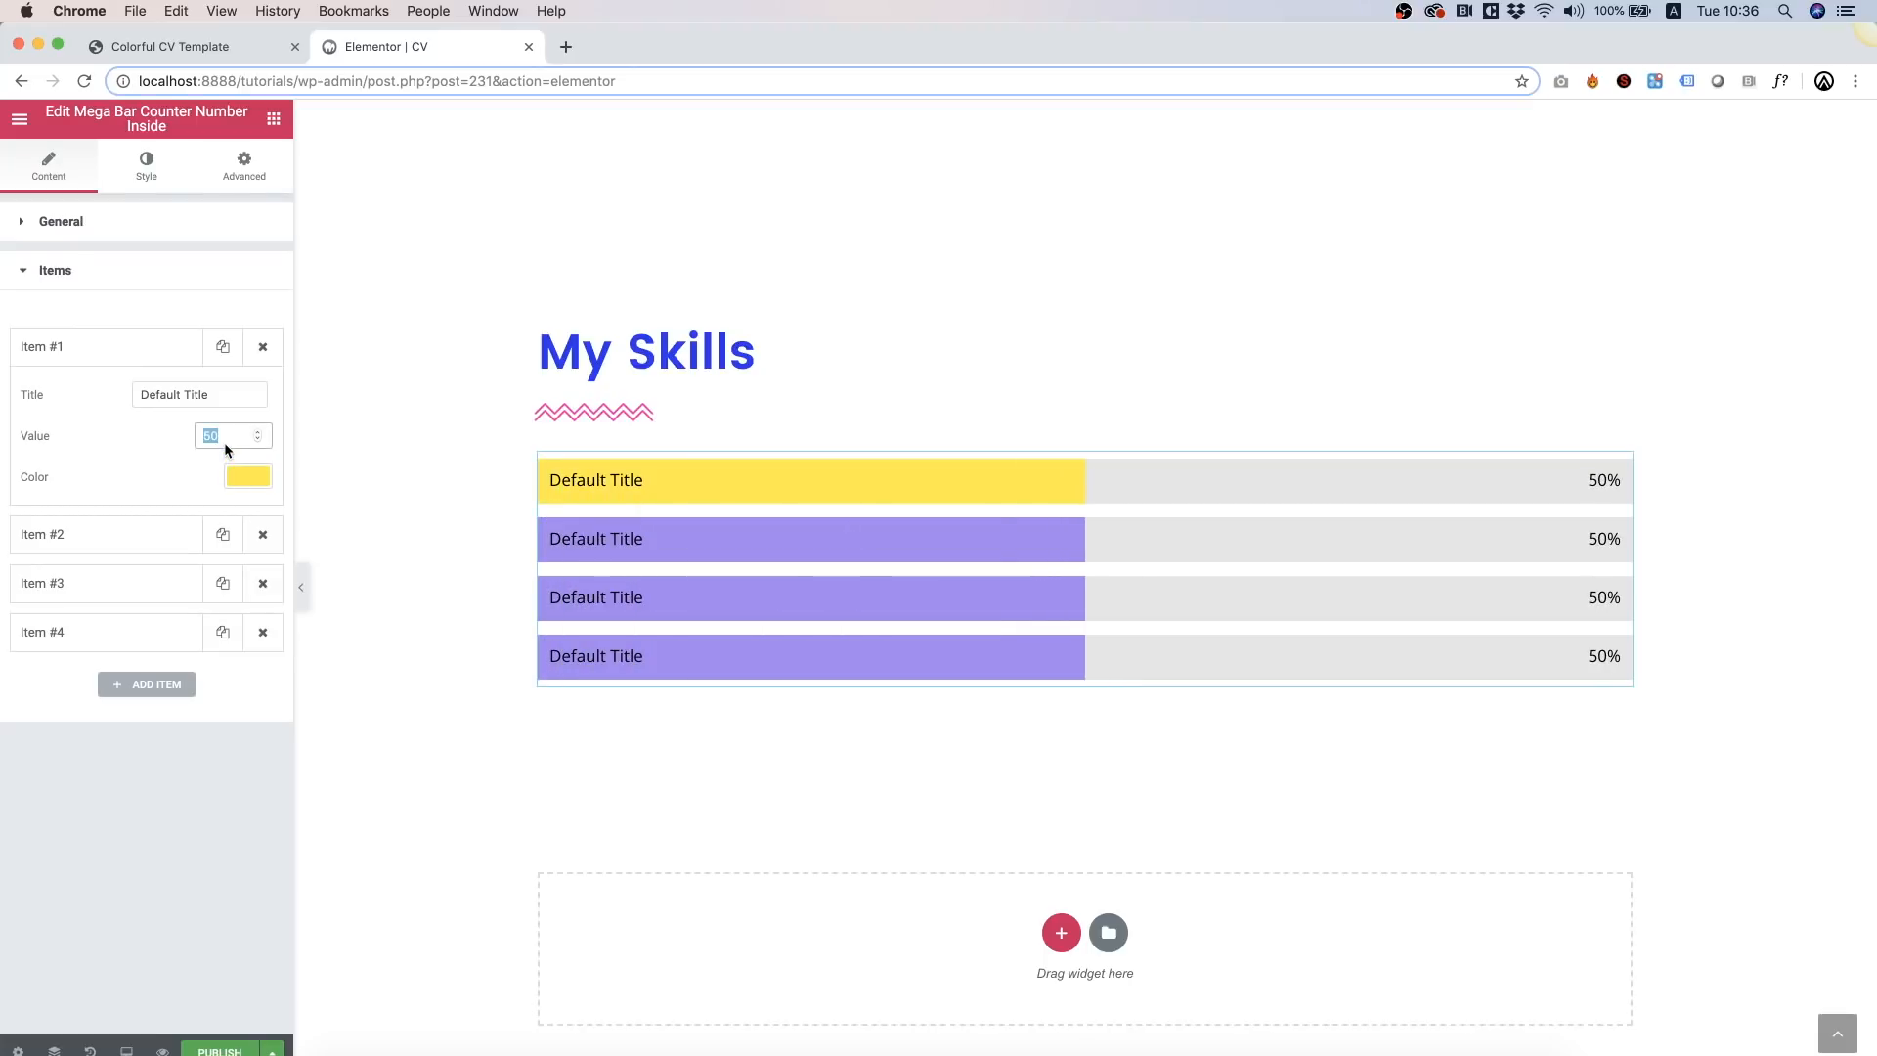
text(98)
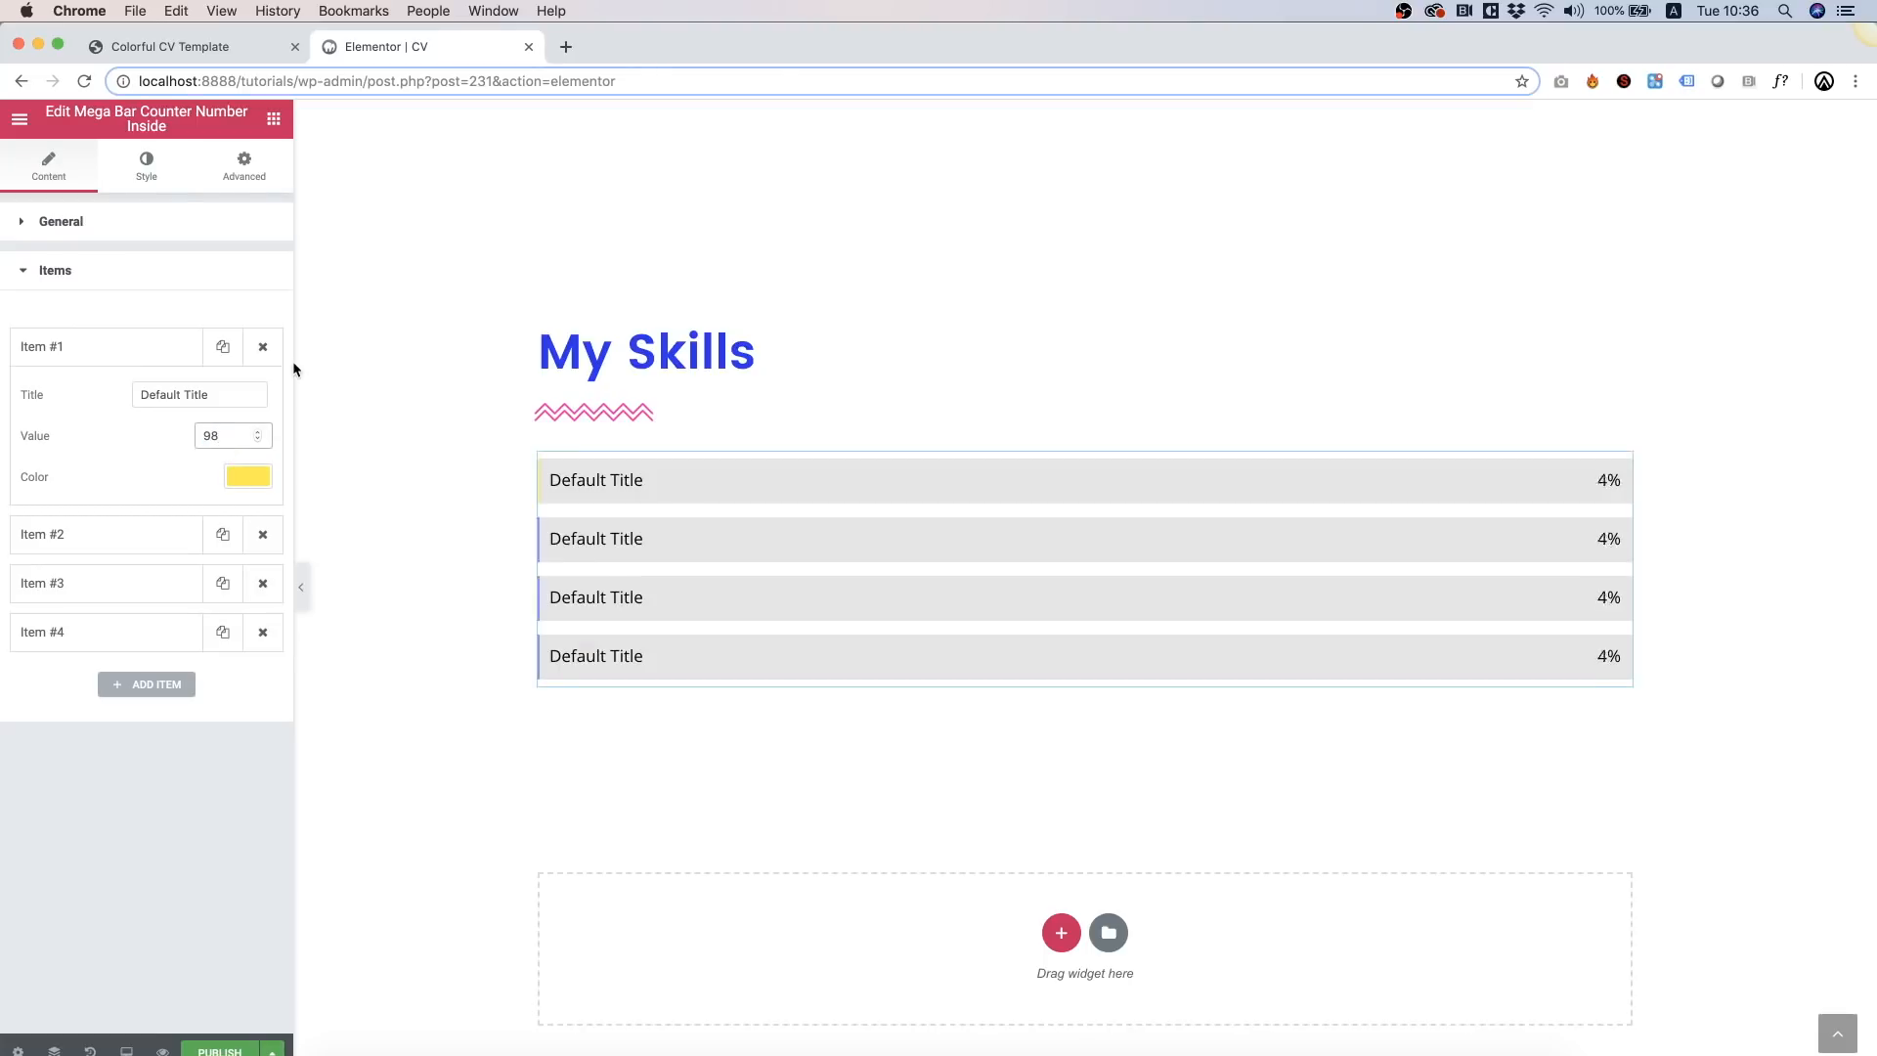
triple_click(185, 392)
text(Photoshhop)
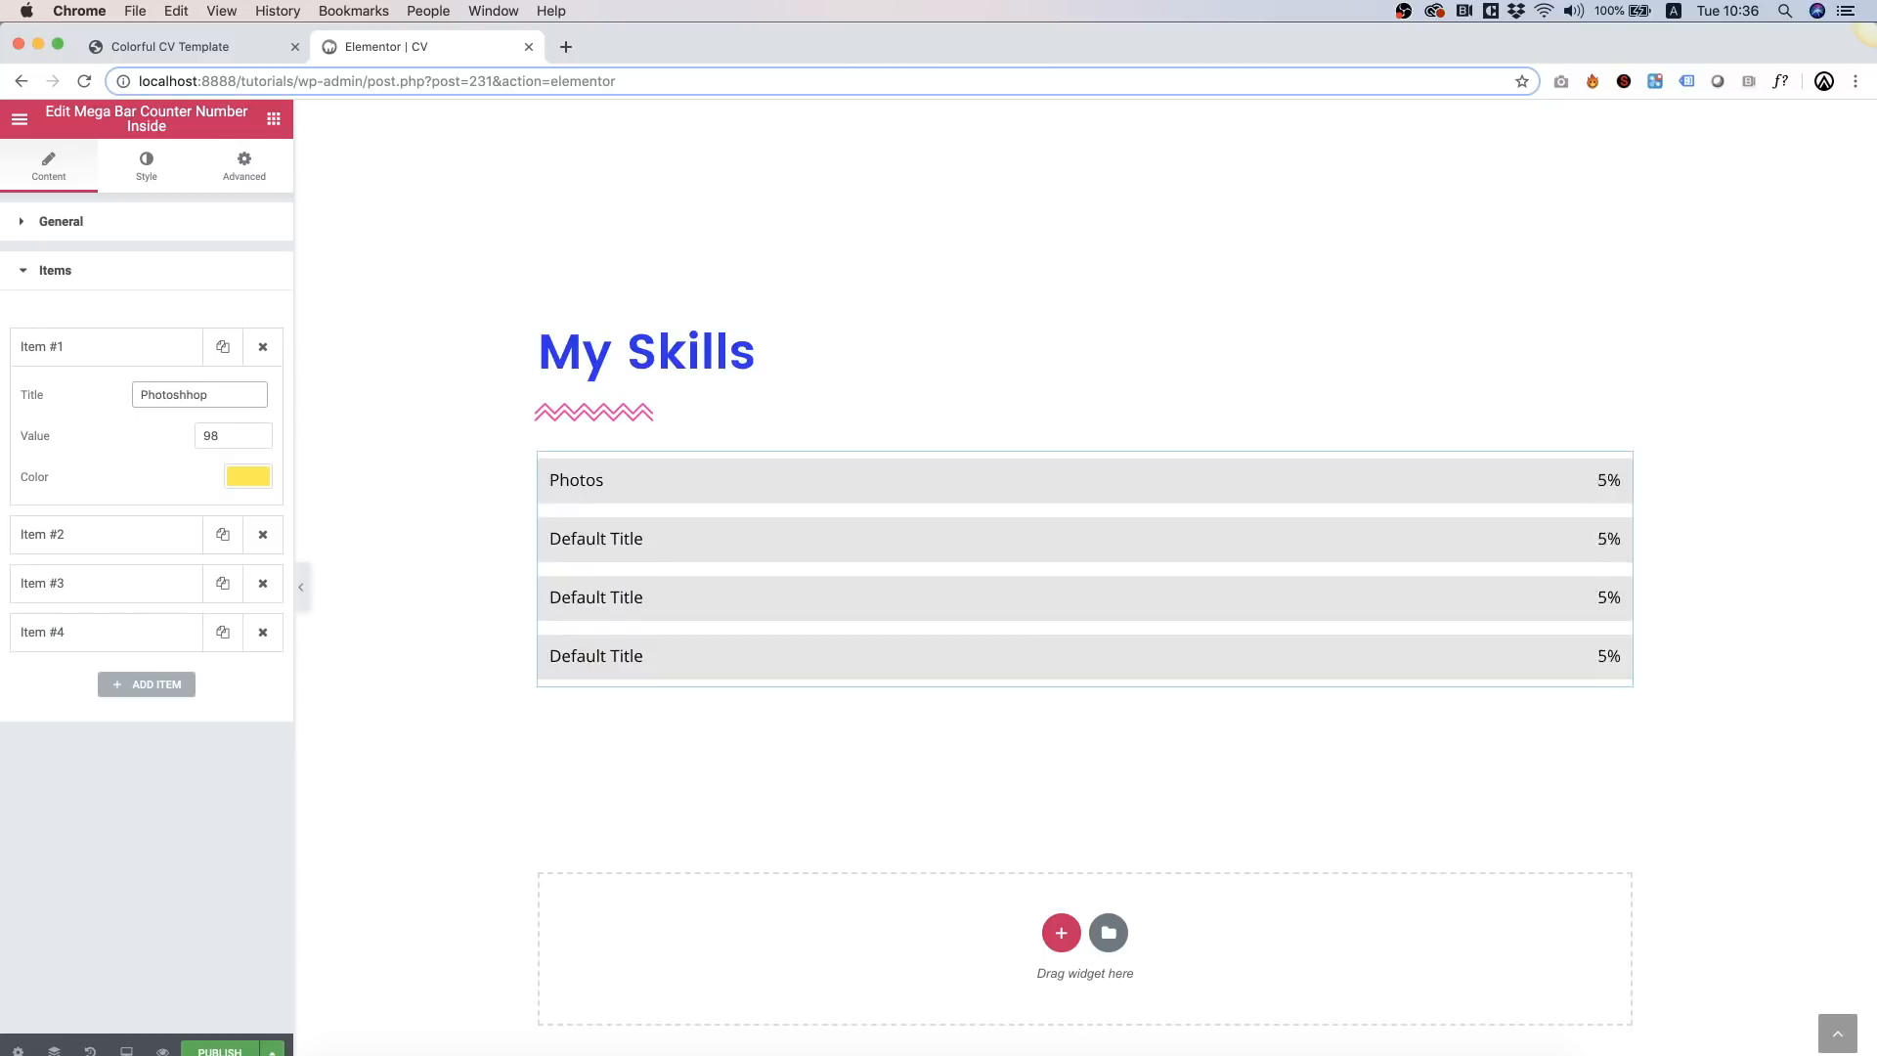
key(Left)
key(Left)
key(BackSpace)
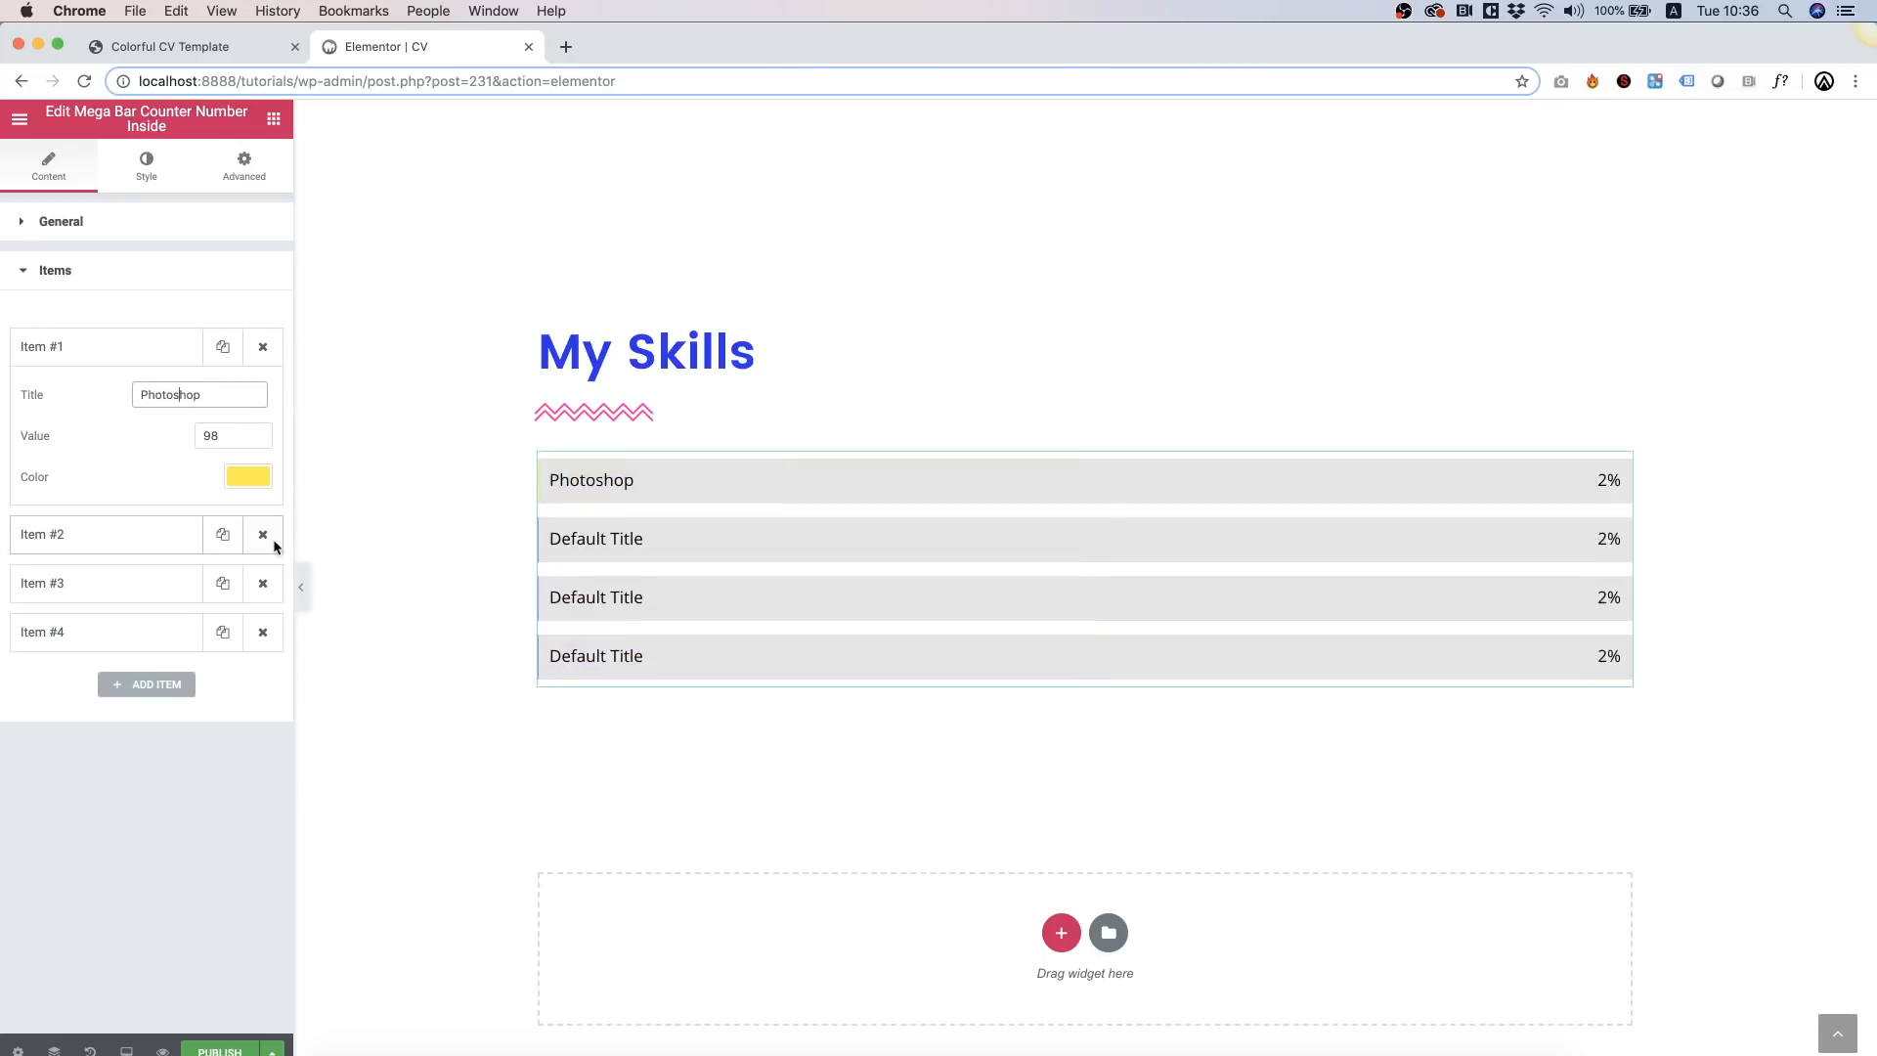
Step: Delete the three leftover bar items and duplicate the Photoshop bar three times
click(263, 544)
click(262, 542)
click(262, 542)
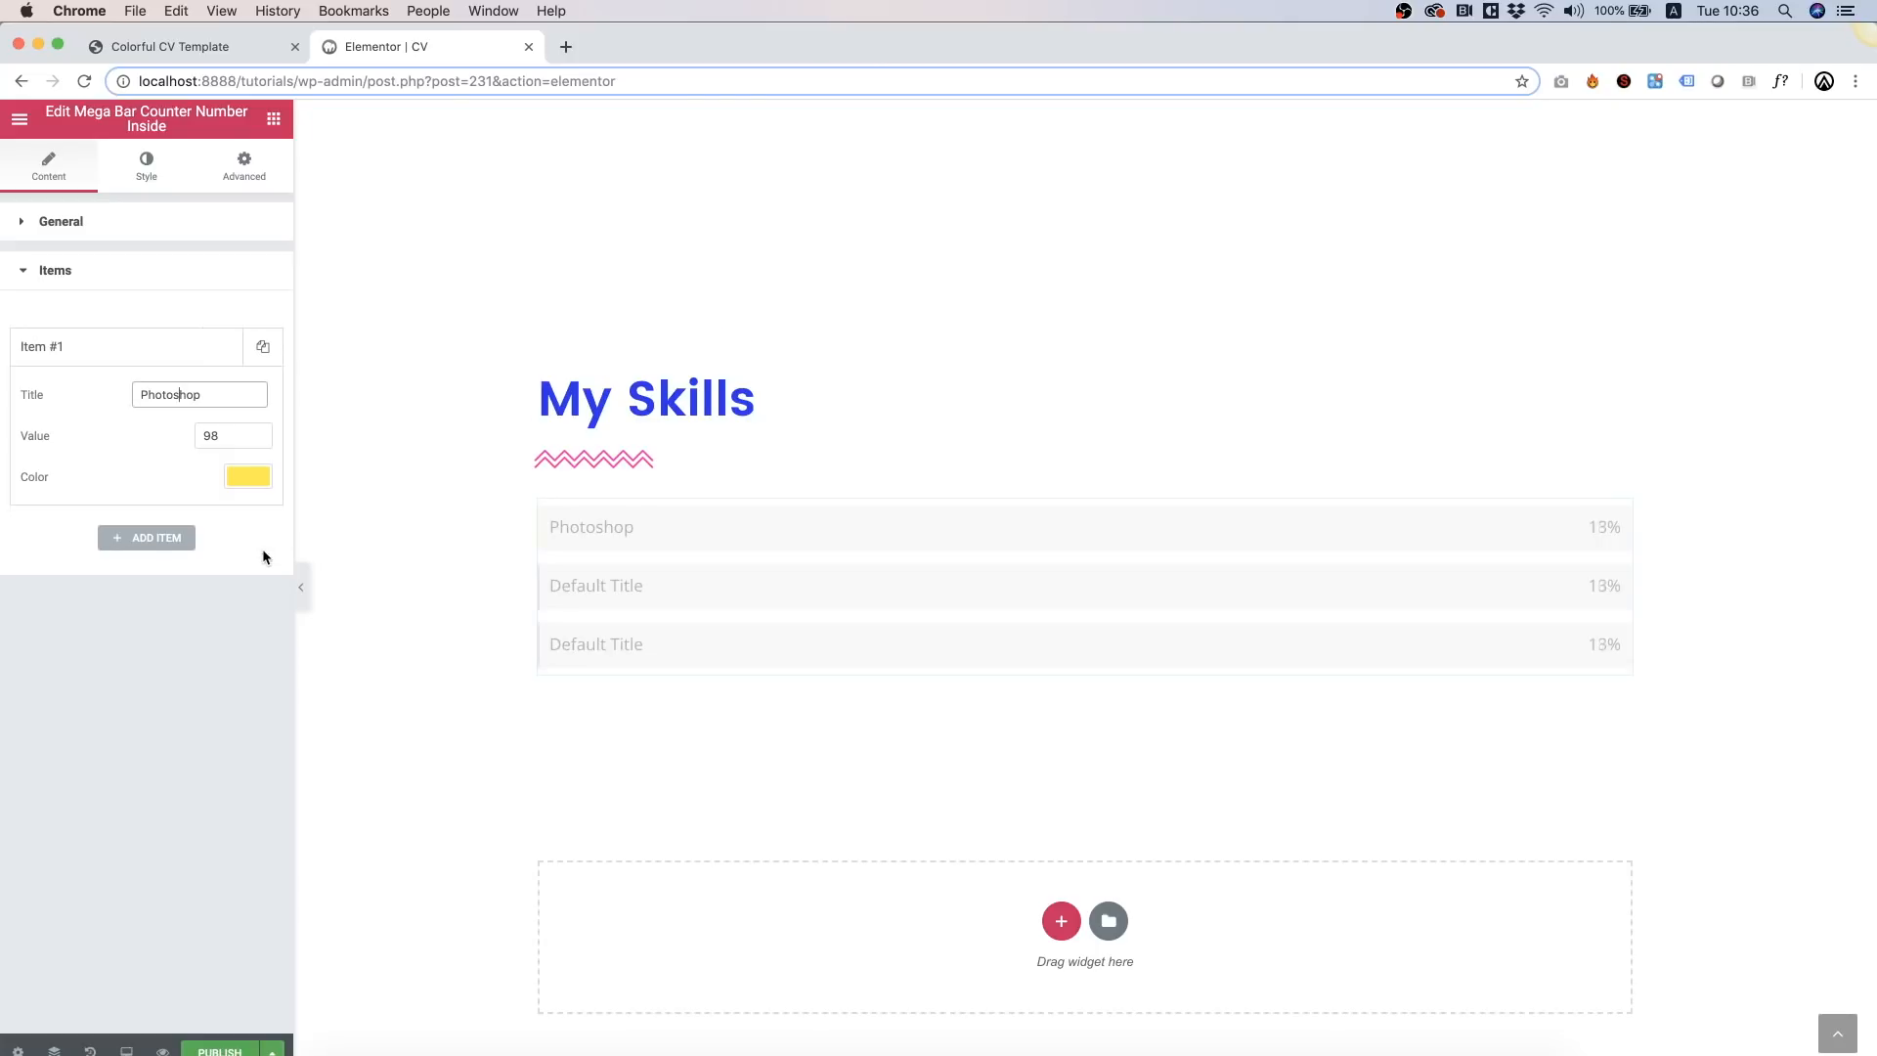
click(258, 345)
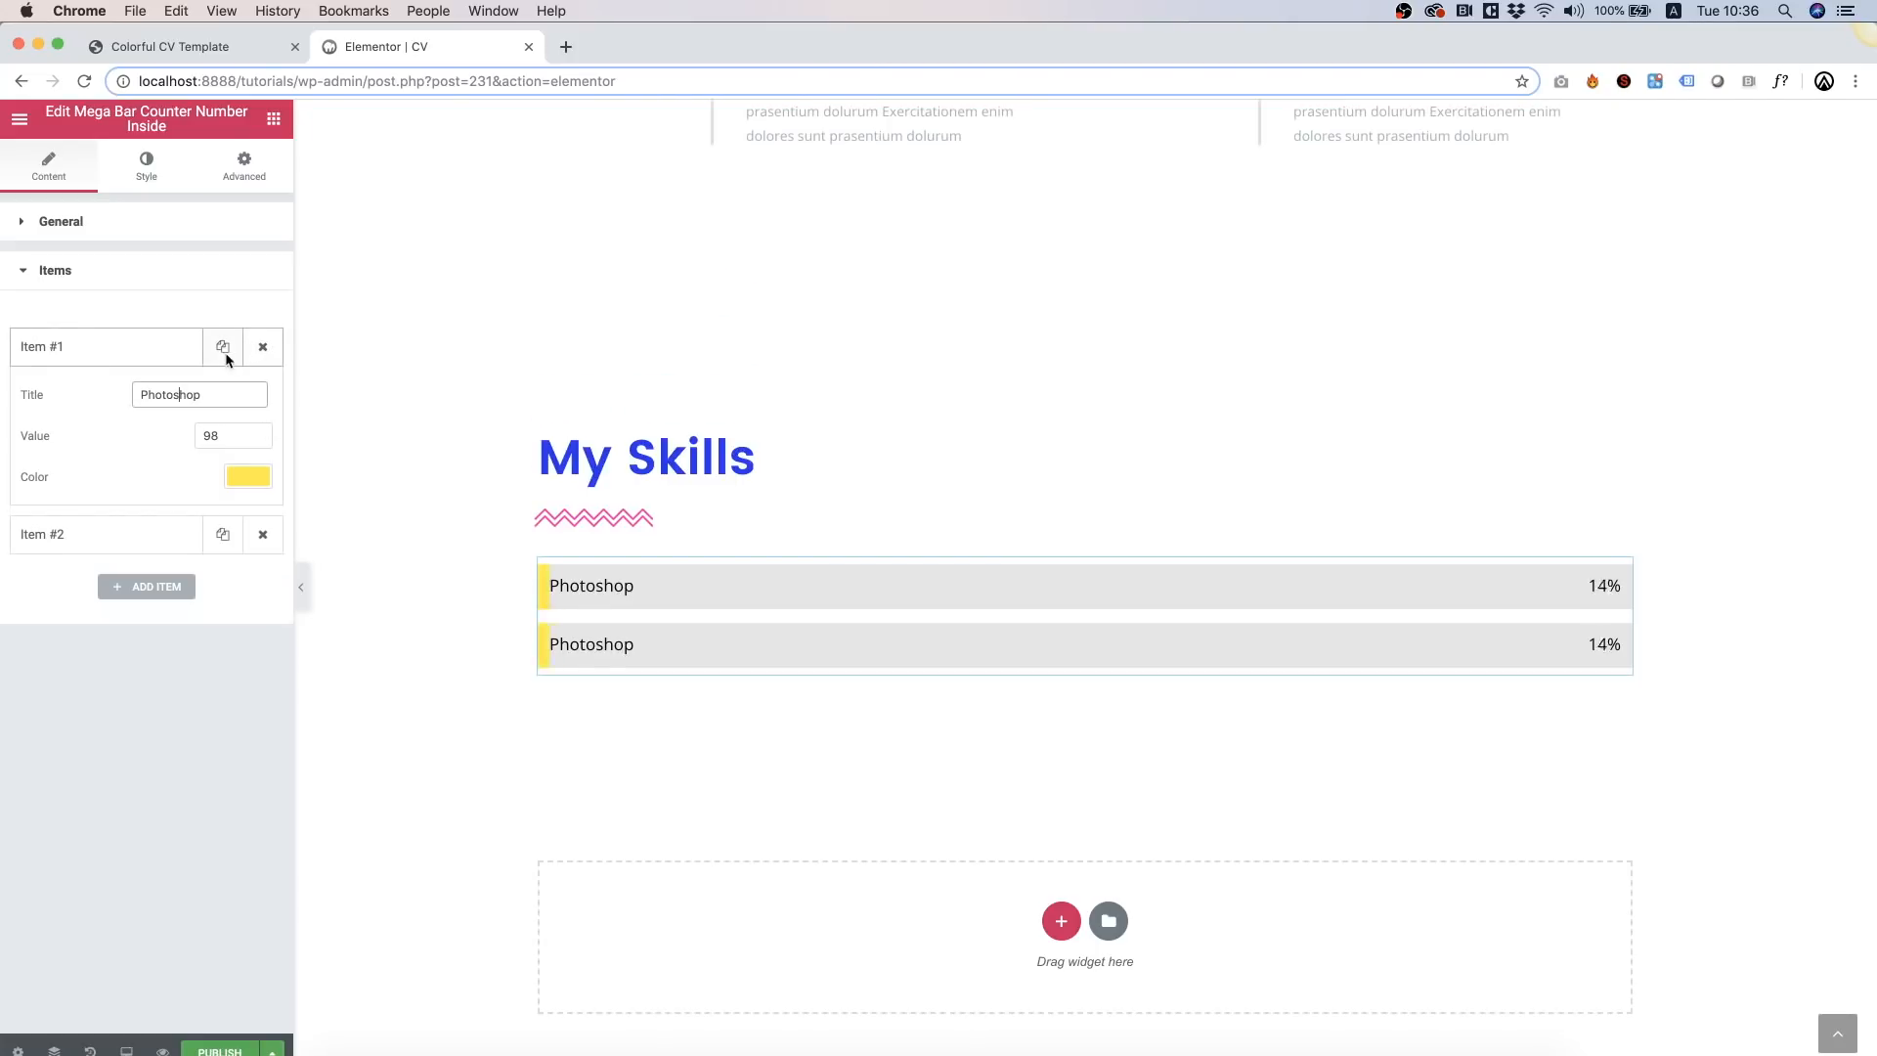
click(222, 348)
click(222, 348)
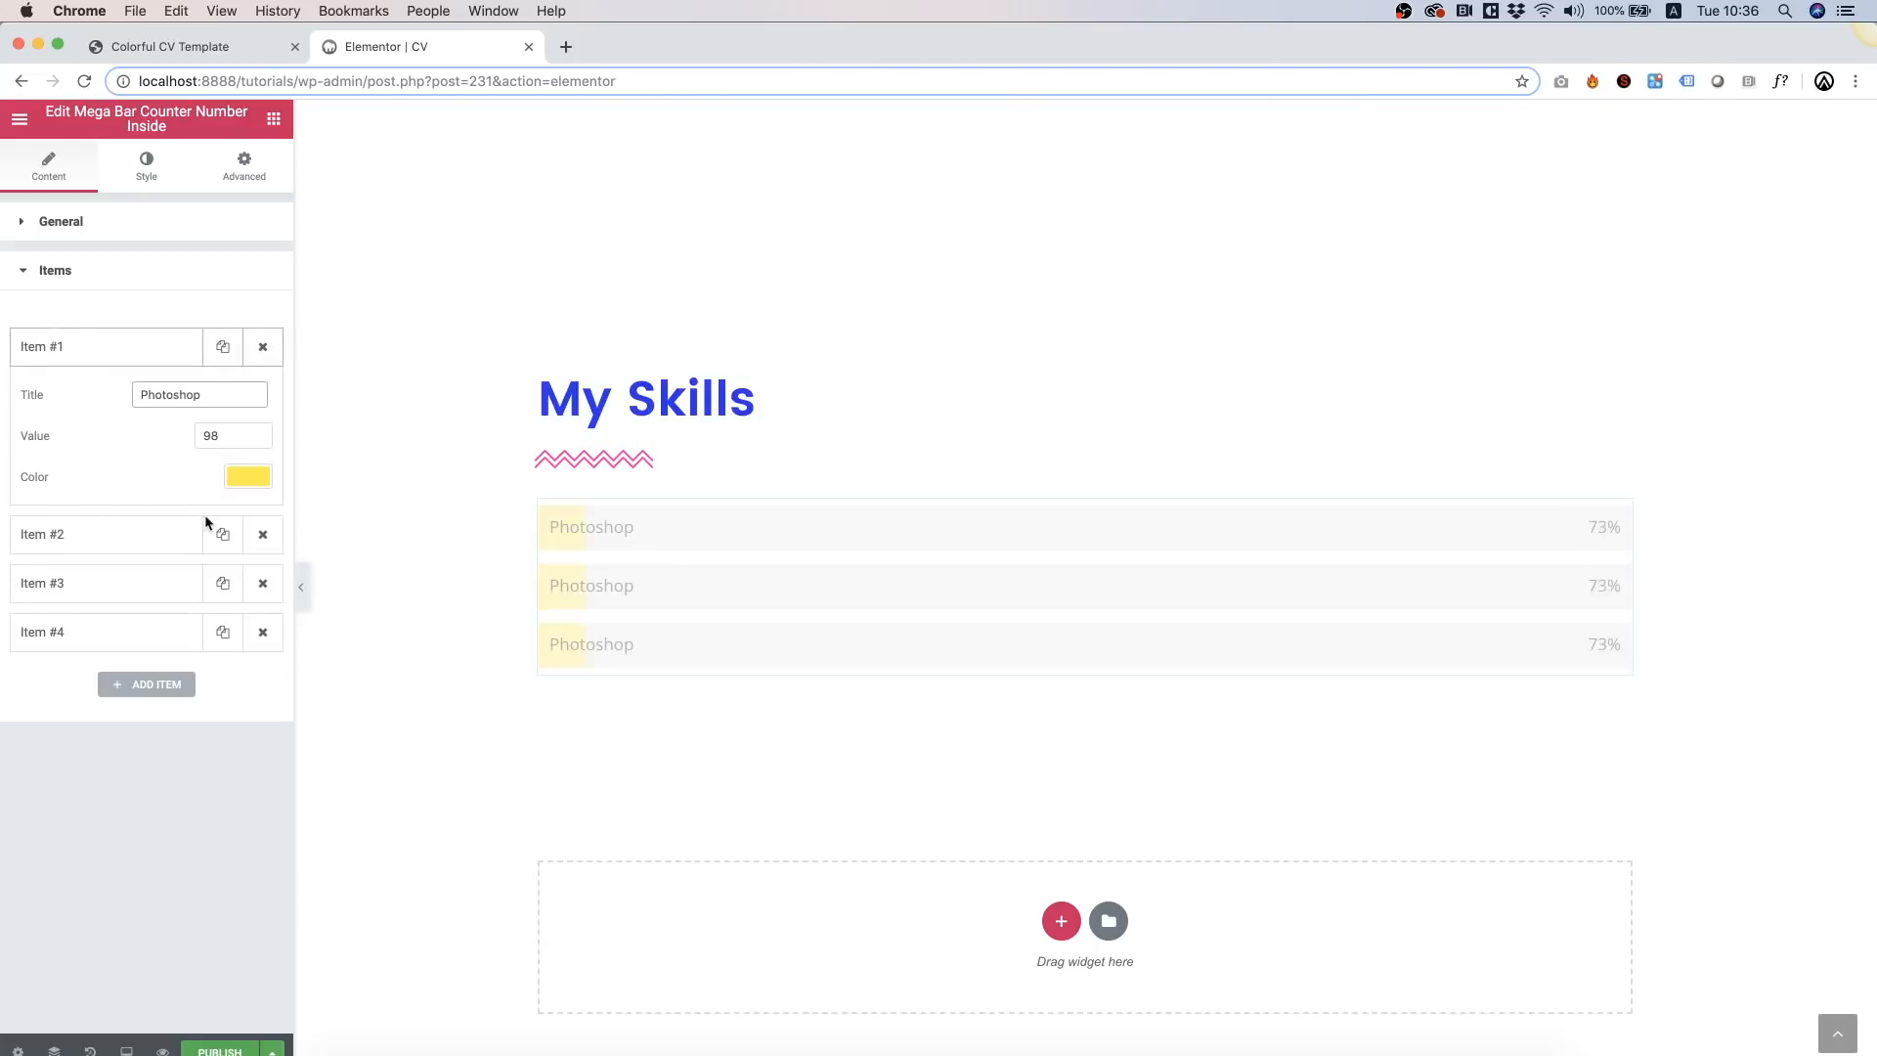
Step: Set the second bar to 'Illustrator' with value 72
click(100, 535)
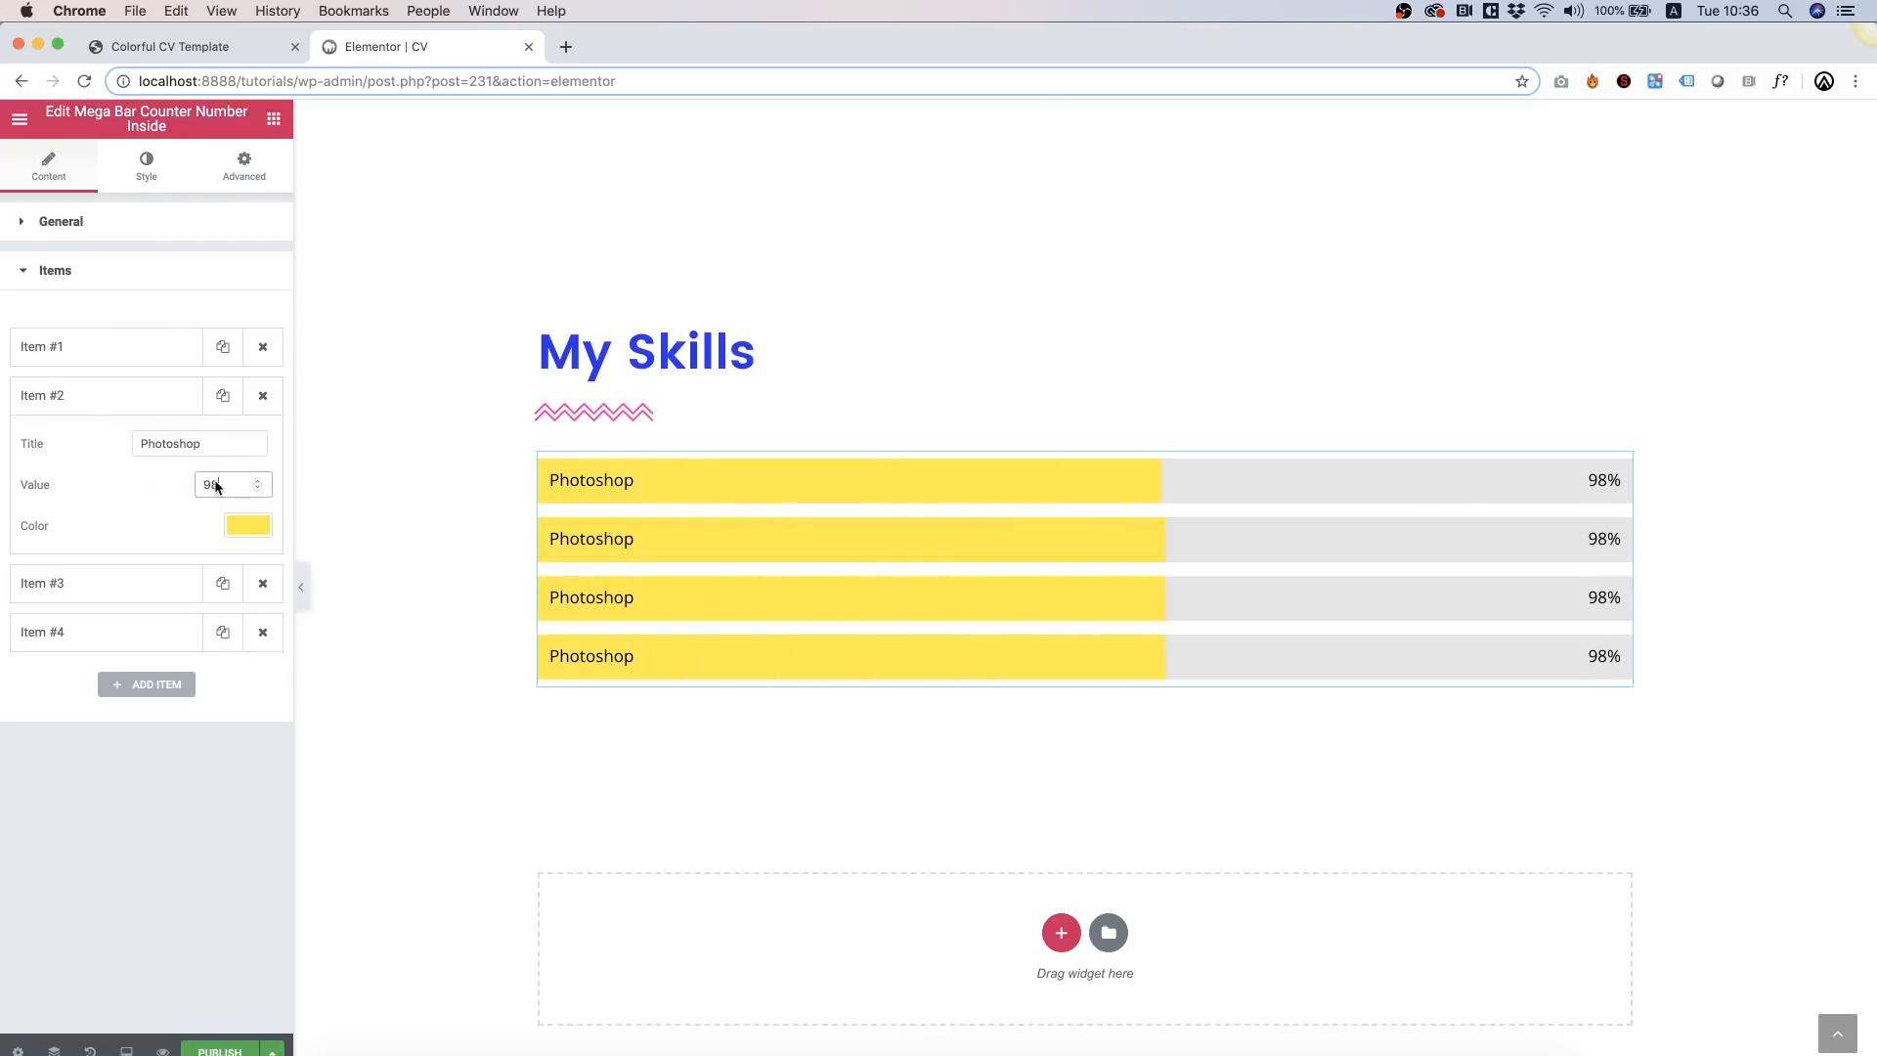
text(72)
double_click(172, 448)
key(BackSpace)
text(Illustrator)
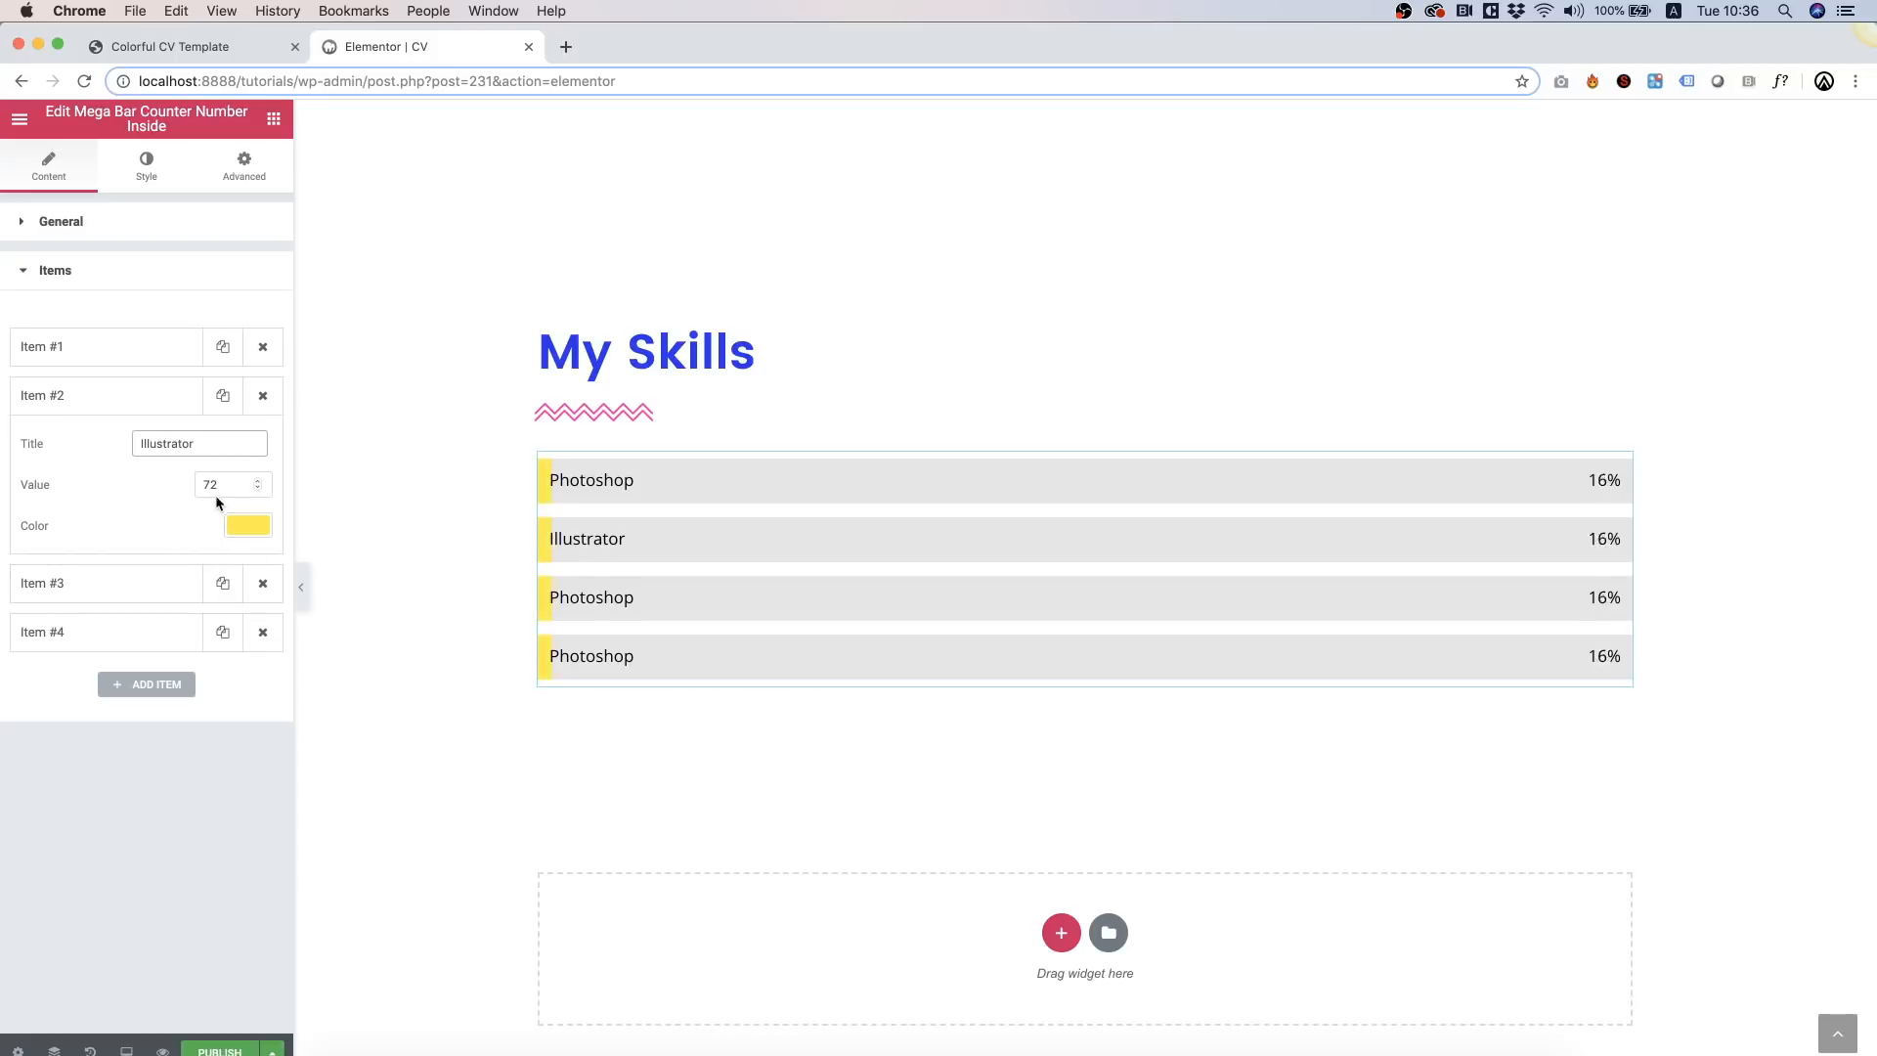
Step: Set the third bar to 'After Effects' with value 87
click(147, 583)
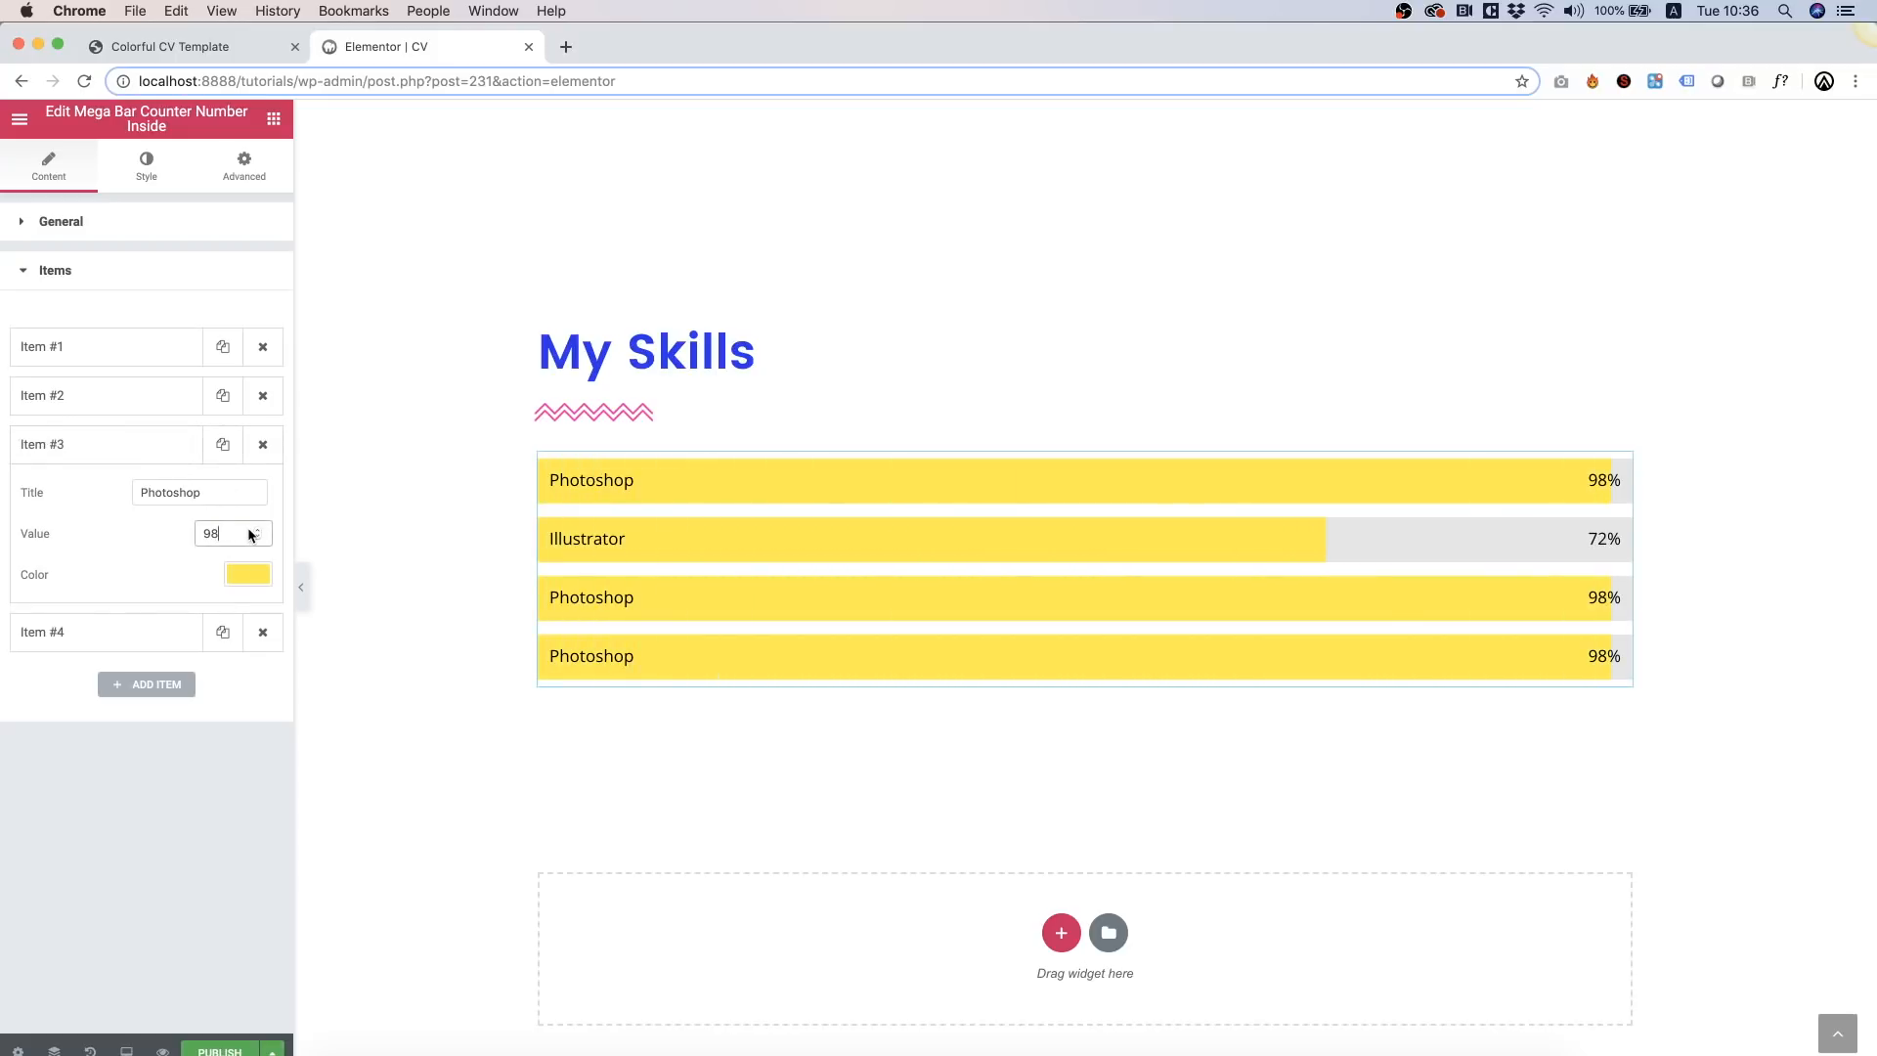
text(8)
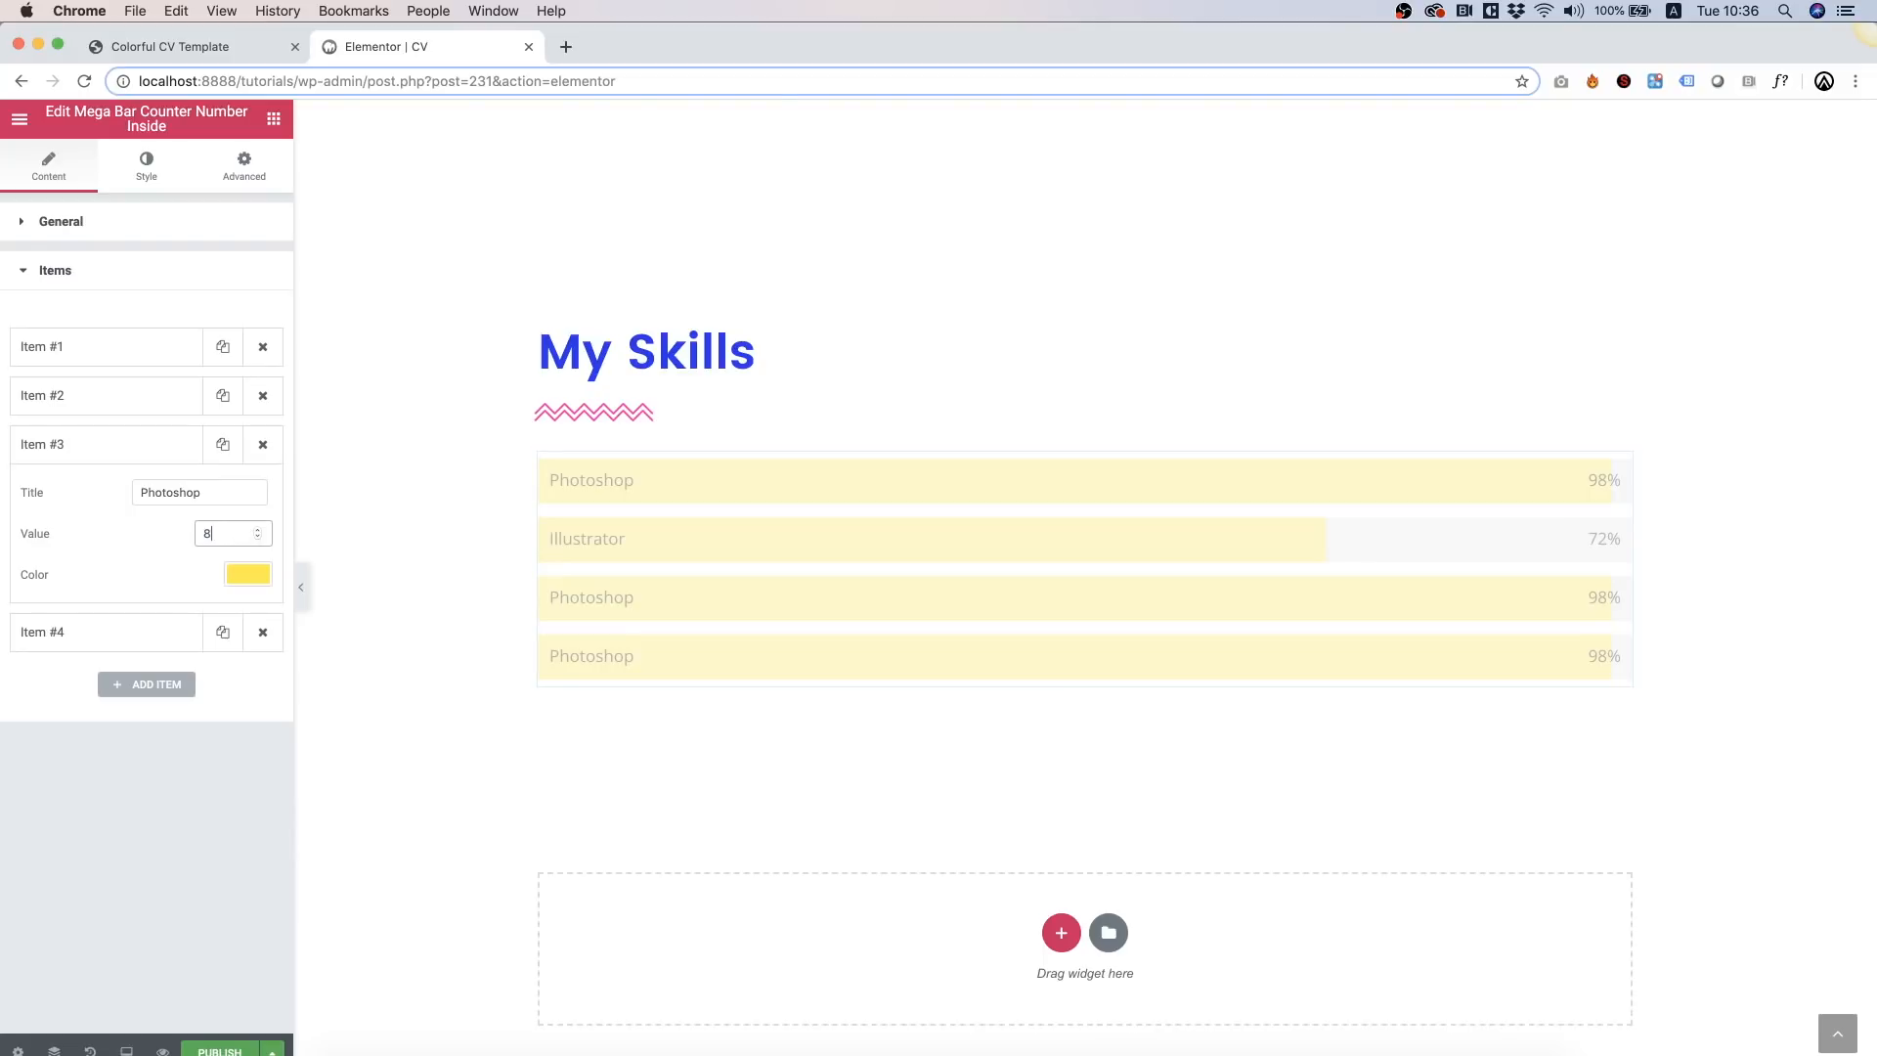
triple_click(219, 495)
text(A)
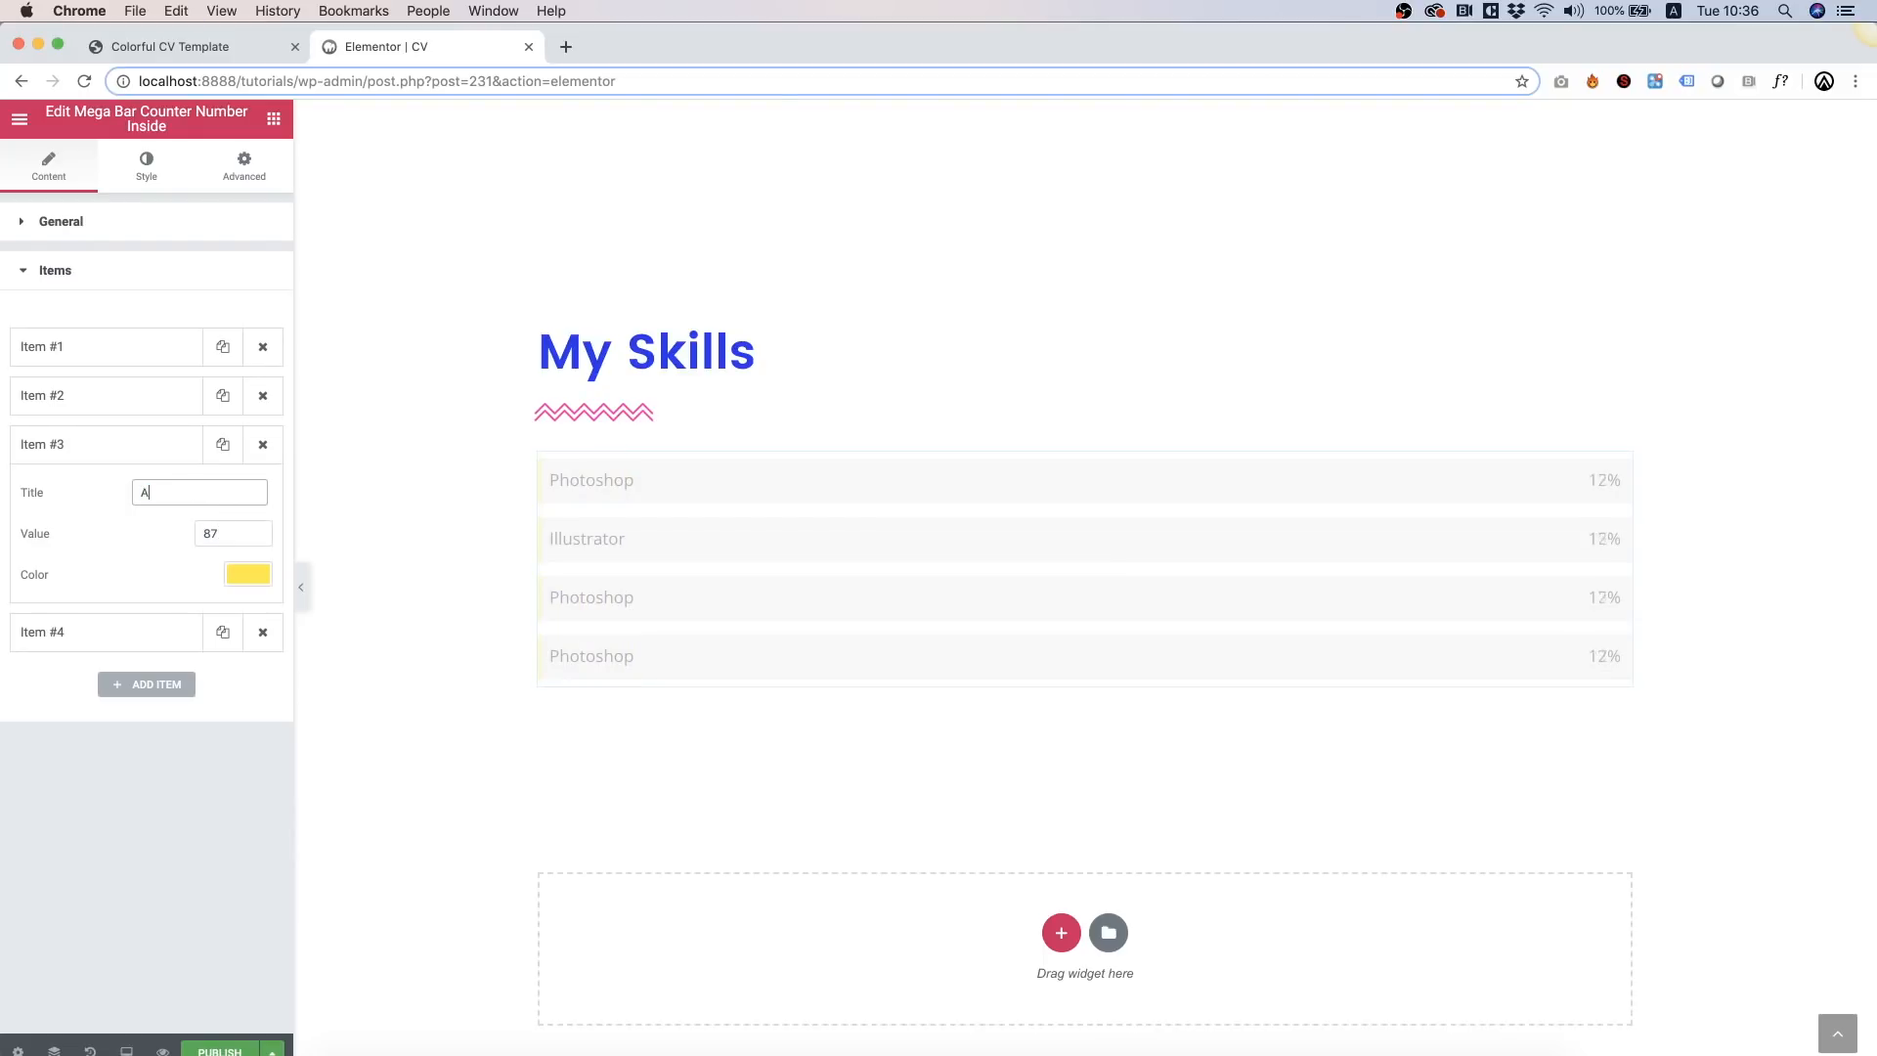
text(fter Effects)
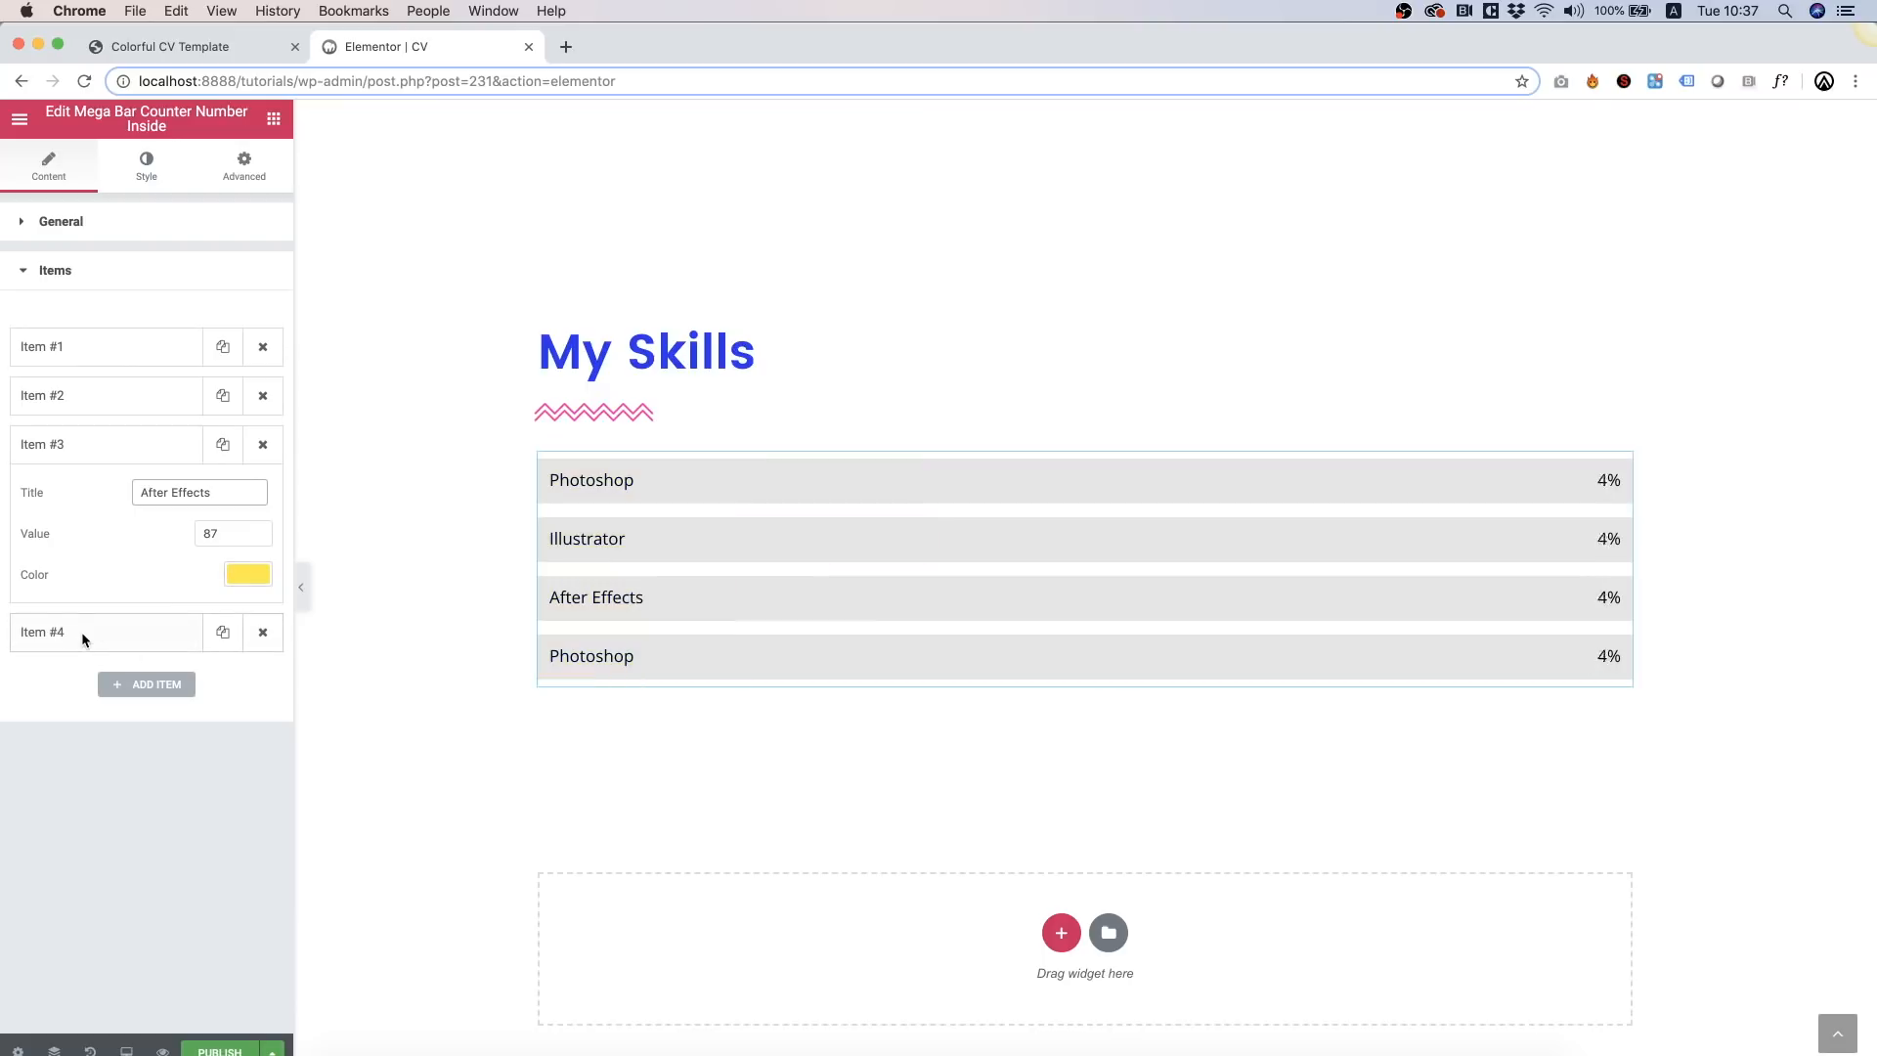
Step: Set the fourth bar to 'WordPress' with value 95
click(80, 631)
click(214, 577)
key(BackSpace)
text(5)
double_click(160, 551)
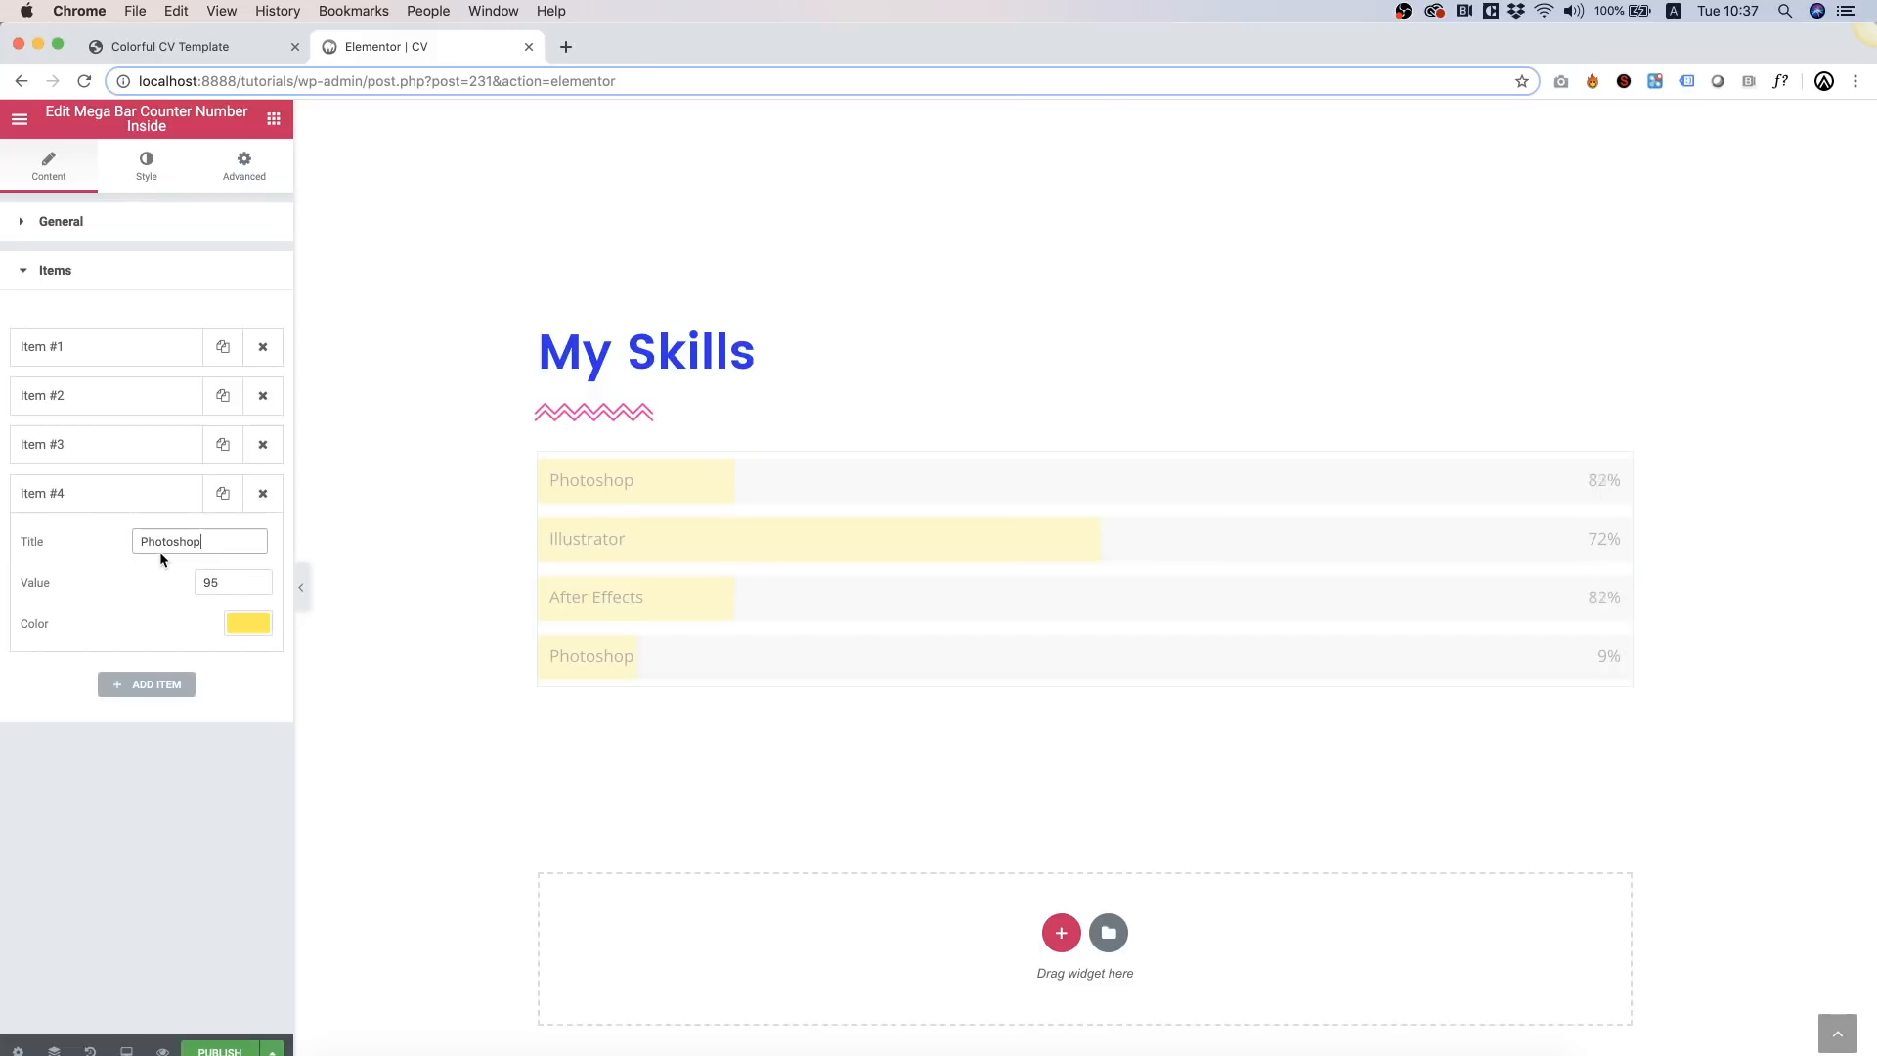
text(WordPre)
key(BackSpace)
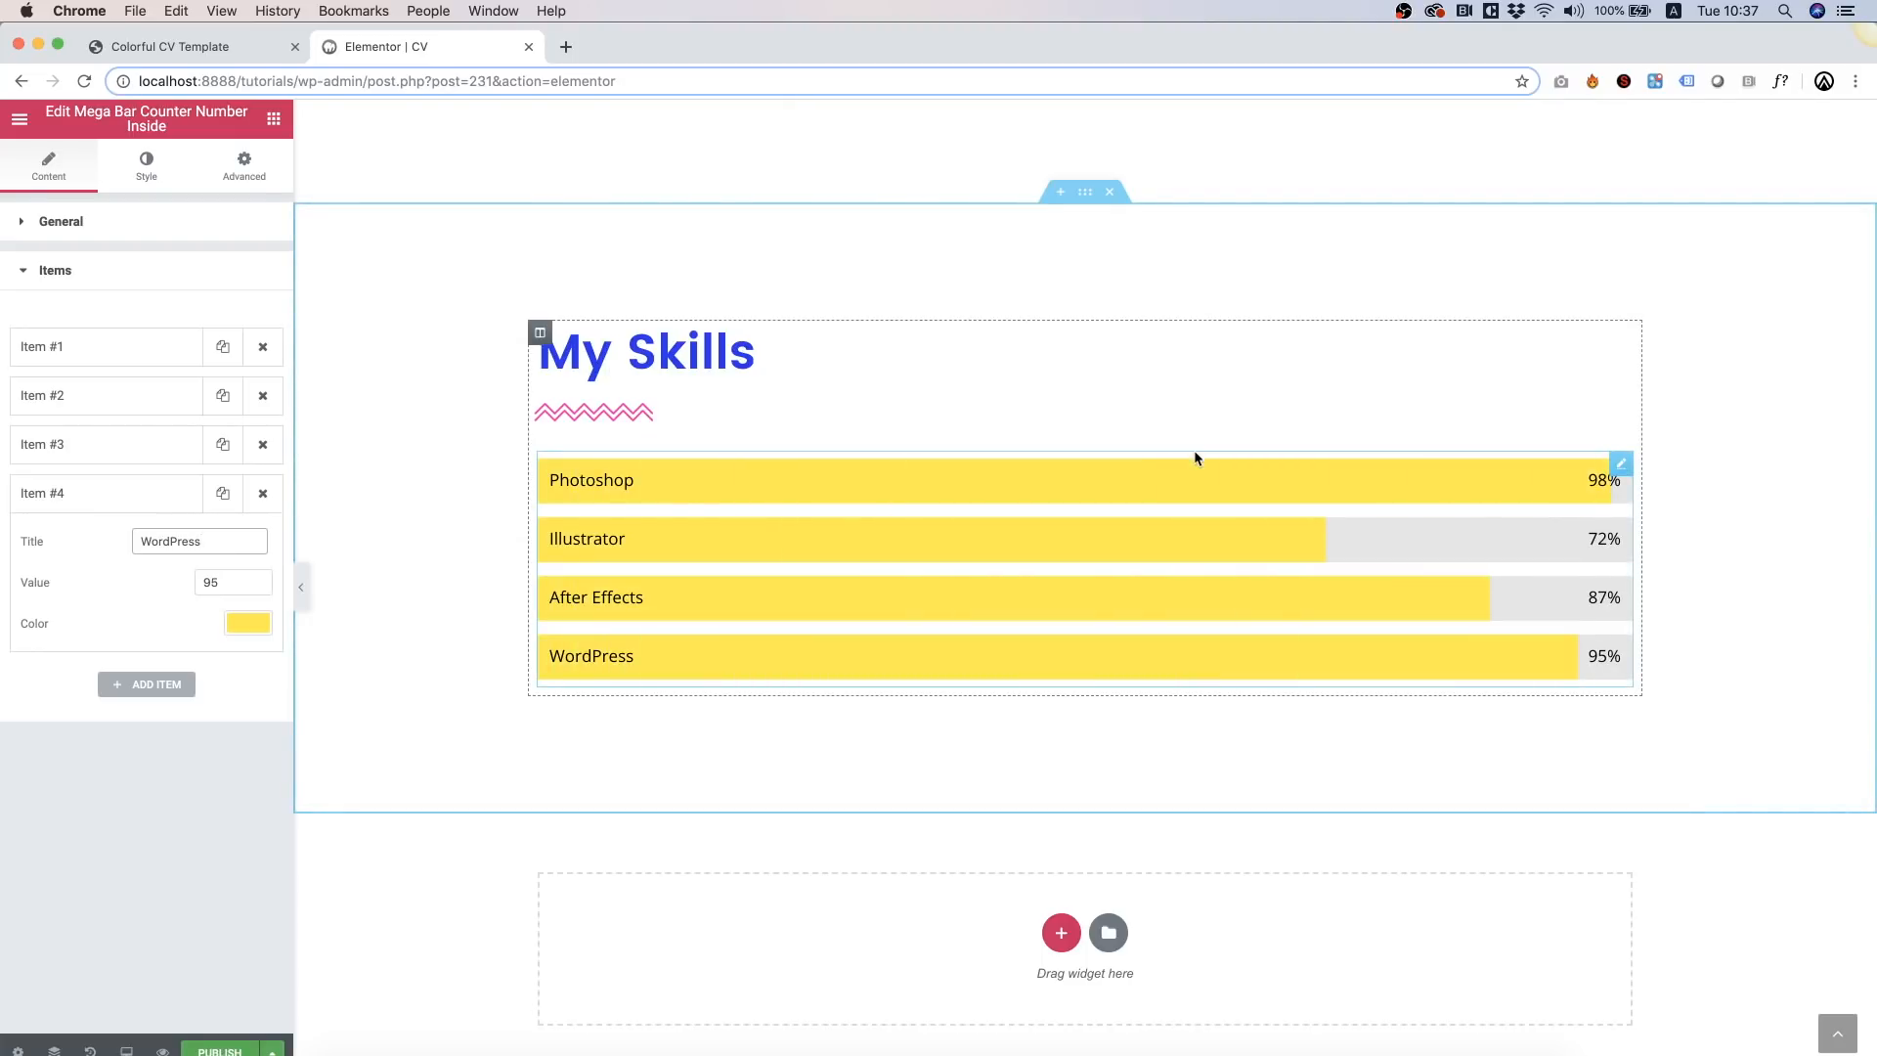
Step: Give the My Skills section a classic pink background
right_click(404, 263)
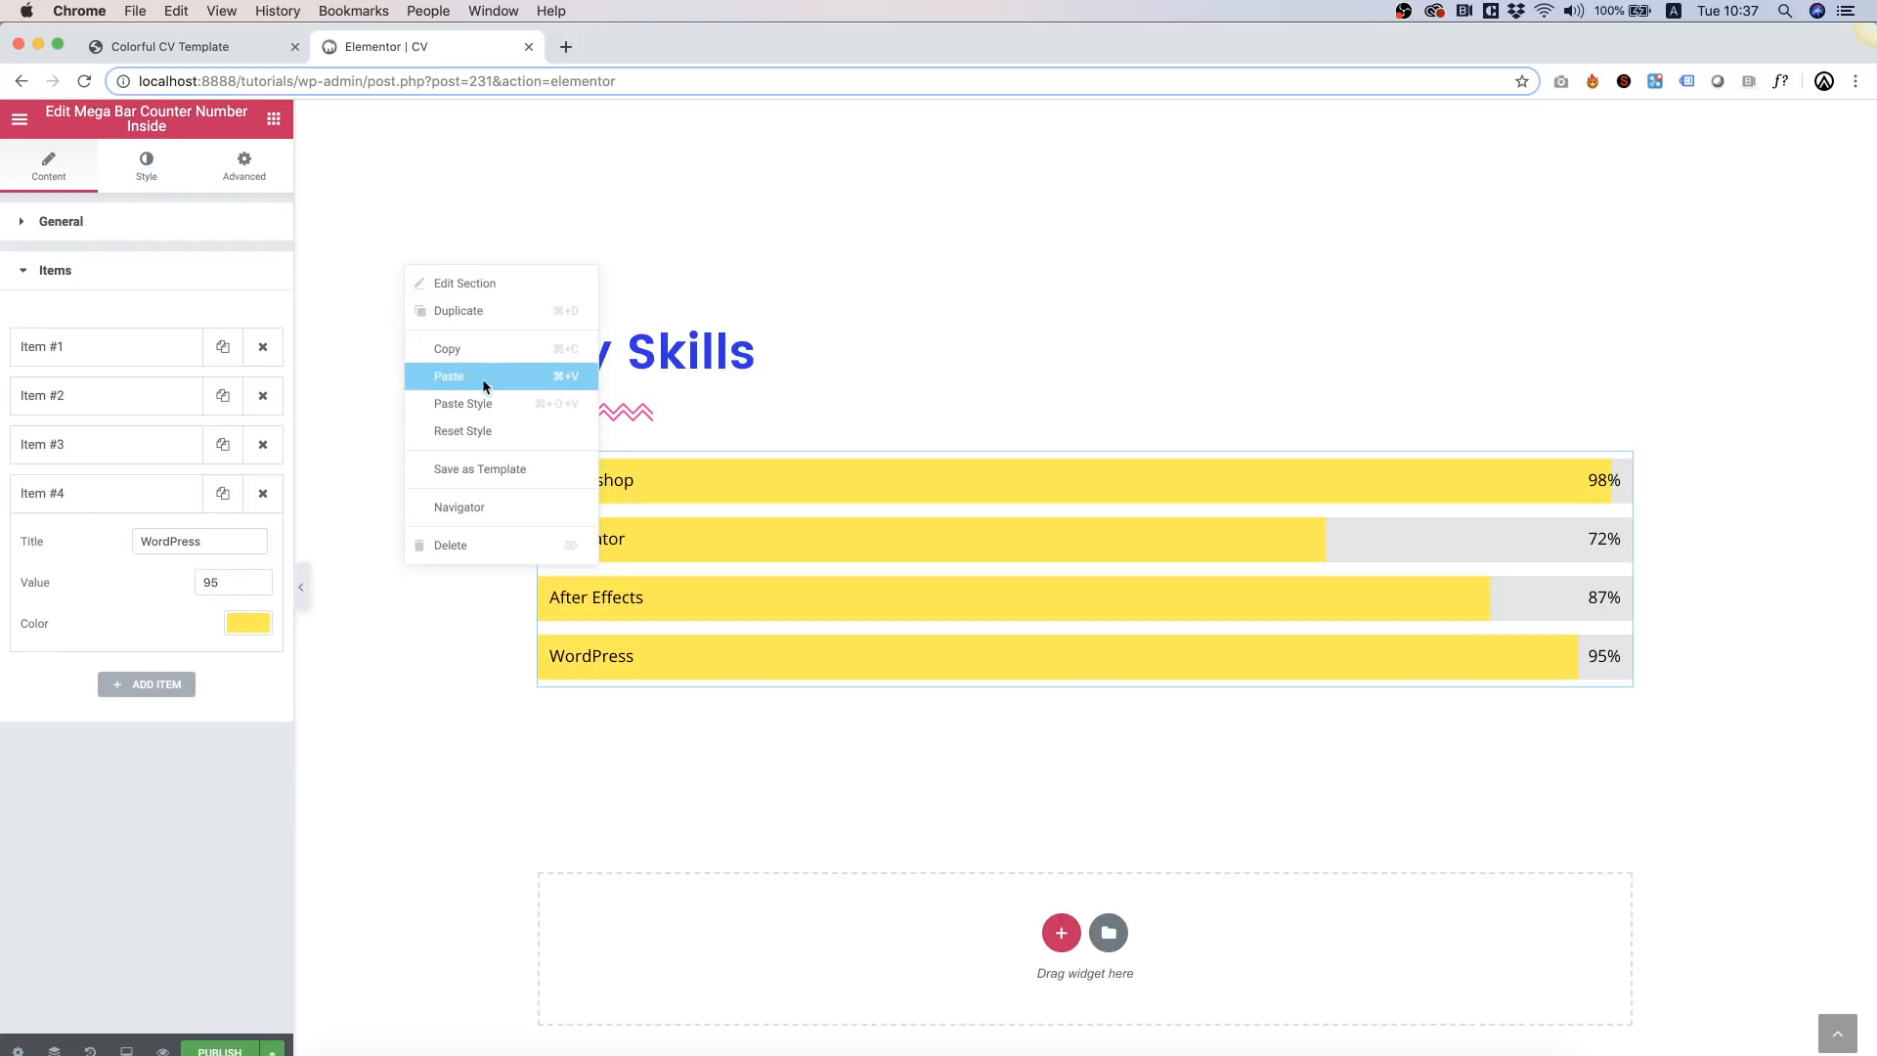
click(483, 282)
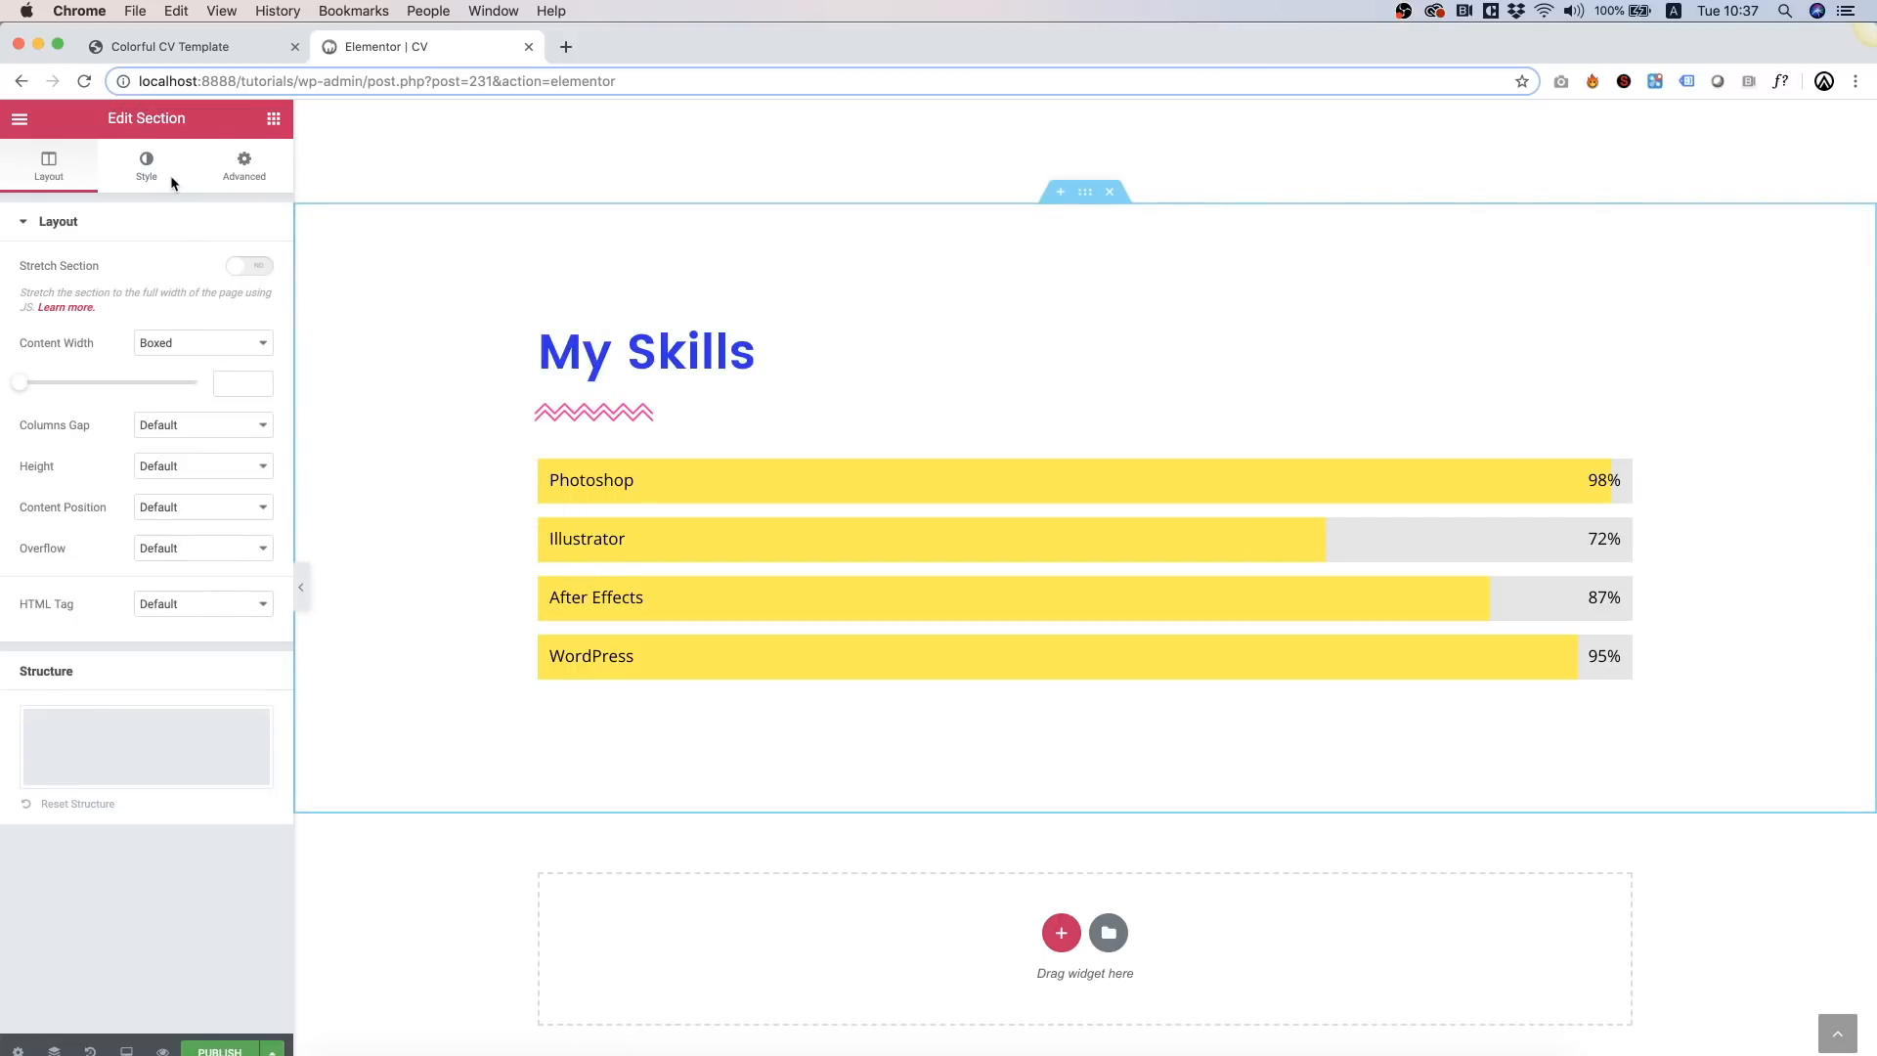
click(257, 179)
click(135, 172)
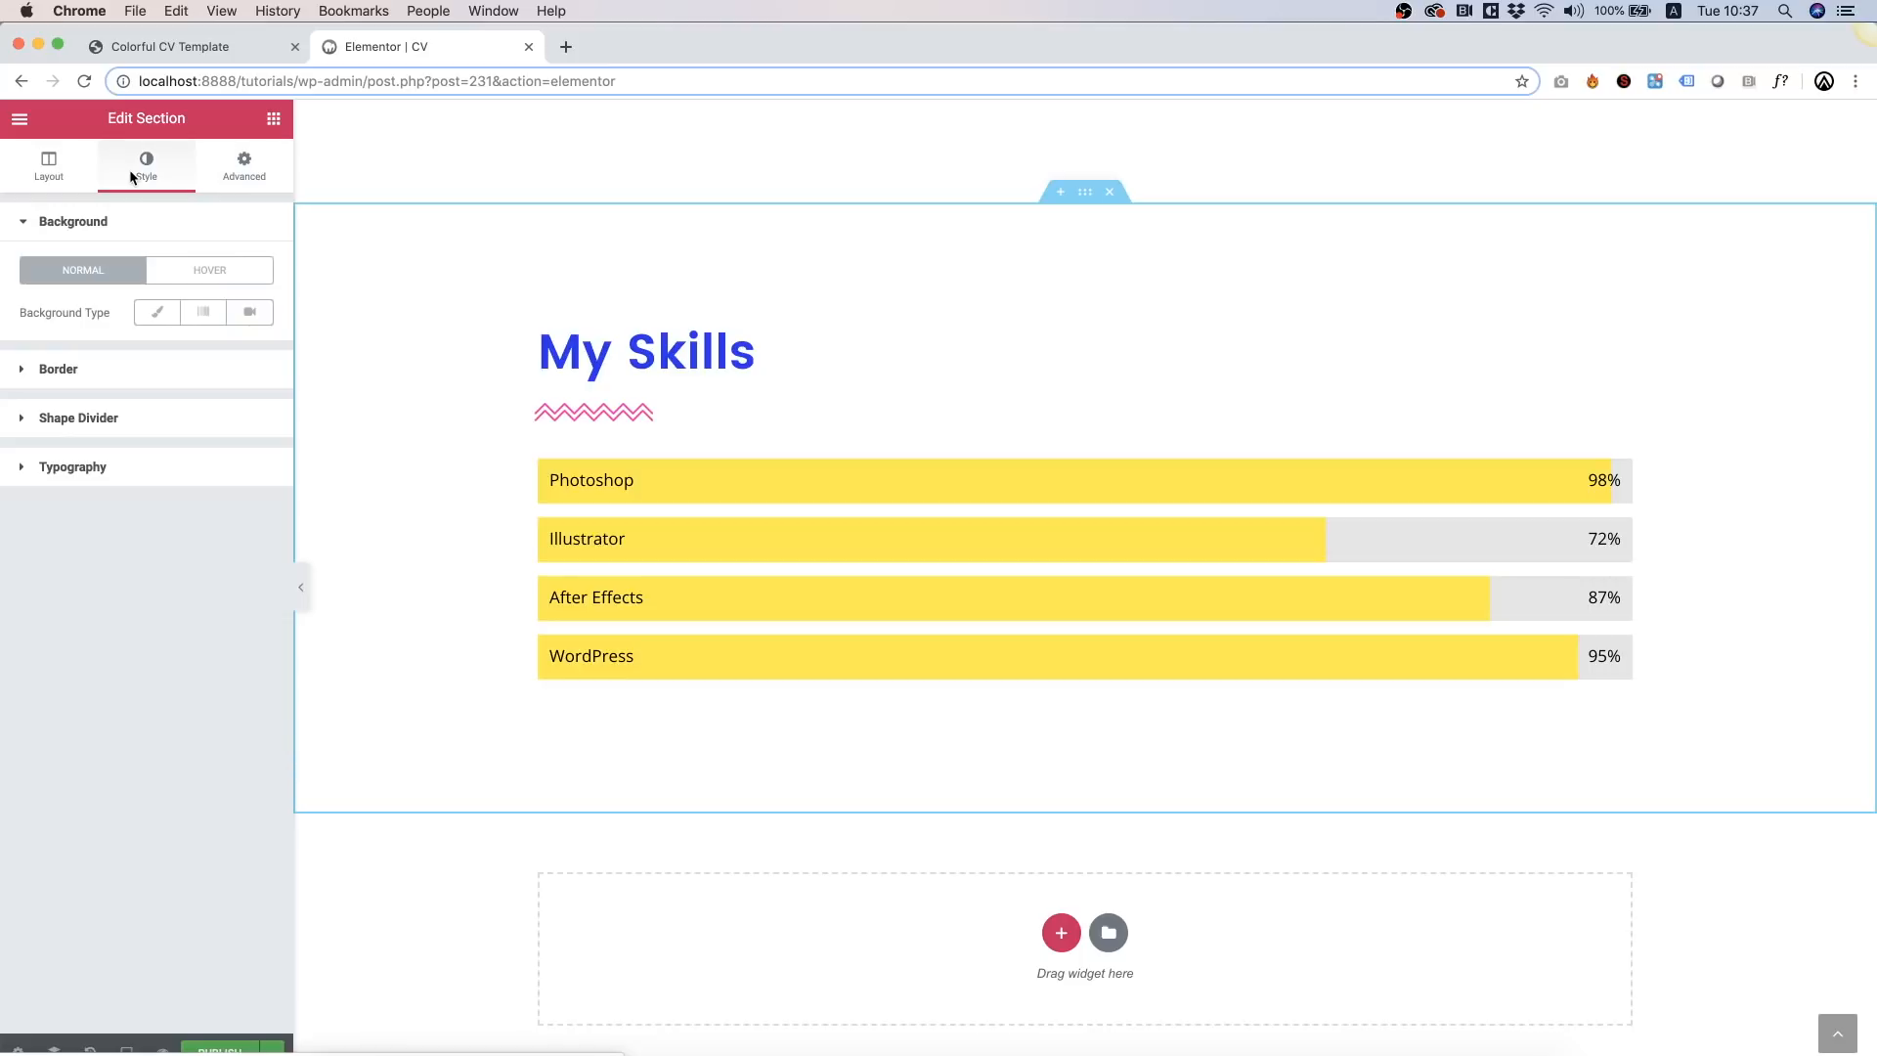
click(155, 312)
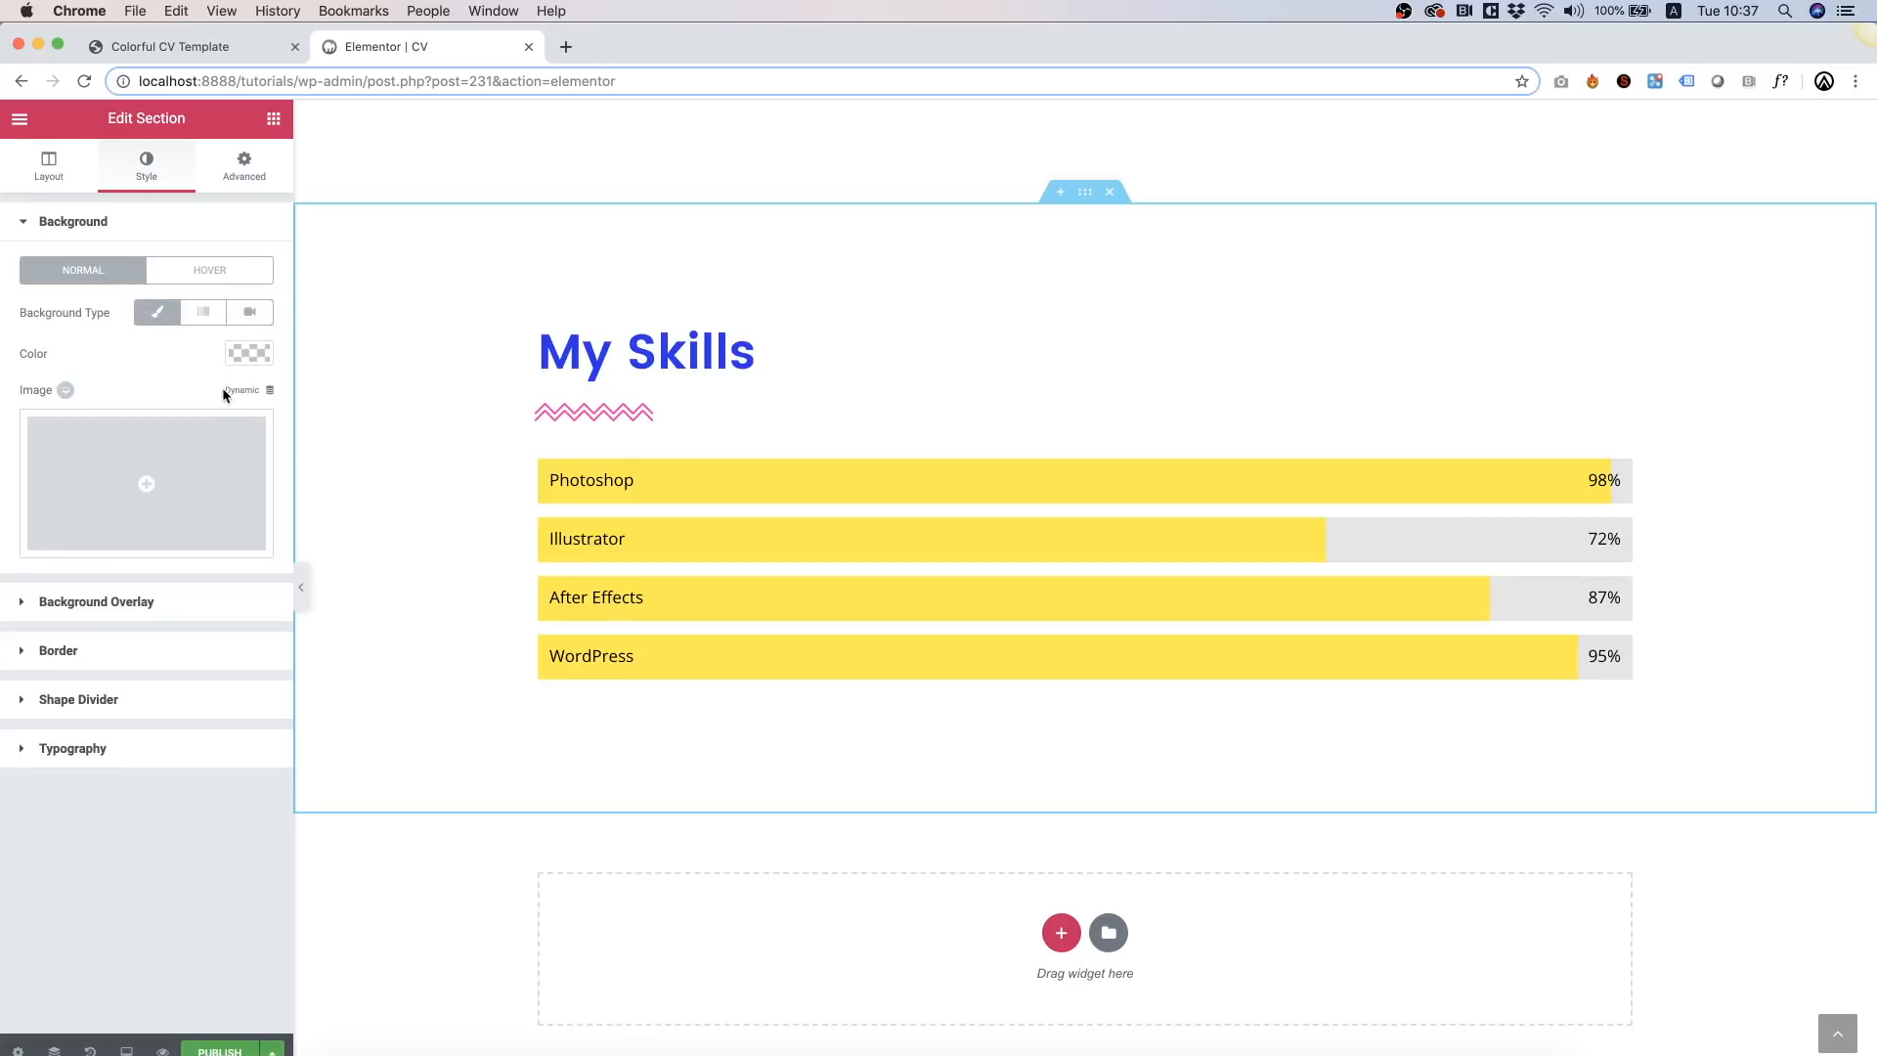
click(244, 357)
click(128, 585)
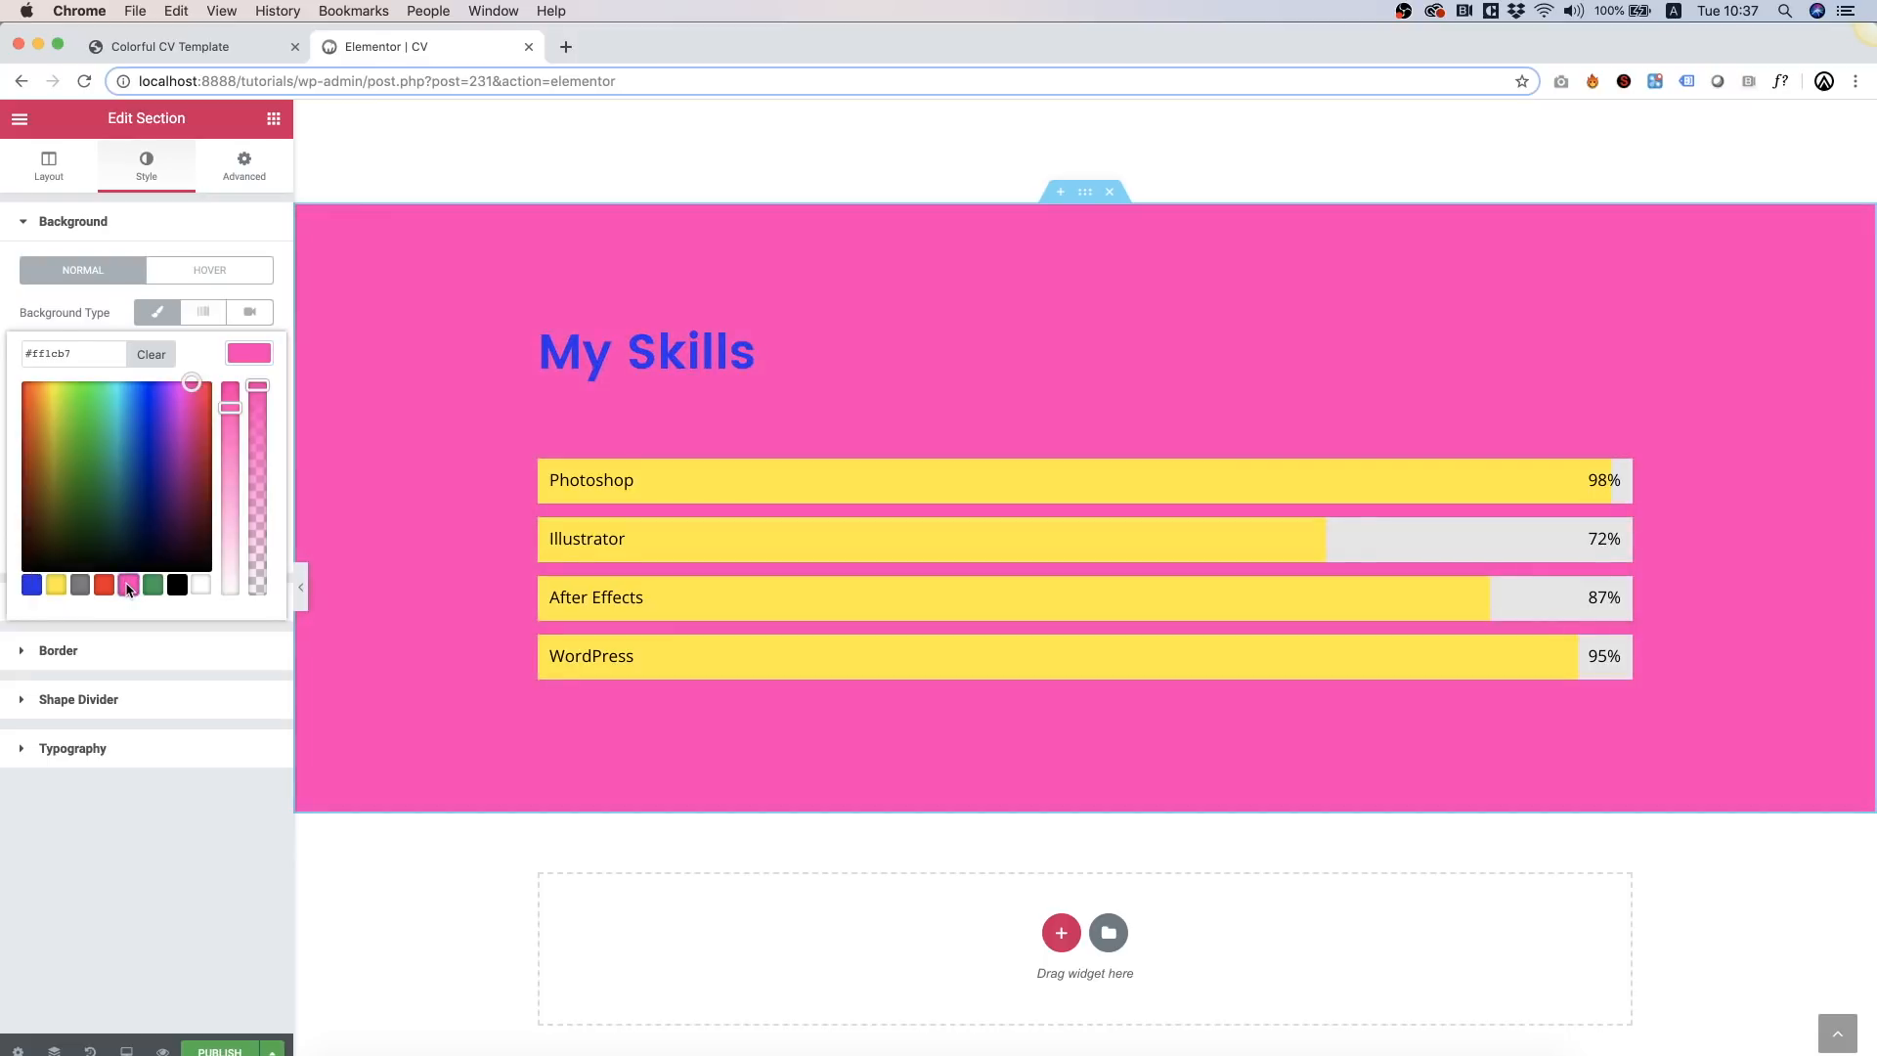
Step: Colour the zigzag separator yellow and the My Skills heading white
click(594, 416)
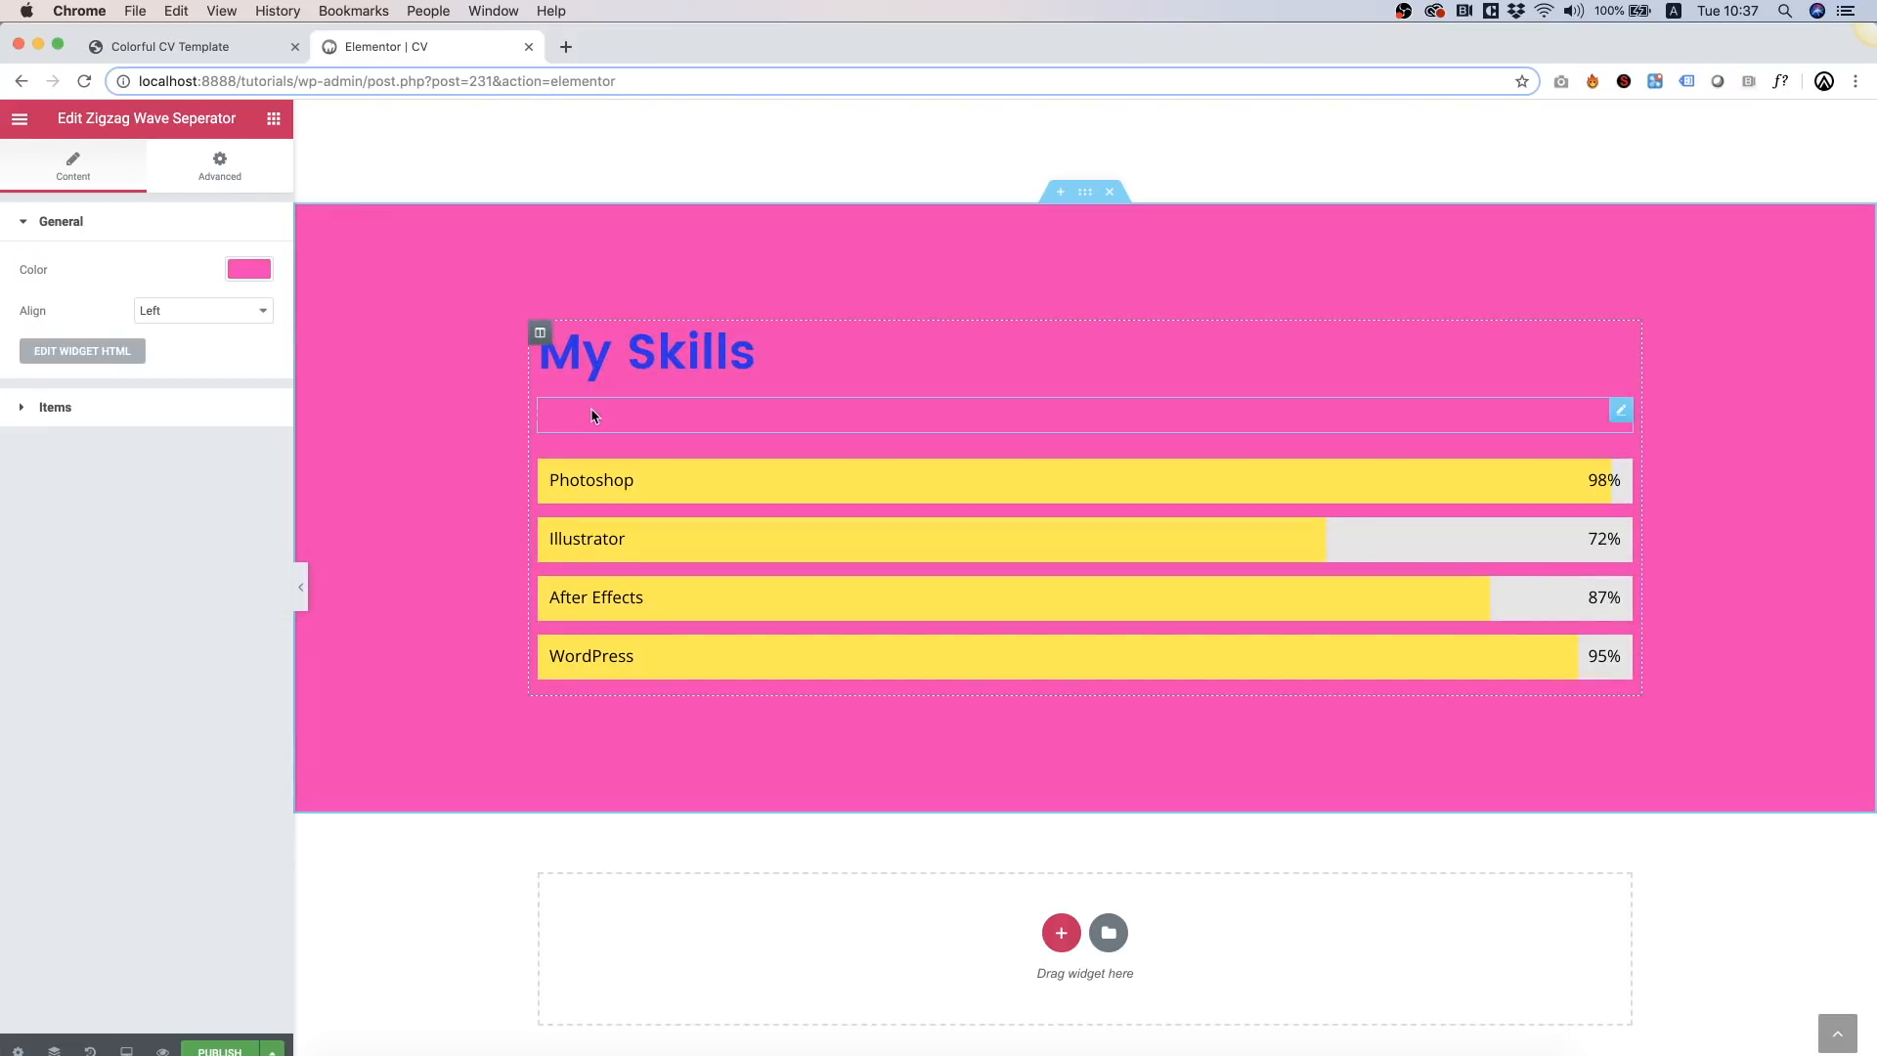
click(250, 270)
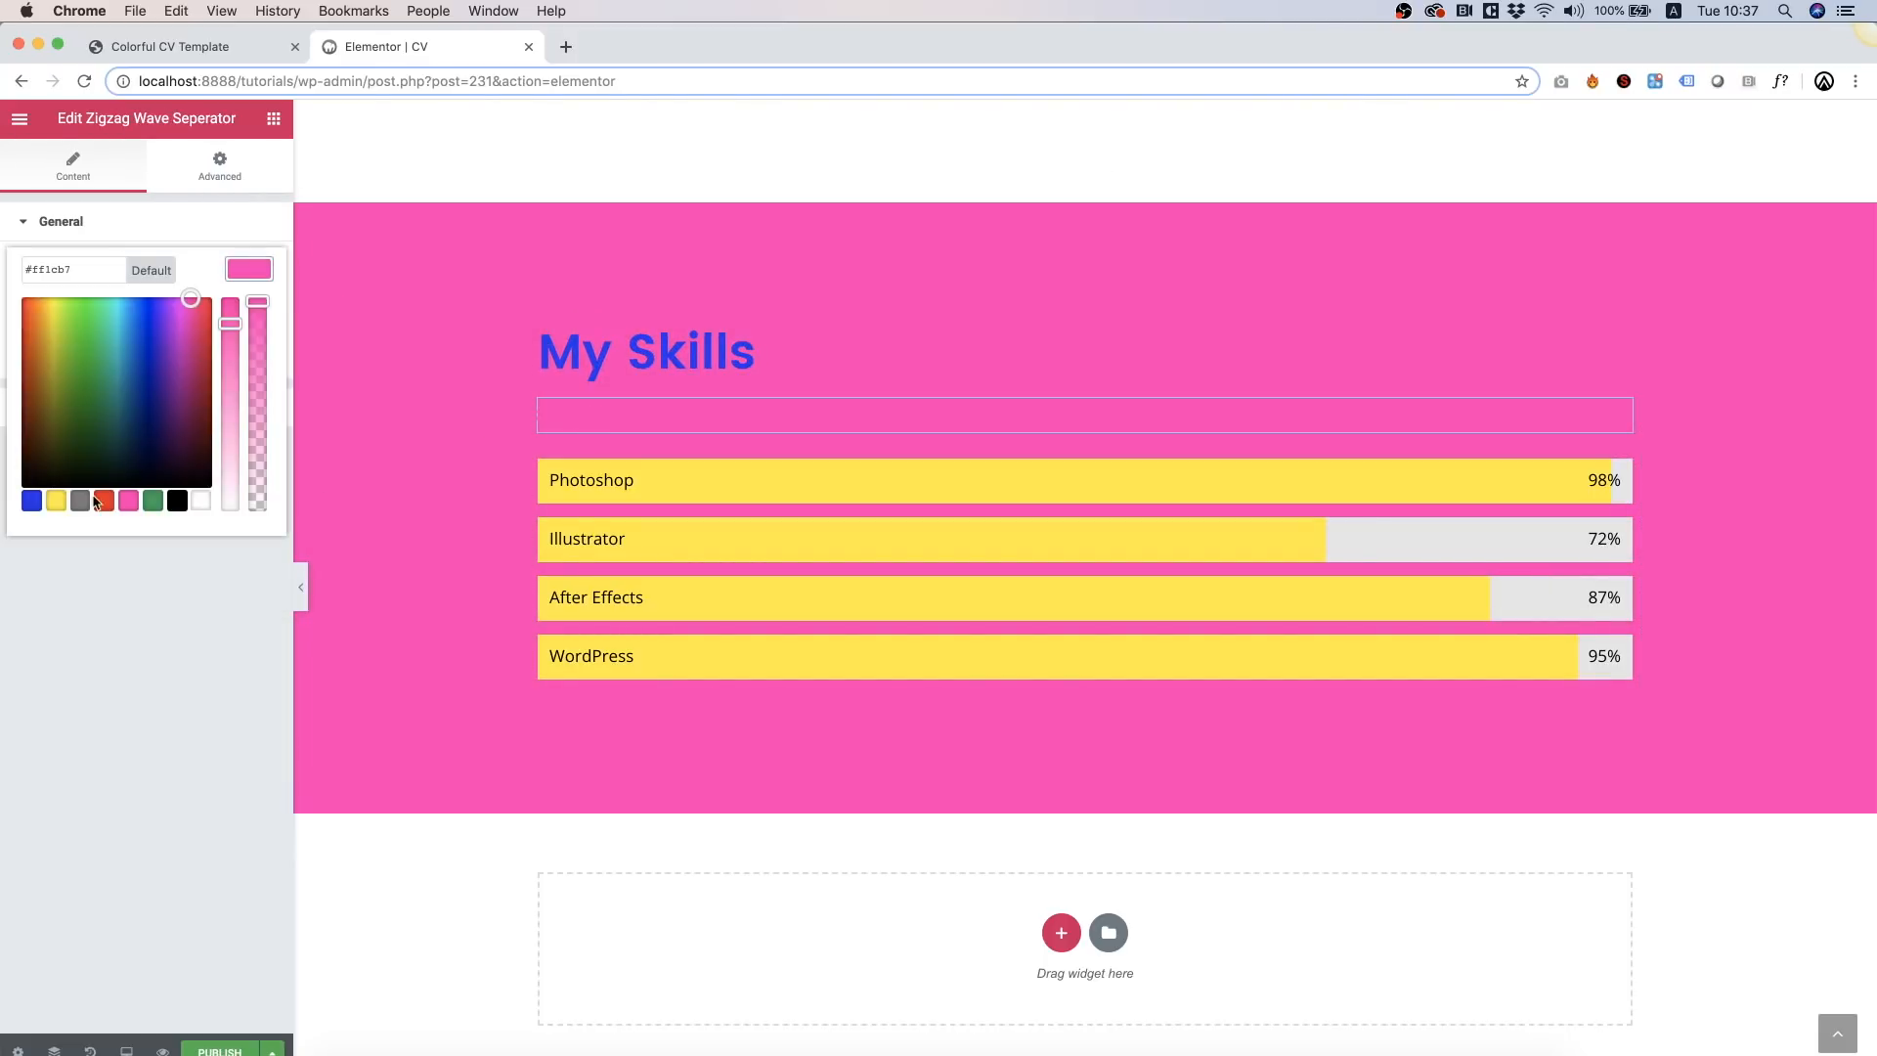
click(56, 501)
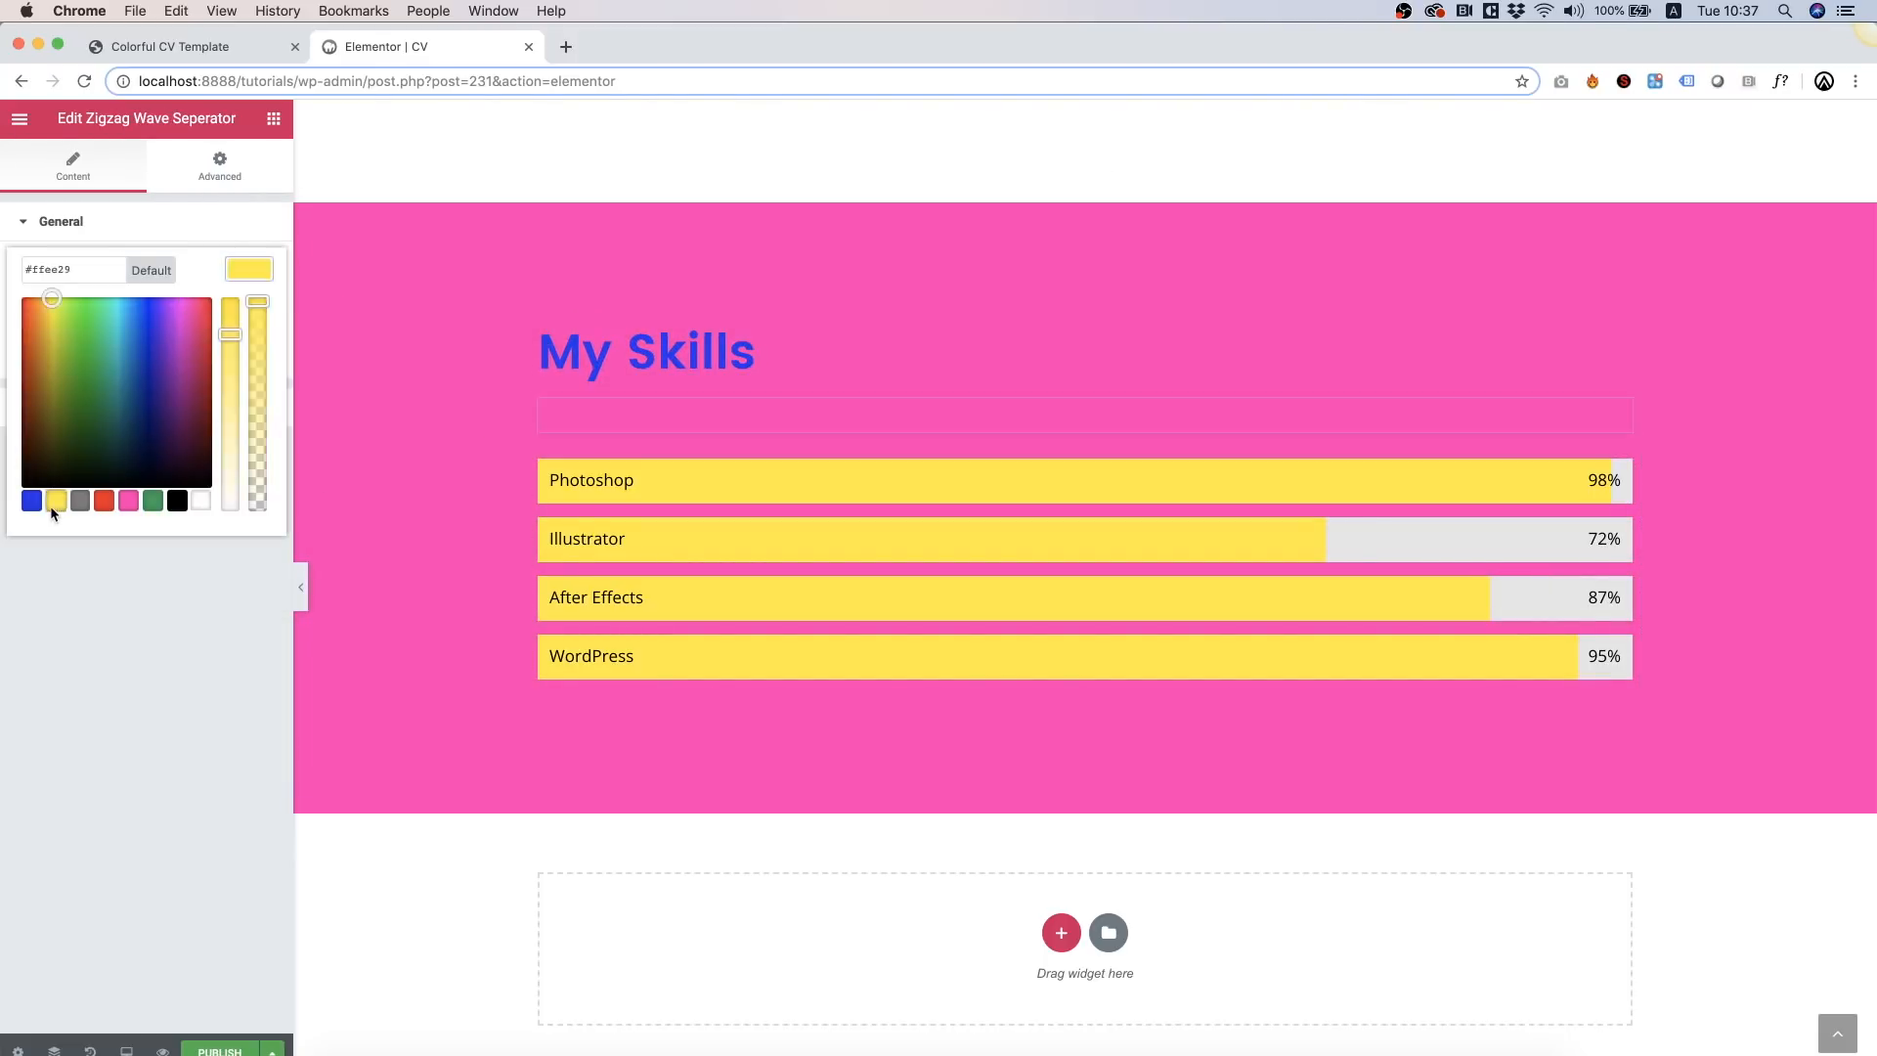
click(620, 342)
click(145, 179)
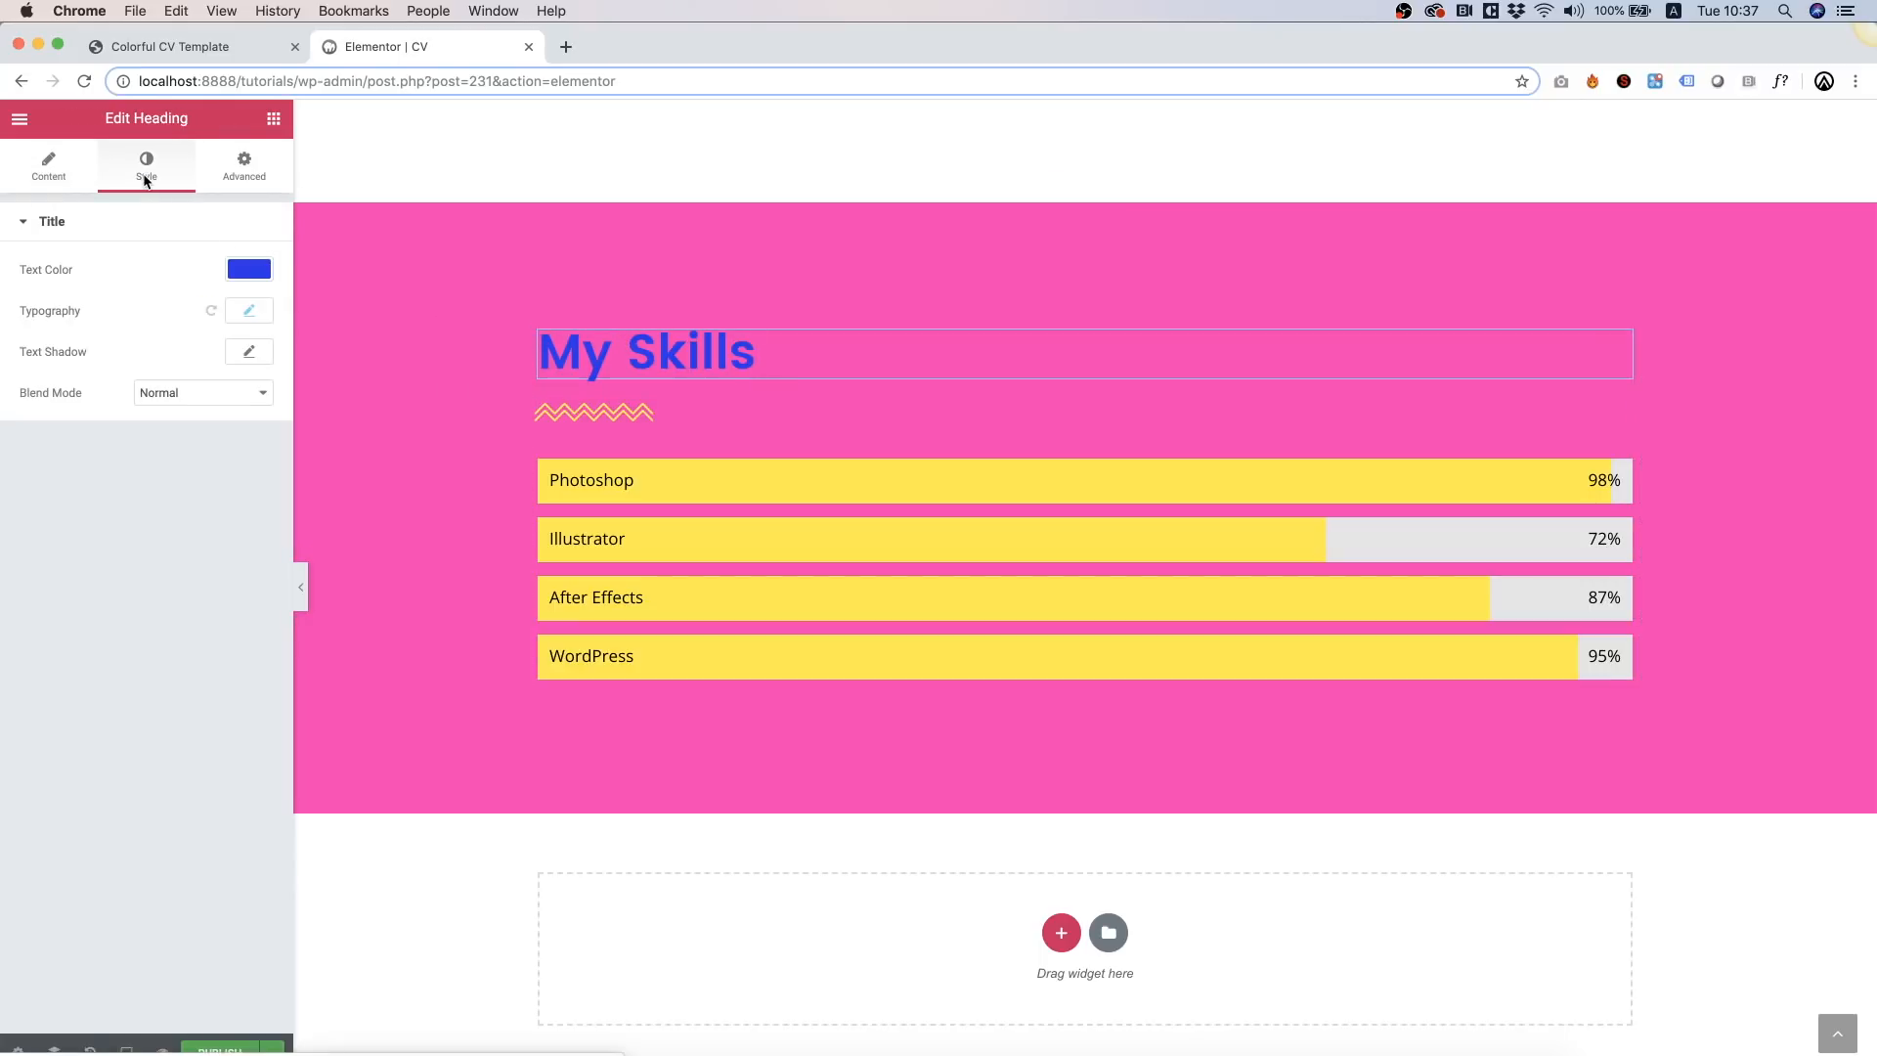
click(245, 278)
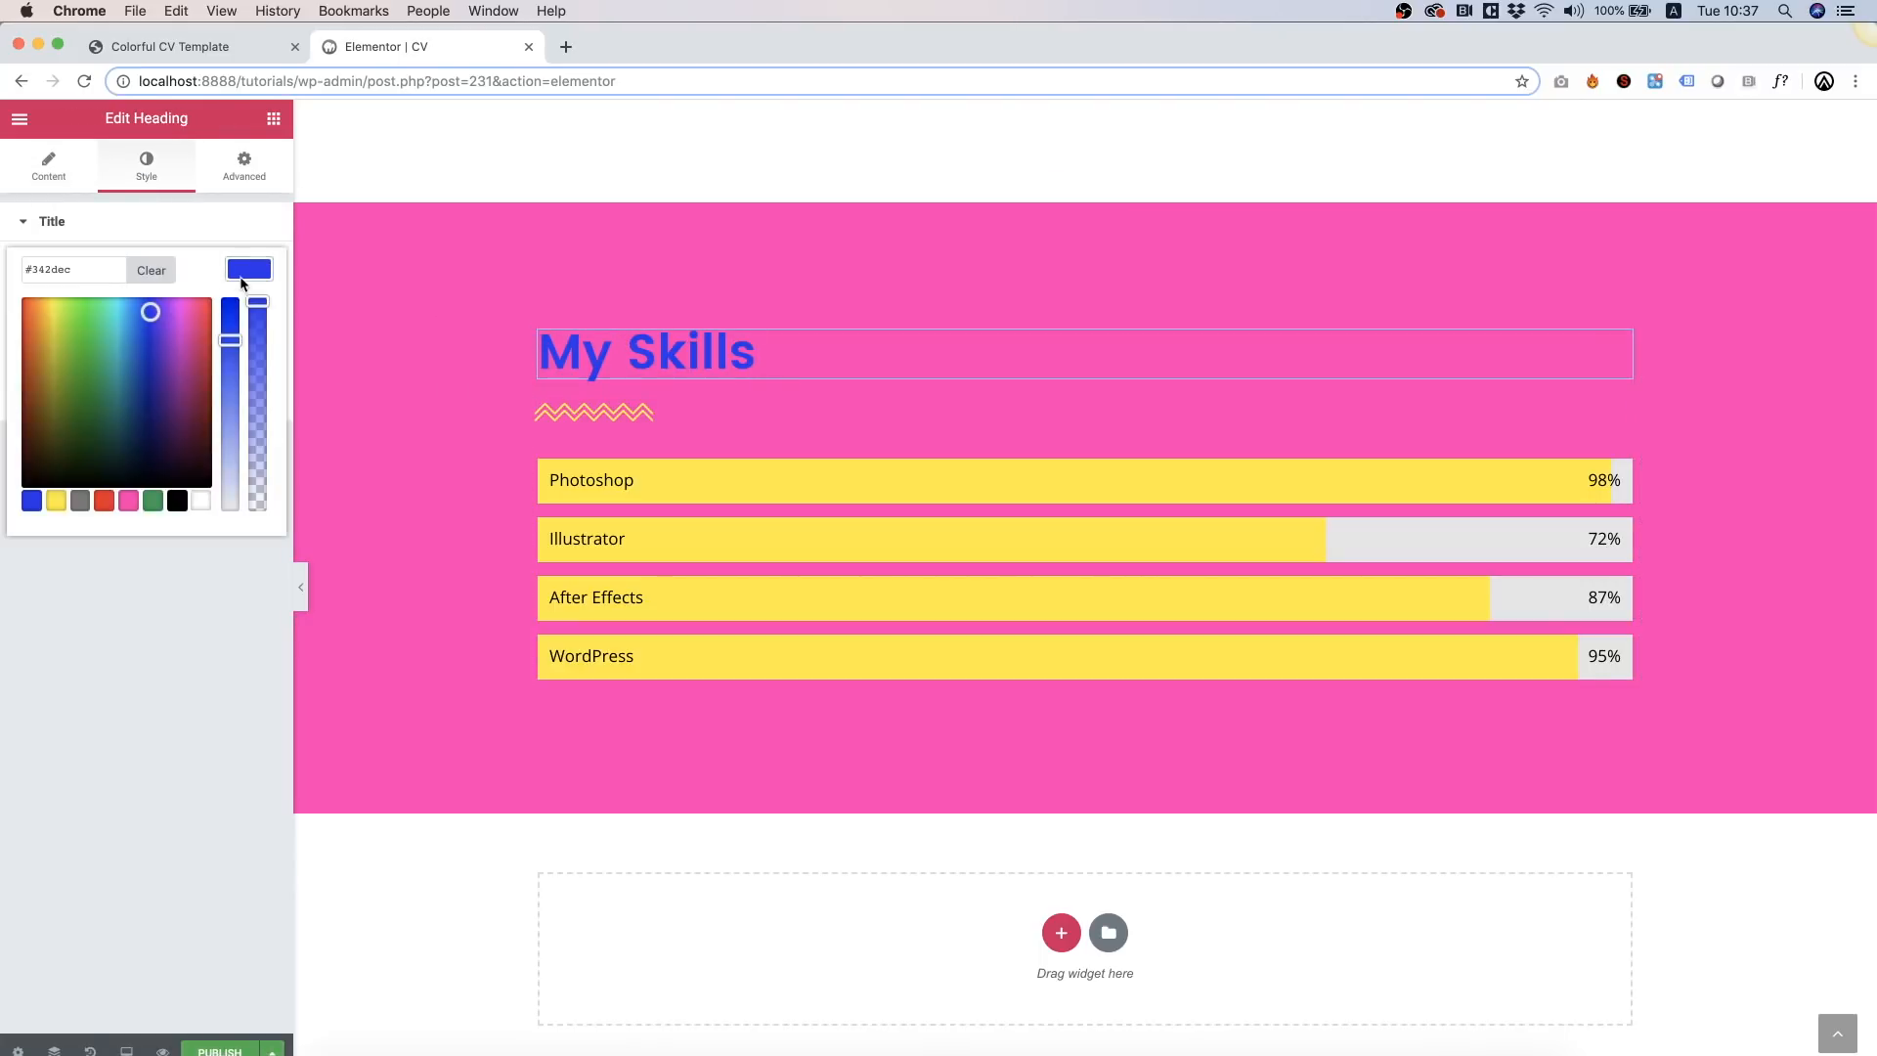
click(194, 501)
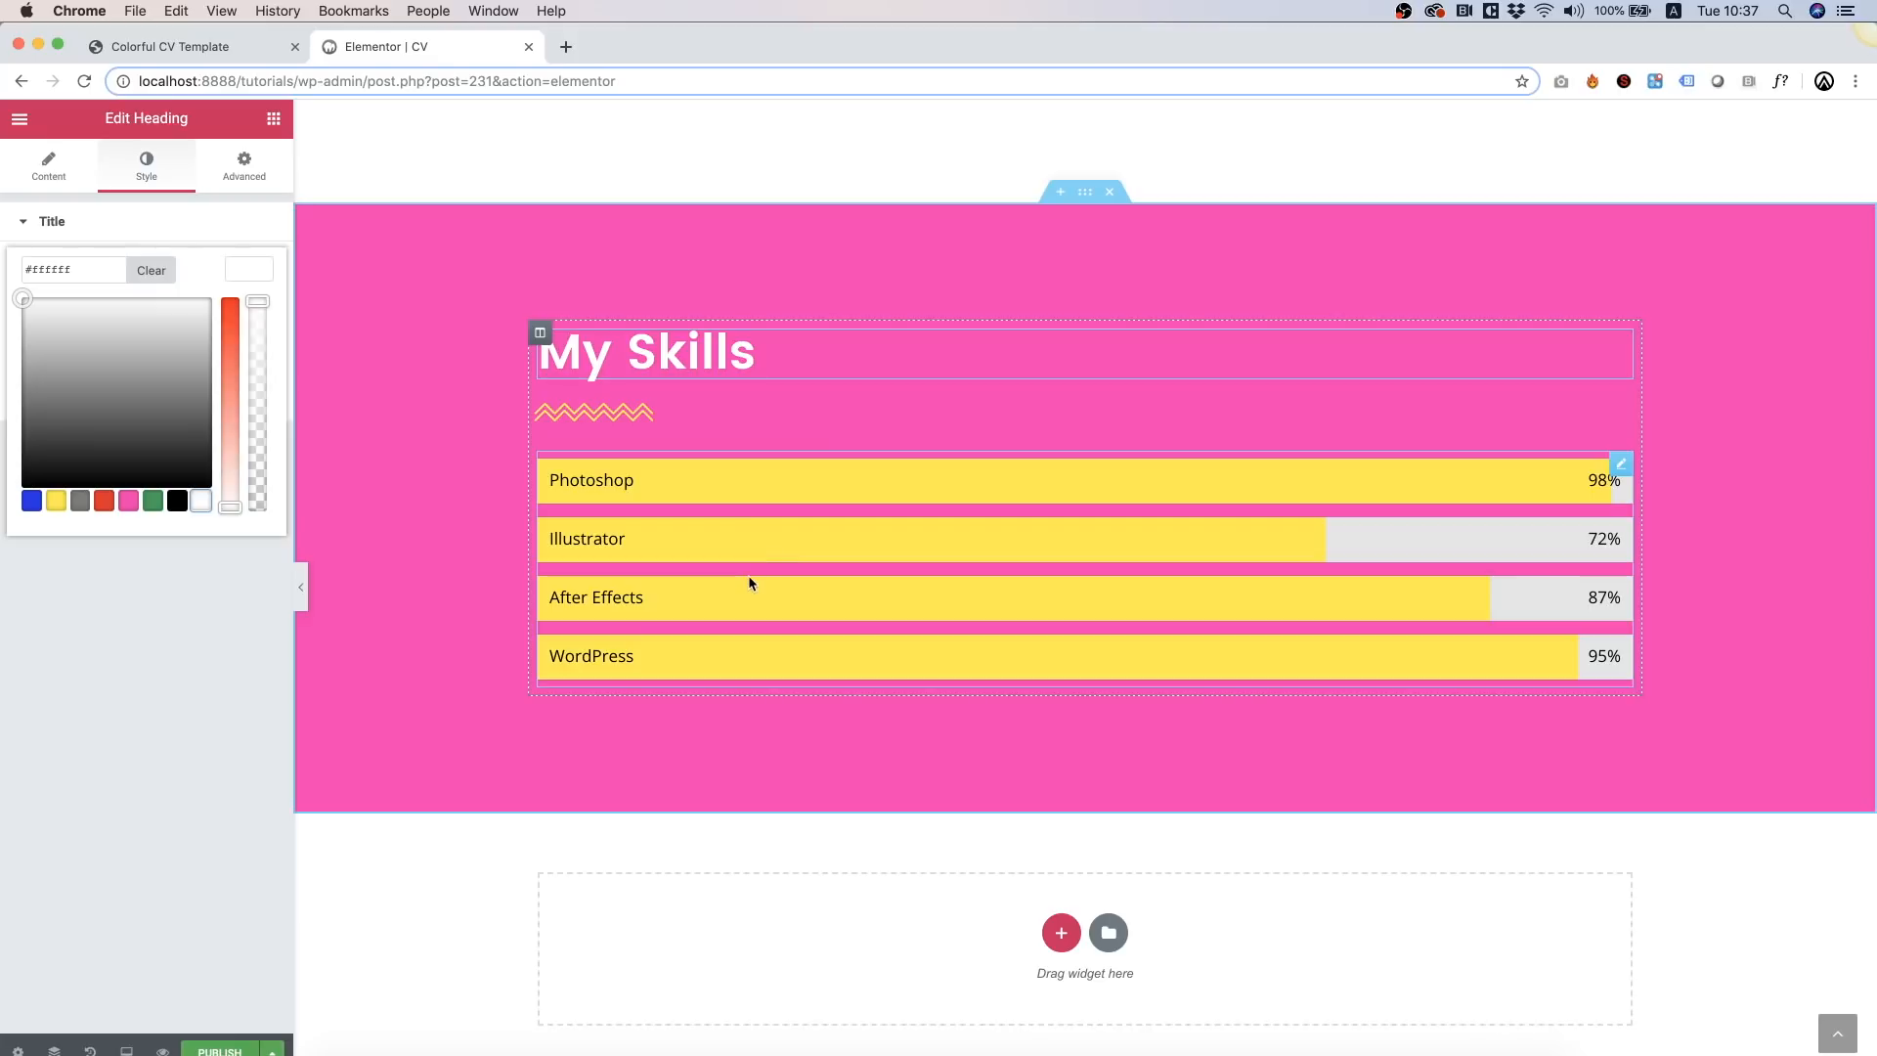
Step: Set the zigzag separator's bottom padding to 50
click(732, 418)
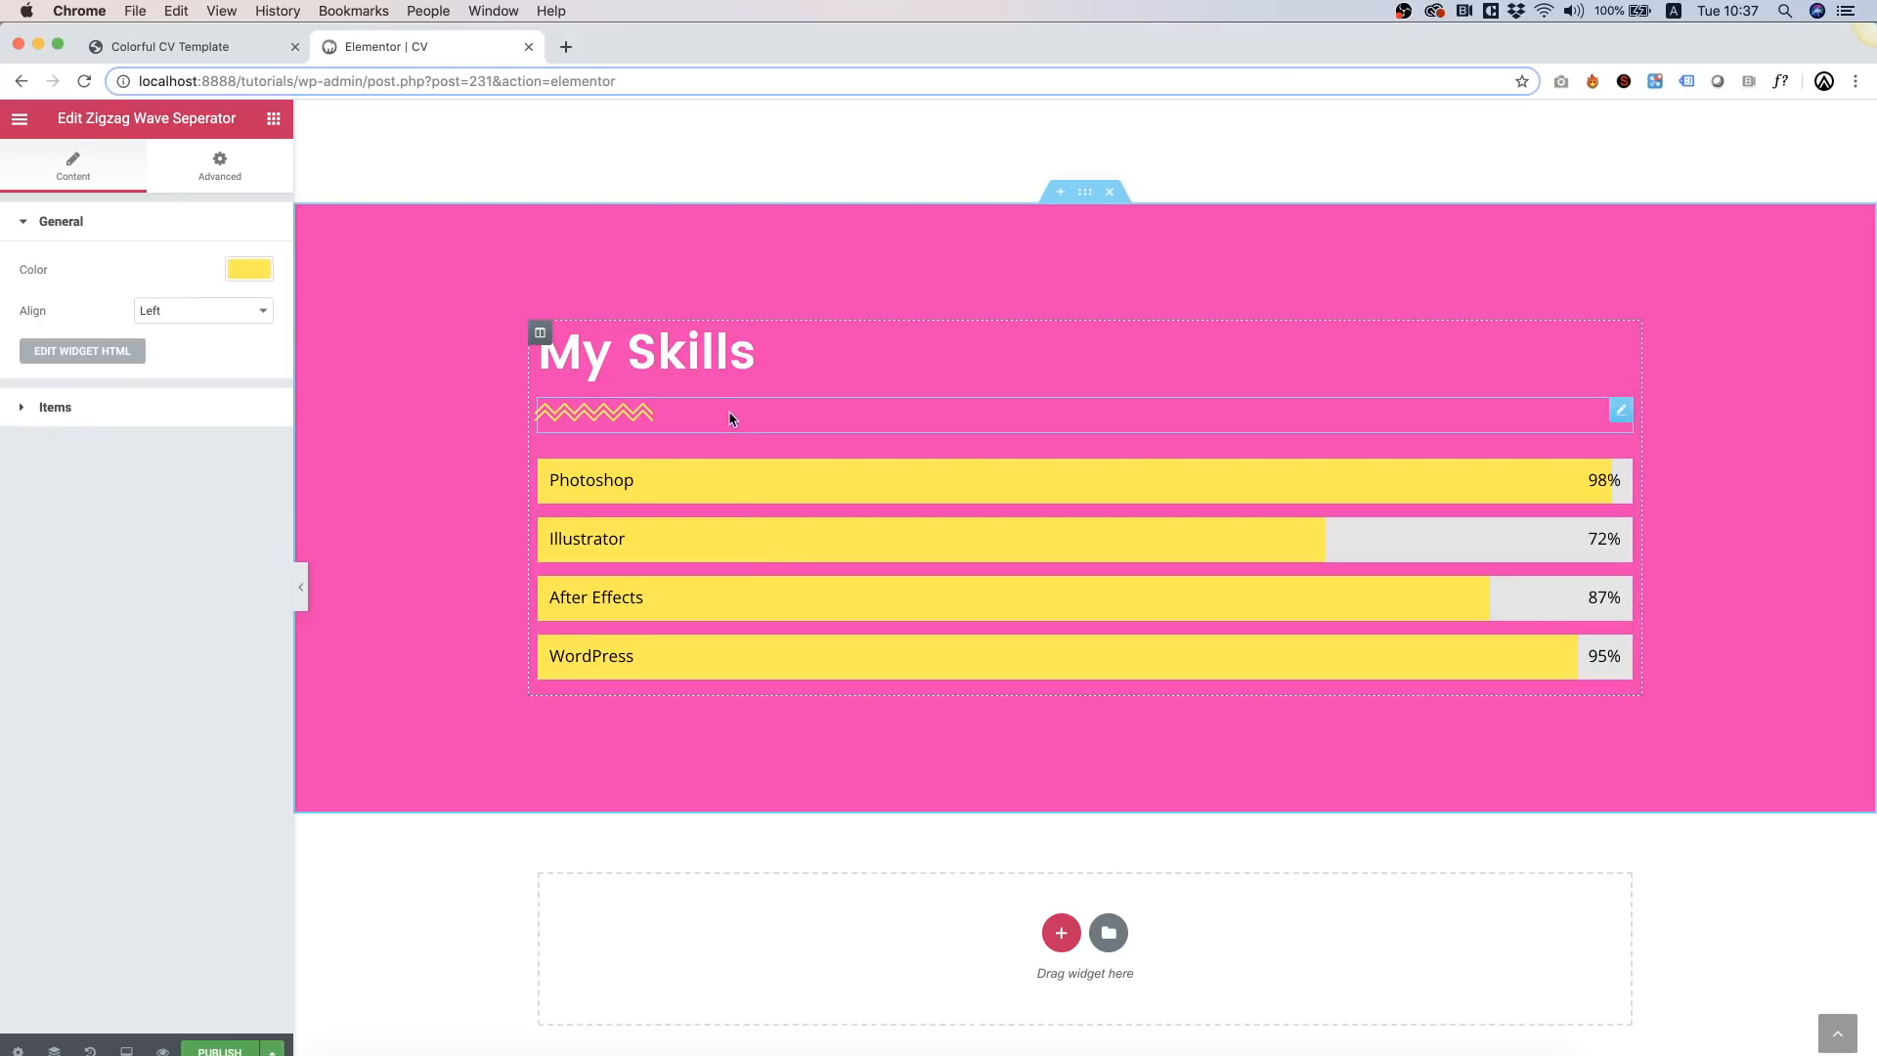
click(218, 163)
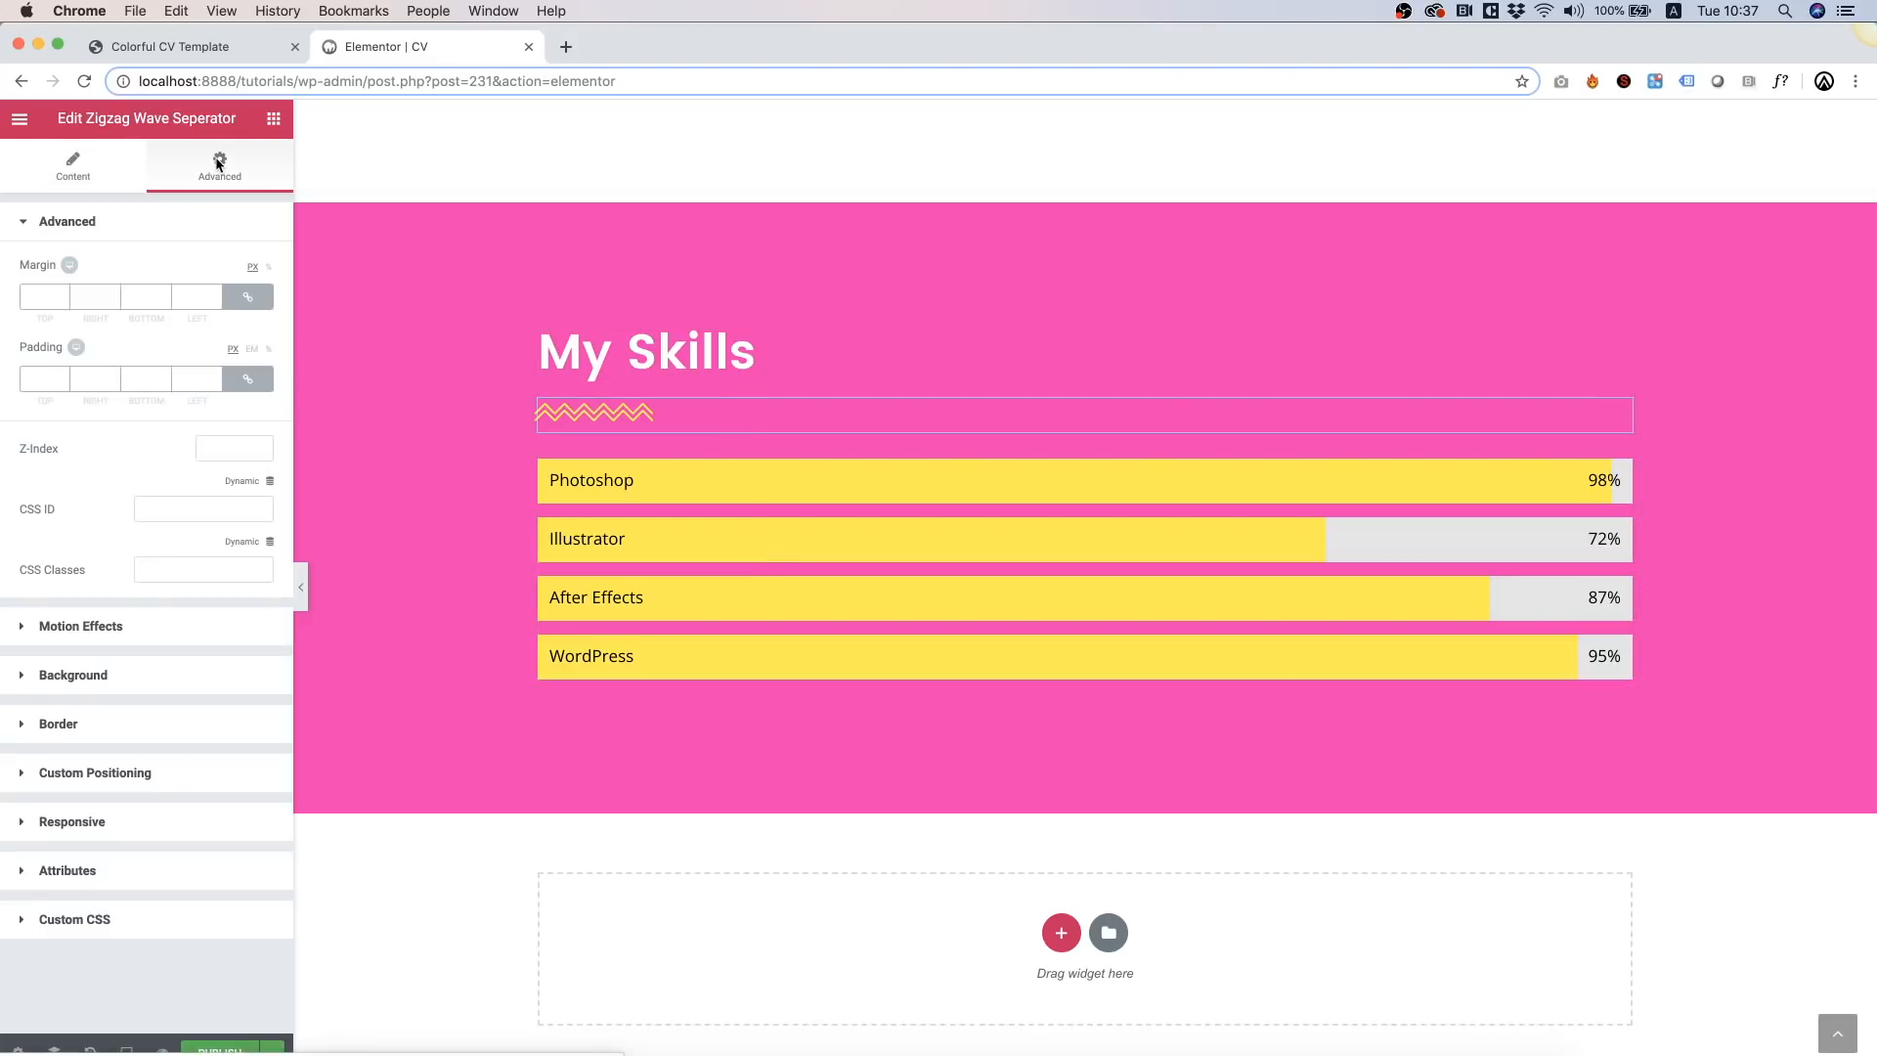
click(250, 382)
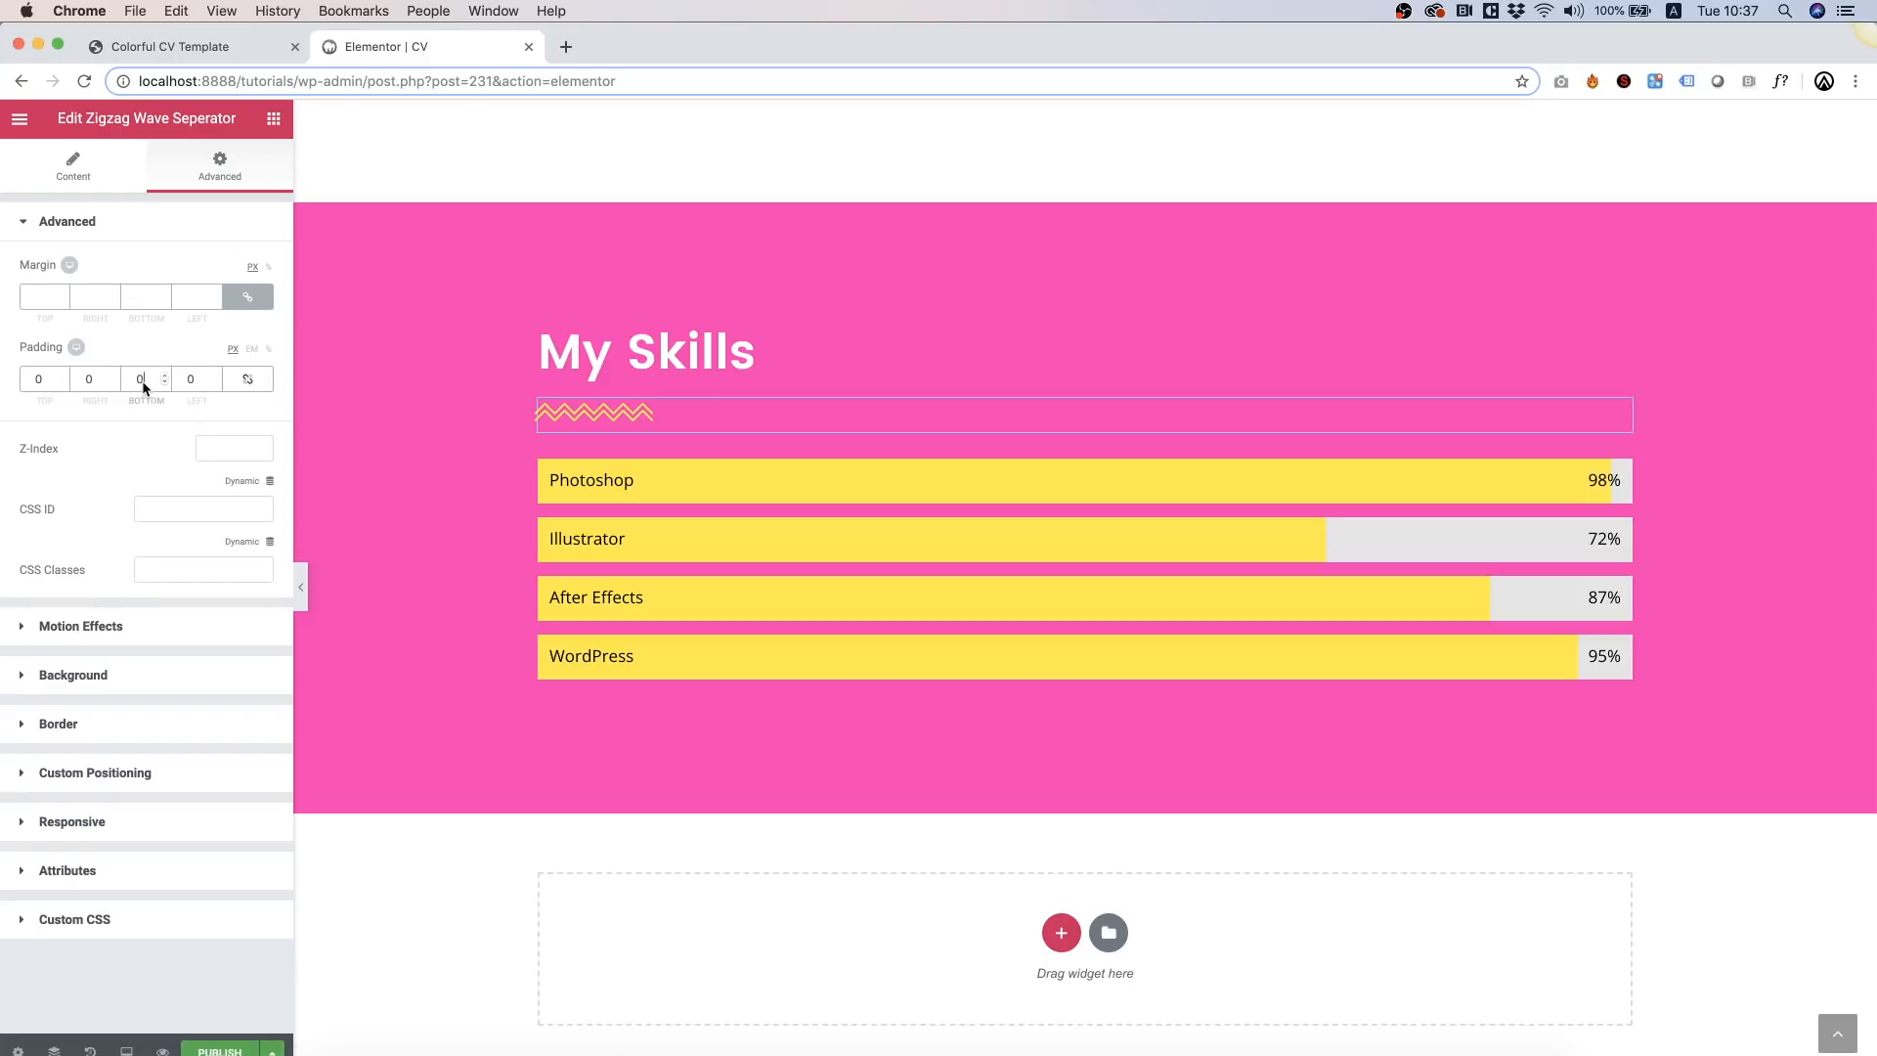
text(50)
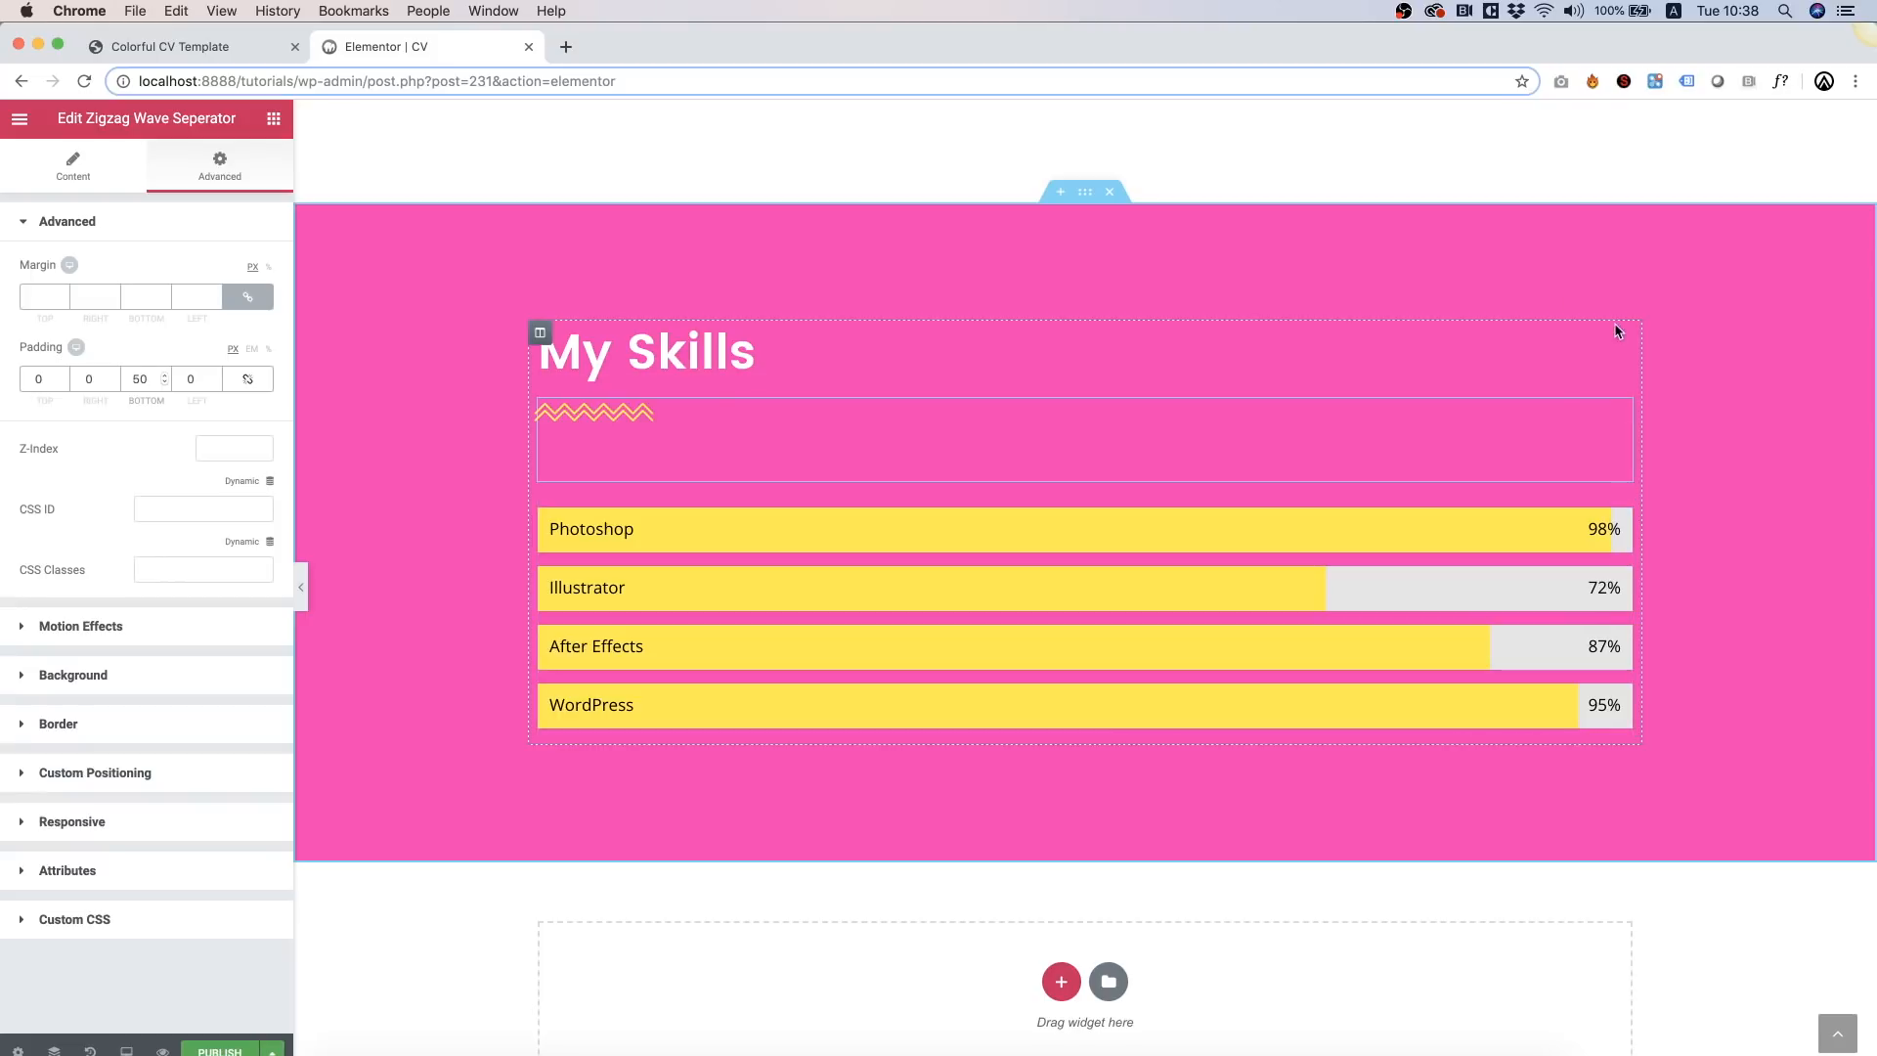
Step: Duplicate the skills column and delete the copy's heading, zigzag separator and skill bars
right_click(545, 340)
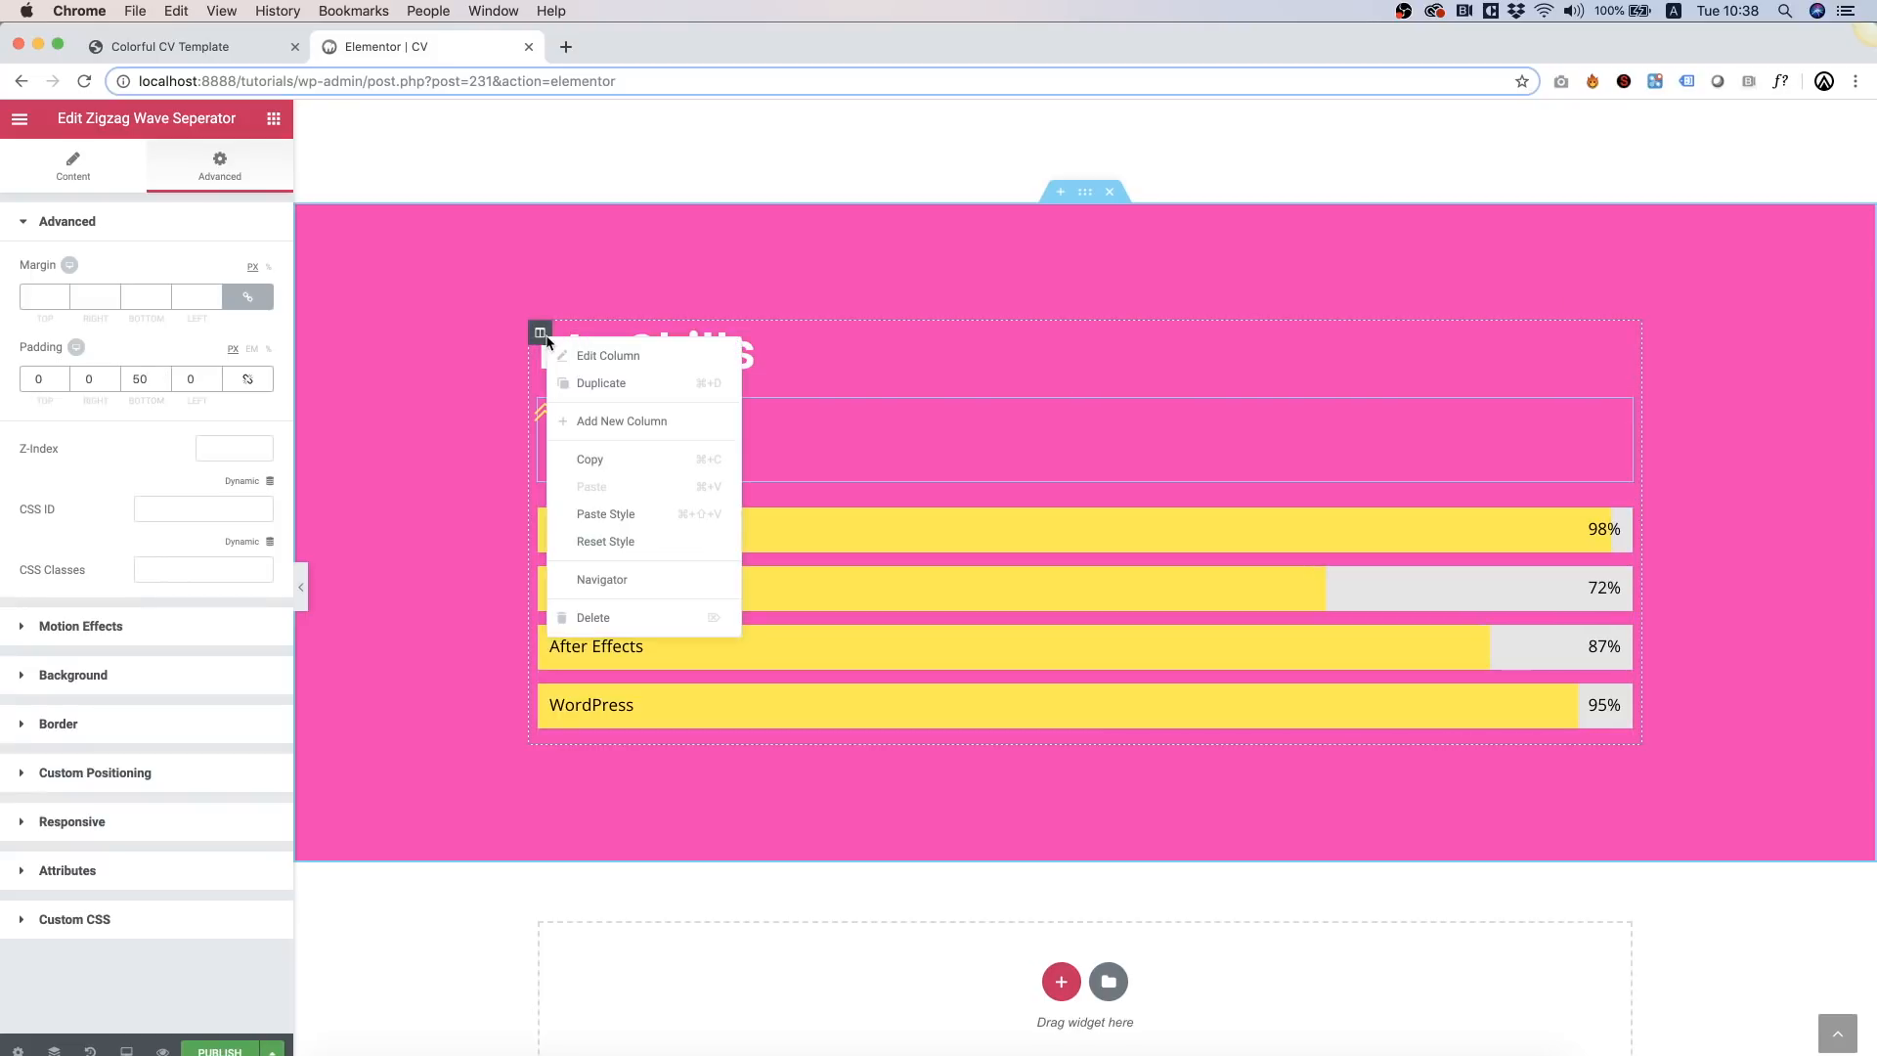
click(608, 378)
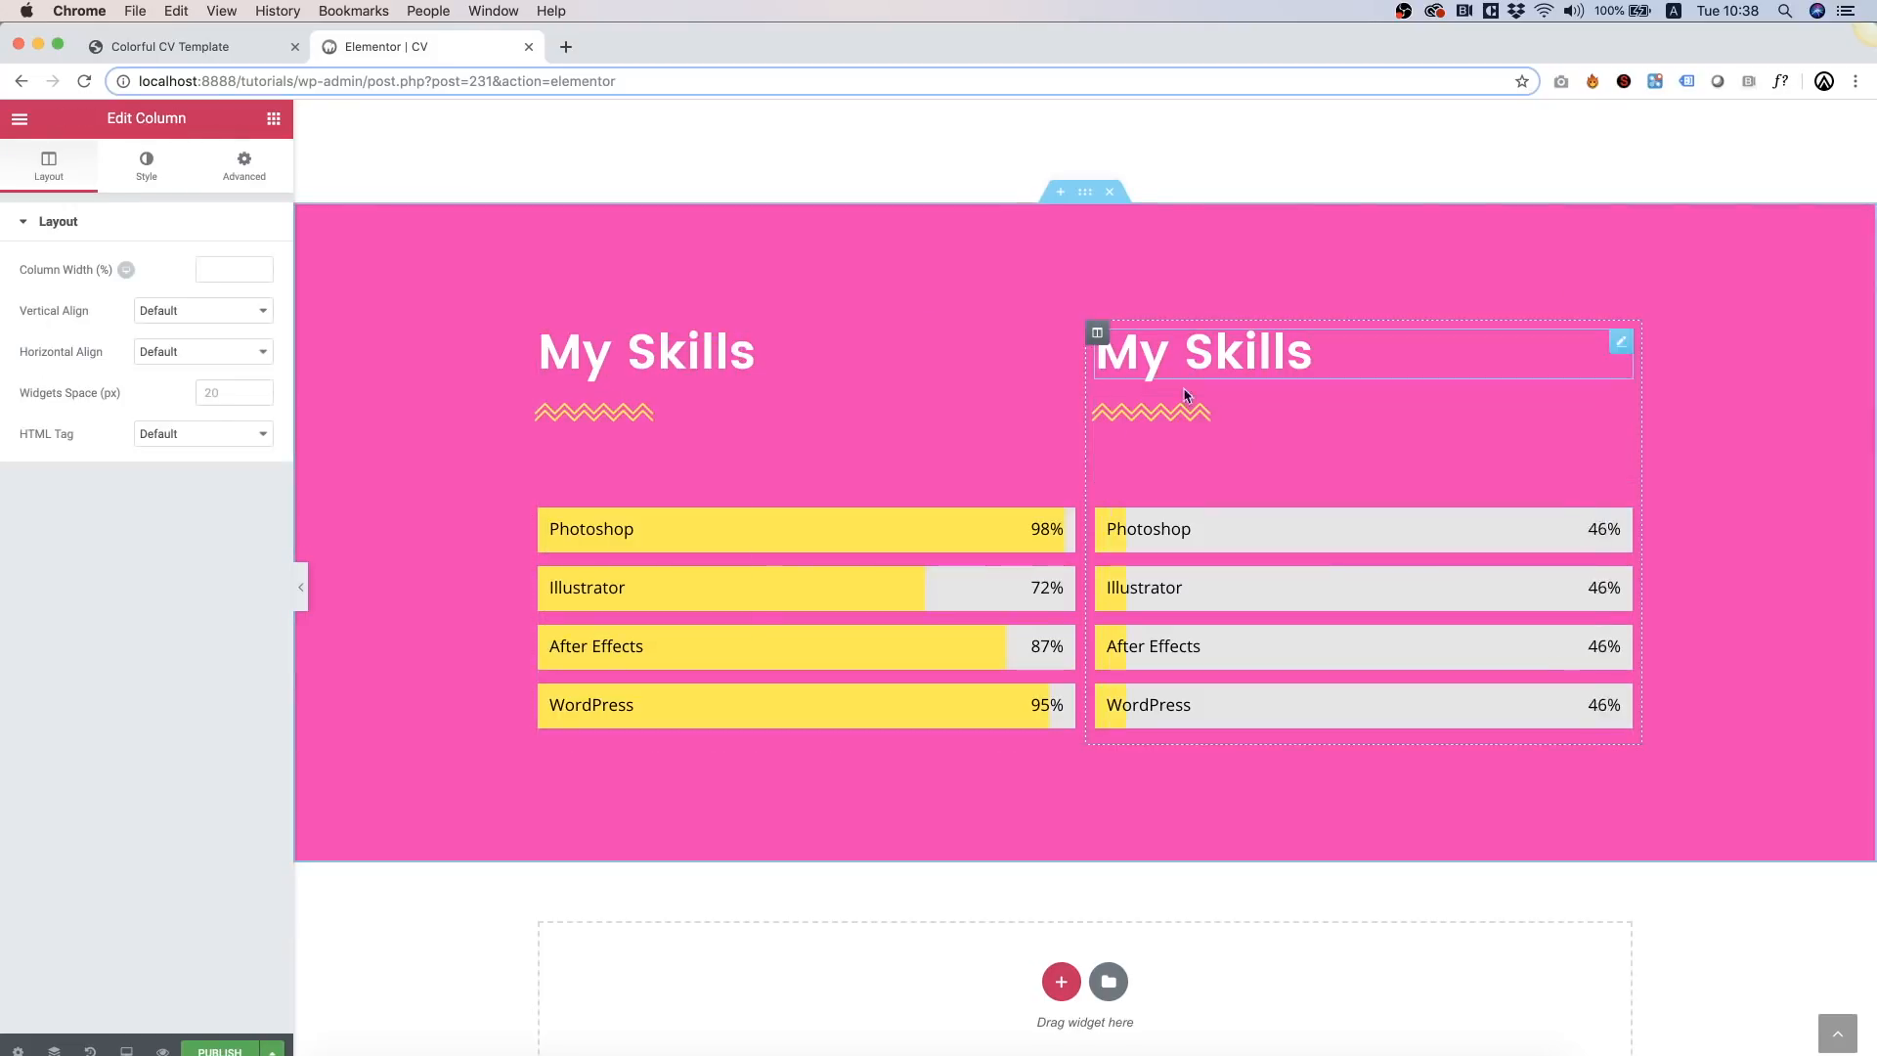
right_click(1343, 354)
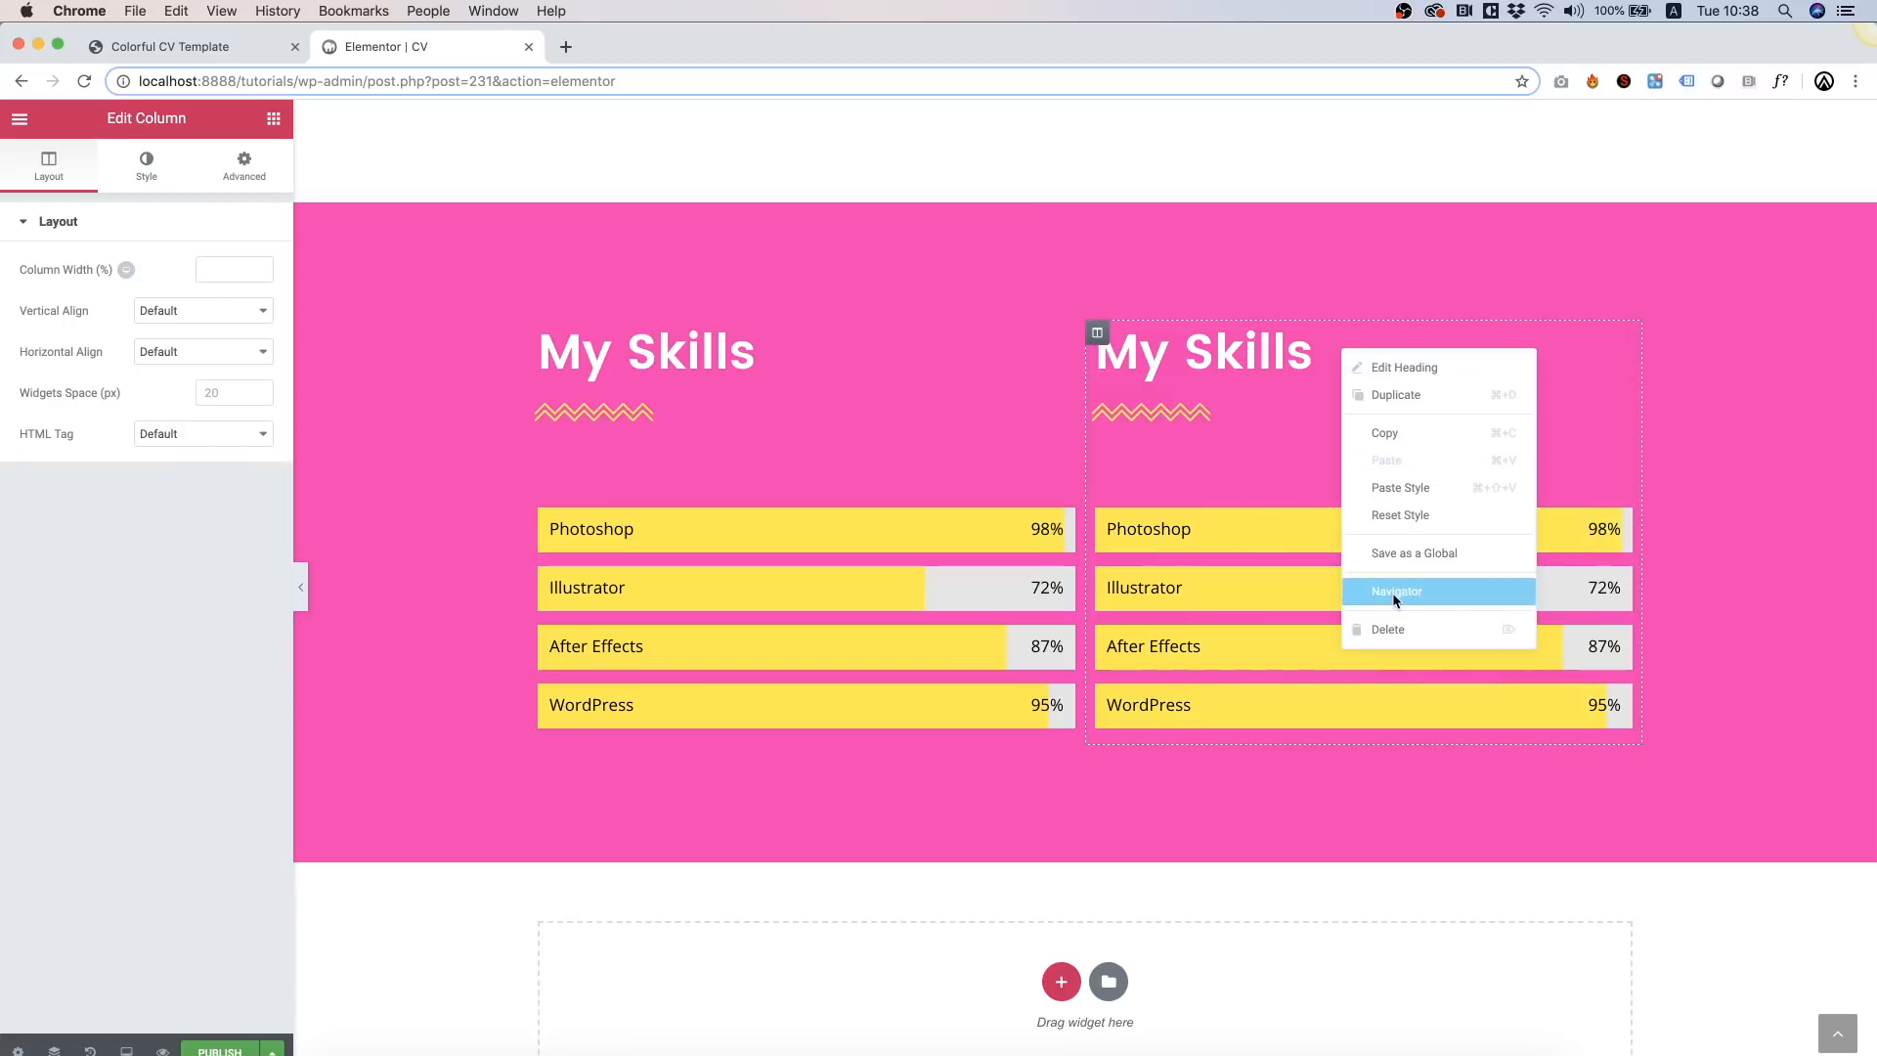
click(1394, 629)
right_click(1282, 367)
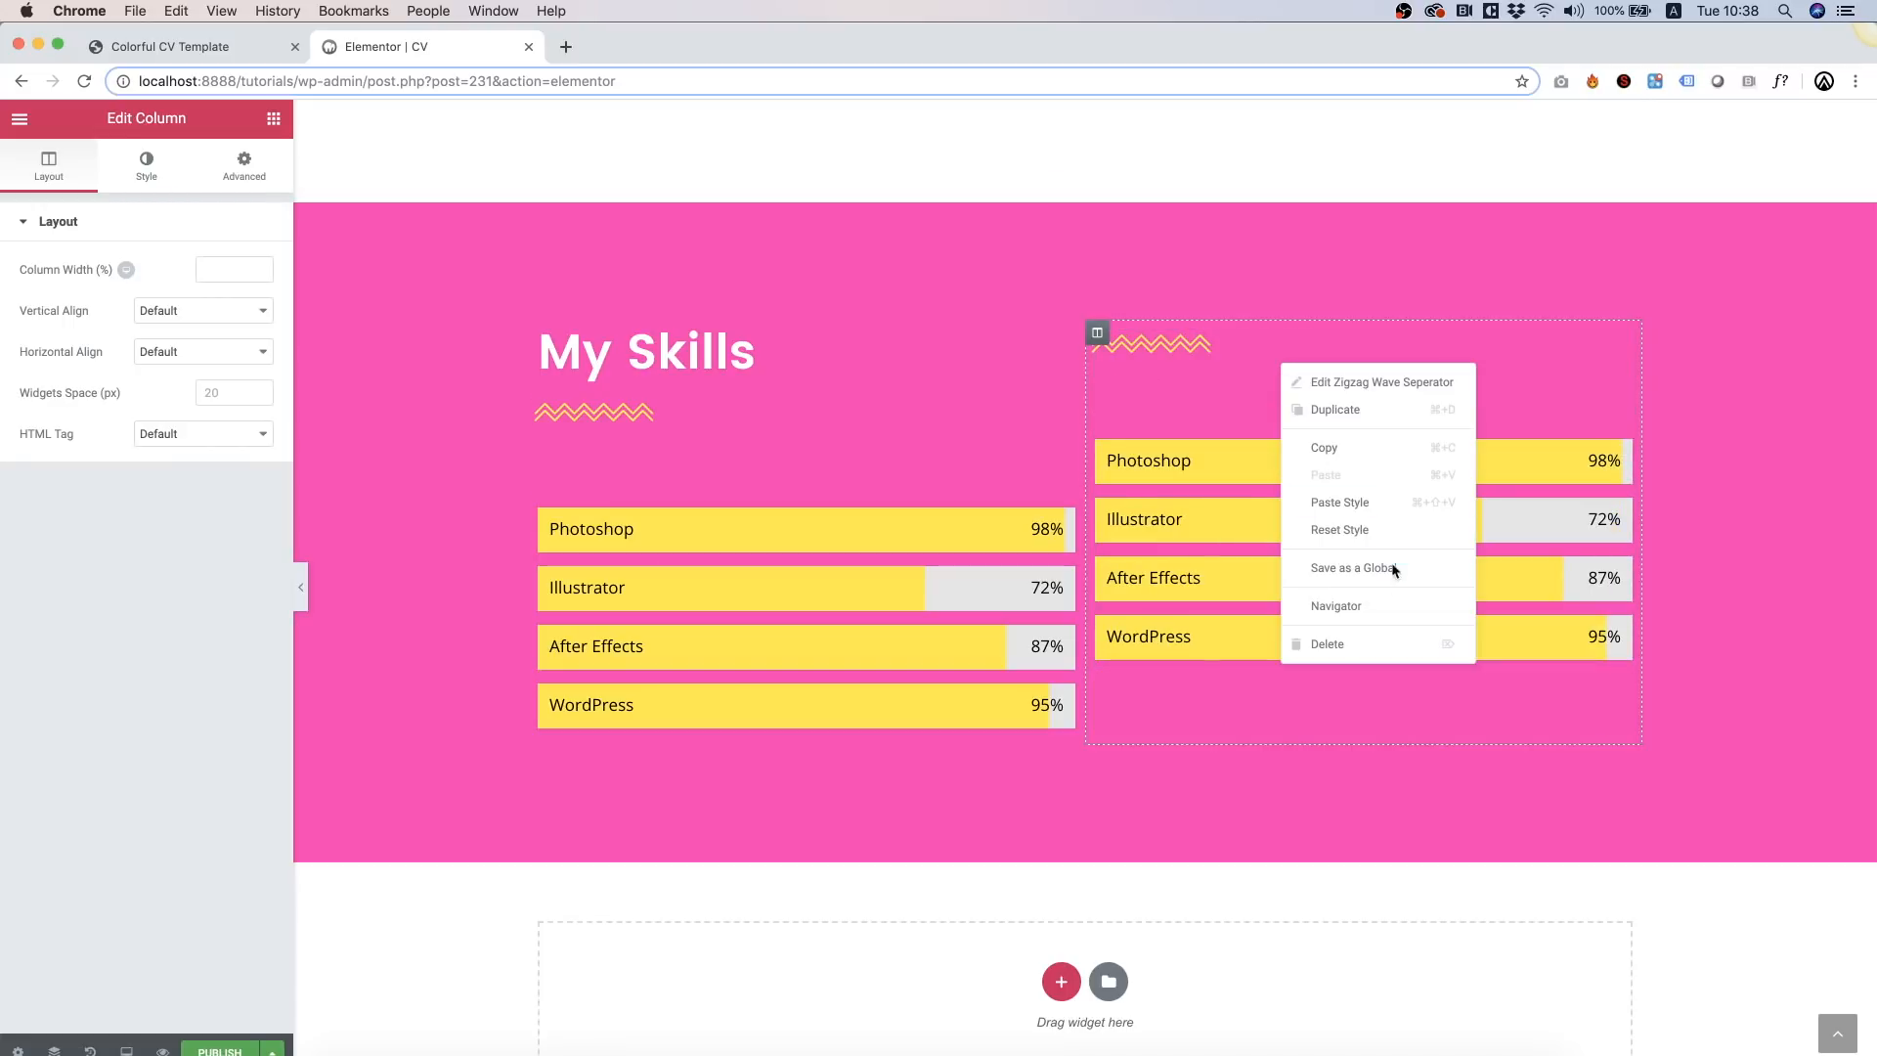
click(1374, 635)
right_click(1465, 421)
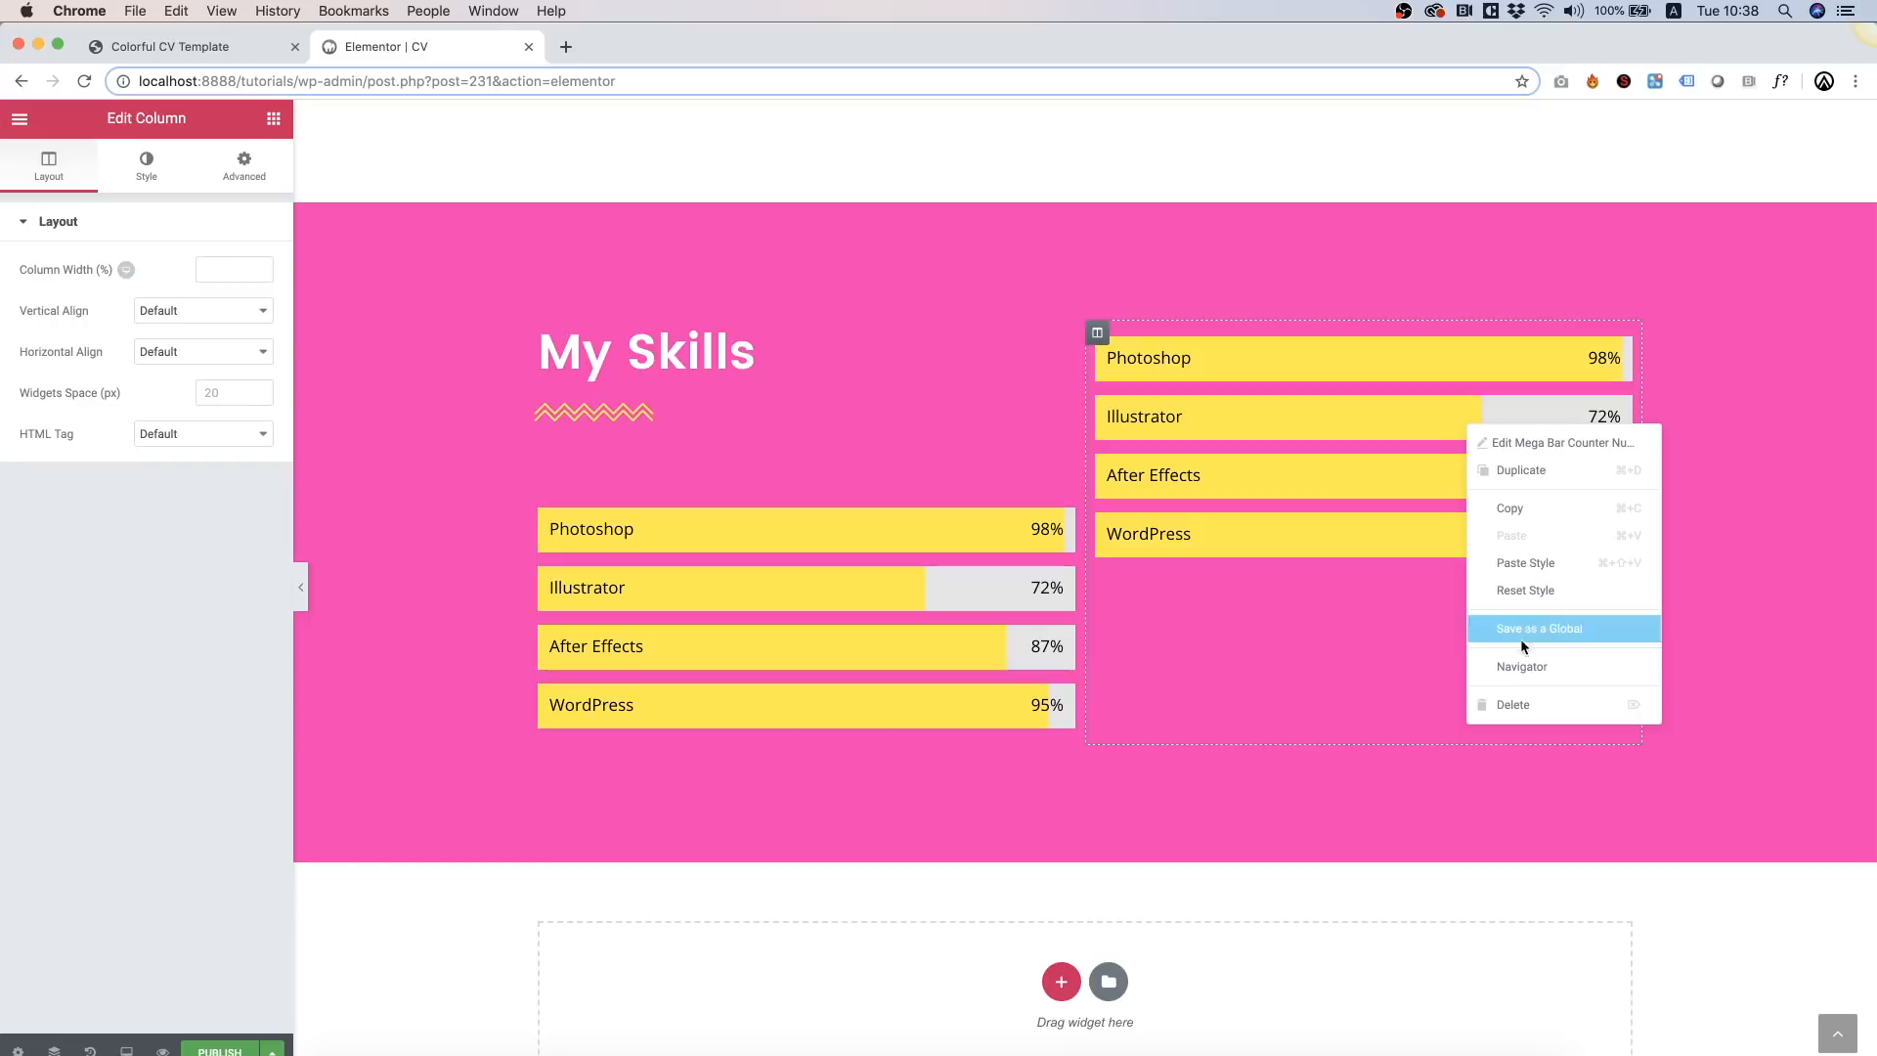
click(1516, 702)
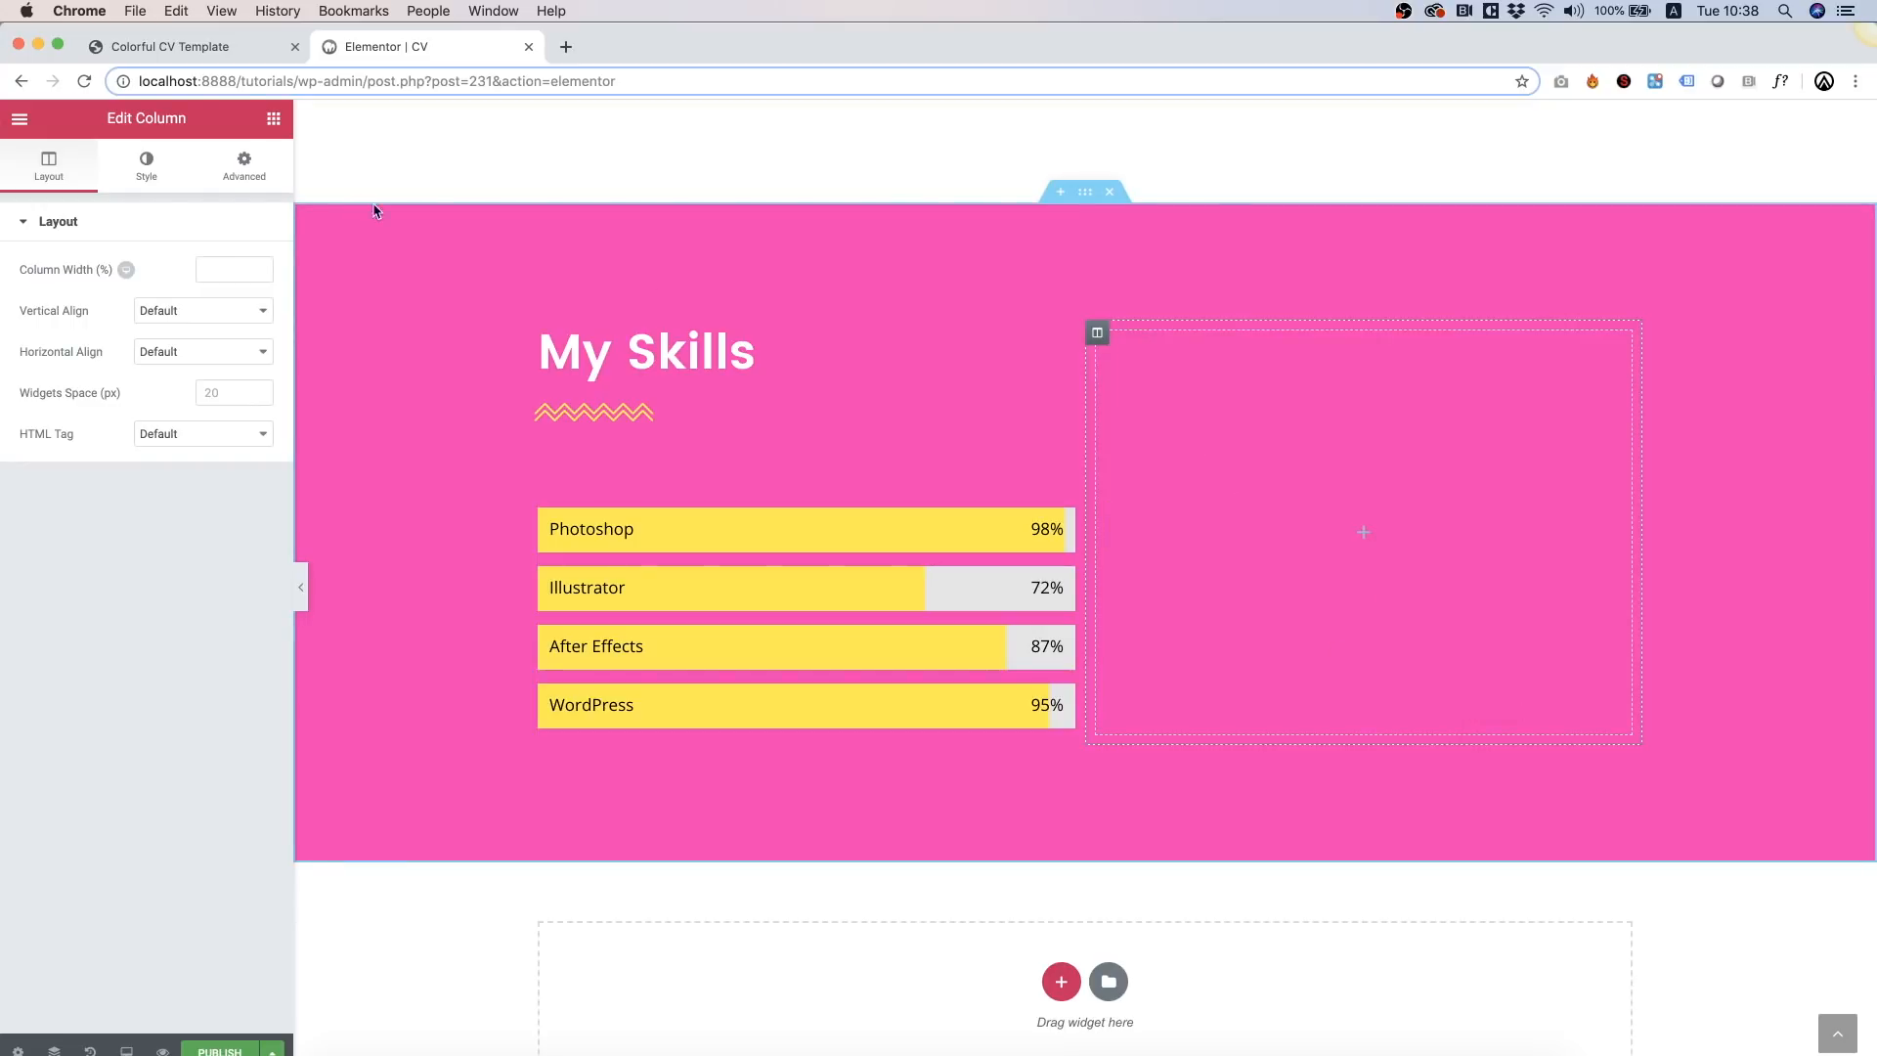
Step: Add an Image widget to the empty right column showing the cv-user portrait
click(274, 118)
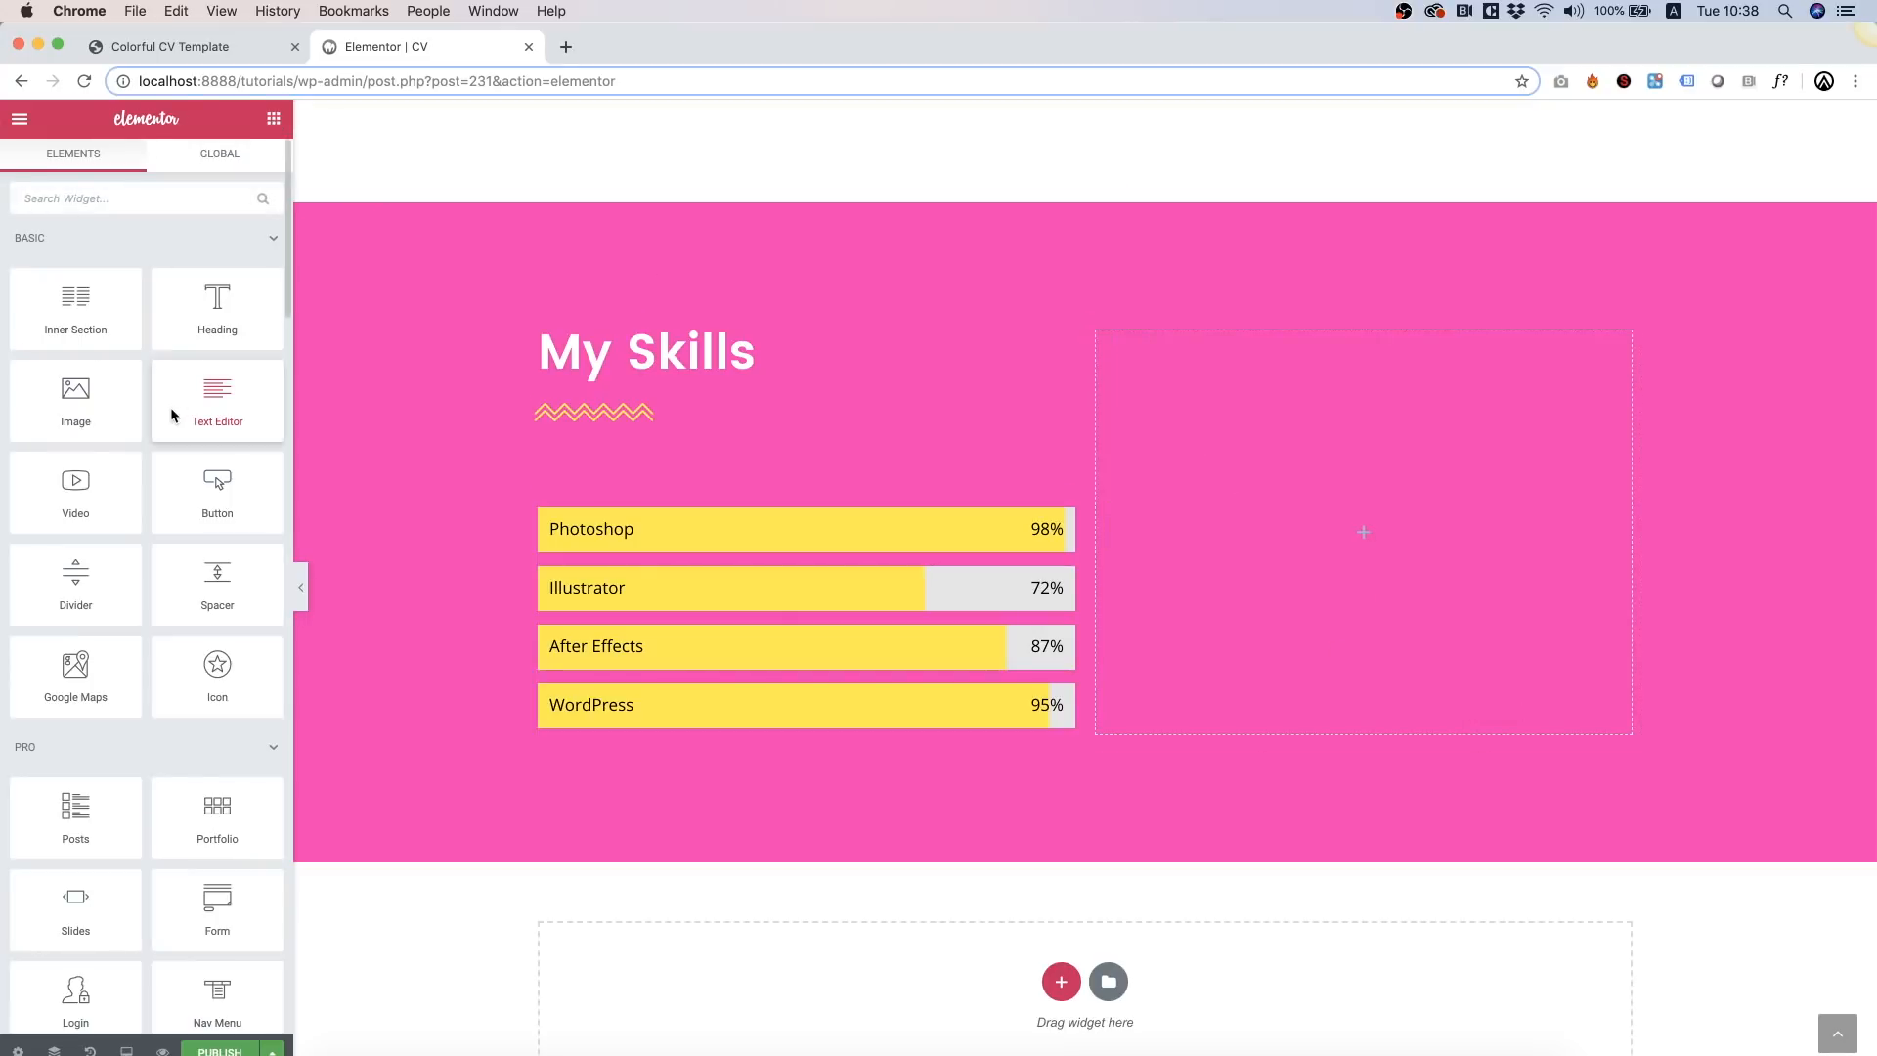
drag(74, 405, 1175, 542)
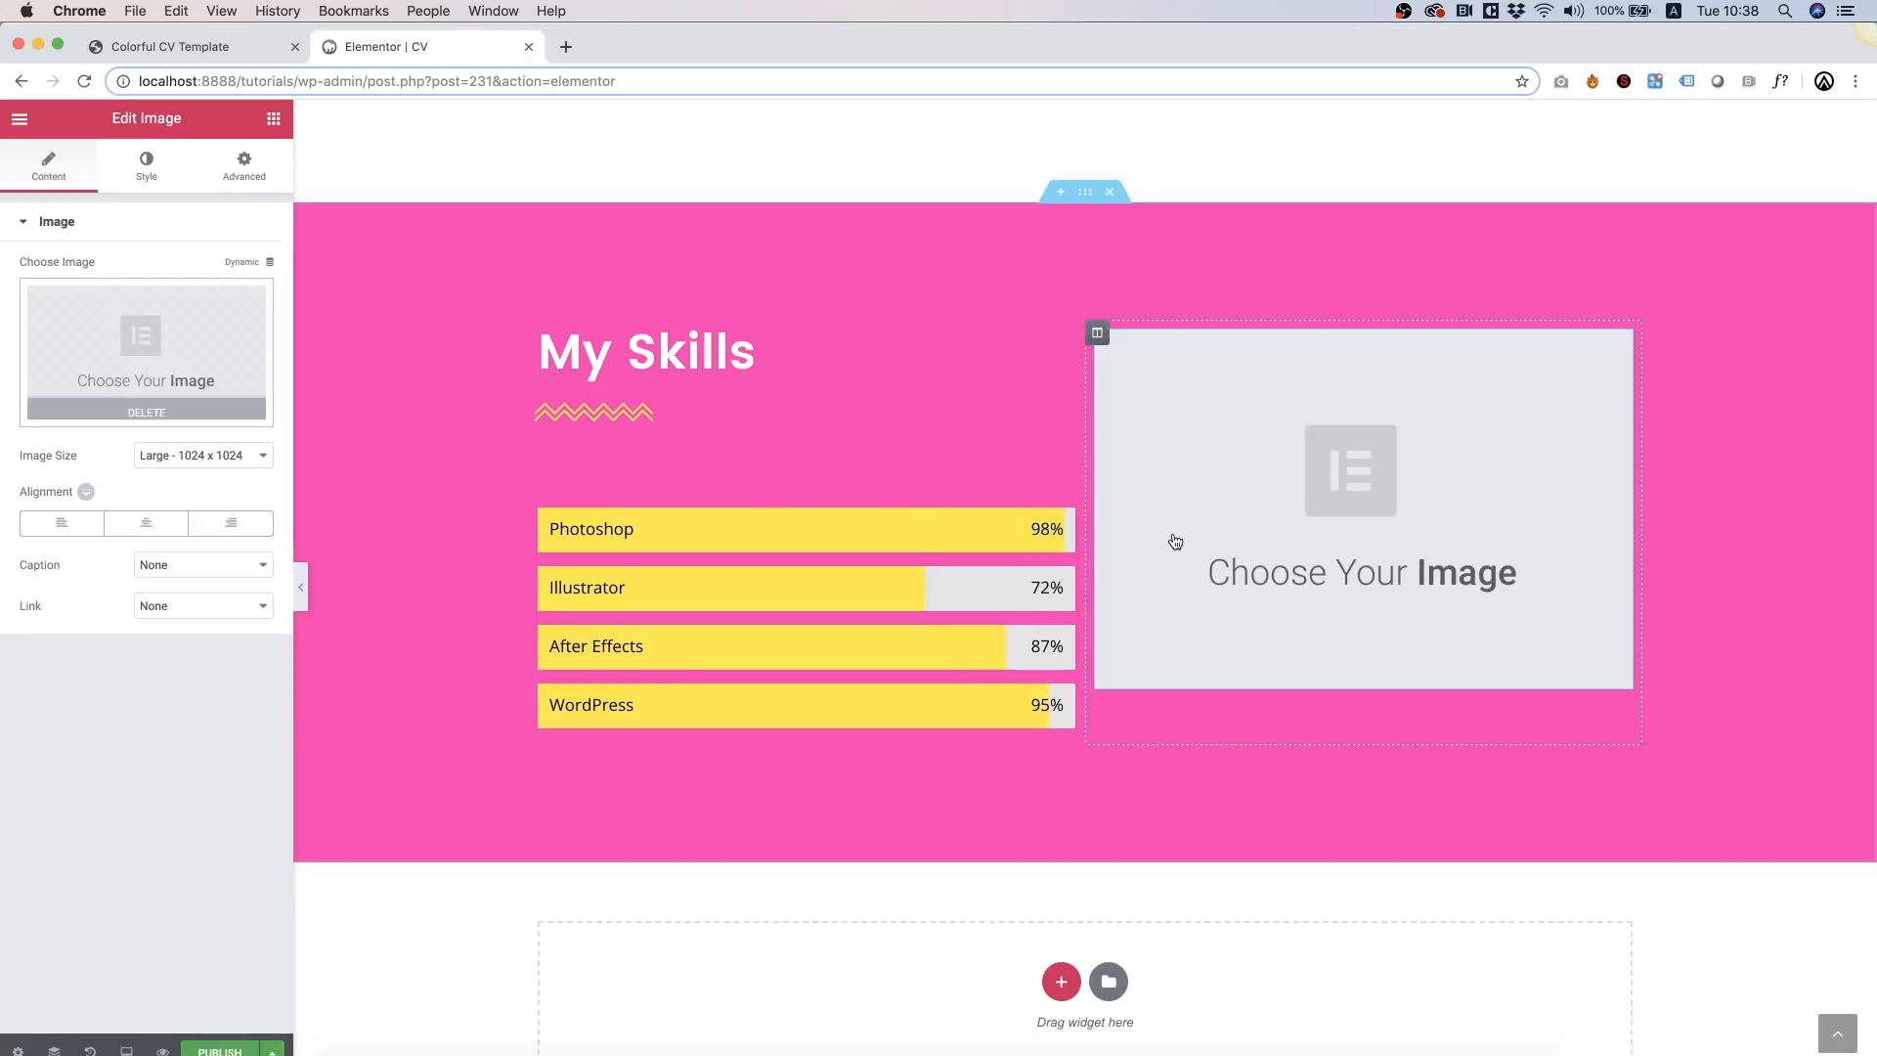
click(173, 332)
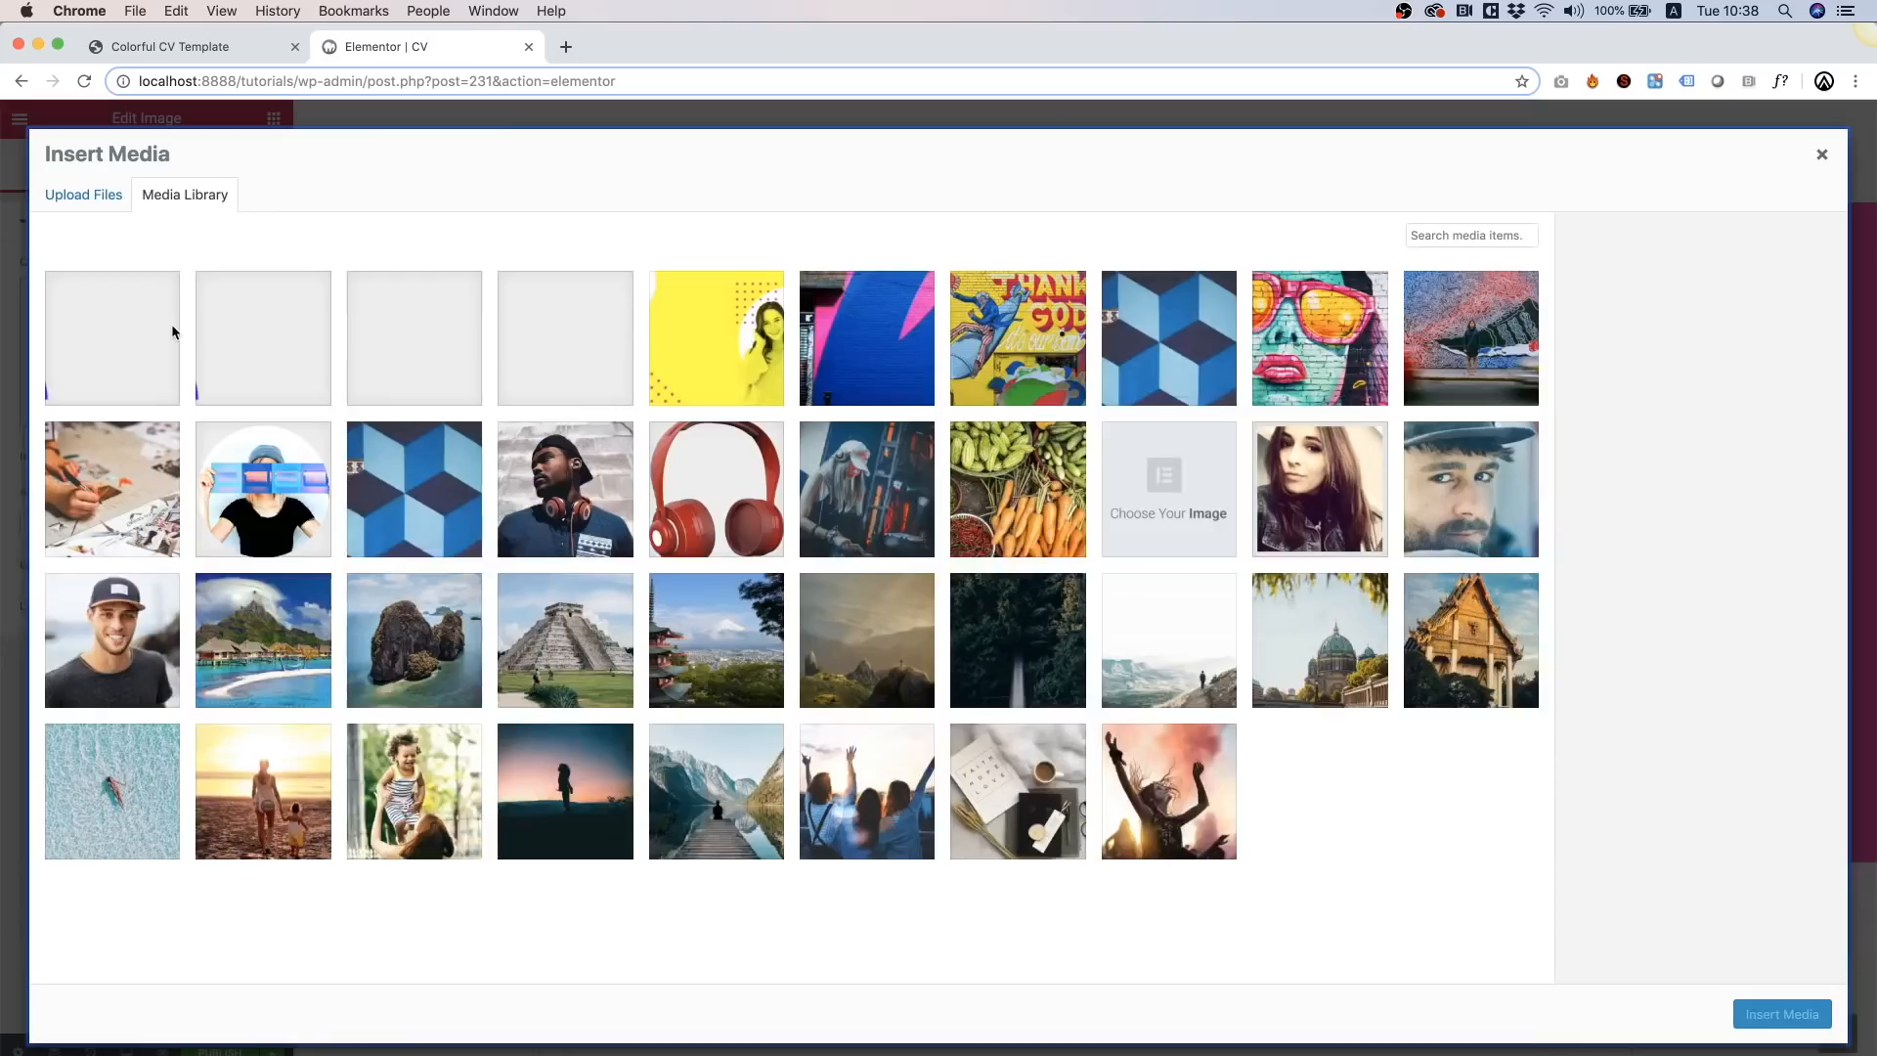
click(229, 477)
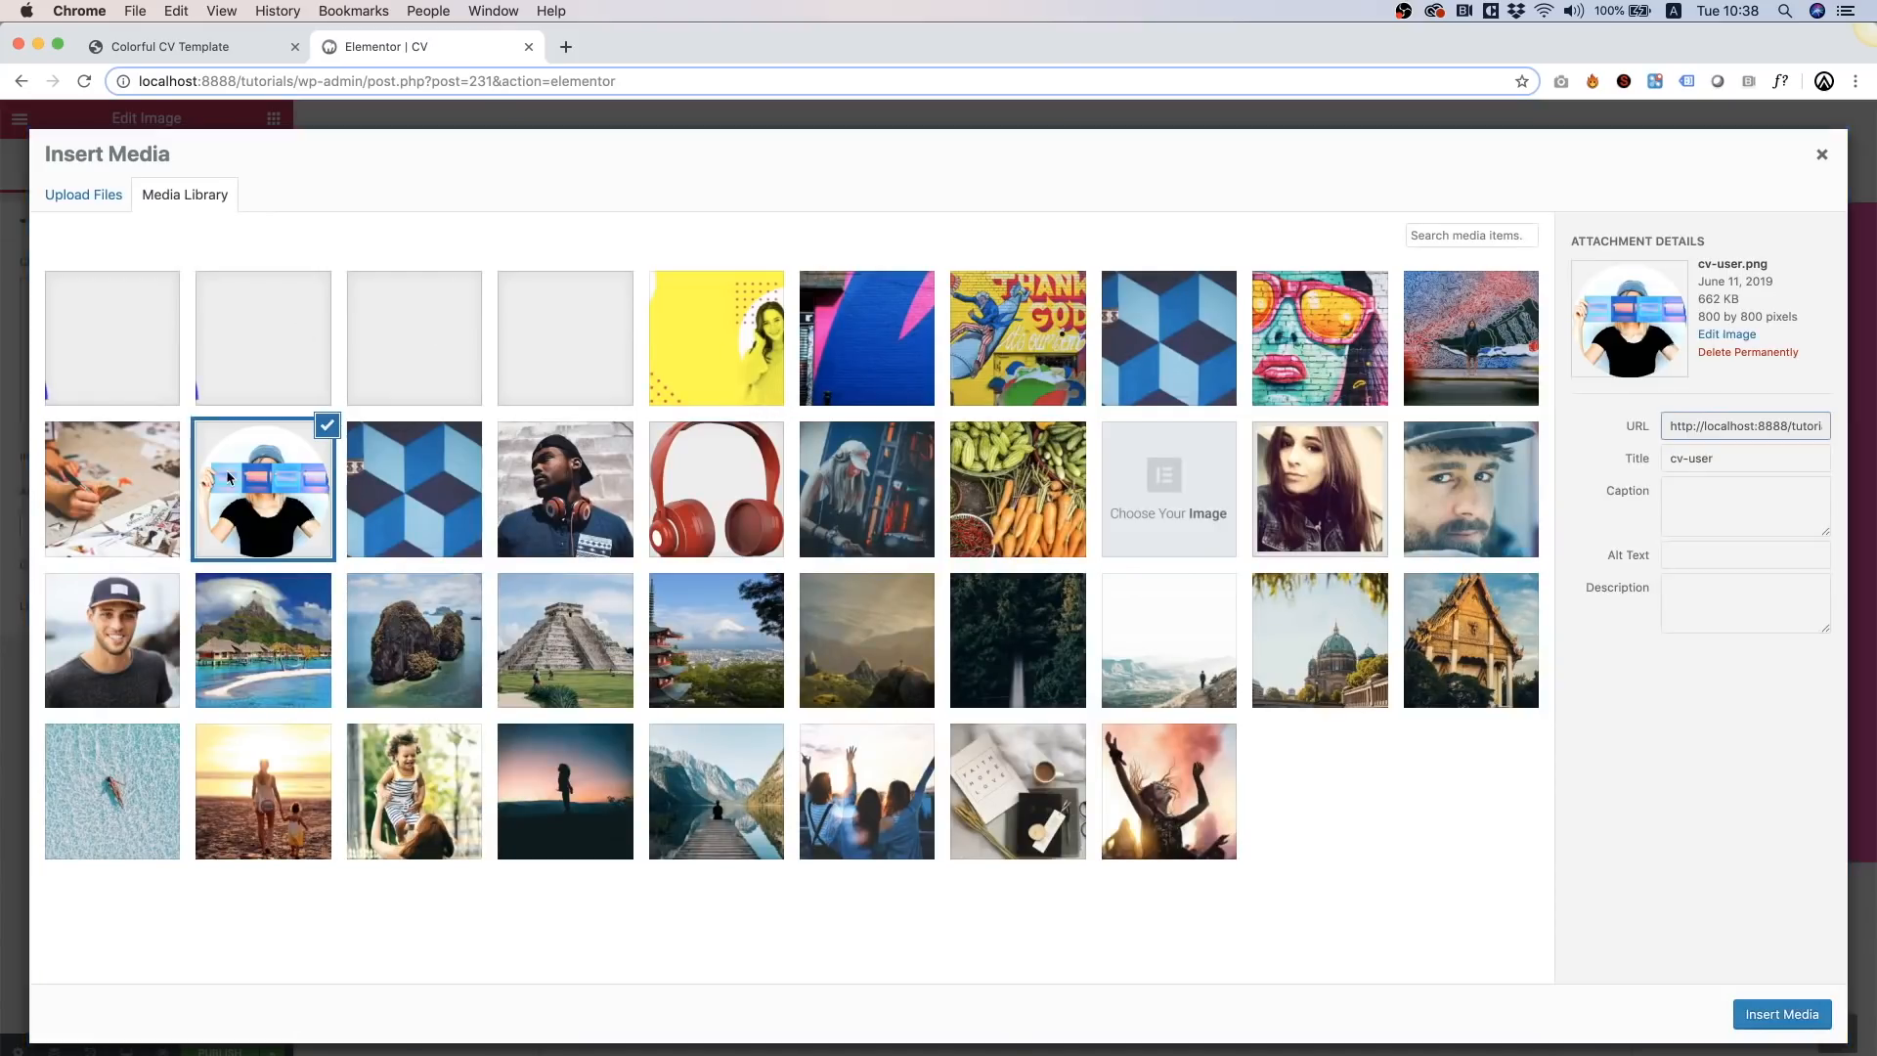
click(1782, 1013)
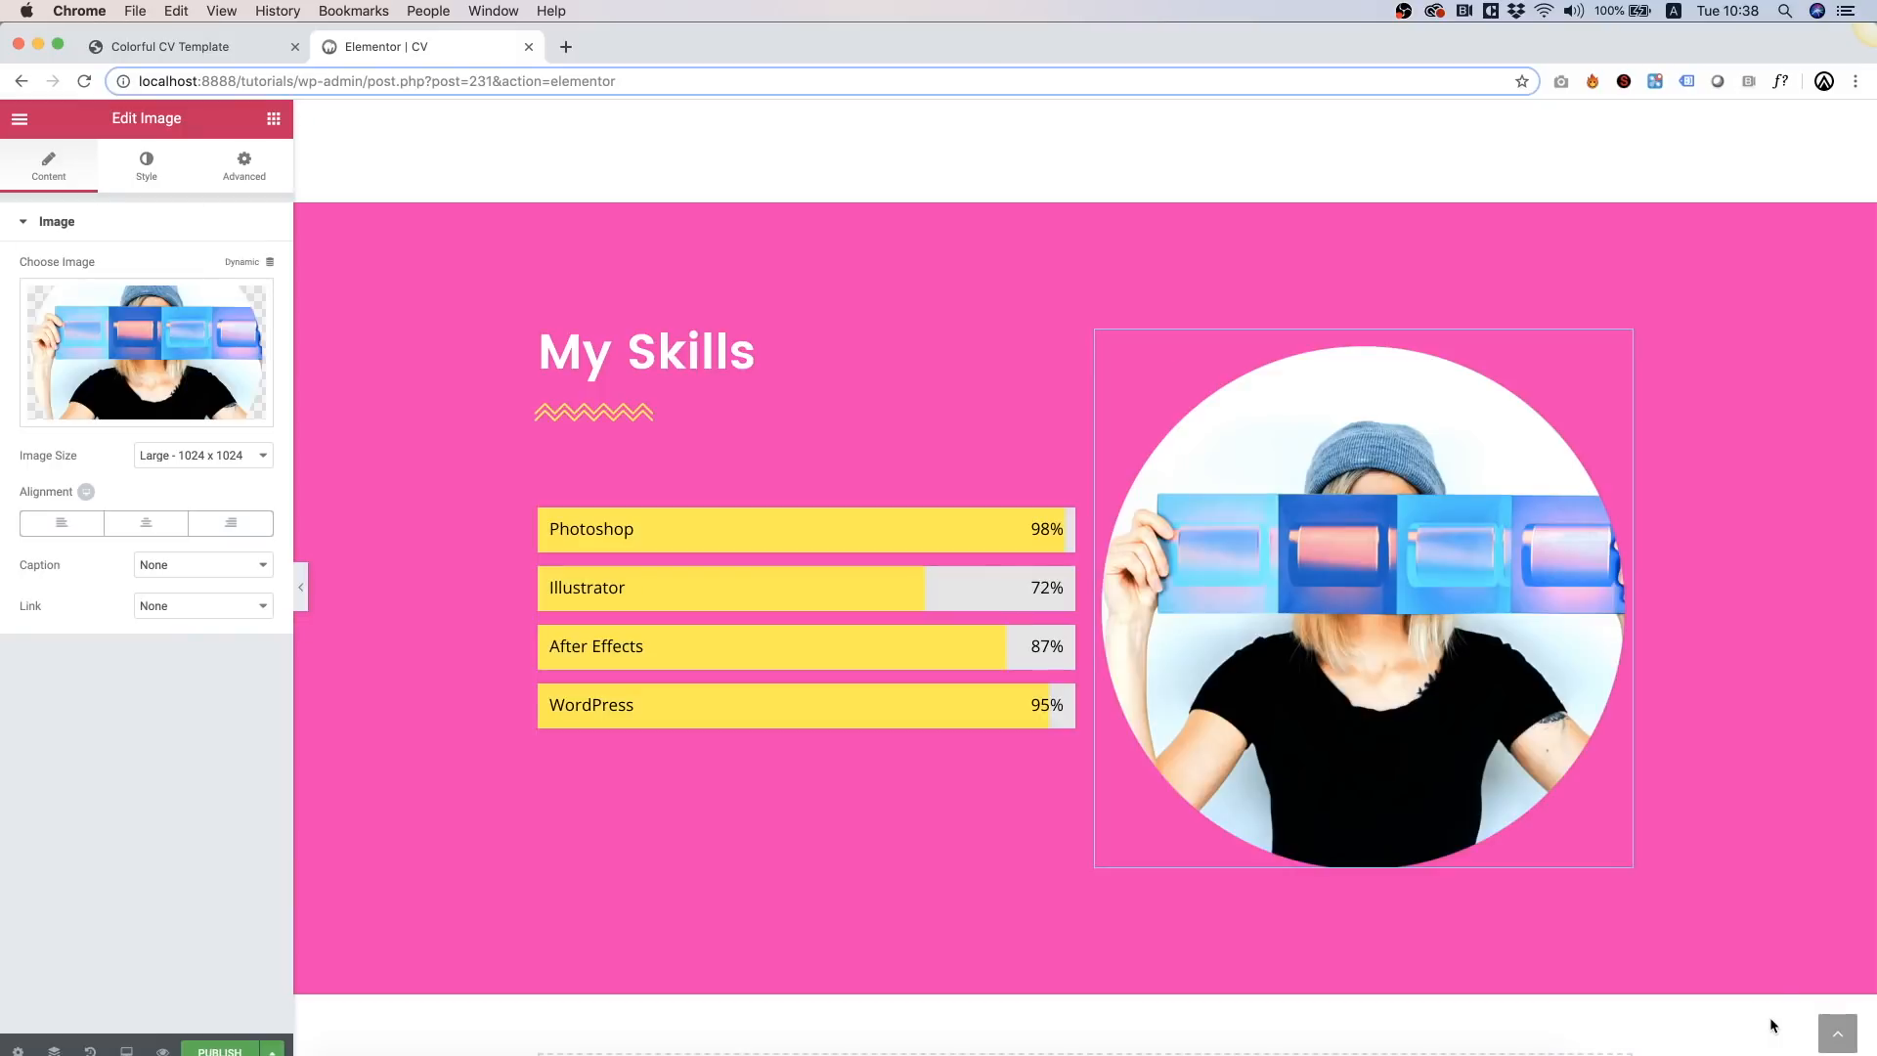
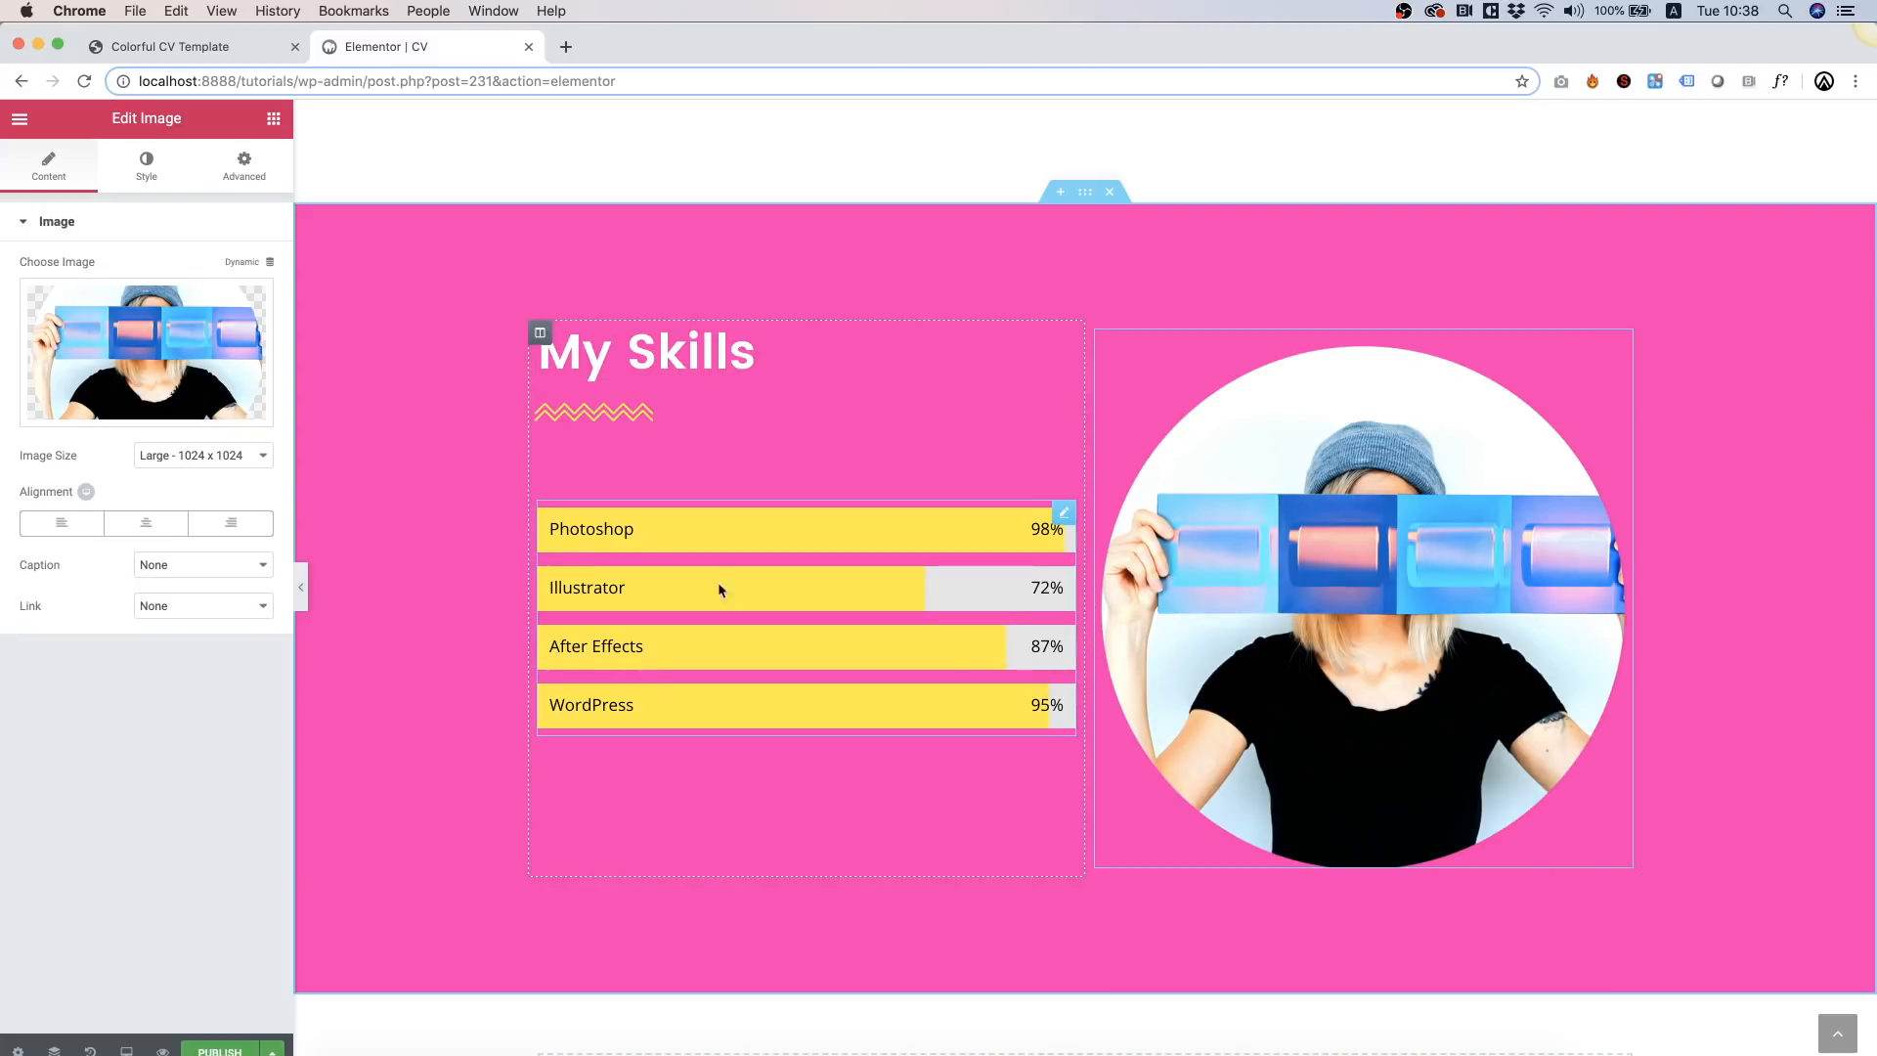
Step: In the pink skills section's Layout settings, set Columns Gap to Wider
right_click(420, 297)
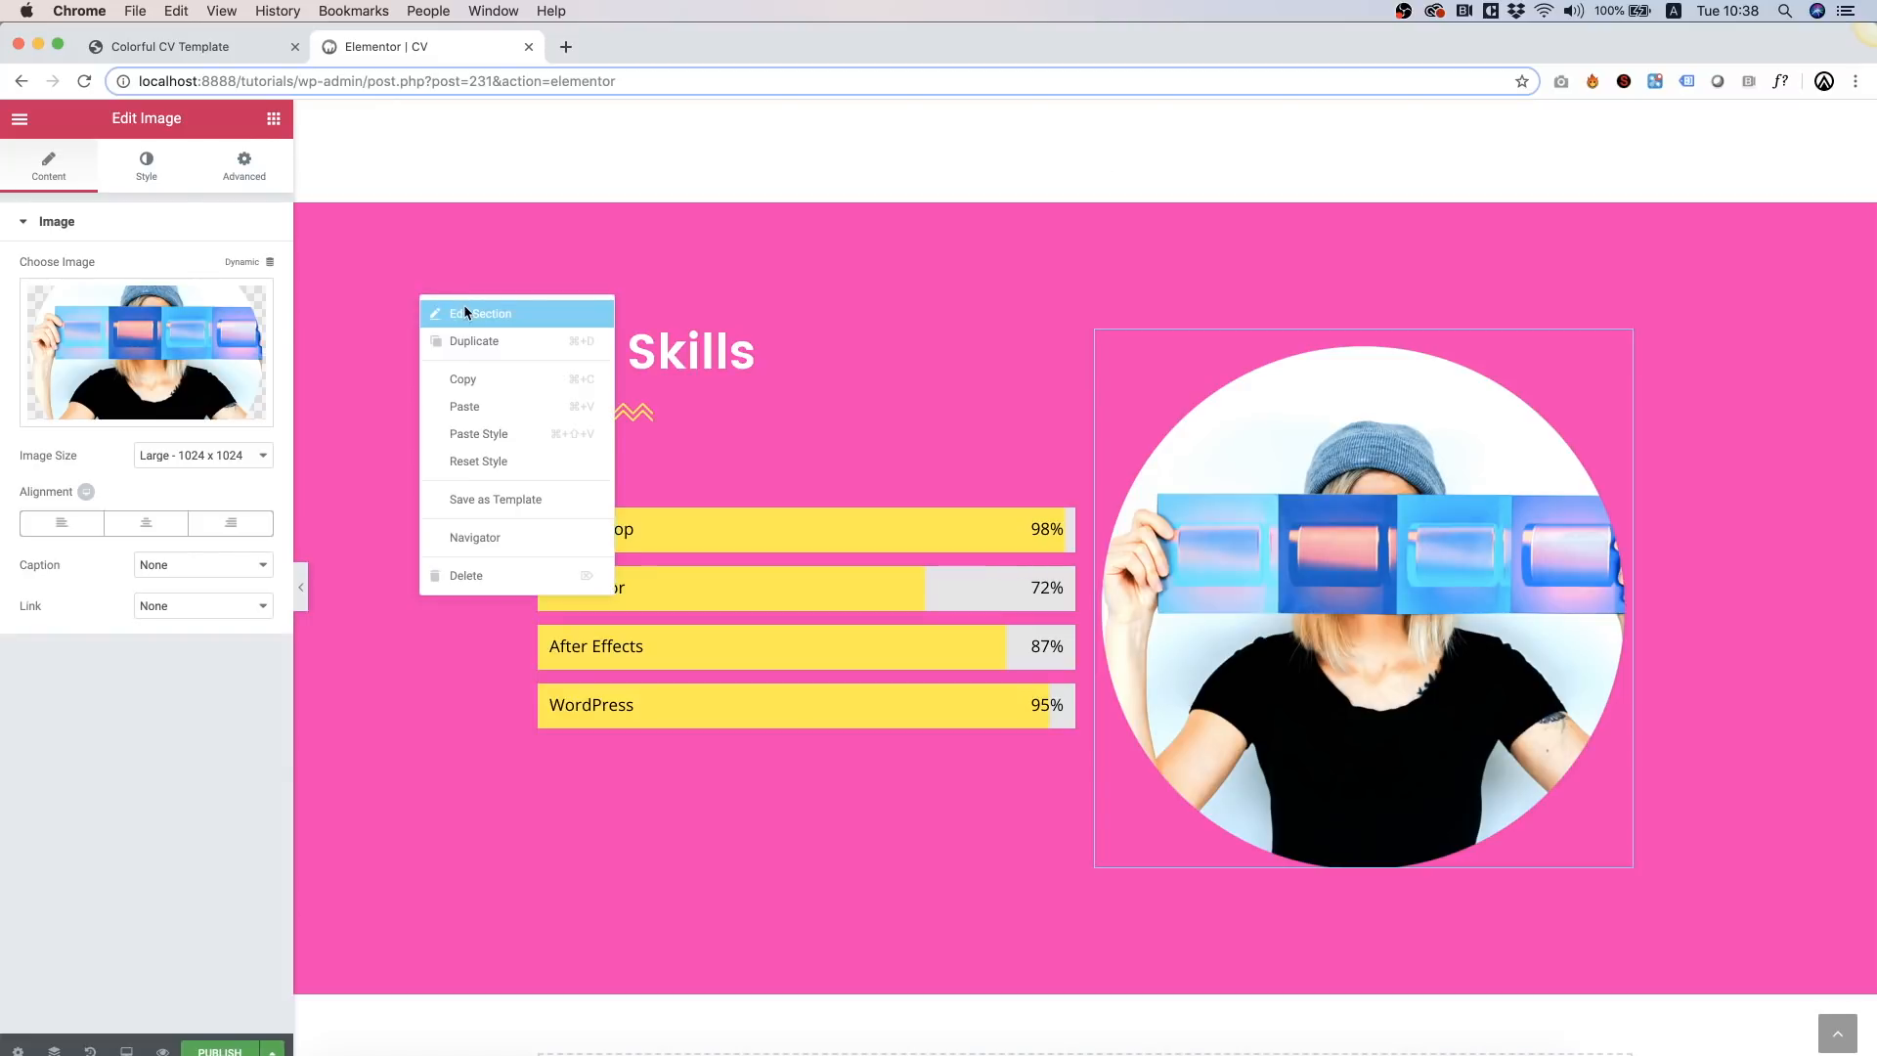
click(463, 305)
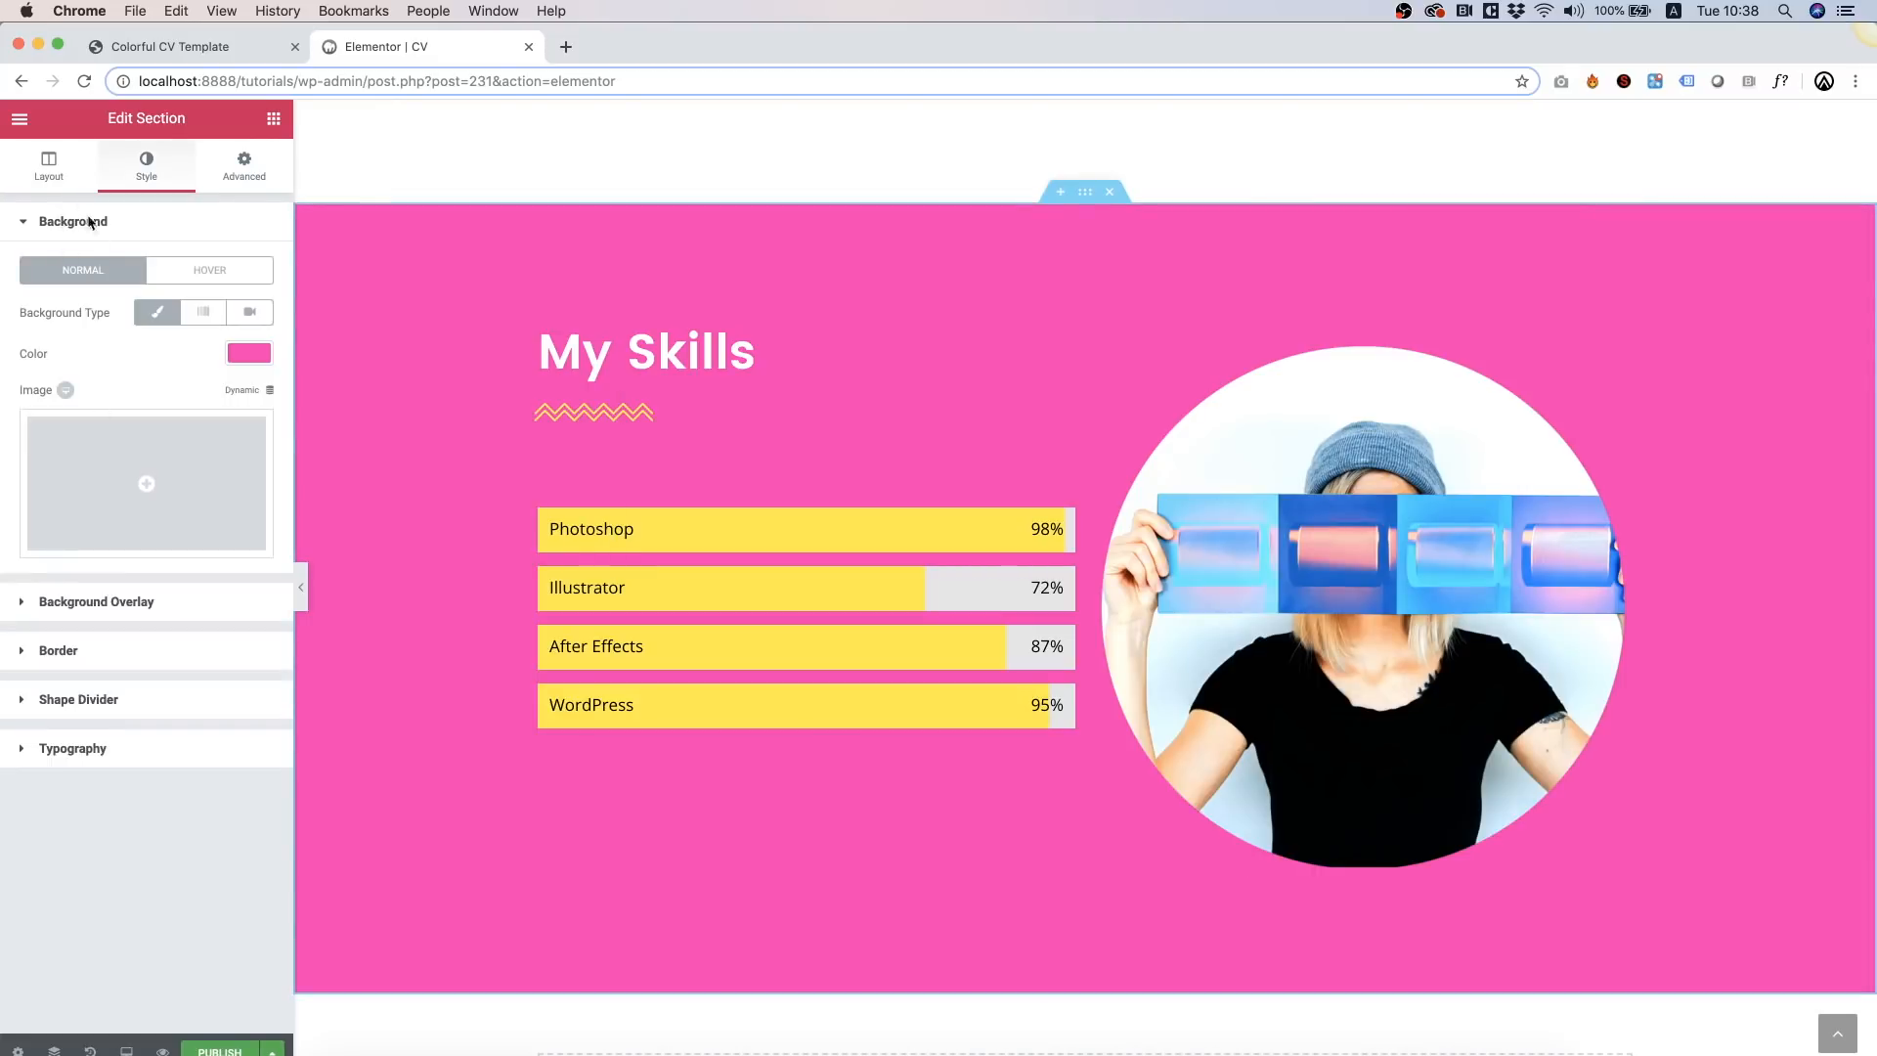
click(53, 175)
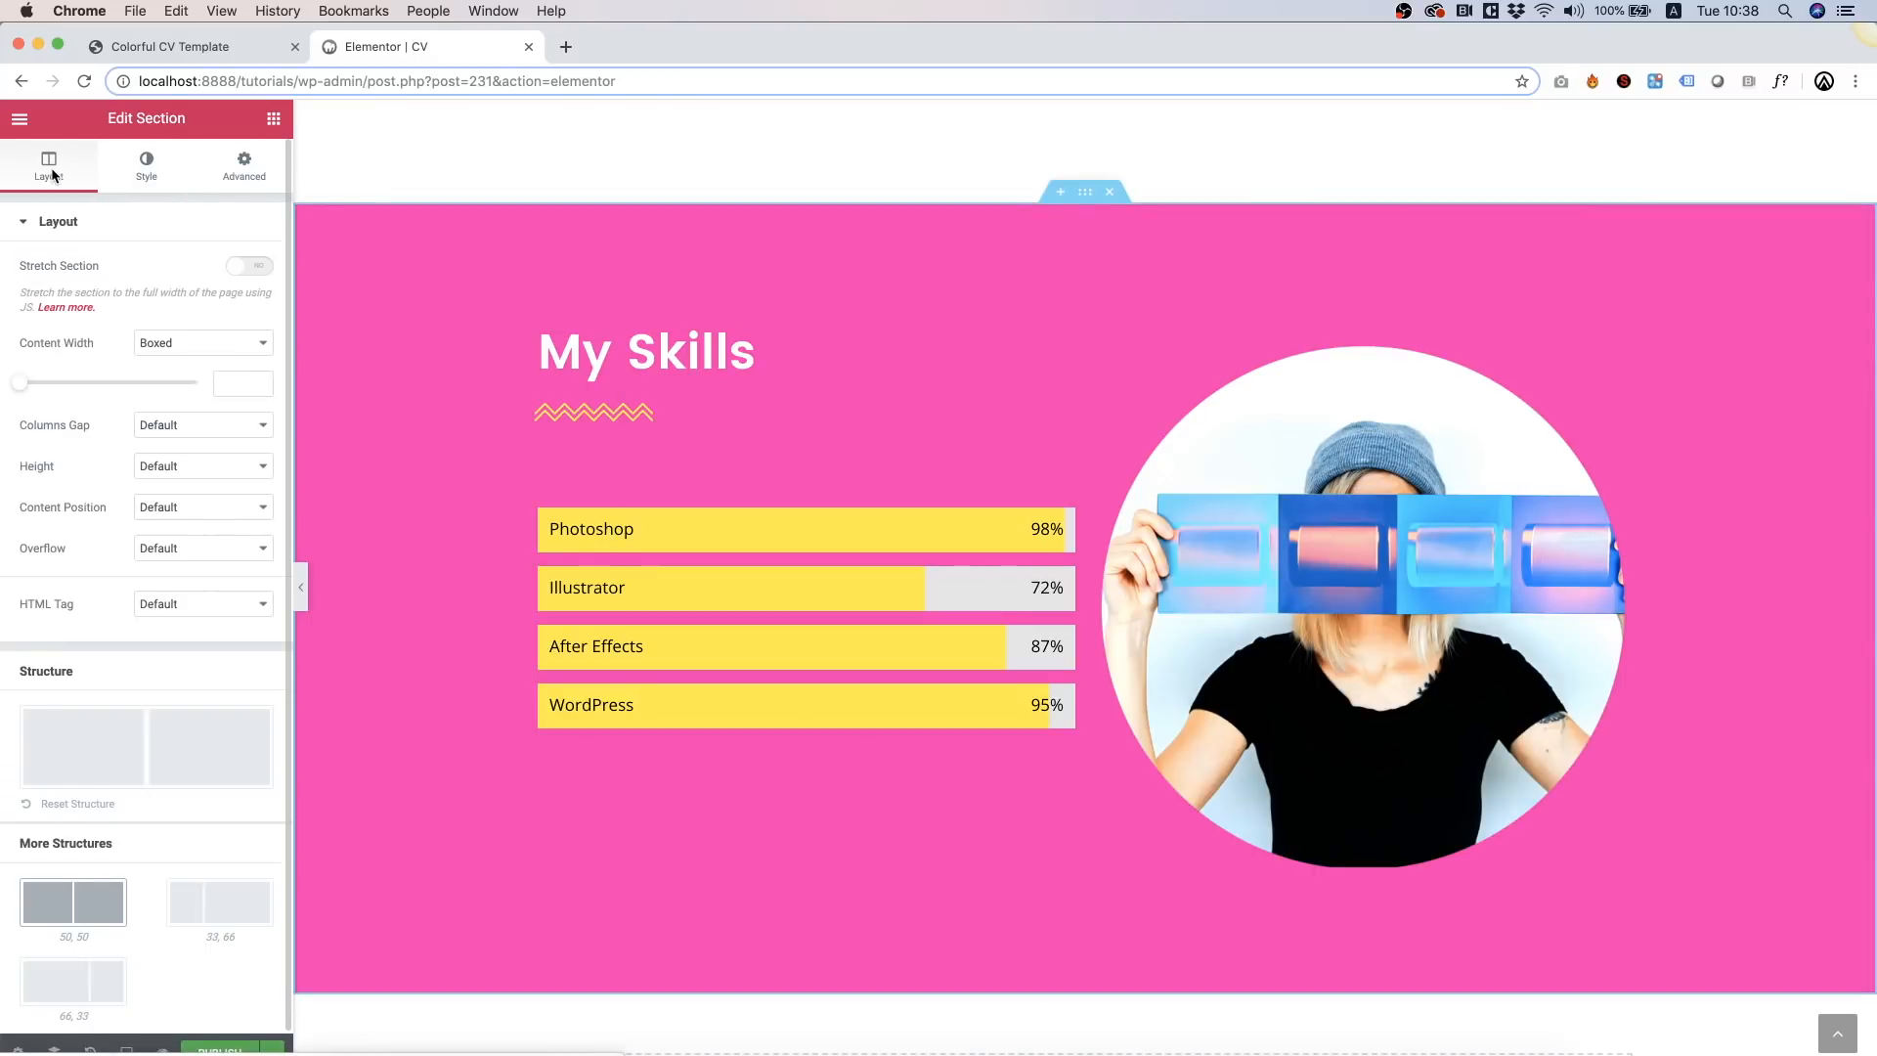
click(176, 430)
click(169, 507)
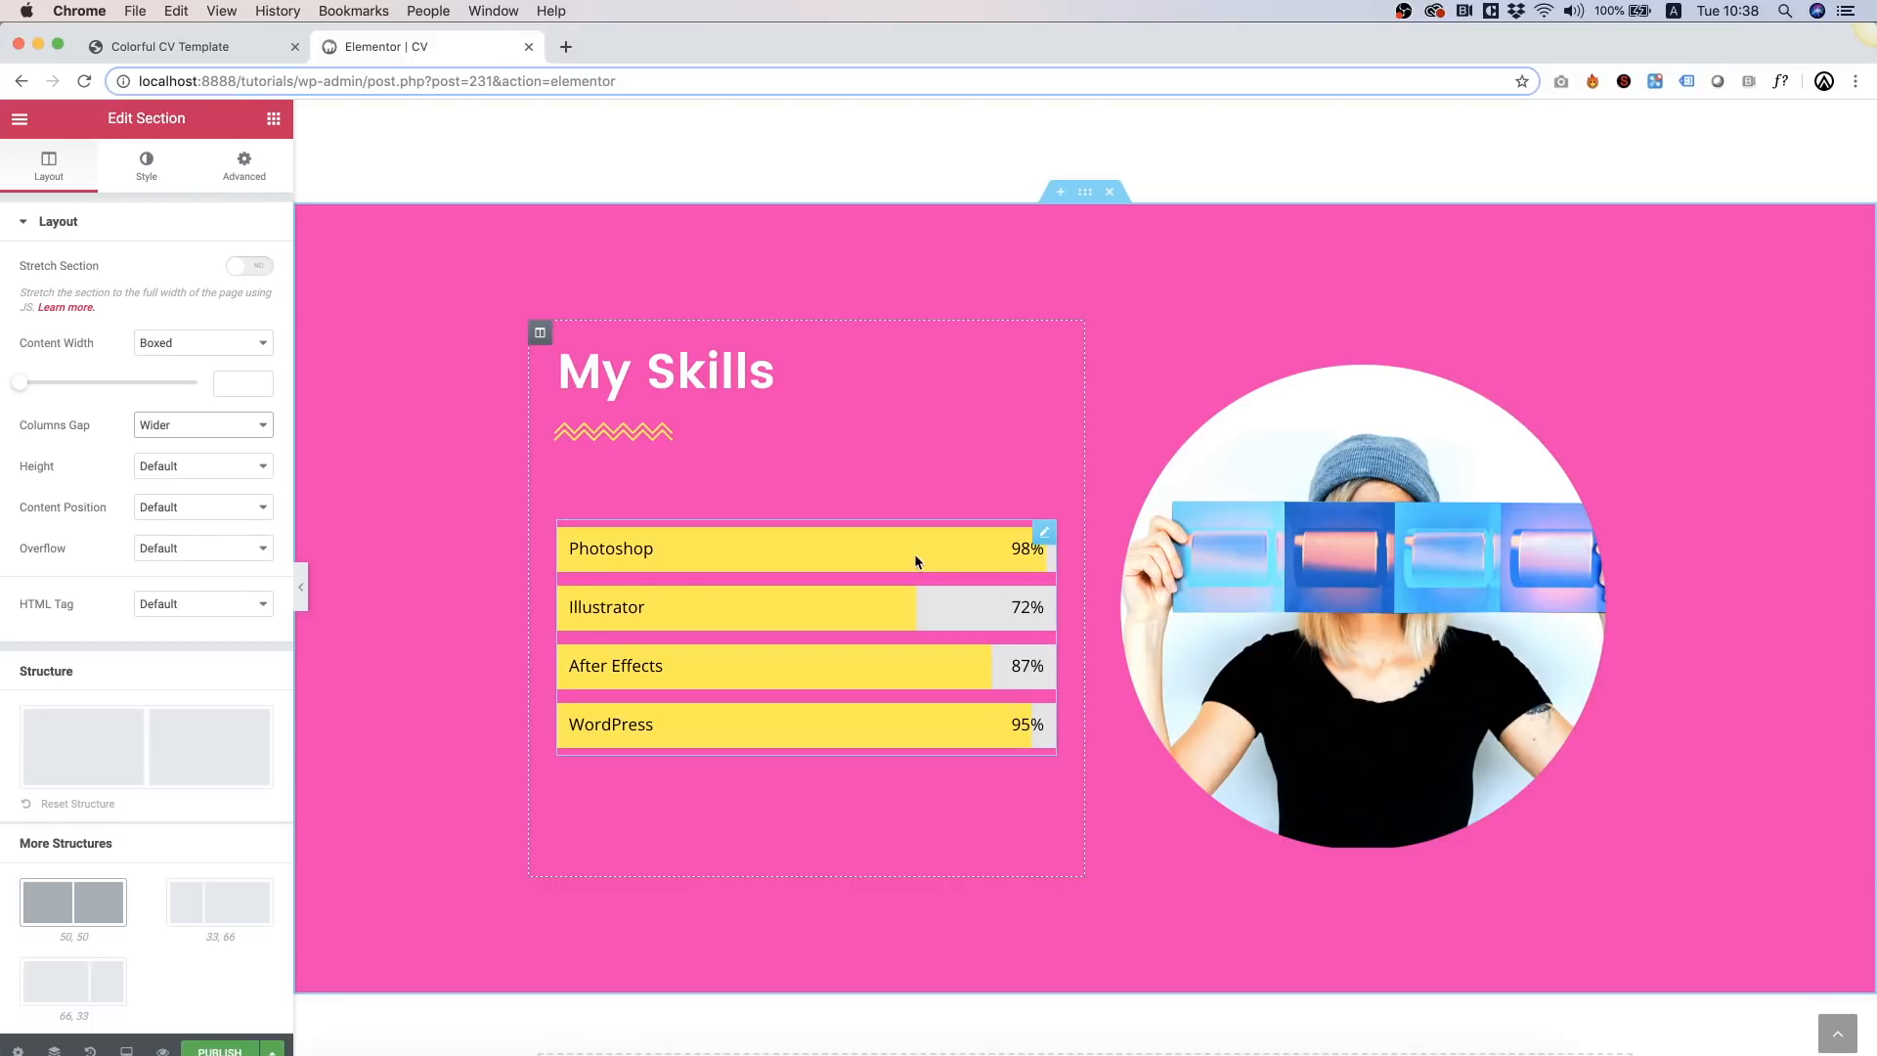
Step: Copy the About Me section and paste it below My Skills
scroll(994, 507, up, 10)
scroll(998, 505, up, 10)
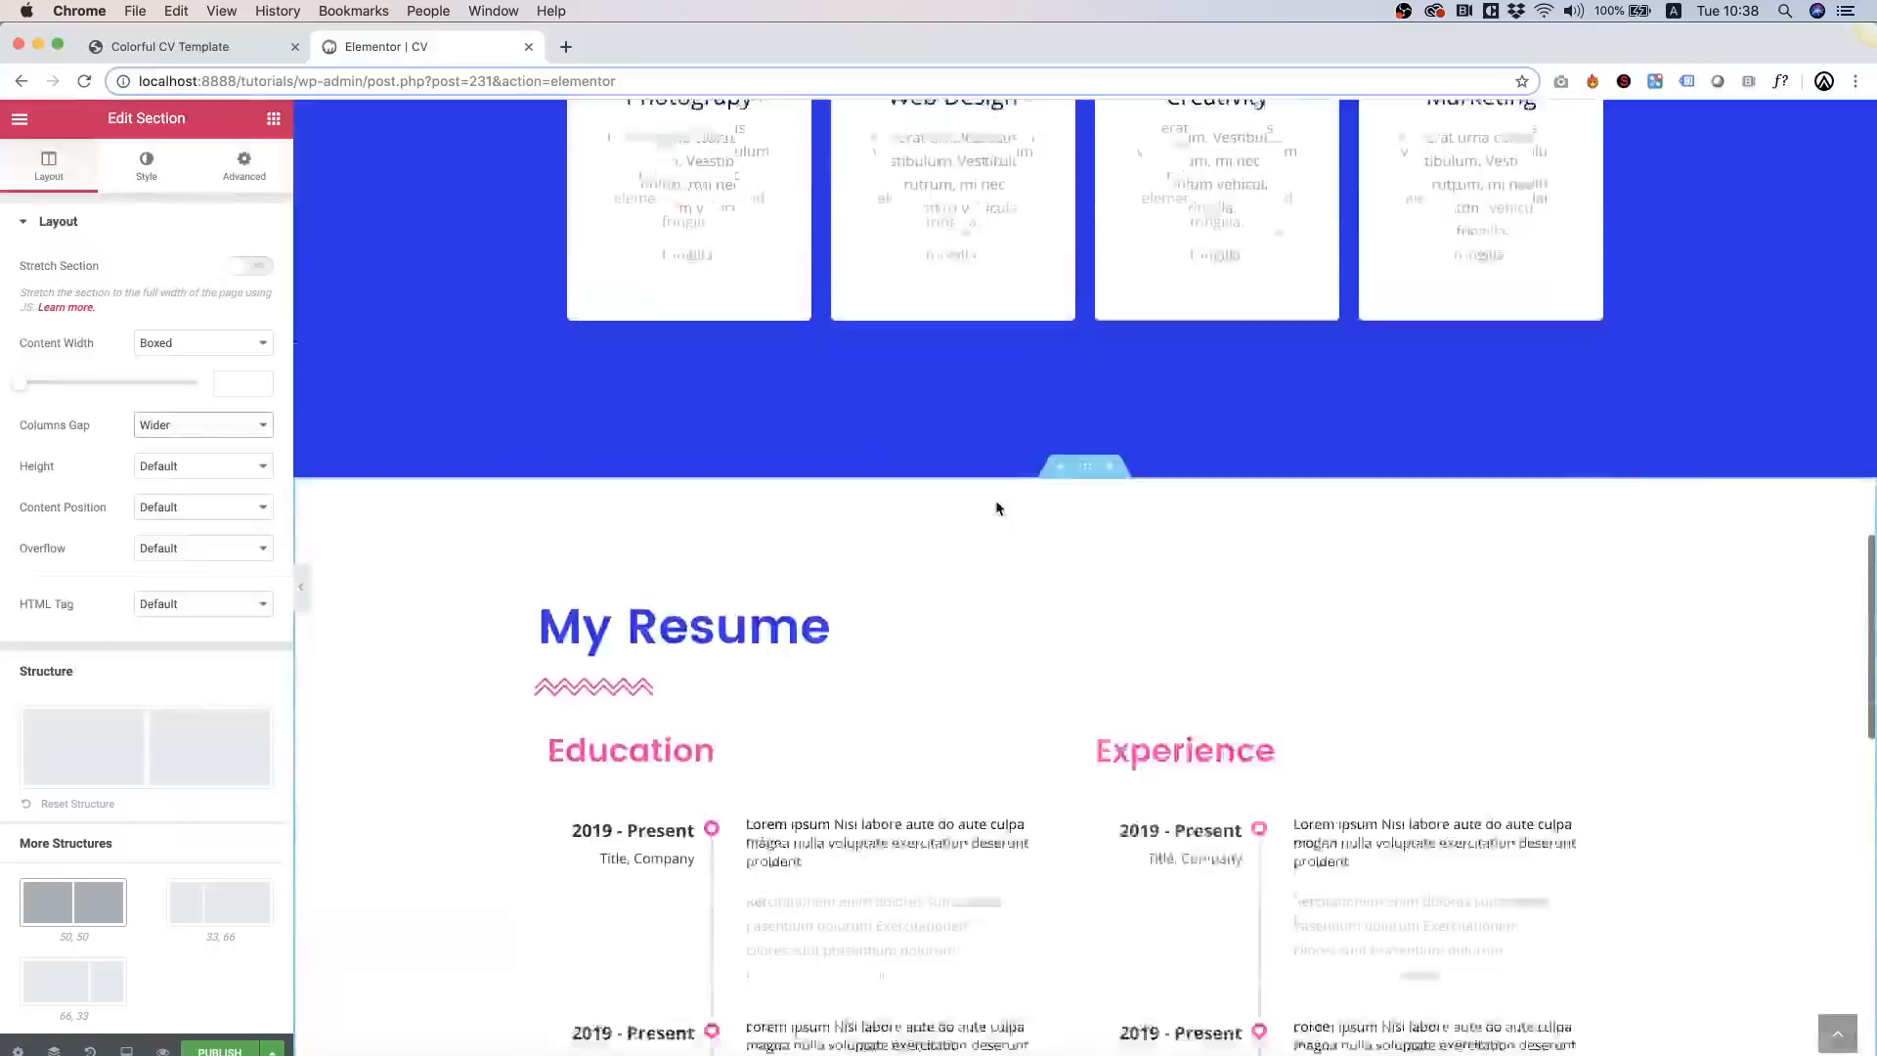
right_click(343, 373)
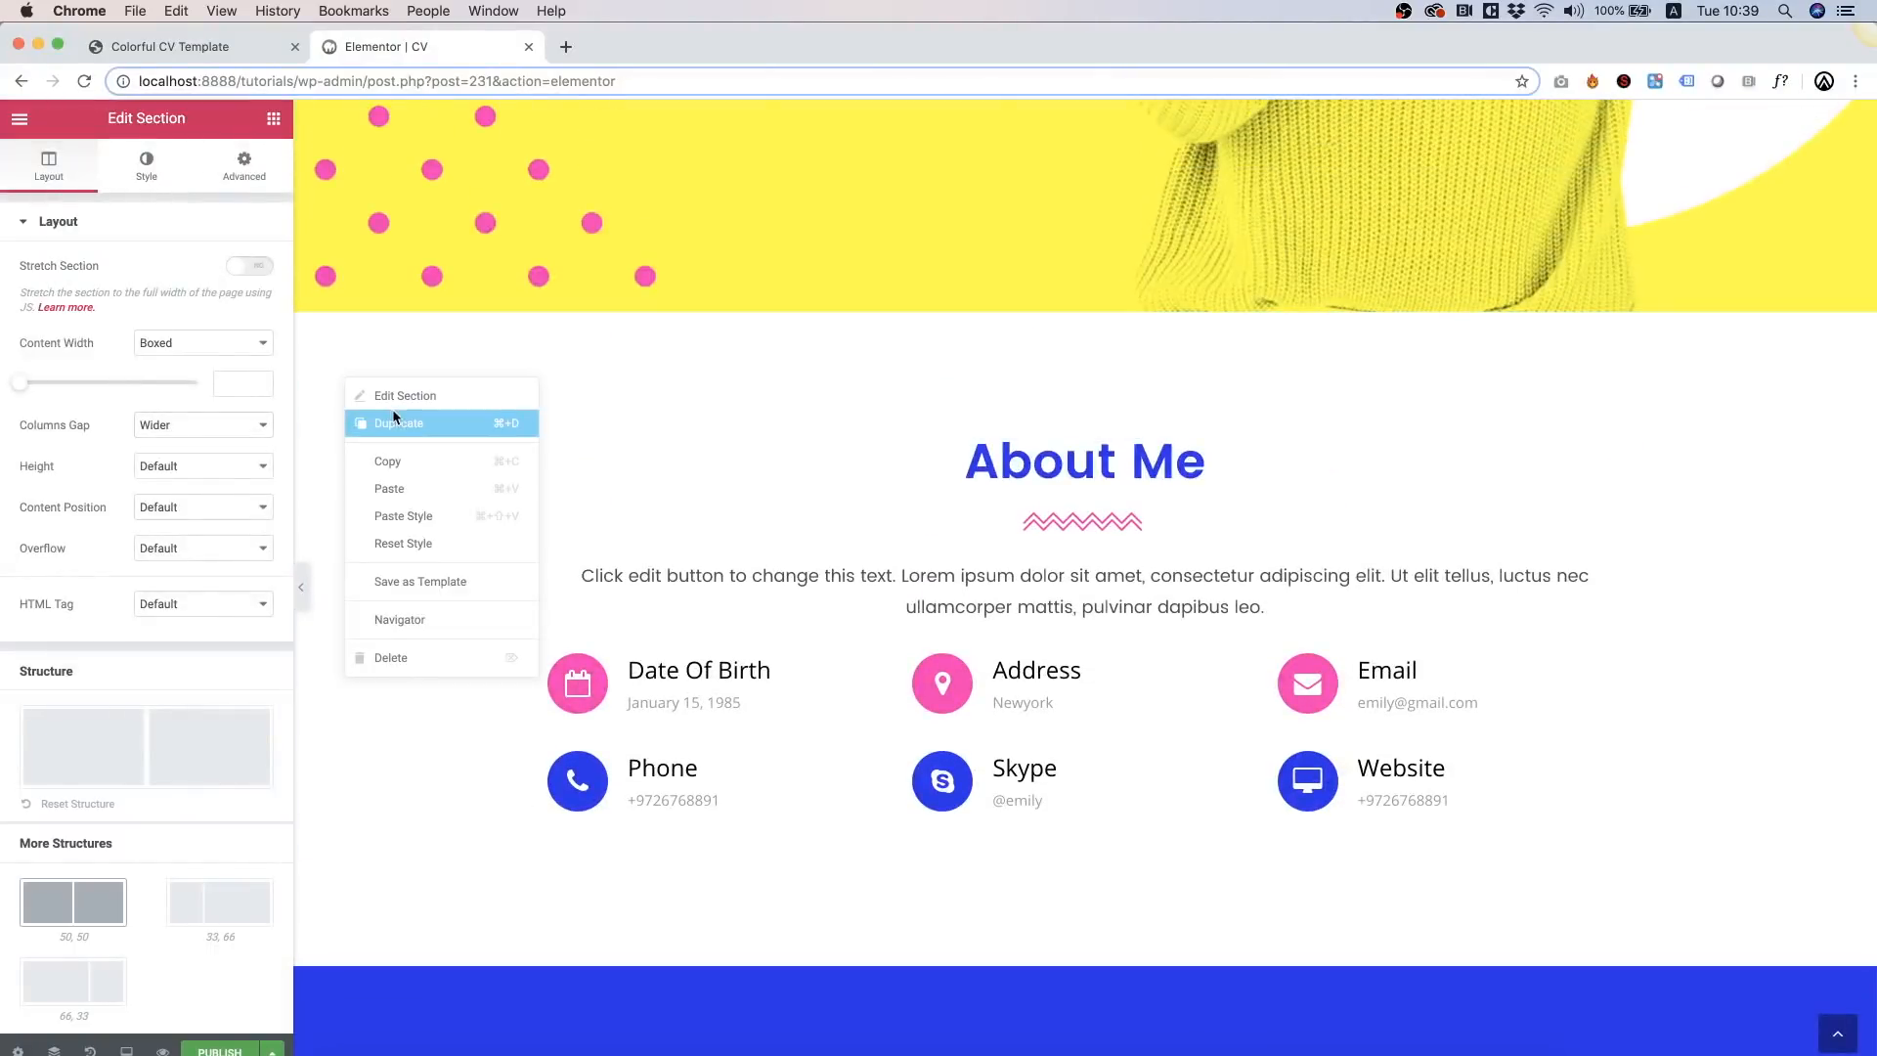
click(417, 473)
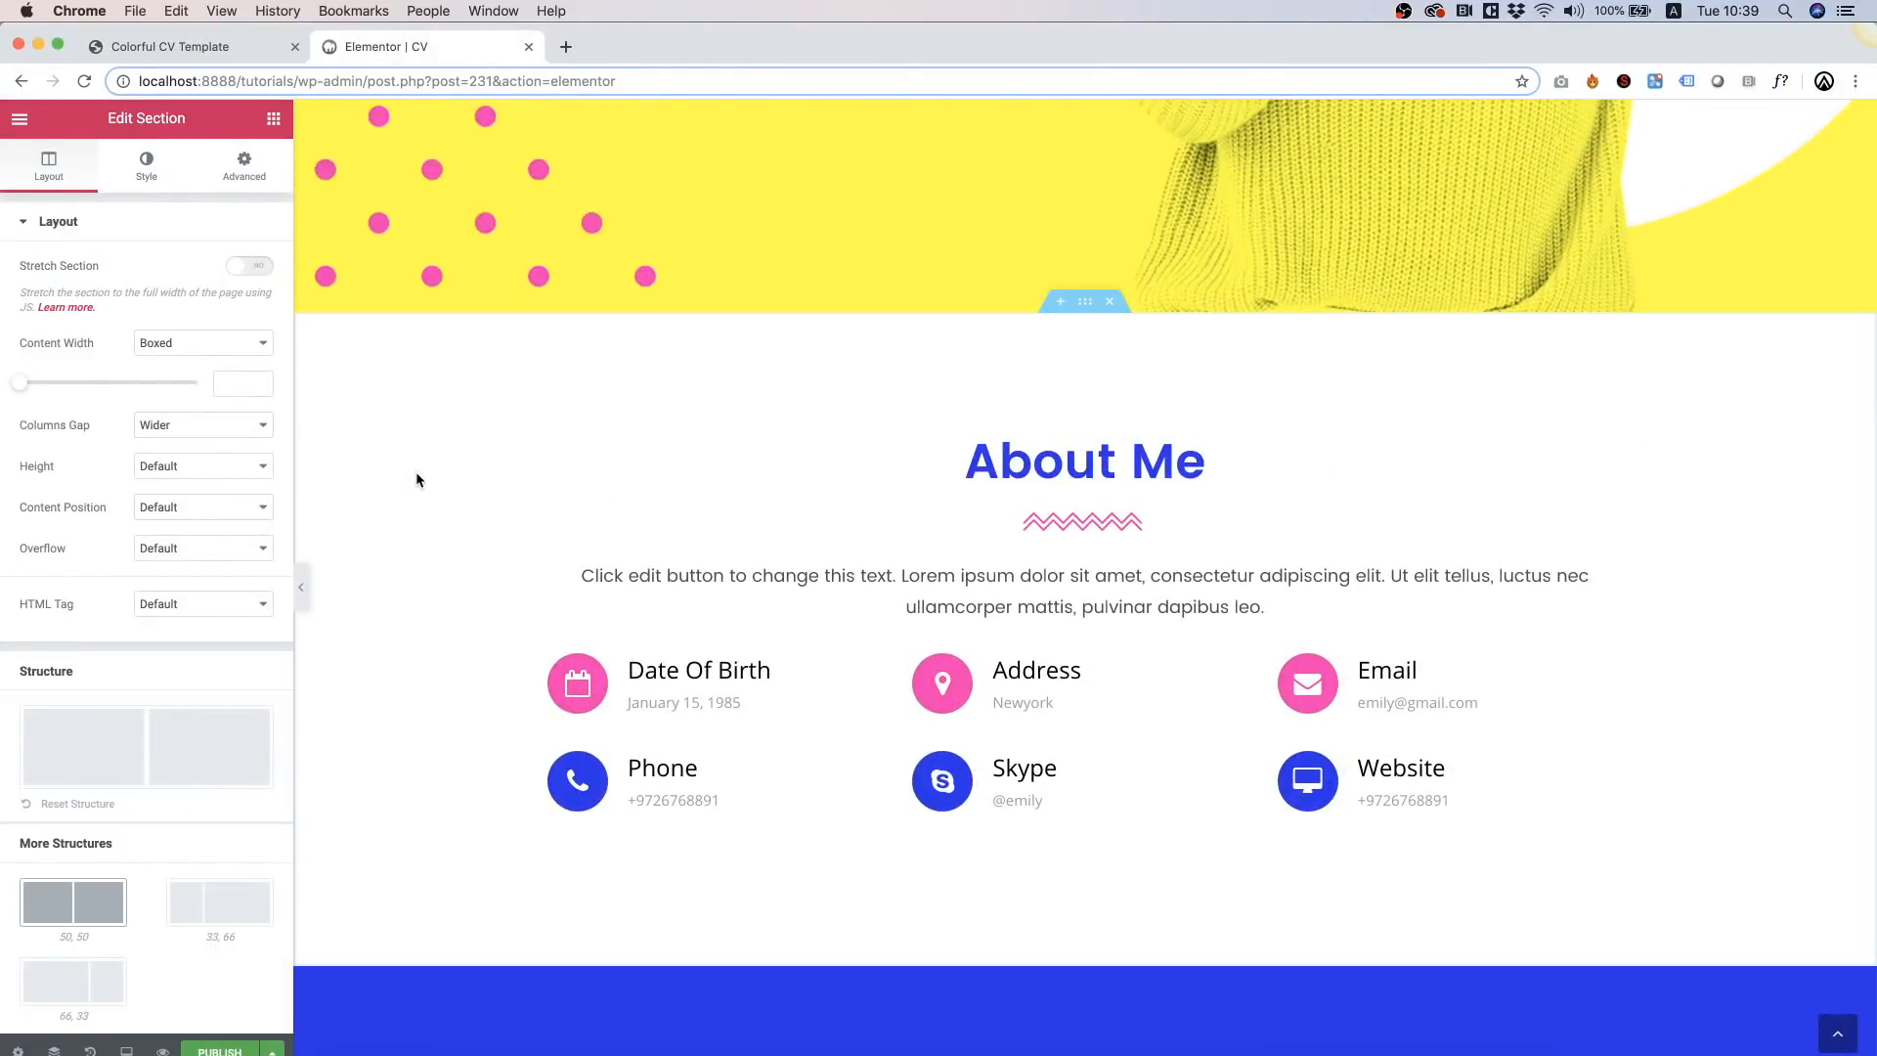
scroll(415, 478, down, 15)
right_click(397, 895)
click(444, 897)
Step: Retitle the pasted section's heading to 'My Portfolio'
scroll(659, 790, down, 2)
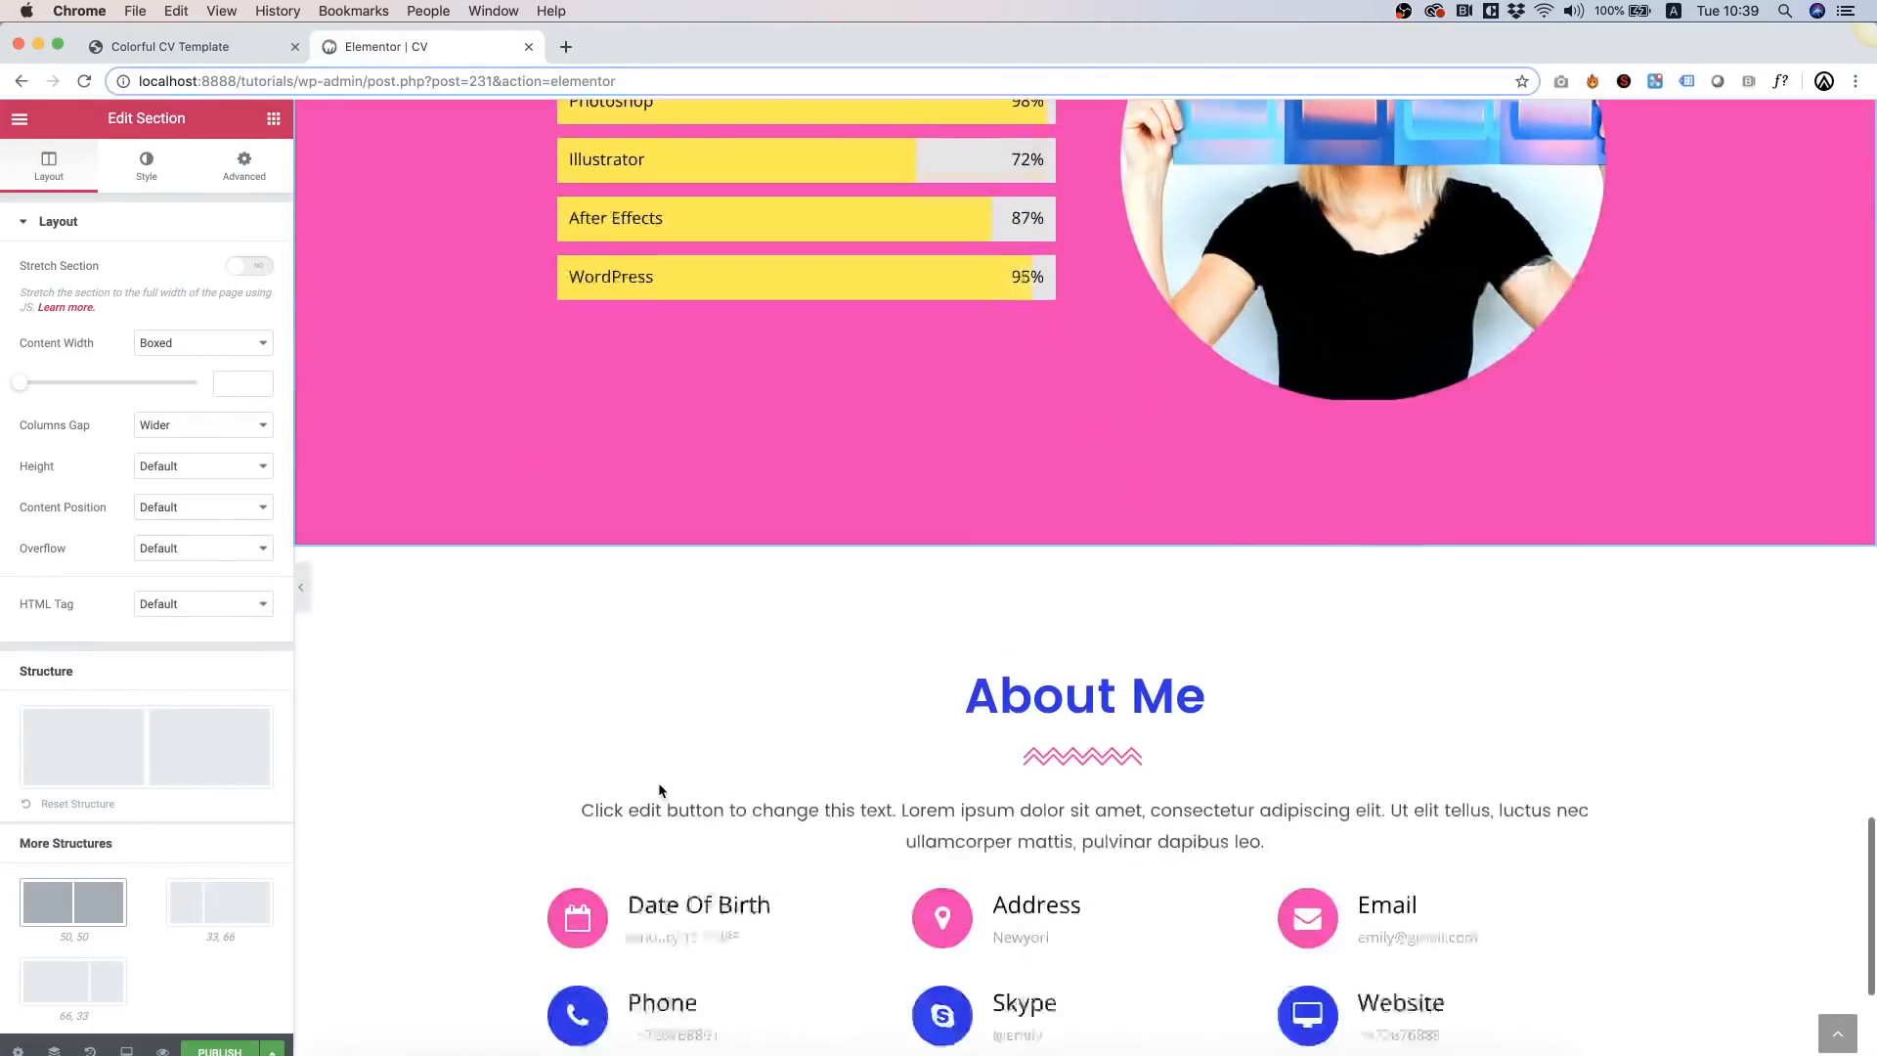
triple_click(1061, 655)
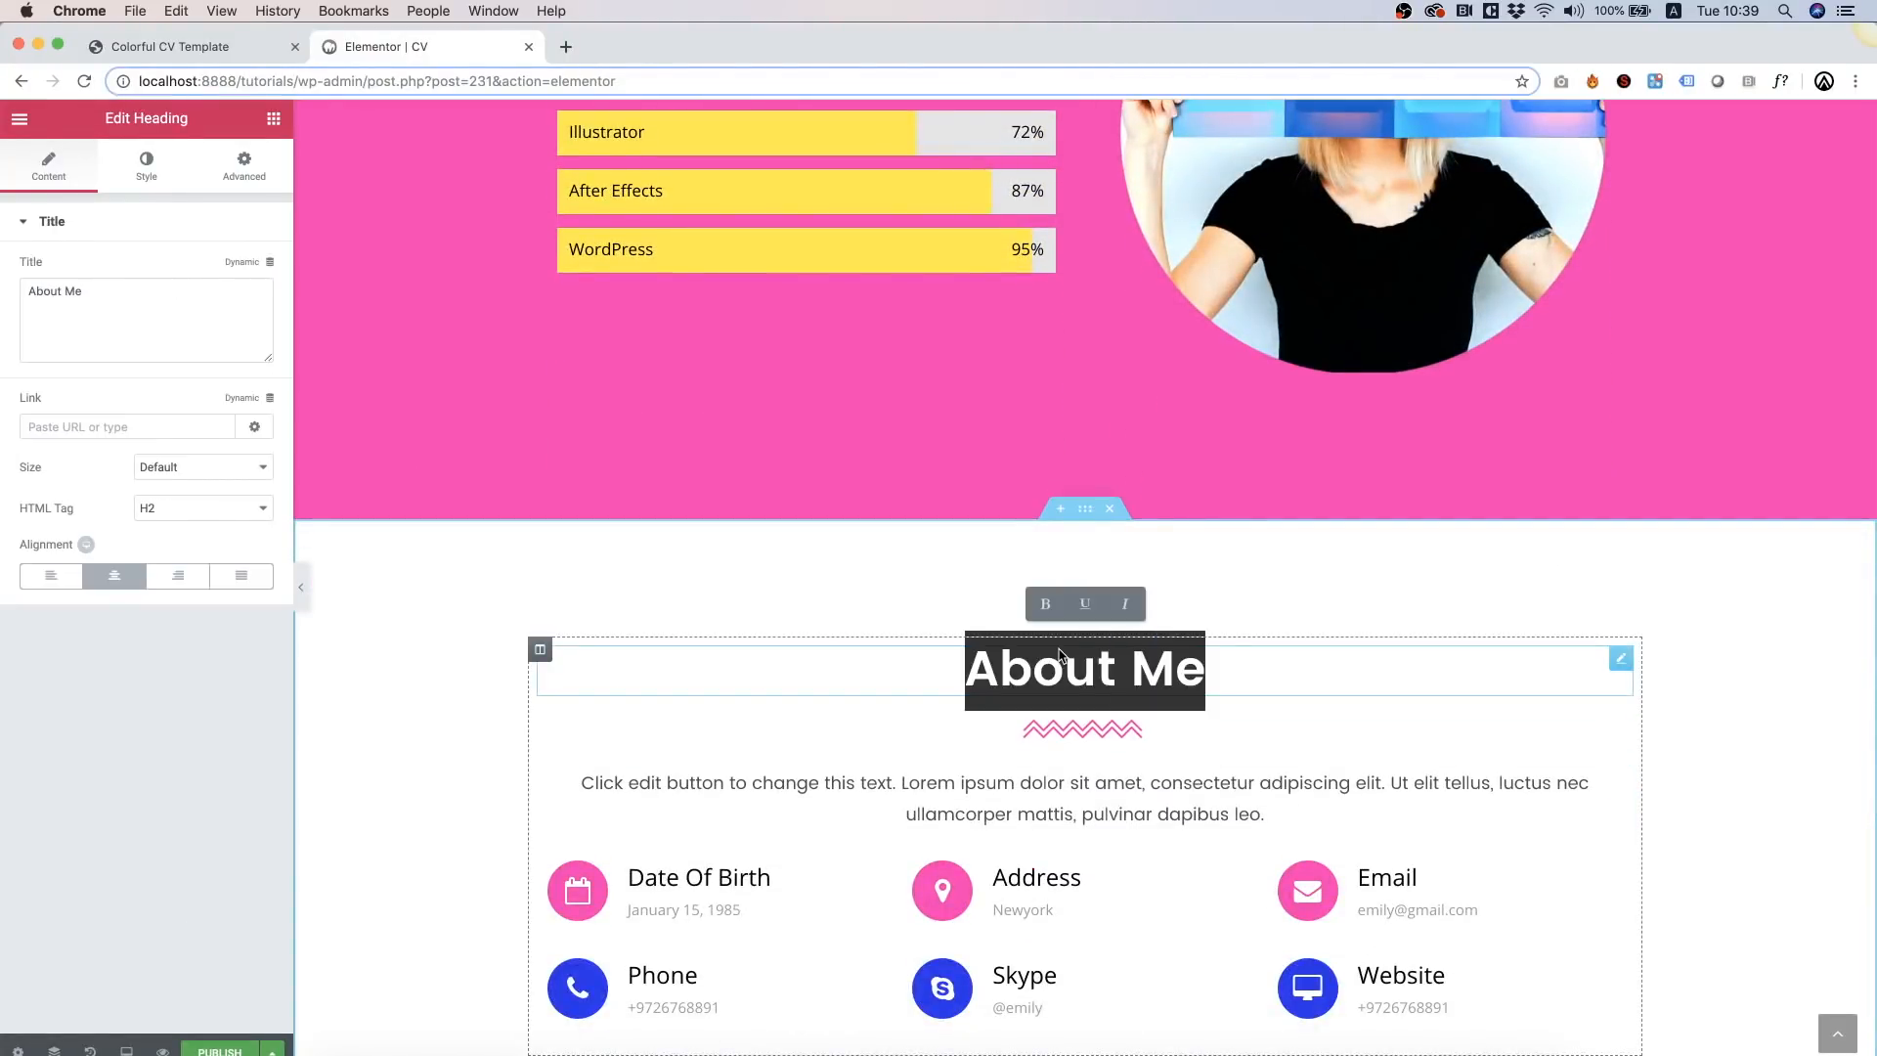
text(My Portfolio)
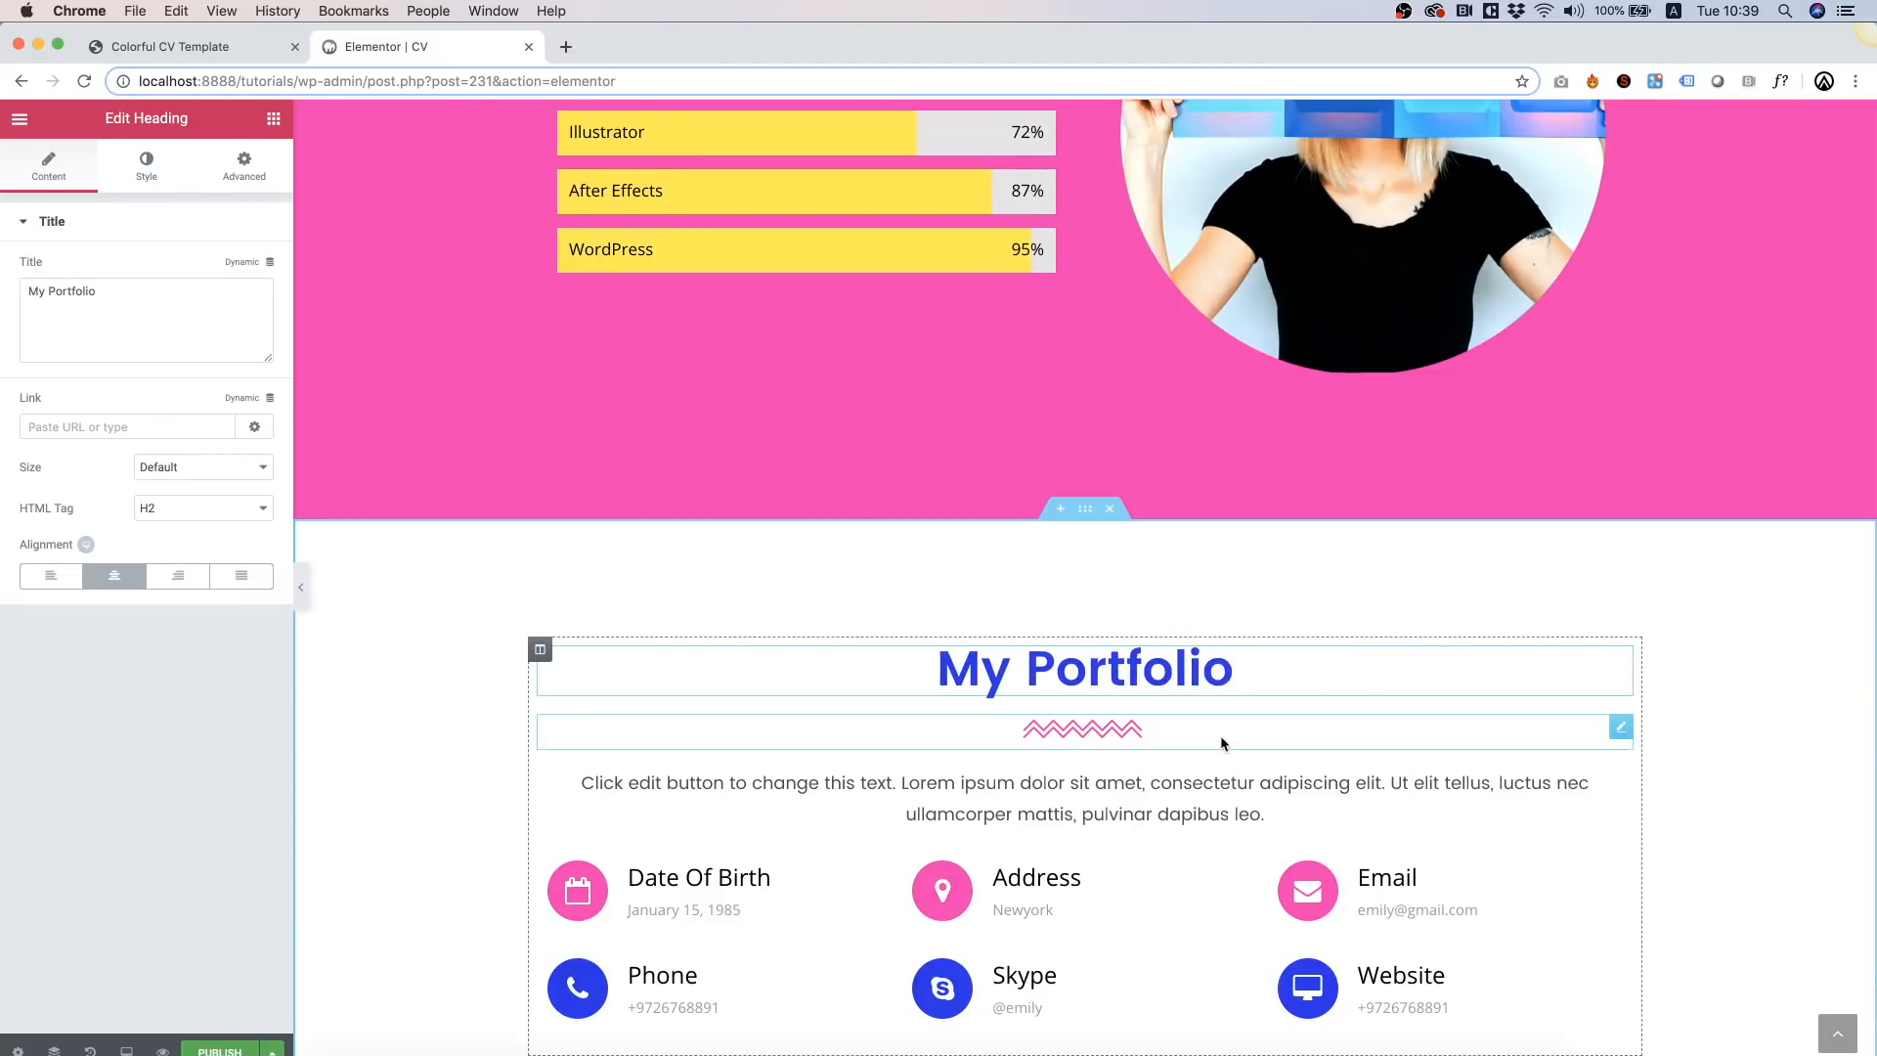
scroll(1226, 829, down, 4)
Step: Delete the Address and Skype contact items from the portfolio section
right_click(1279, 651)
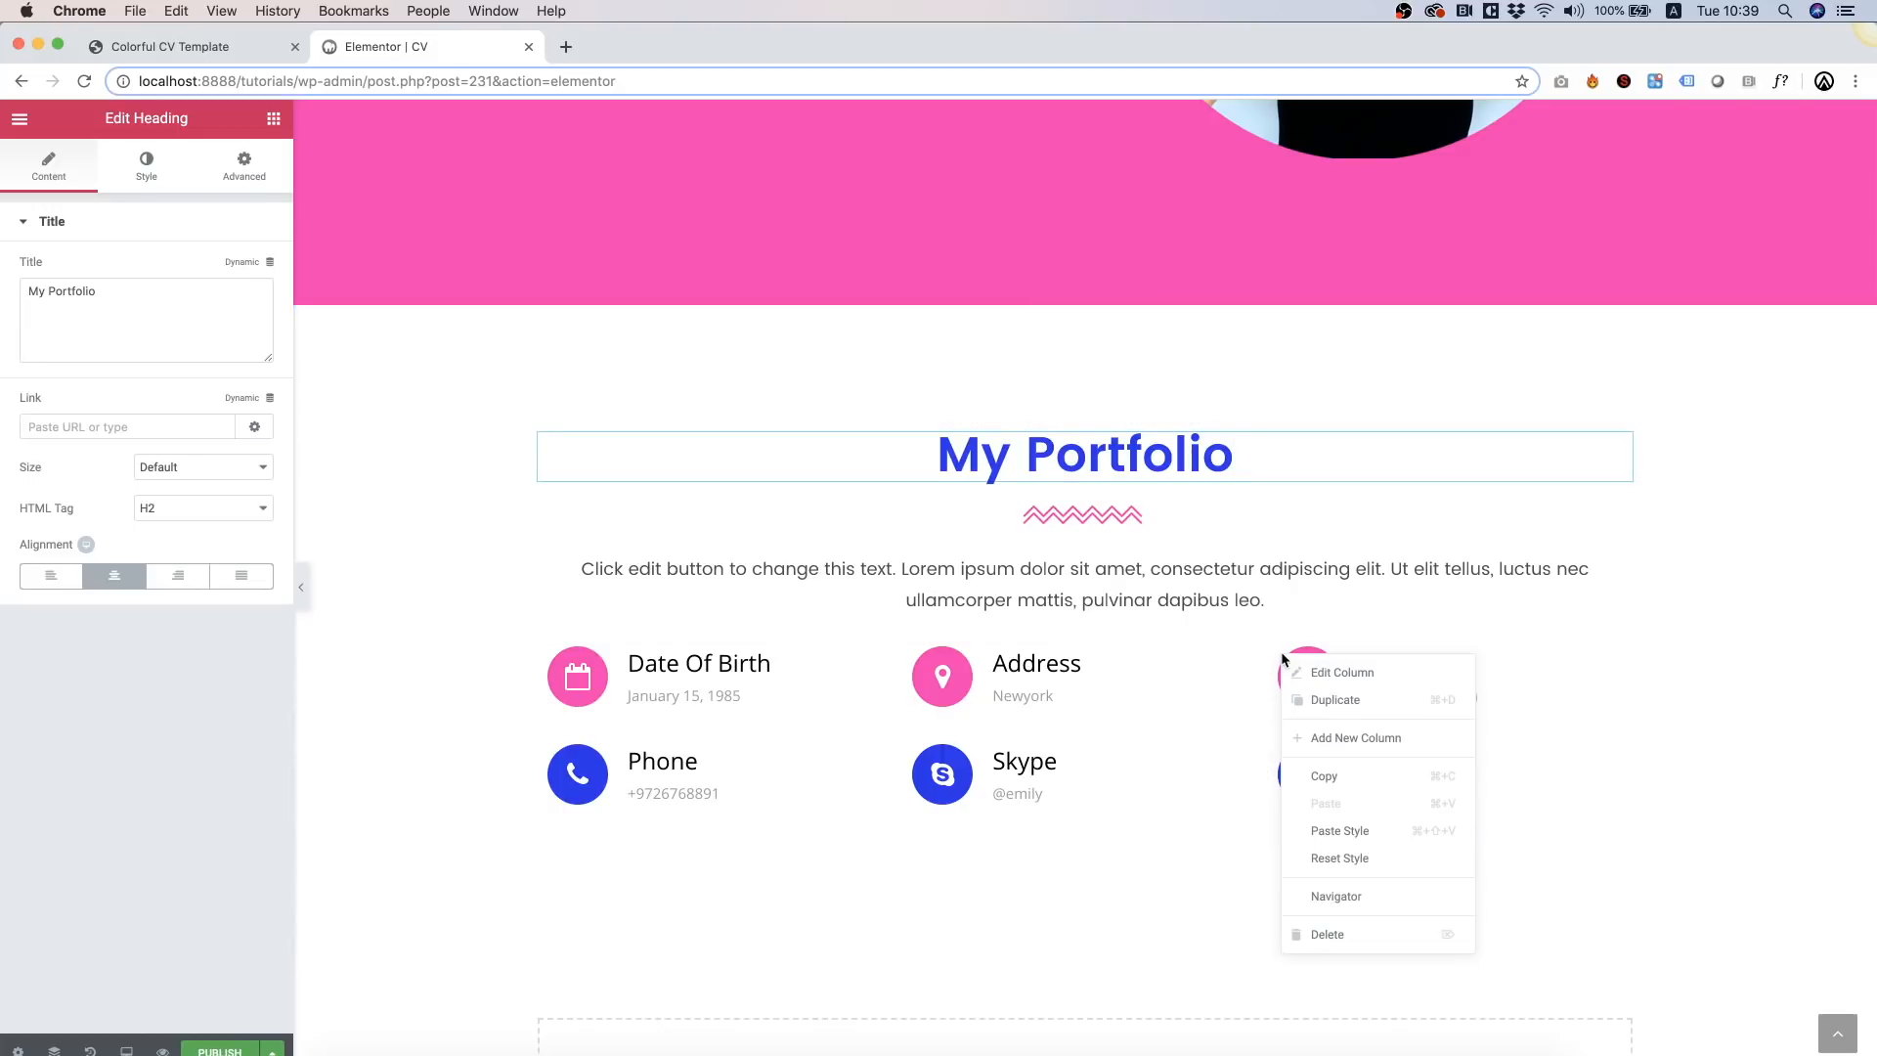
right_click(1004, 668)
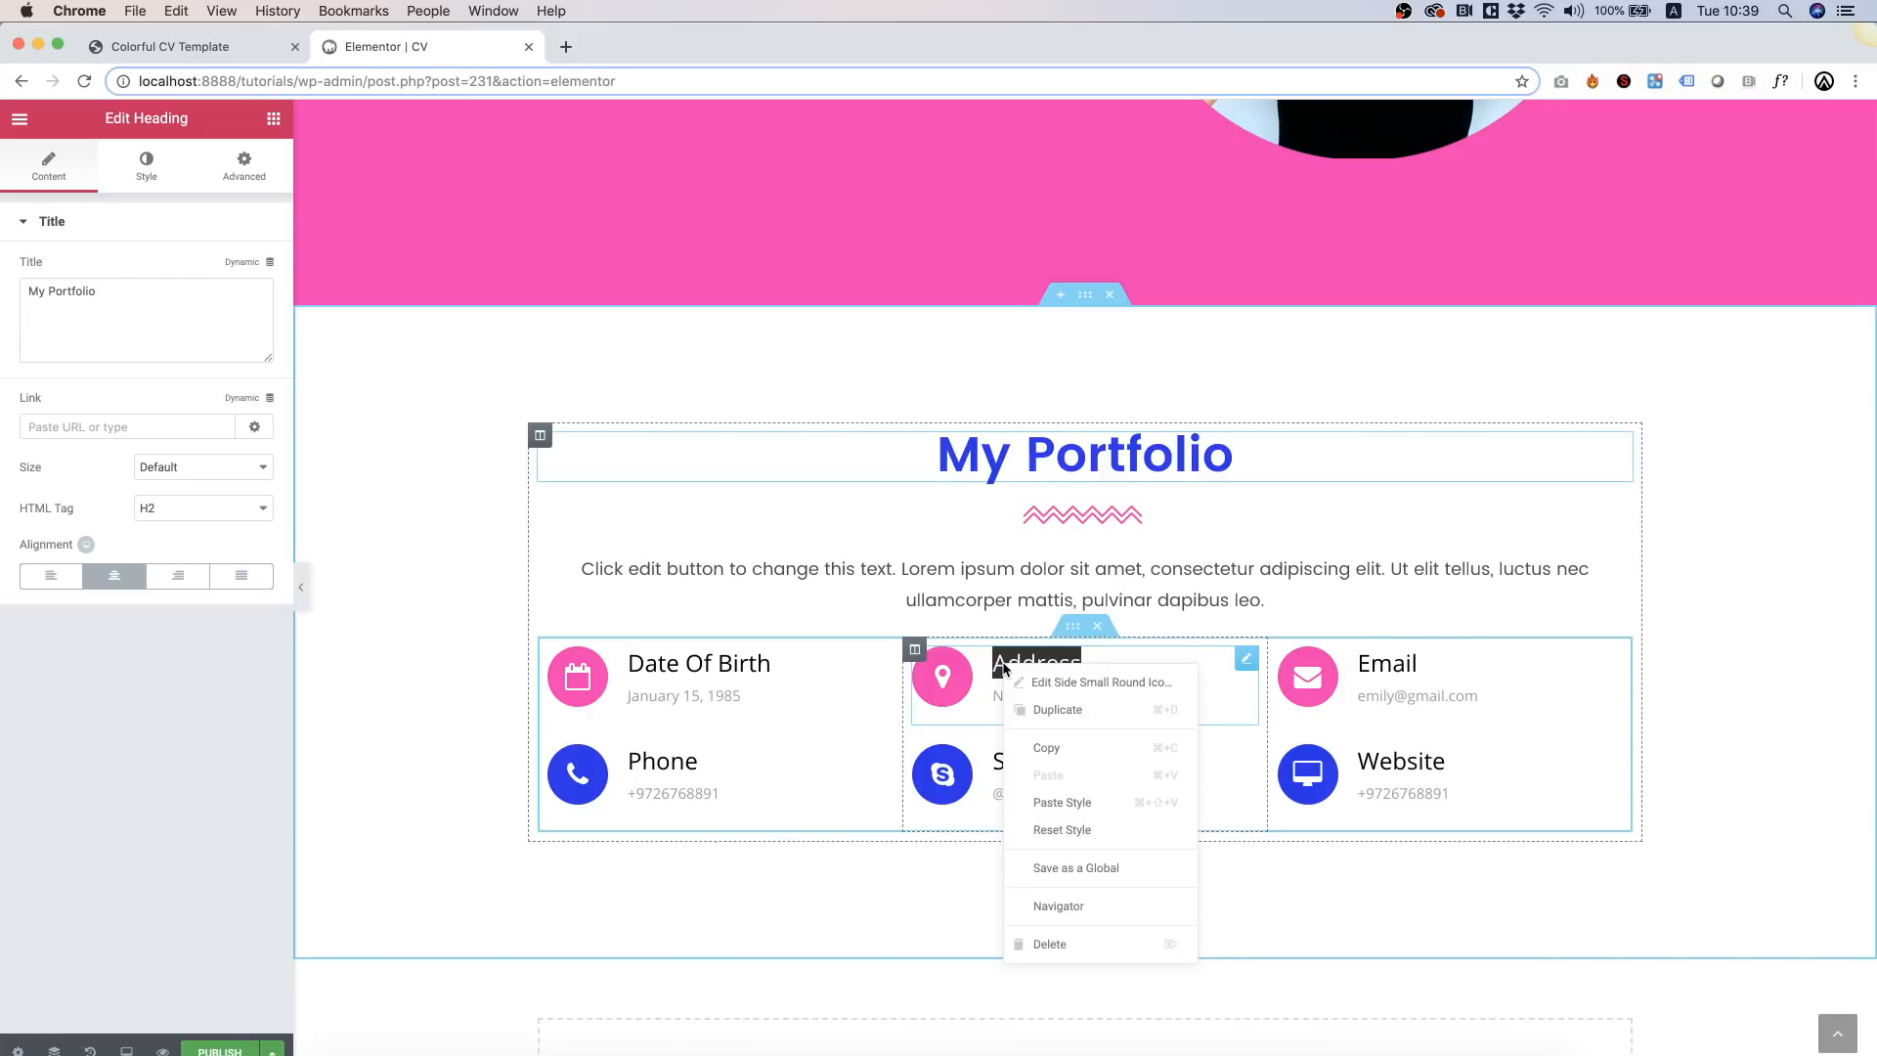
click(923, 649)
right_click(1105, 682)
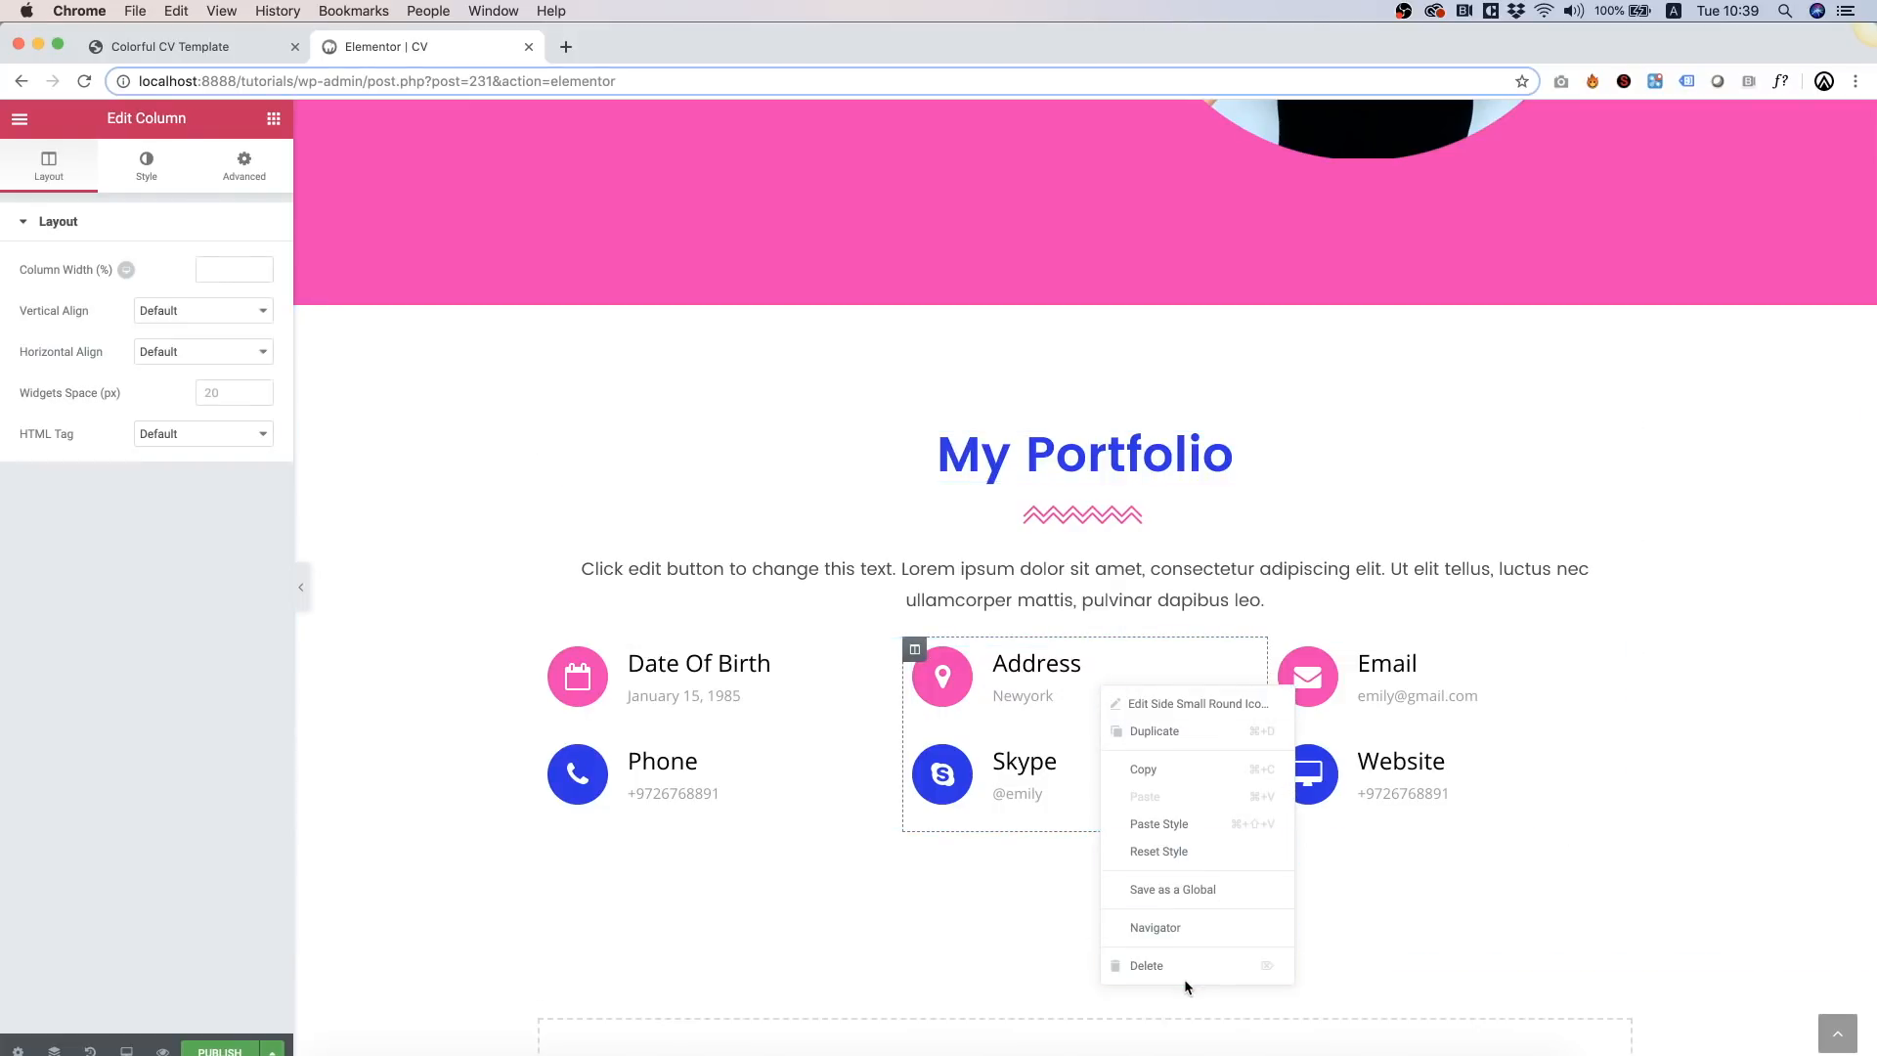
click(1186, 973)
right_click(1080, 676)
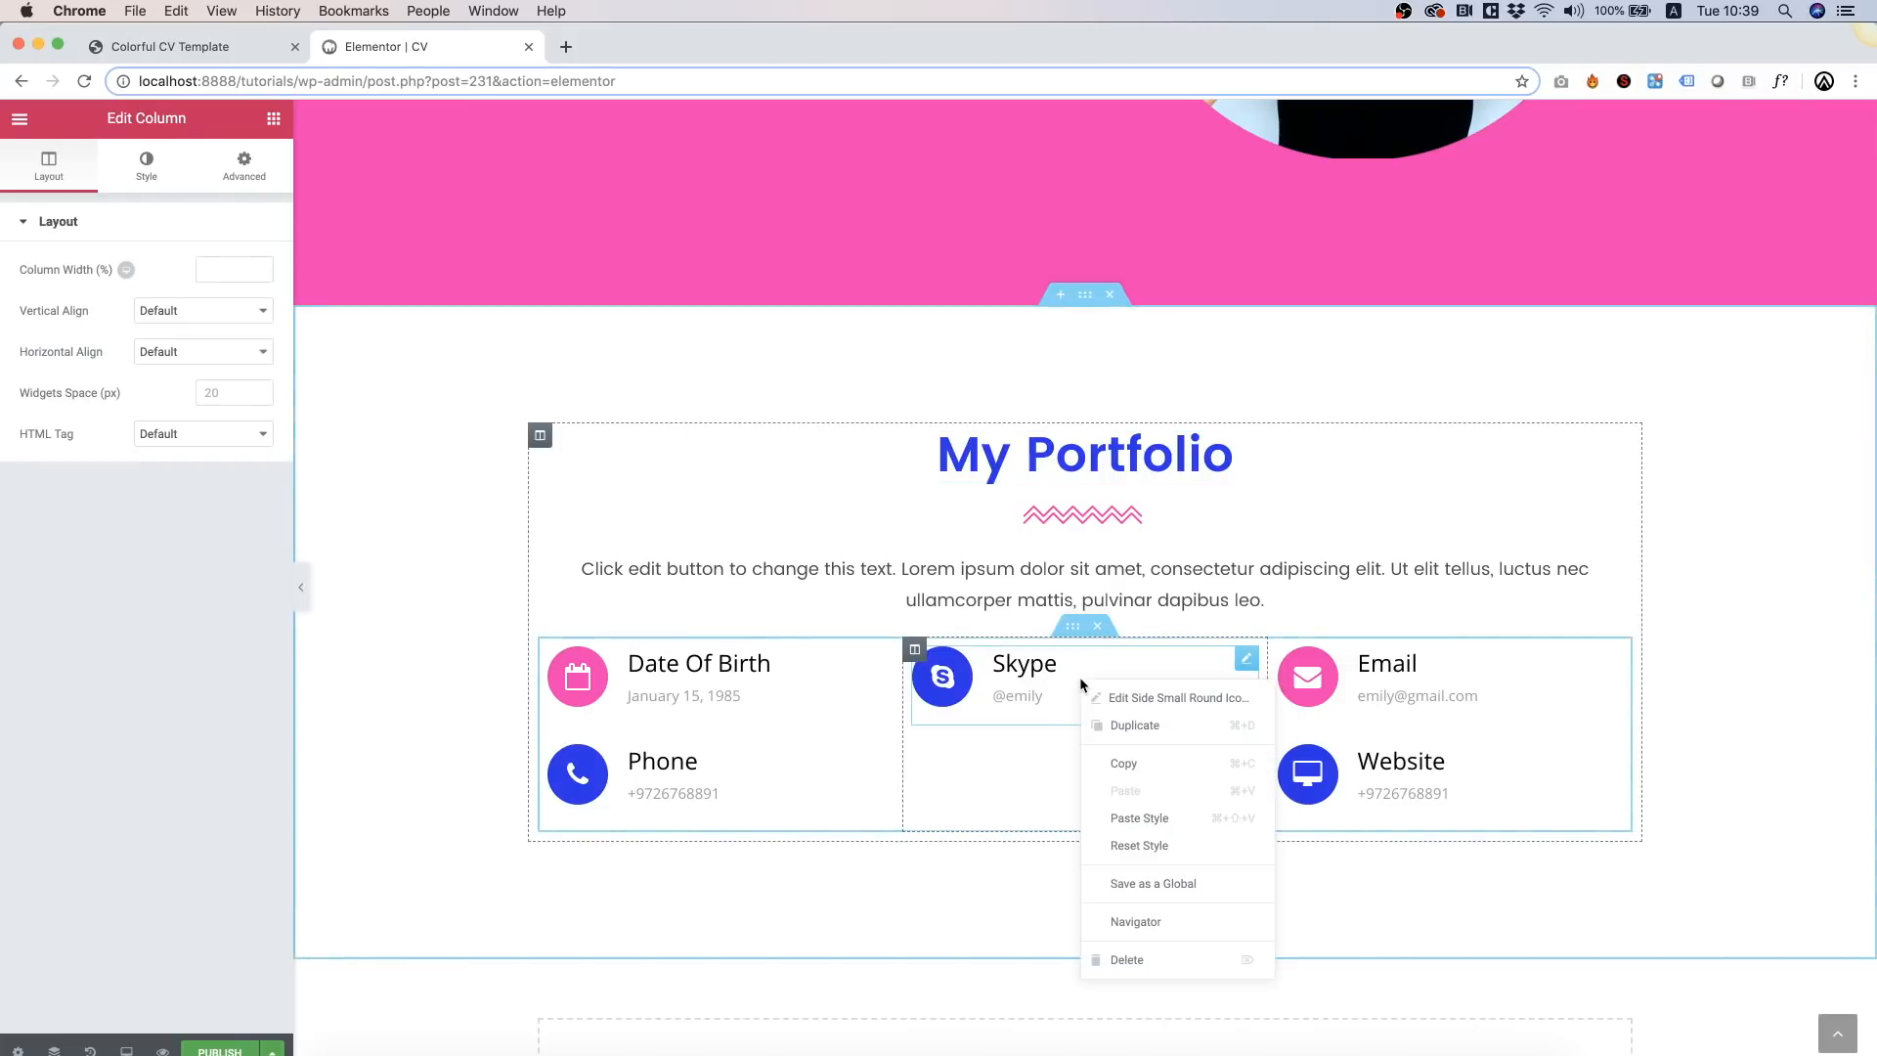
click(1164, 958)
Step: Delete the Email, Website, Date Of Birth and Phone contact items
right_click(1479, 691)
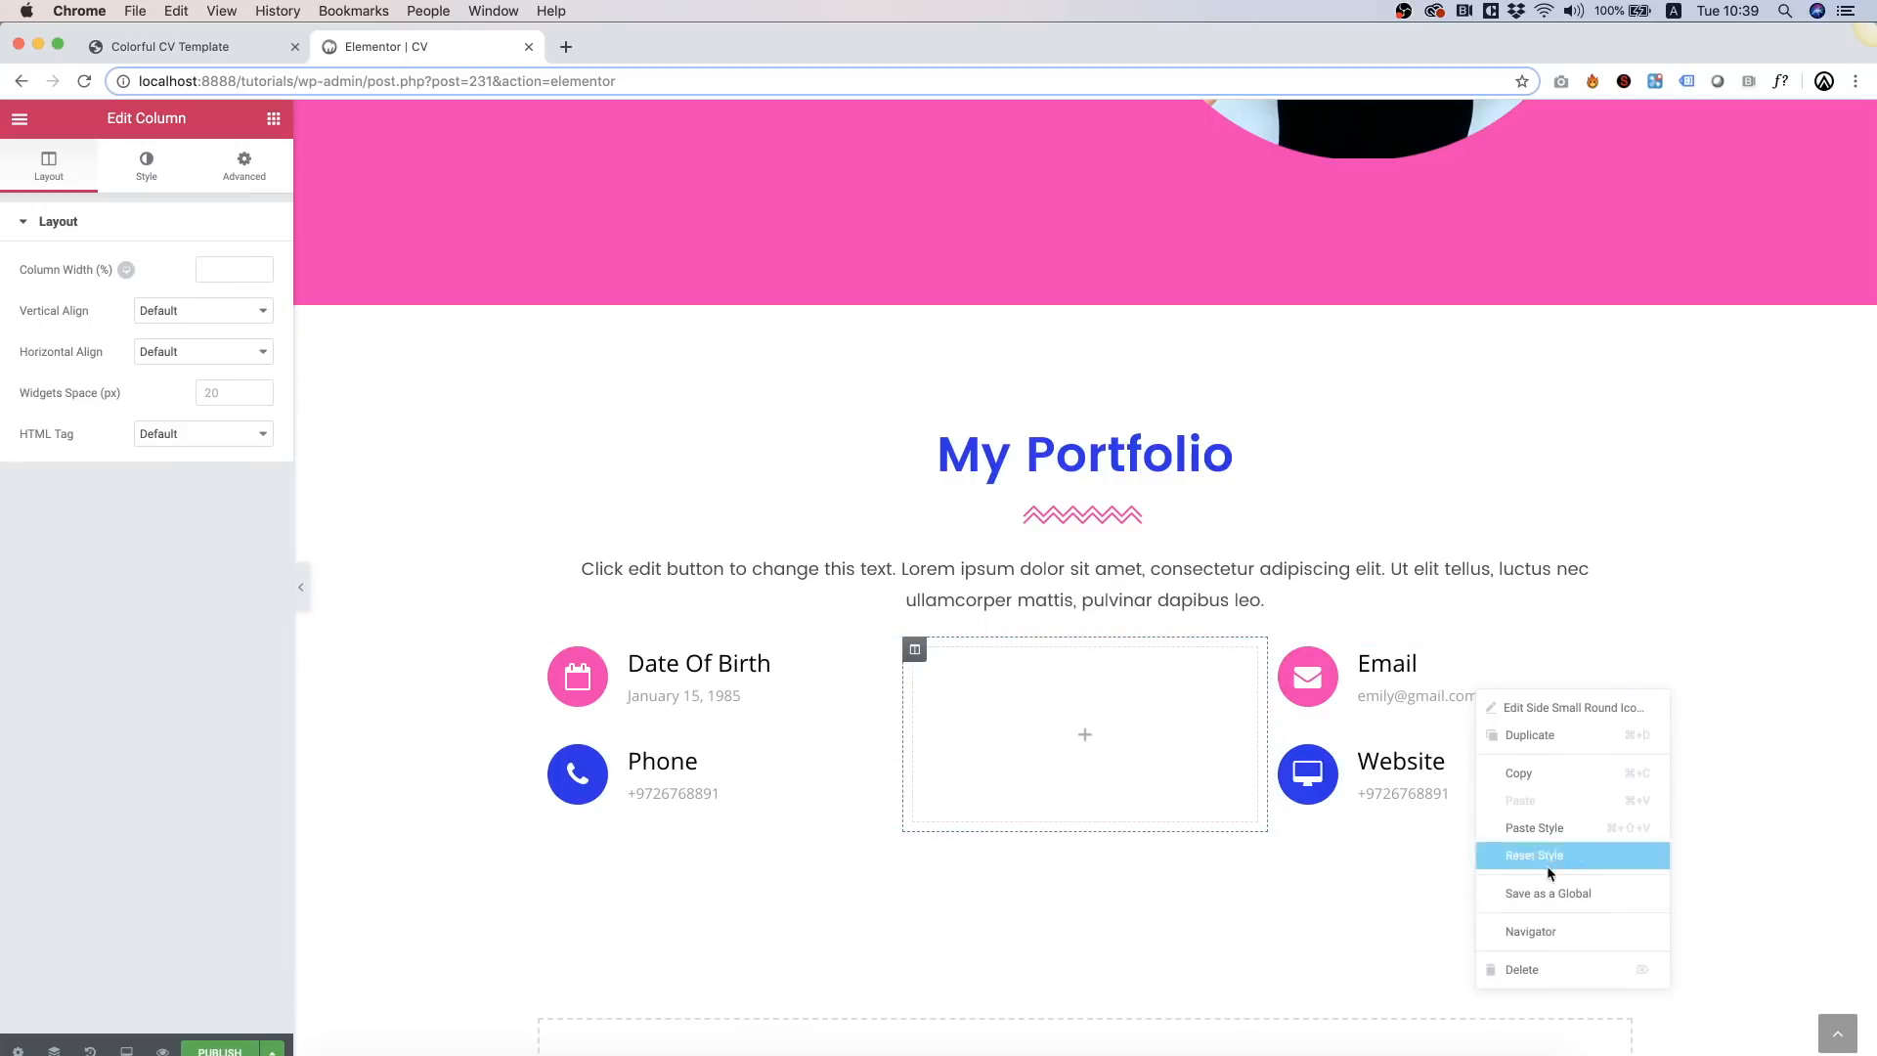
click(1535, 968)
right_click(1485, 682)
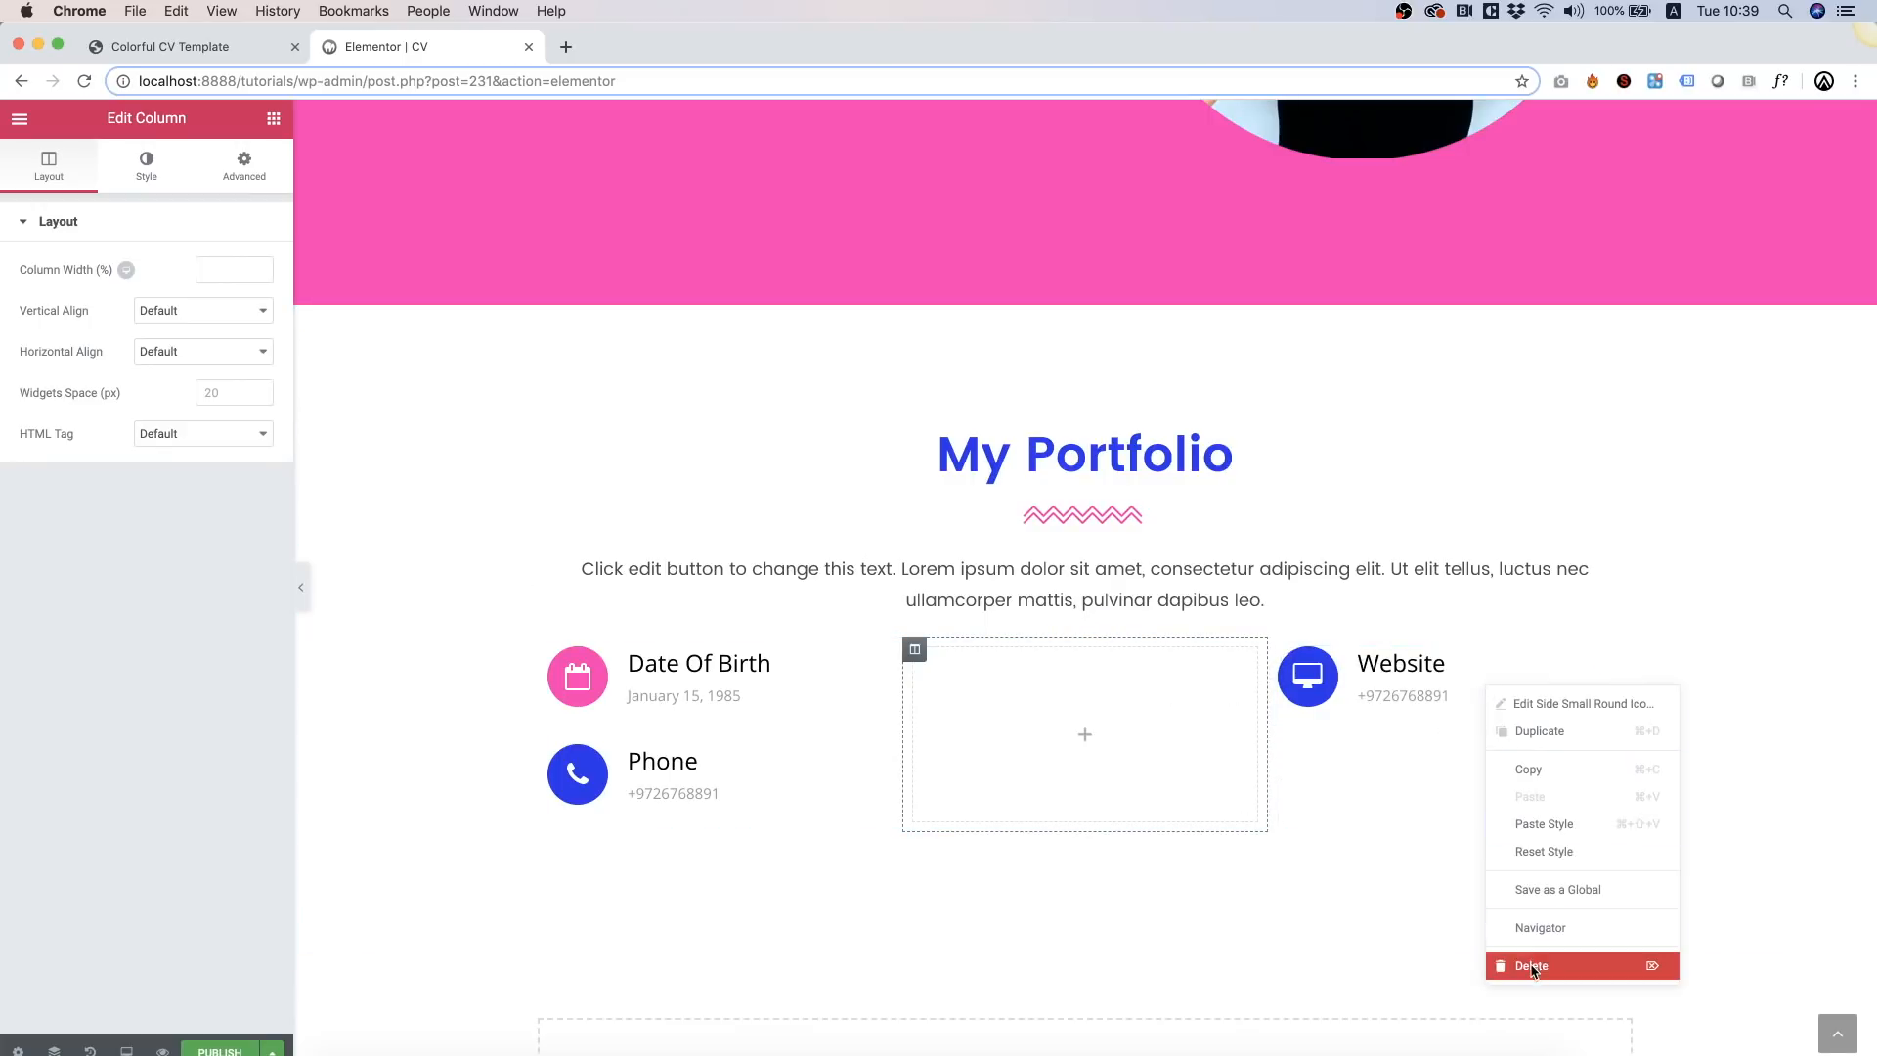
click(1535, 966)
right_click(849, 690)
click(890, 964)
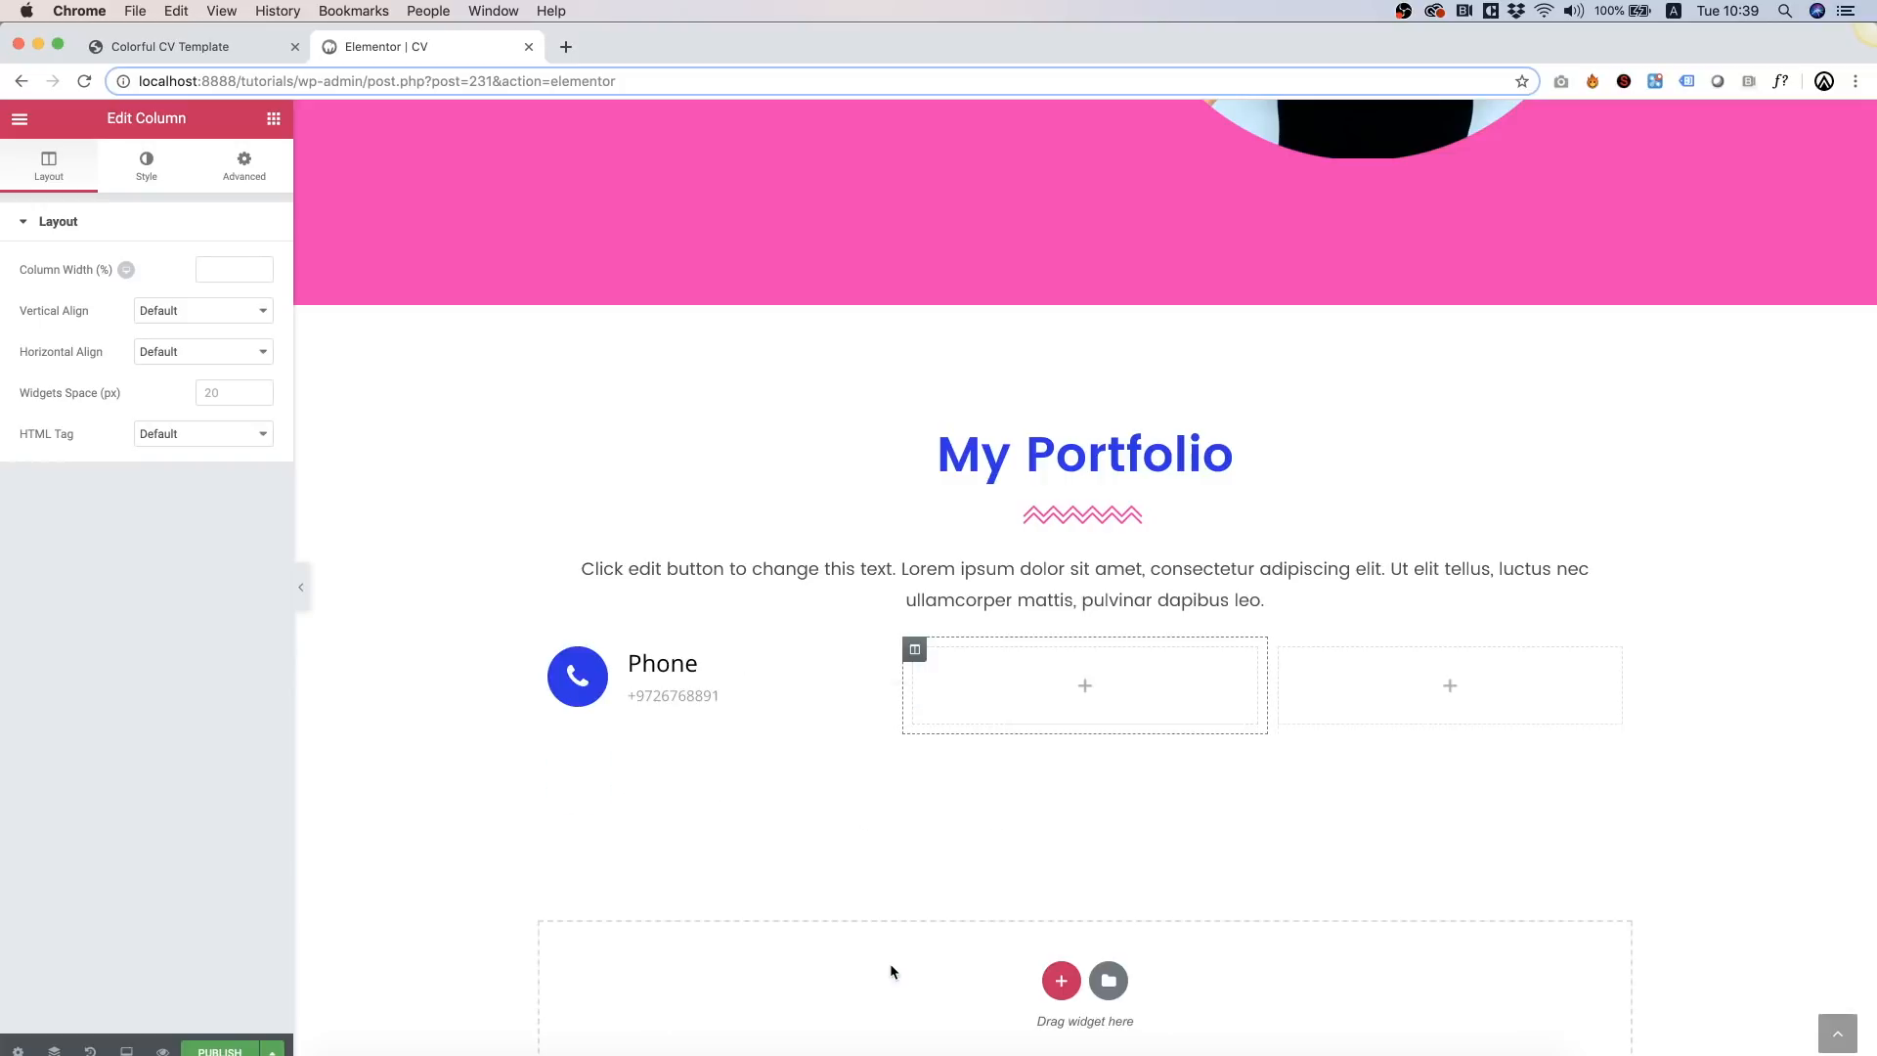
right_click(778, 683)
click(814, 964)
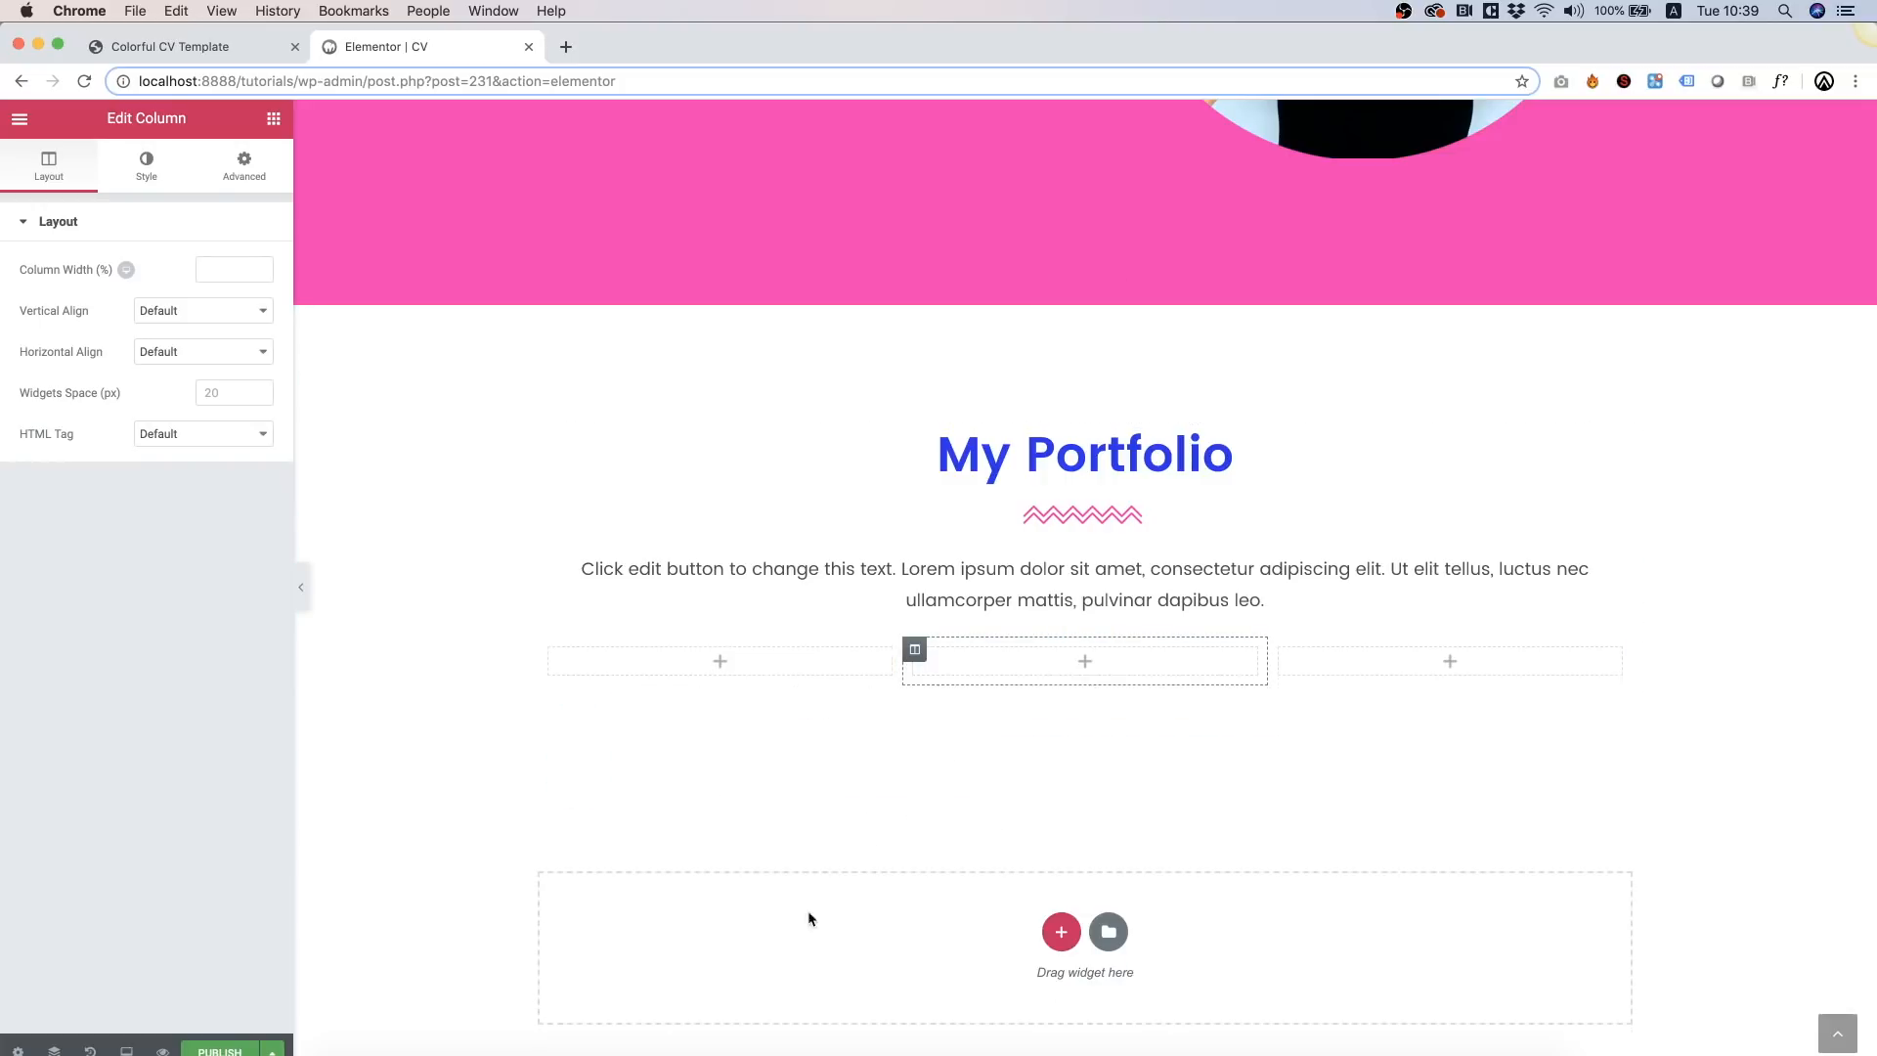
Step: Place an Image Hover Effect Two widget in the first column and paste a second copy below it
click(274, 118)
scroll(219, 552, down, 15)
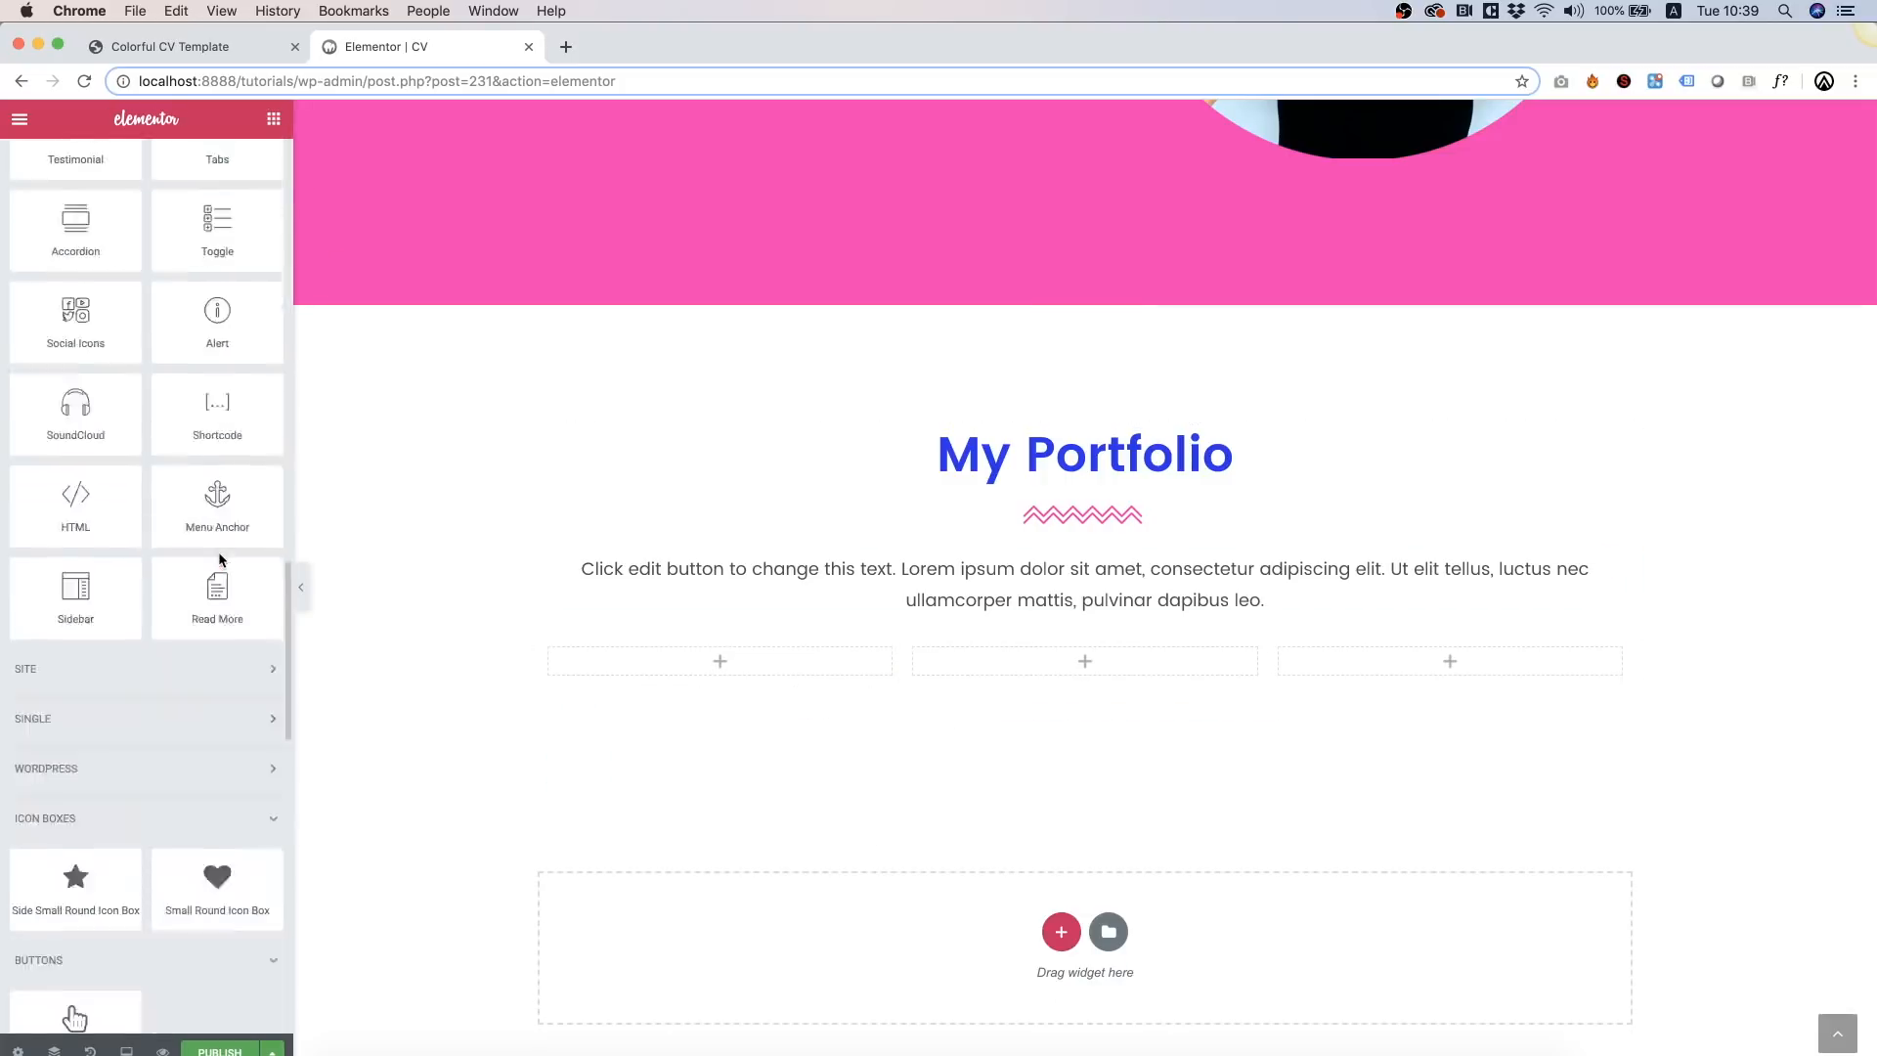
scroll(219, 560, down, 1)
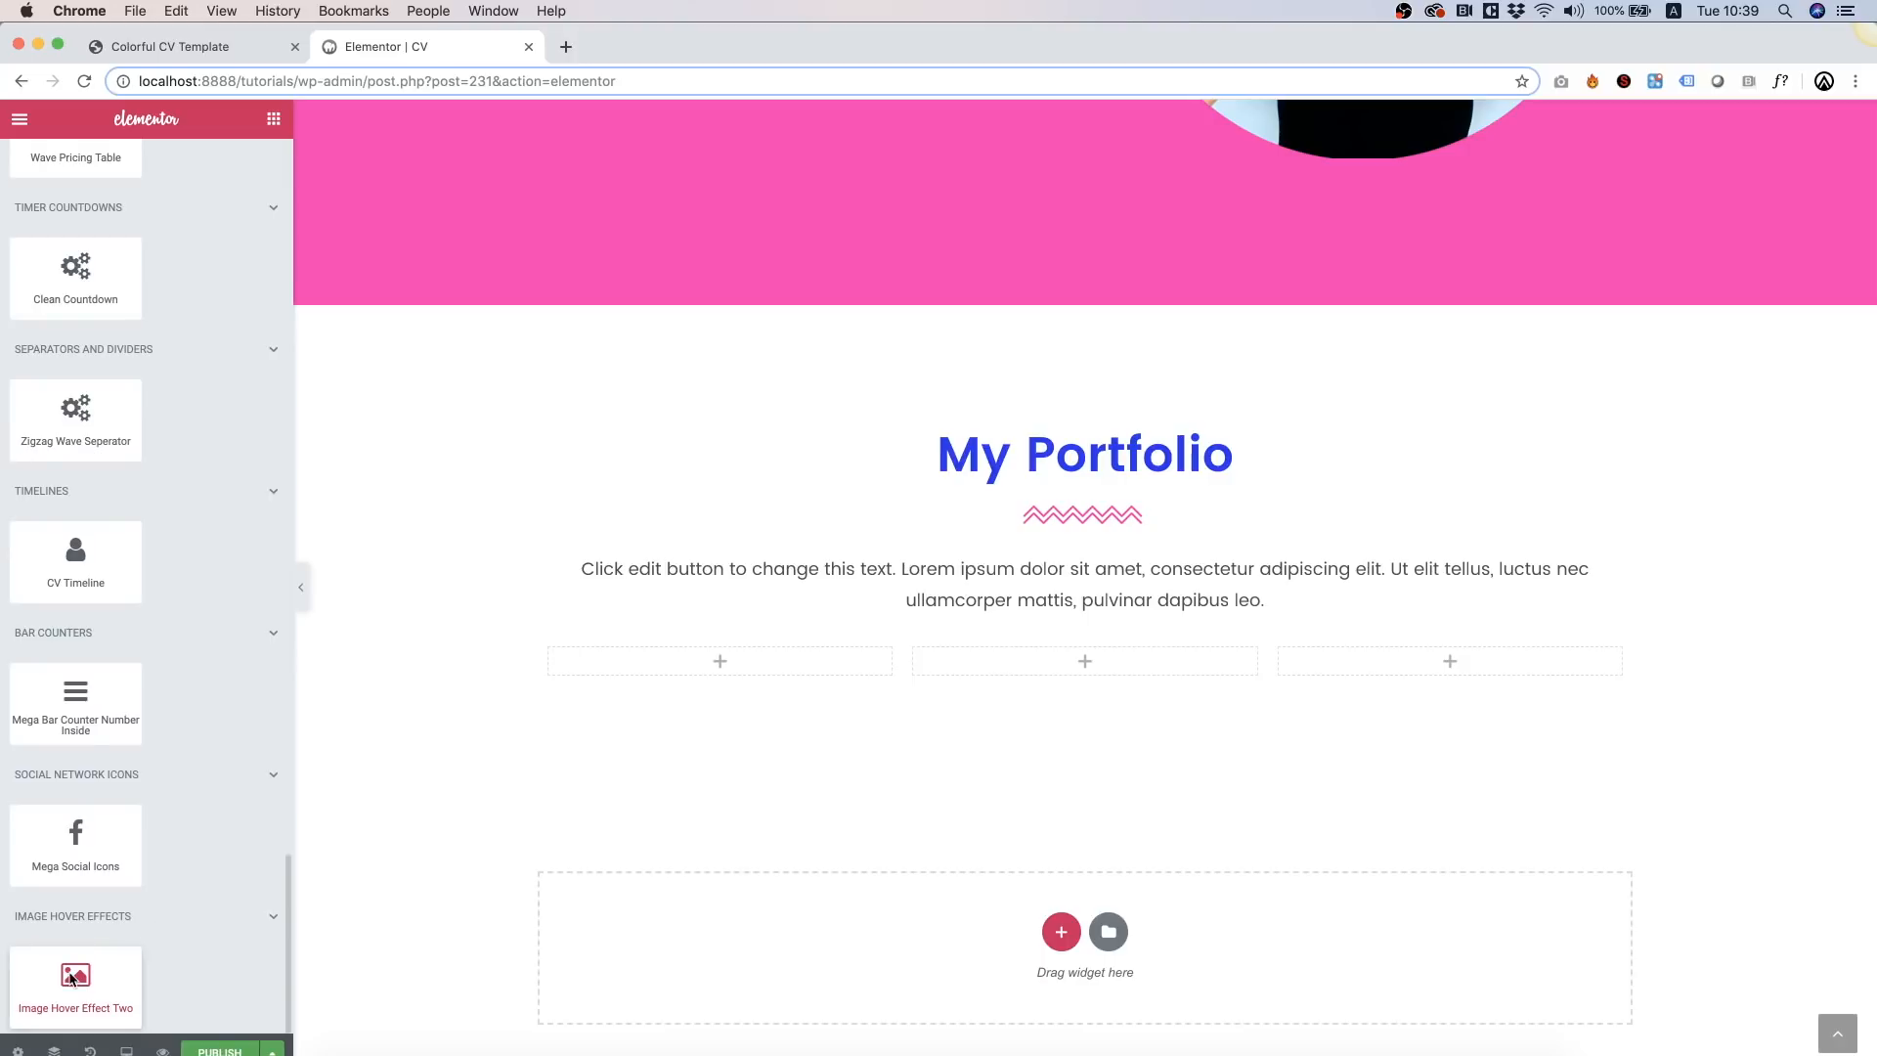
drag(76, 977, 672, 667)
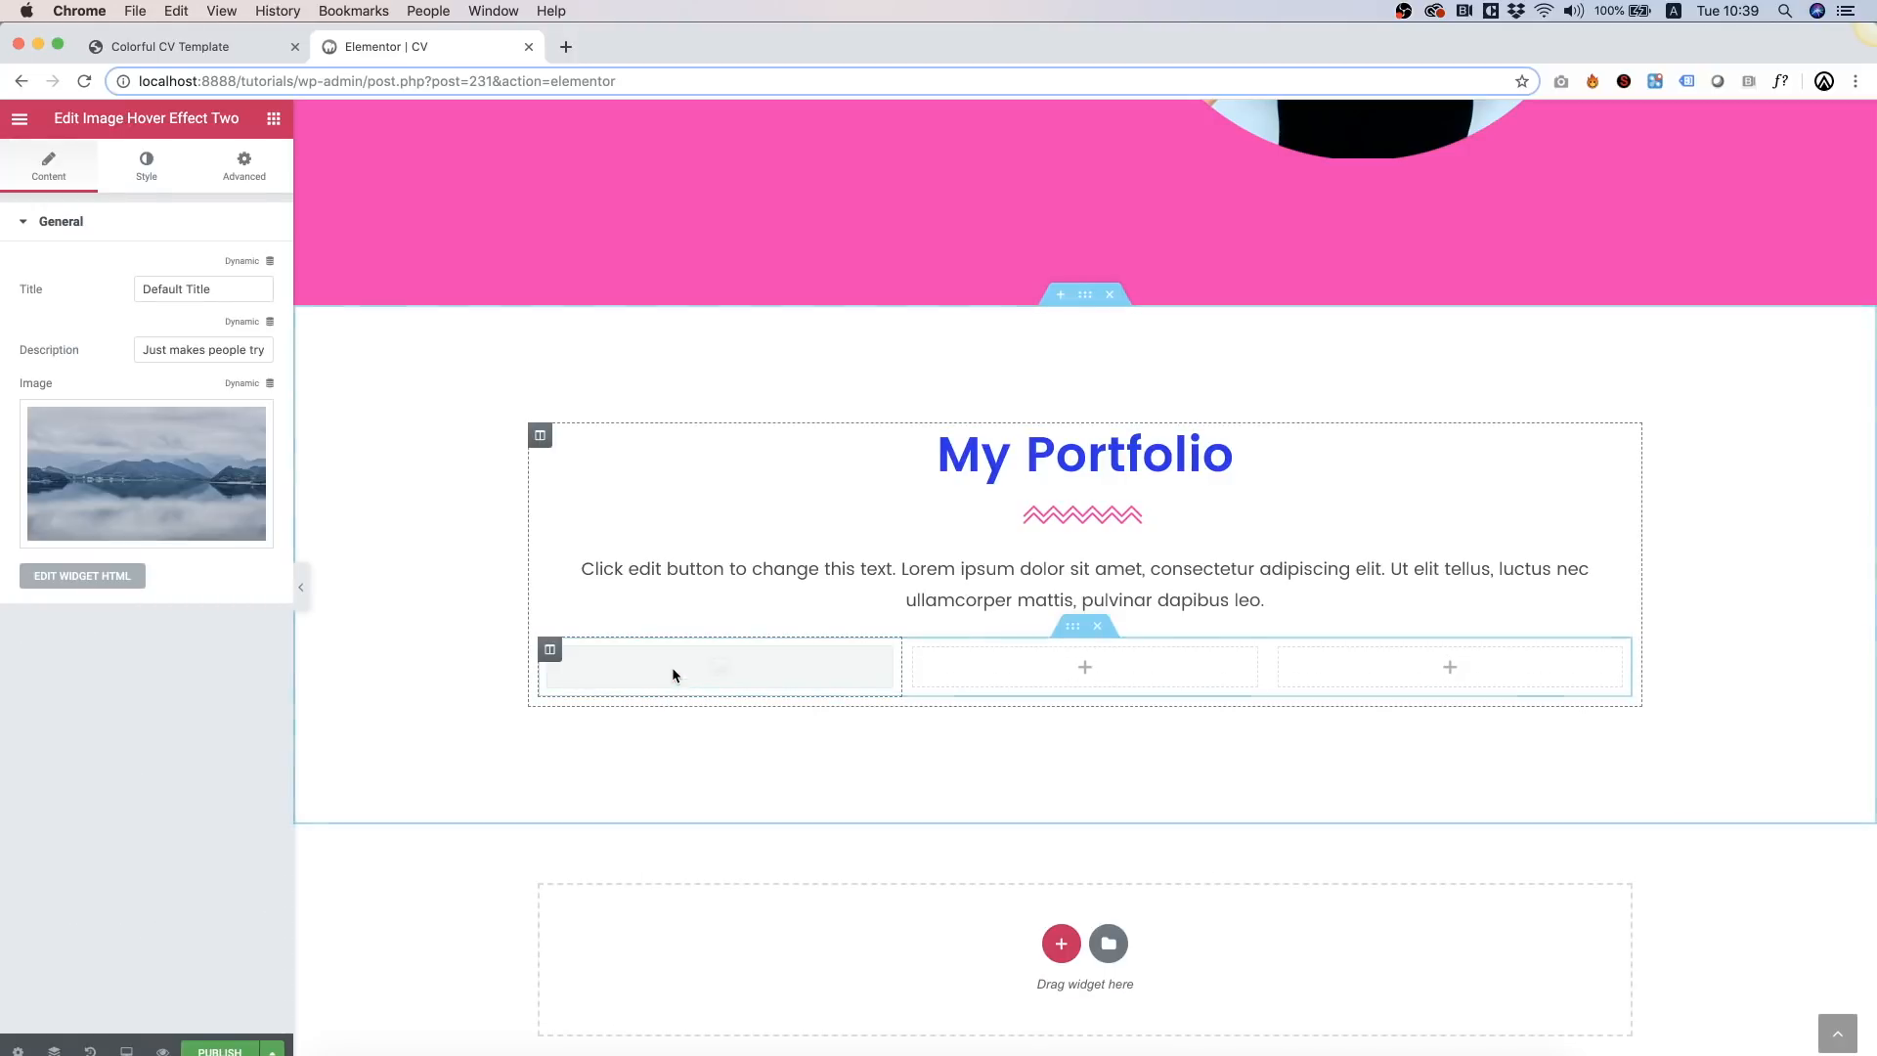
right_click(748, 695)
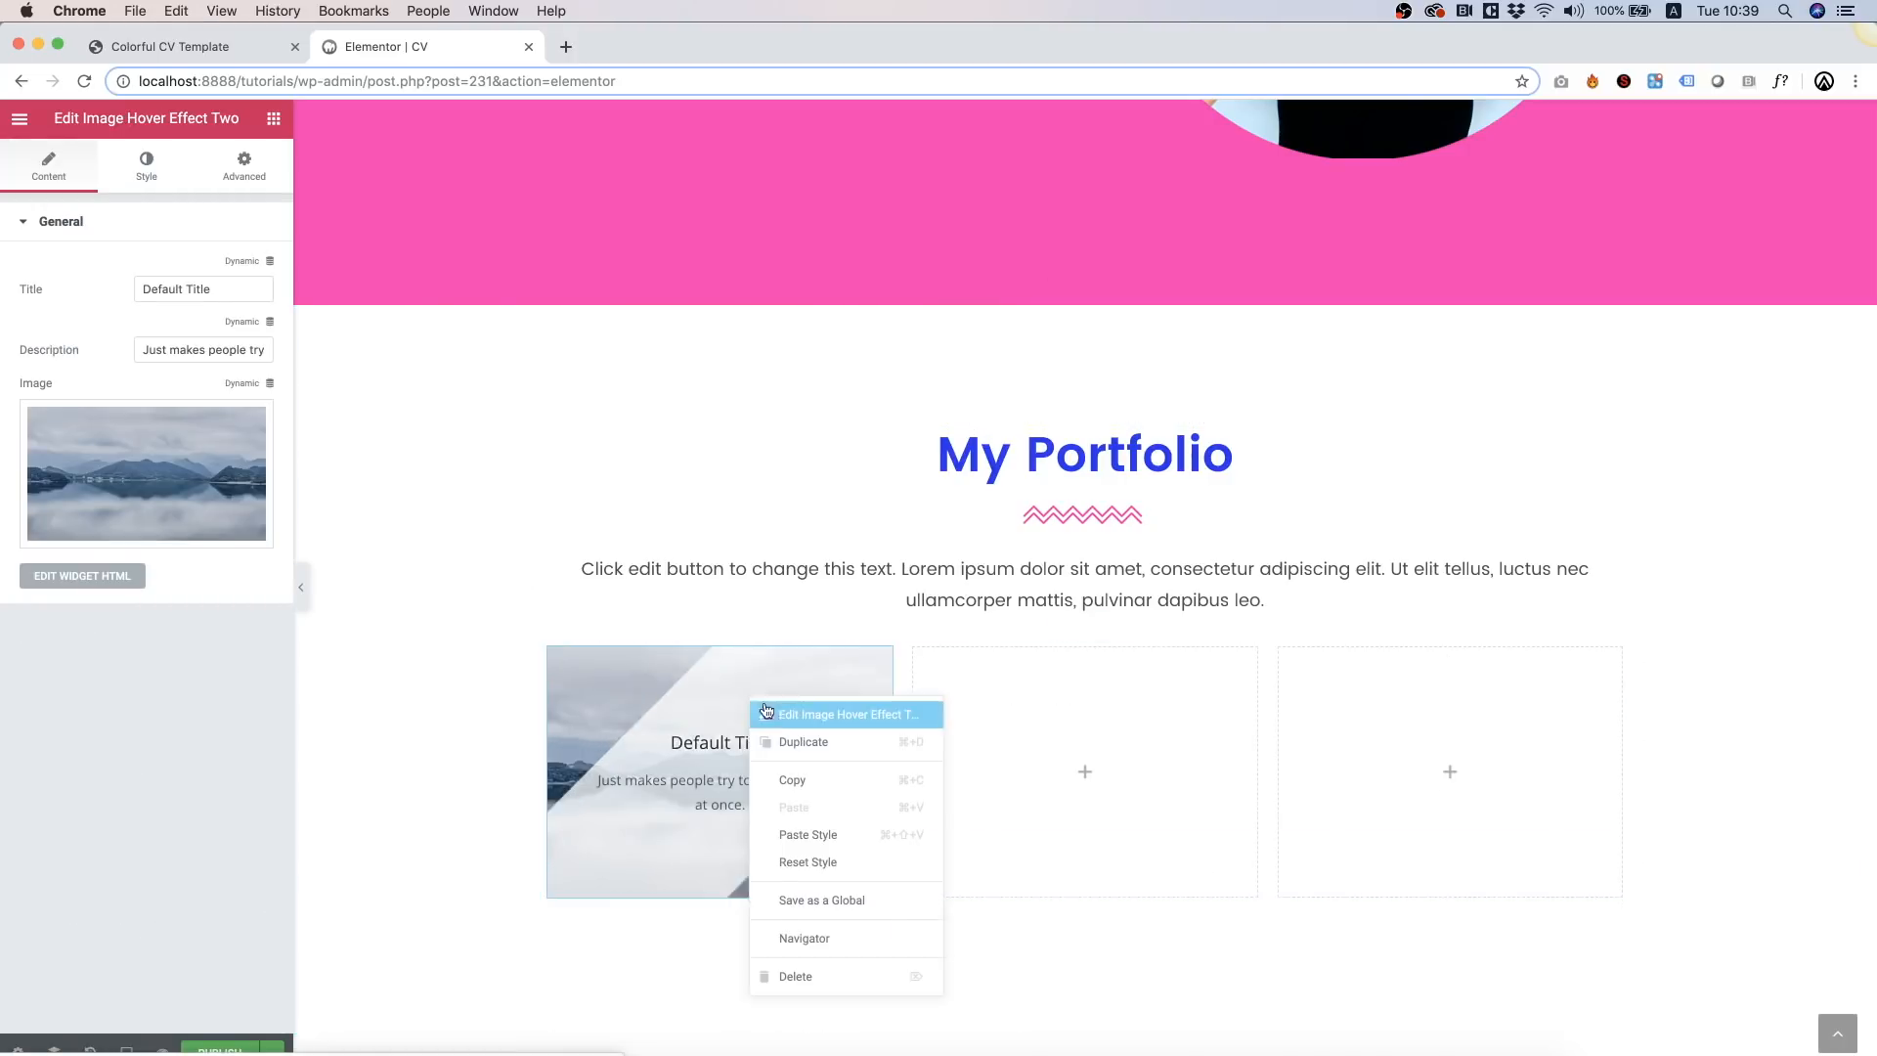
click(805, 780)
right_click(819, 785)
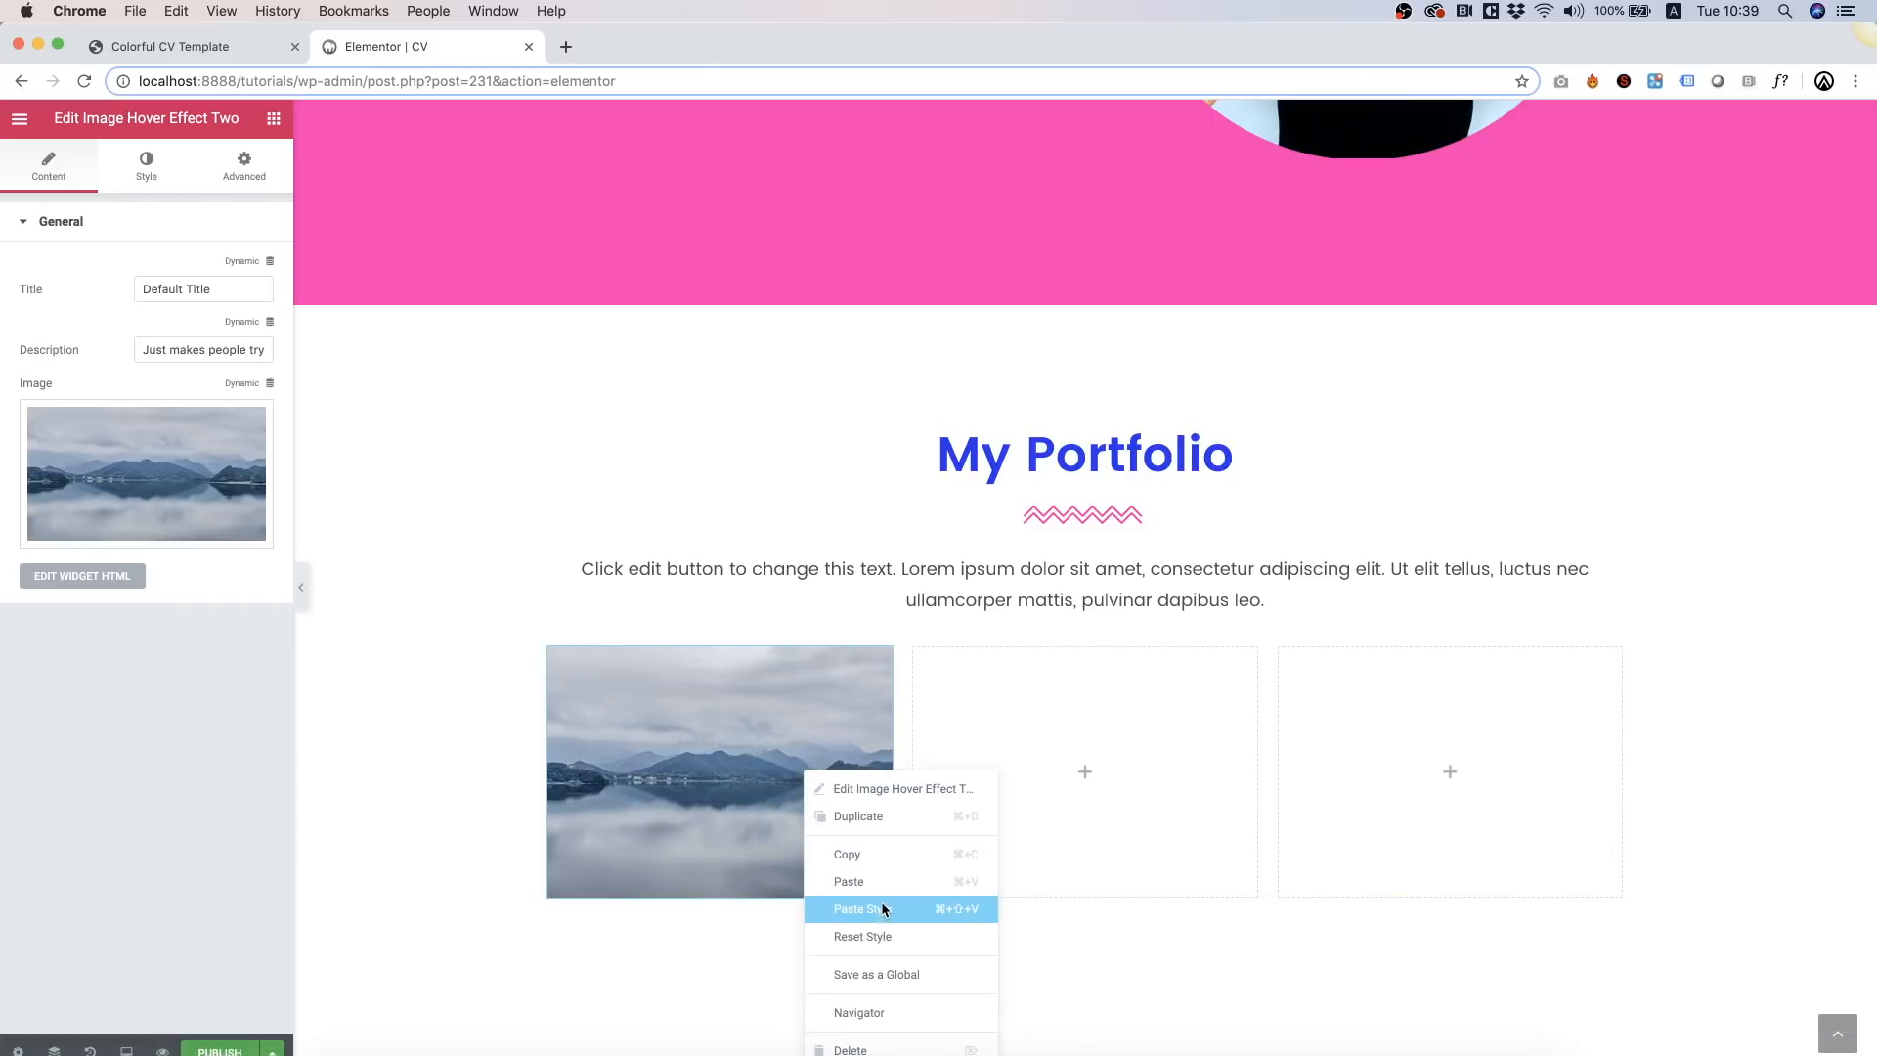
click(850, 882)
Step: Paste two copies of the hover widget into each of the second and third columns
right_click(1050, 749)
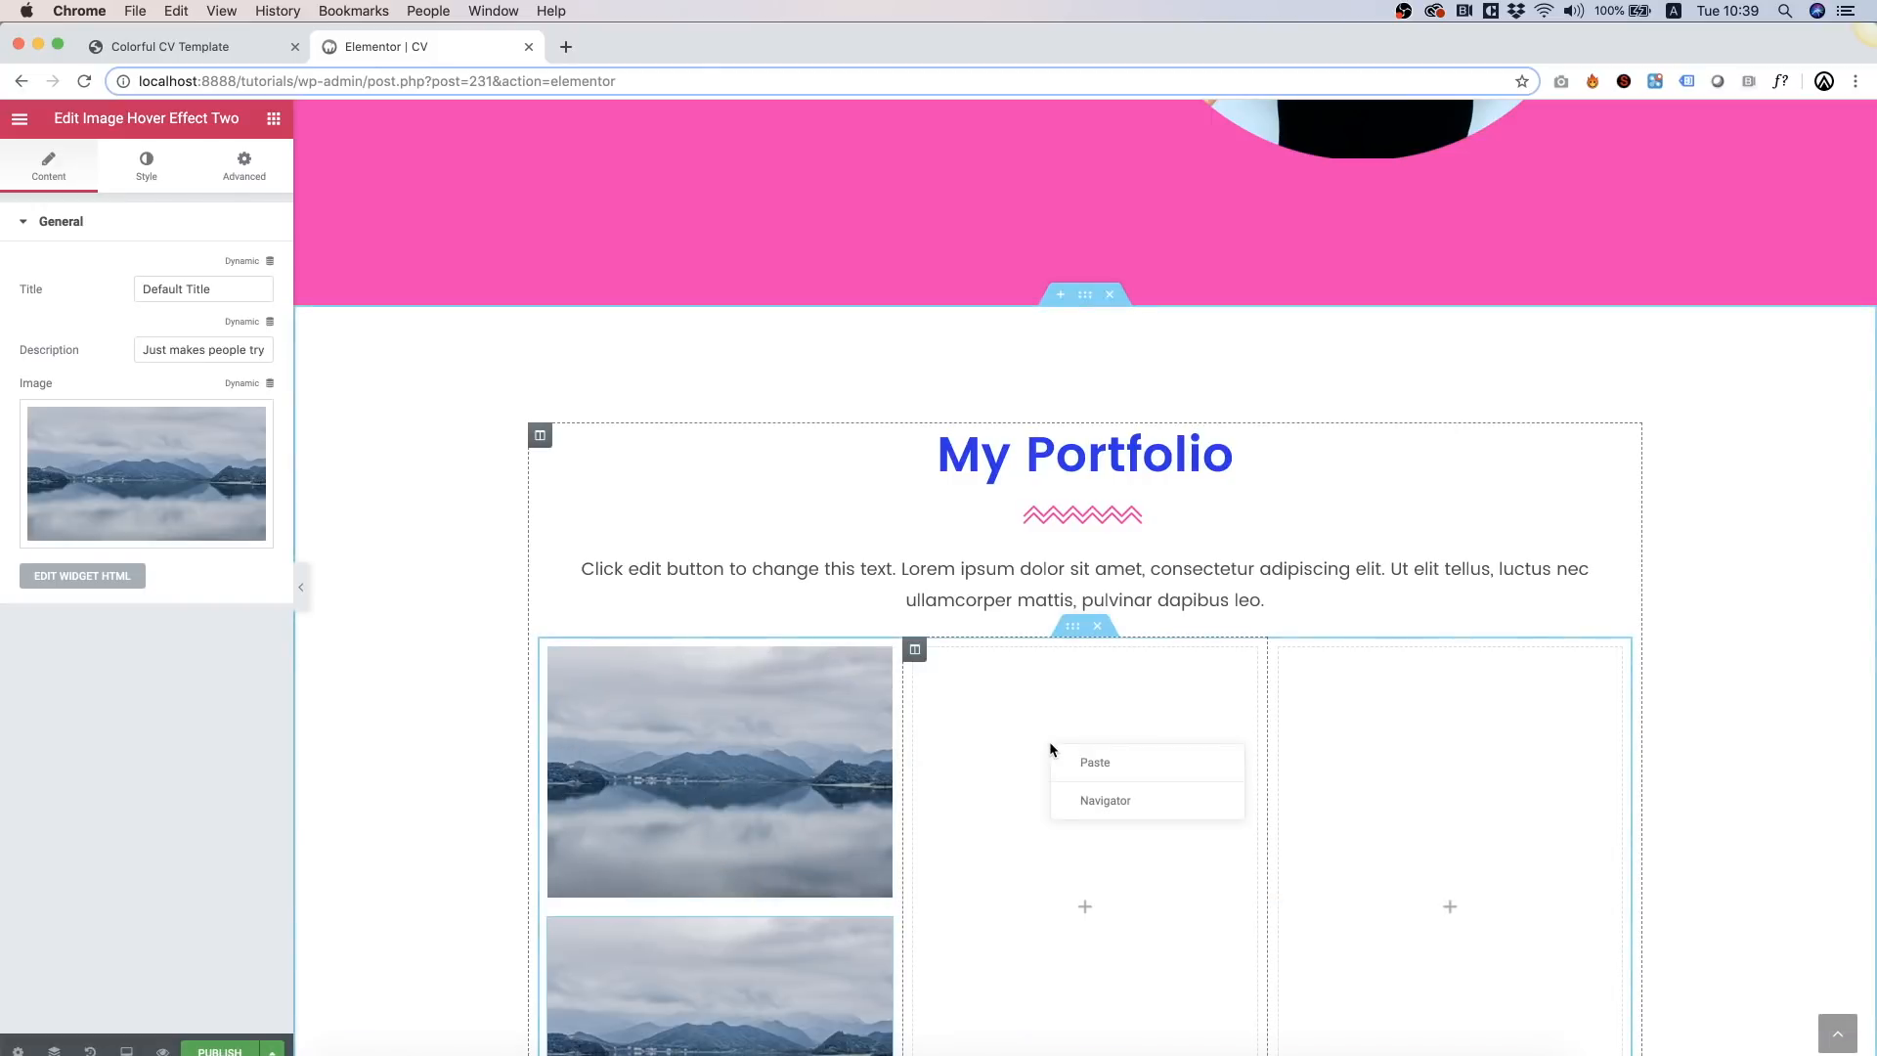
click(1107, 752)
right_click(1108, 755)
click(1158, 860)
right_click(1445, 700)
click(1474, 717)
right_click(1478, 722)
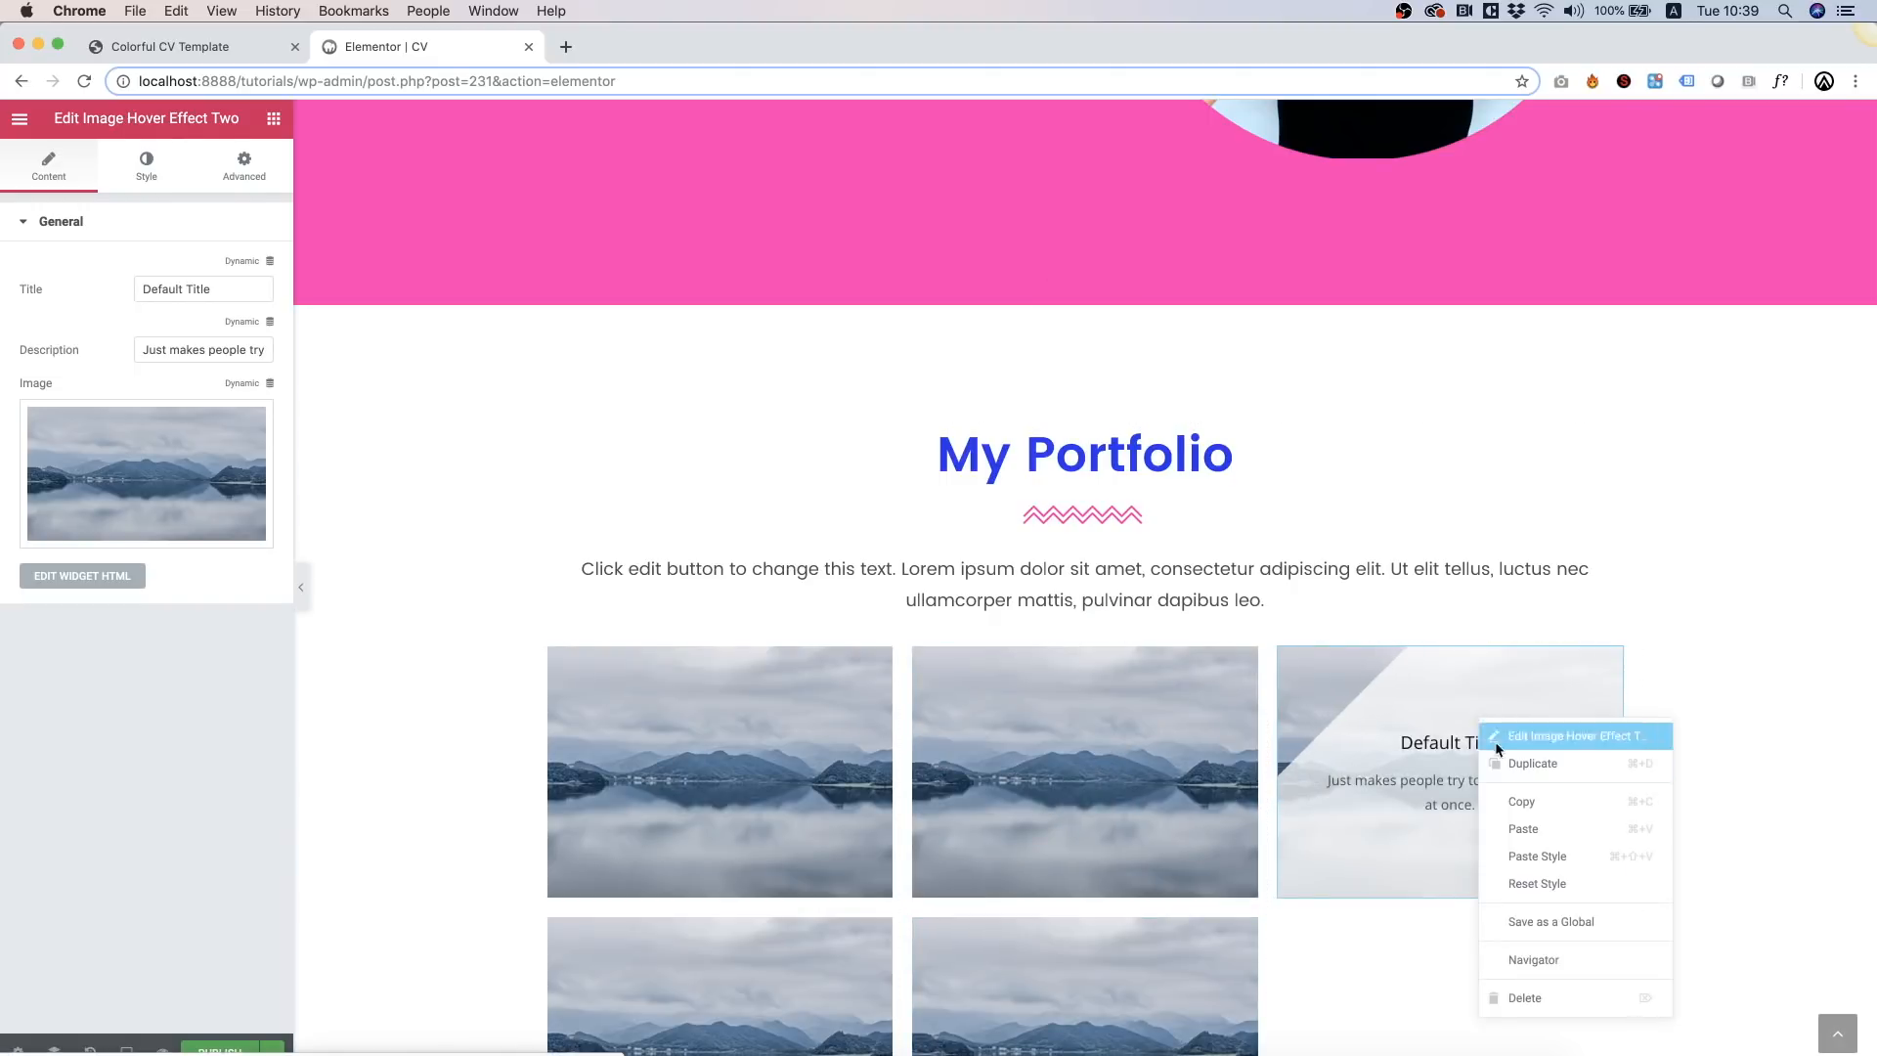
click(1518, 829)
Step: Set the top-row tiles to the drawing hands, street art and pop-art sunglasses photos
scroll(1516, 829, up, 2)
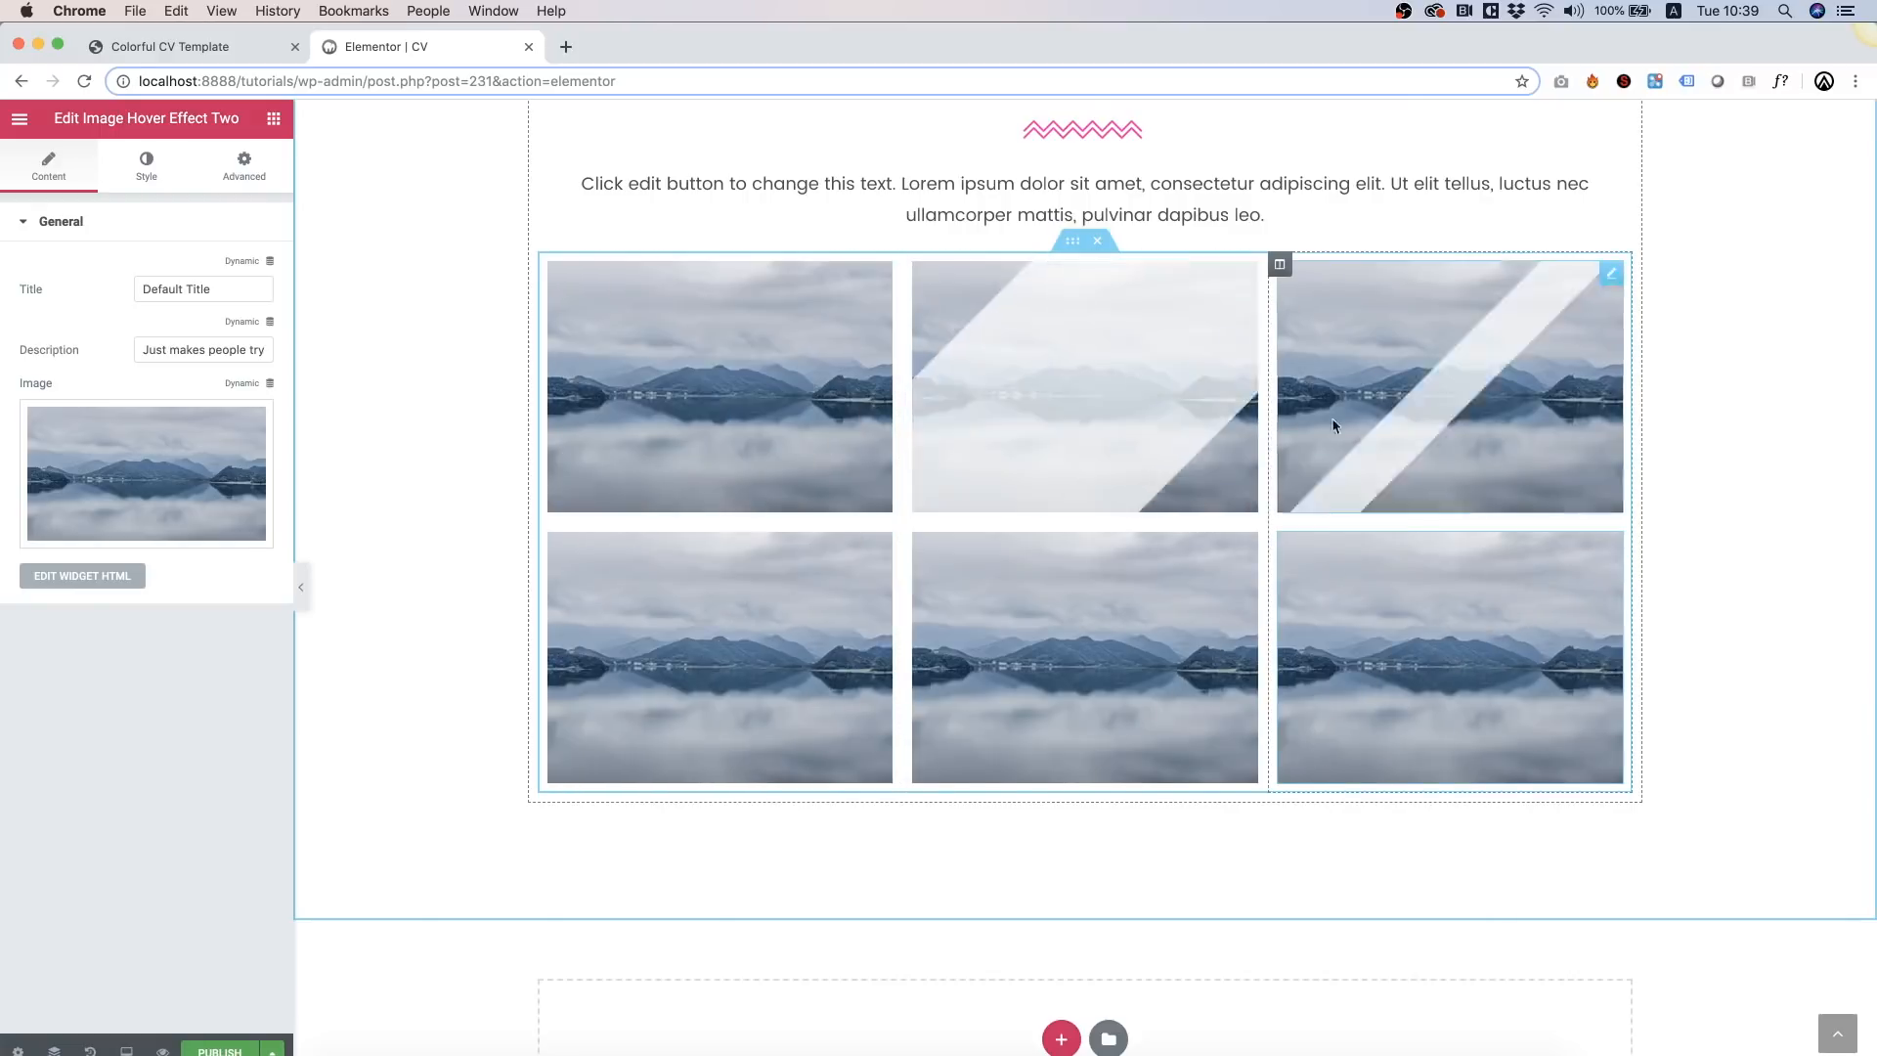
click(666, 411)
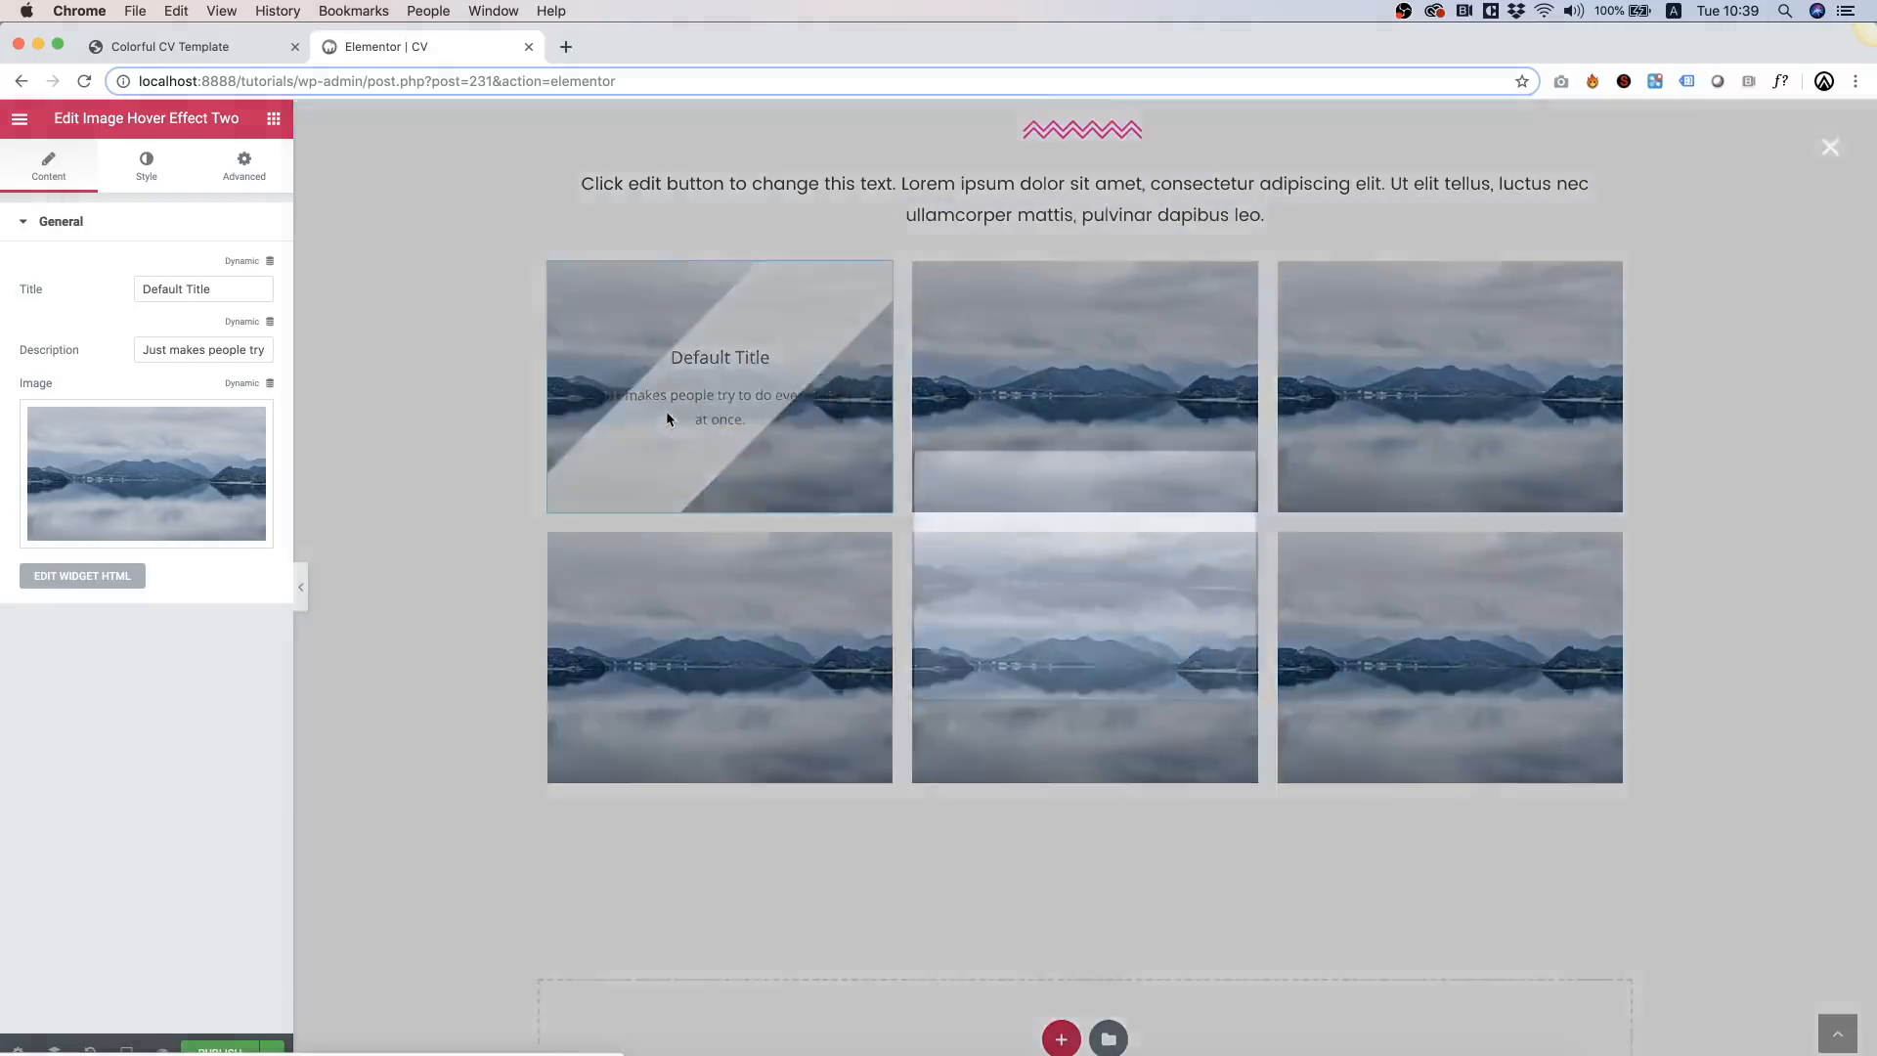
click(687, 332)
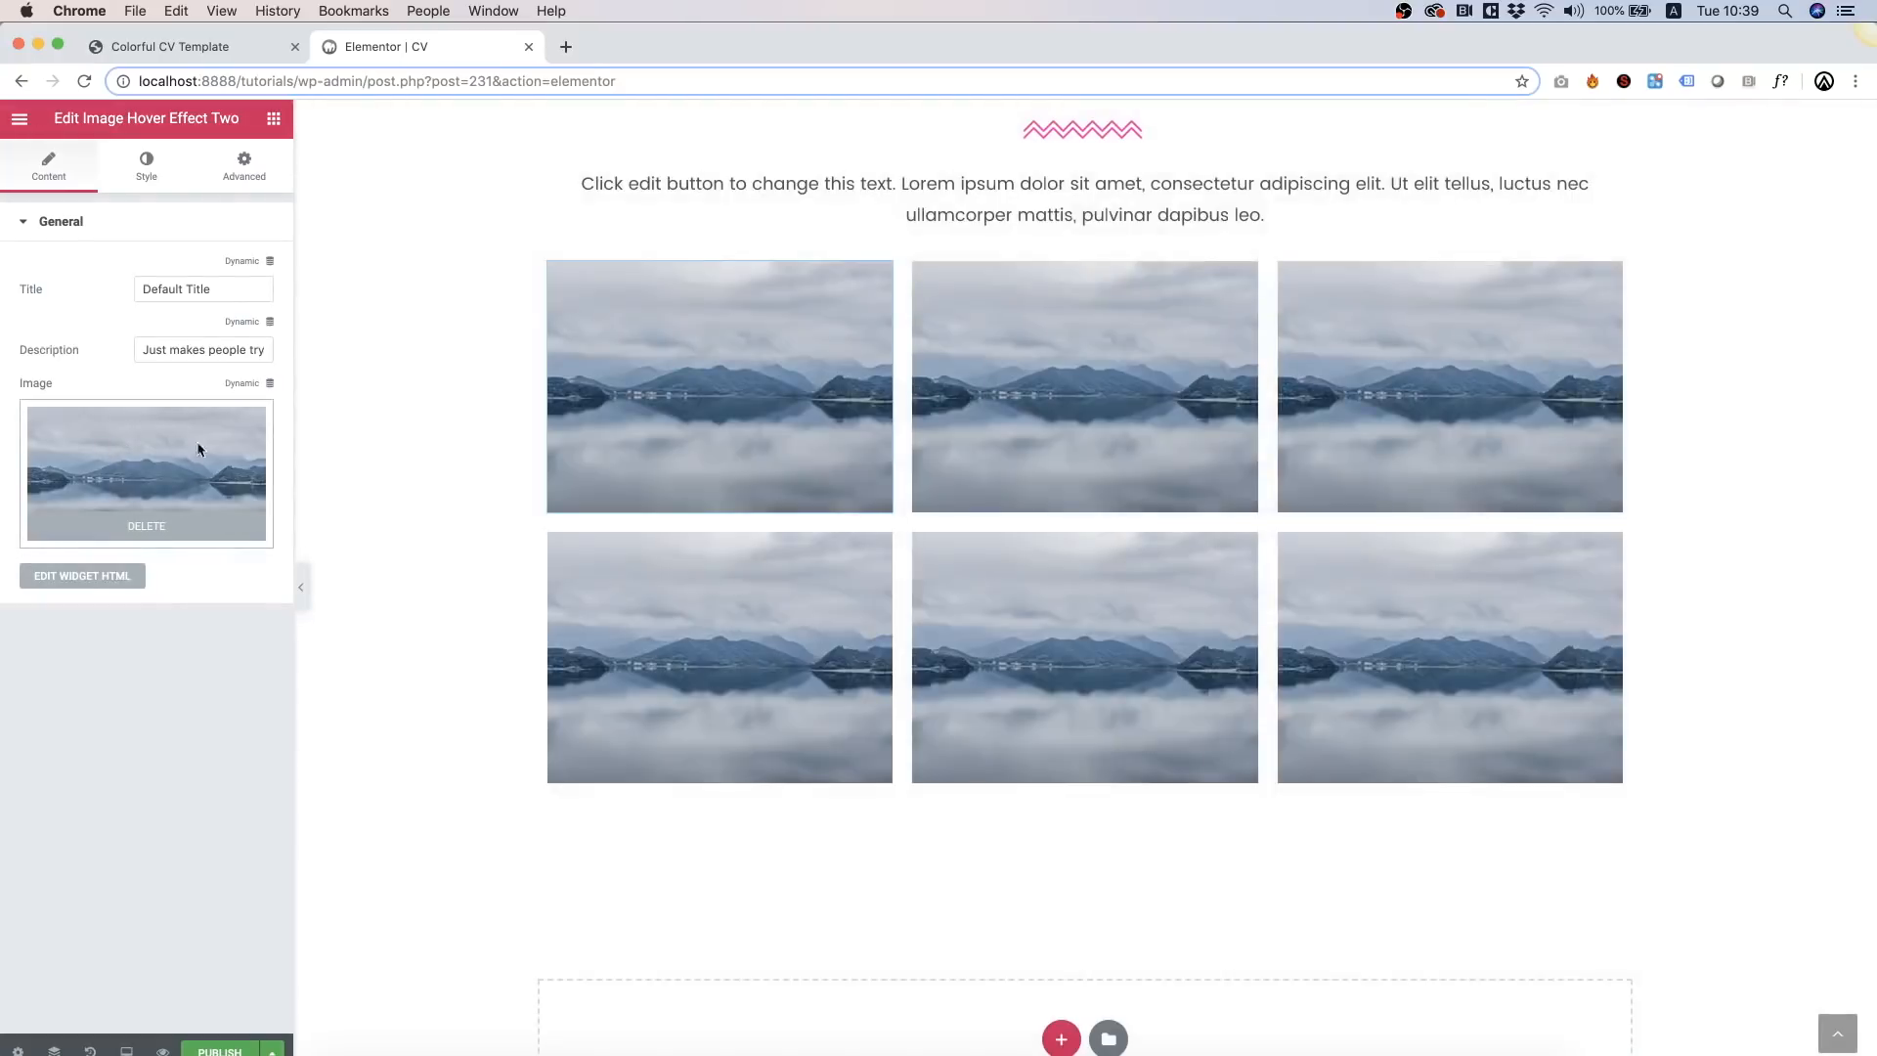
click(185, 484)
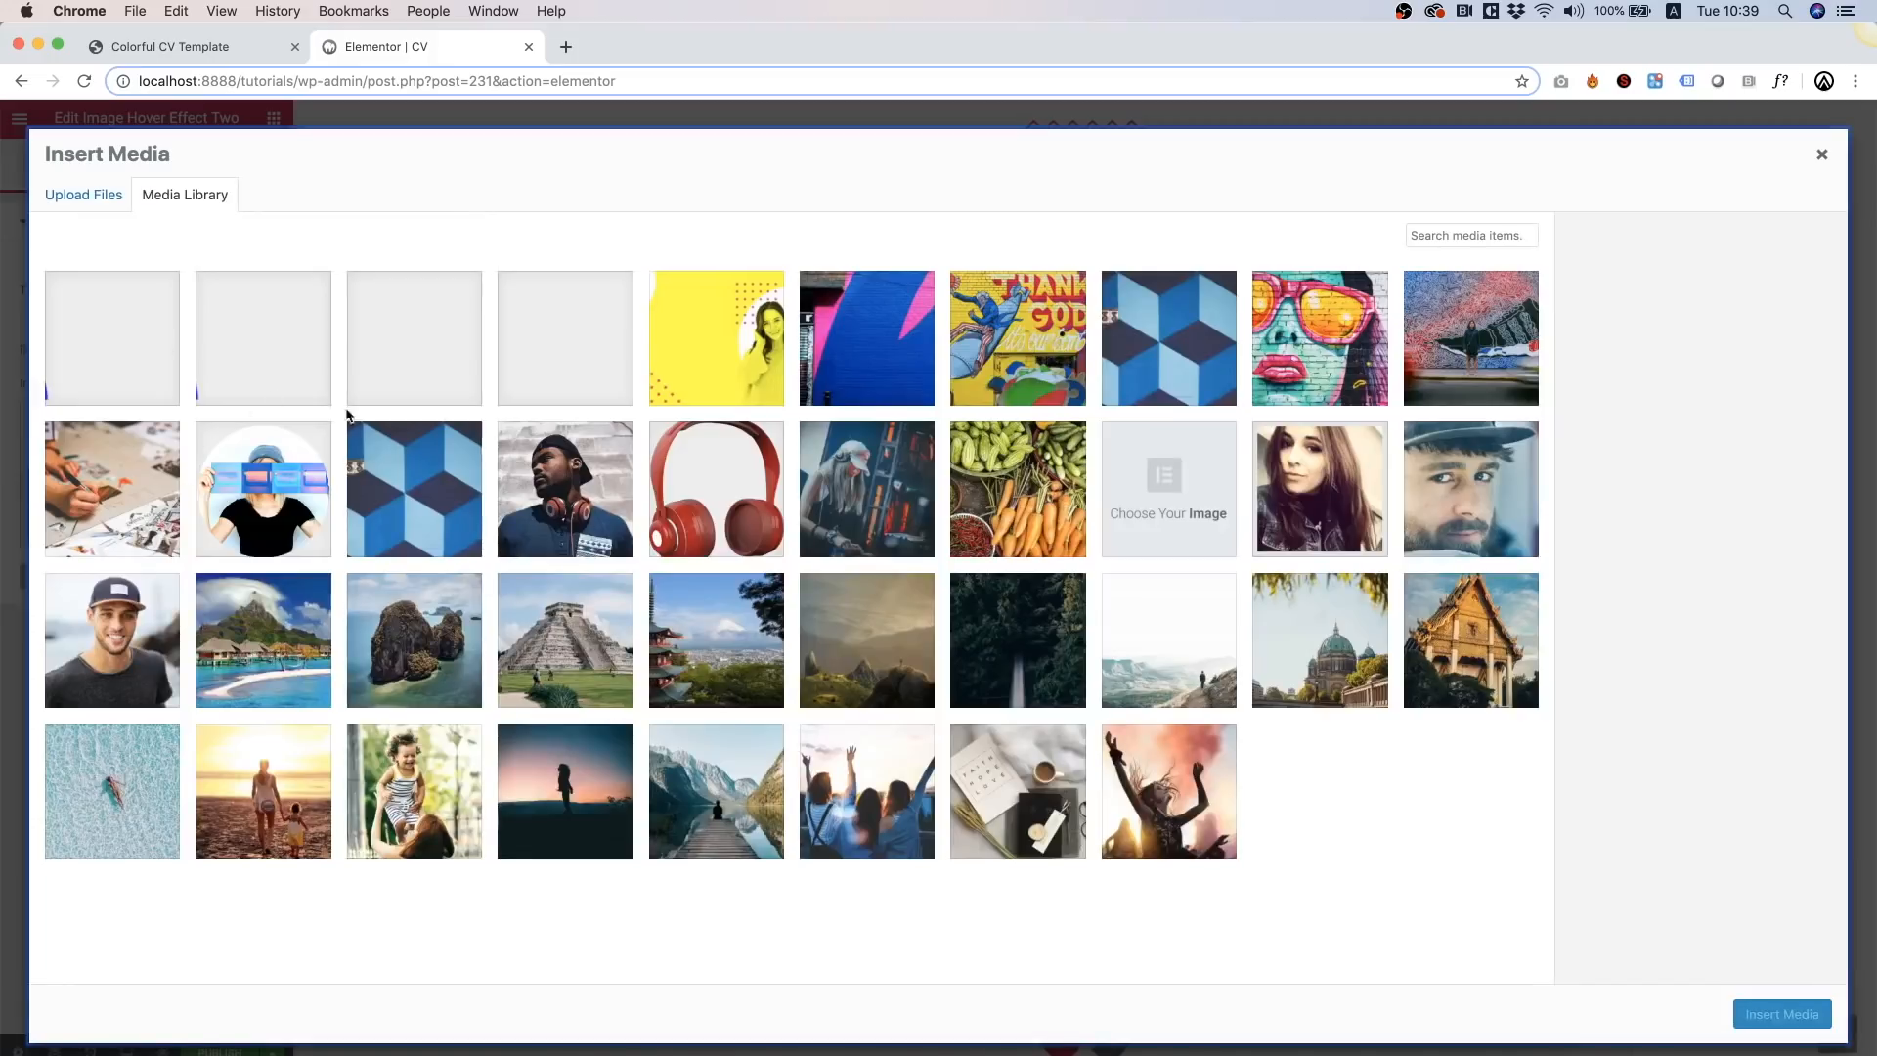
click(100, 452)
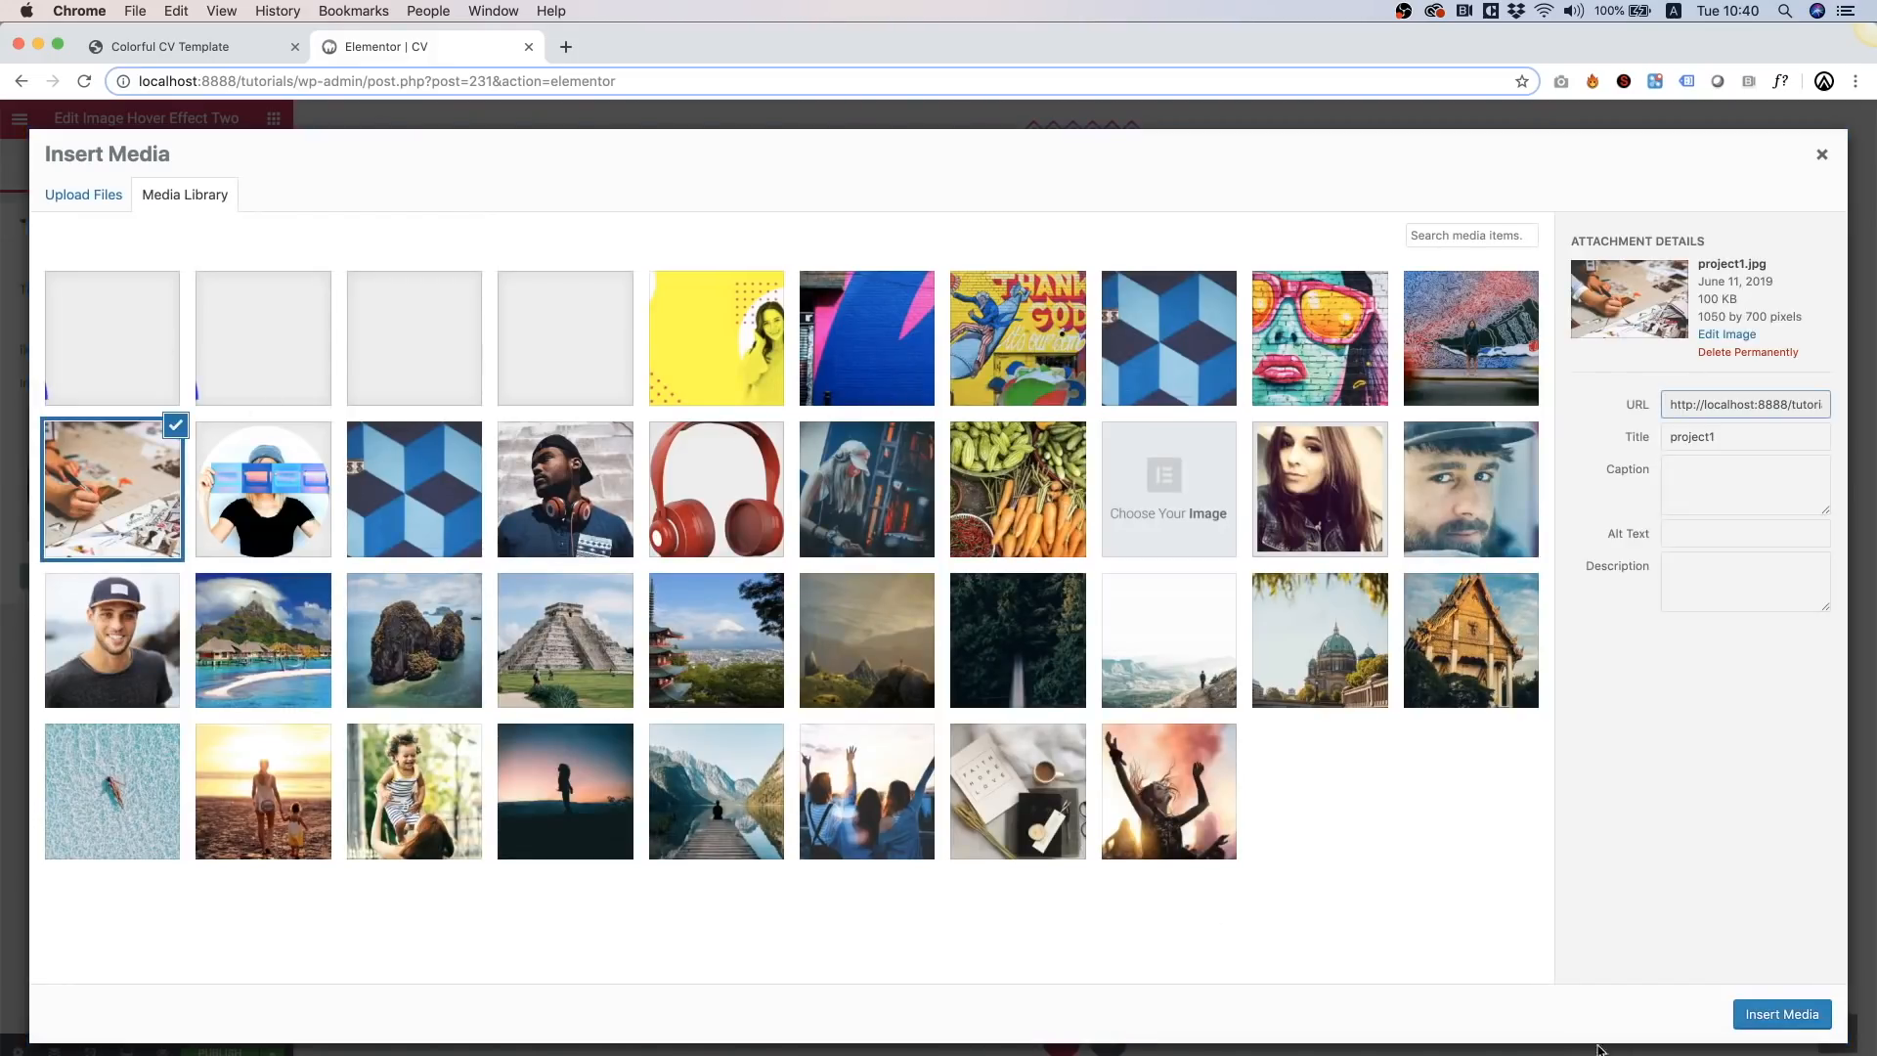
click(1781, 1014)
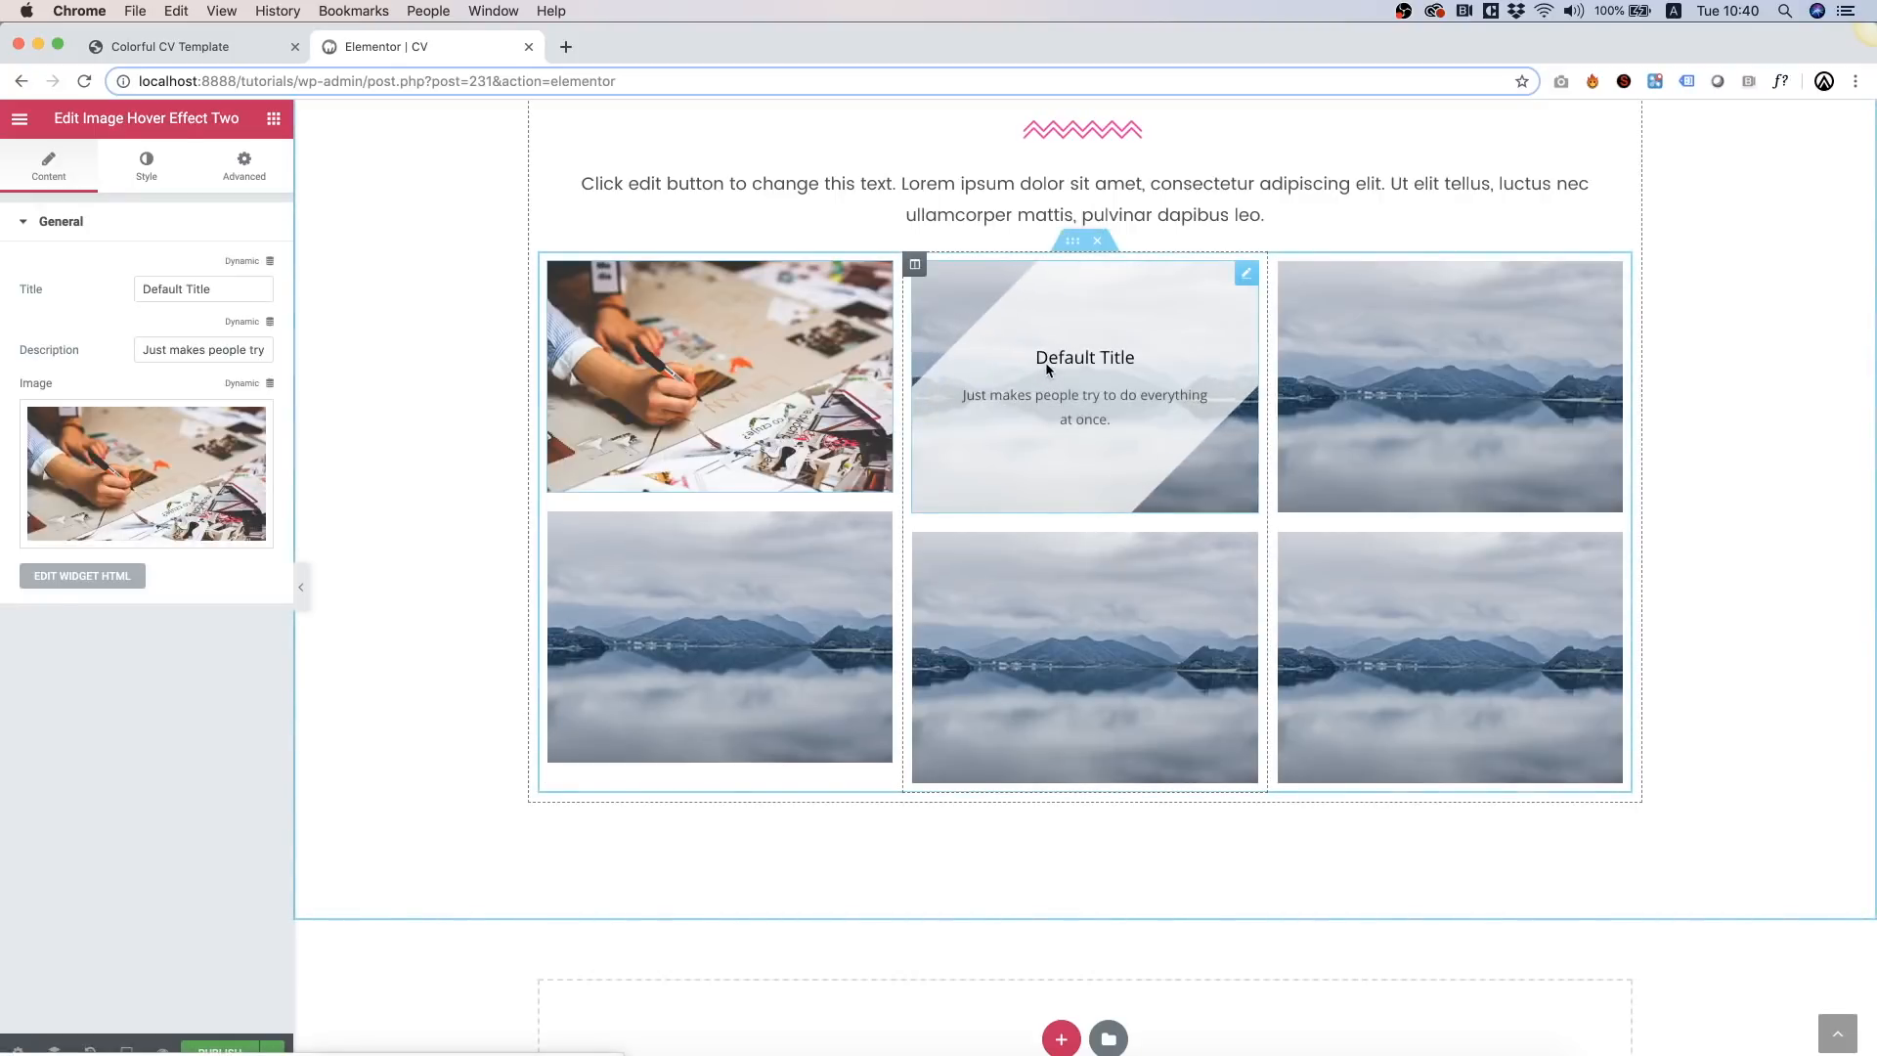
right_click(1046, 366)
click(1112, 379)
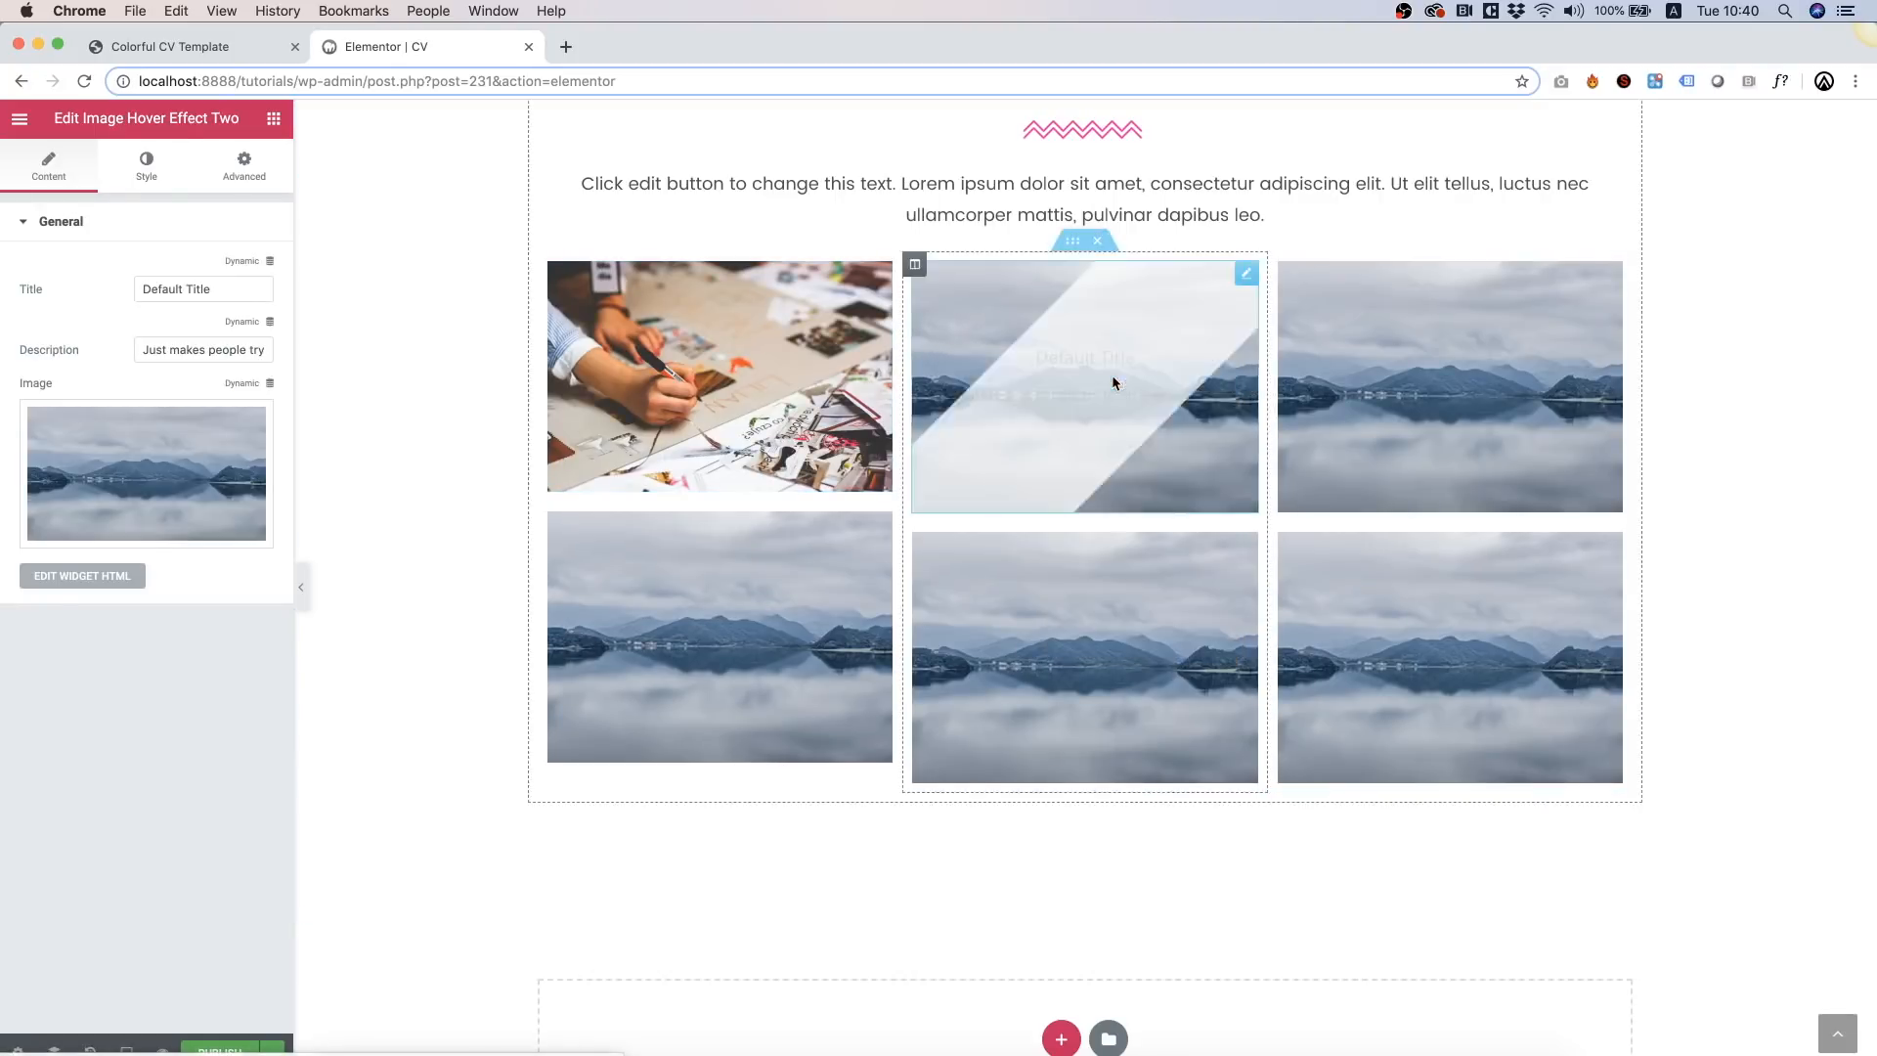
click(219, 438)
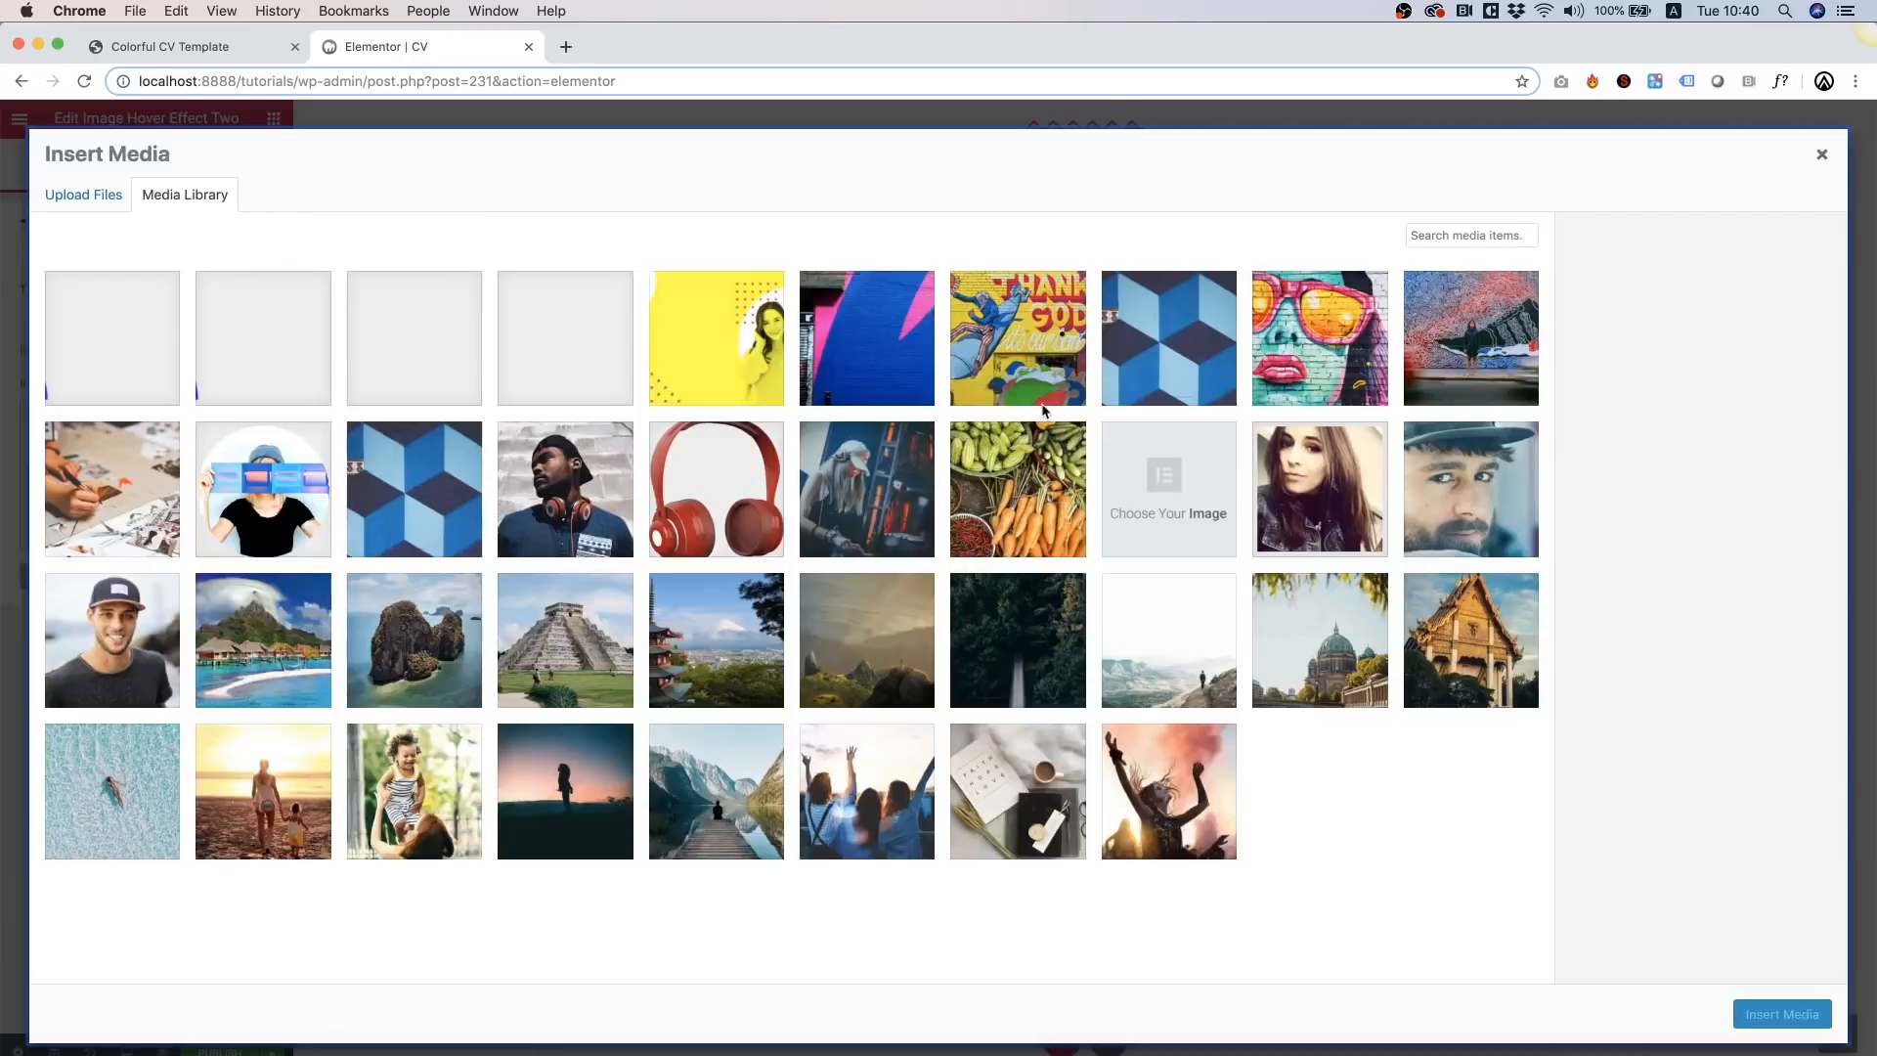
click(1460, 341)
click(1807, 1017)
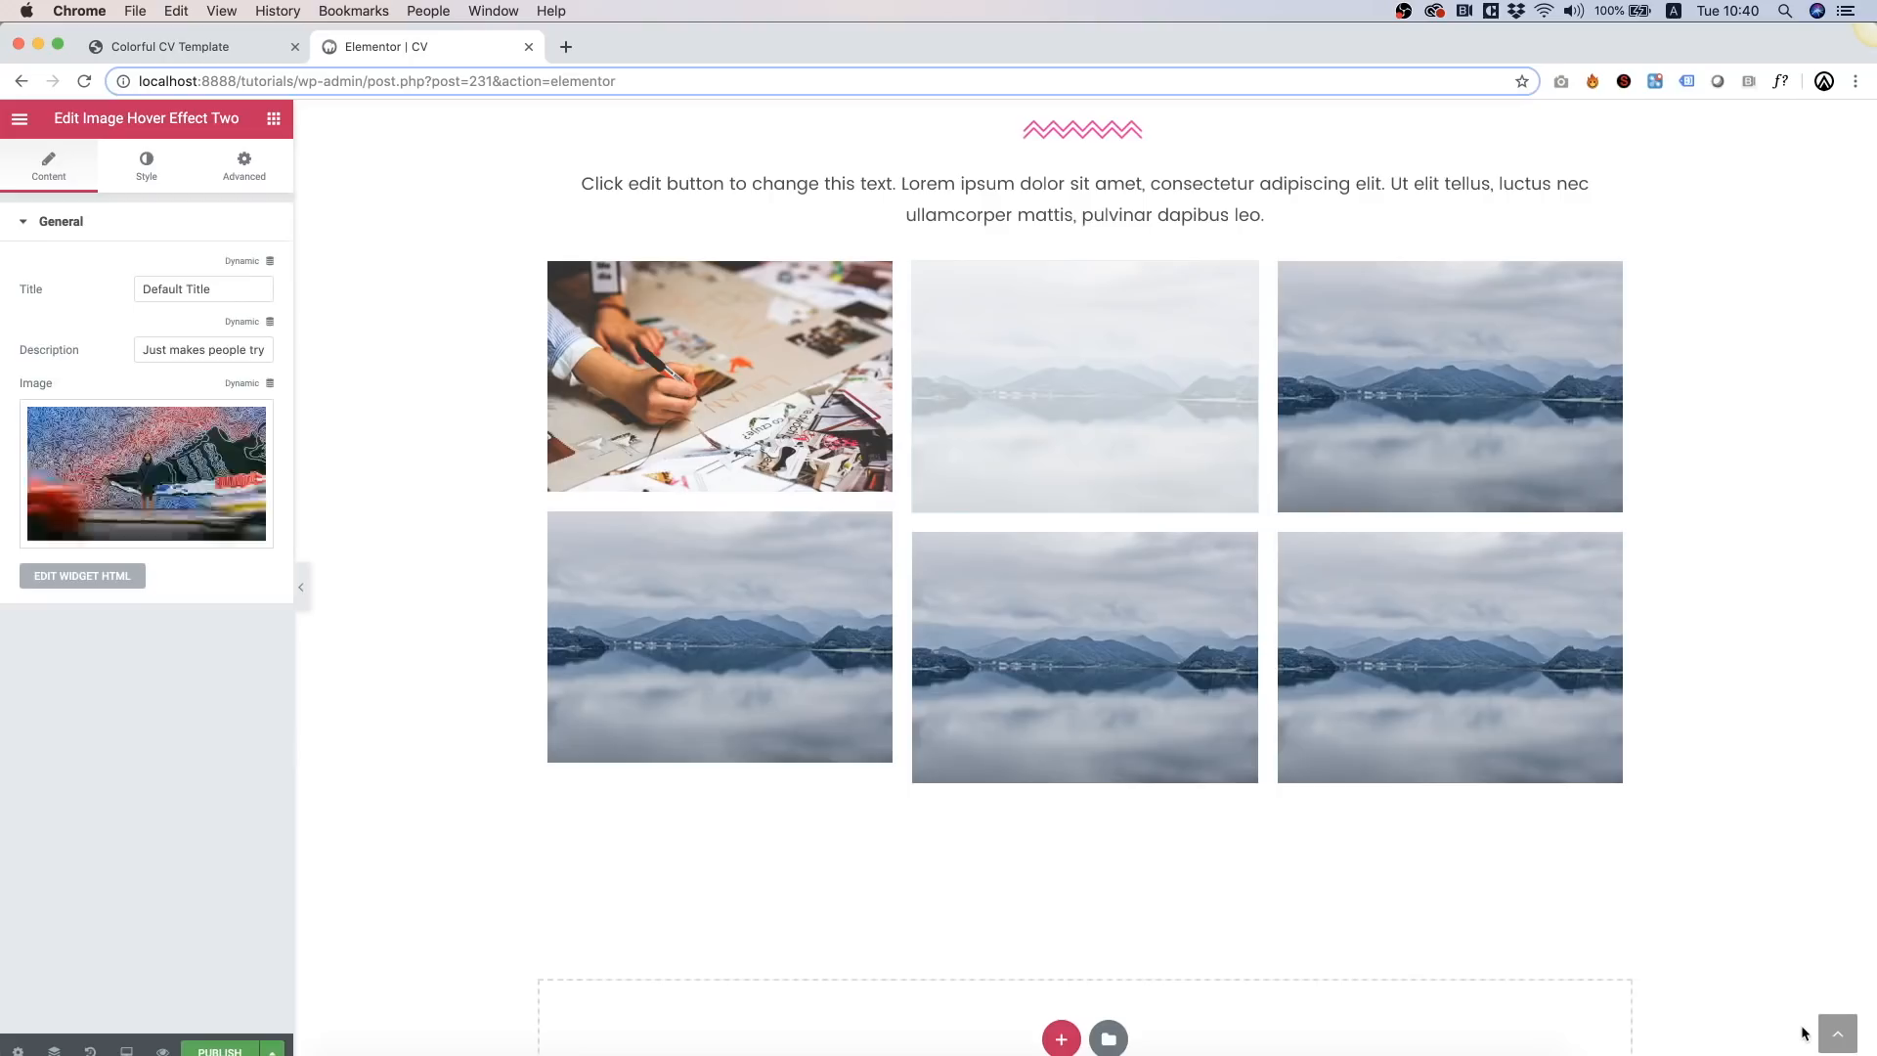
right_click(1453, 362)
click(1531, 377)
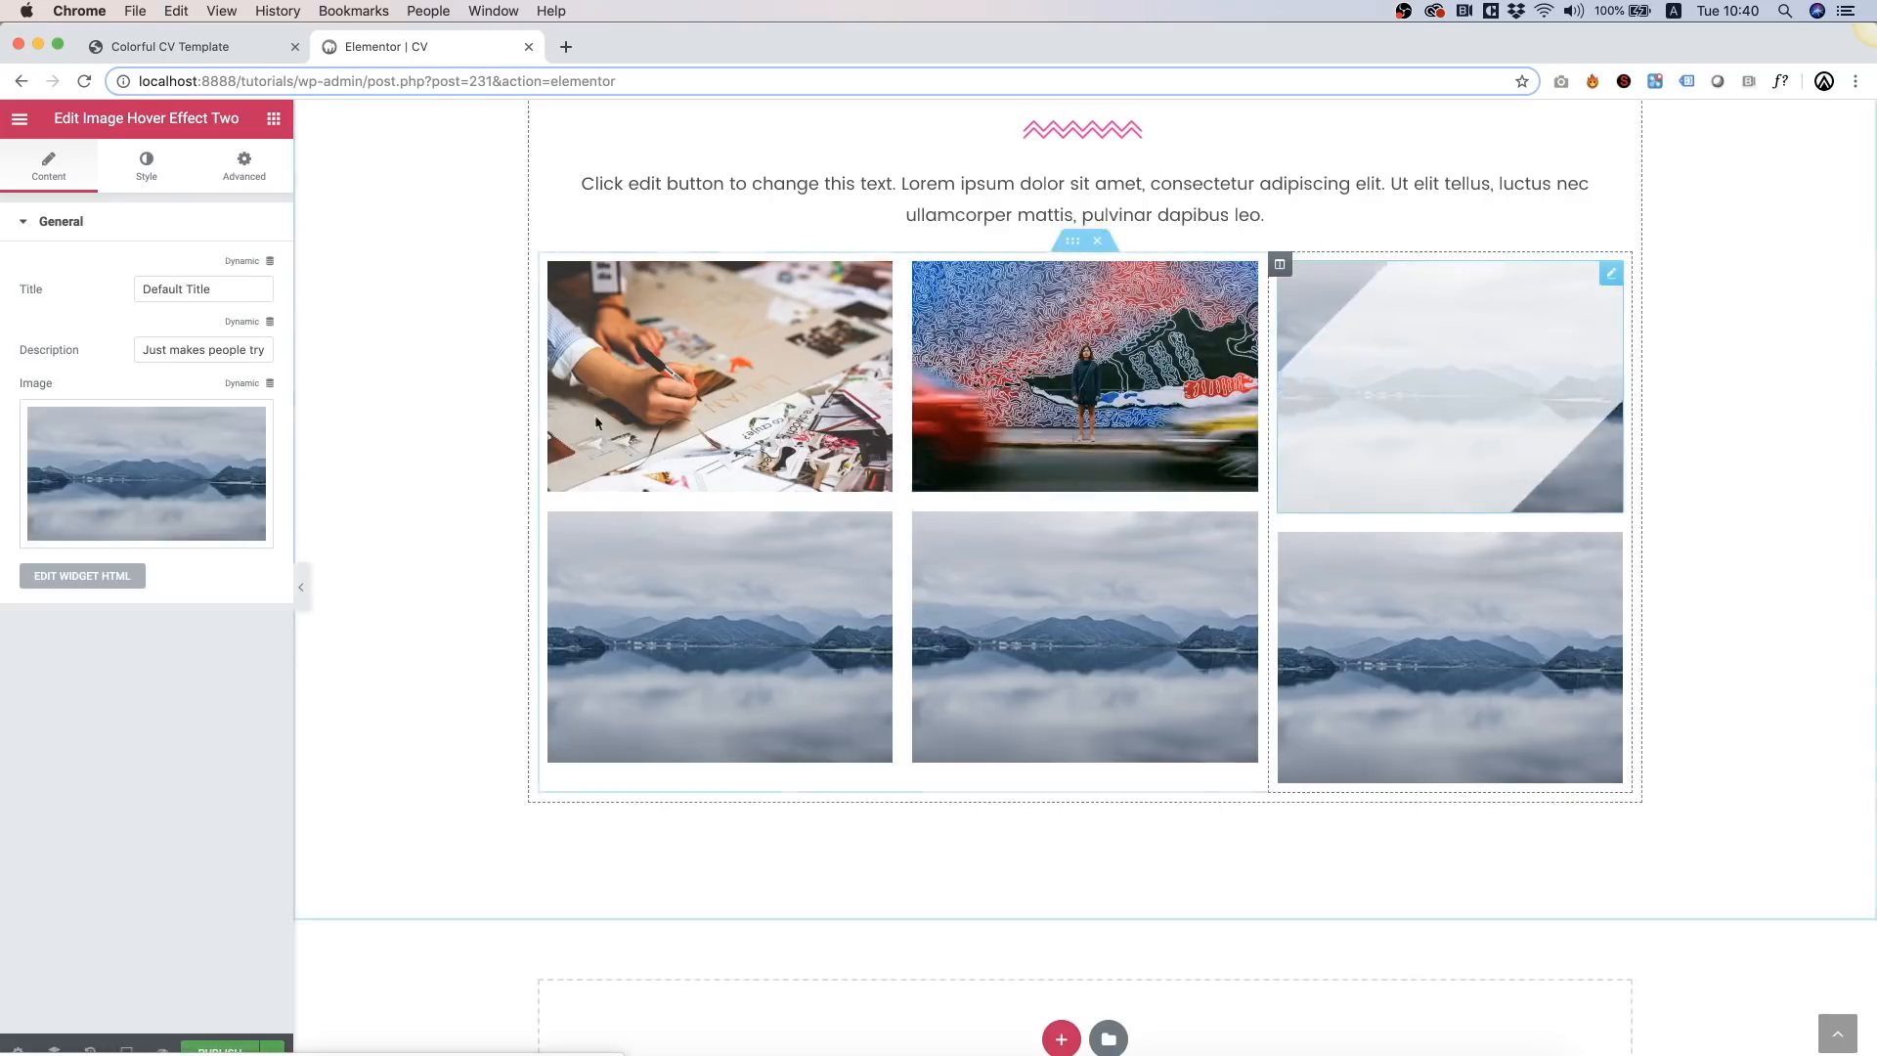
click(172, 467)
click(1315, 348)
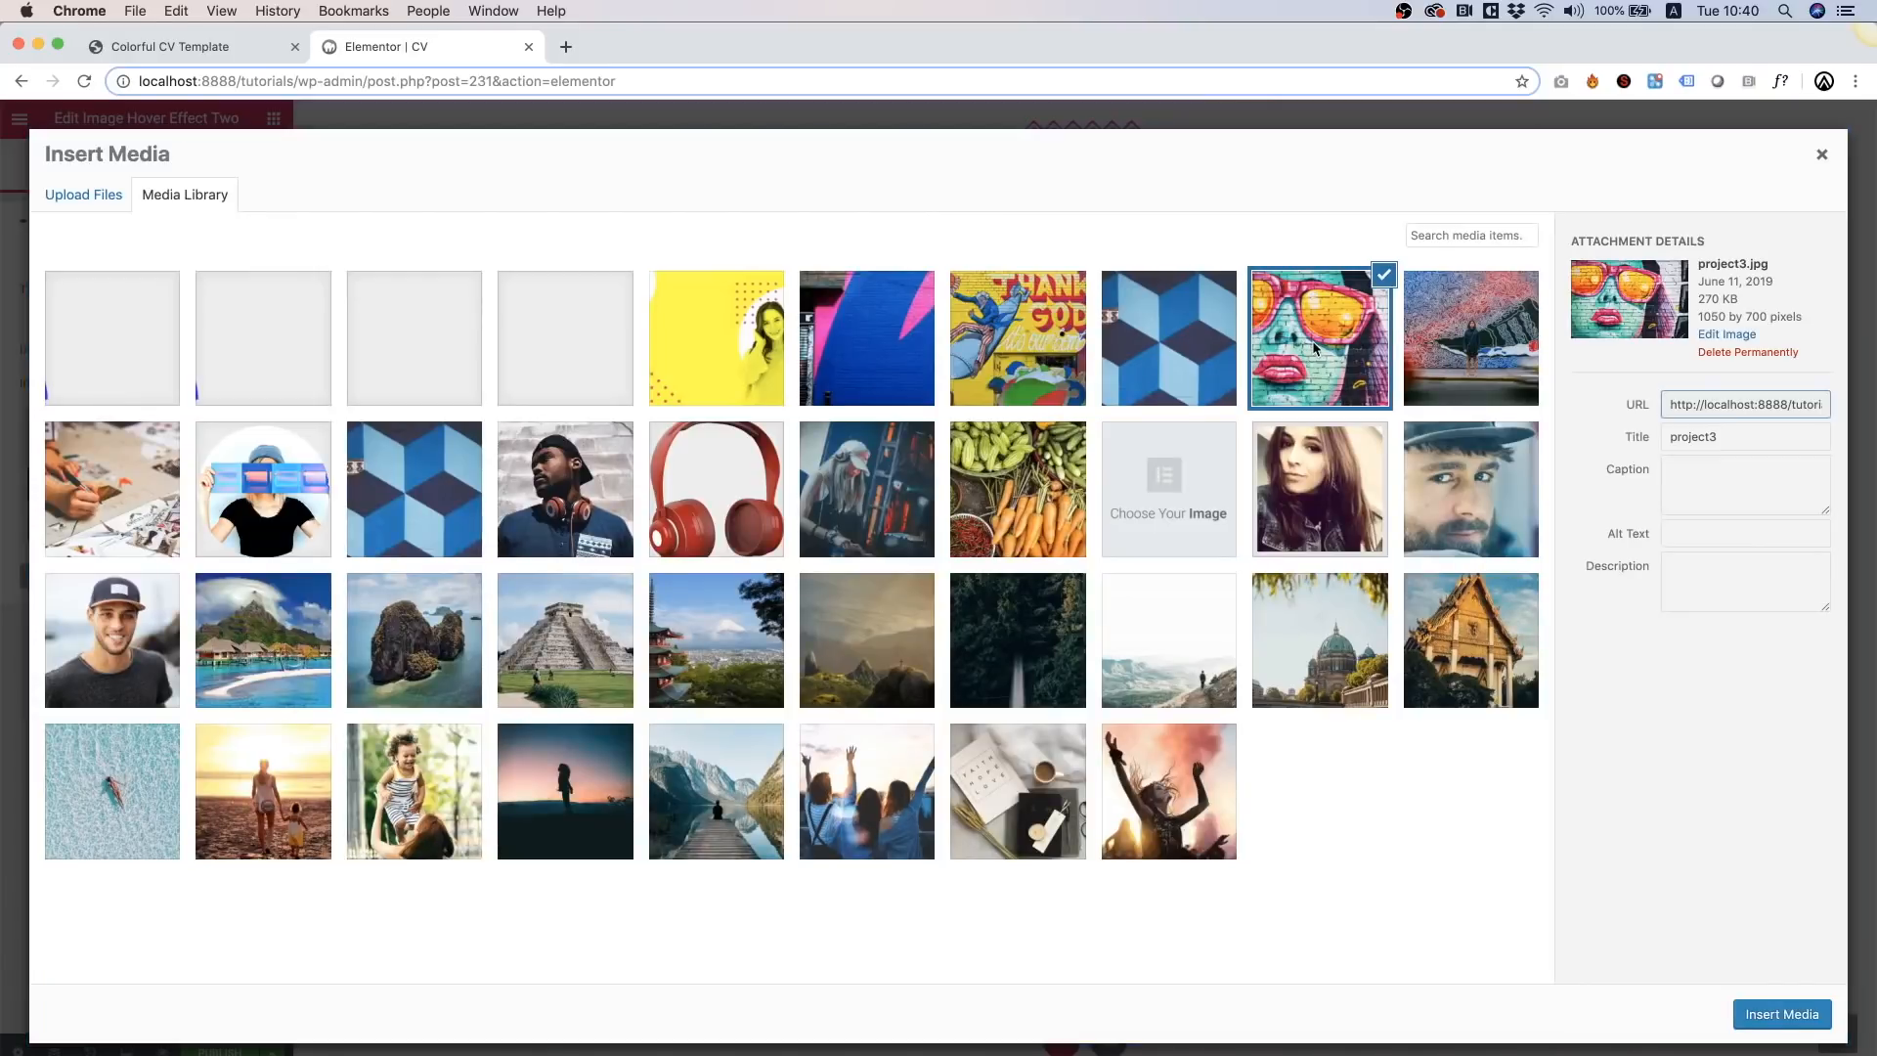
click(1770, 1014)
Step: Set the bottom-row tiles to the Thank God graffiti, blue-pink wall and blue cubes photos
right_click(636, 602)
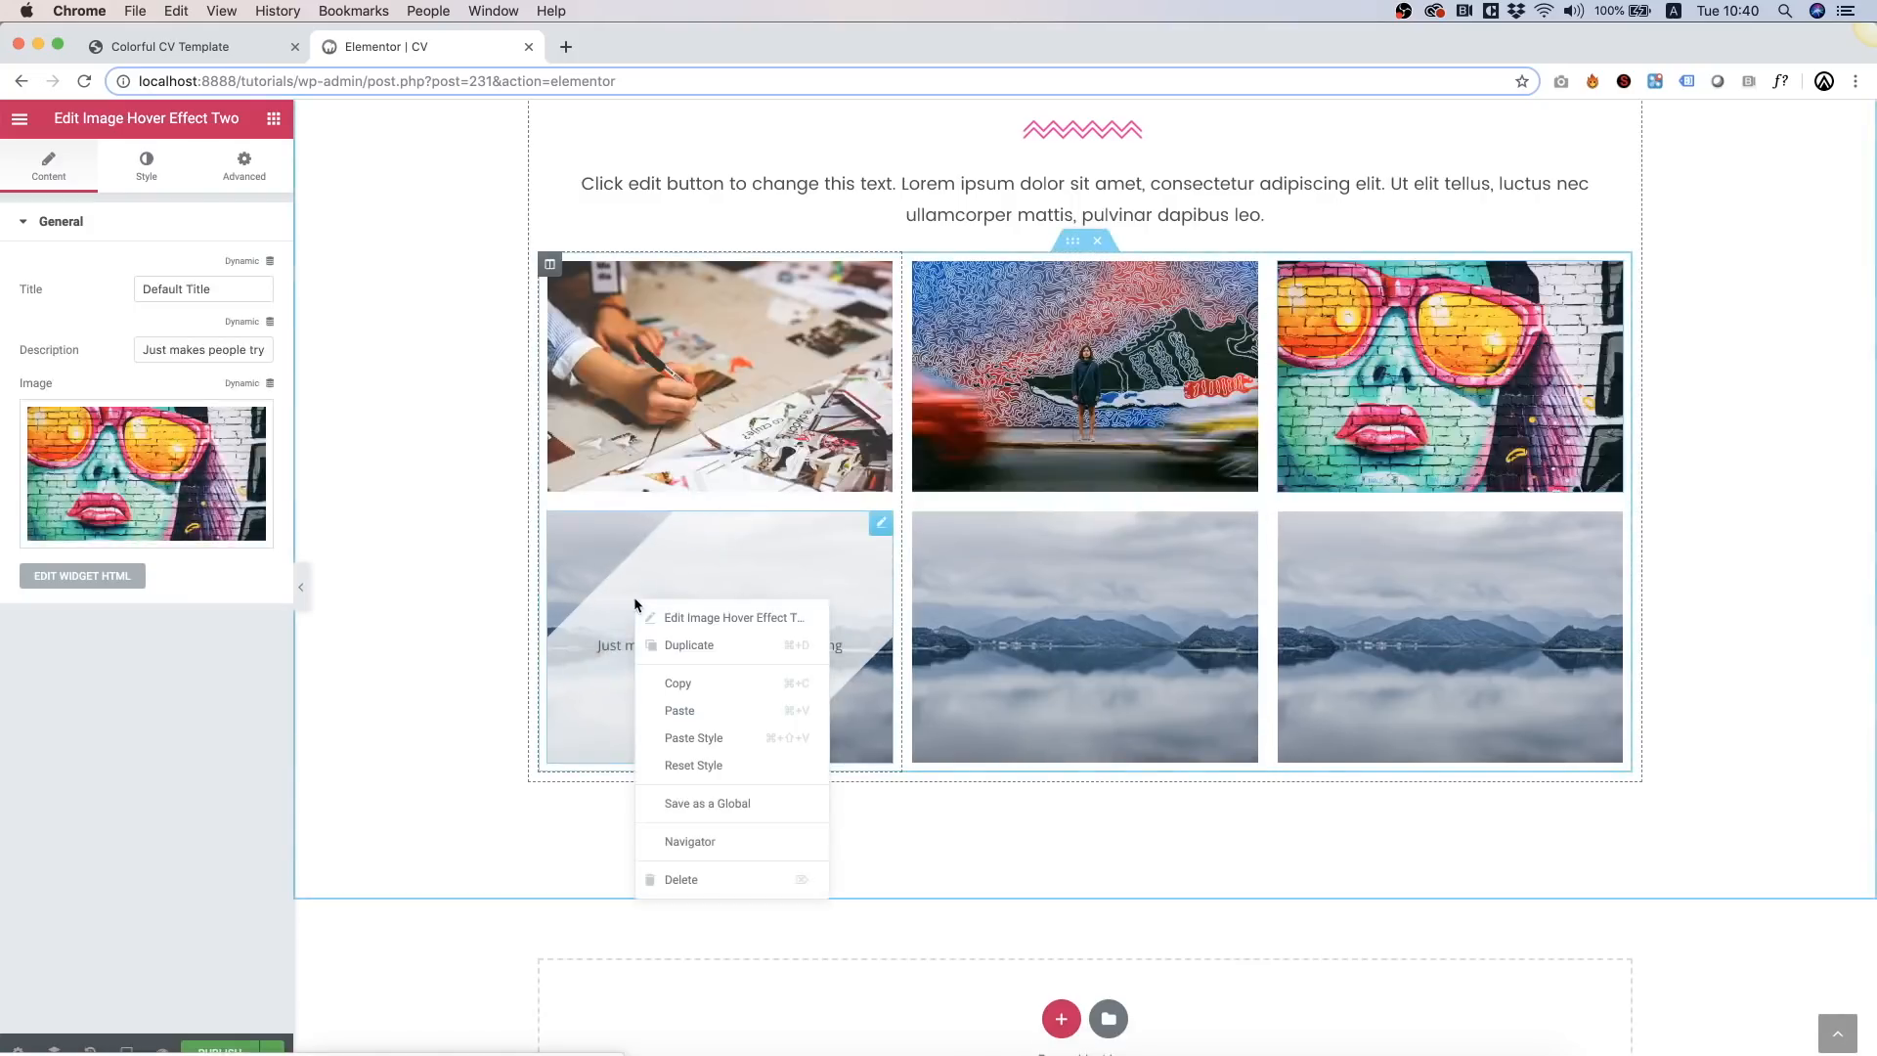
click(718, 630)
right_click(137, 465)
click(101, 440)
click(102, 440)
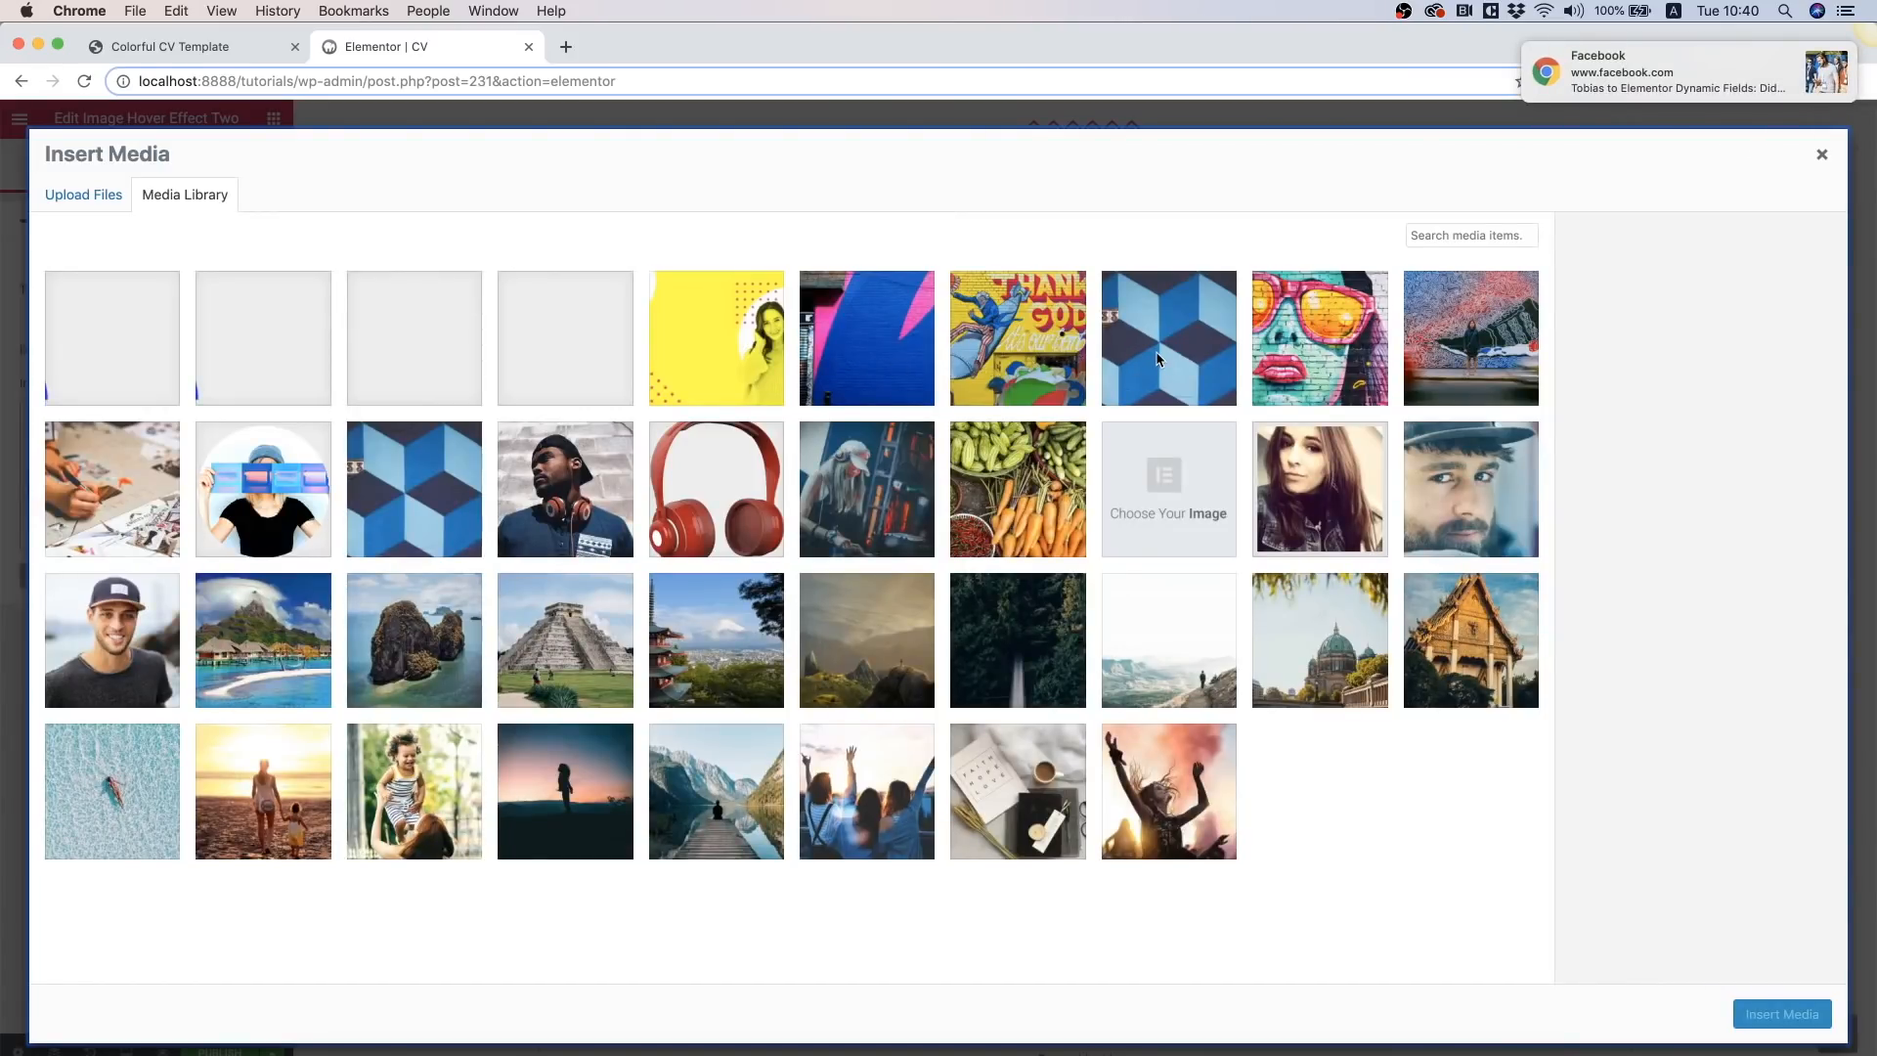
click(1041, 358)
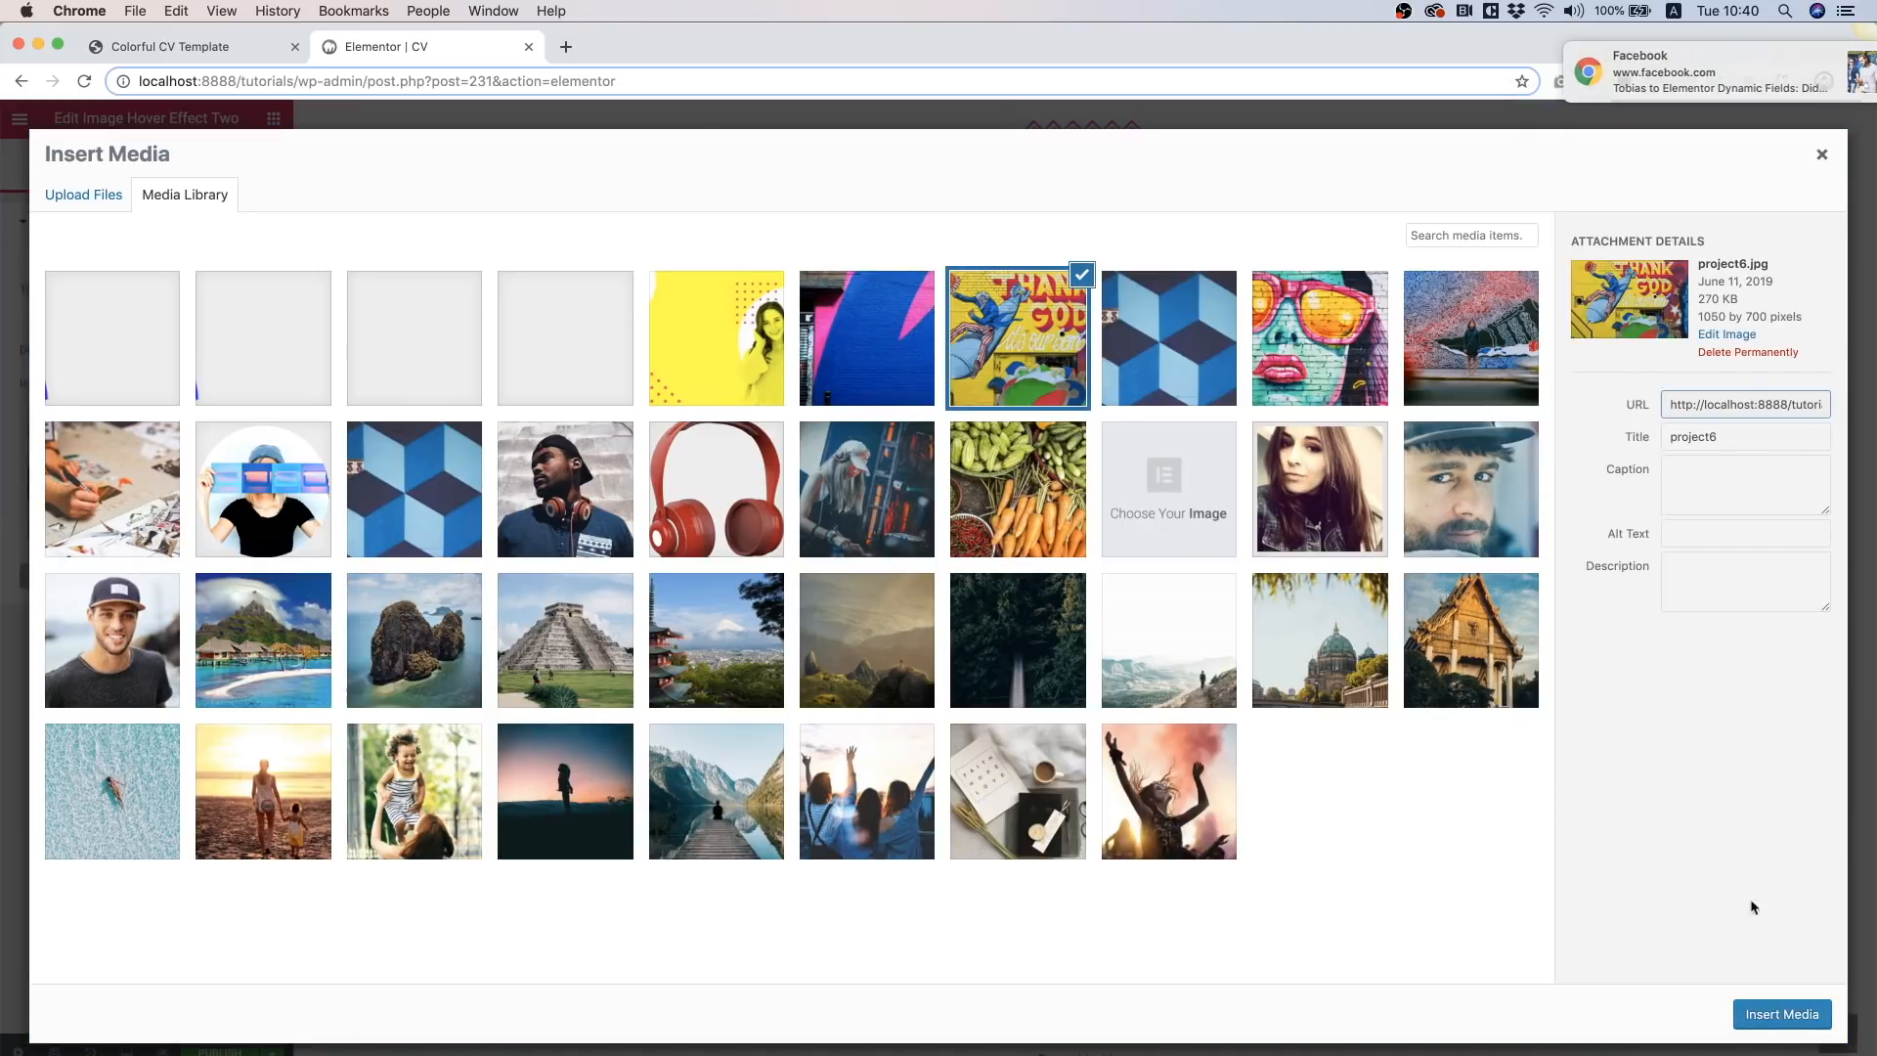
click(1783, 1014)
right_click(1029, 523)
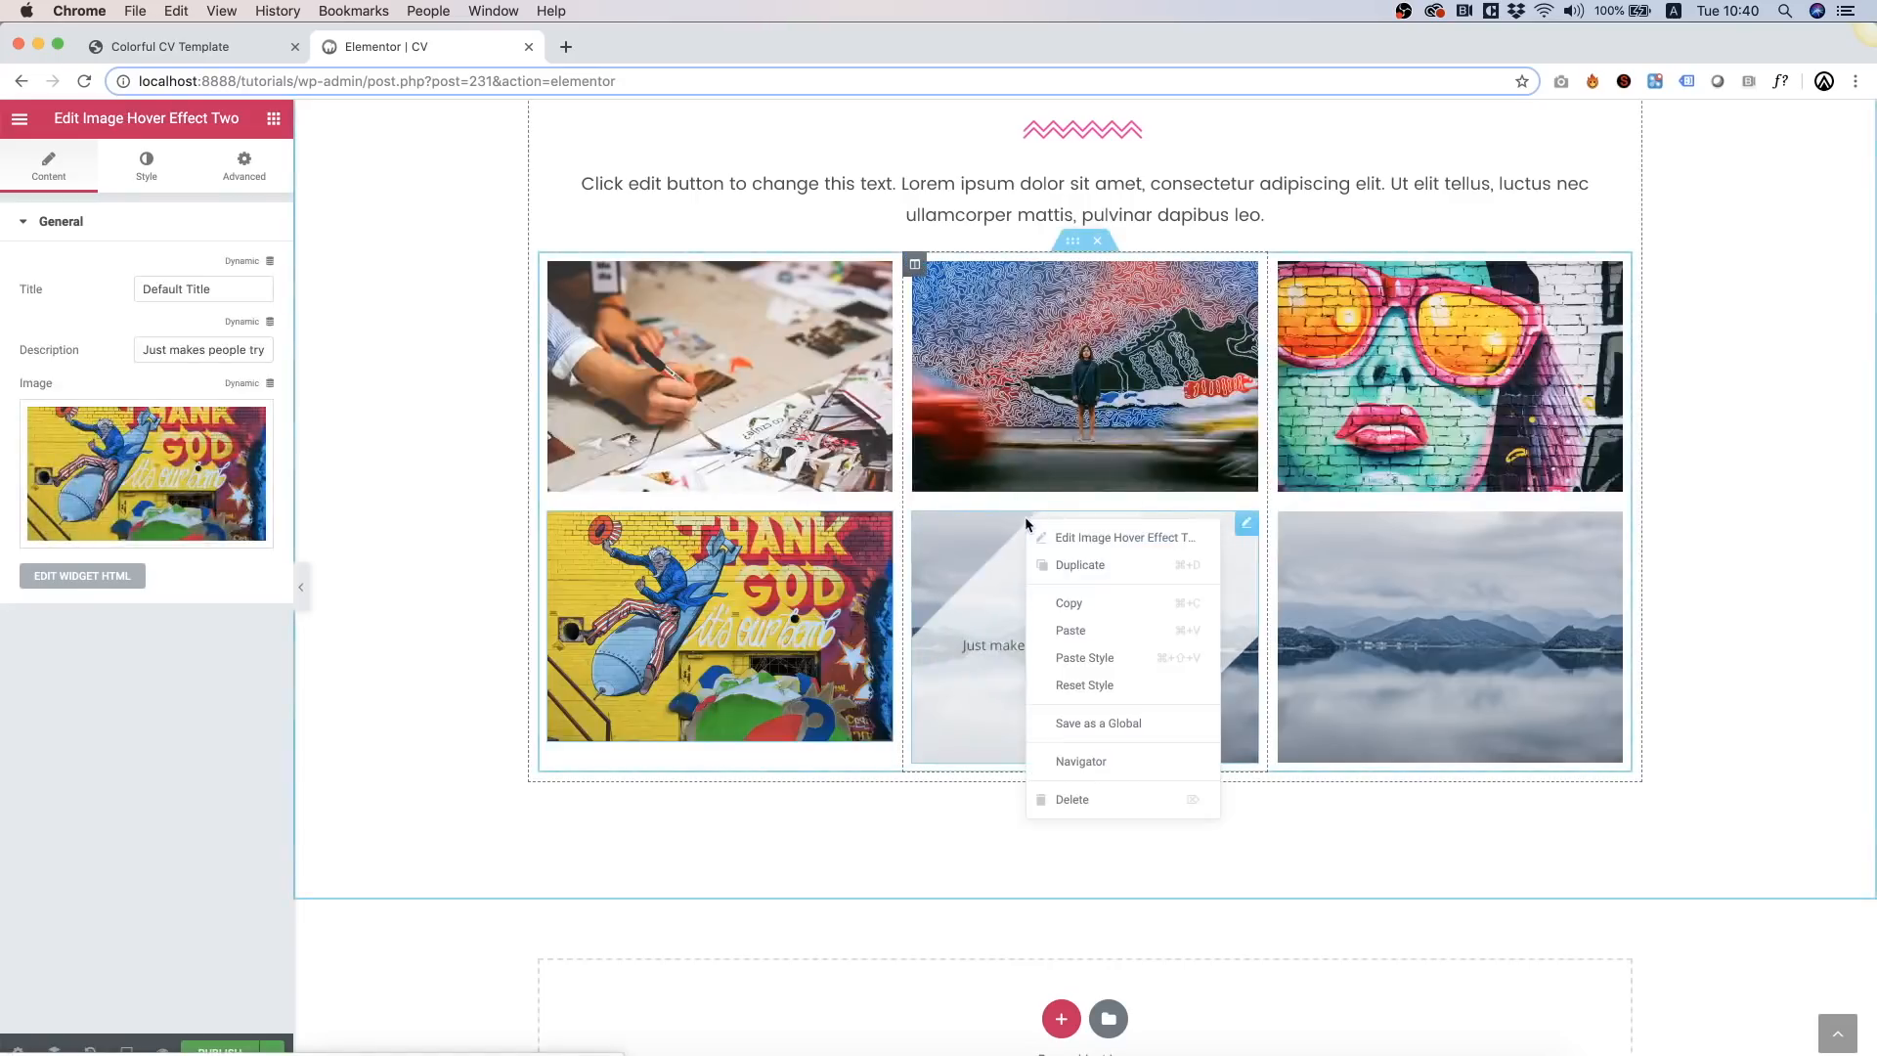
click(1075, 537)
click(101, 417)
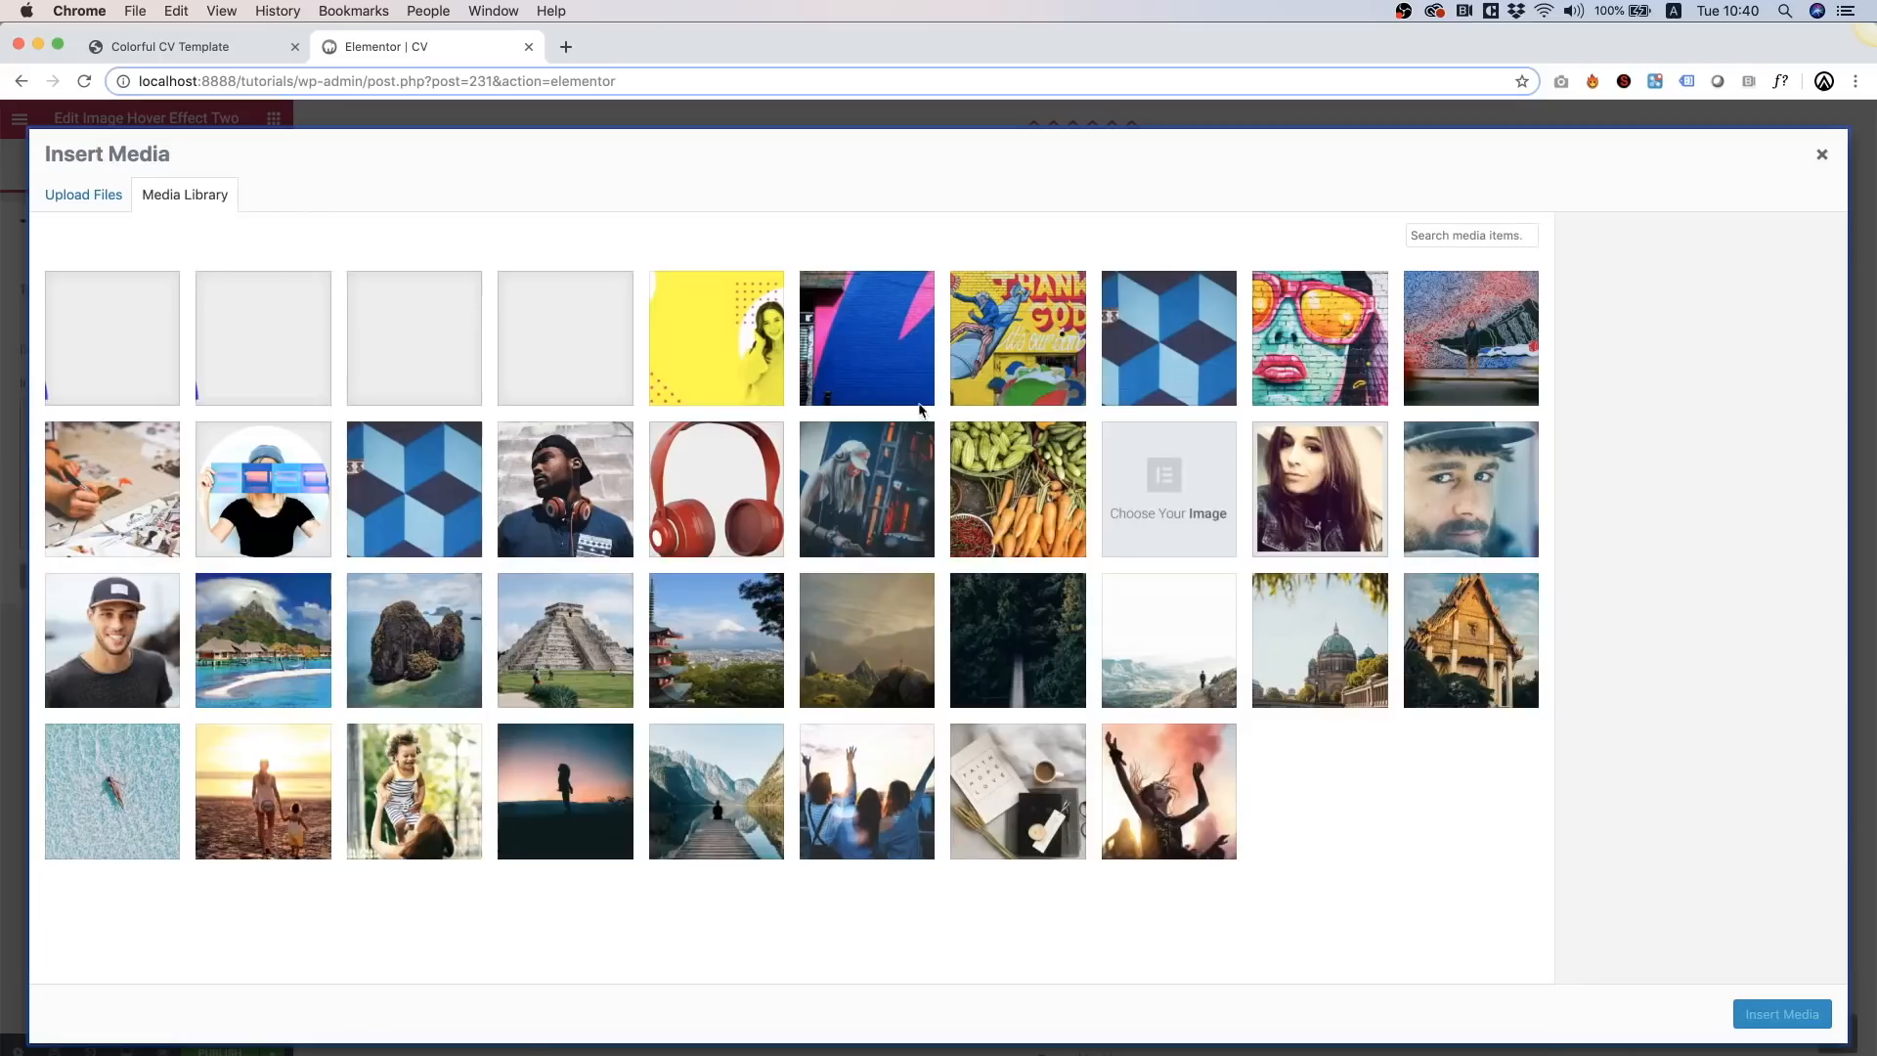
click(900, 354)
click(1770, 1017)
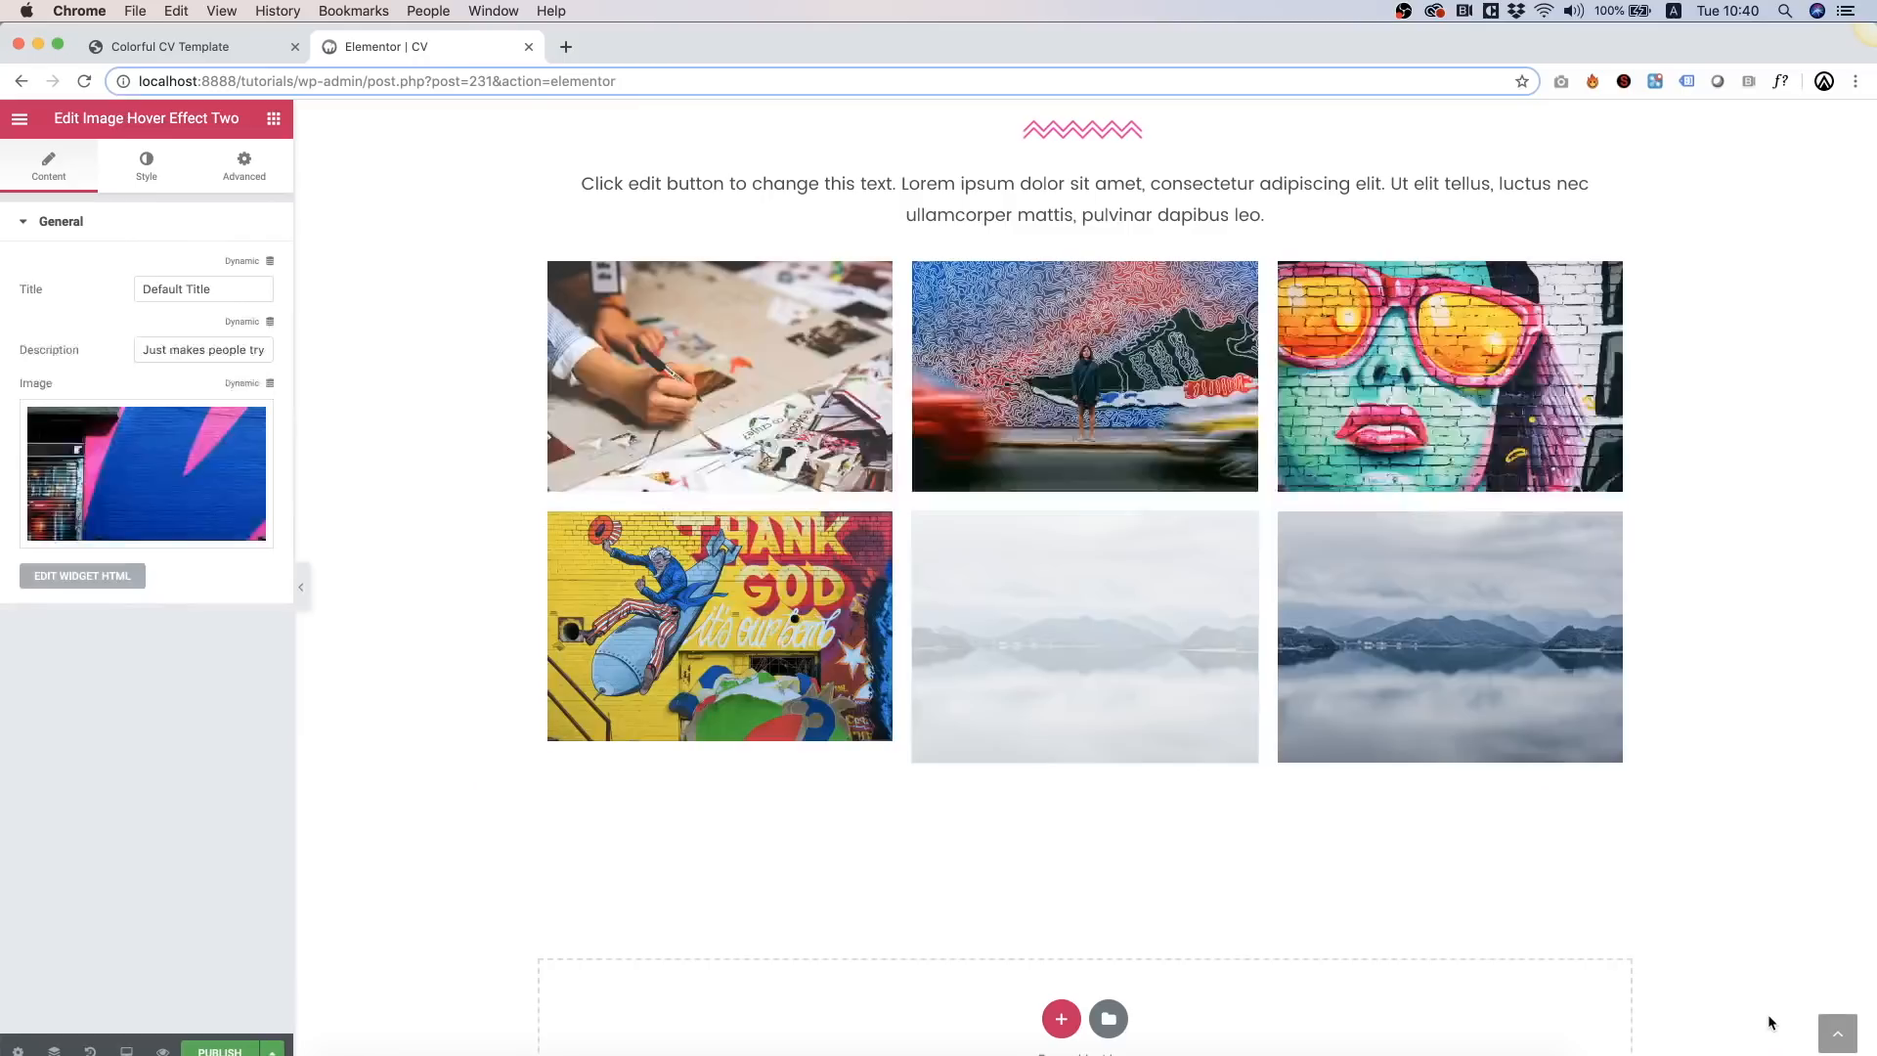
right_click(1433, 604)
click(1523, 615)
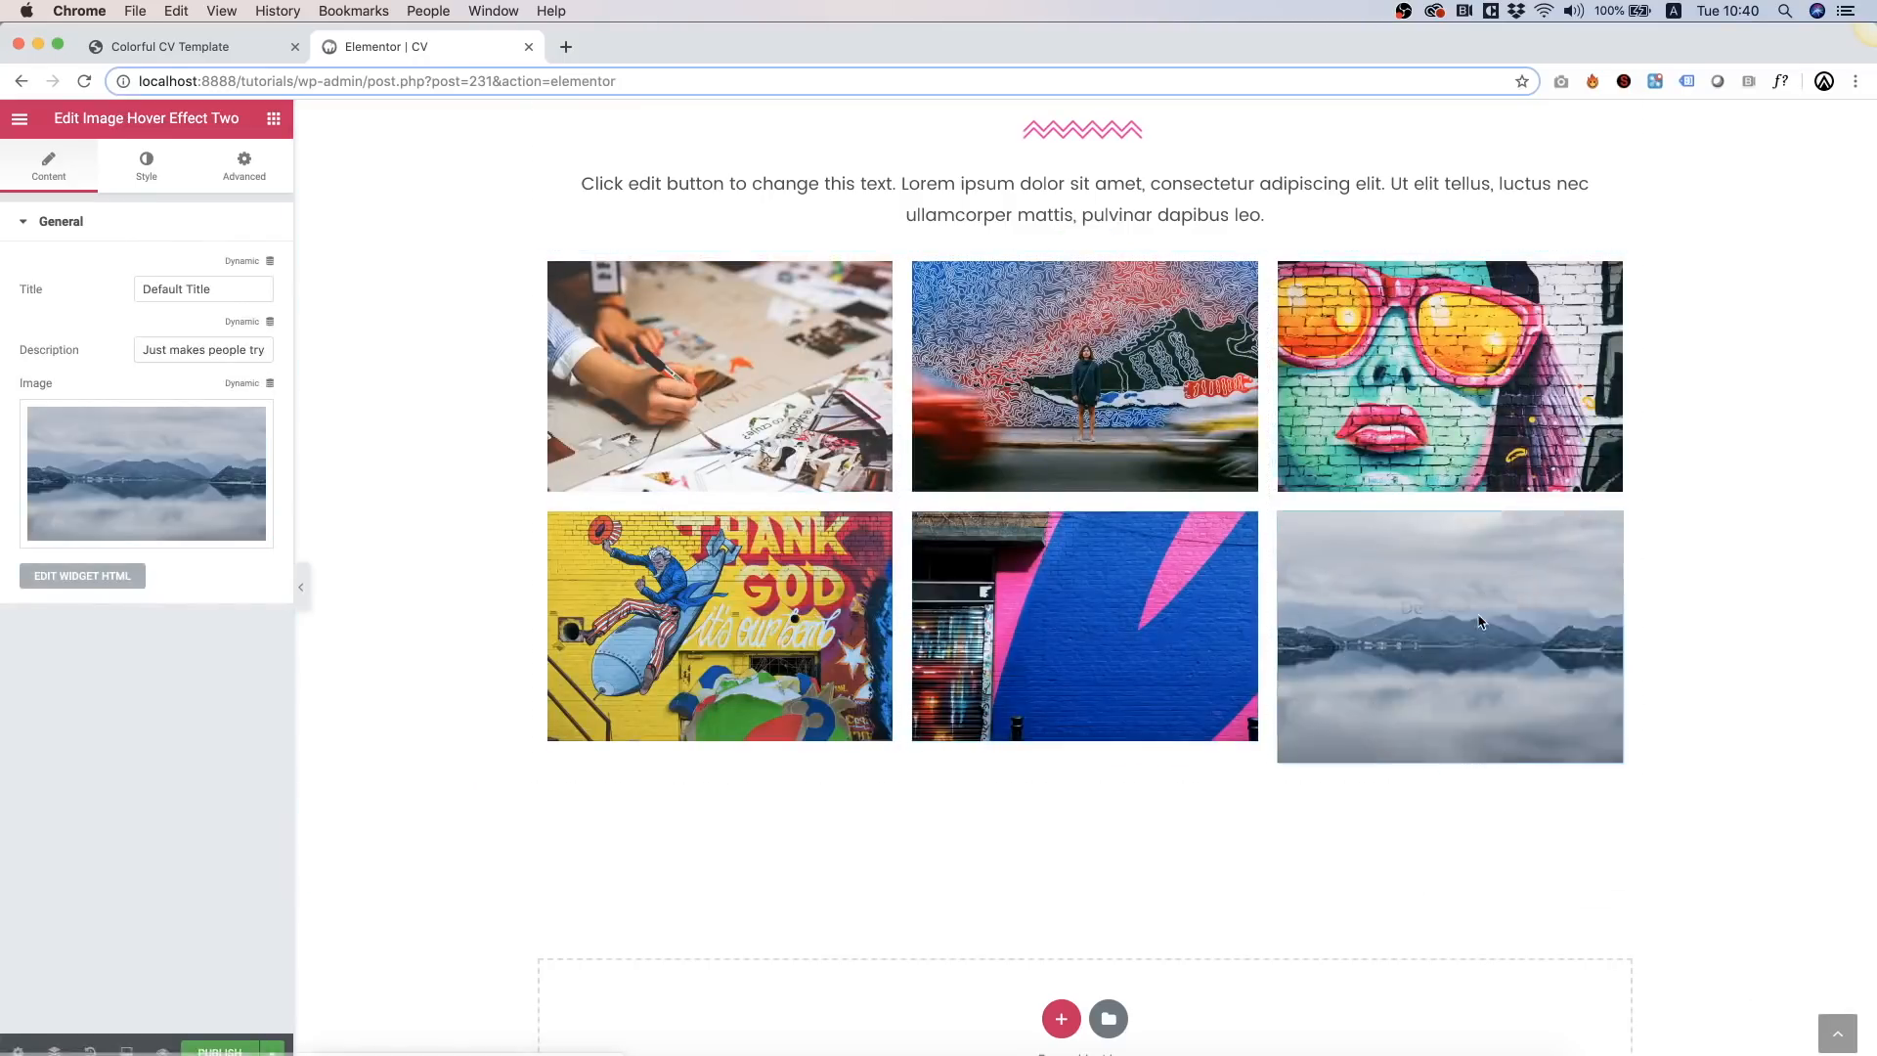
click(188, 436)
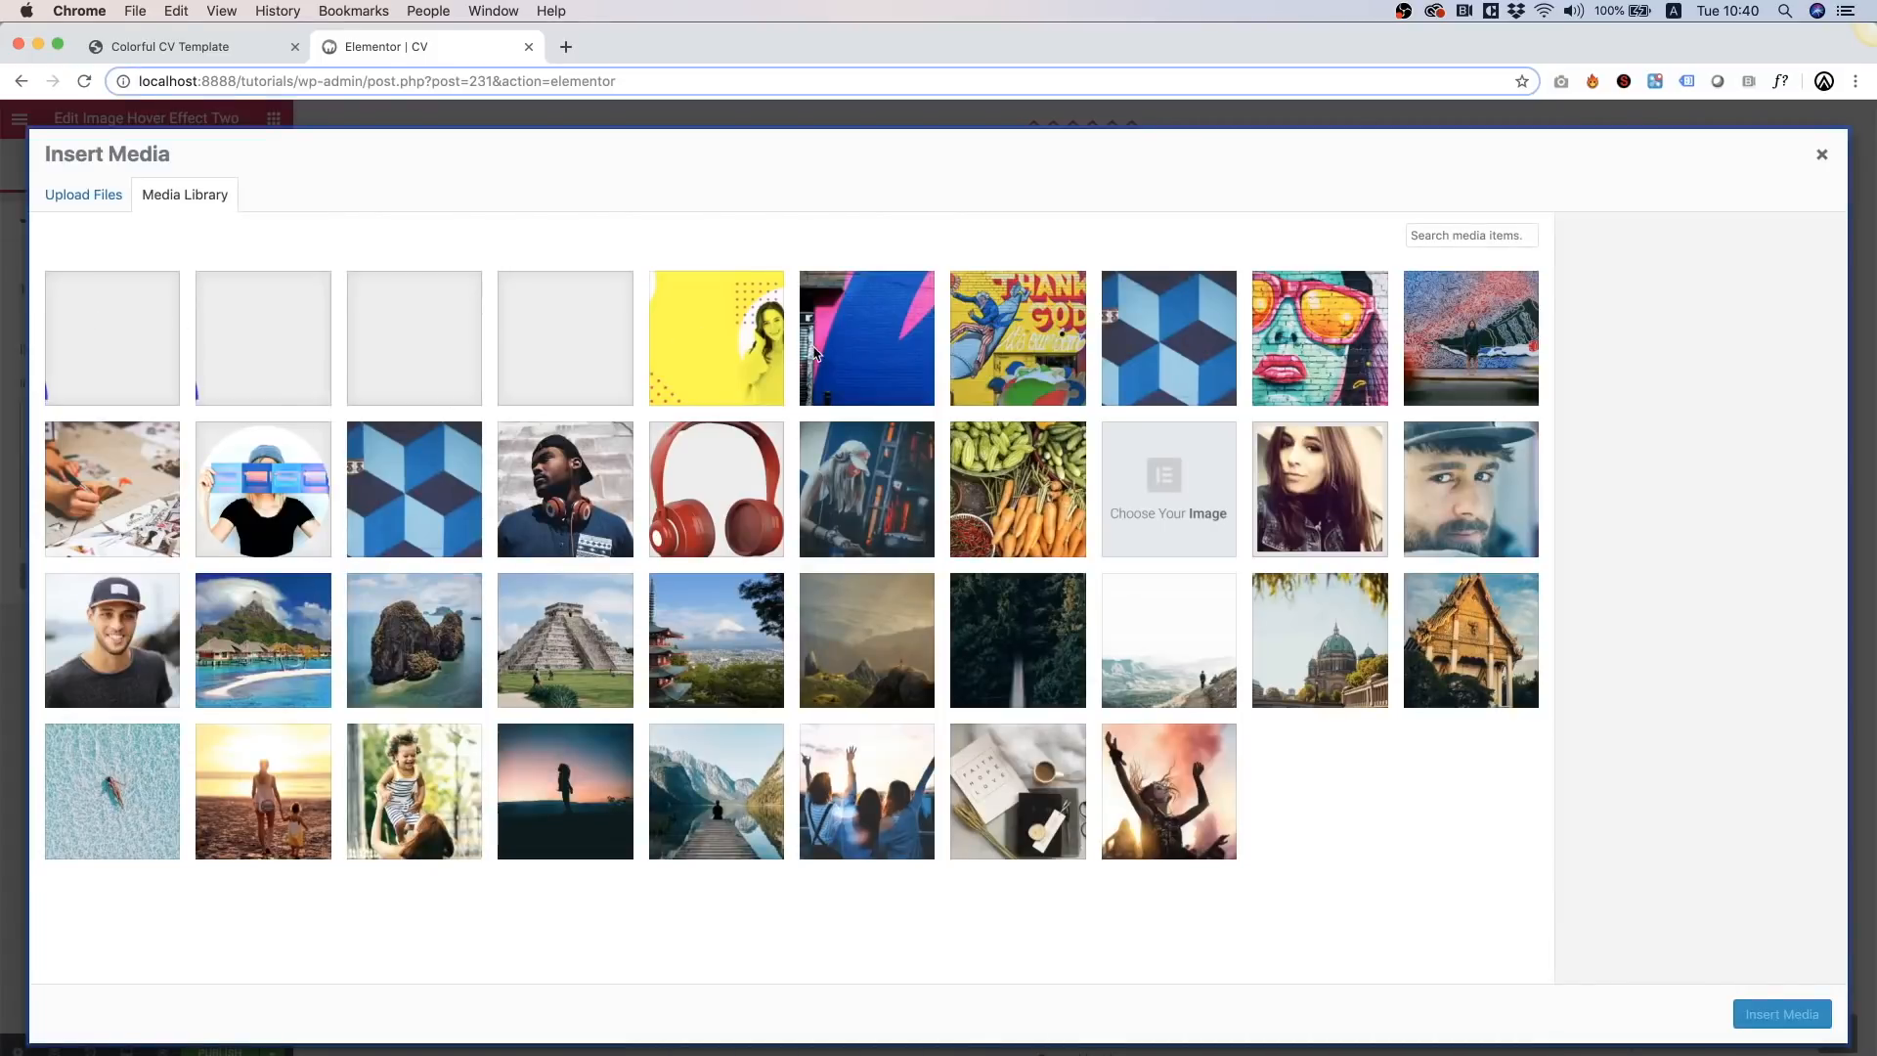
click(1195, 373)
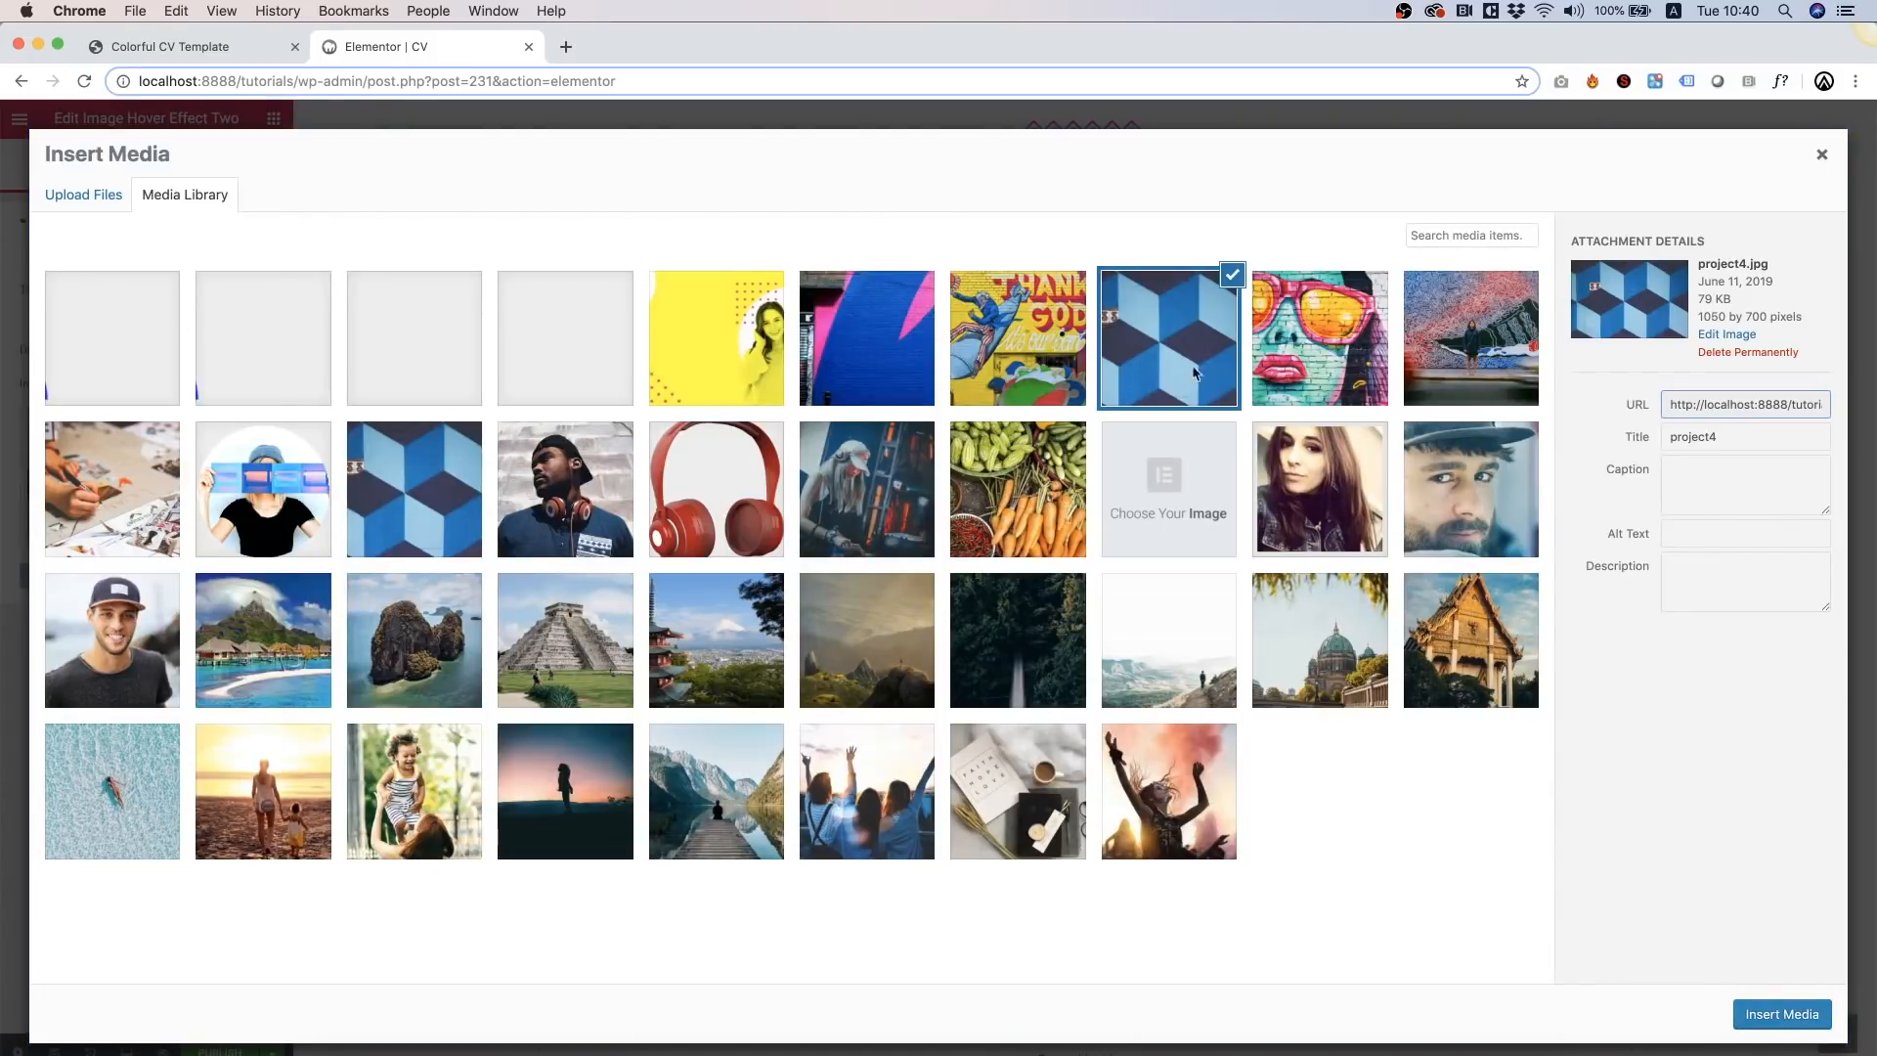
click(1779, 1015)
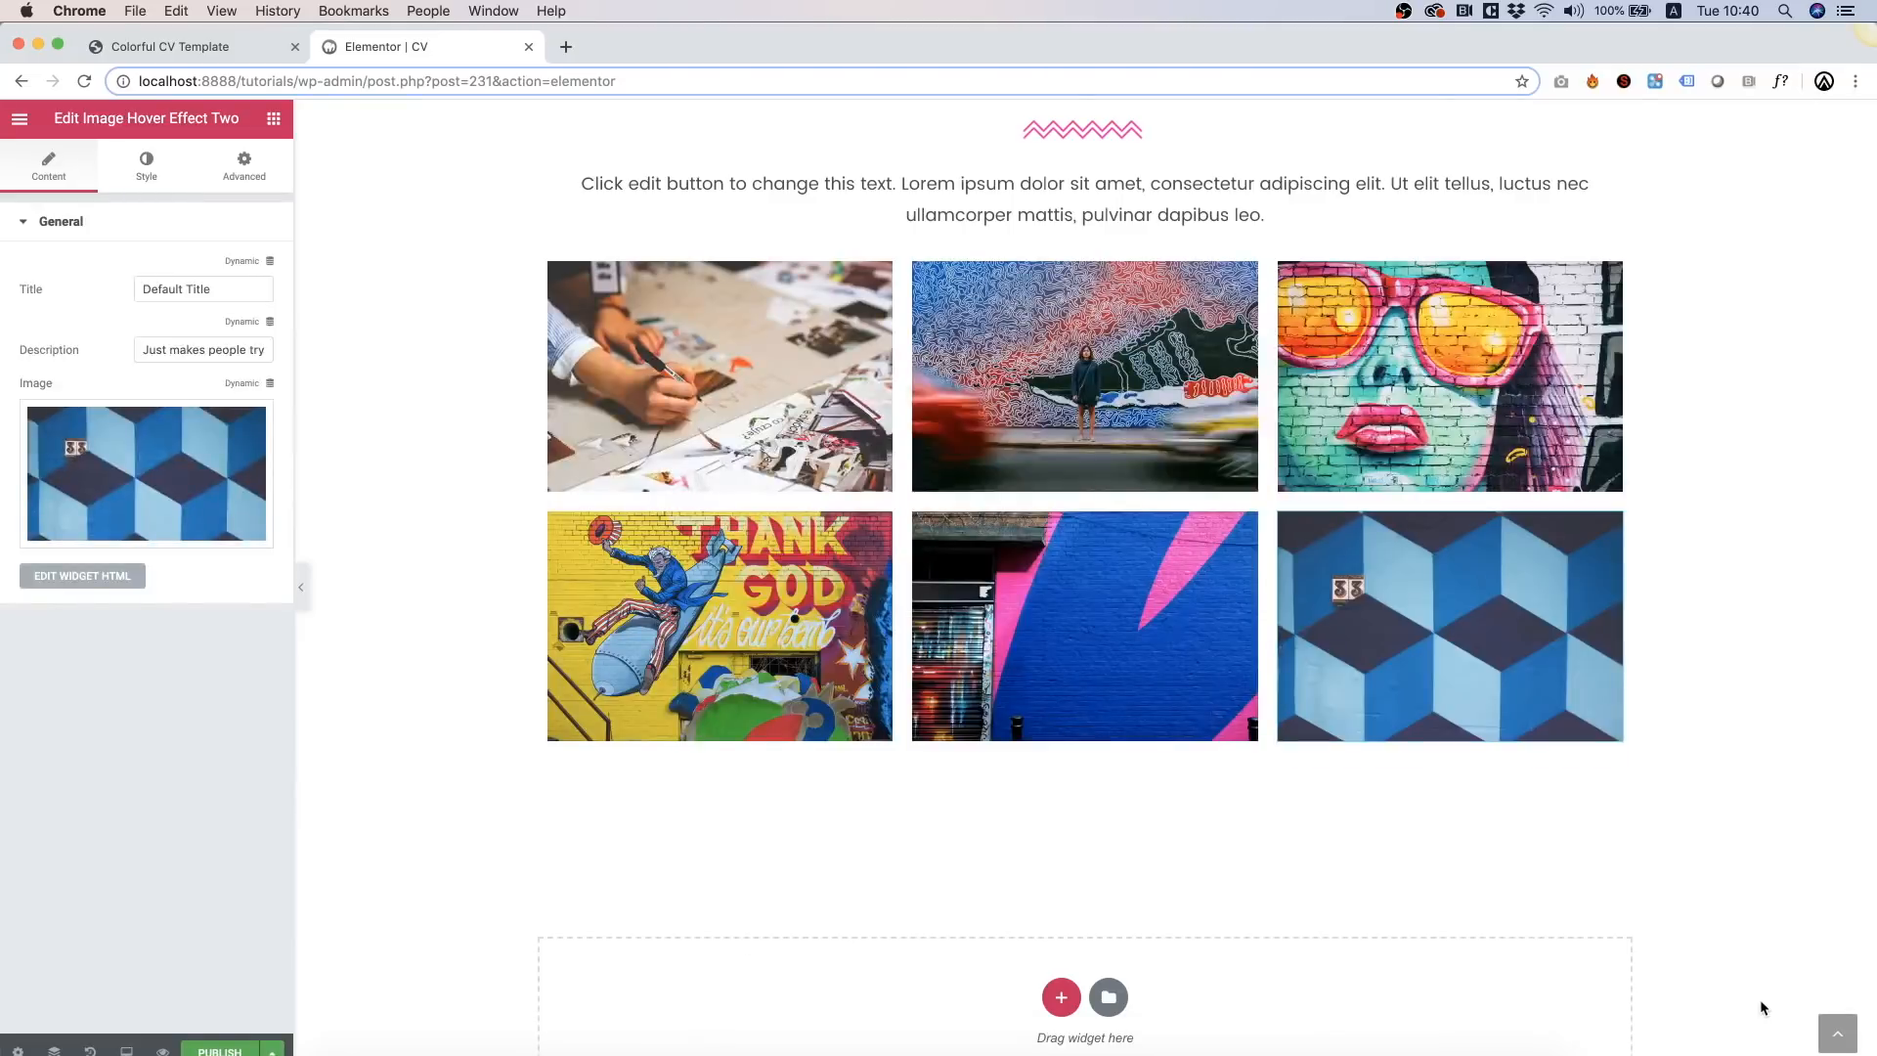
scroll(1269, 626, up, 3)
scroll(1269, 627, up, 2)
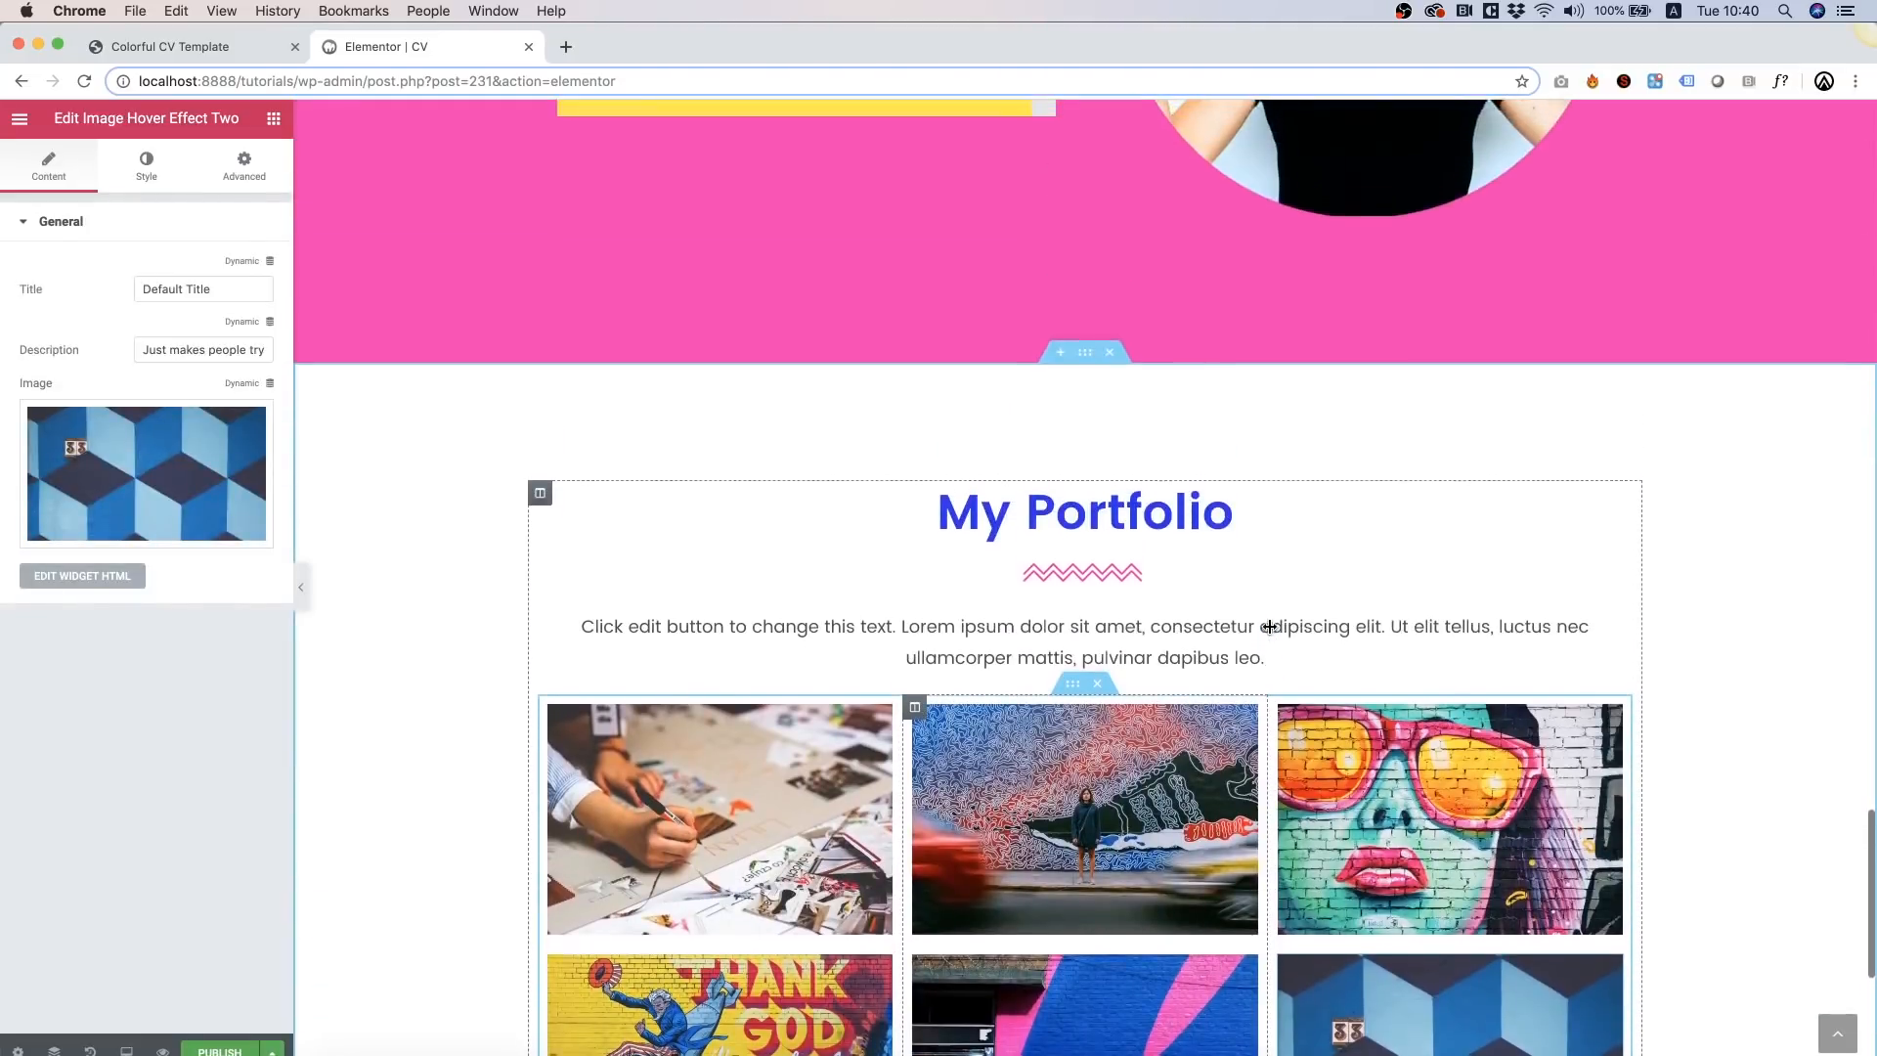
scroll(1269, 627, down, 5)
scroll(1269, 627, up, 6)
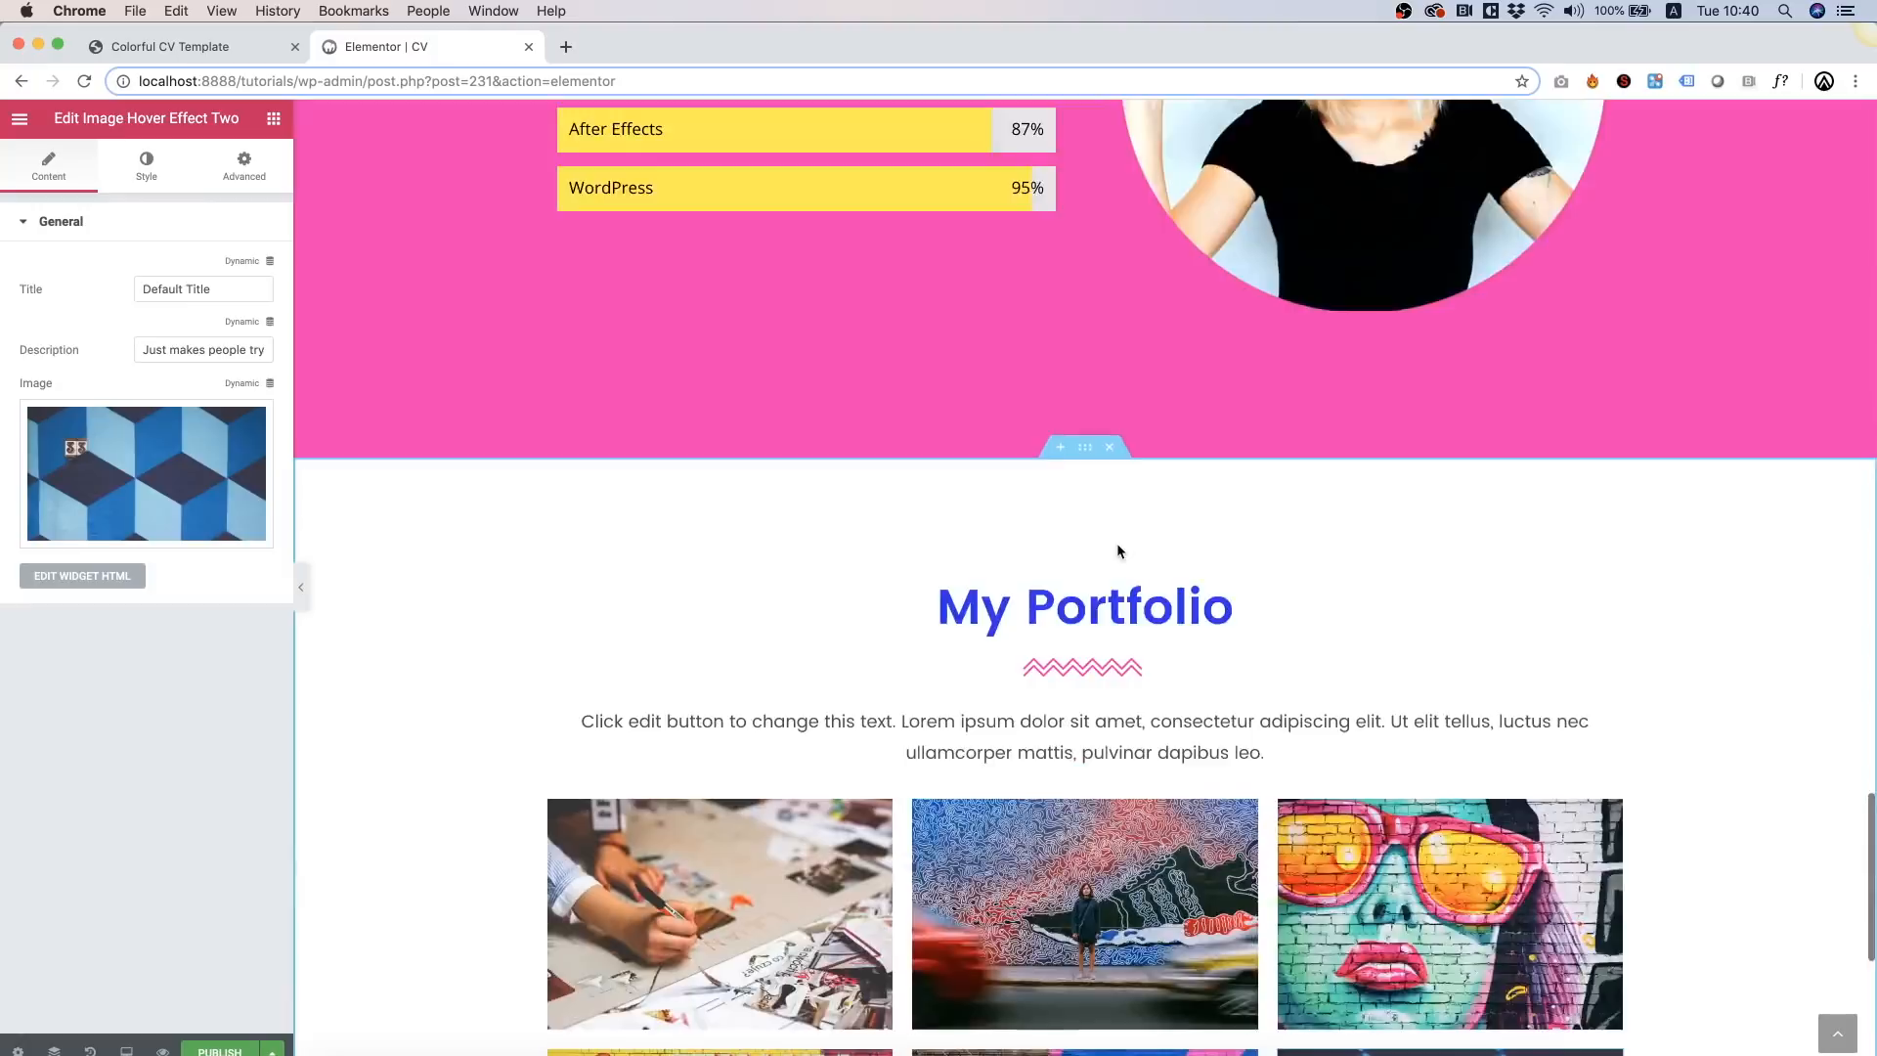
scroll(1115, 545, down, 6)
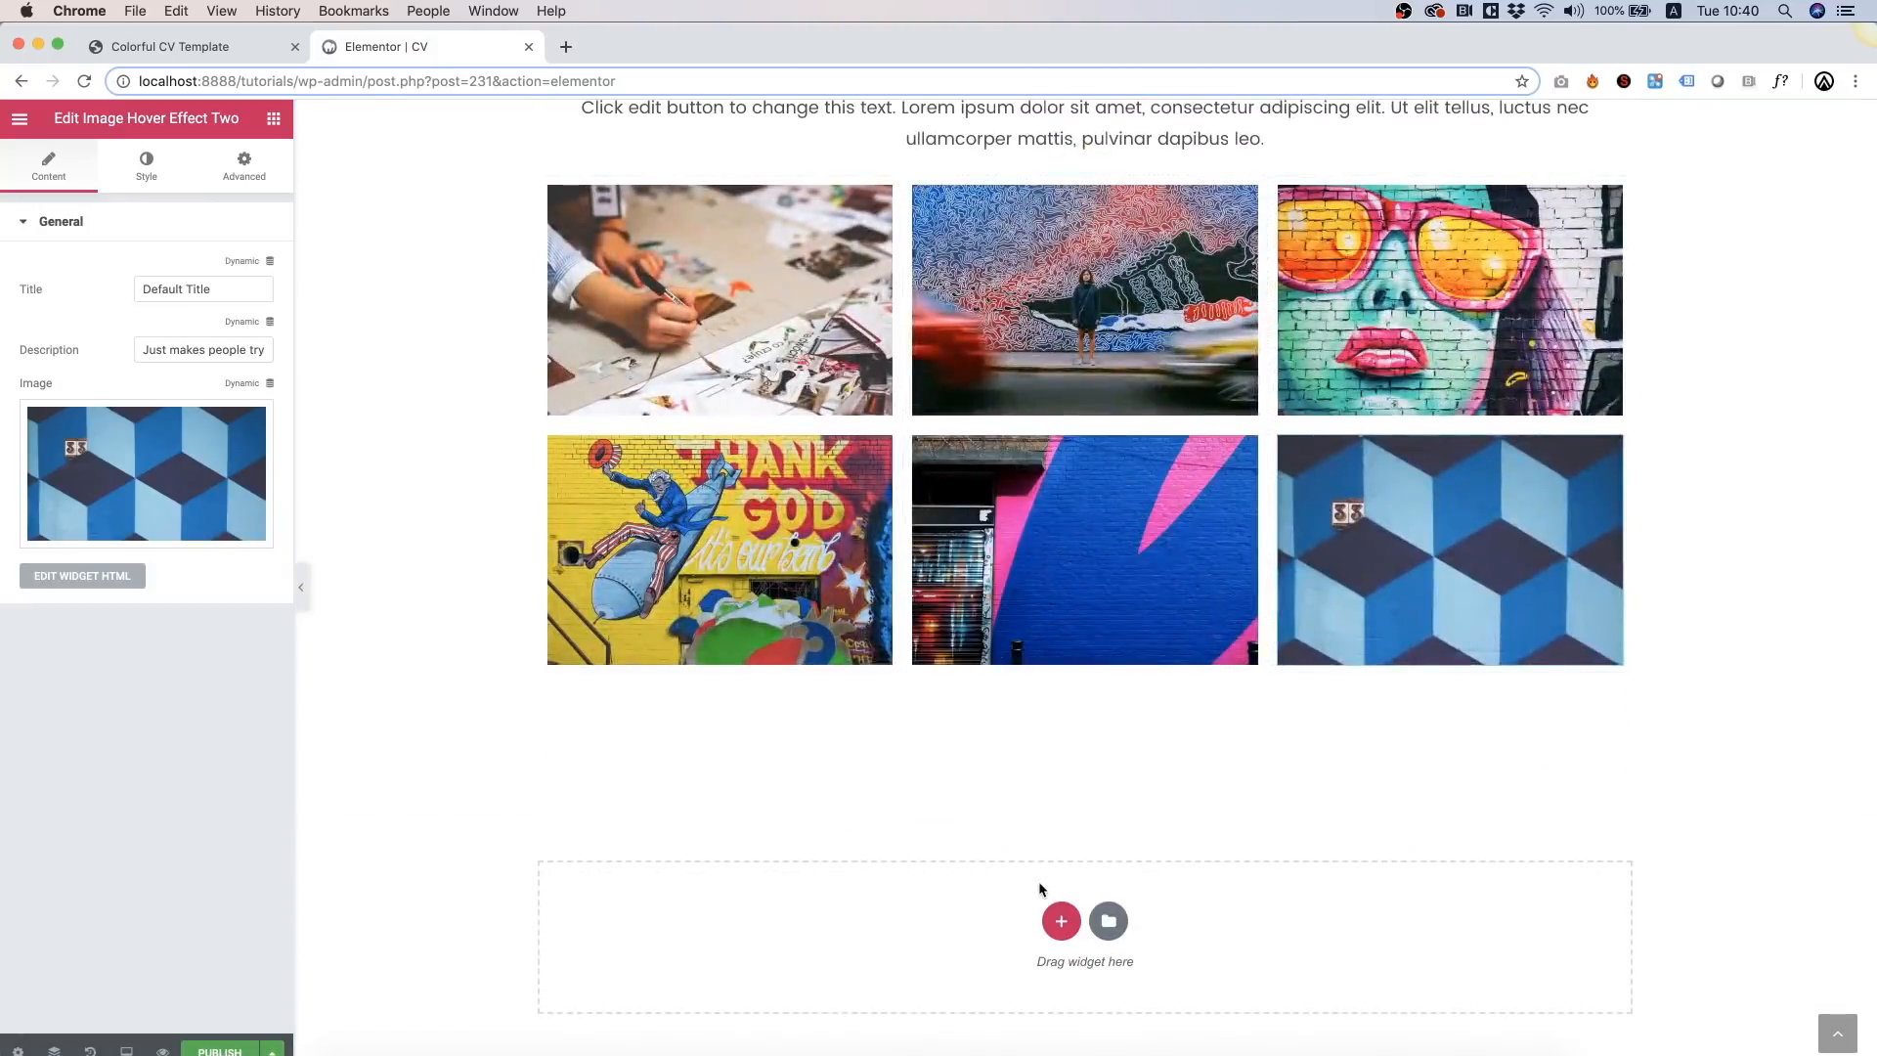
Step: Search 'soci' and drag Mega Social Icons into the empty section below the portfolio
click(273, 119)
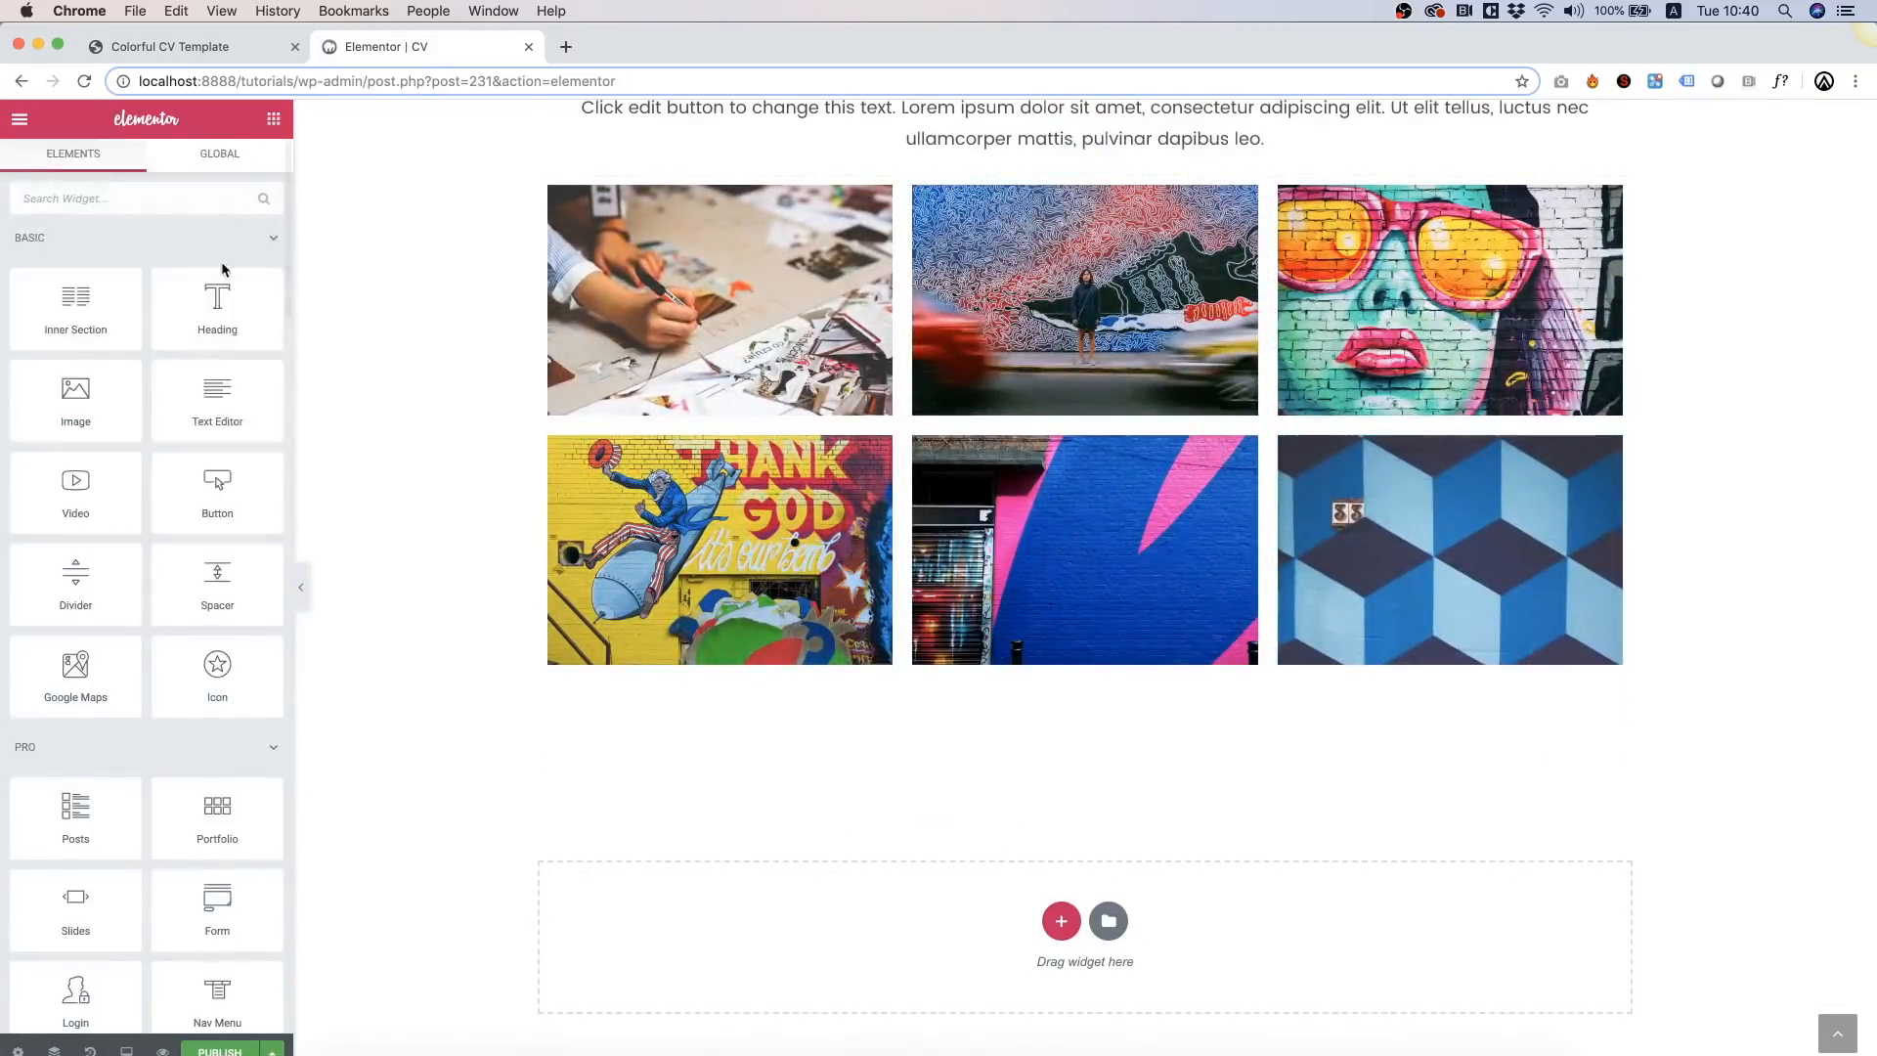
click(130, 197)
text(social)
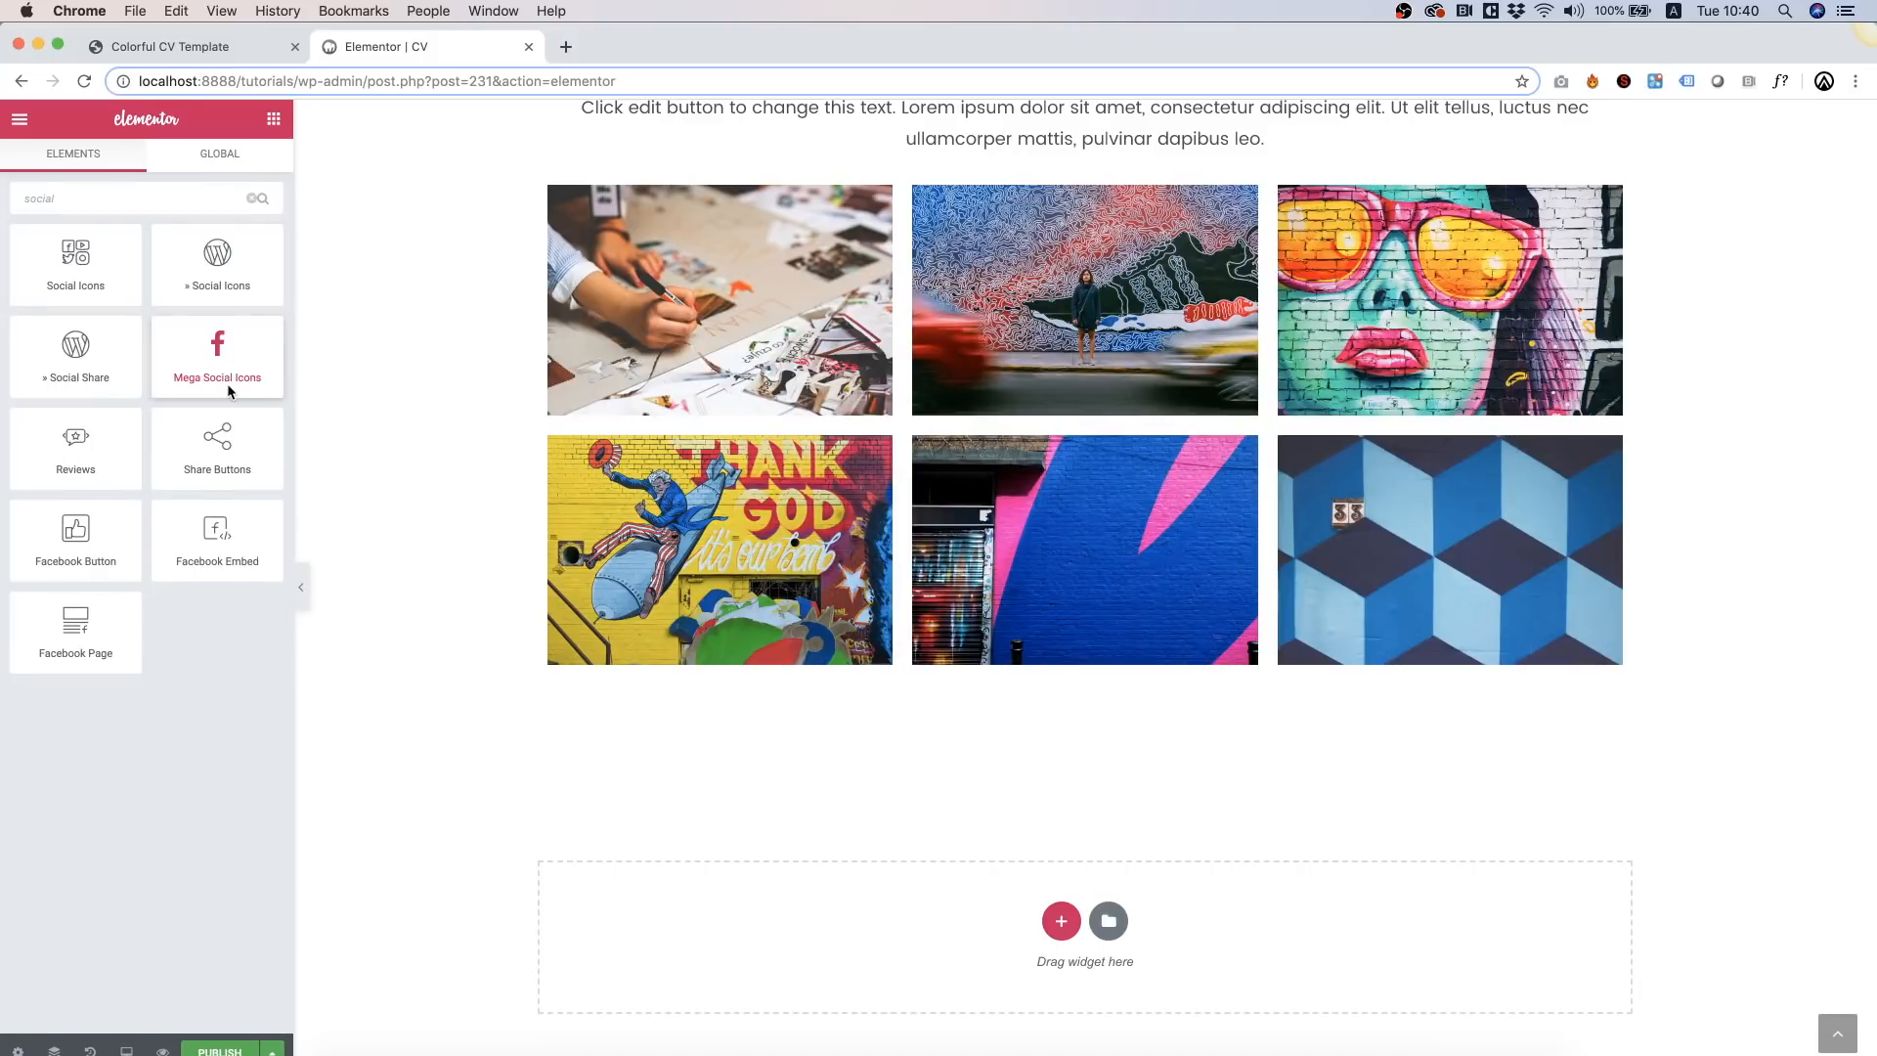
drag(208, 360, 999, 999)
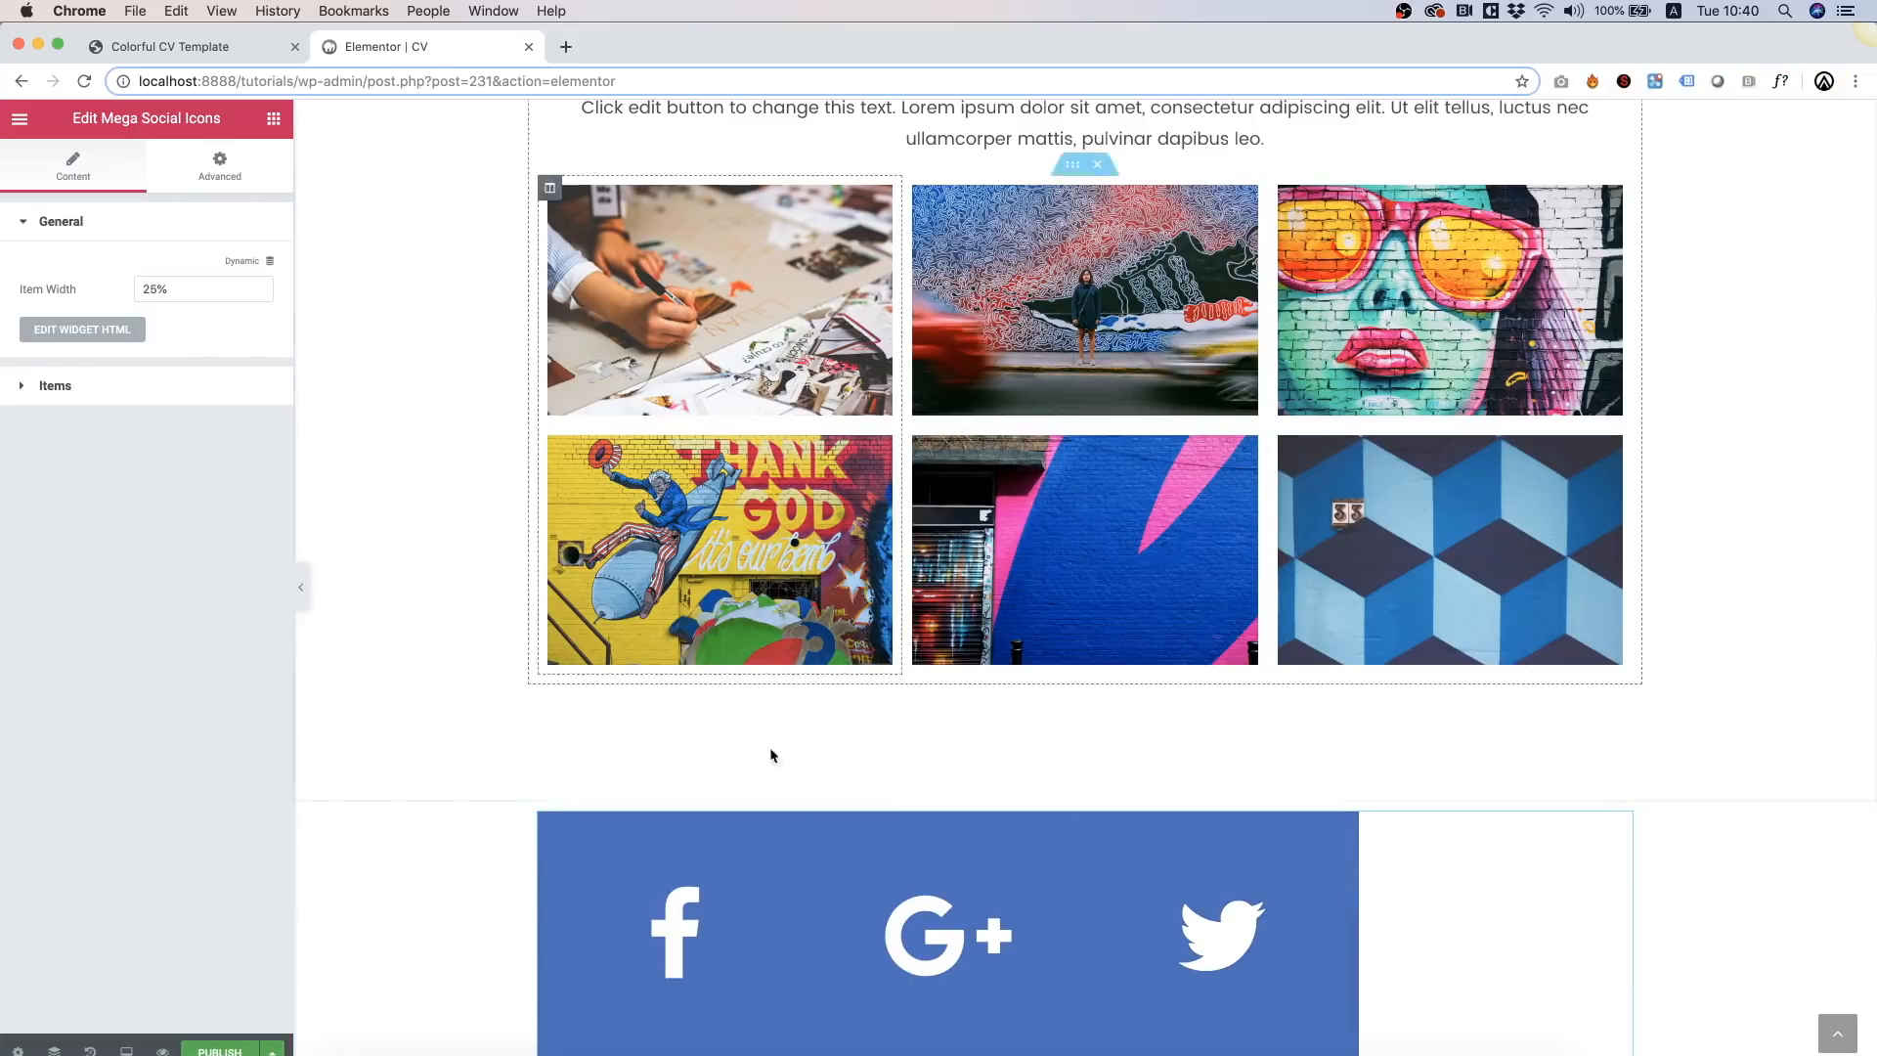
Step: Add a fourth social icon item to the bar
click(24, 390)
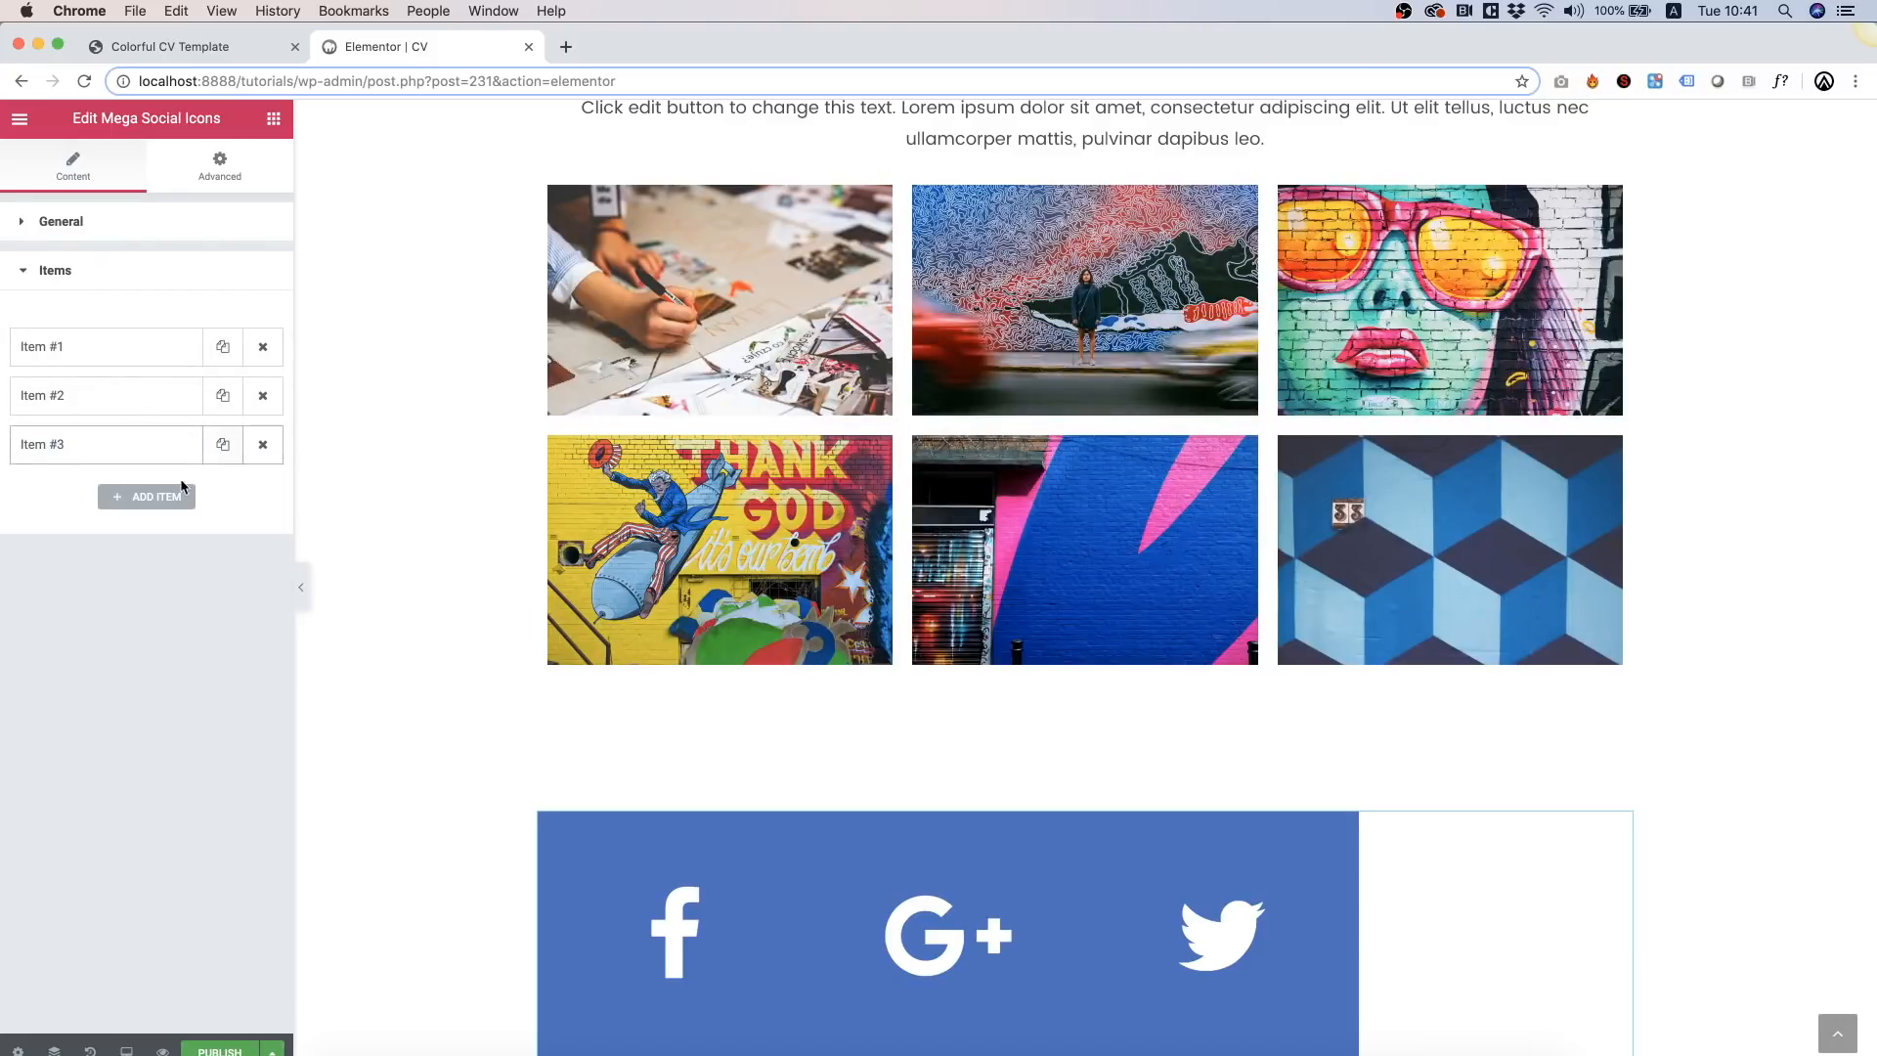
click(161, 497)
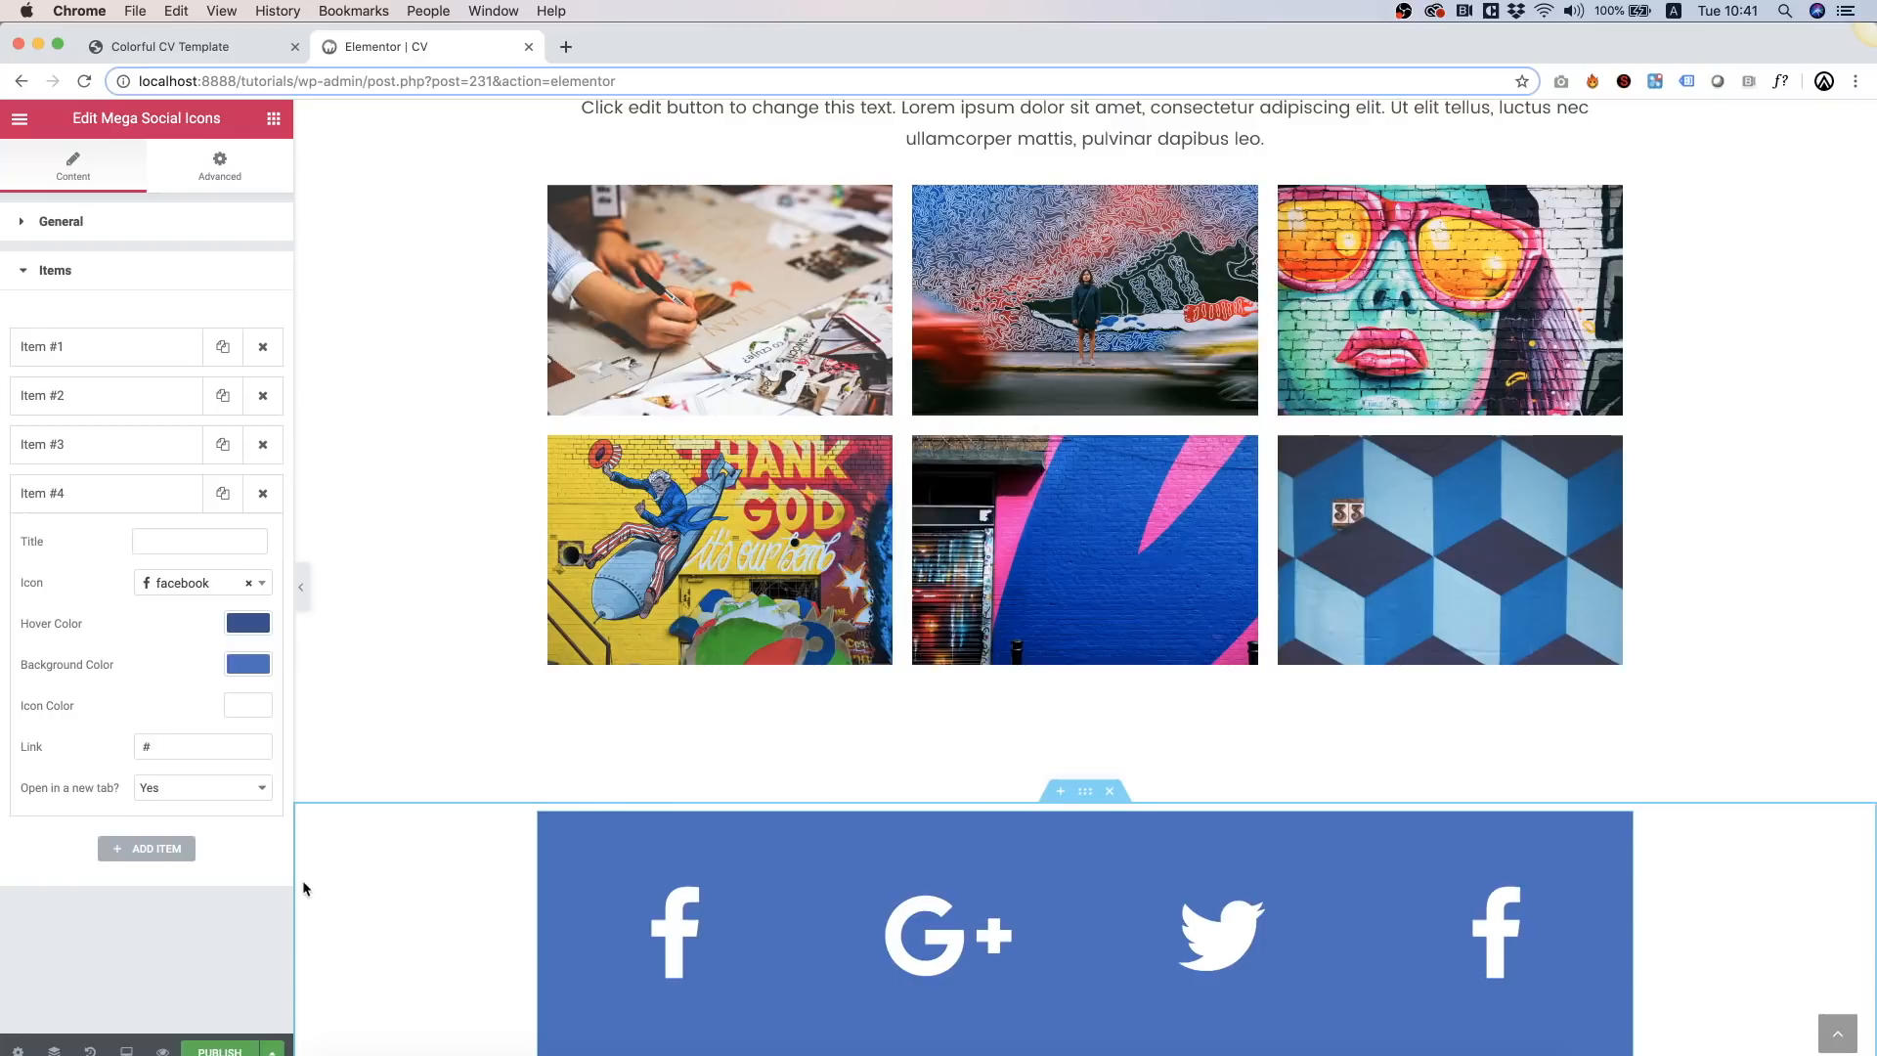
right_click(442, 894)
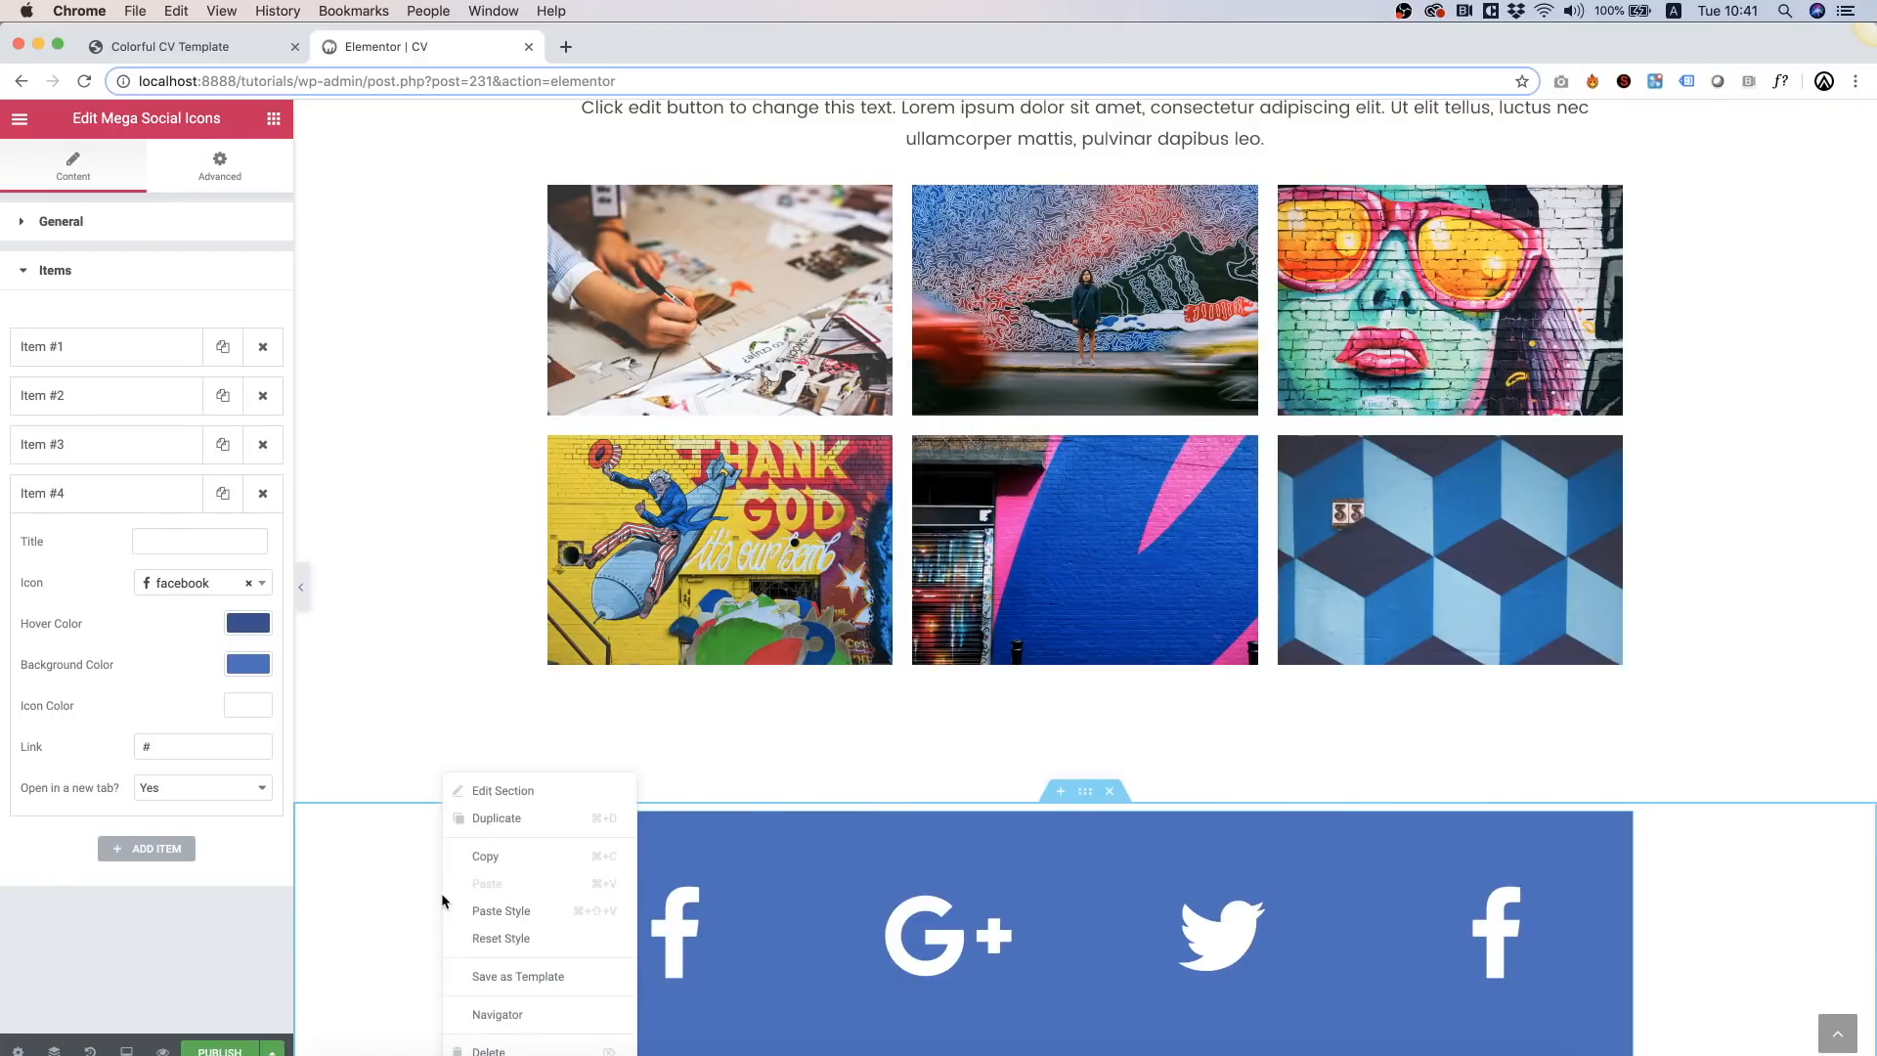
Step: Make the social icons section full width
click(513, 794)
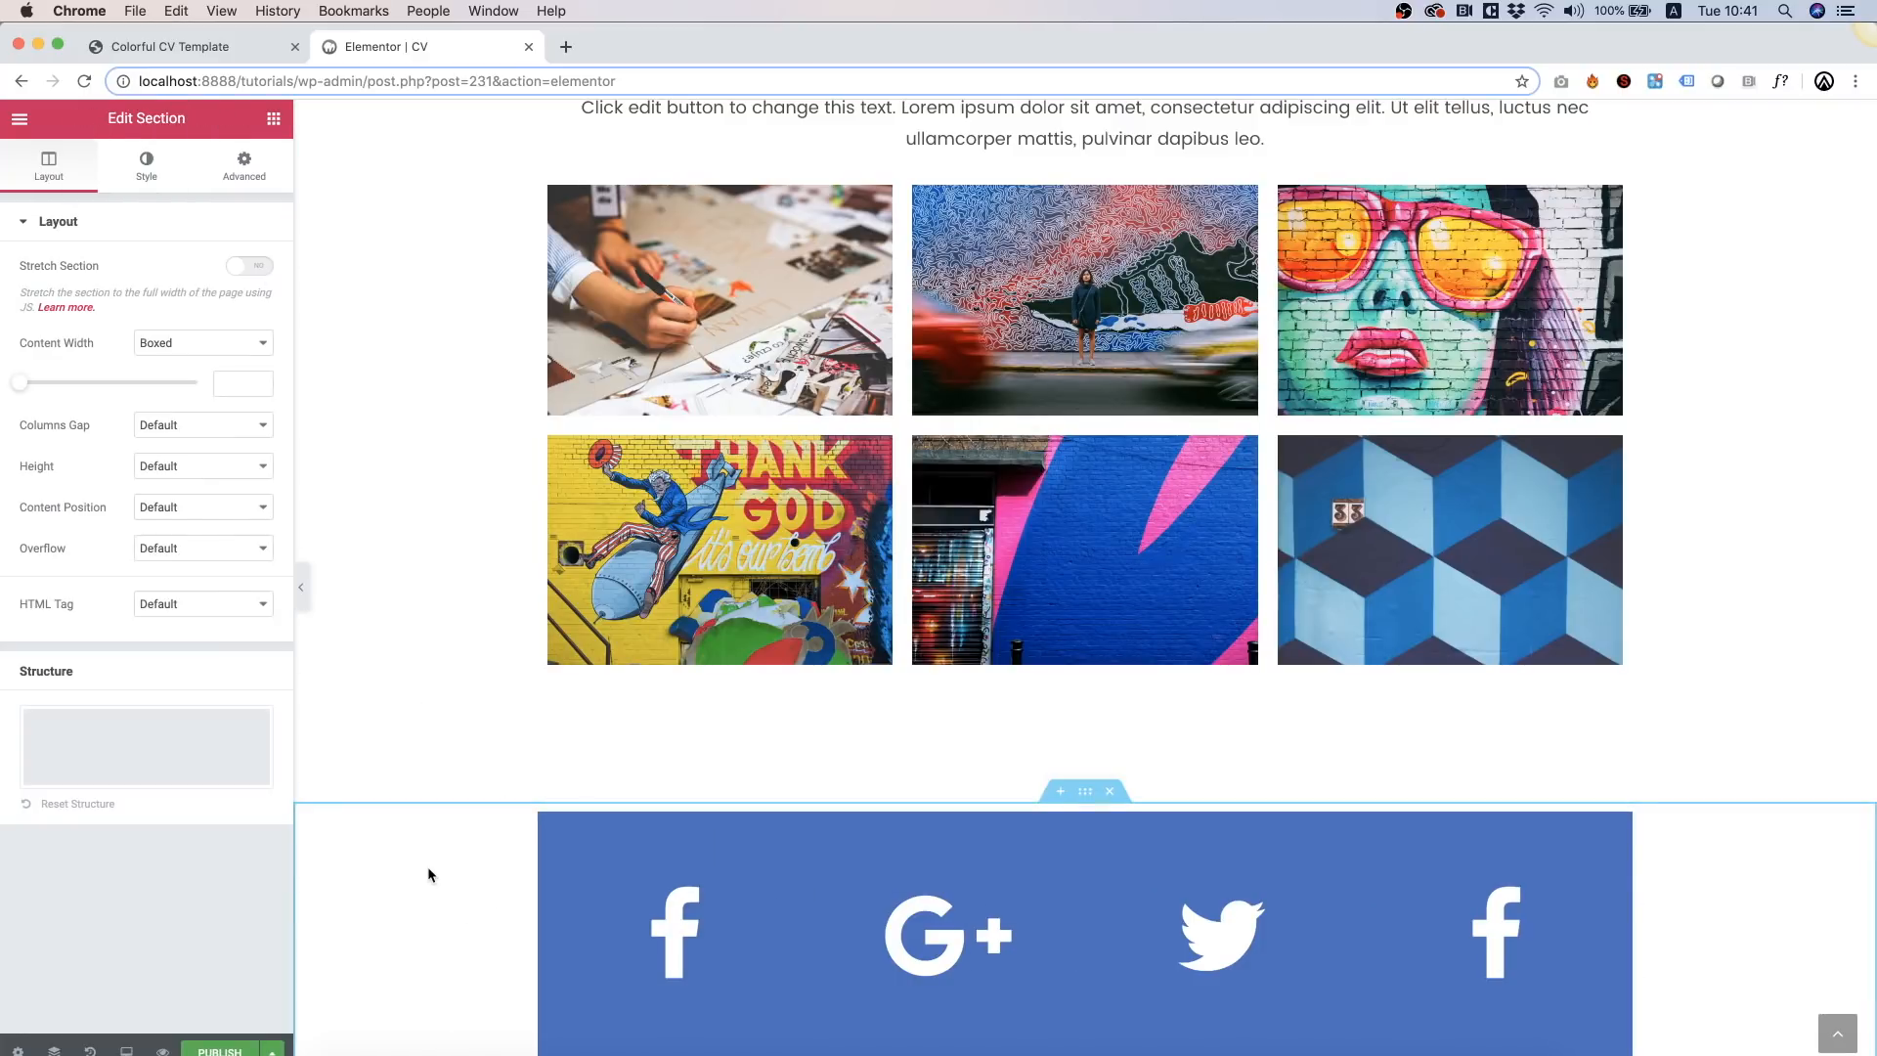
click(186, 348)
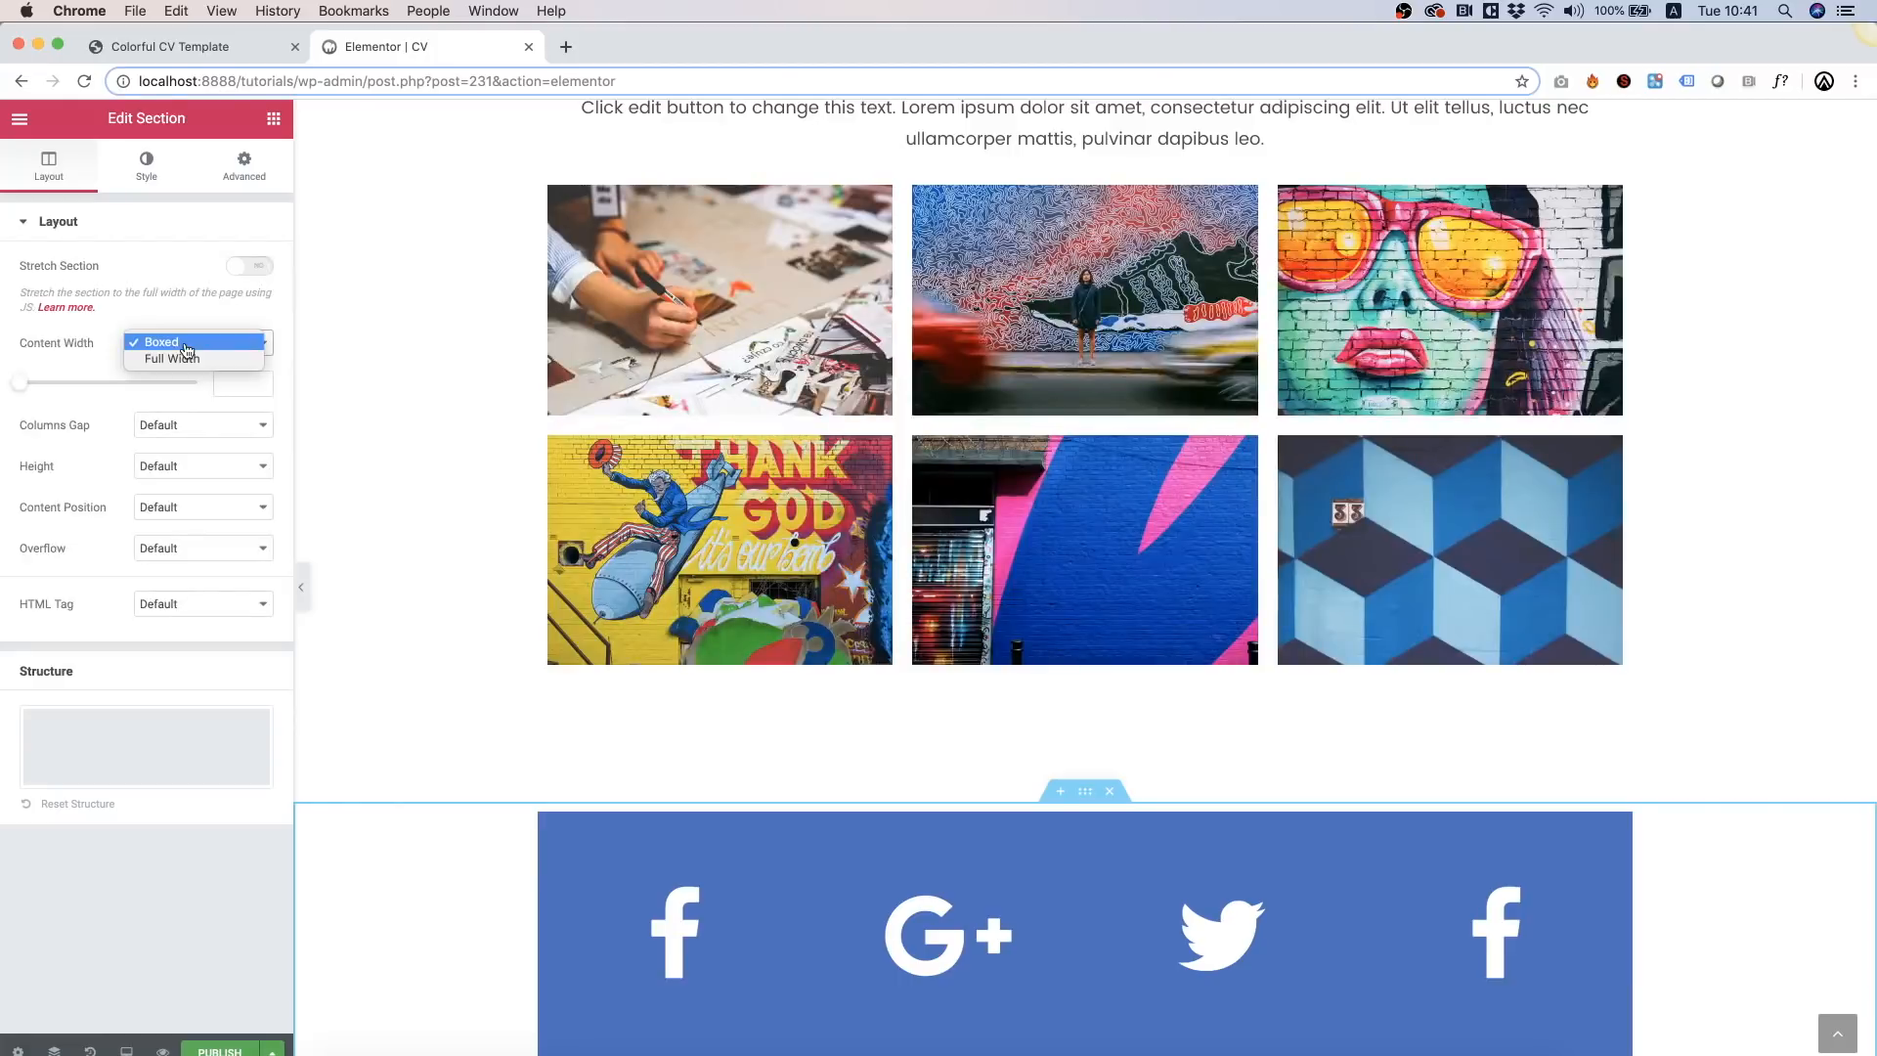
click(184, 361)
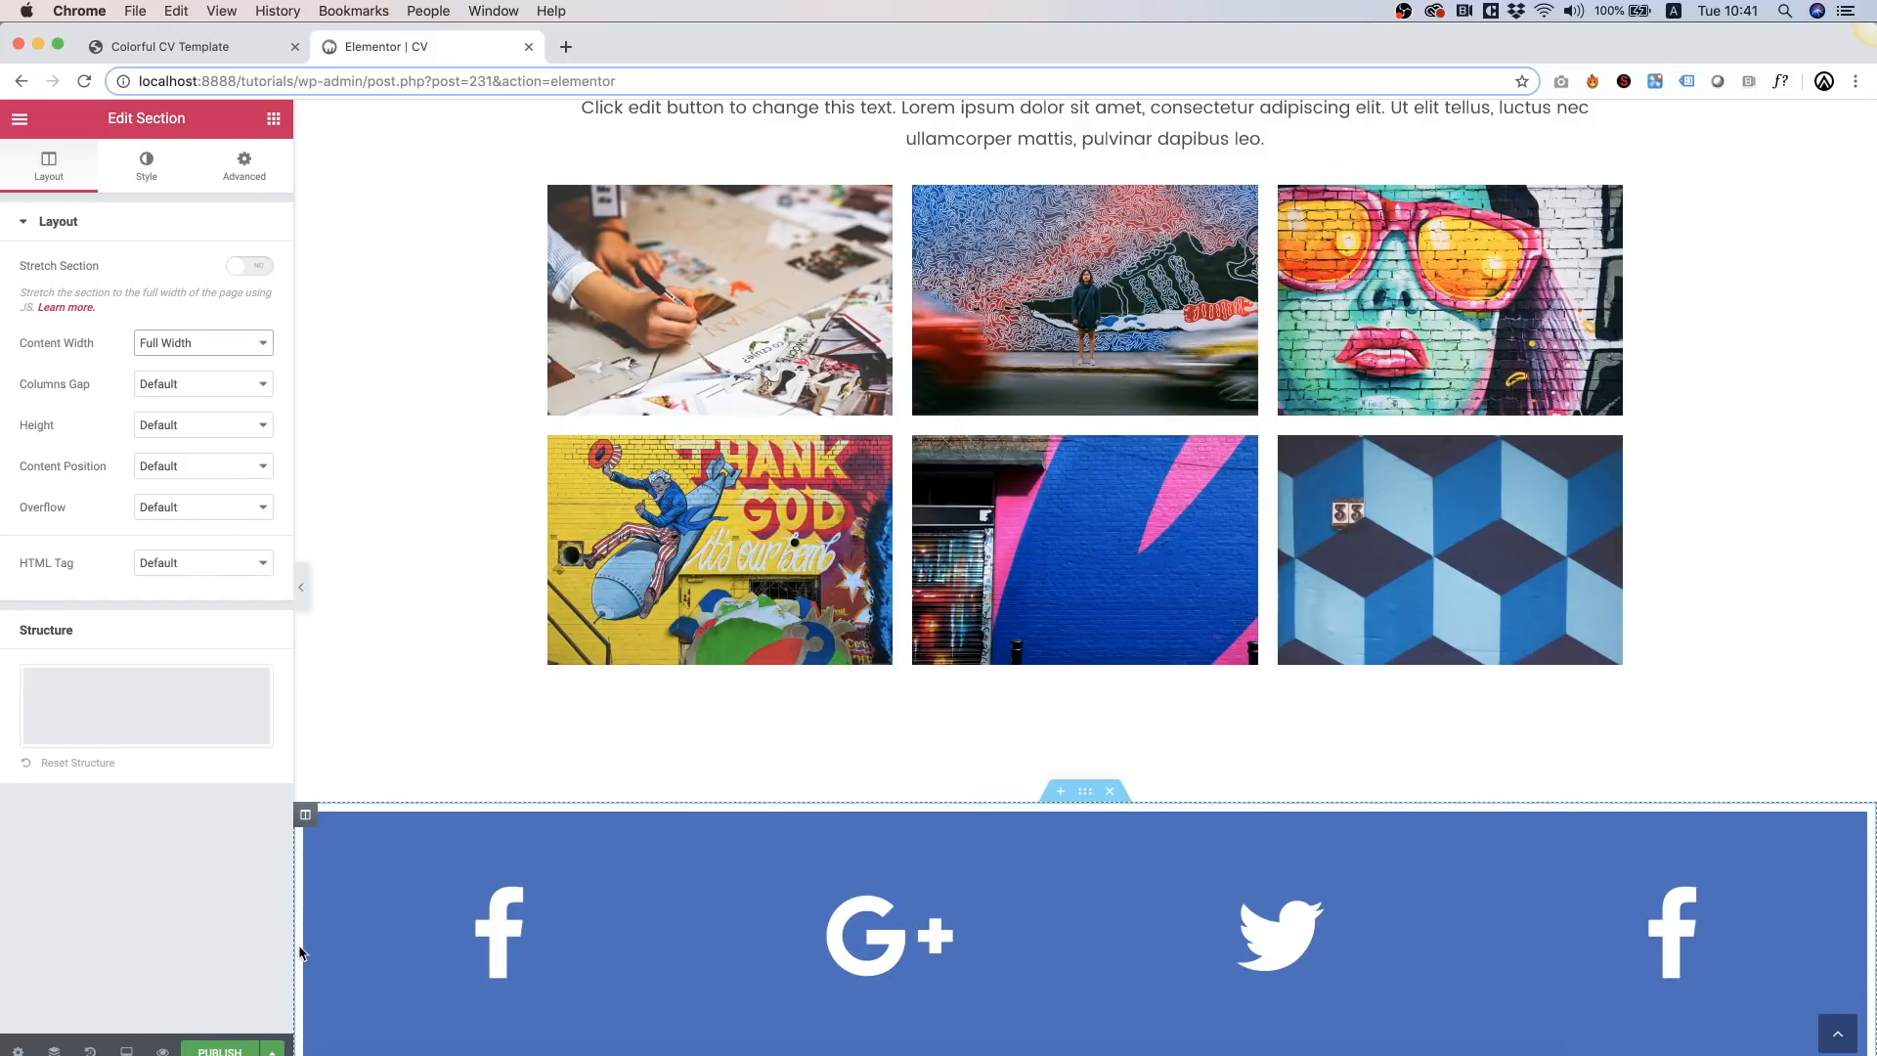
Step: Set the social bar column's padding to 0 on all sides
click(305, 818)
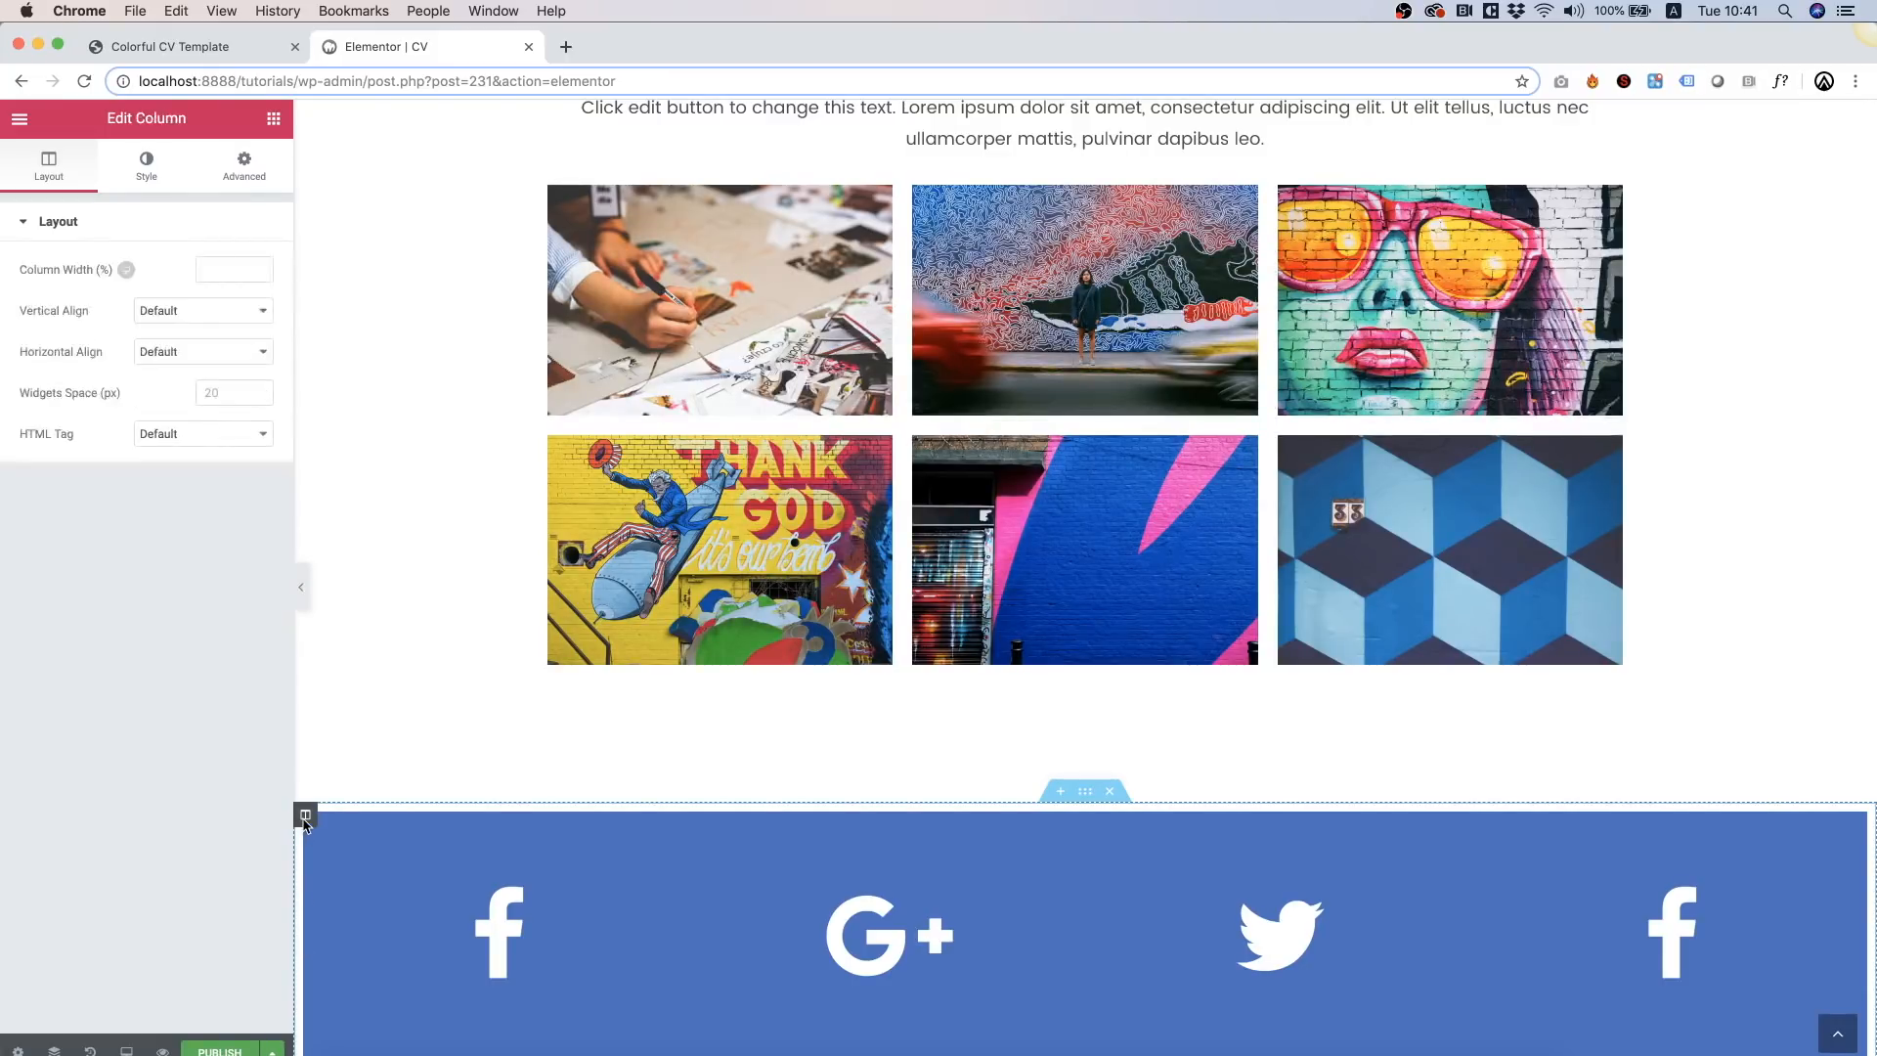
click(146, 168)
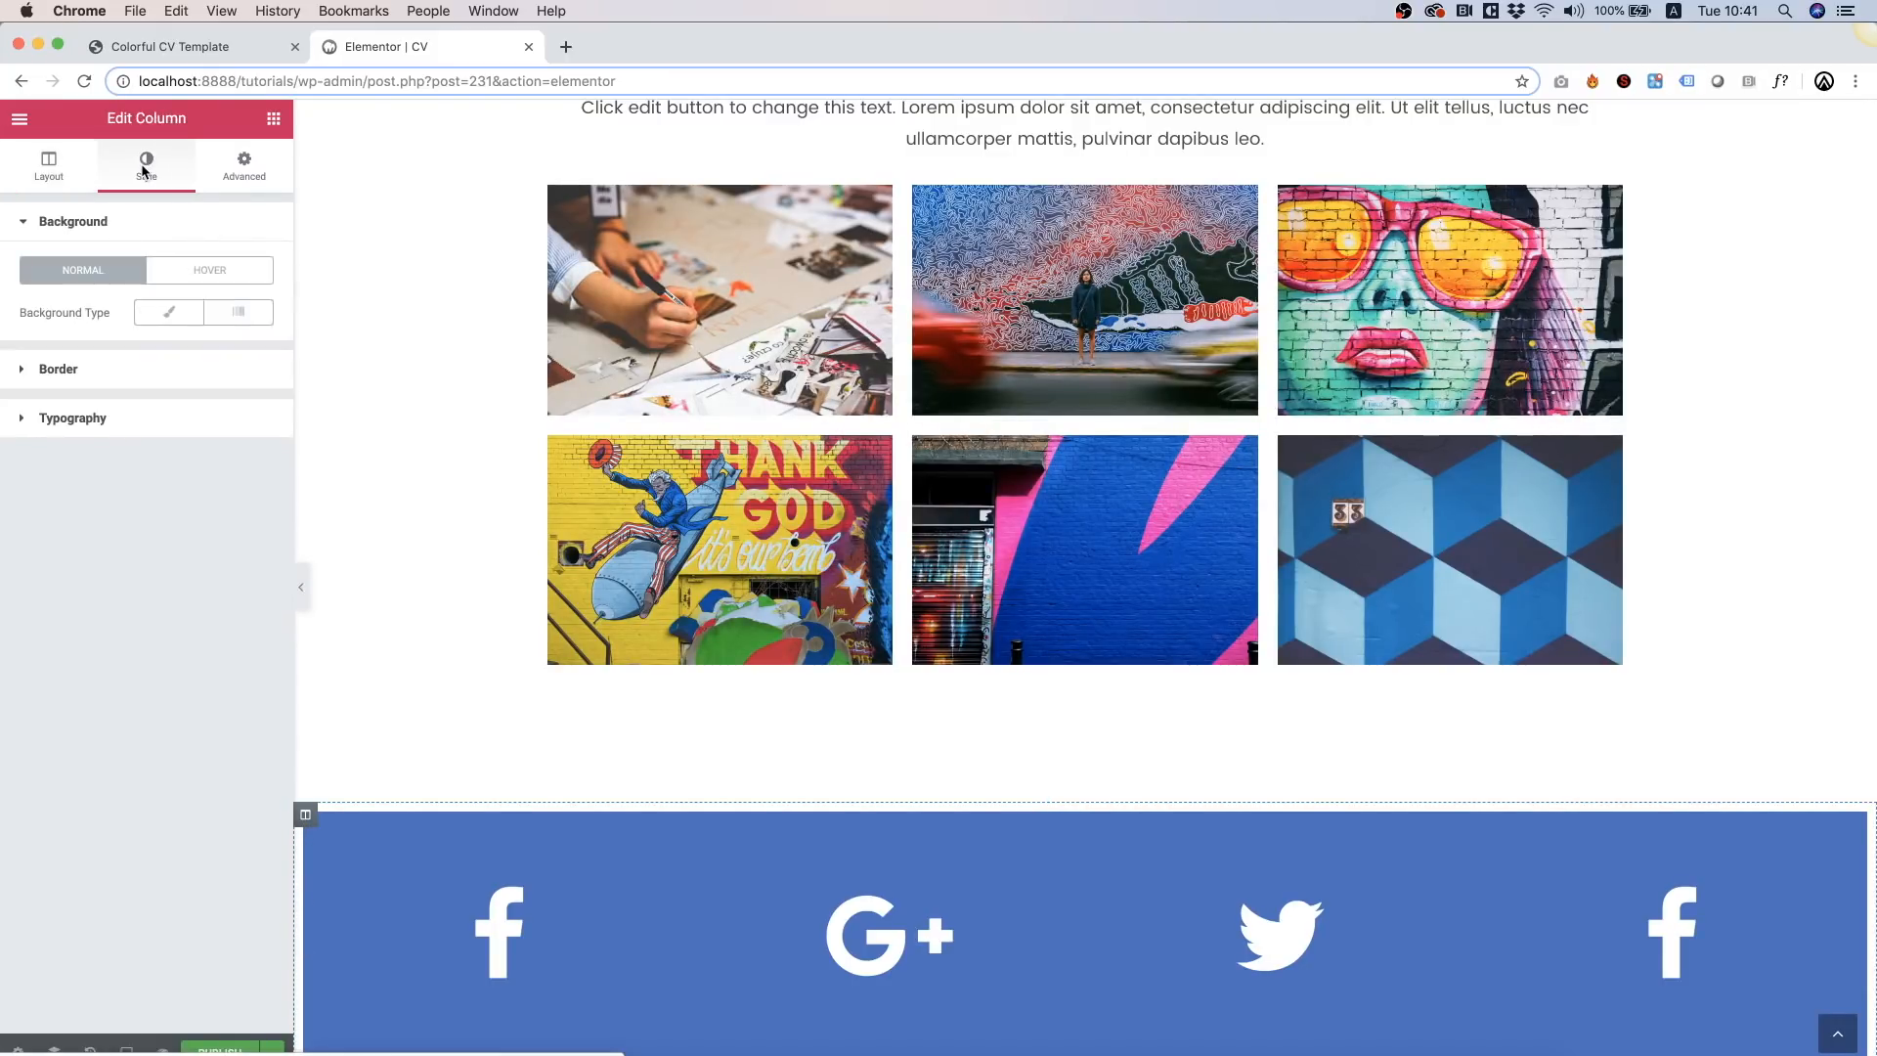
click(237, 182)
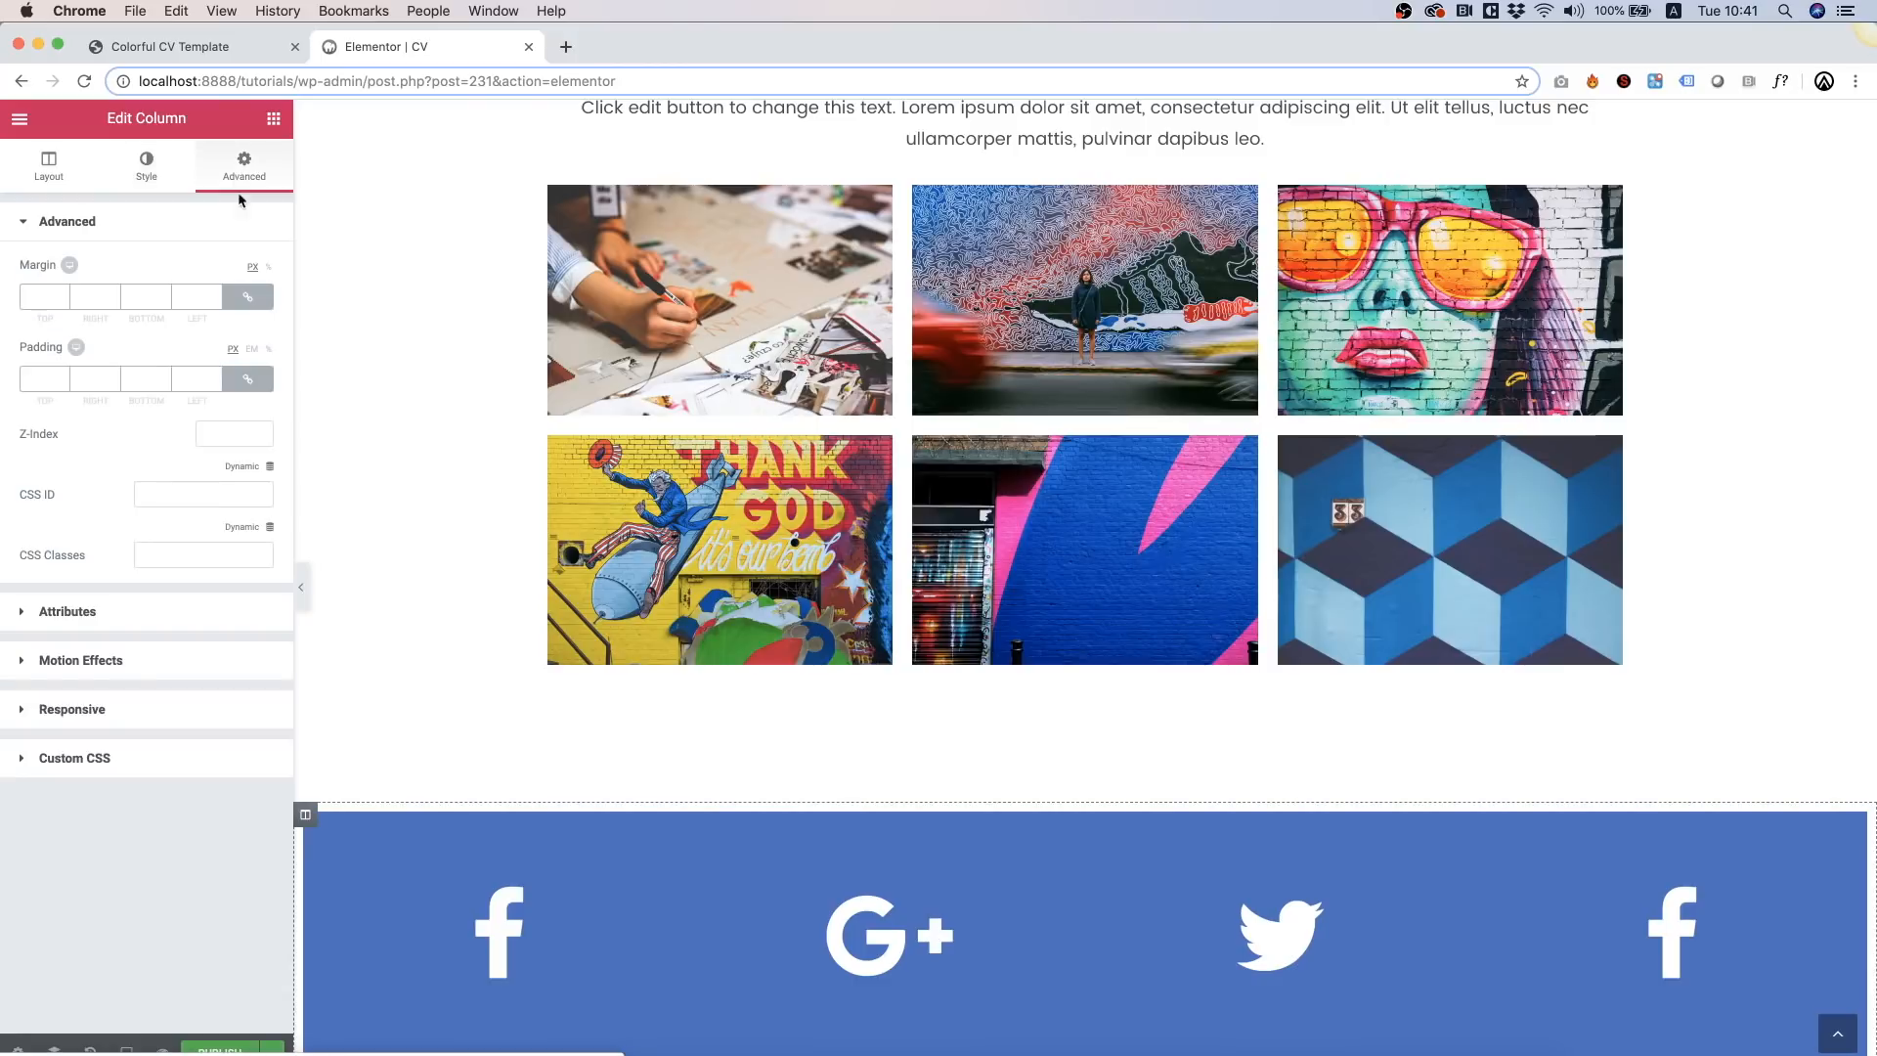
click(248, 381)
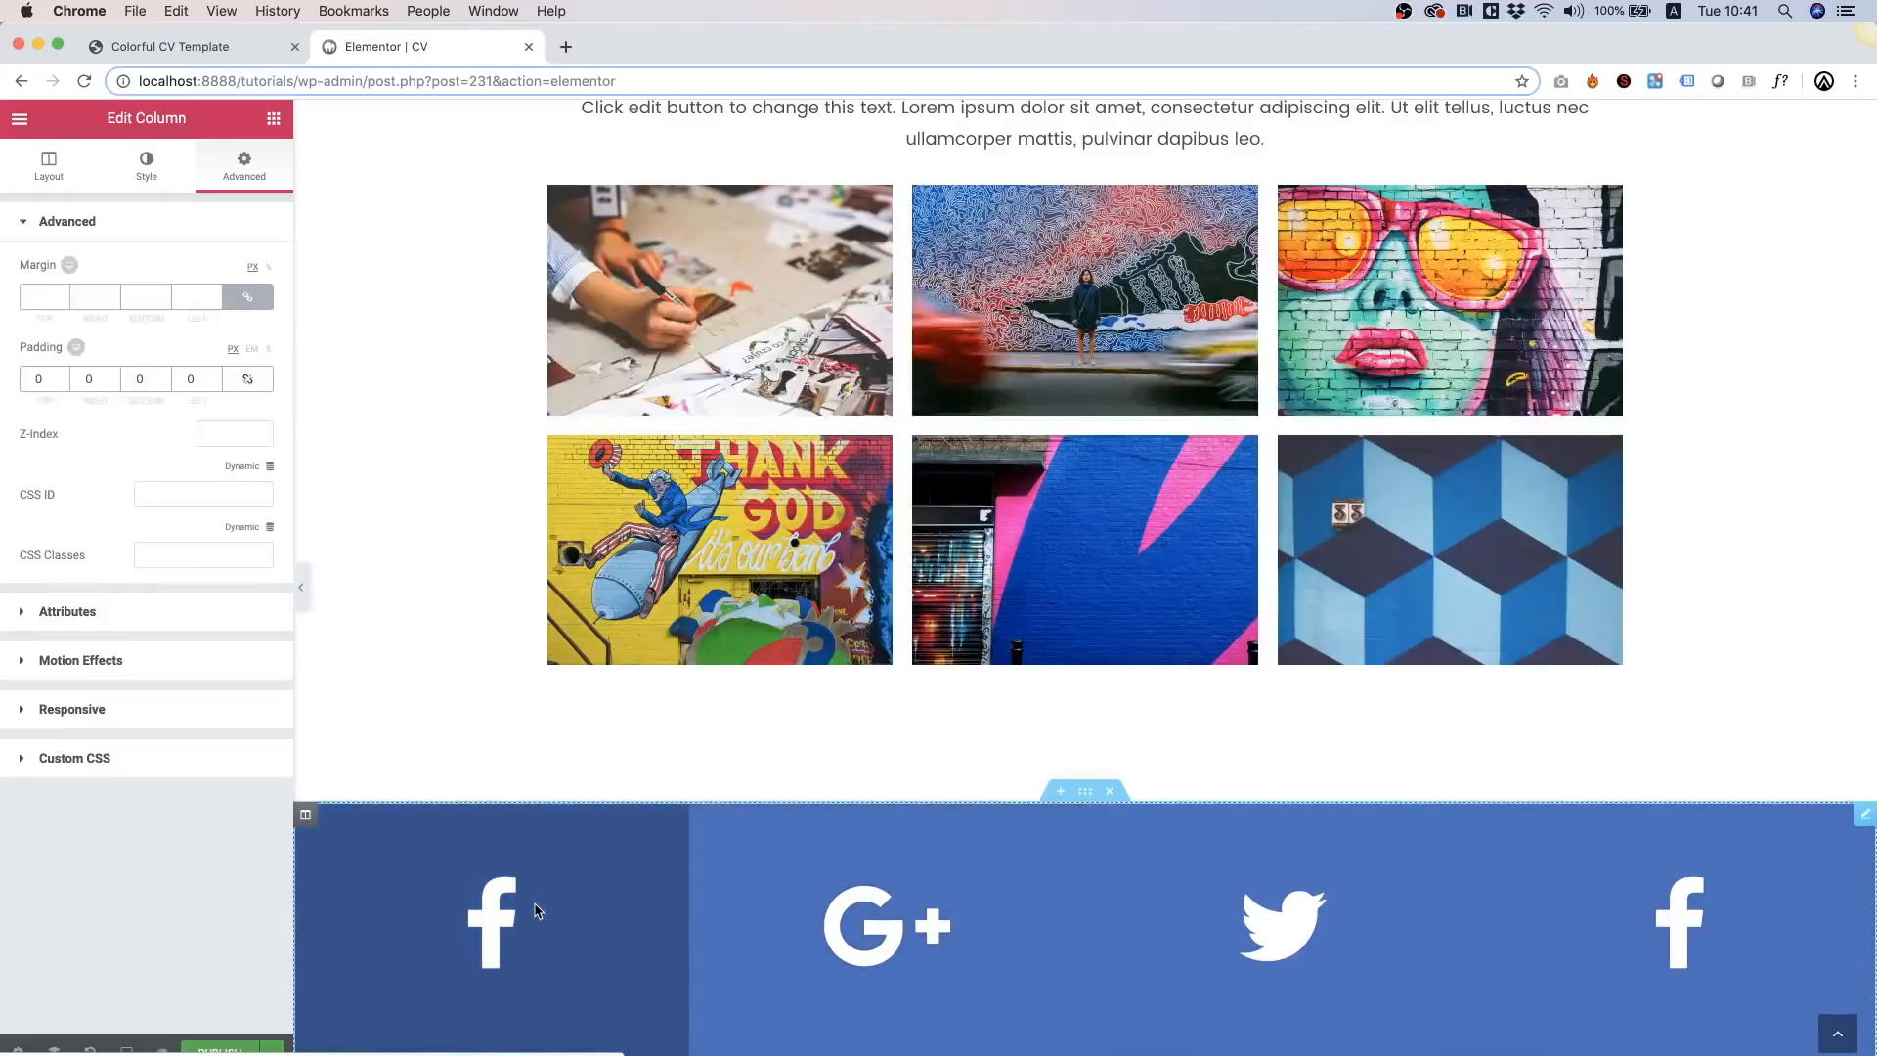
click(572, 912)
Step: Give the Facebook item a bright blue hover and background colour
click(200, 346)
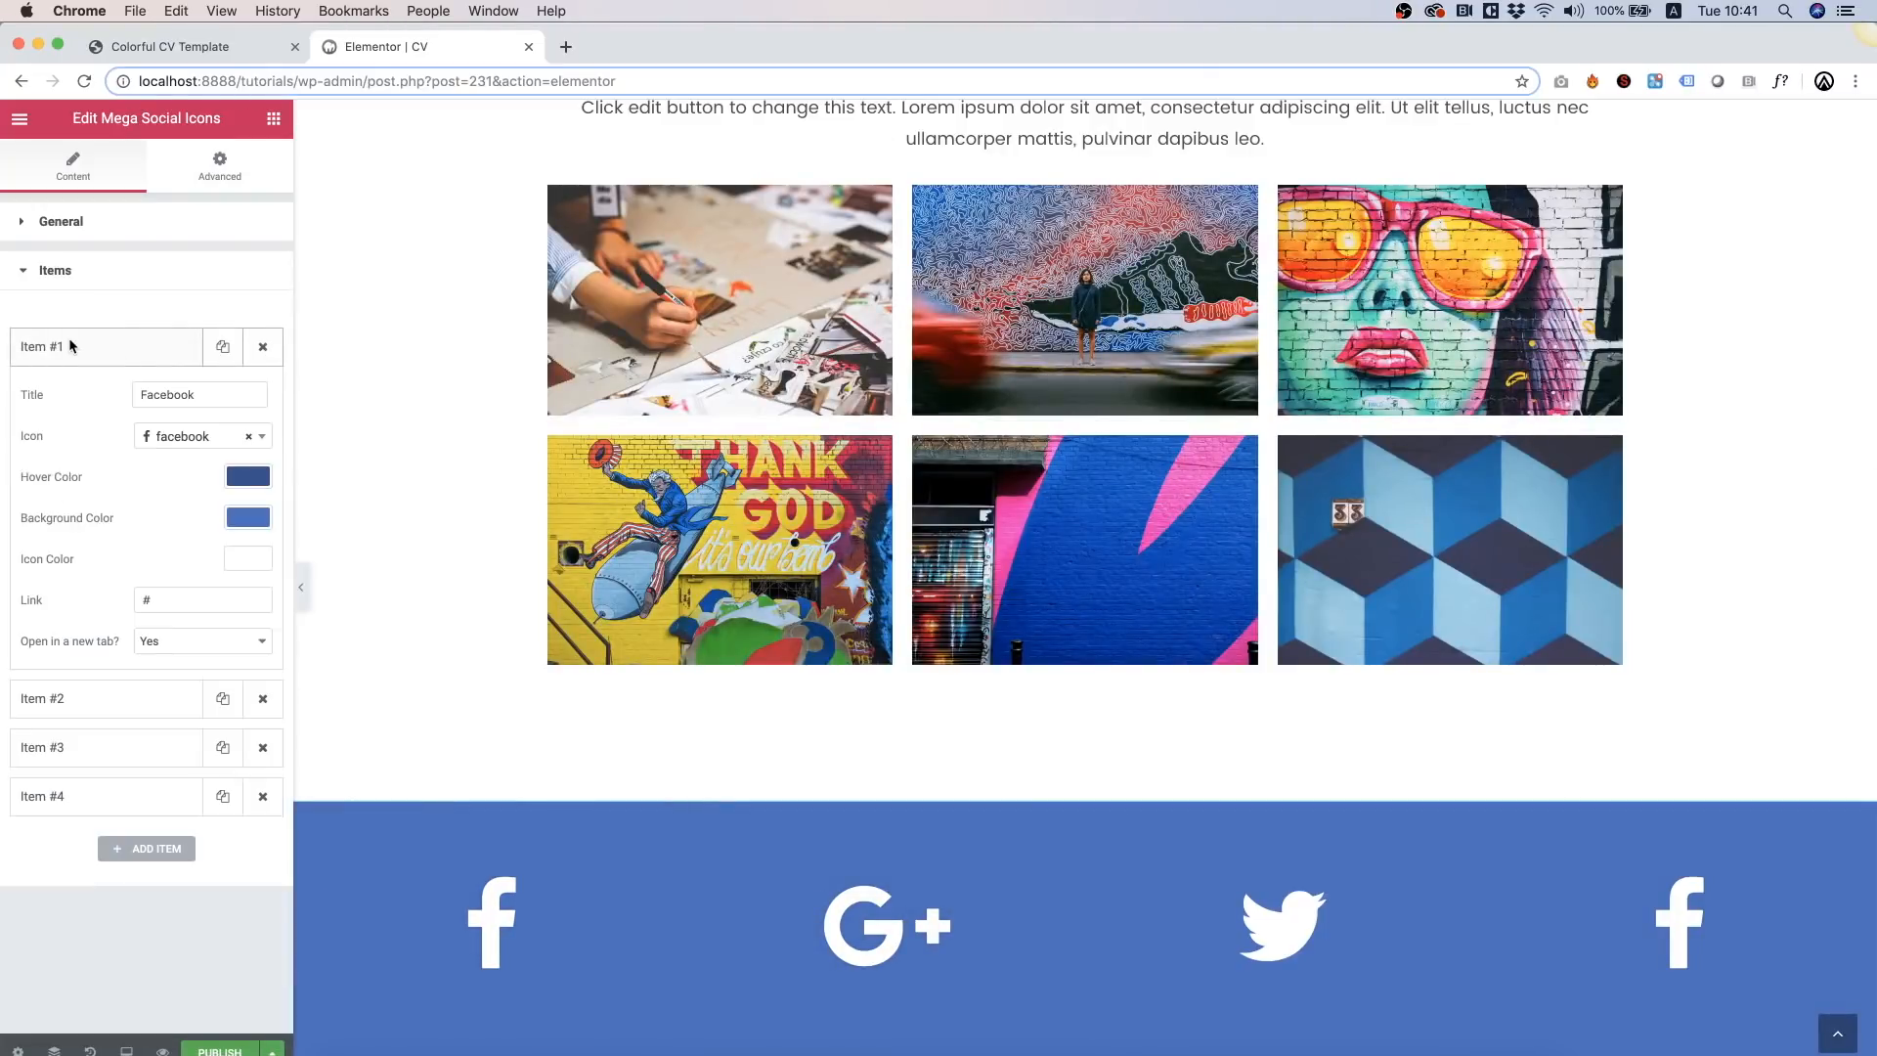
click(250, 477)
click(31, 709)
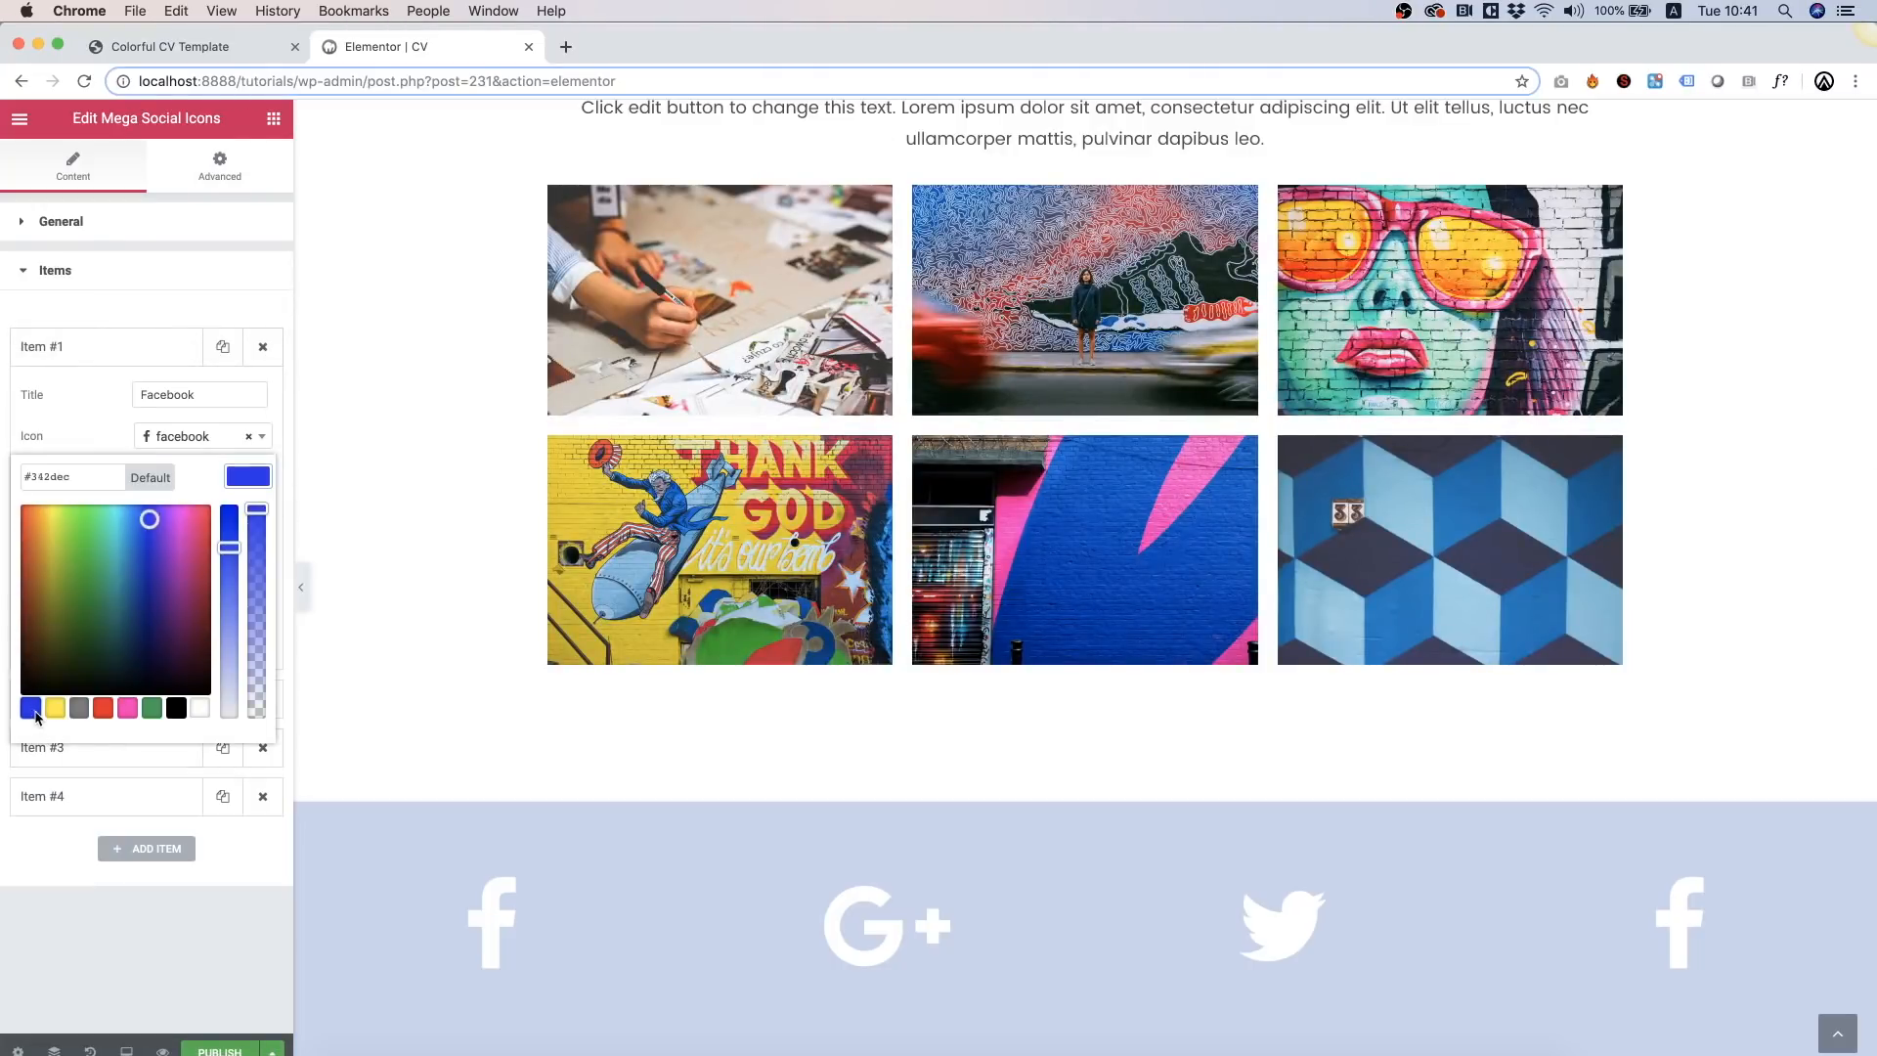
click(168, 963)
click(247, 518)
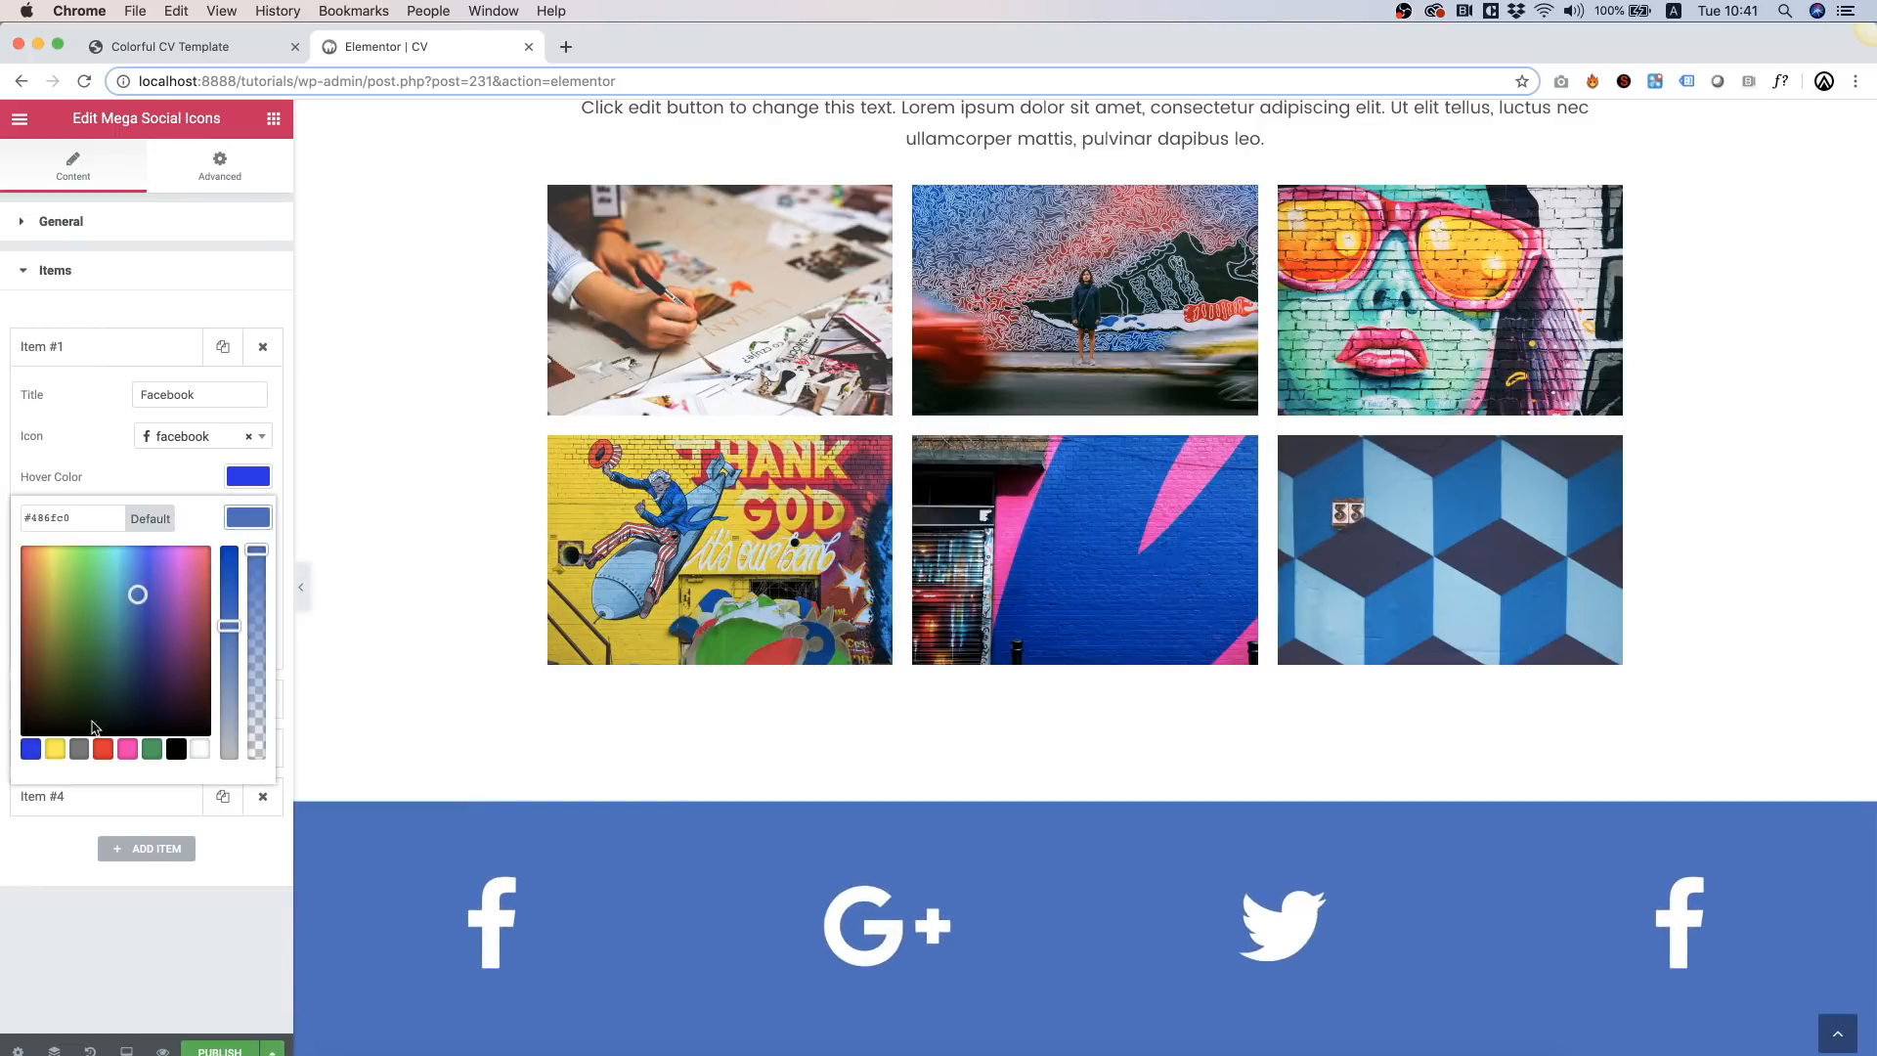
click(27, 754)
click(114, 935)
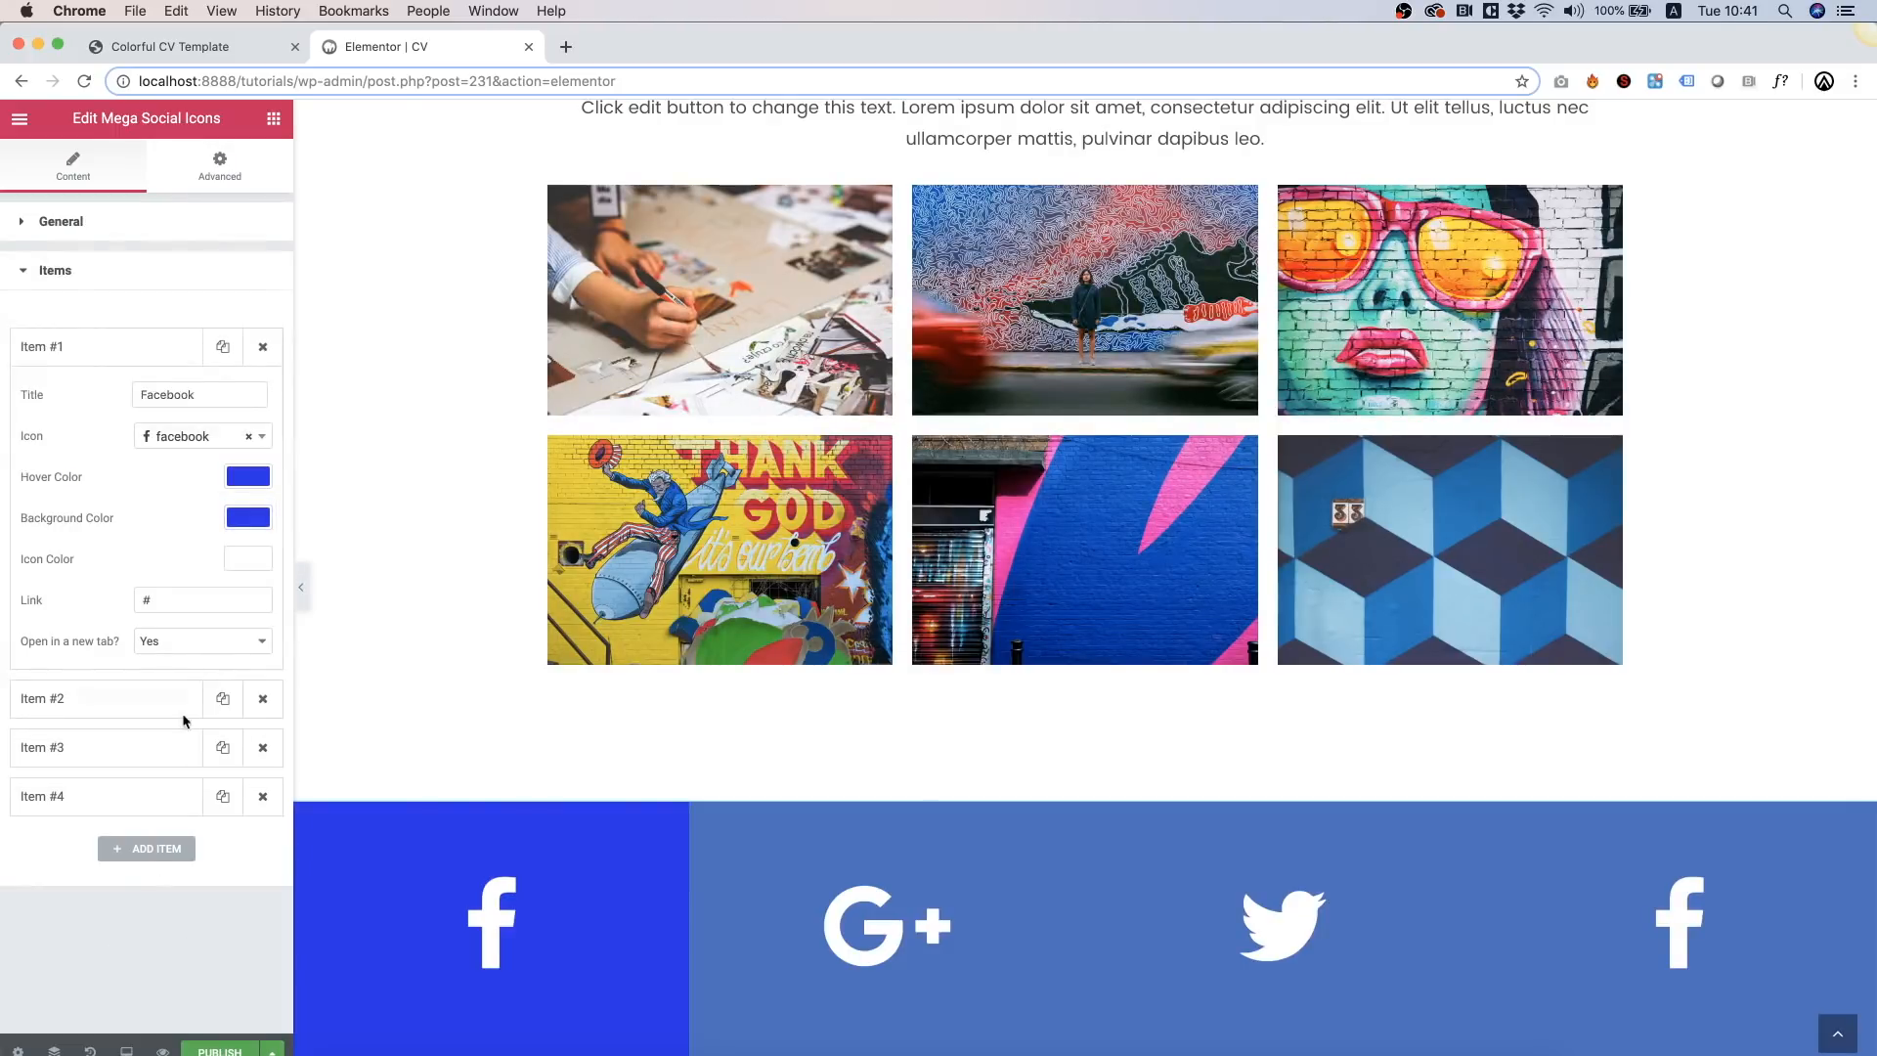
Step: Give the Google Plus item a pink hover and background colour
click(147, 711)
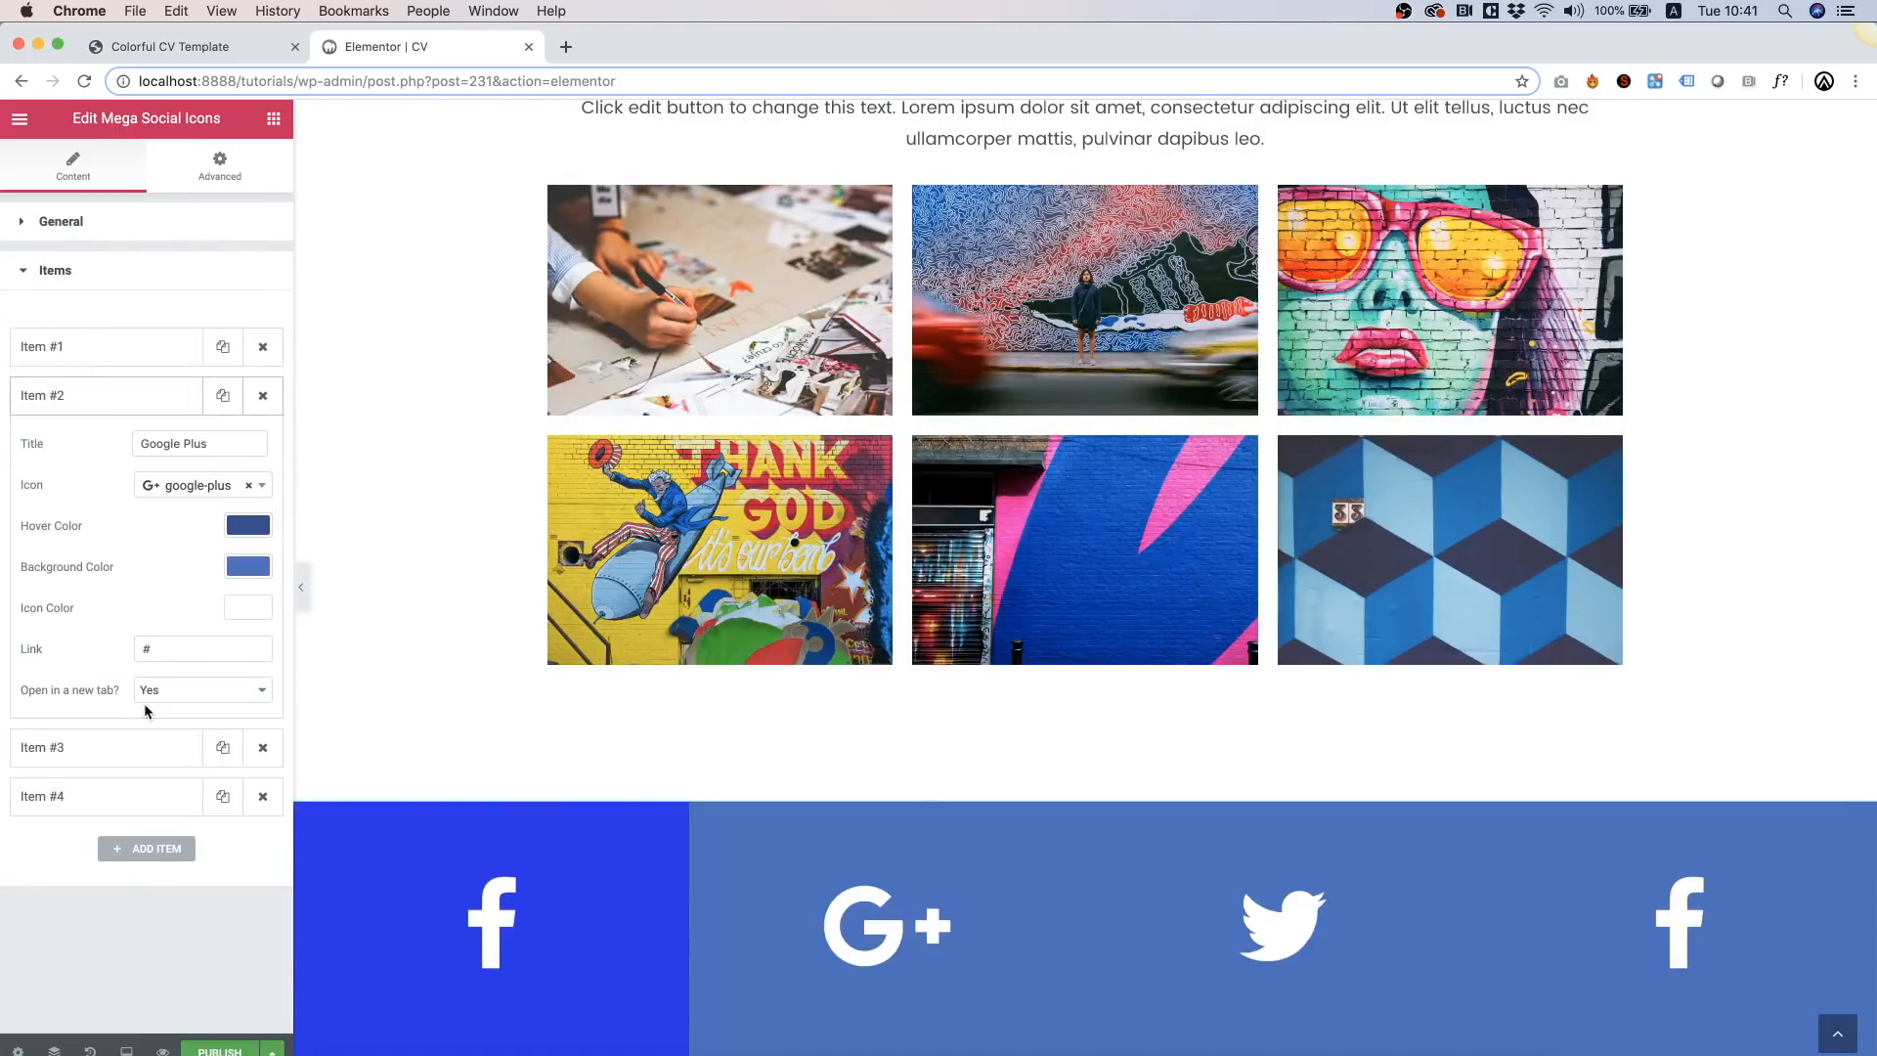
click(246, 527)
click(125, 759)
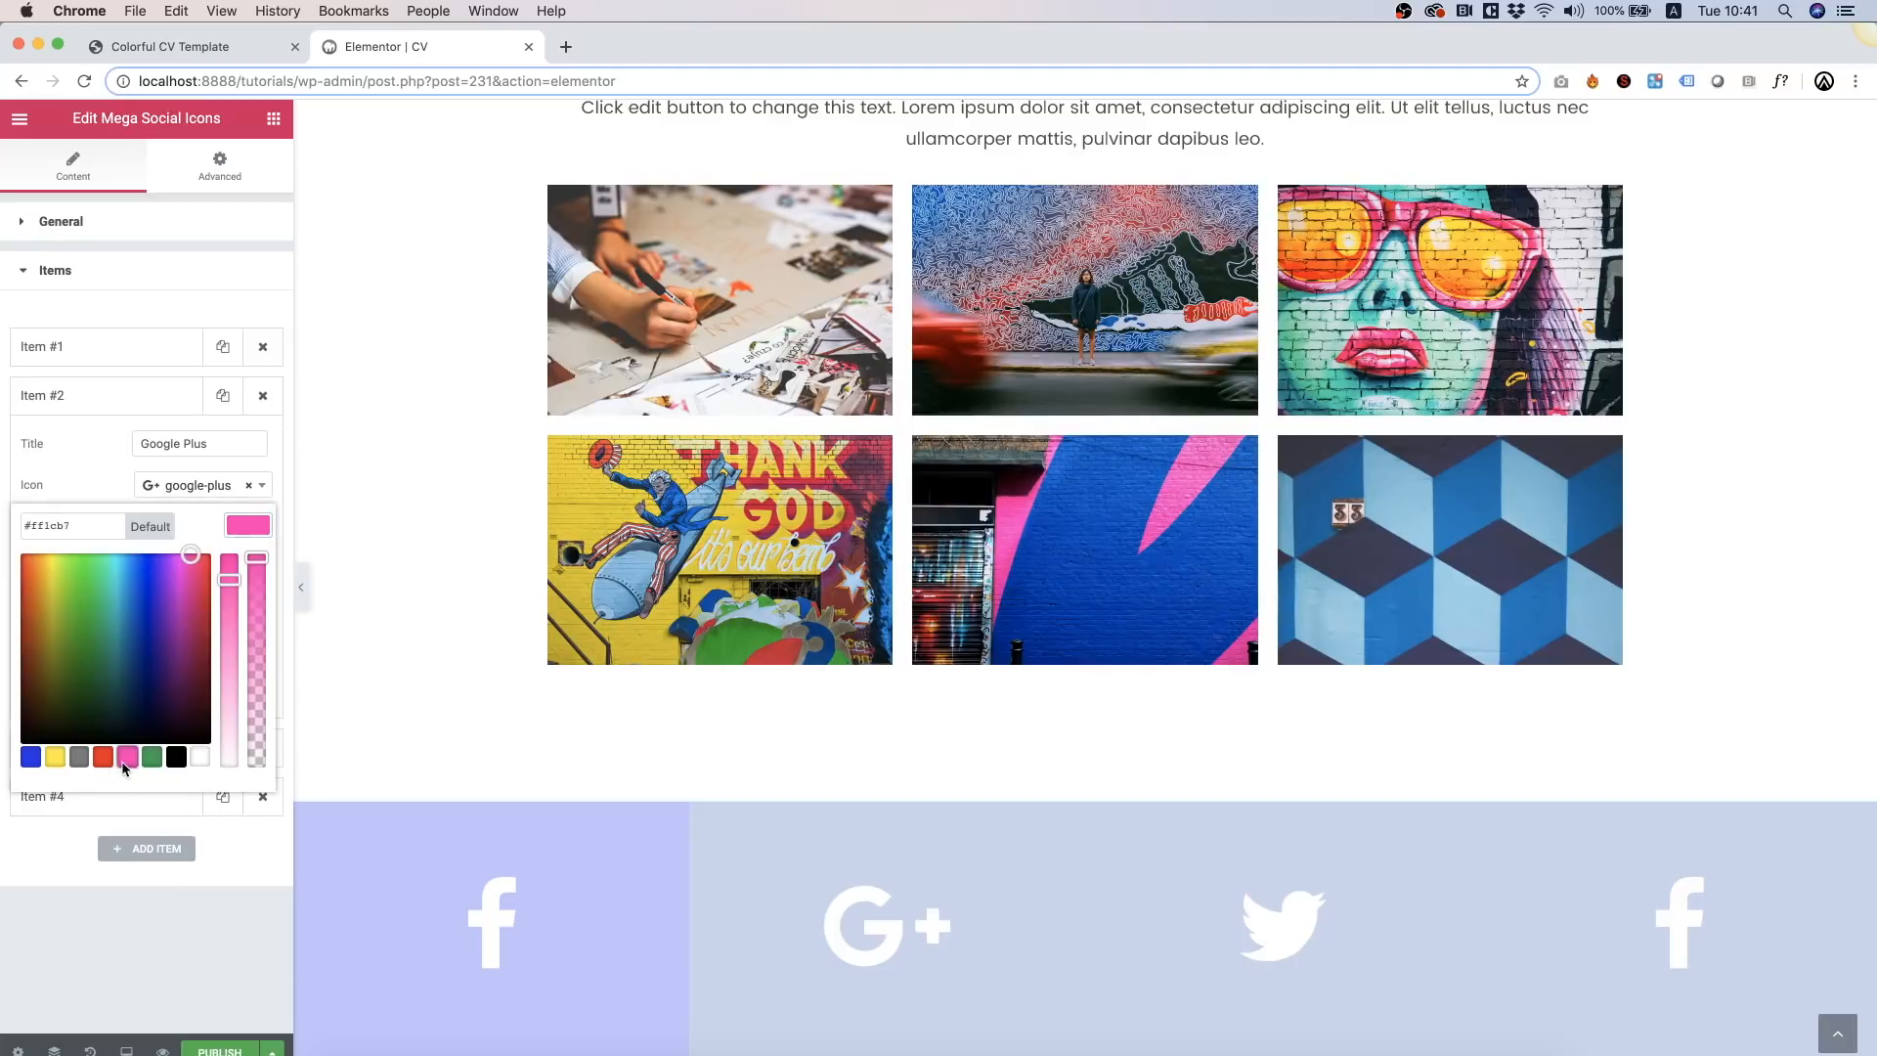
click(219, 953)
click(248, 567)
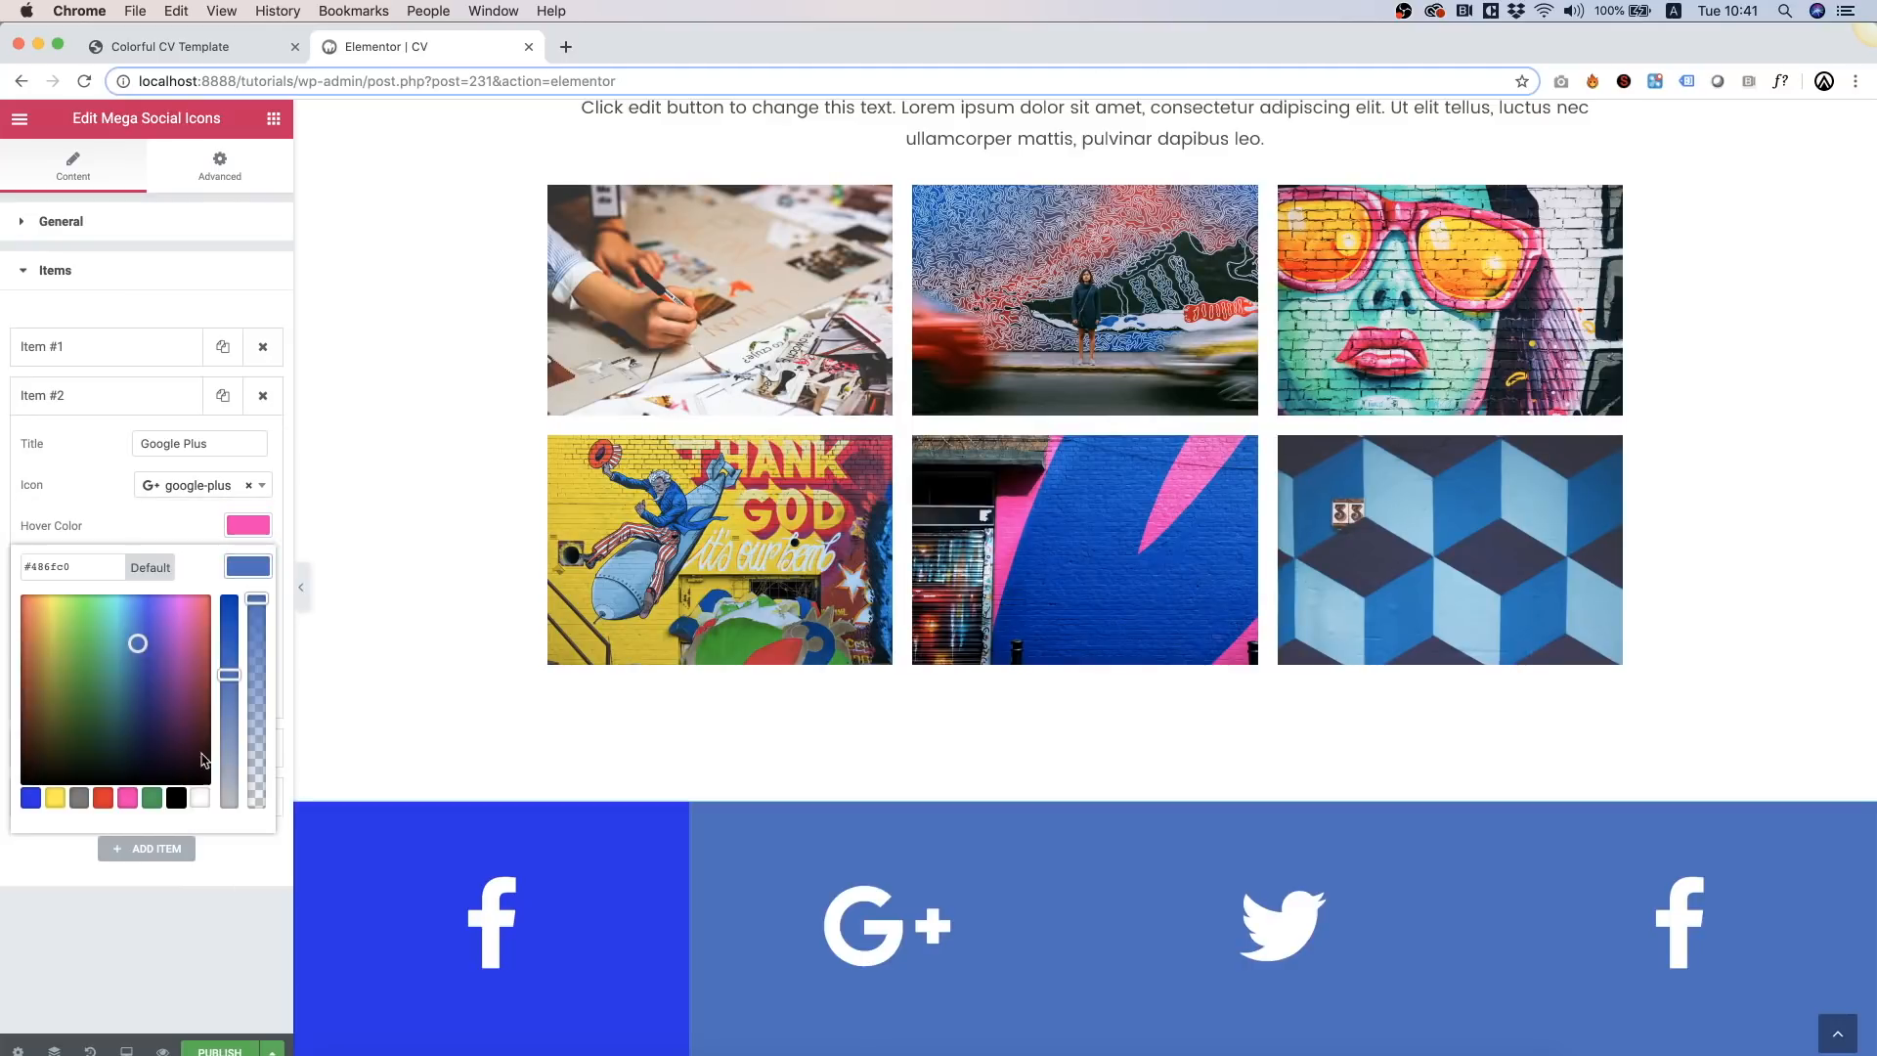
click(128, 799)
click(154, 940)
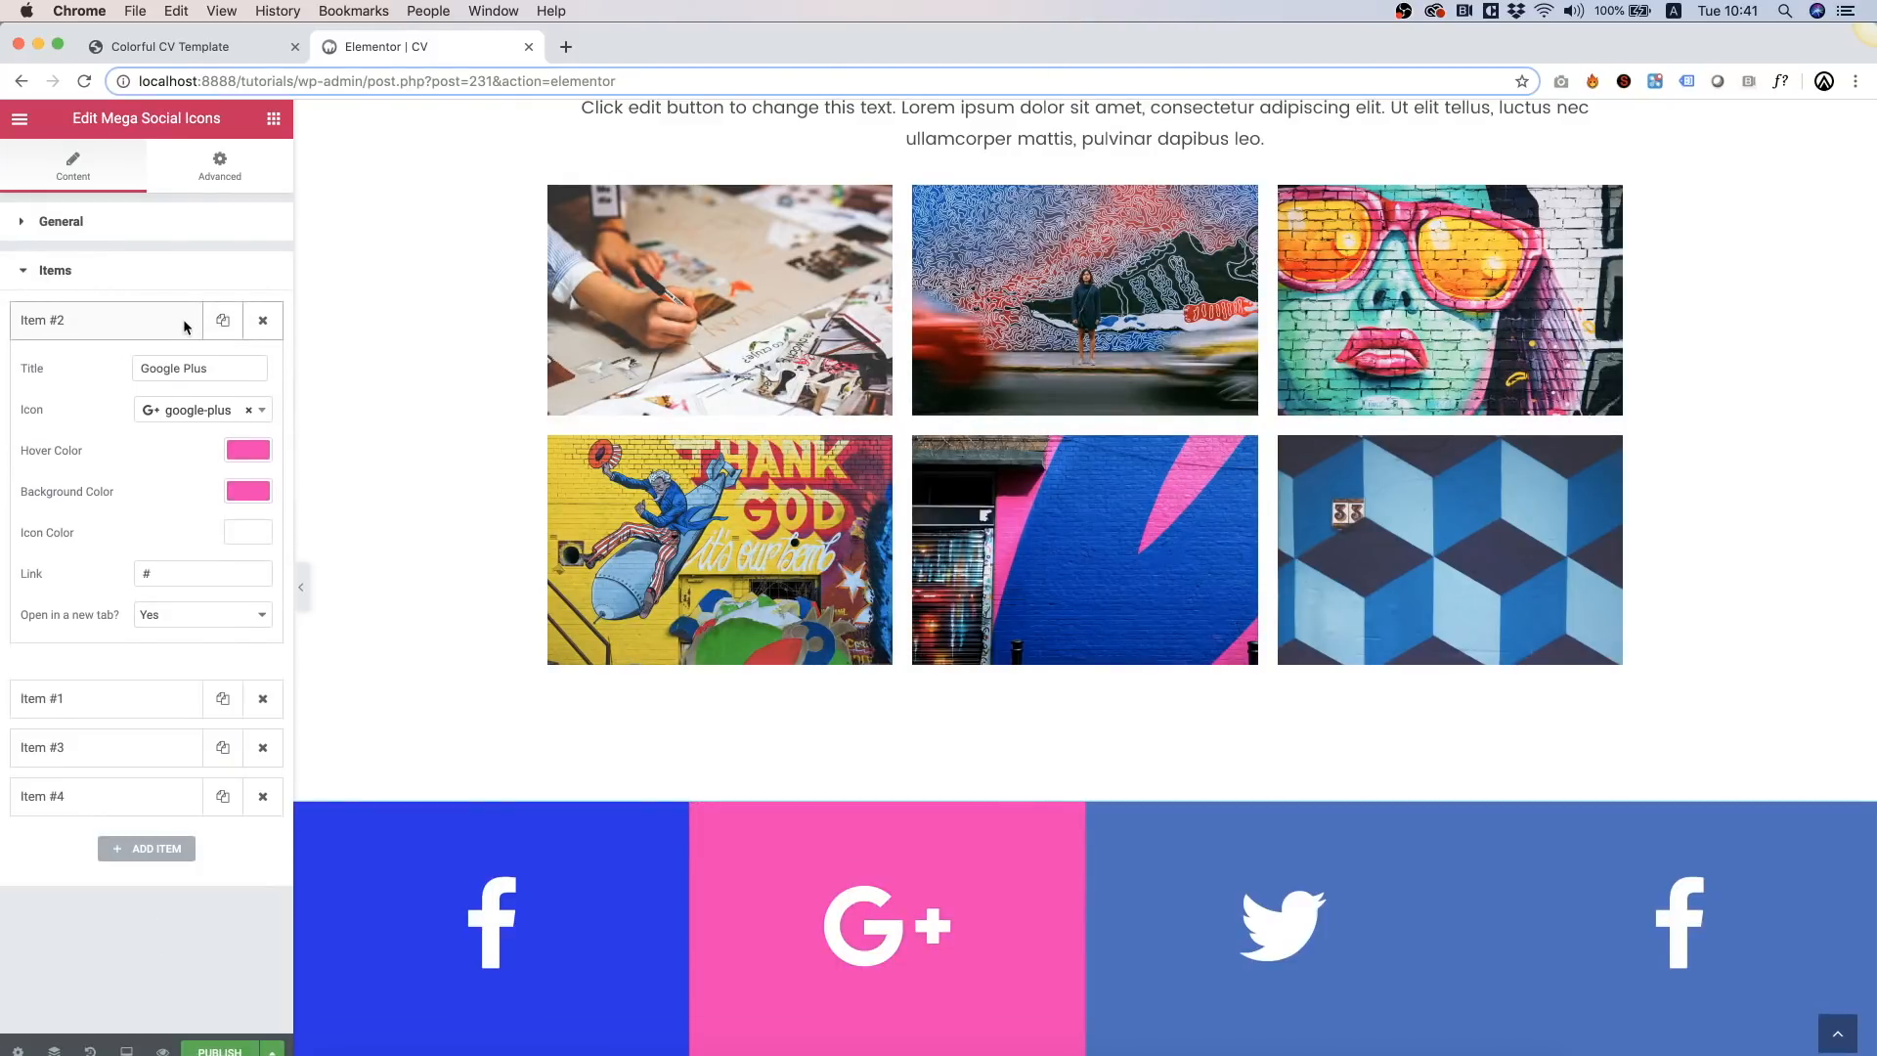
click(181, 318)
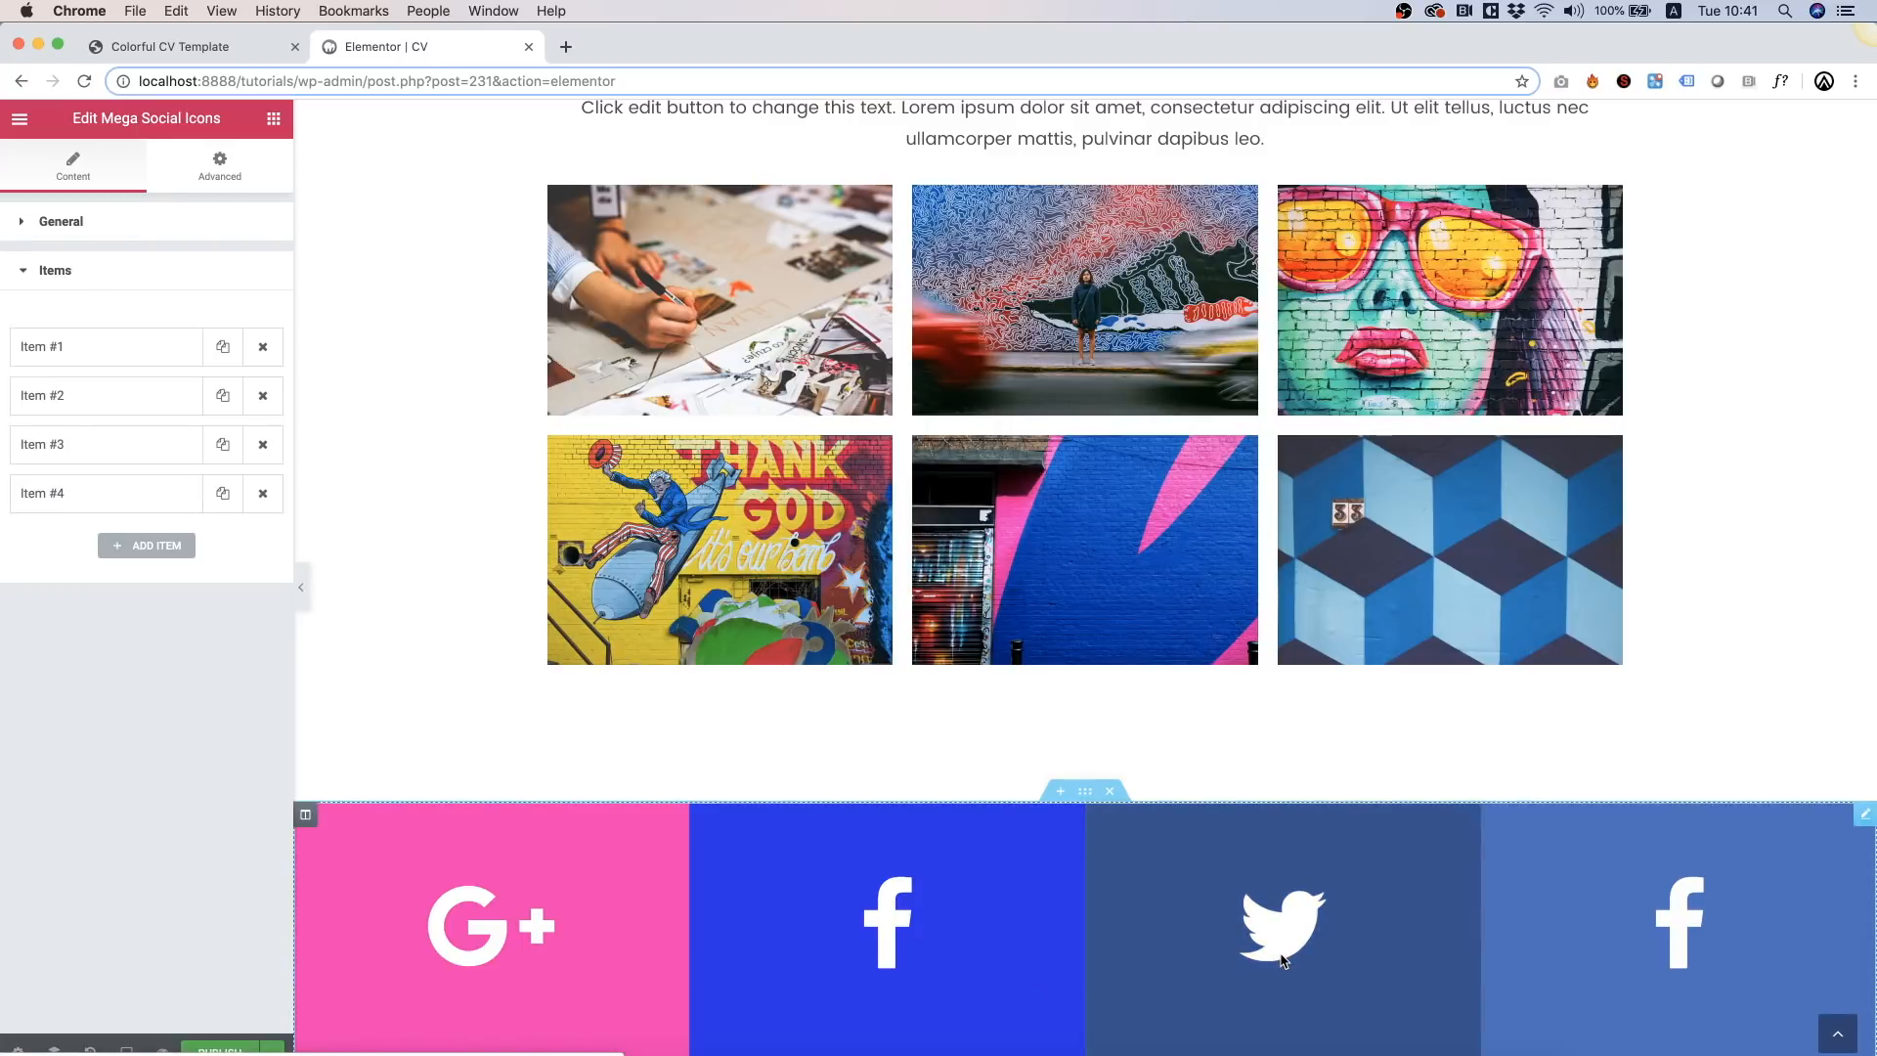
Step: Give the Twitter item a yellow hover and background colour
click(88, 445)
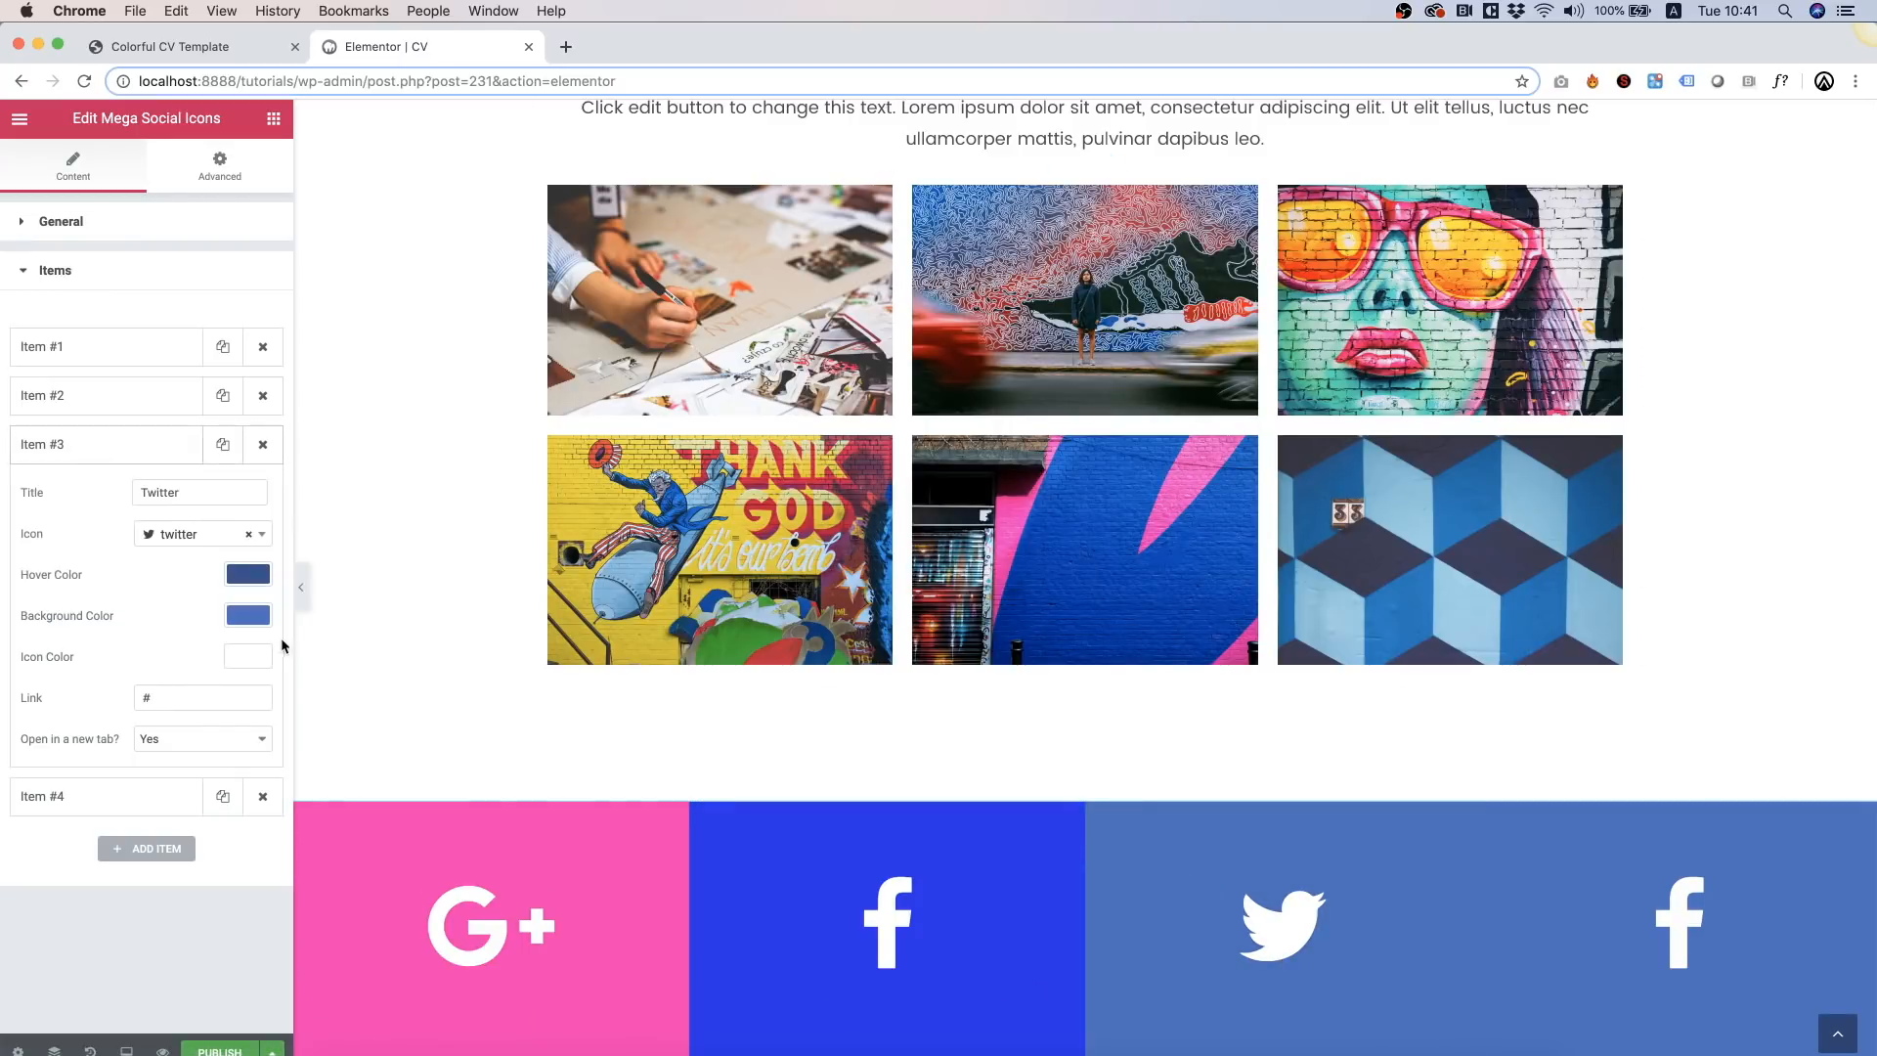
click(247, 572)
click(55, 805)
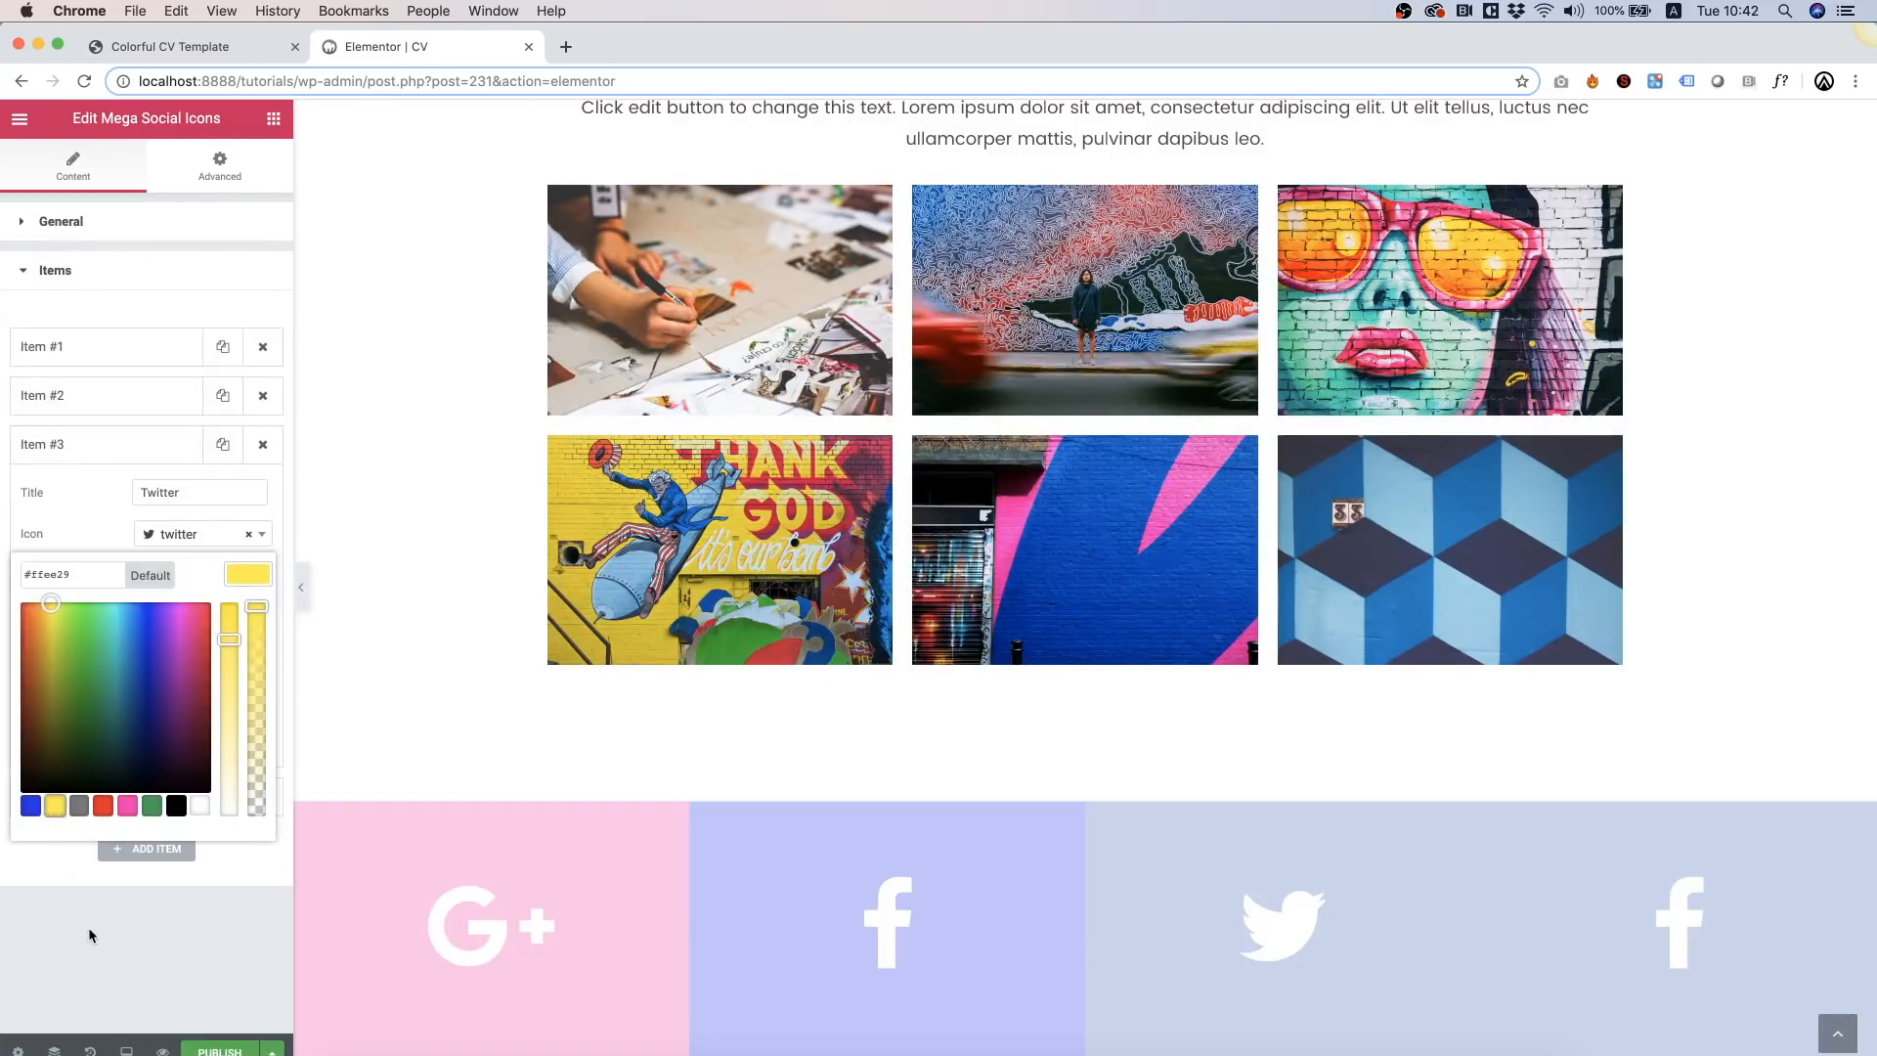
click(90, 934)
click(246, 615)
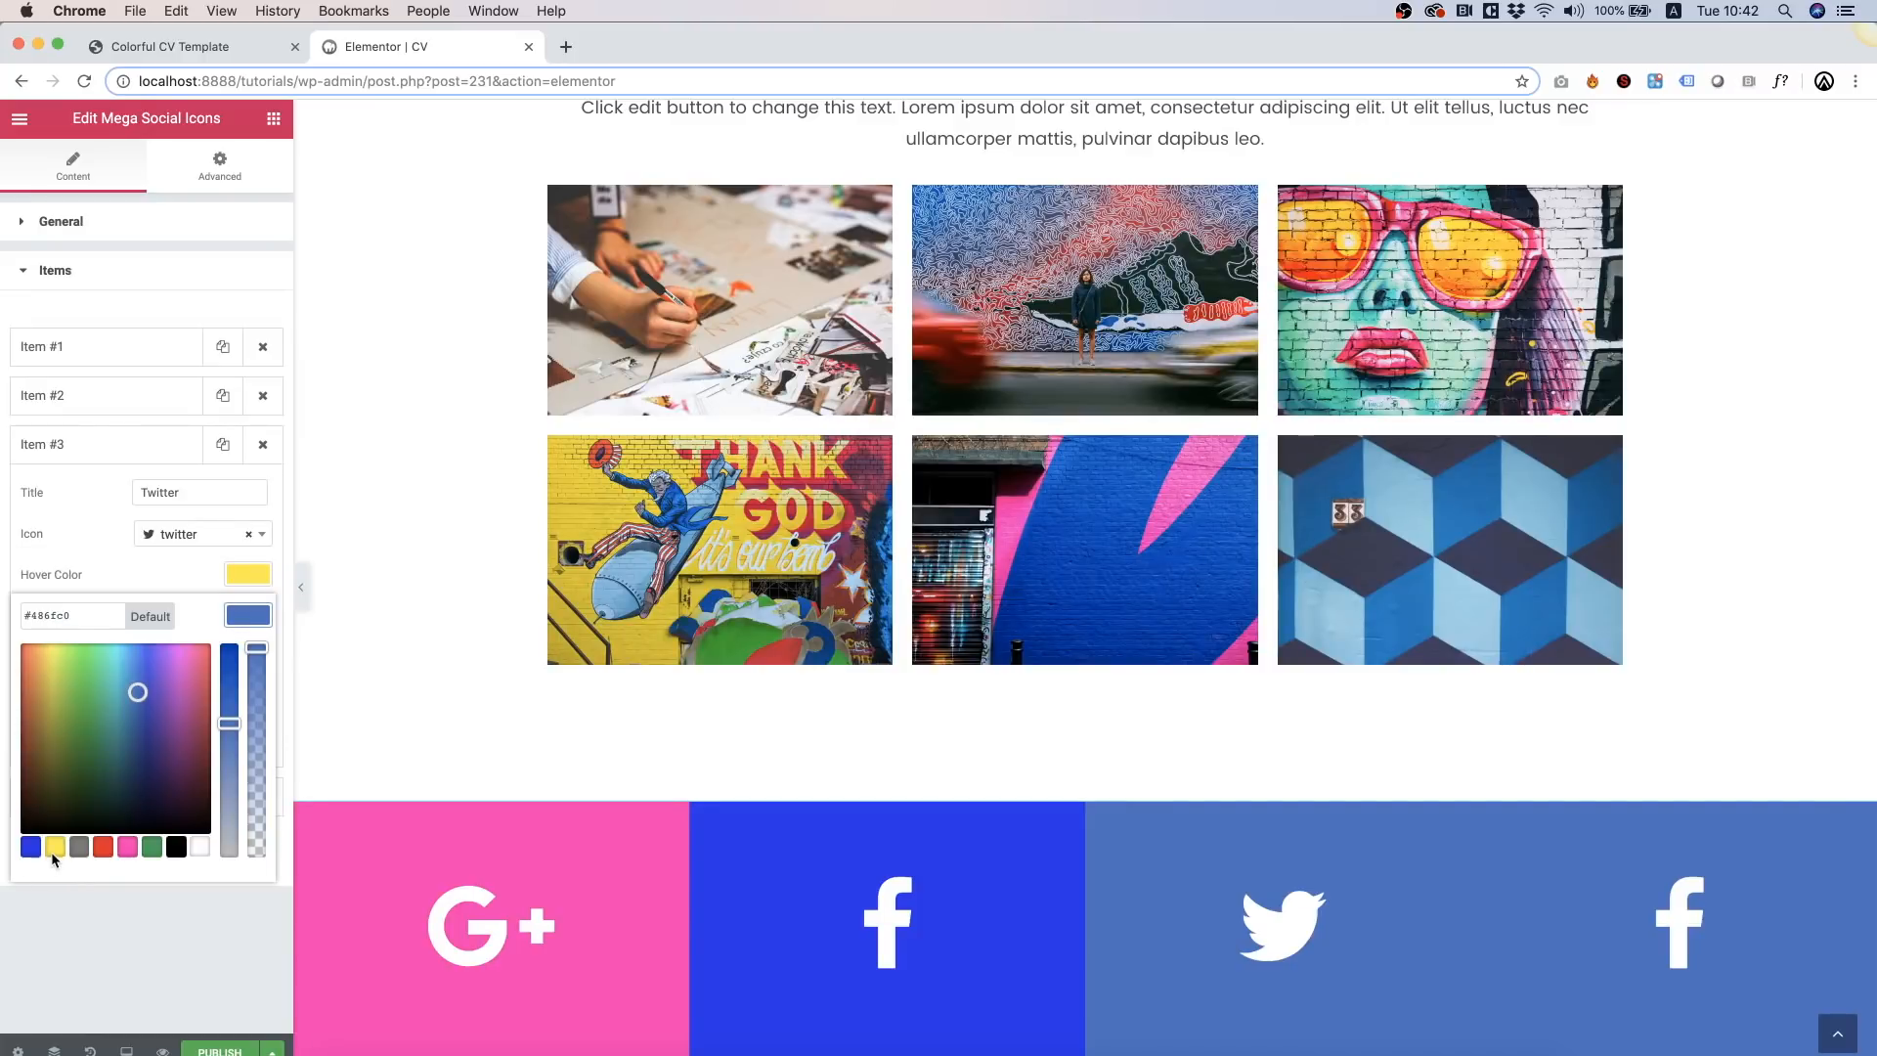
click(54, 848)
click(78, 960)
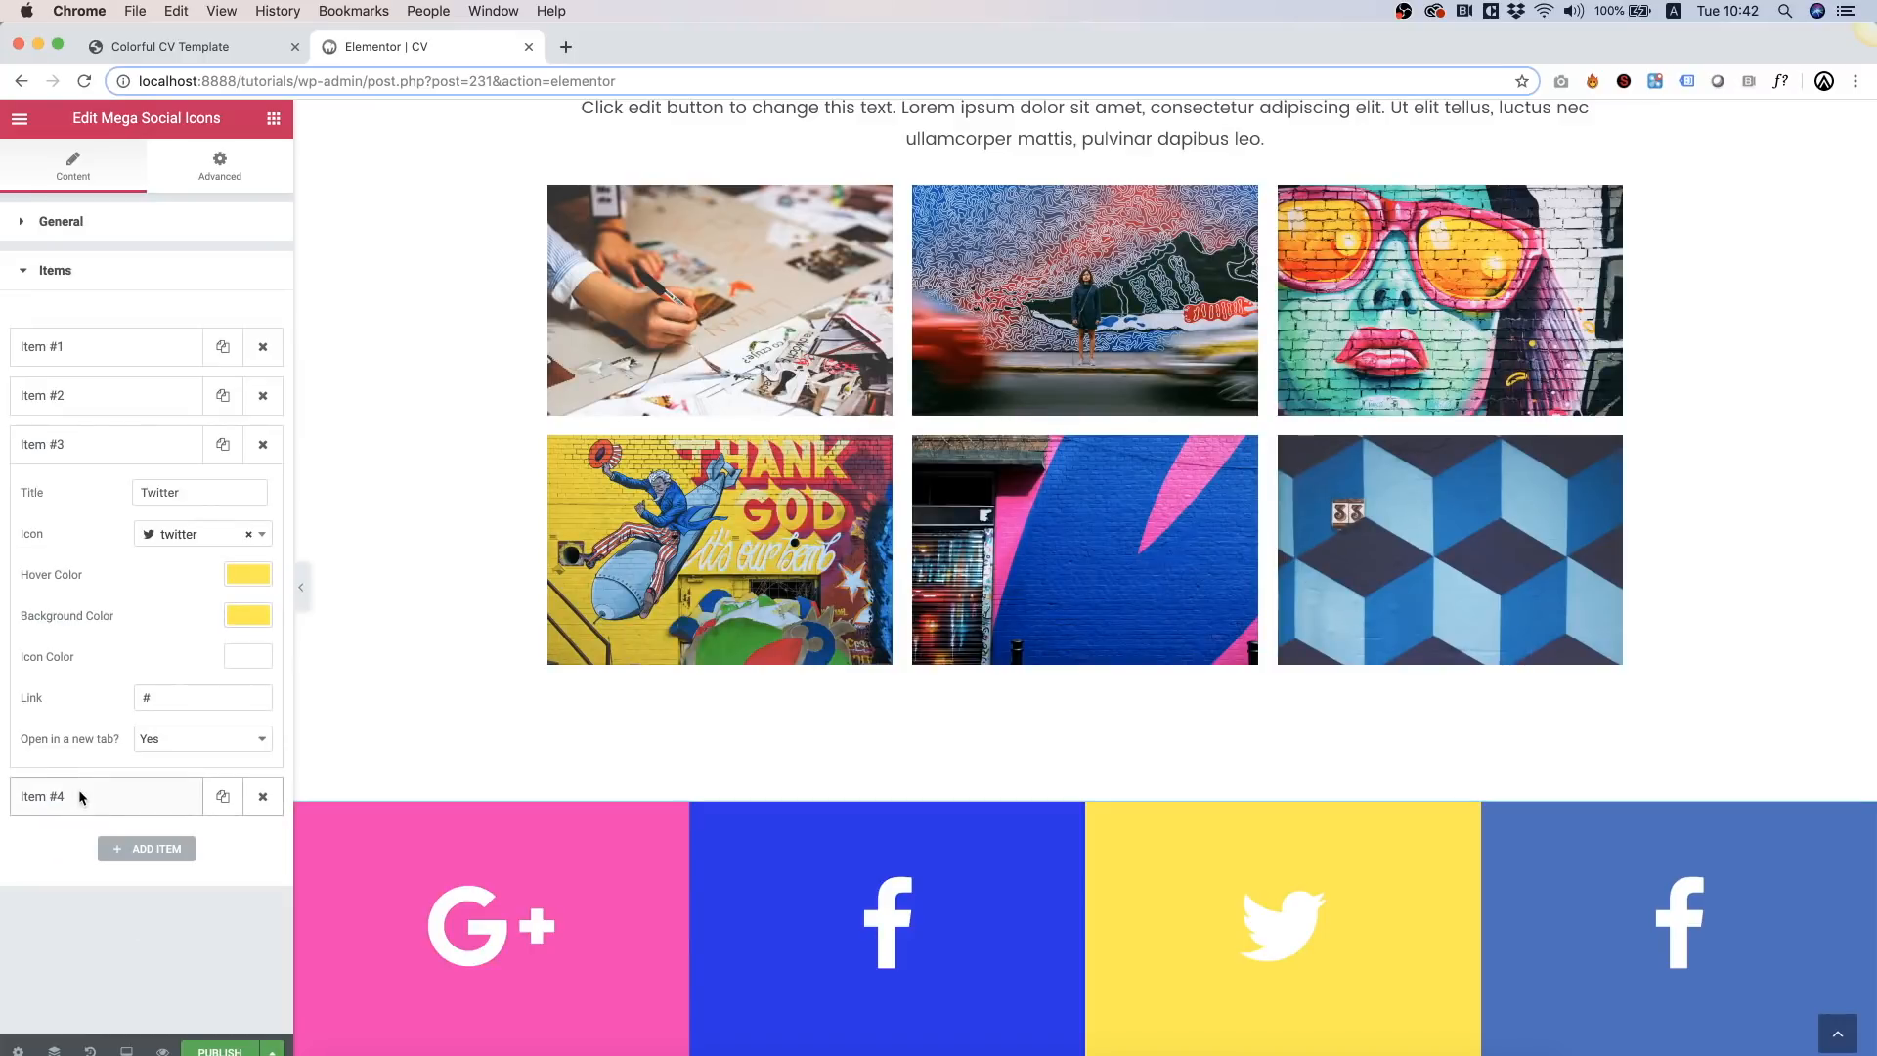
Step: Change the fourth item's icon to Instagram with blue #342dec hover and background colours
click(78, 790)
click(224, 585)
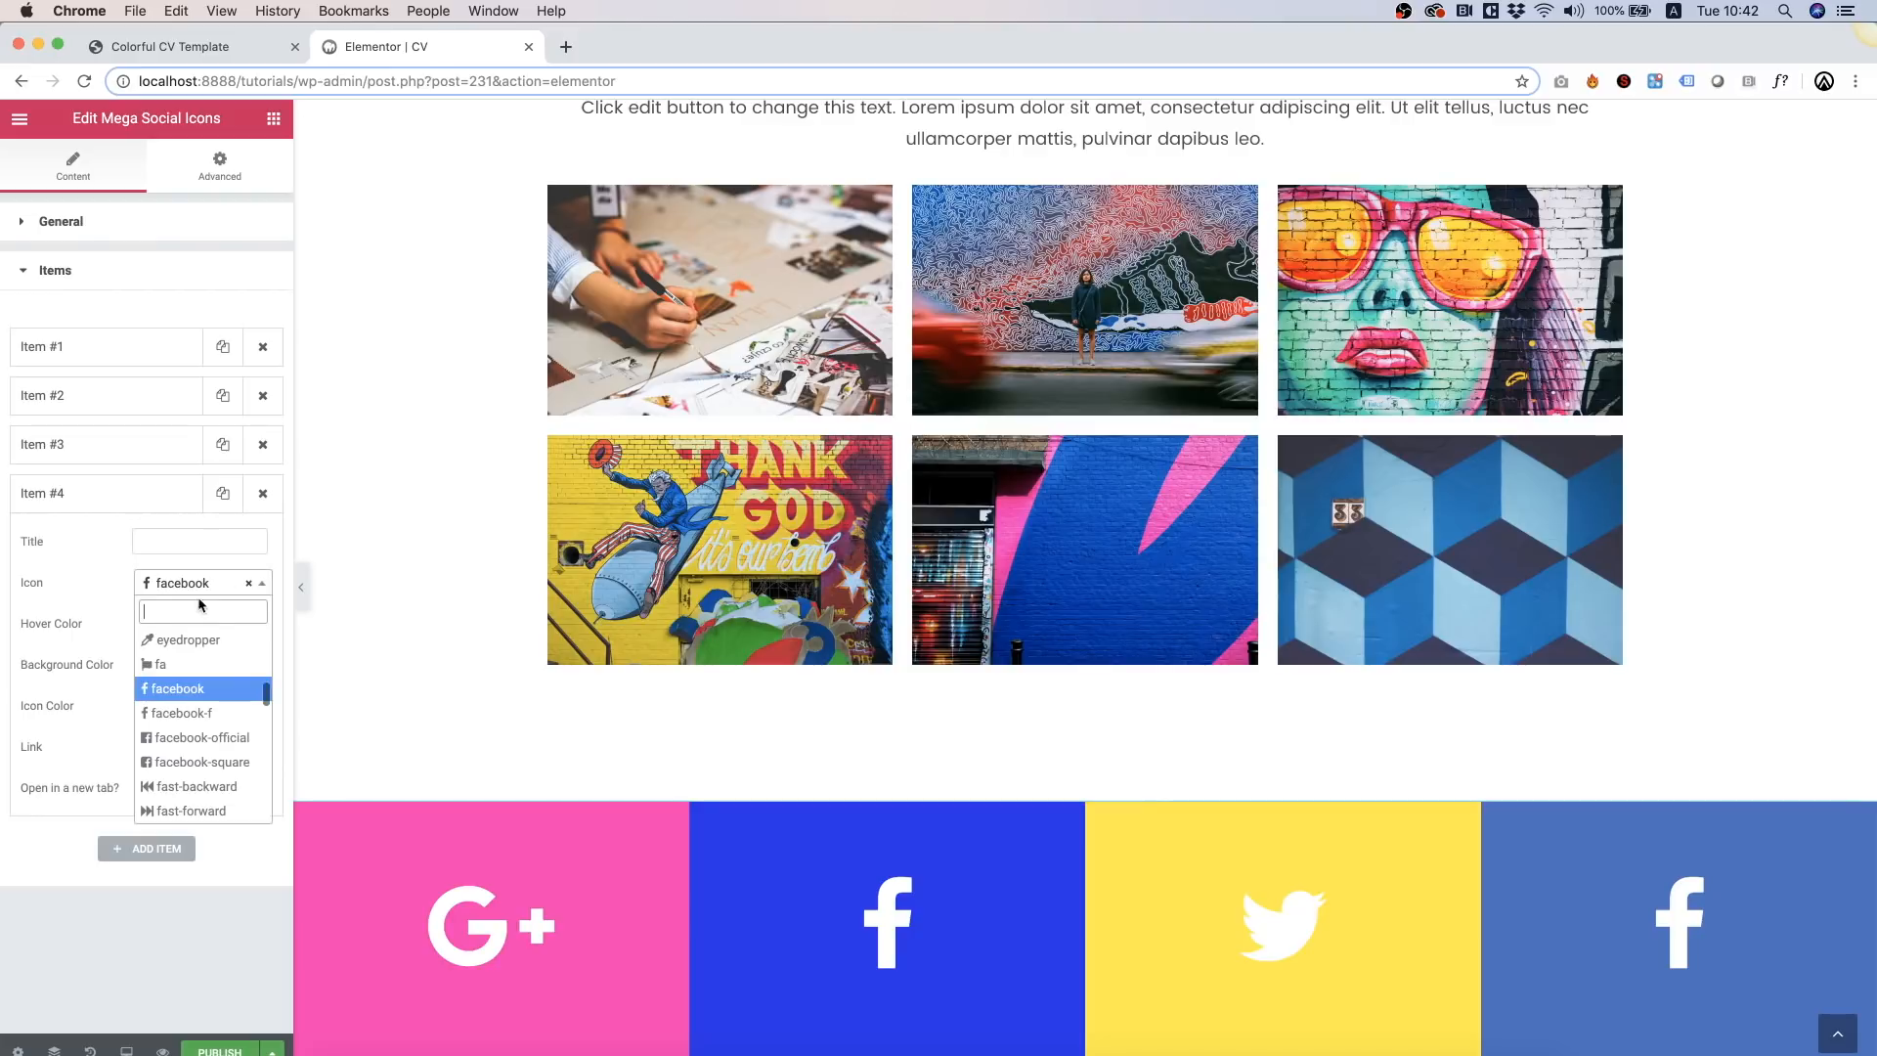
text(ins)
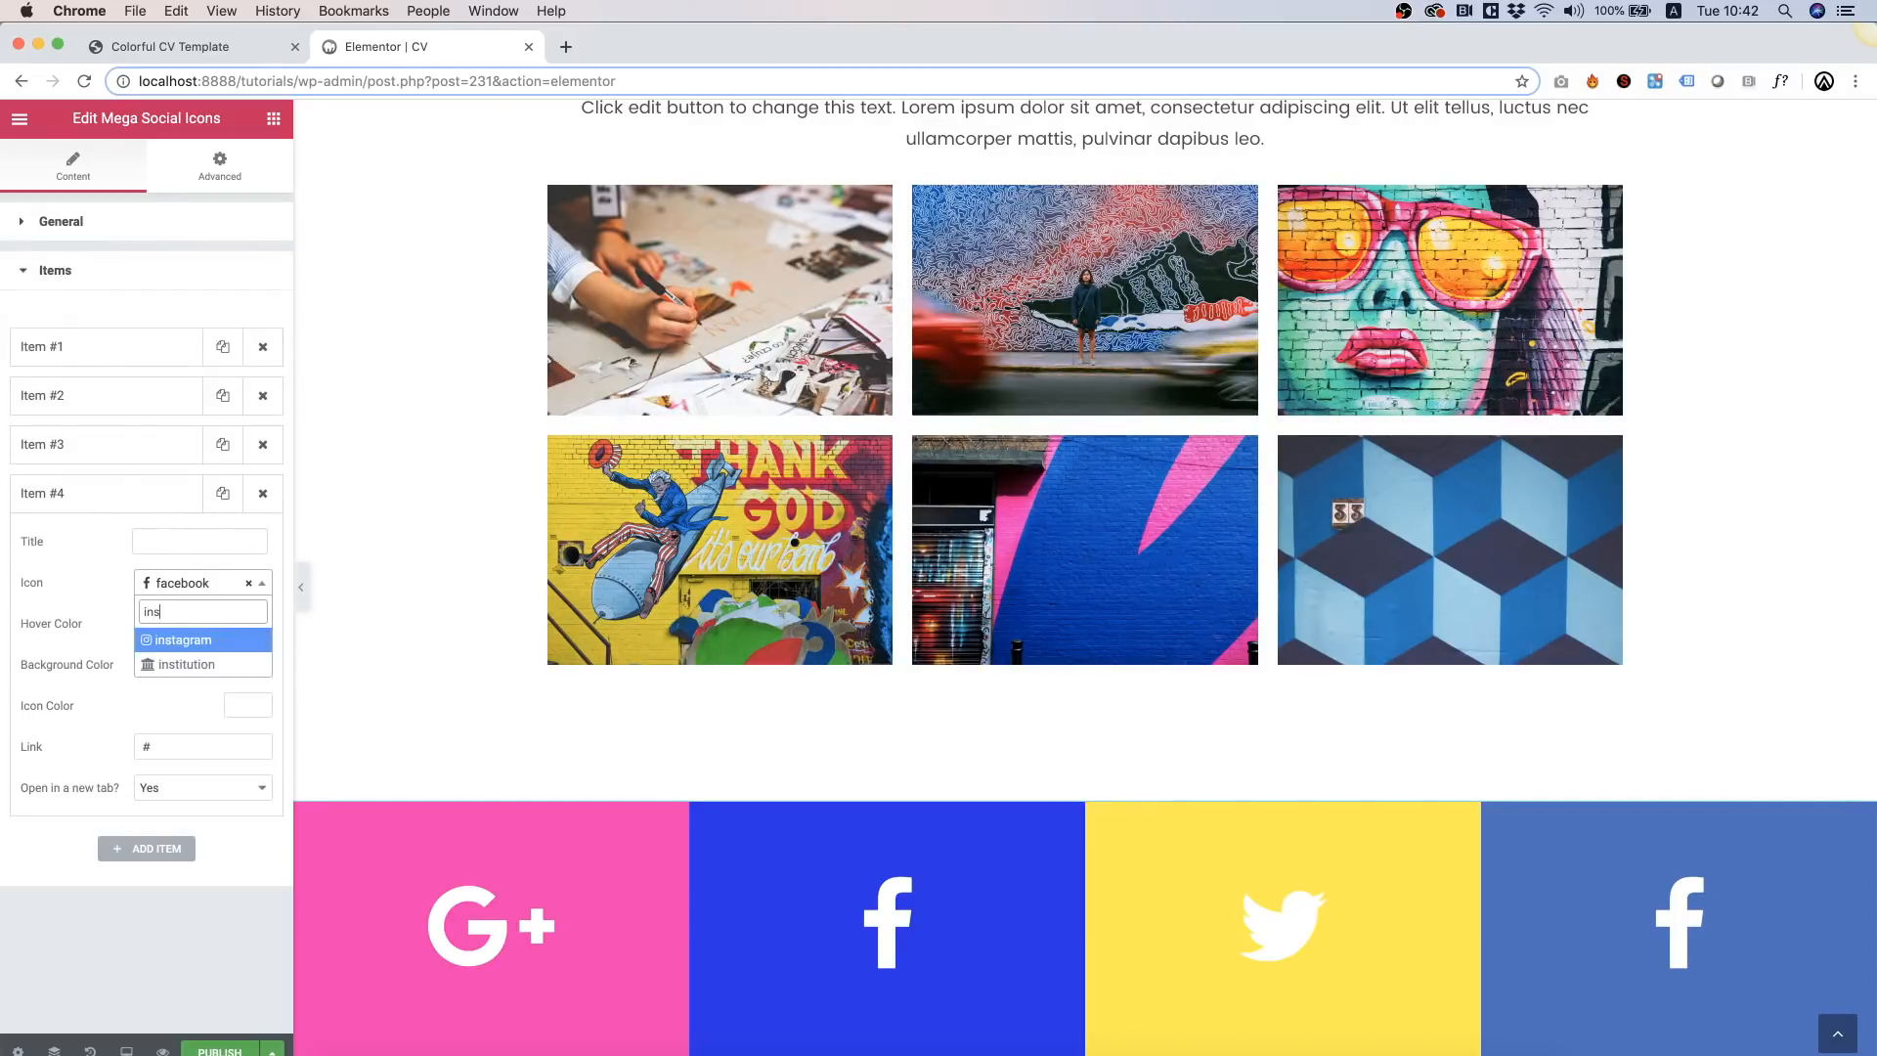
click(218, 635)
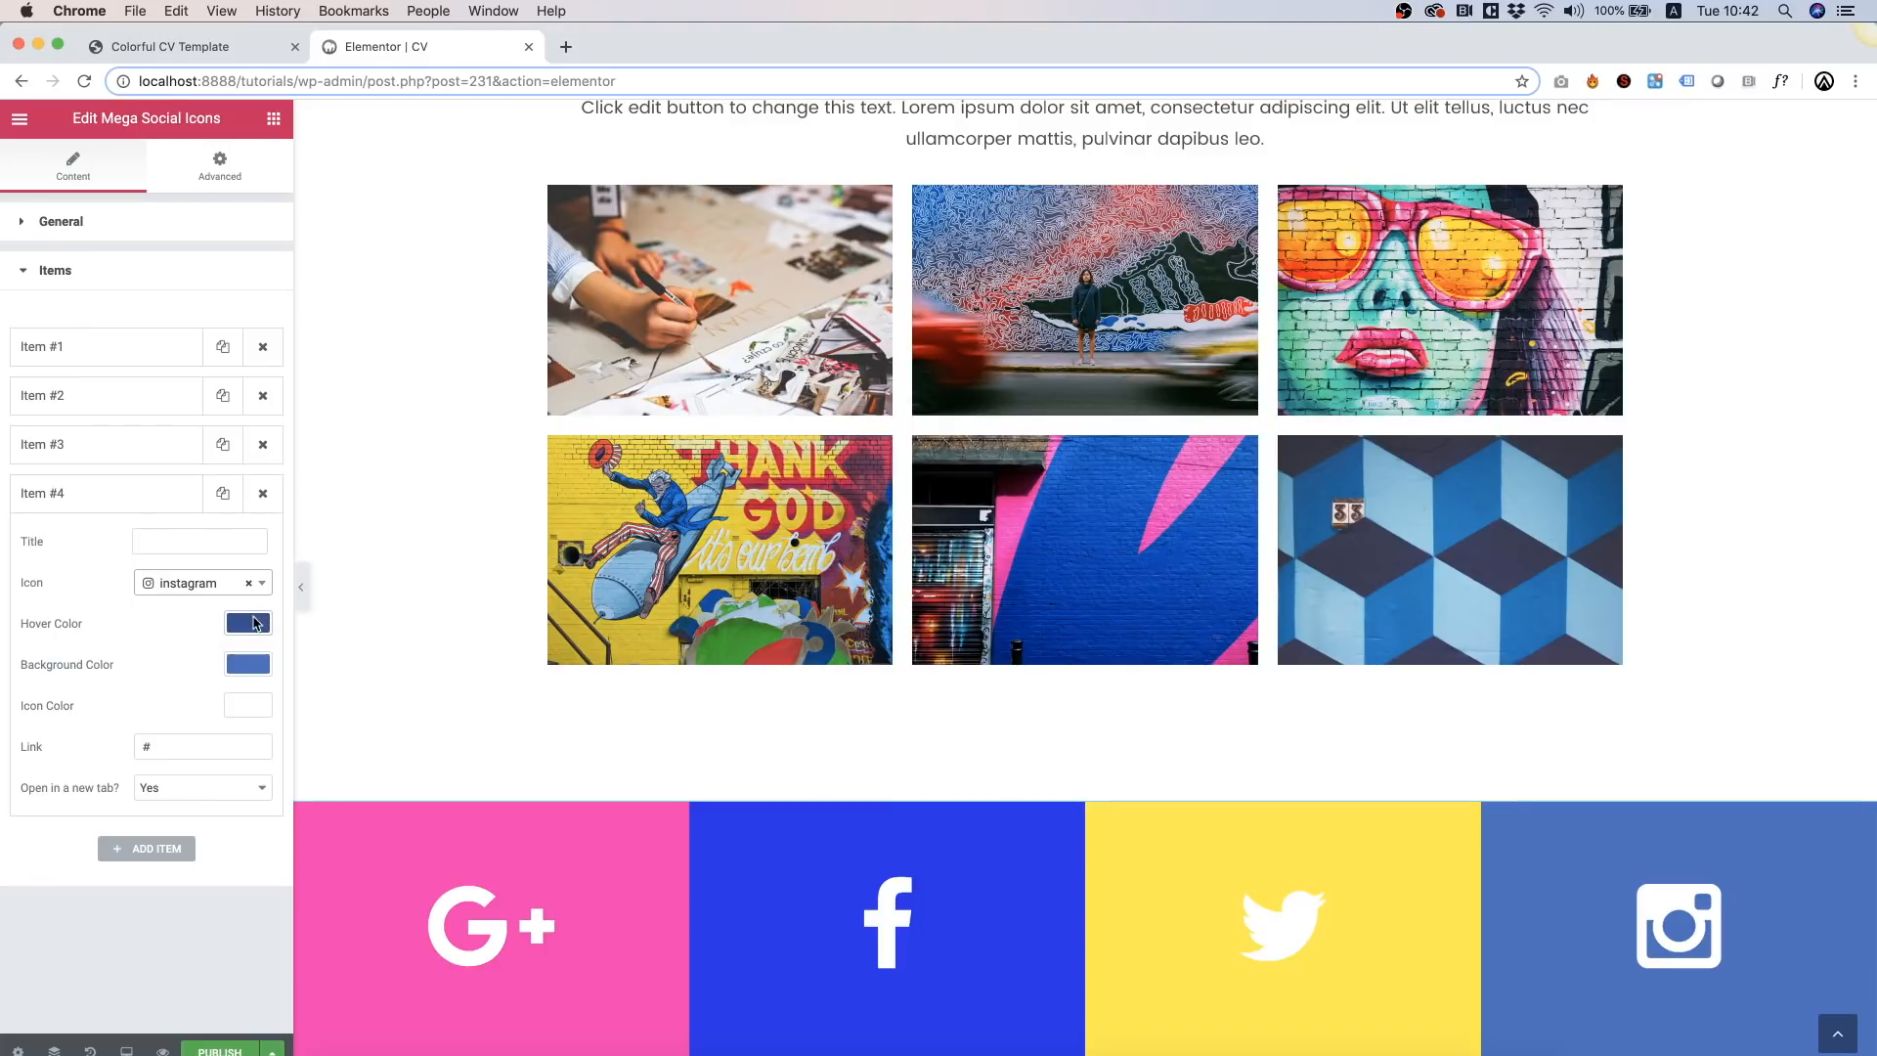
click(248, 623)
click(30, 855)
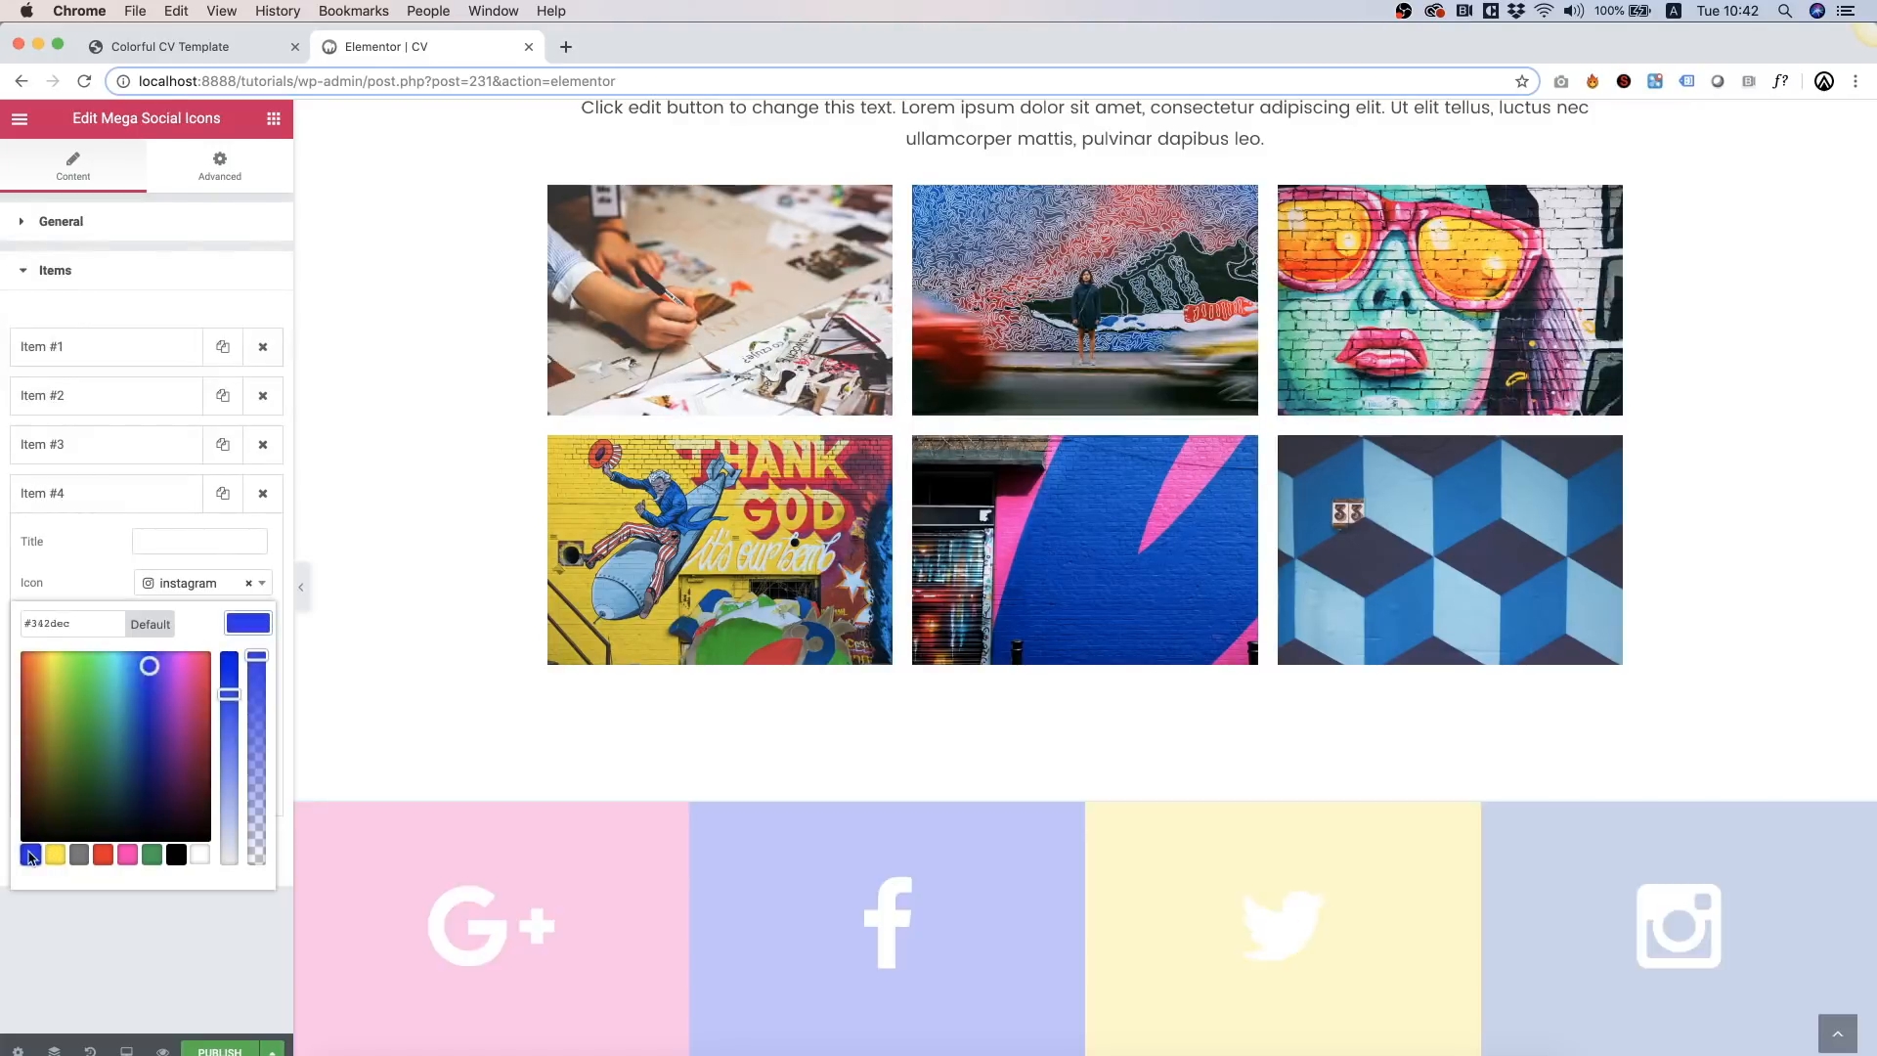
click(203, 970)
click(239, 665)
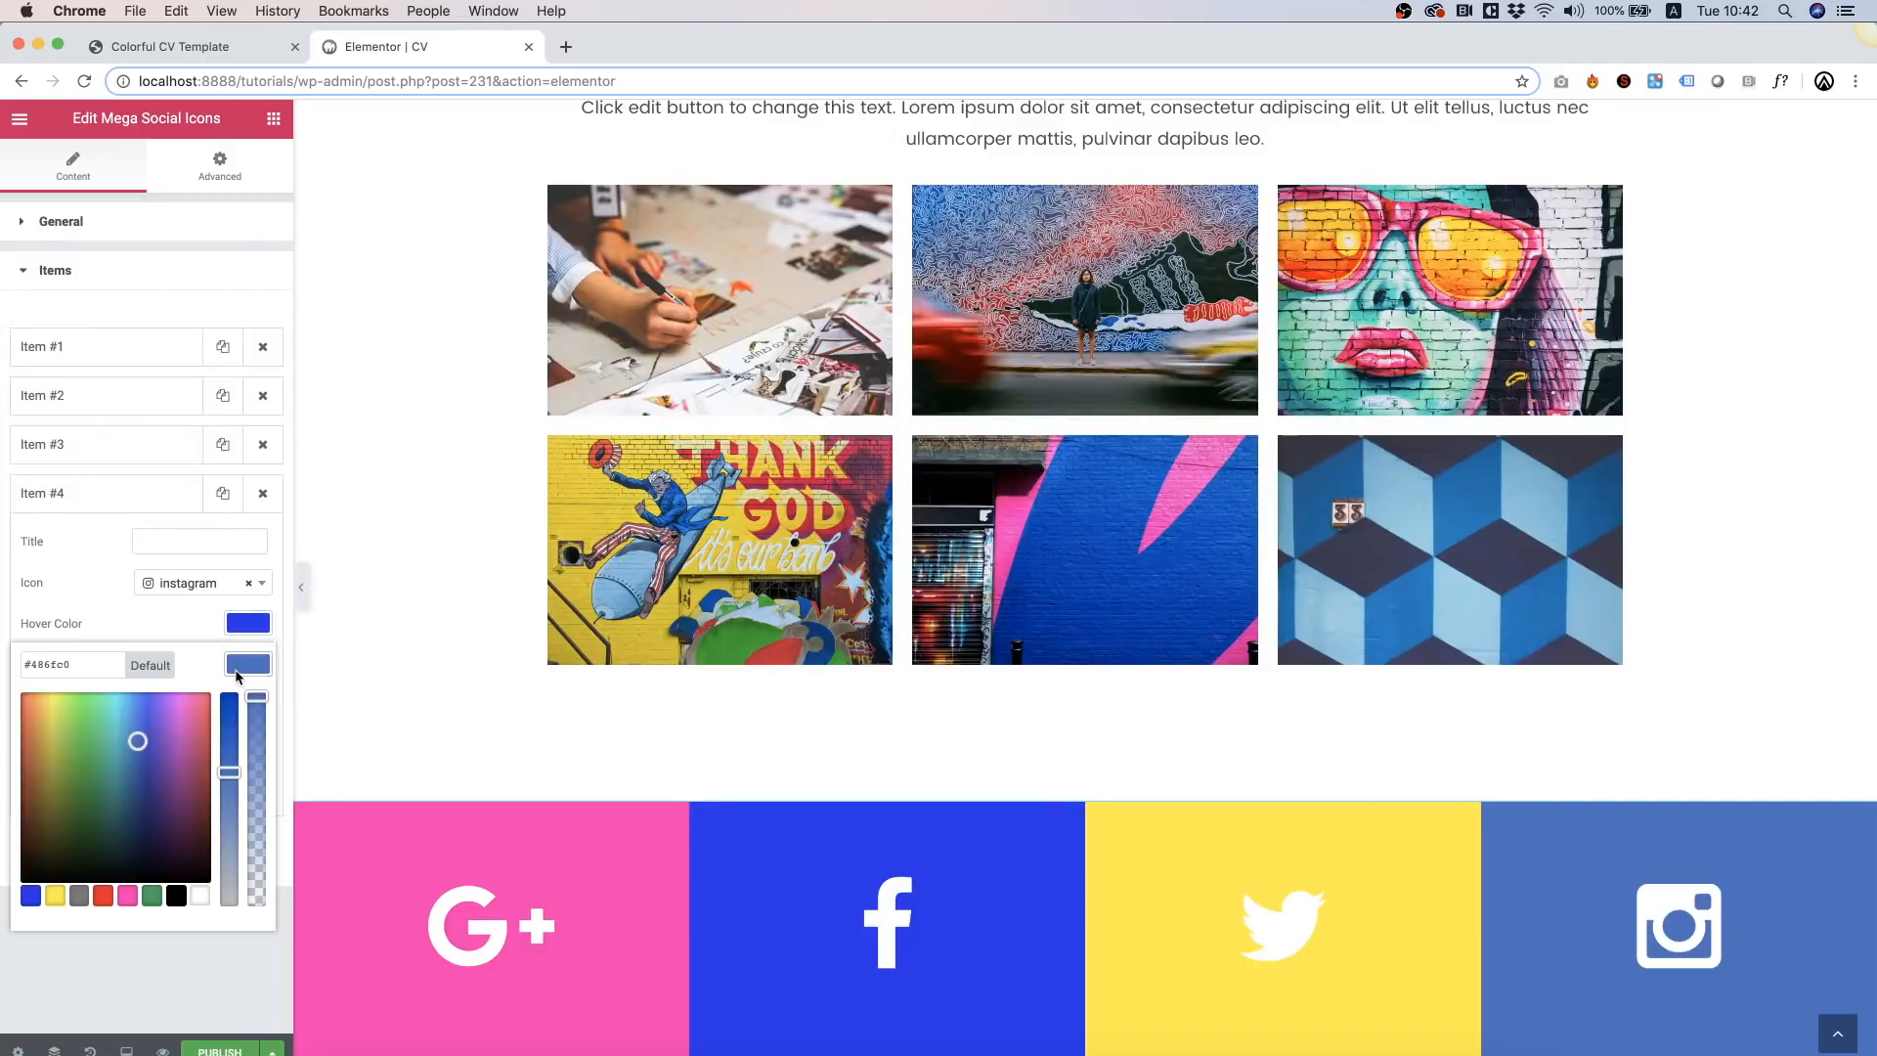
click(30, 896)
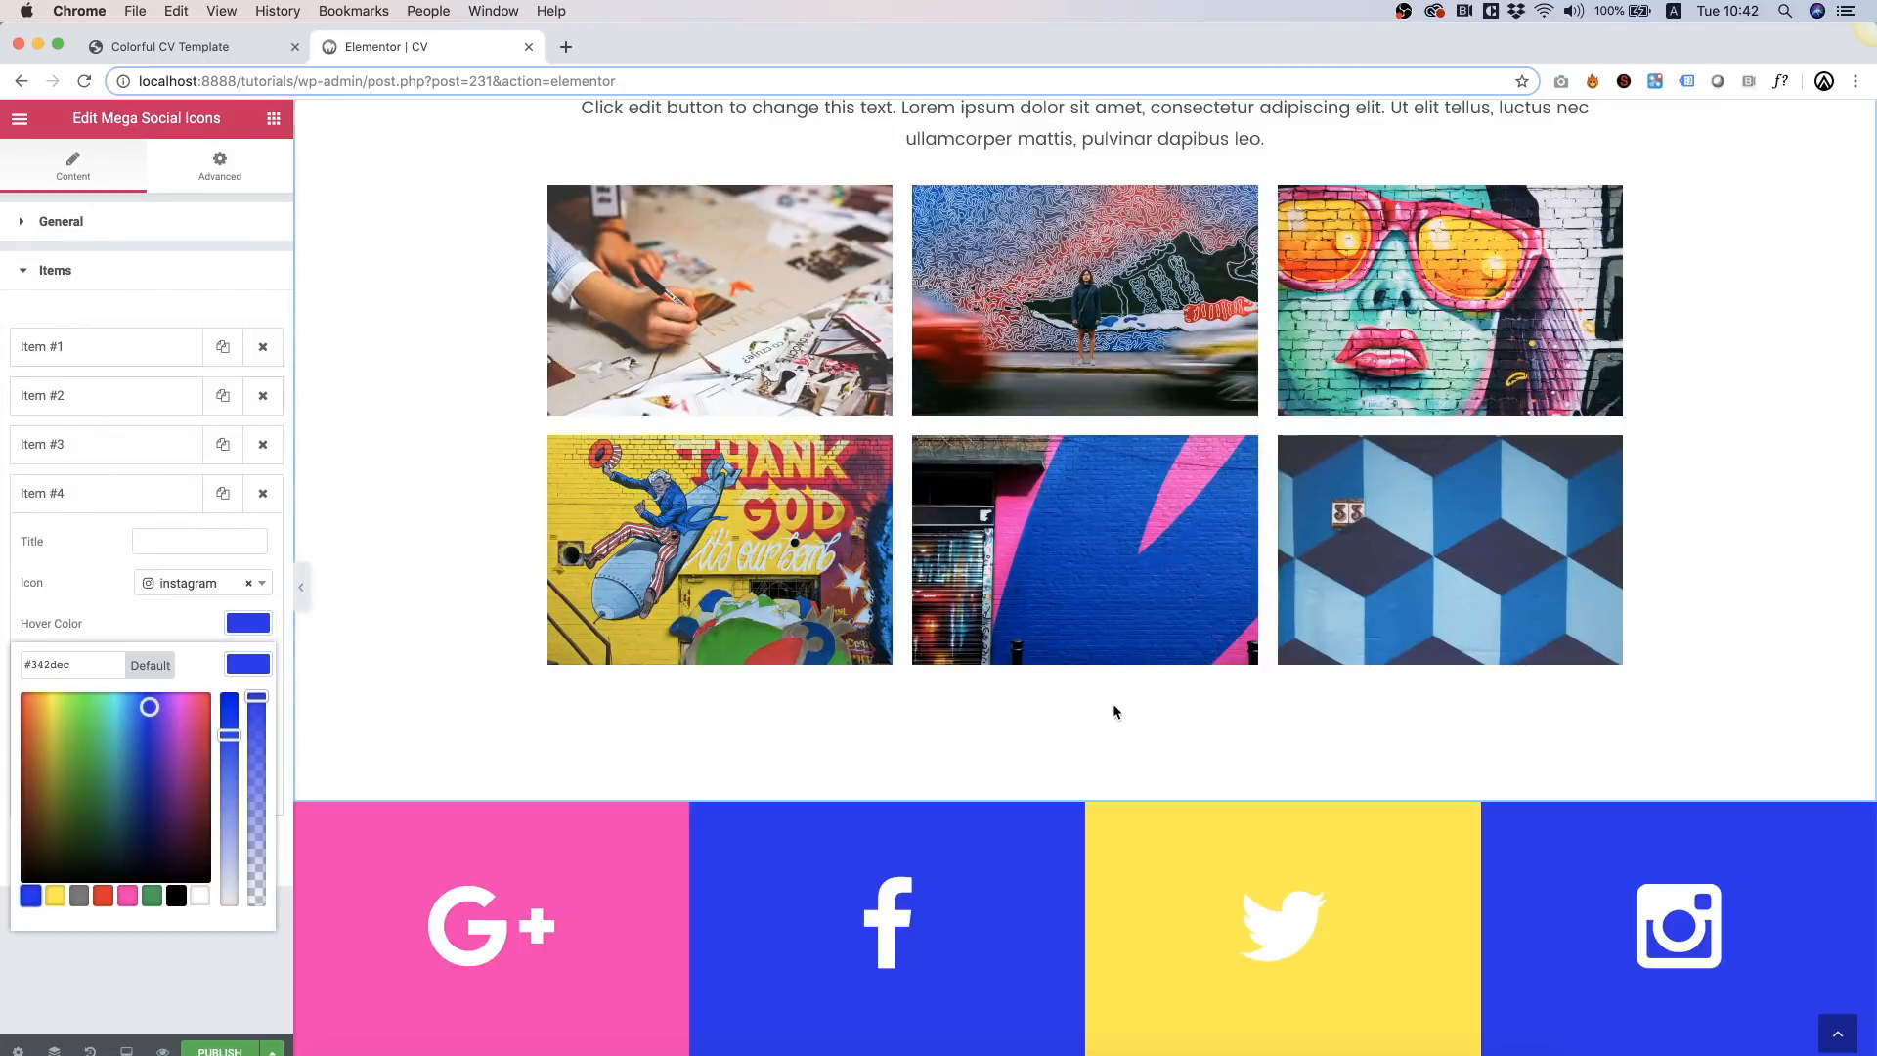
Step: Close the colour picker and preview the CV page in a new browser tab
scroll(1115, 711, up, 8)
scroll(1114, 711, up, 10)
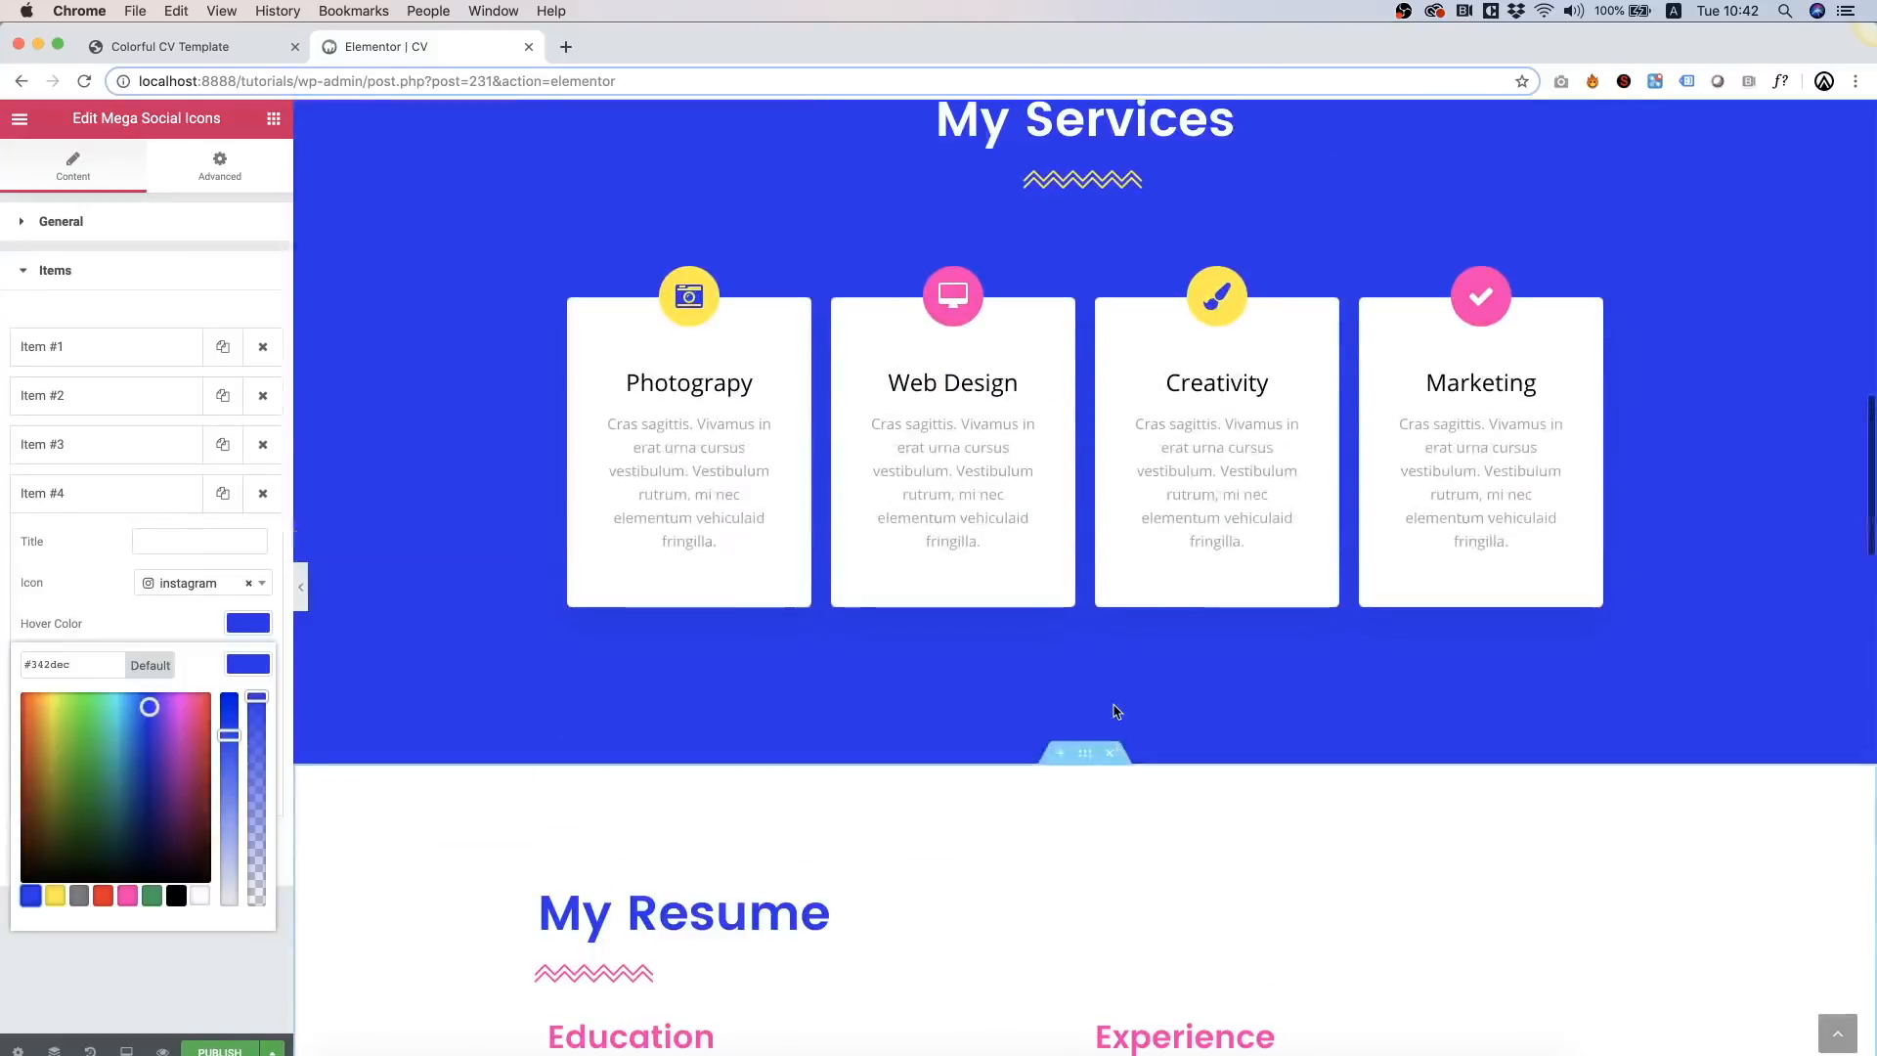
scroll(1289, 763, up, 10)
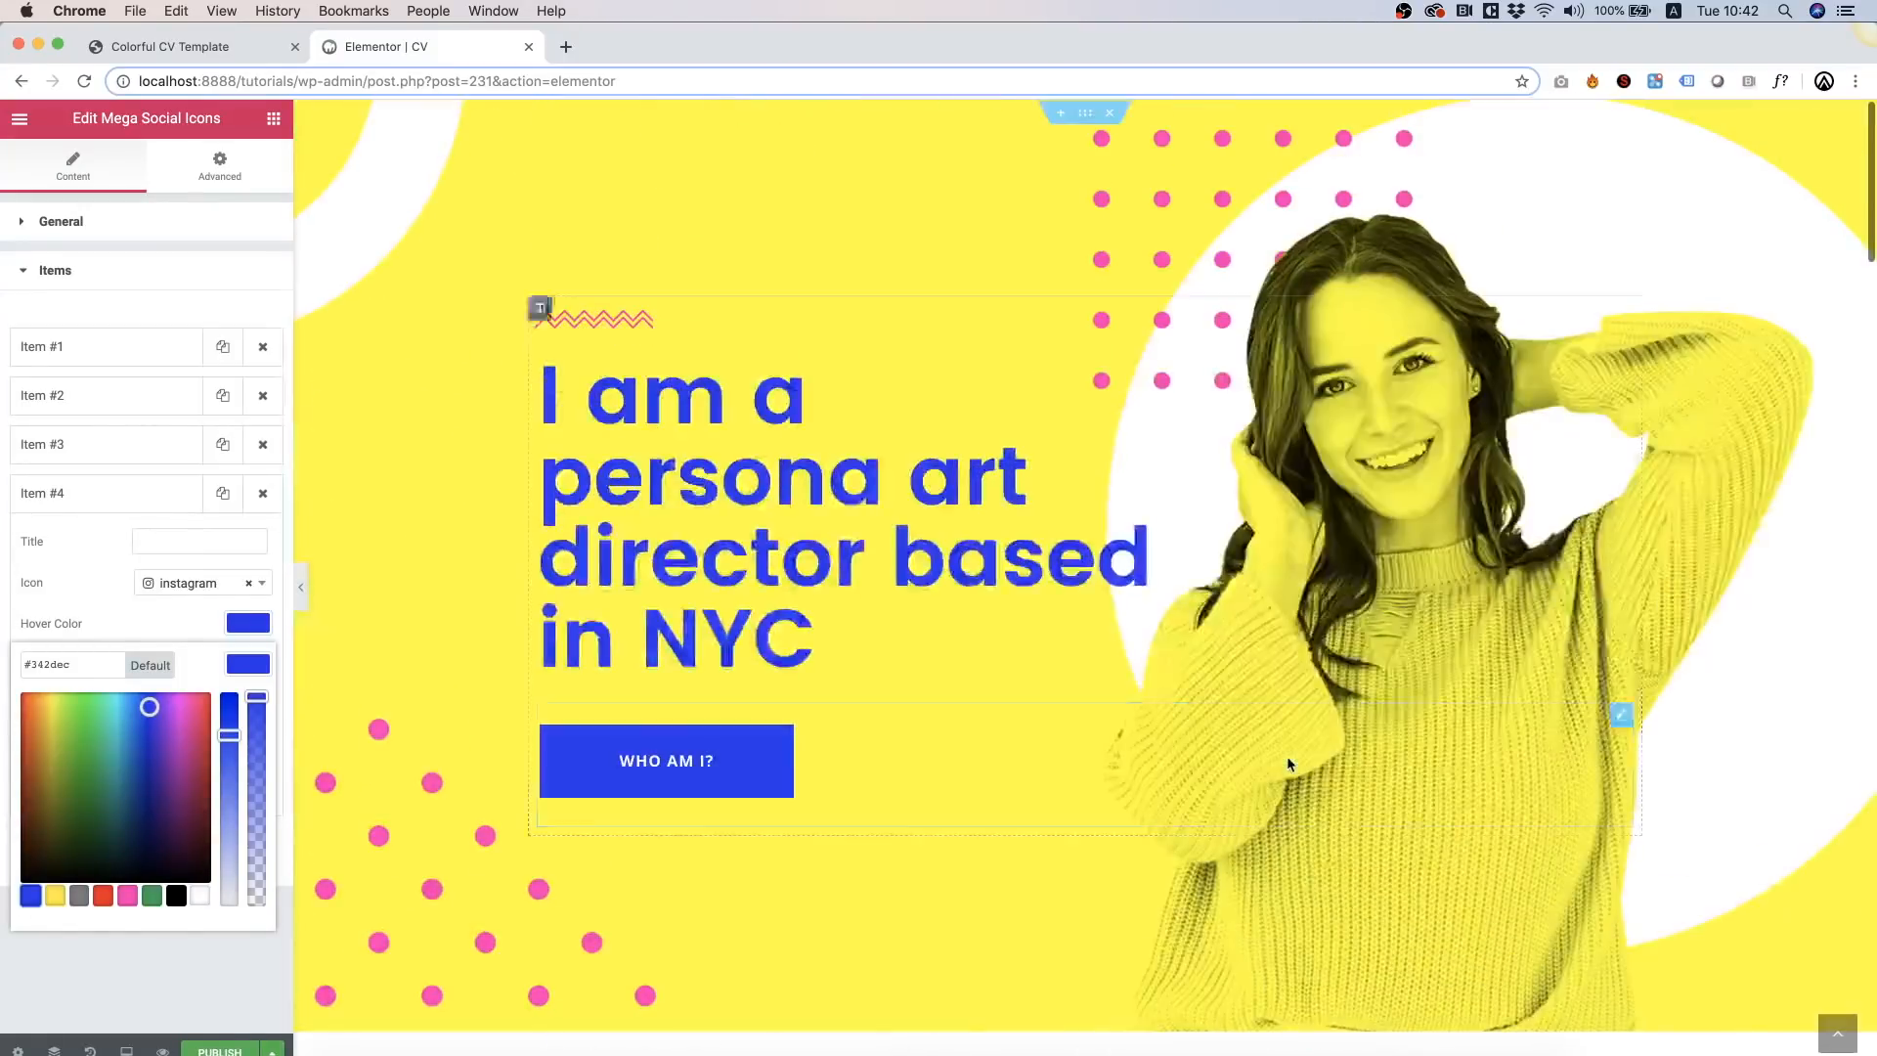
click(195, 1024)
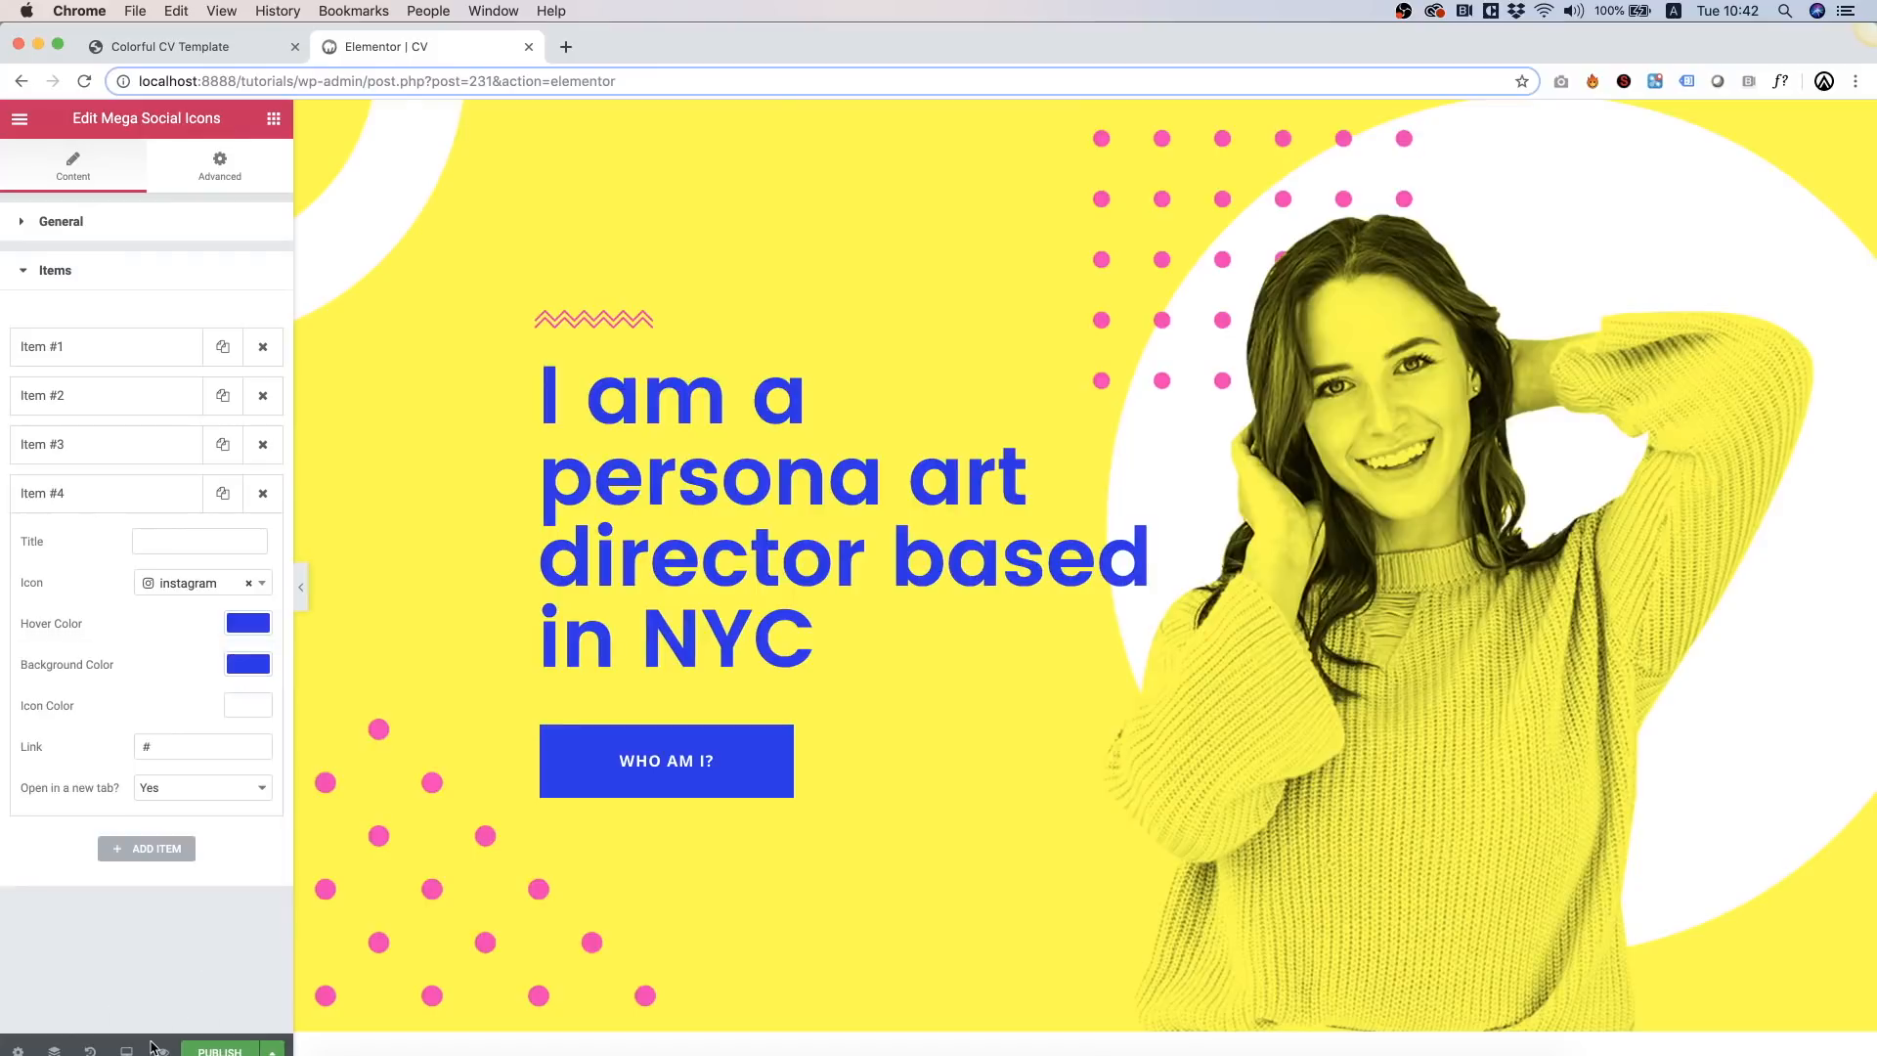
click(163, 1051)
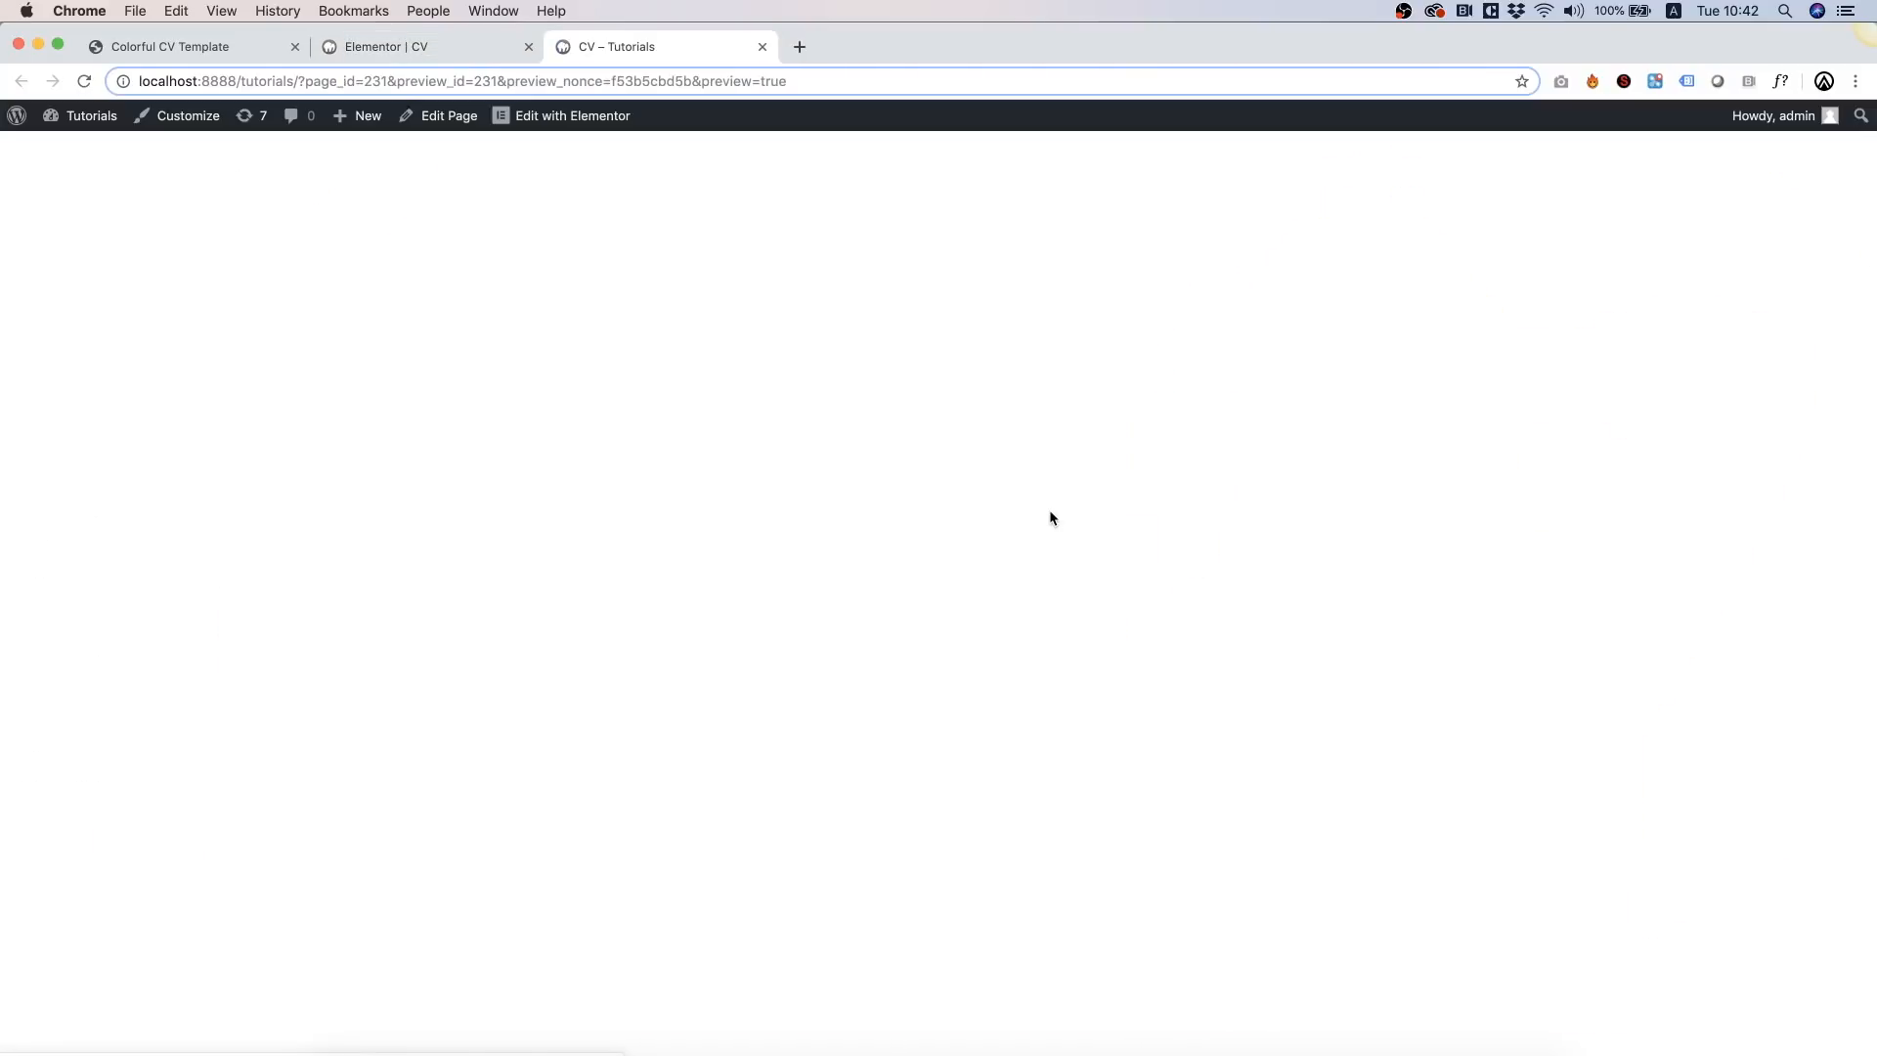